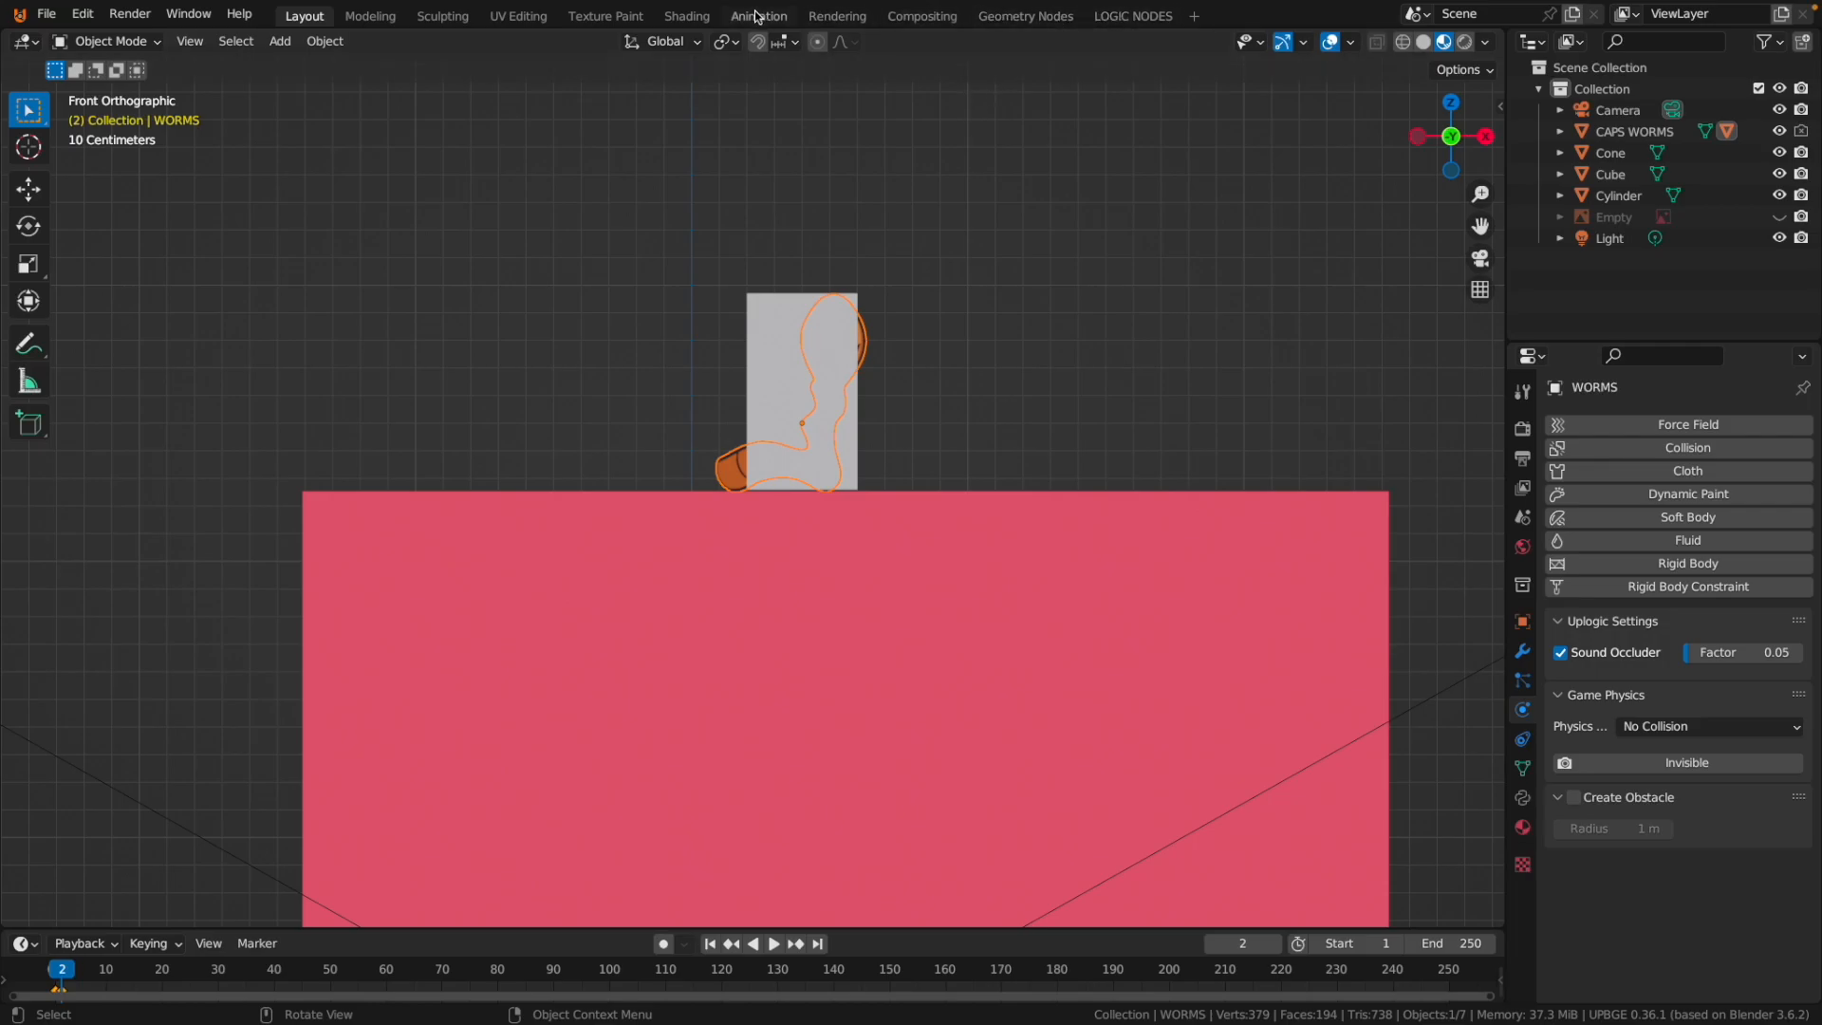
Run the game preview to check the worm on the platform, stop it, and select the CAPS WORMS collision box.
{"action": "key", "text": "p"}
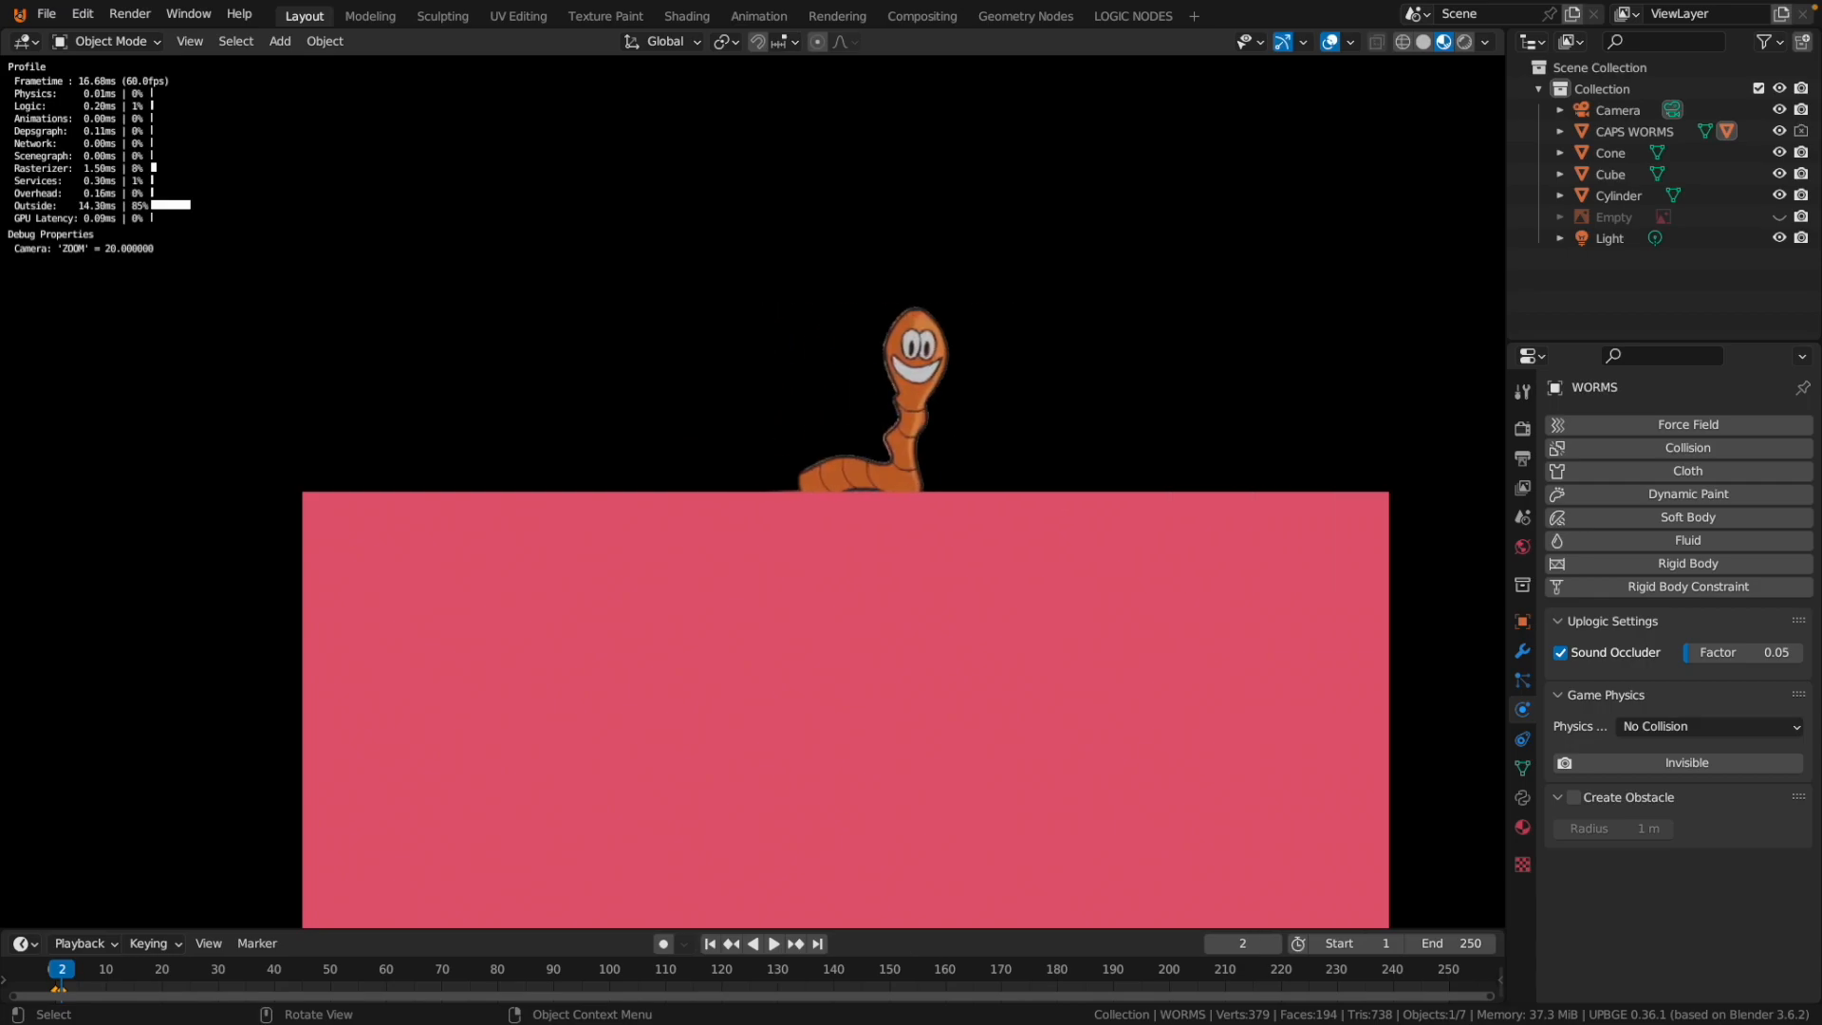
{"action": "key", "text": "Escape"}
{"action": "left_click", "coordinate": [755, 459]}
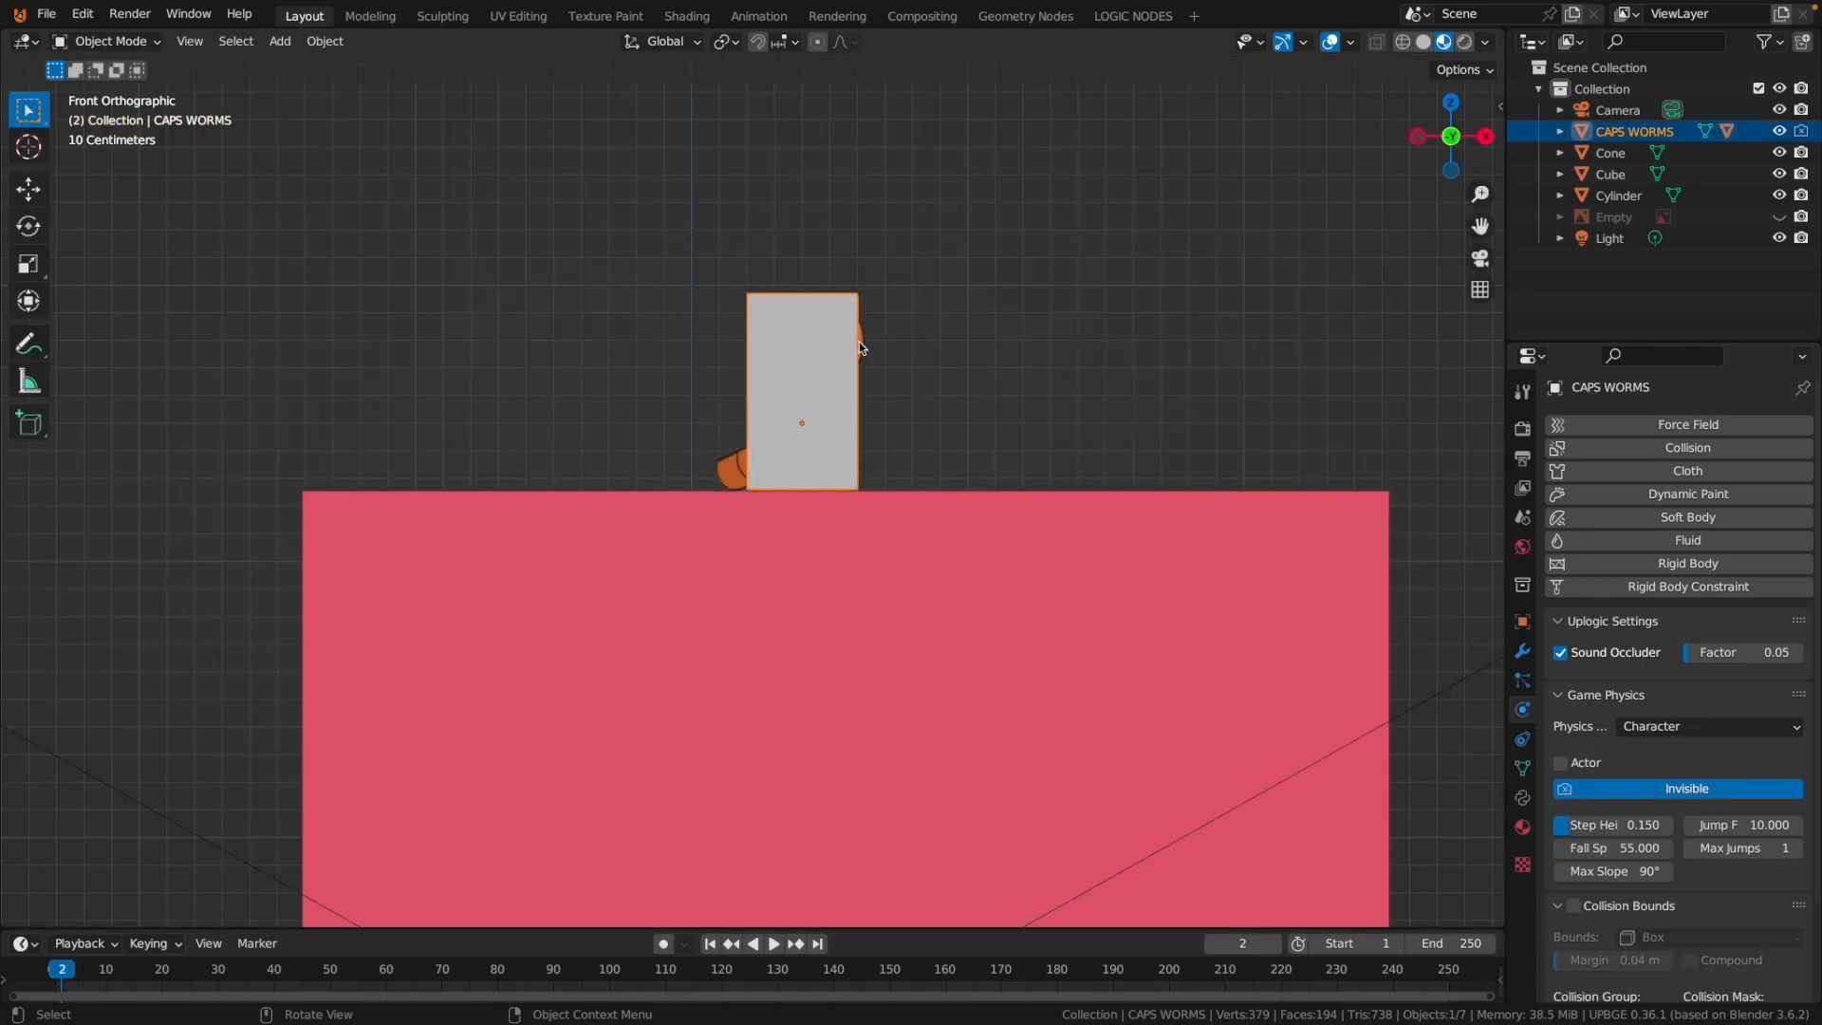
Snap the 3D cursor to the WORMS mesh and add an Arrows empty at that point.
{"action": "left_click", "coordinate": [737, 468]}
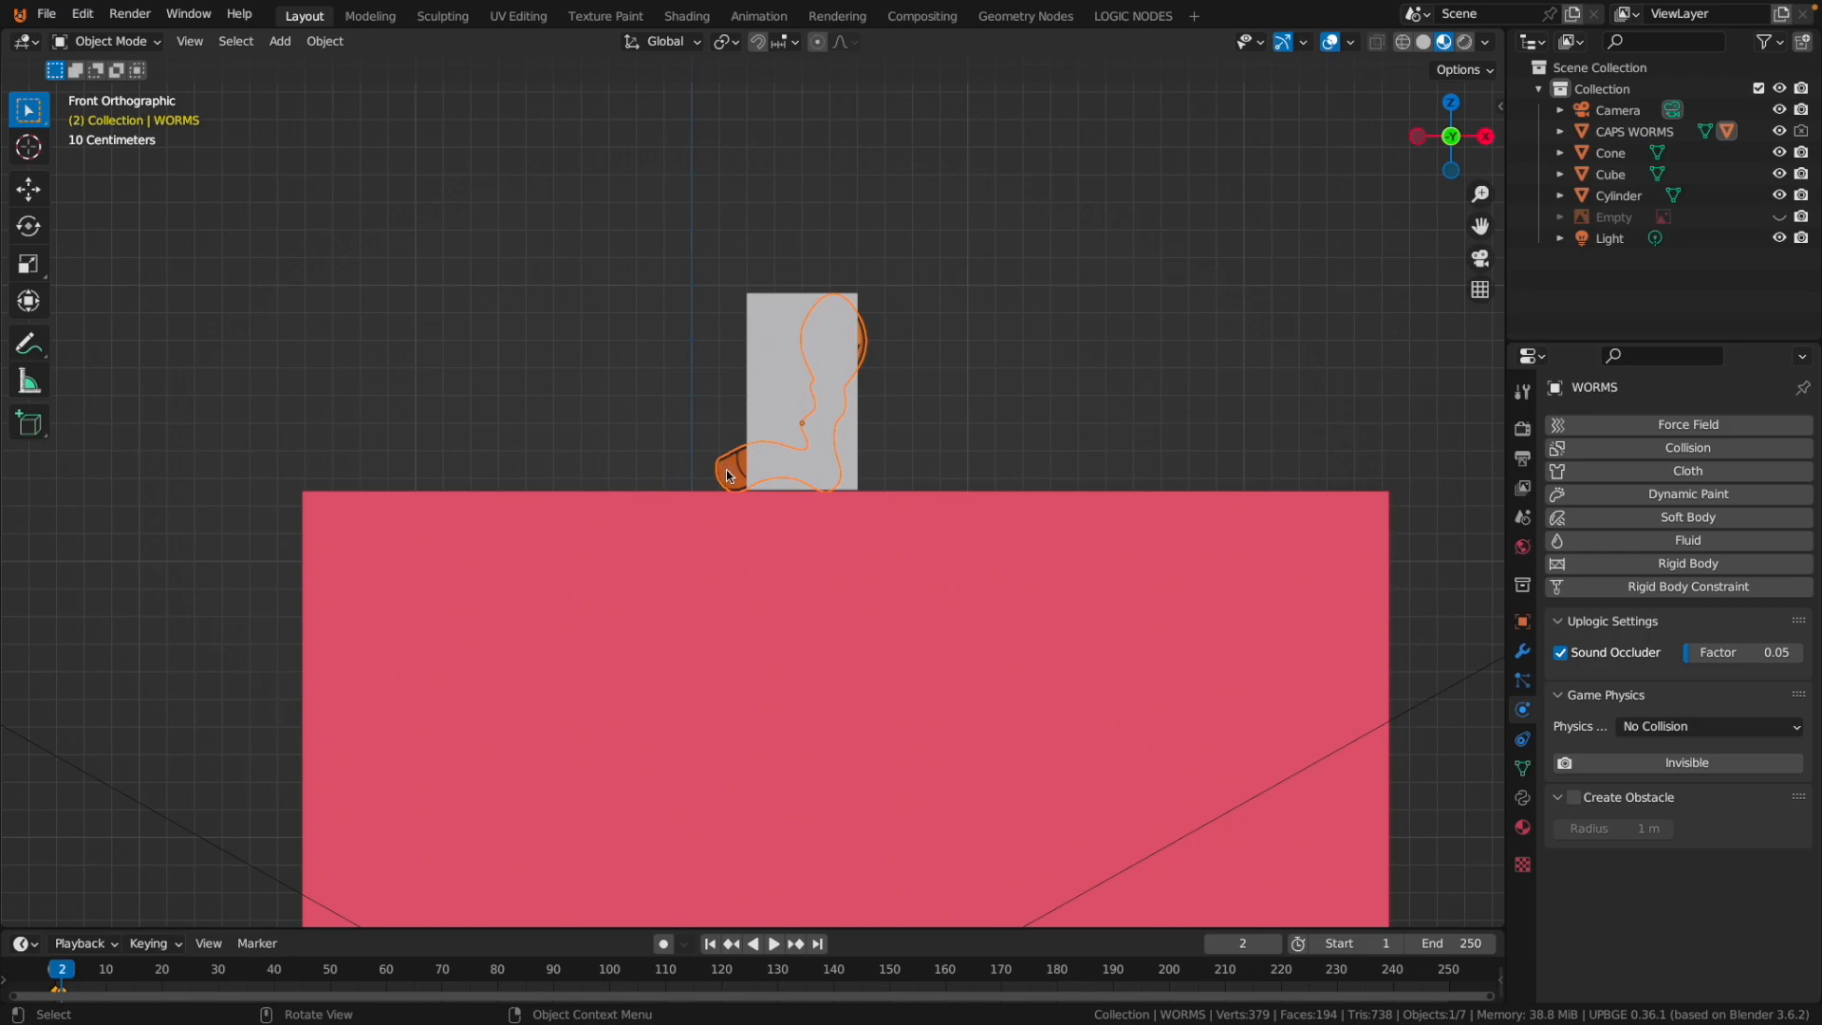
{"action": "key", "text": "shift+a"}
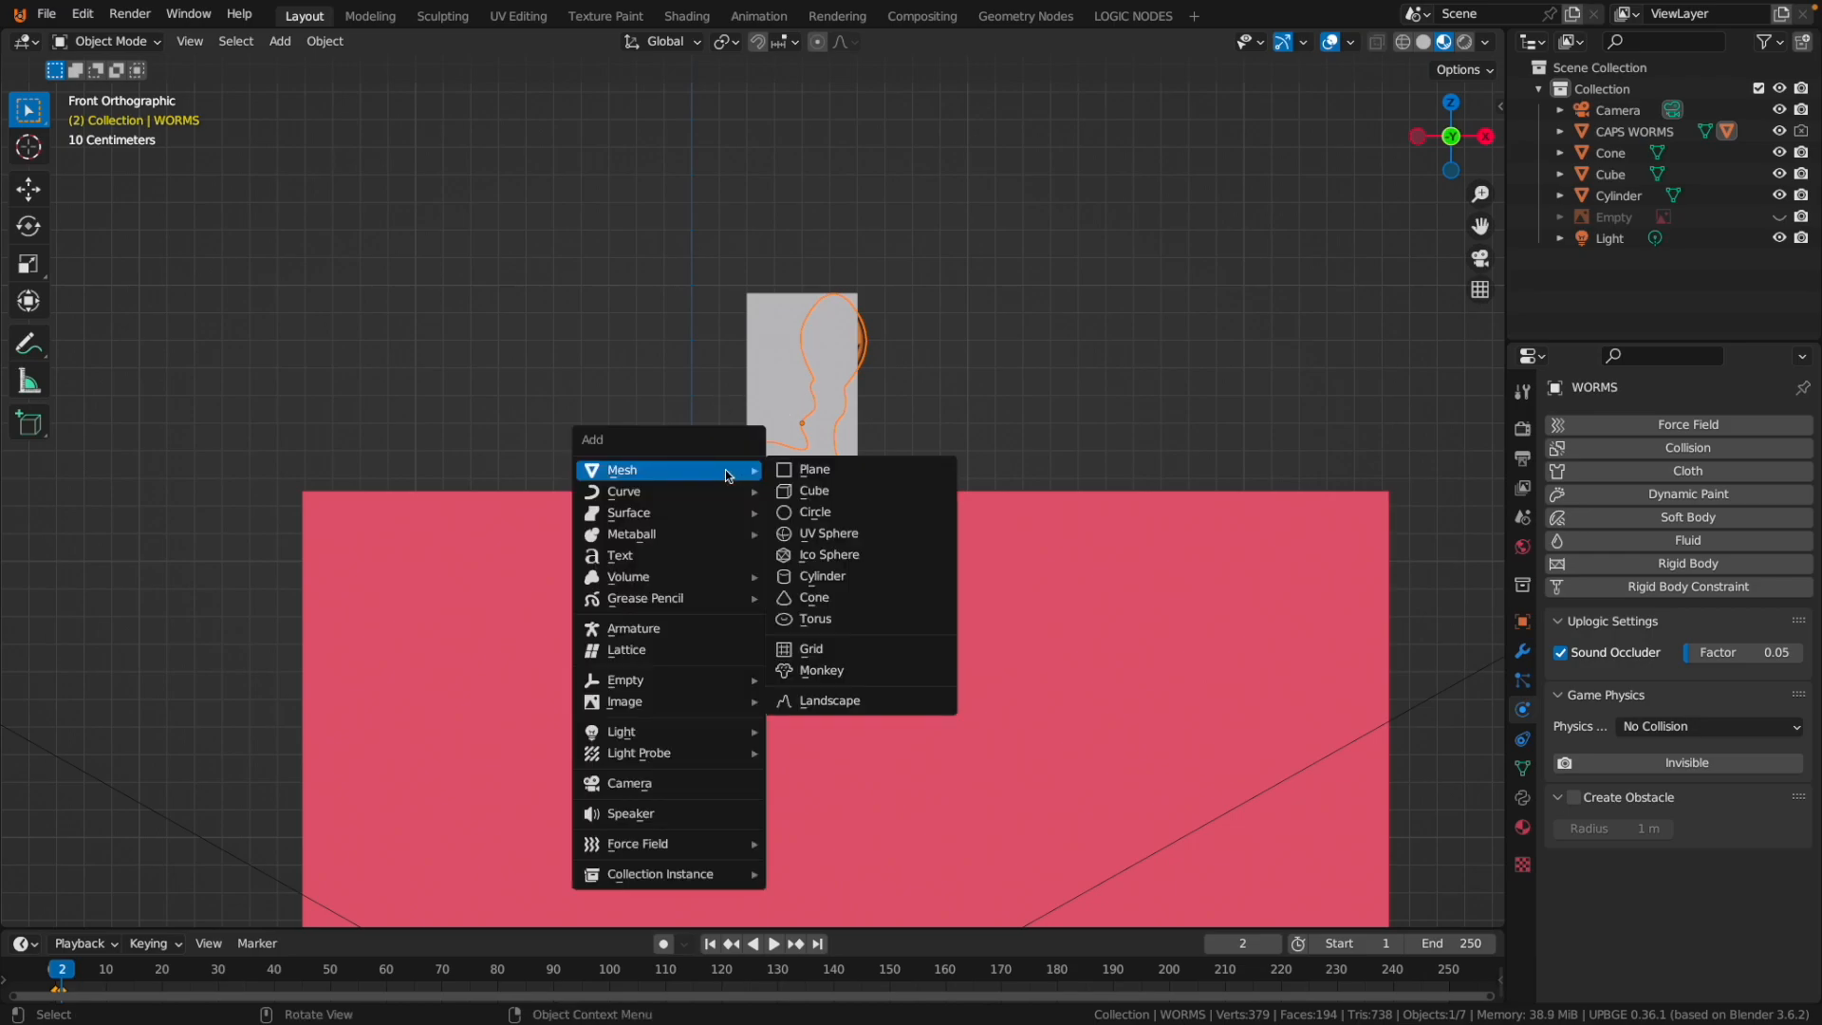
{"action": "key", "text": "shift+s"}
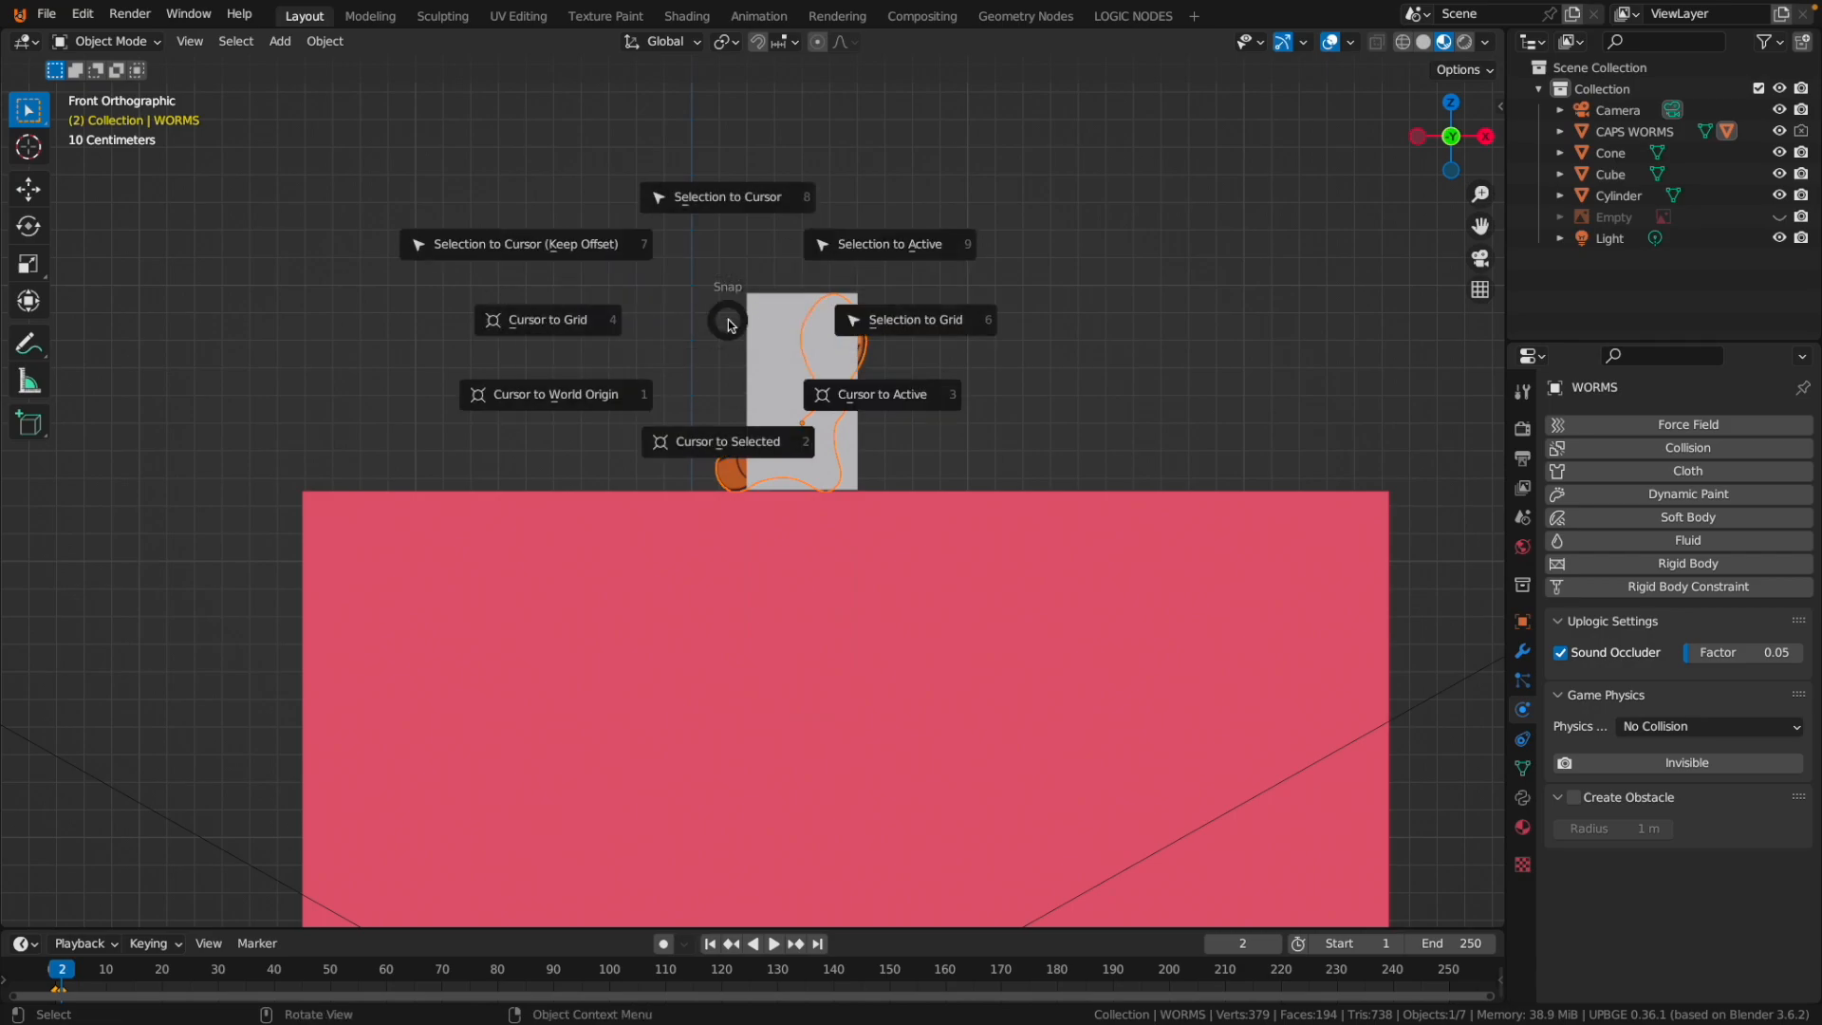
{"action": "left_click", "coordinate": [742, 450]}
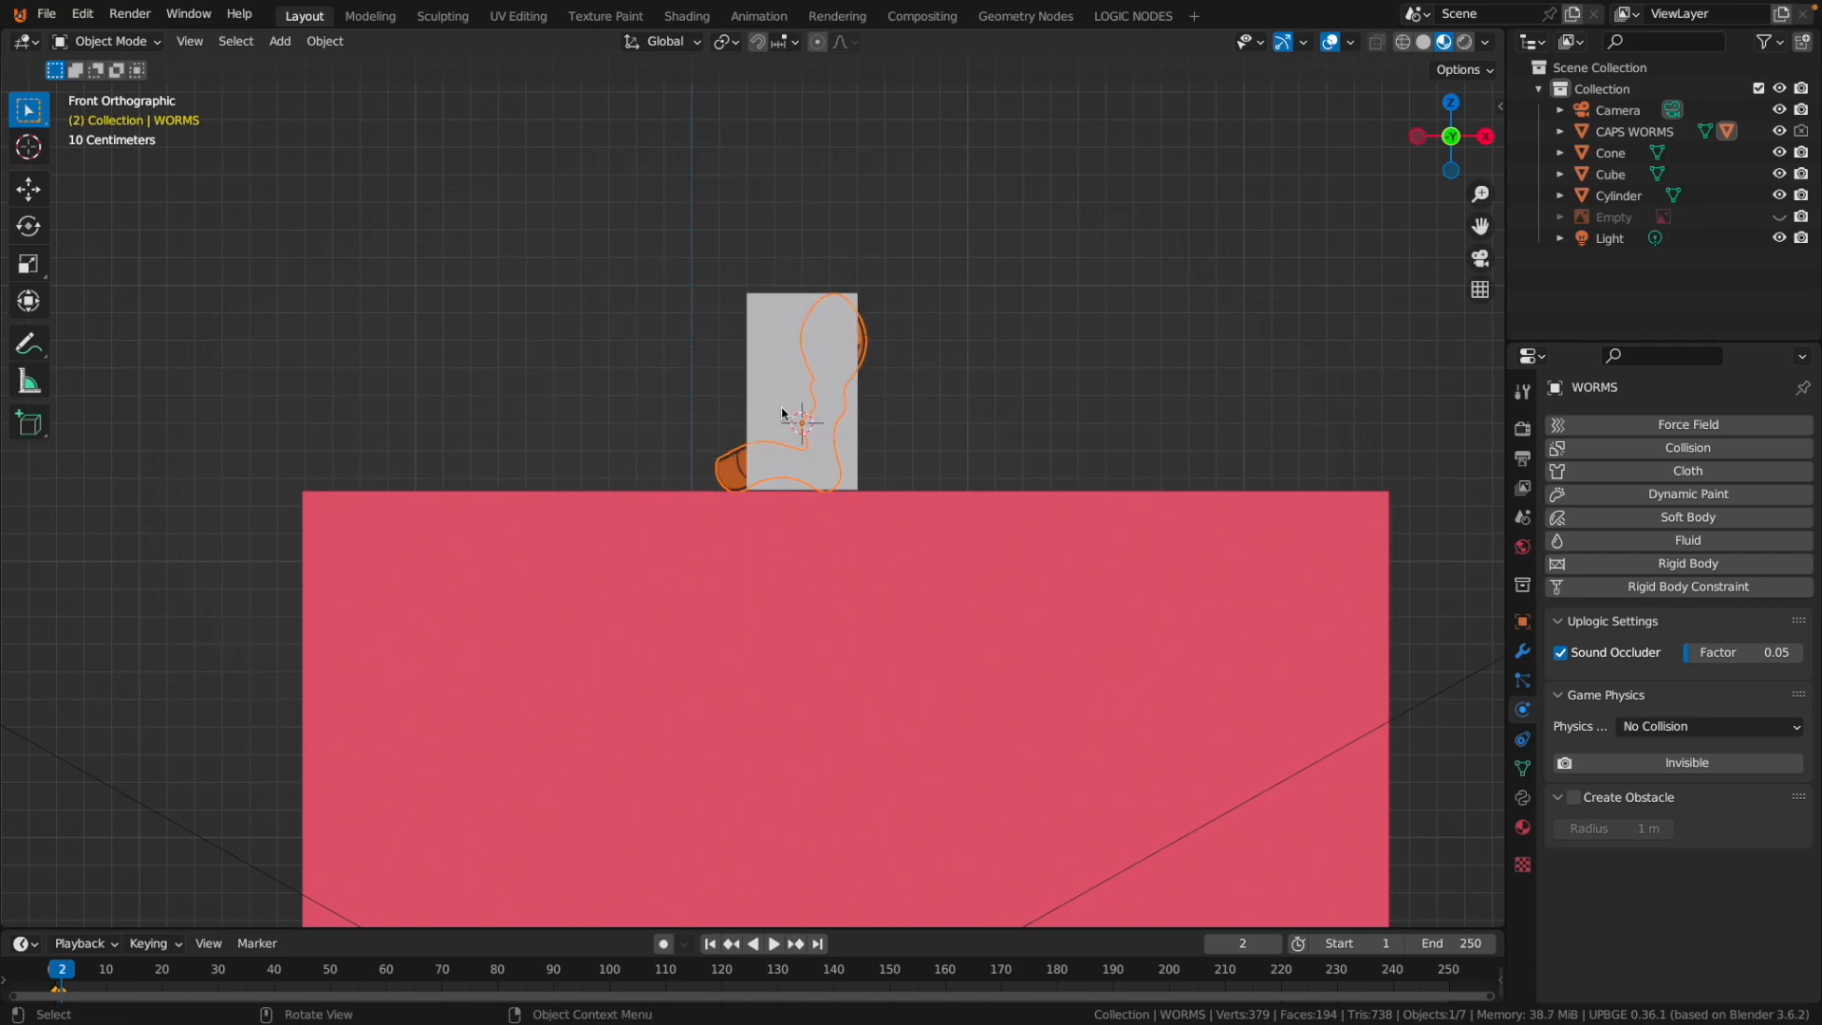
{"action": "scroll", "coordinate": [782, 414], "scroll_direction": "up", "scroll_amount": 2}
{"action": "key", "text": "shift+a"}
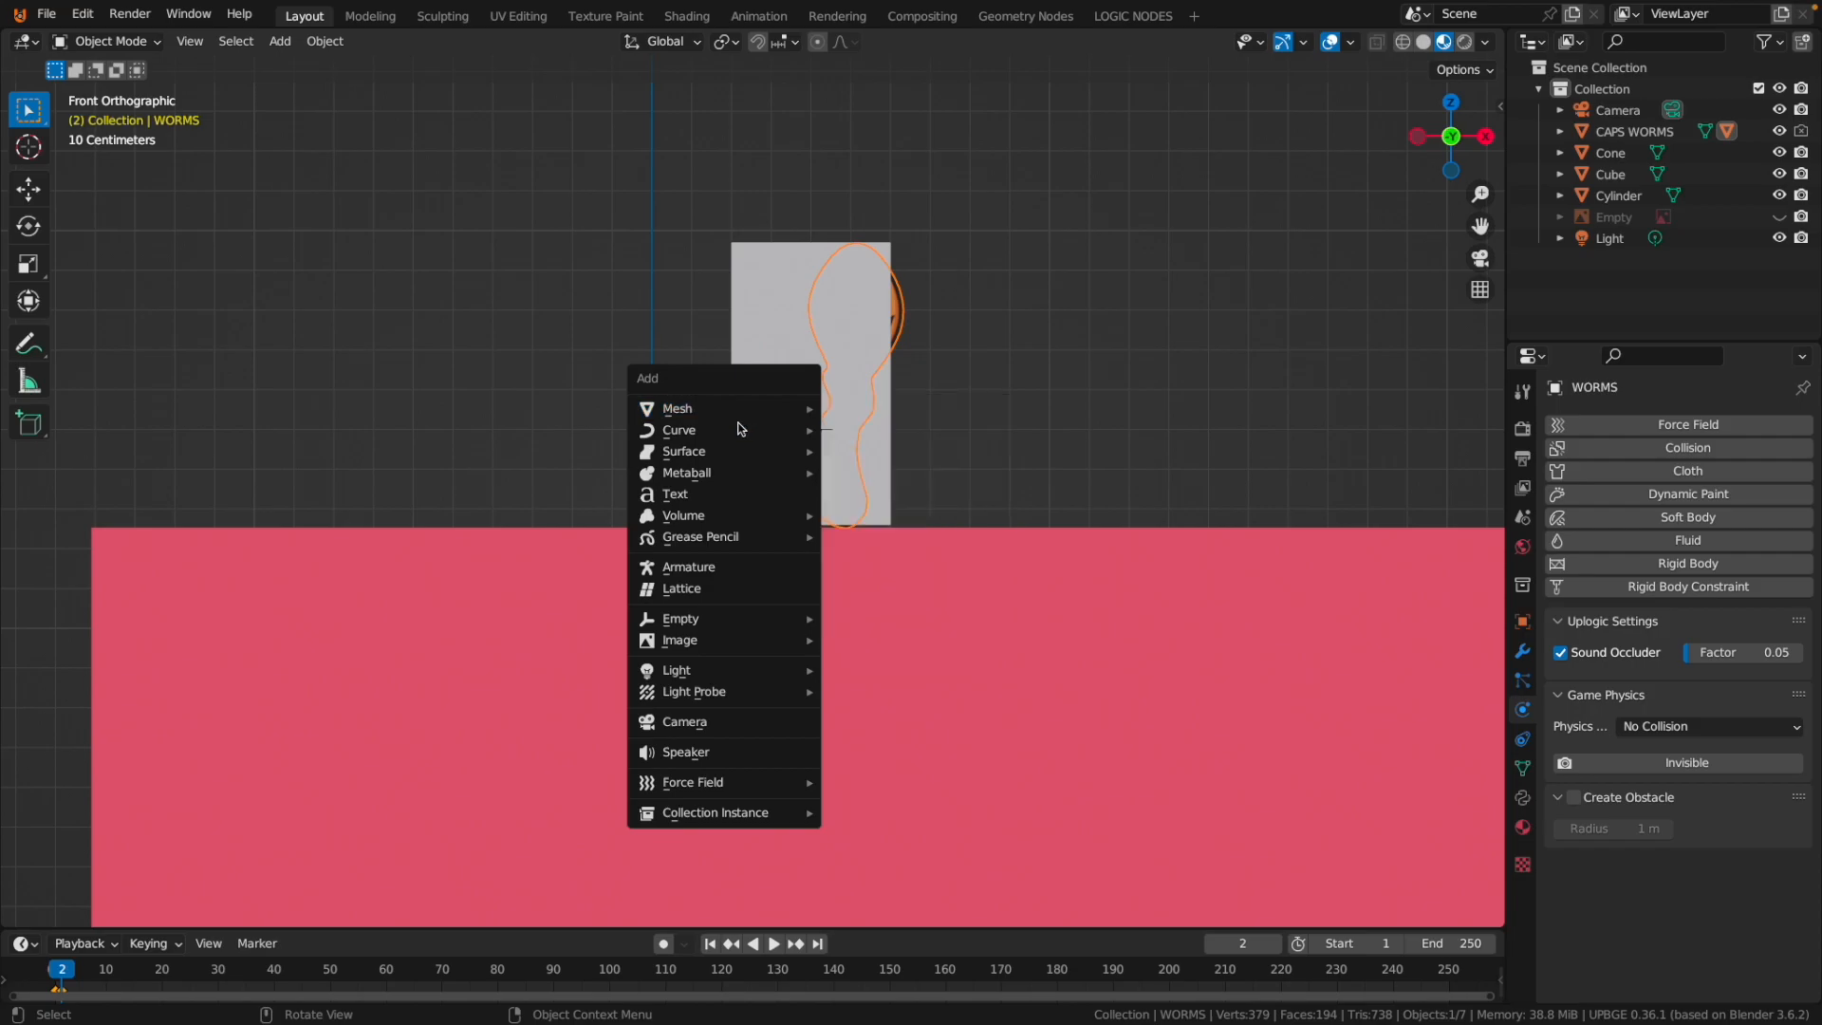
{"action": "mouse_move", "coordinate": [717, 622]}
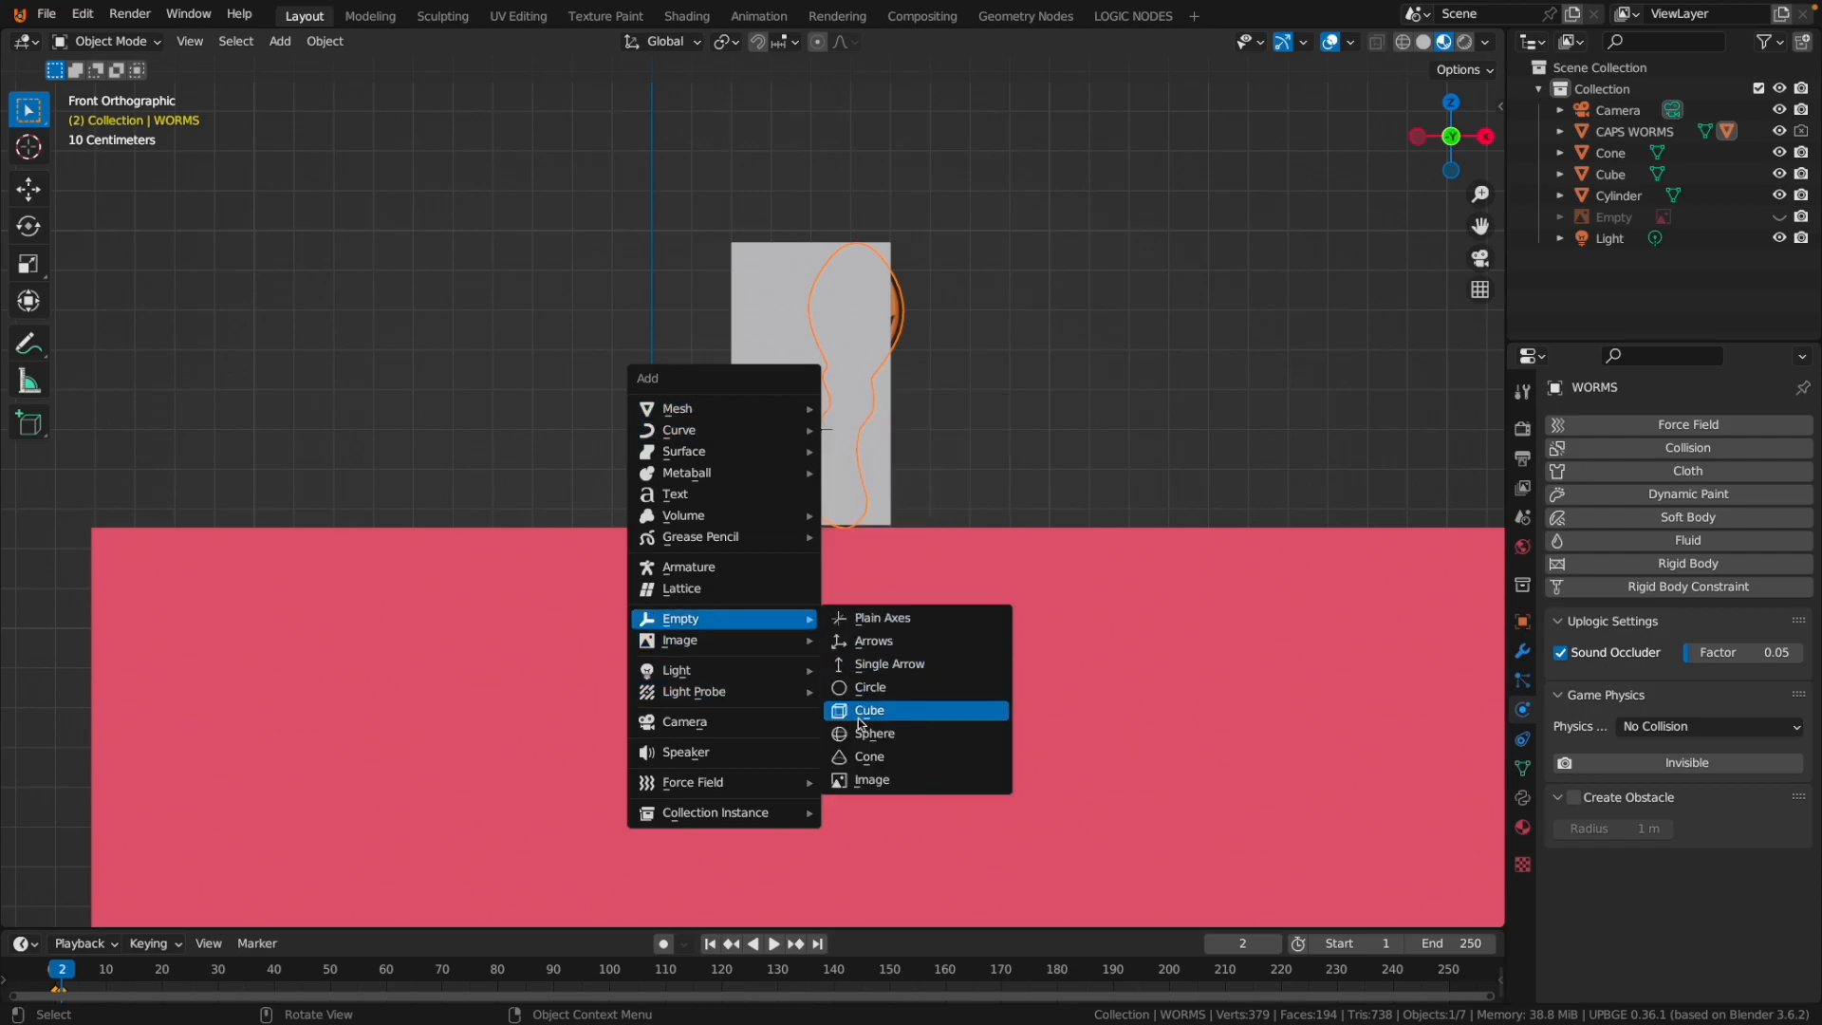
{"action": "left_click", "coordinate": [872, 644]}
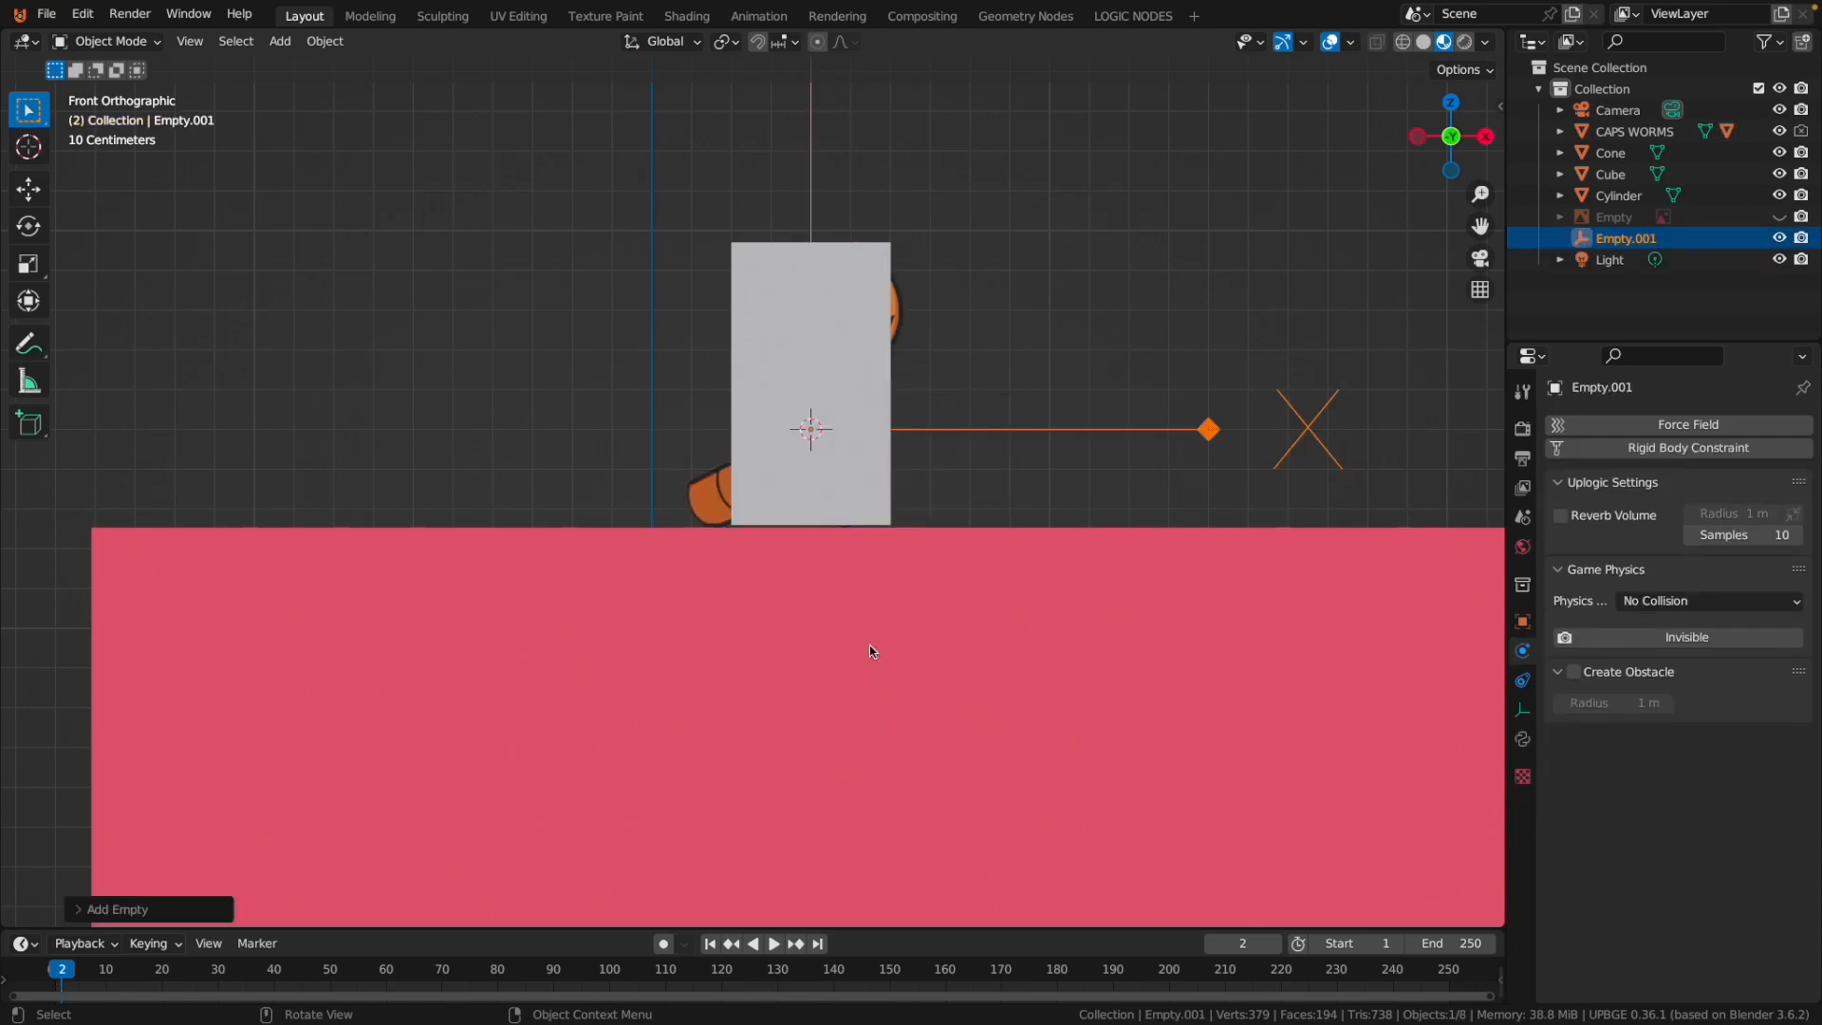
Try moving the CAPS WORMS box to check whether the worm mesh follows it.
{"action": "scroll", "coordinate": [931, 556], "scroll_direction": "down", "scroll_amount": 7}
{"action": "scroll", "coordinate": [961, 531], "scroll_direction": "up", "scroll_amount": 6}
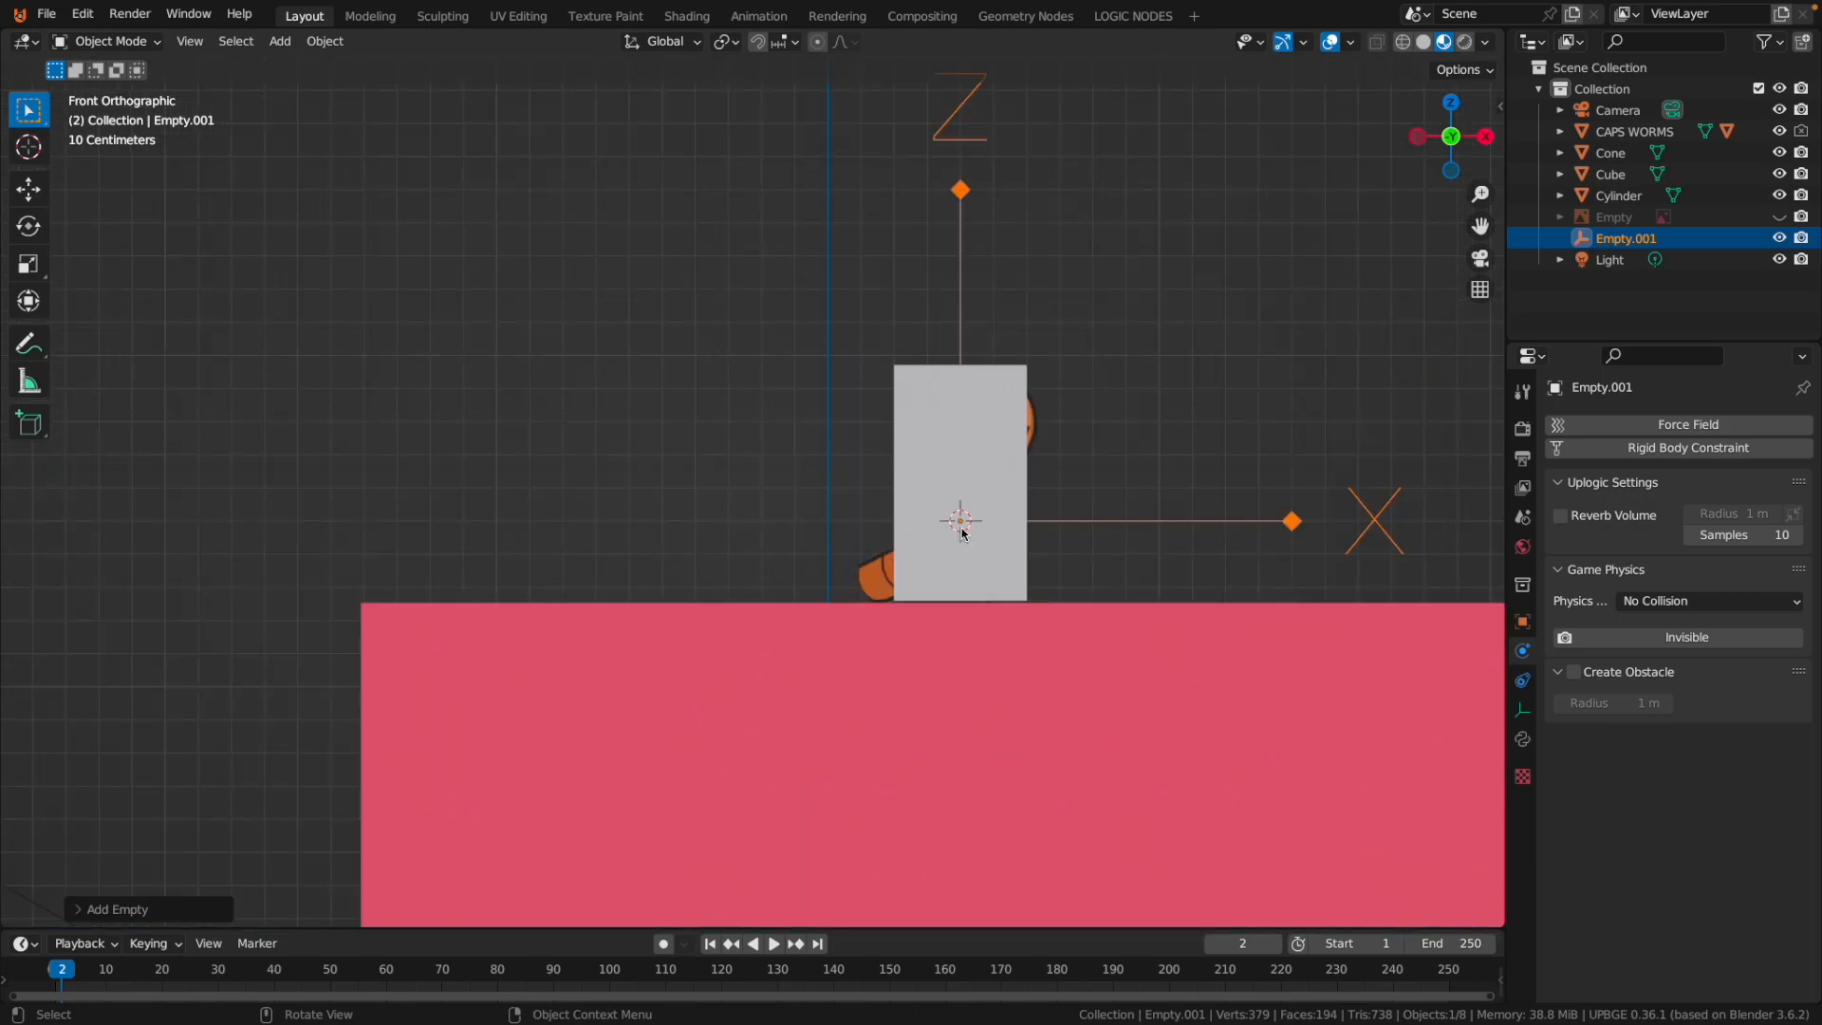
{"action": "scroll", "coordinate": [962, 531], "scroll_direction": "down", "scroll_amount": 1}
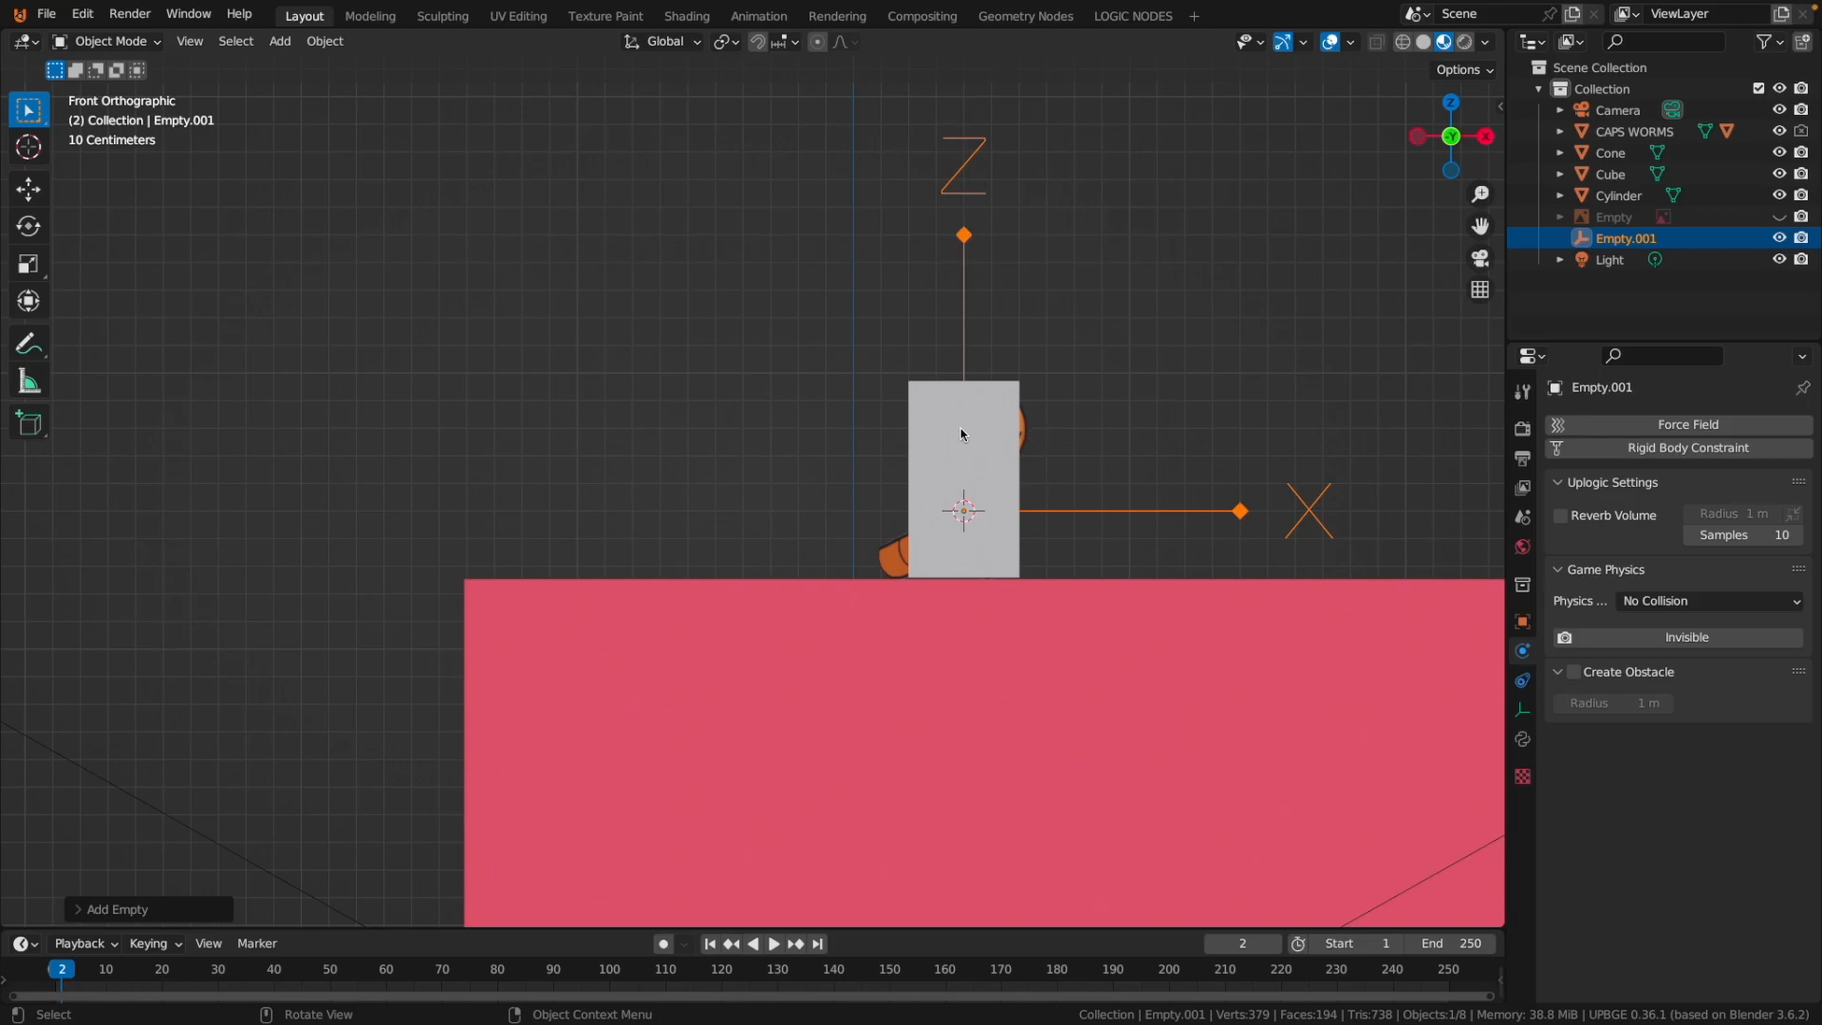
{"action": "scroll", "coordinate": [977, 446], "scroll_direction": "up", "scroll_amount": 1}
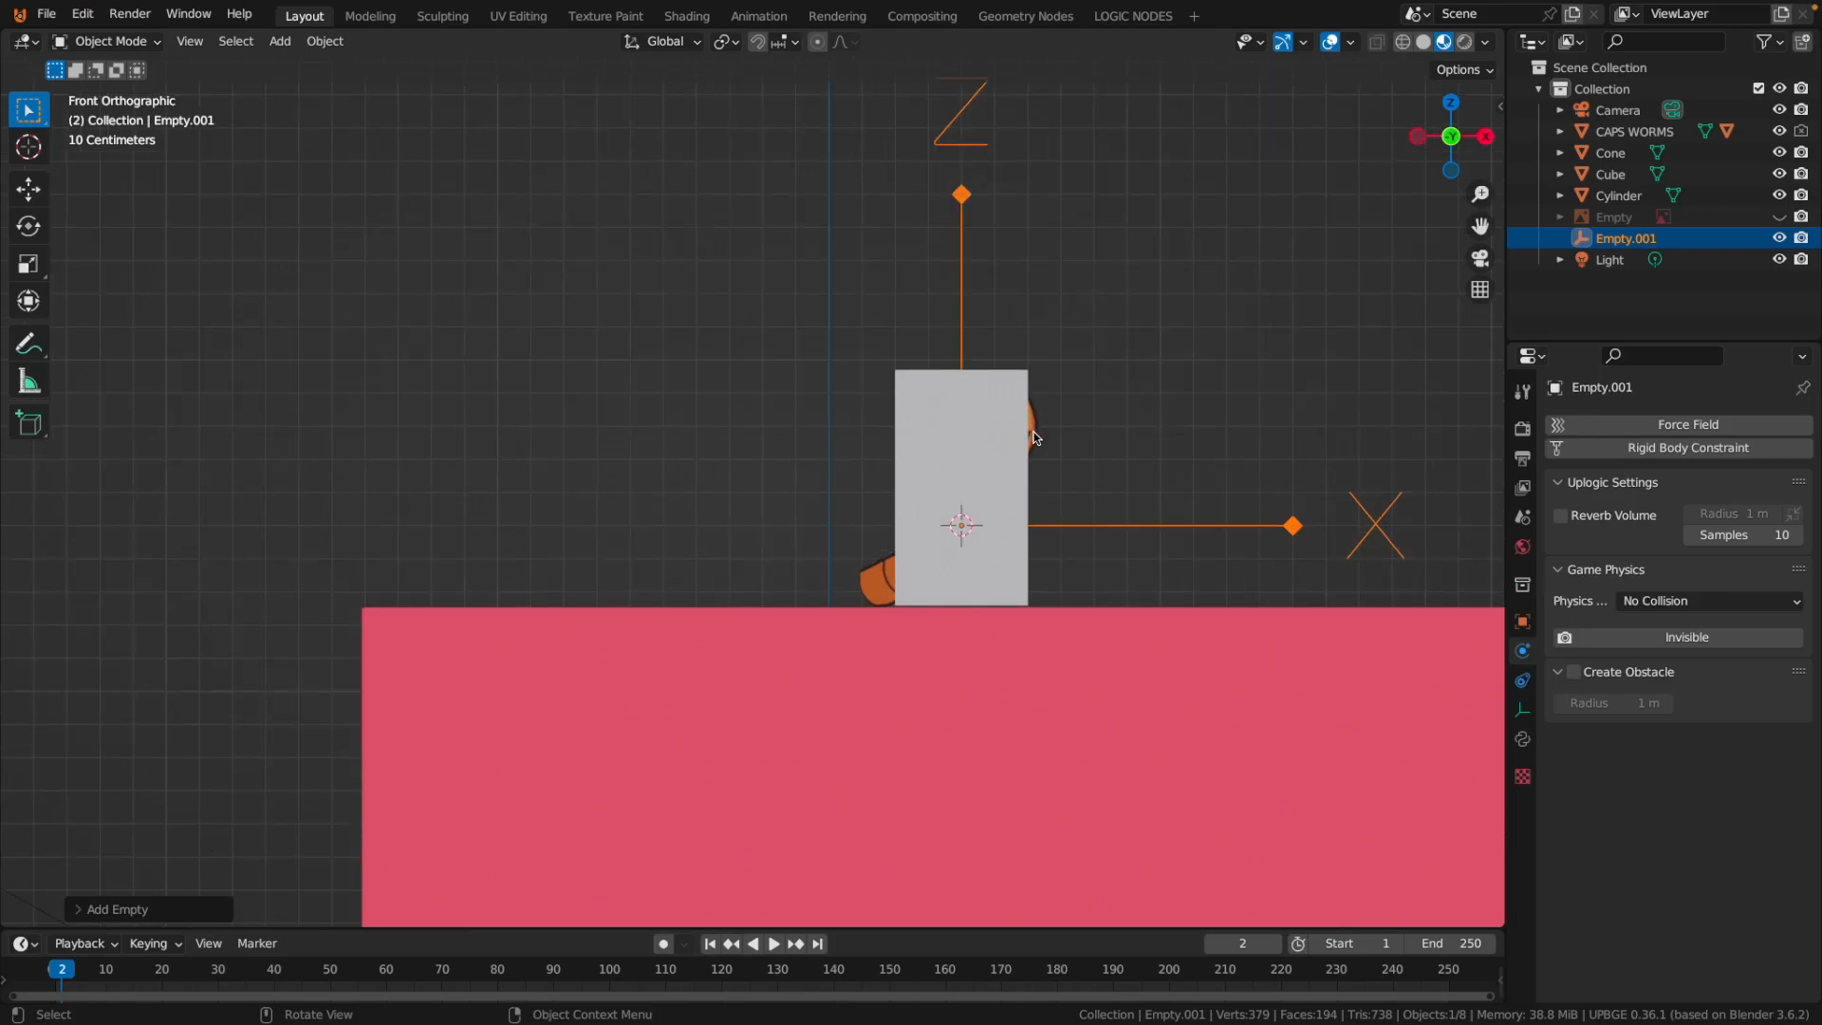
{"action": "left_click", "coordinate": [987, 435]}
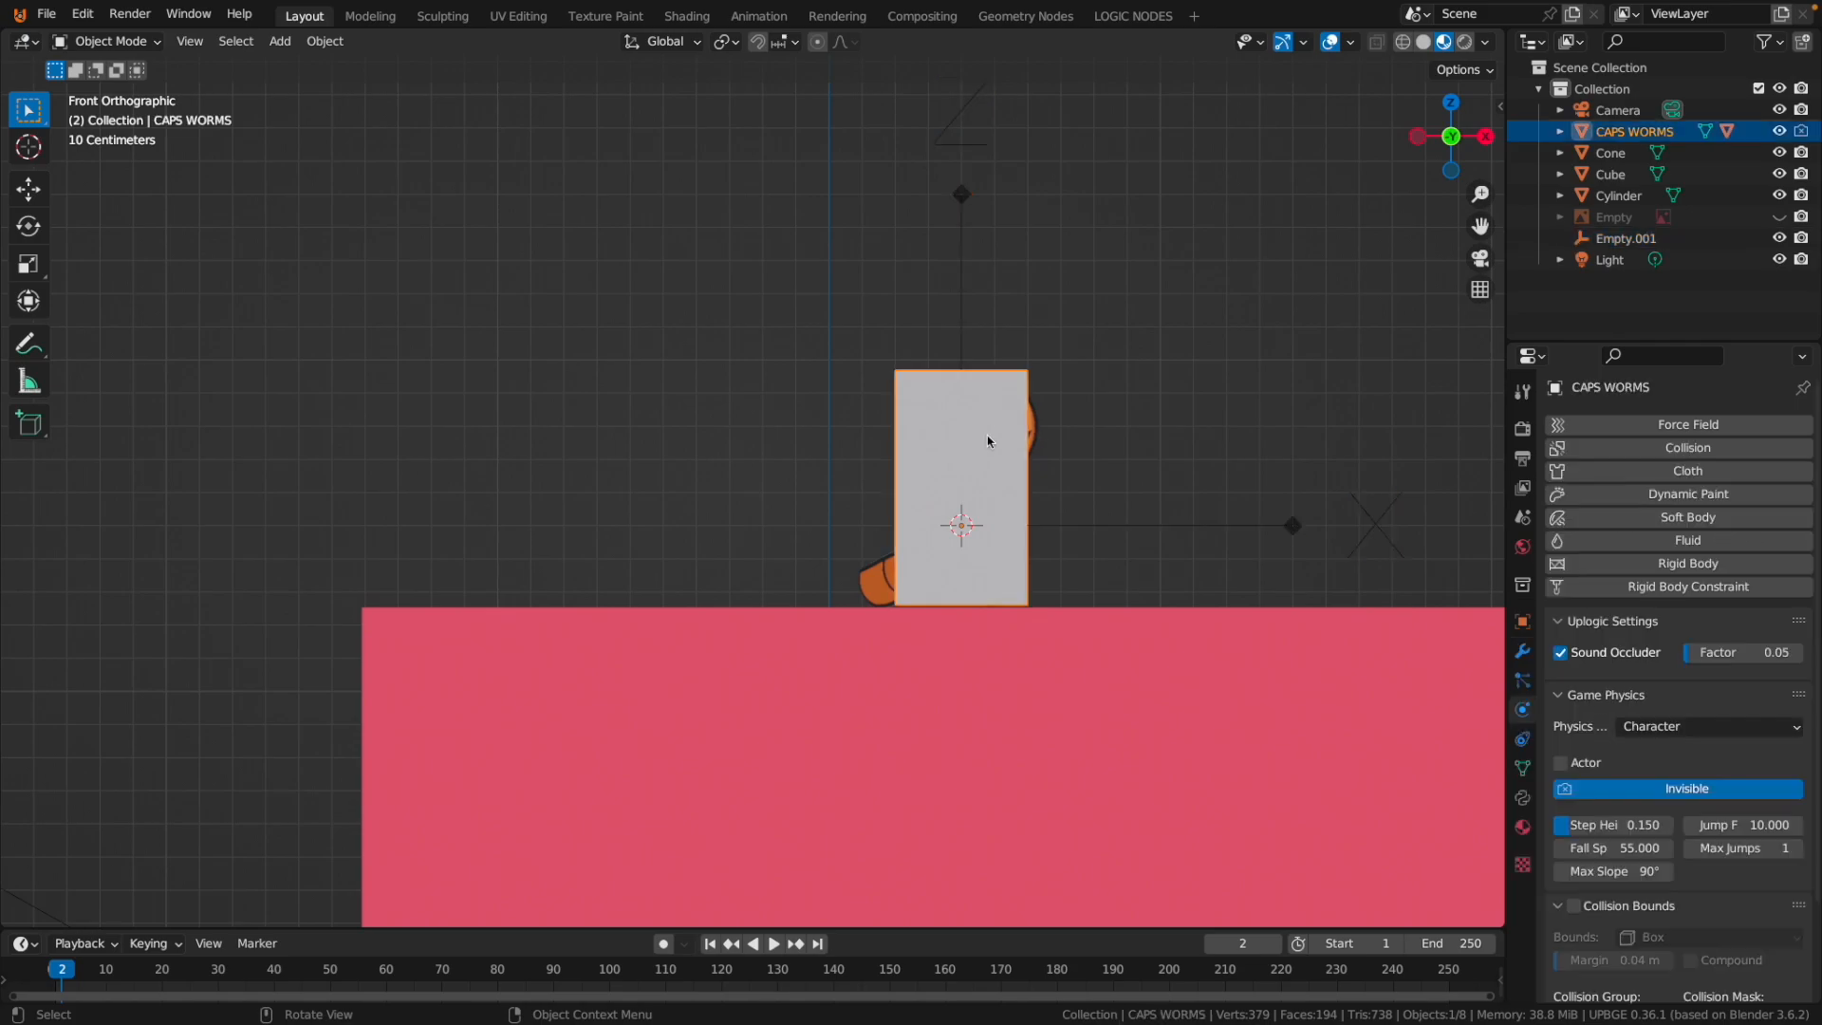
{"action": "key", "text": "g"}
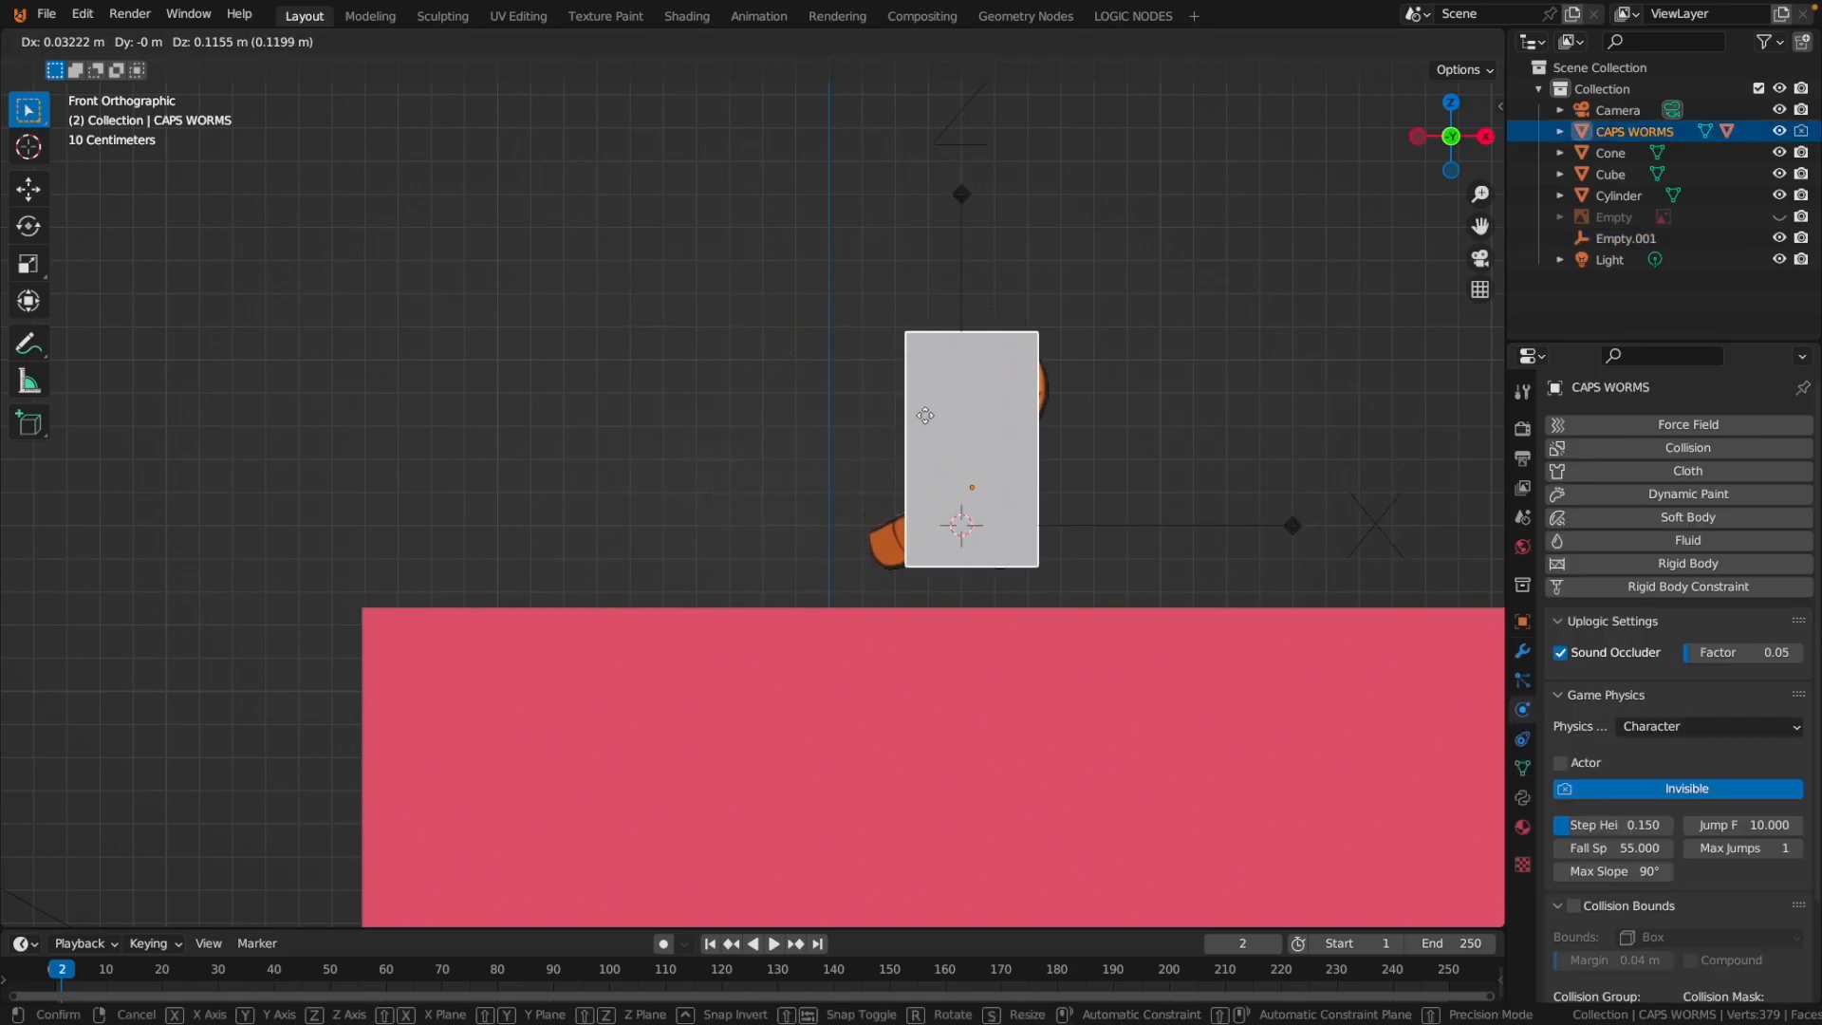
{"action": "left_click", "coordinate": [912, 435]}
Clear the parent of the WORMS mesh to detach it from the CAPS WORMS box.
{"action": "scroll", "coordinate": [981, 425], "scroll_direction": "up", "scroll_amount": 4}
{"action": "scroll", "coordinate": [981, 427], "scroll_direction": "down", "scroll_amount": 4}
{"action": "scroll", "coordinate": [1033, 421], "scroll_direction": "up", "scroll_amount": 4}
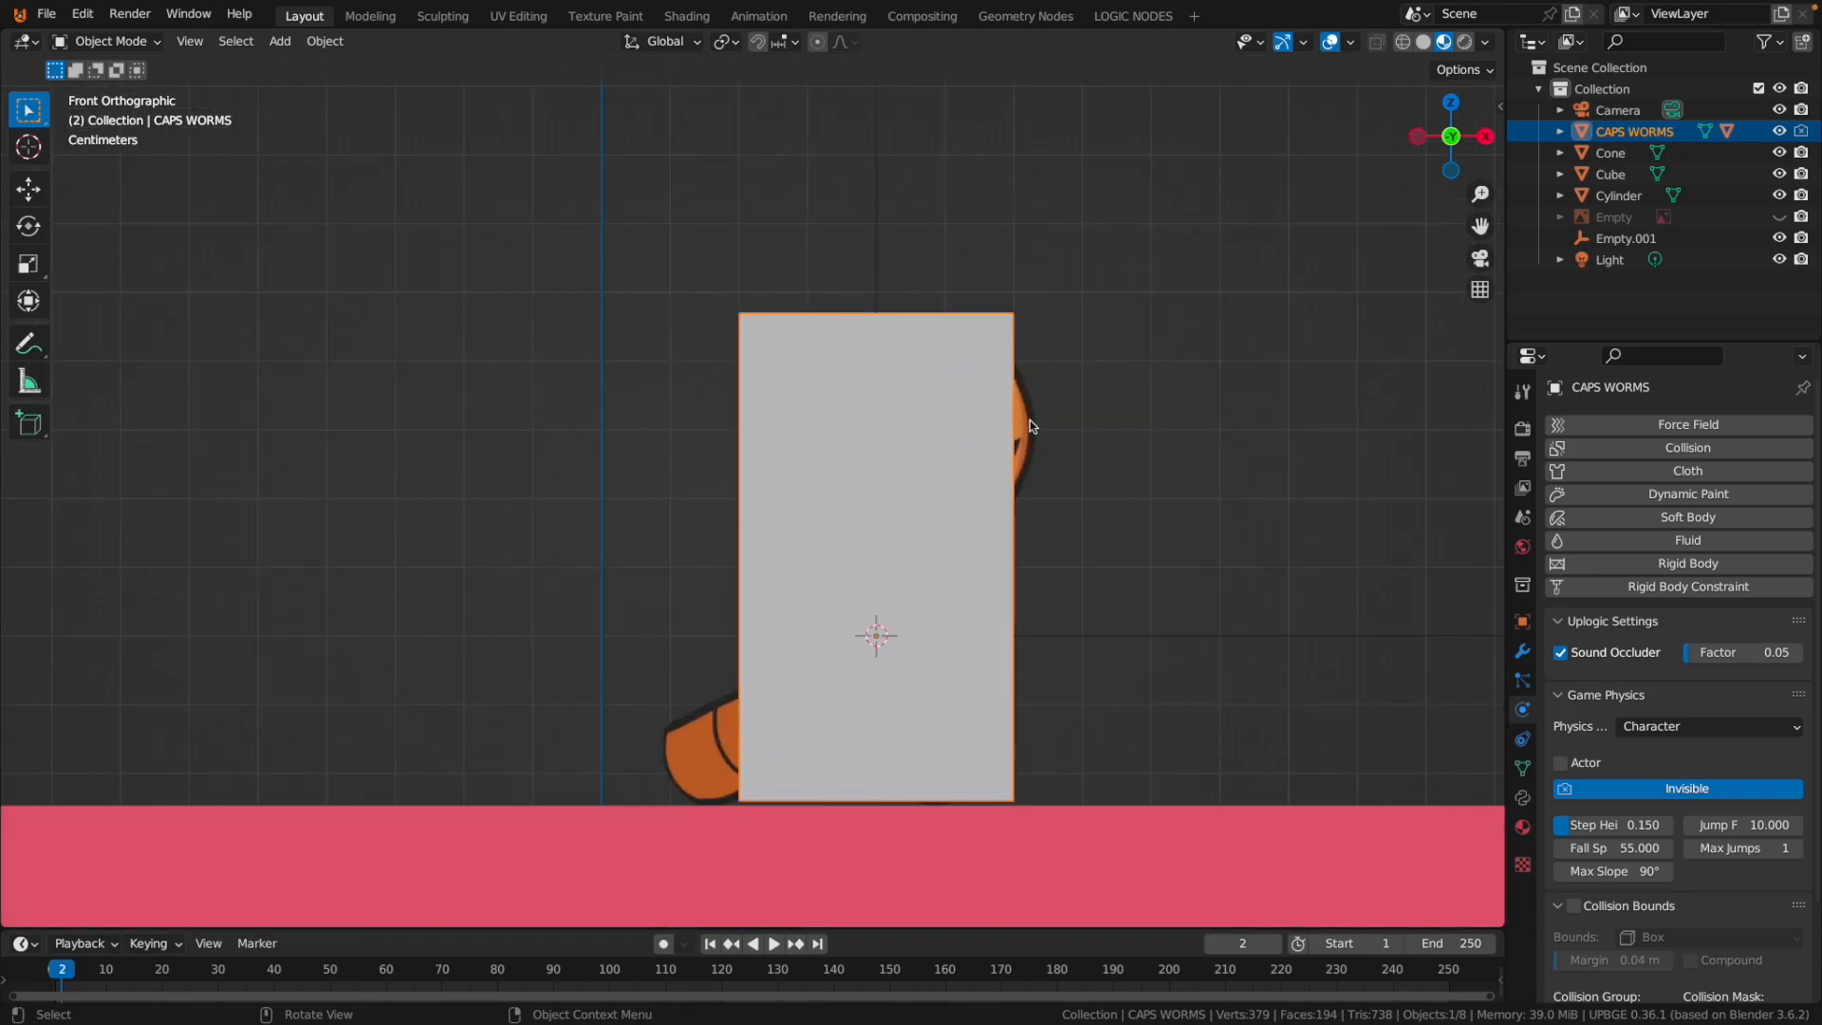
{"action": "left_click", "coordinate": [985, 437]}
{"action": "left_click", "coordinate": [850, 427], "text": "shift"}
{"action": "key", "text": "alt+p"}
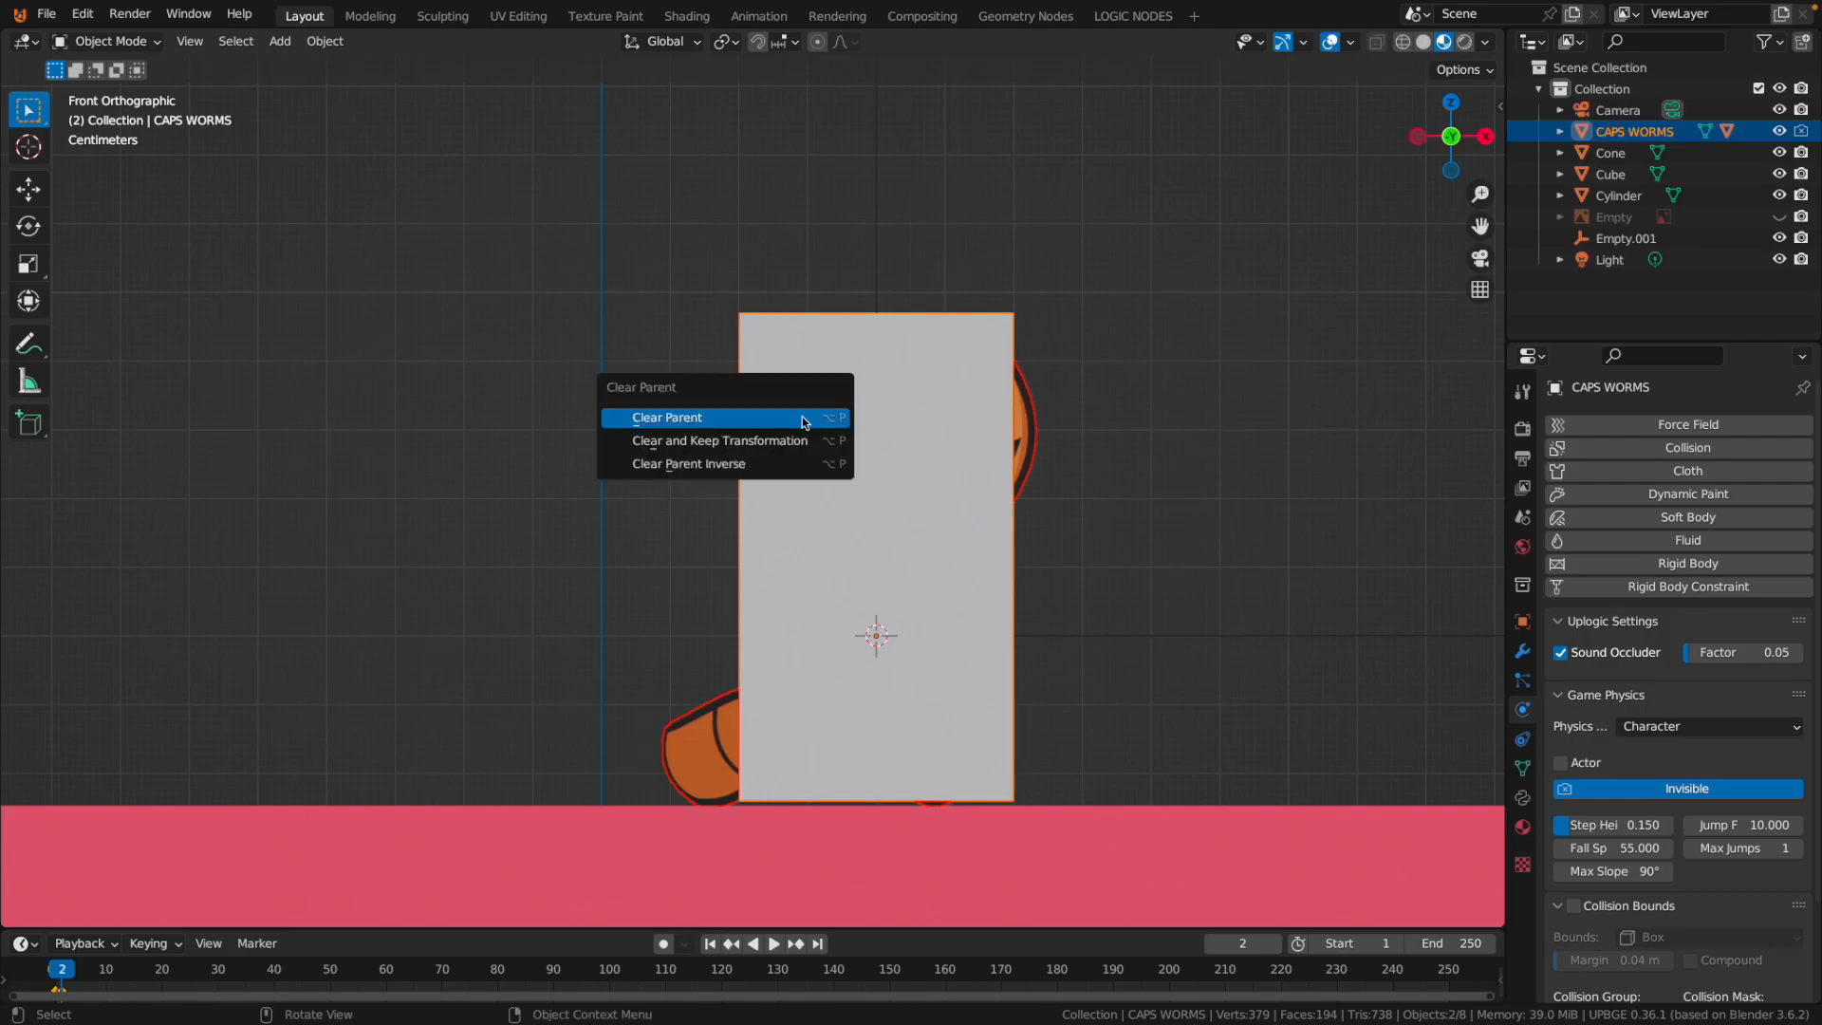
{"action": "left_click", "coordinate": [801, 418]}
{"action": "left_click", "coordinate": [827, 453]}
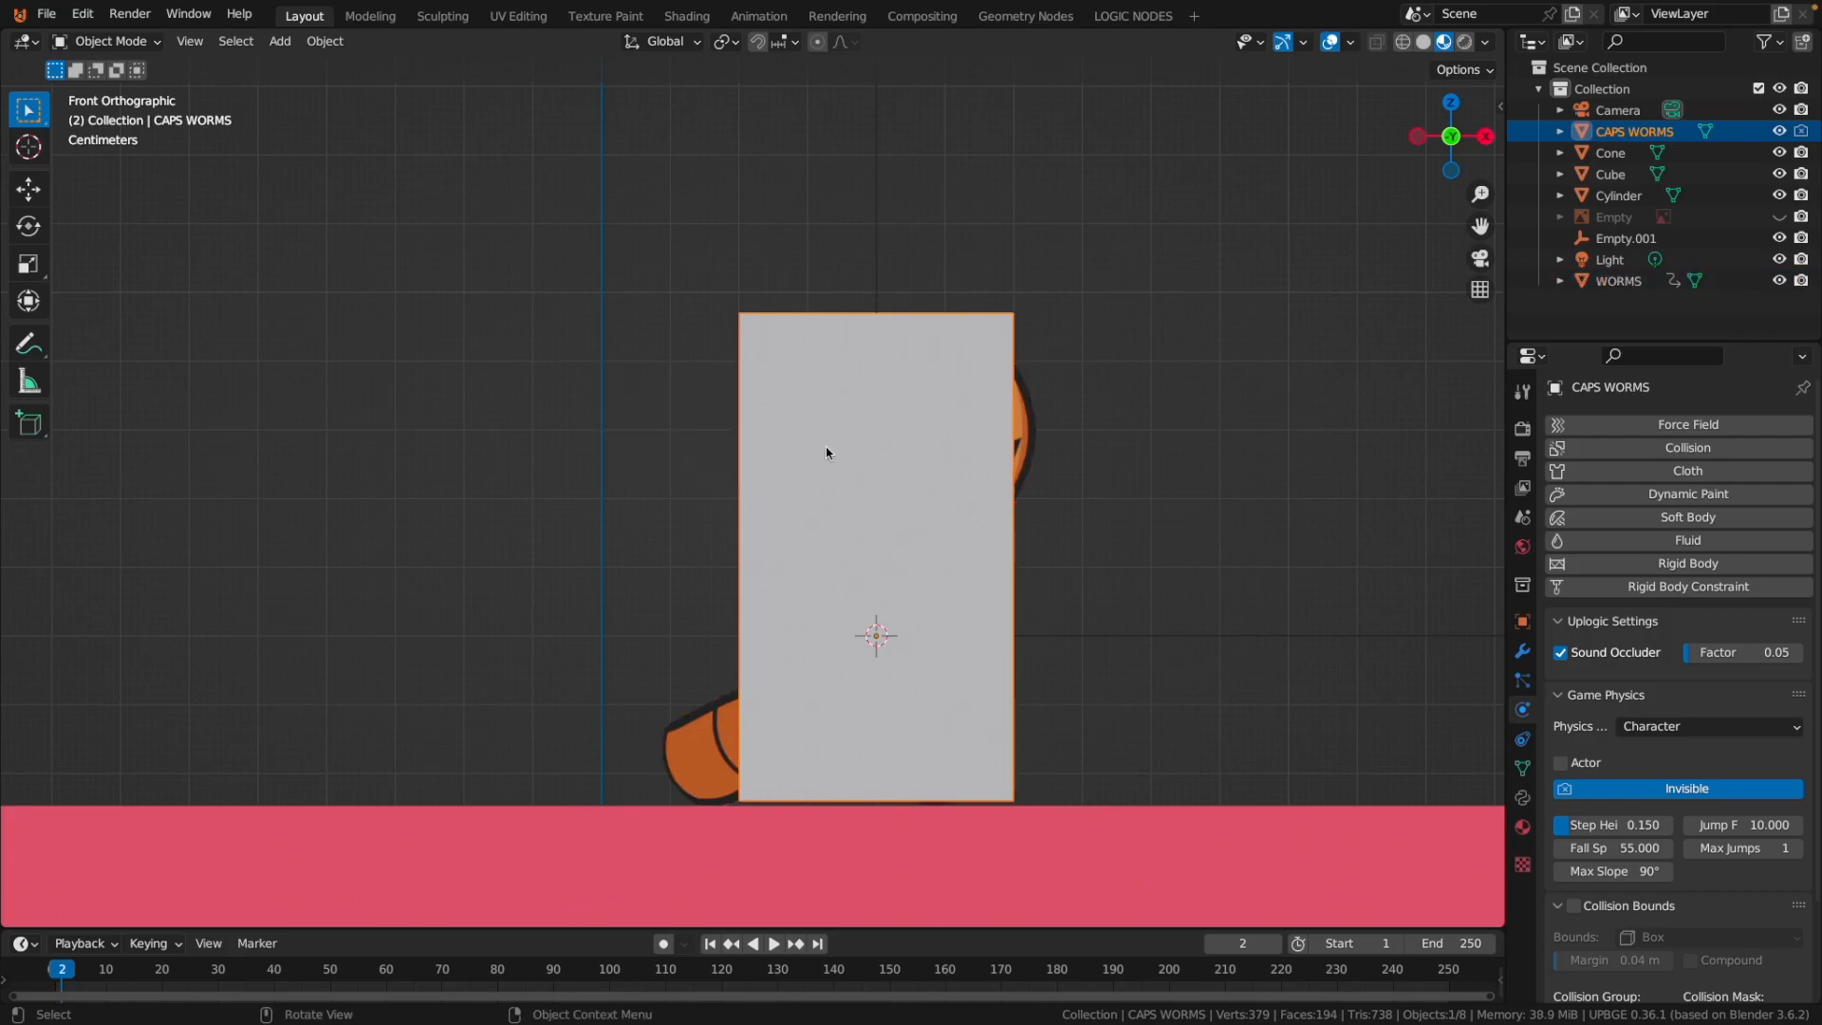
Rename the new Arrows empty as ORIENTATION.
{"action": "middle_click_drag", "start_coordinate": [1145, 636], "coordinate": [915, 419]}
{"action": "left_click", "coordinate": [916, 419]}
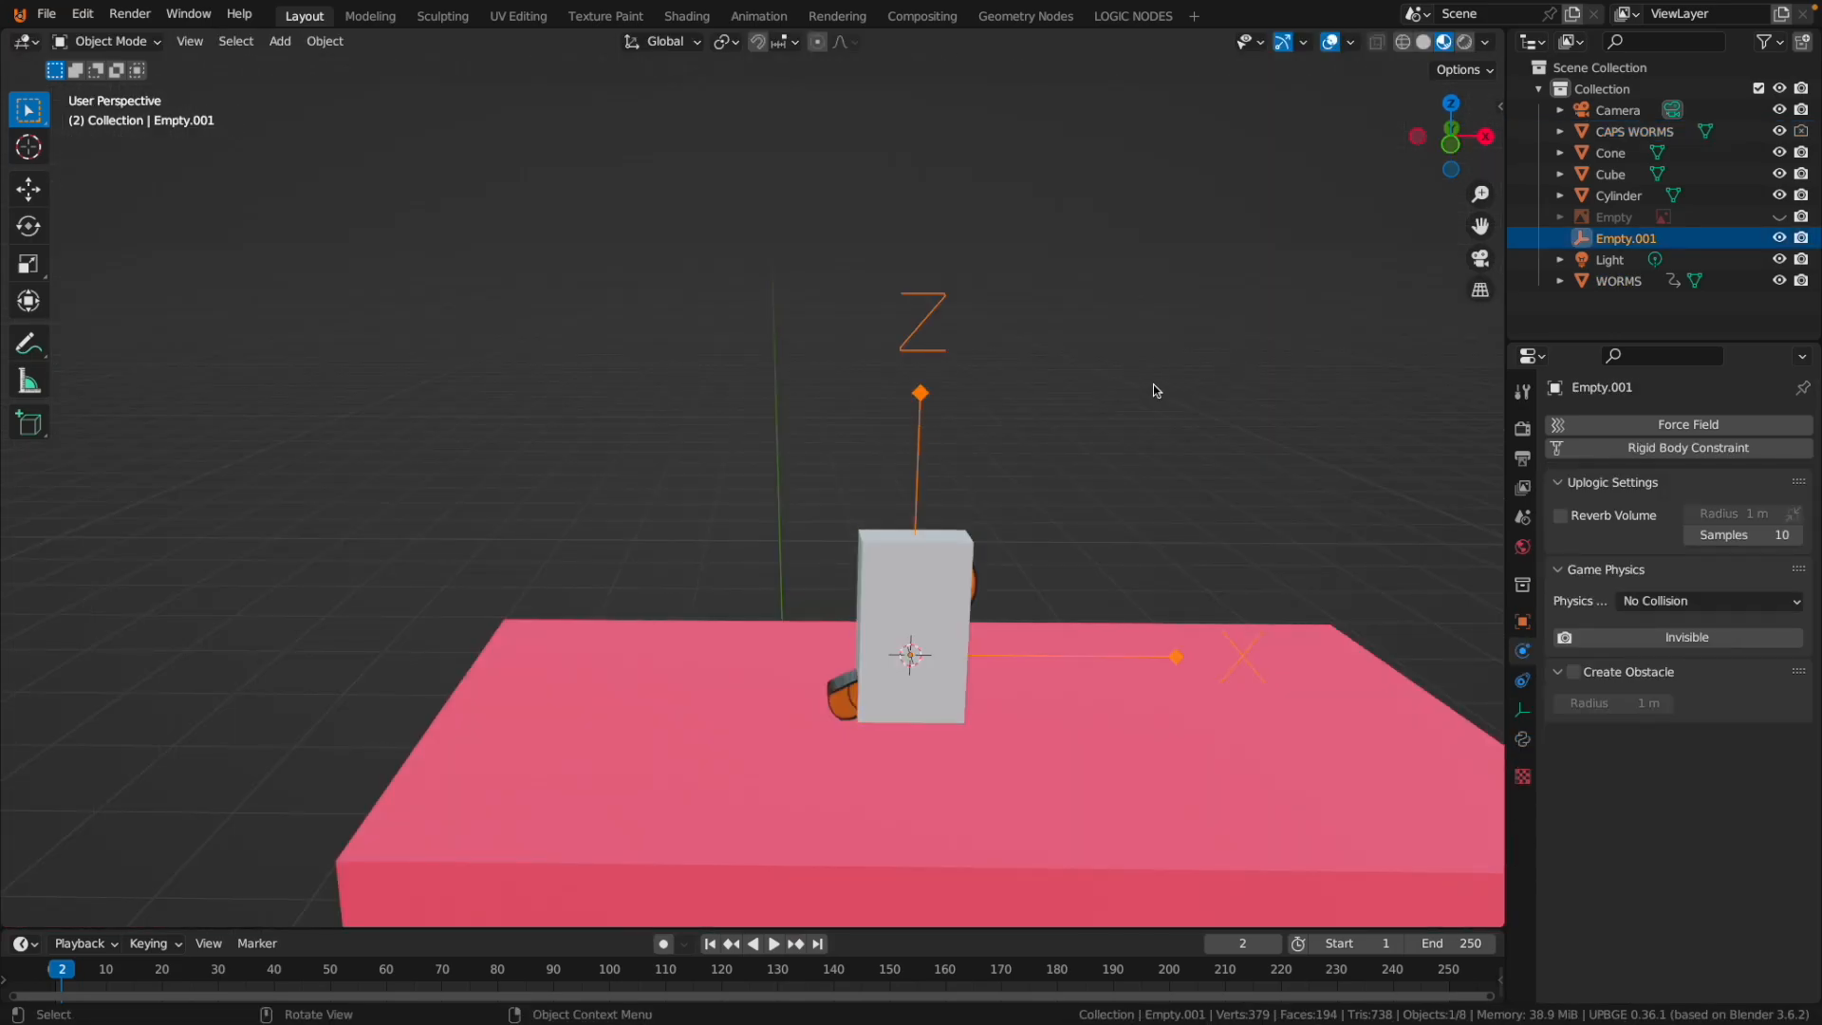
{"action": "double_click", "coordinate": [1626, 238]}
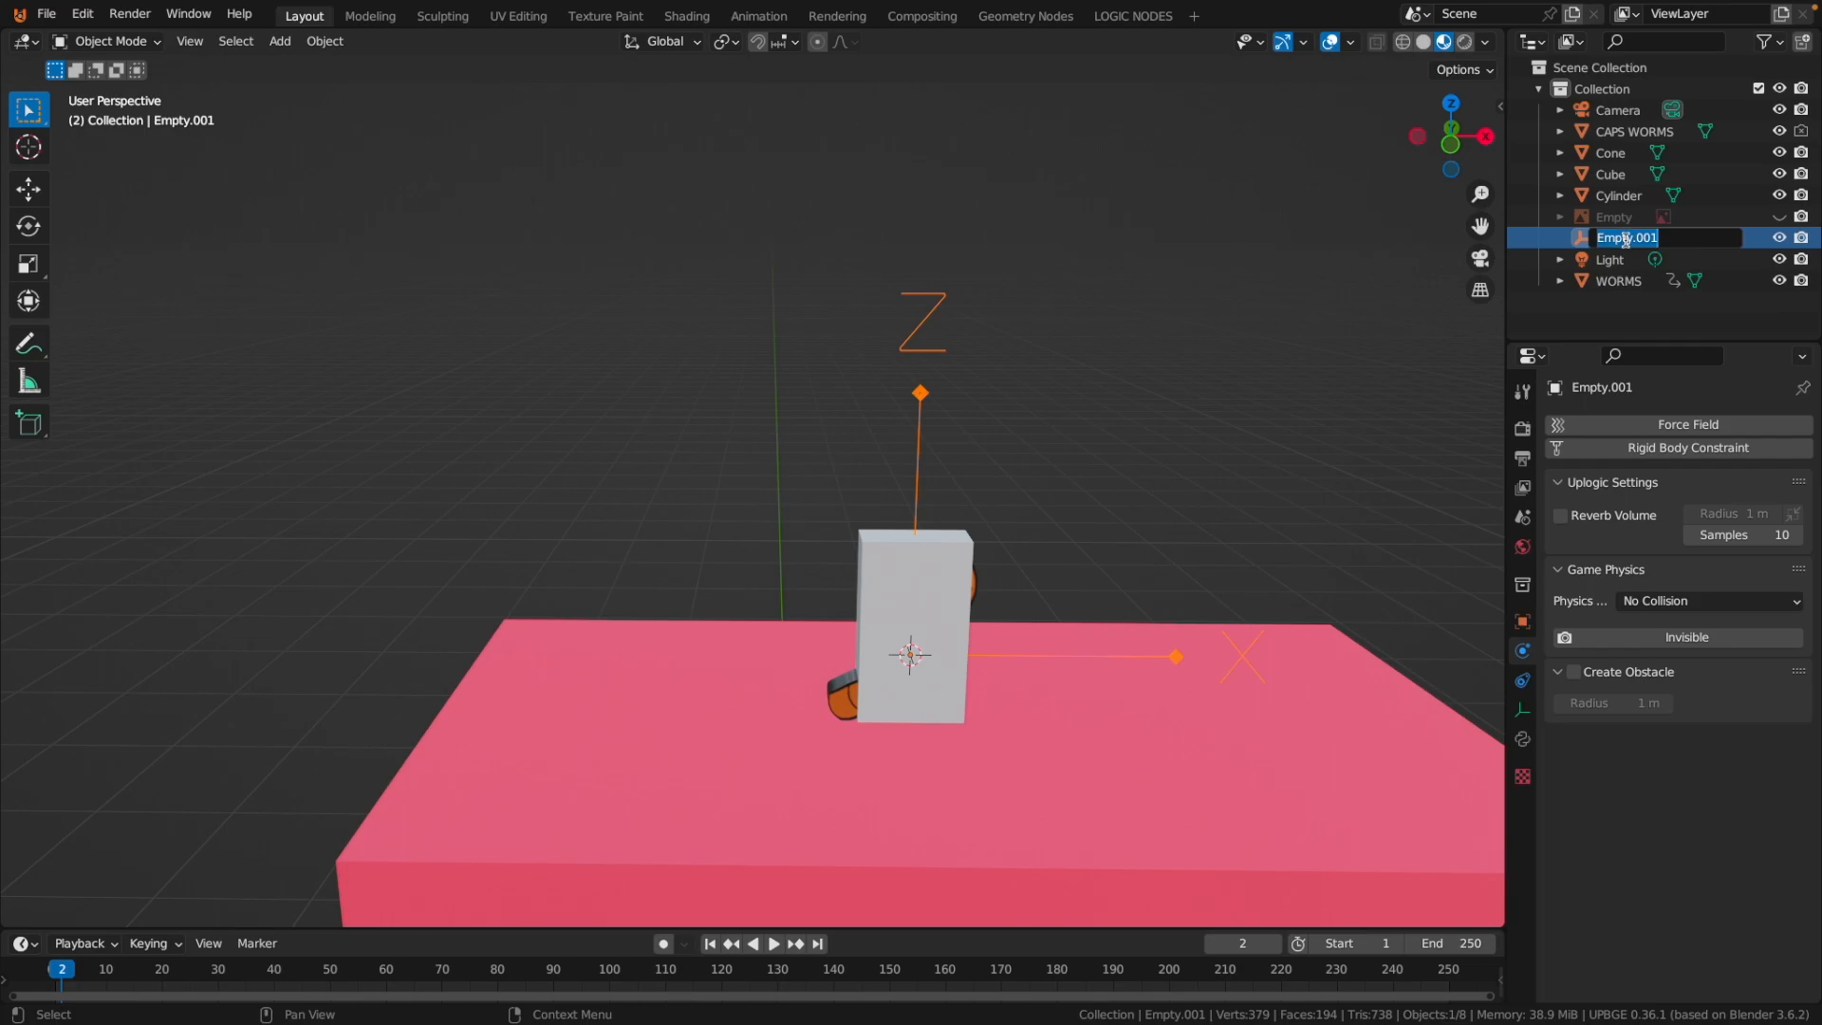
{"action": "type", "text": "ORIENTATION"}
{"action": "key", "text": "Return"}
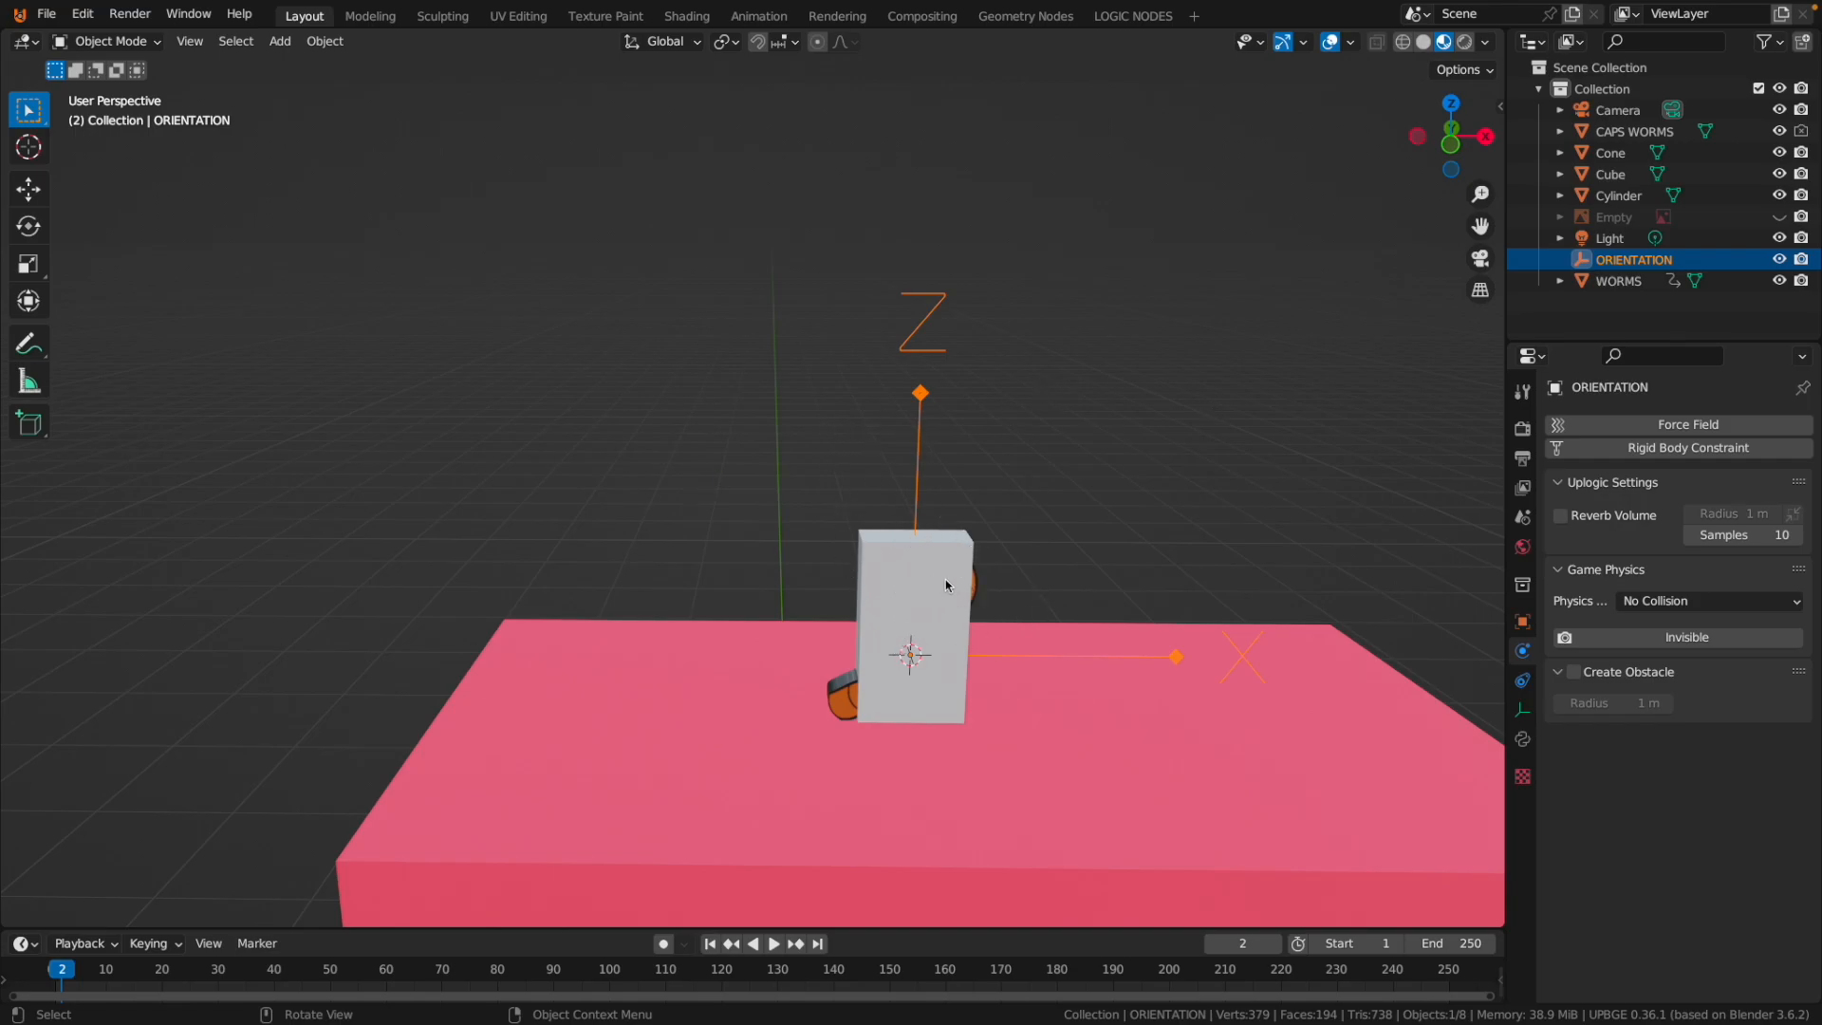
Parent the ORIENTATION empty to the CAPS WORMS box with the box as the active object.
{"action": "middle_click_drag", "start_coordinate": [946, 581], "coordinate": [866, 591]}
{"action": "left_click", "coordinate": [881, 602], "text": "shift"}
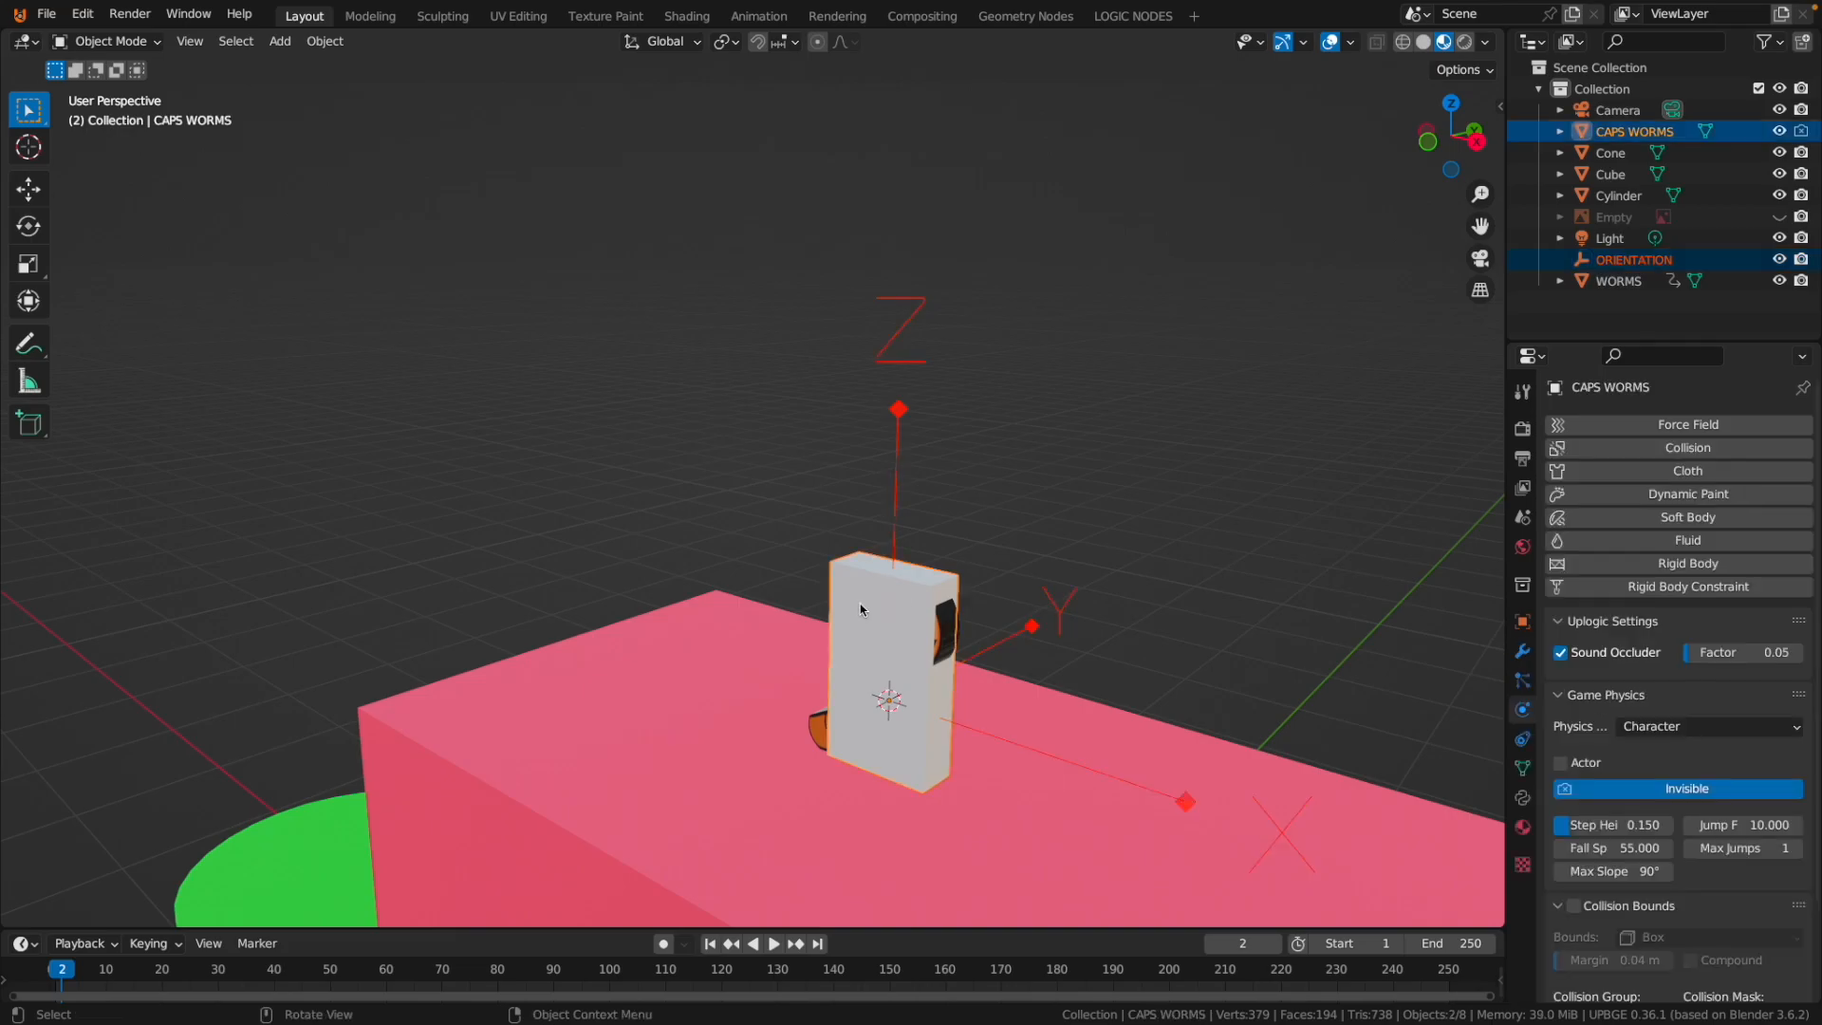
{"action": "key", "text": "ctrl+p"}
{"action": "left_click", "coordinate": [863, 608]}
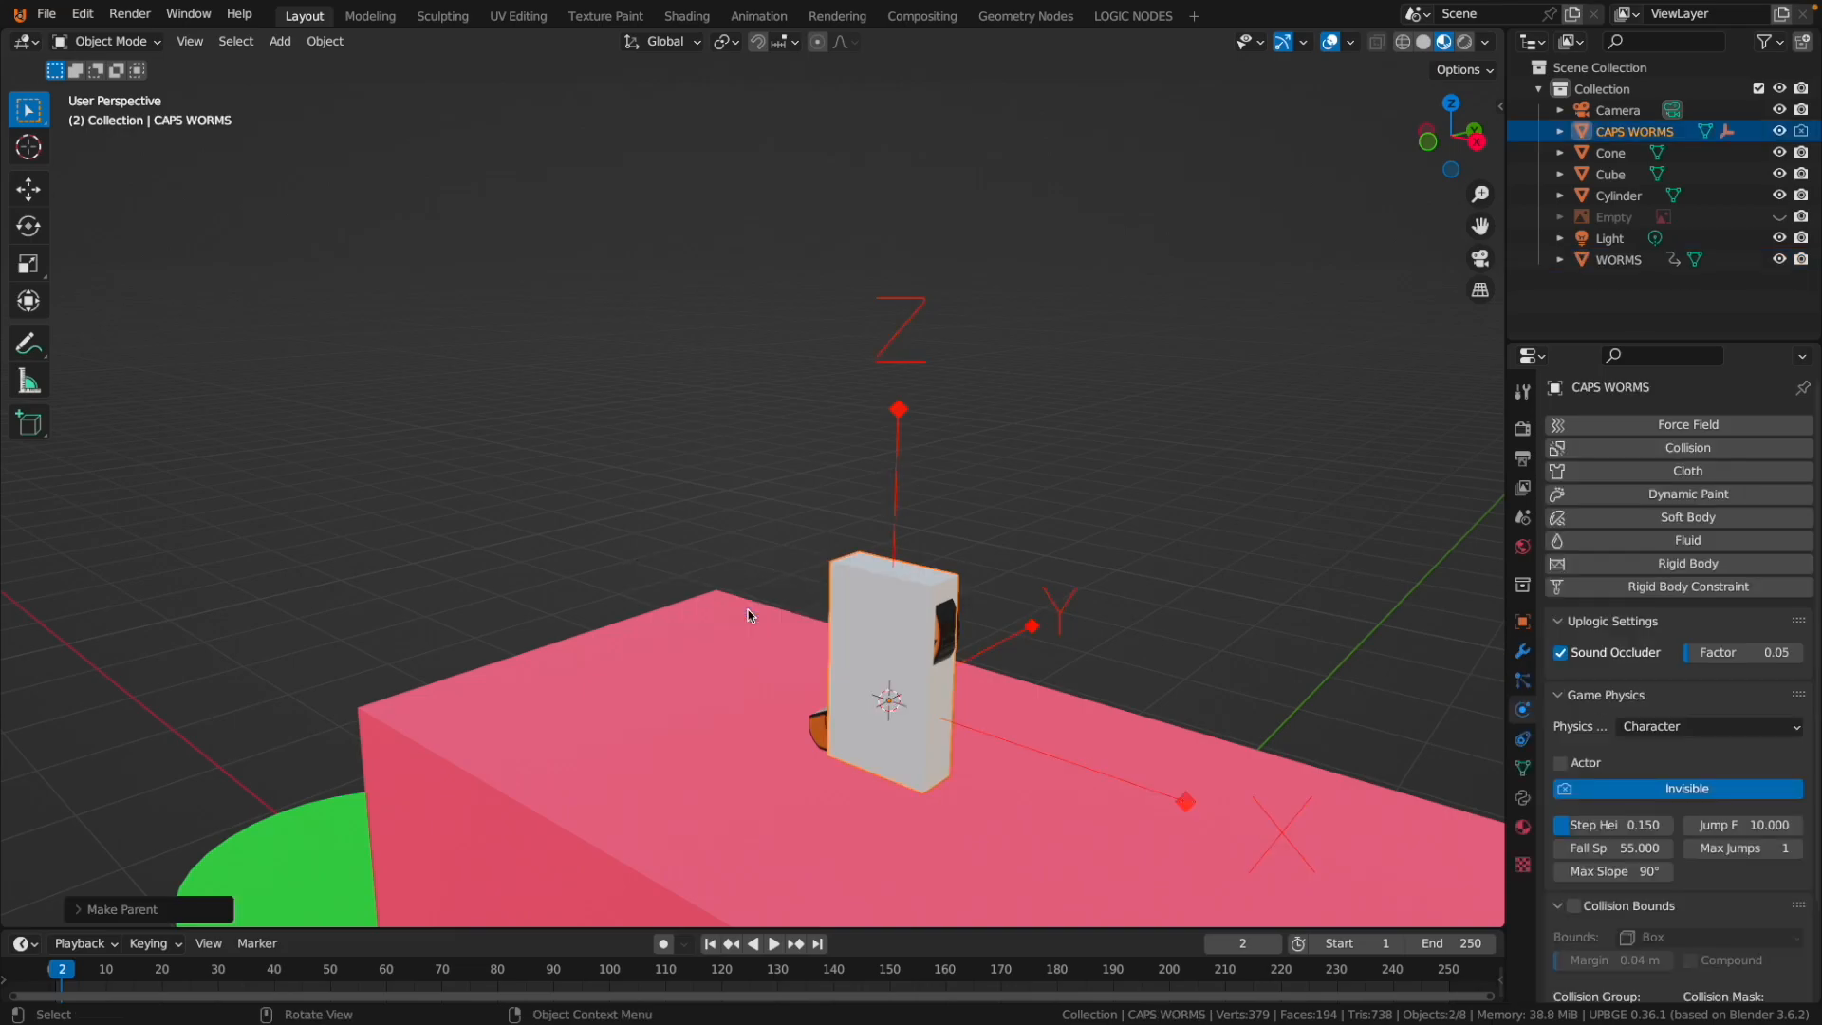
Try moving the CAPS WORMS box to check that the ORIENTATION empty follows it.
{"action": "left_click", "coordinate": [880, 619]}
{"action": "key", "text": "g"}
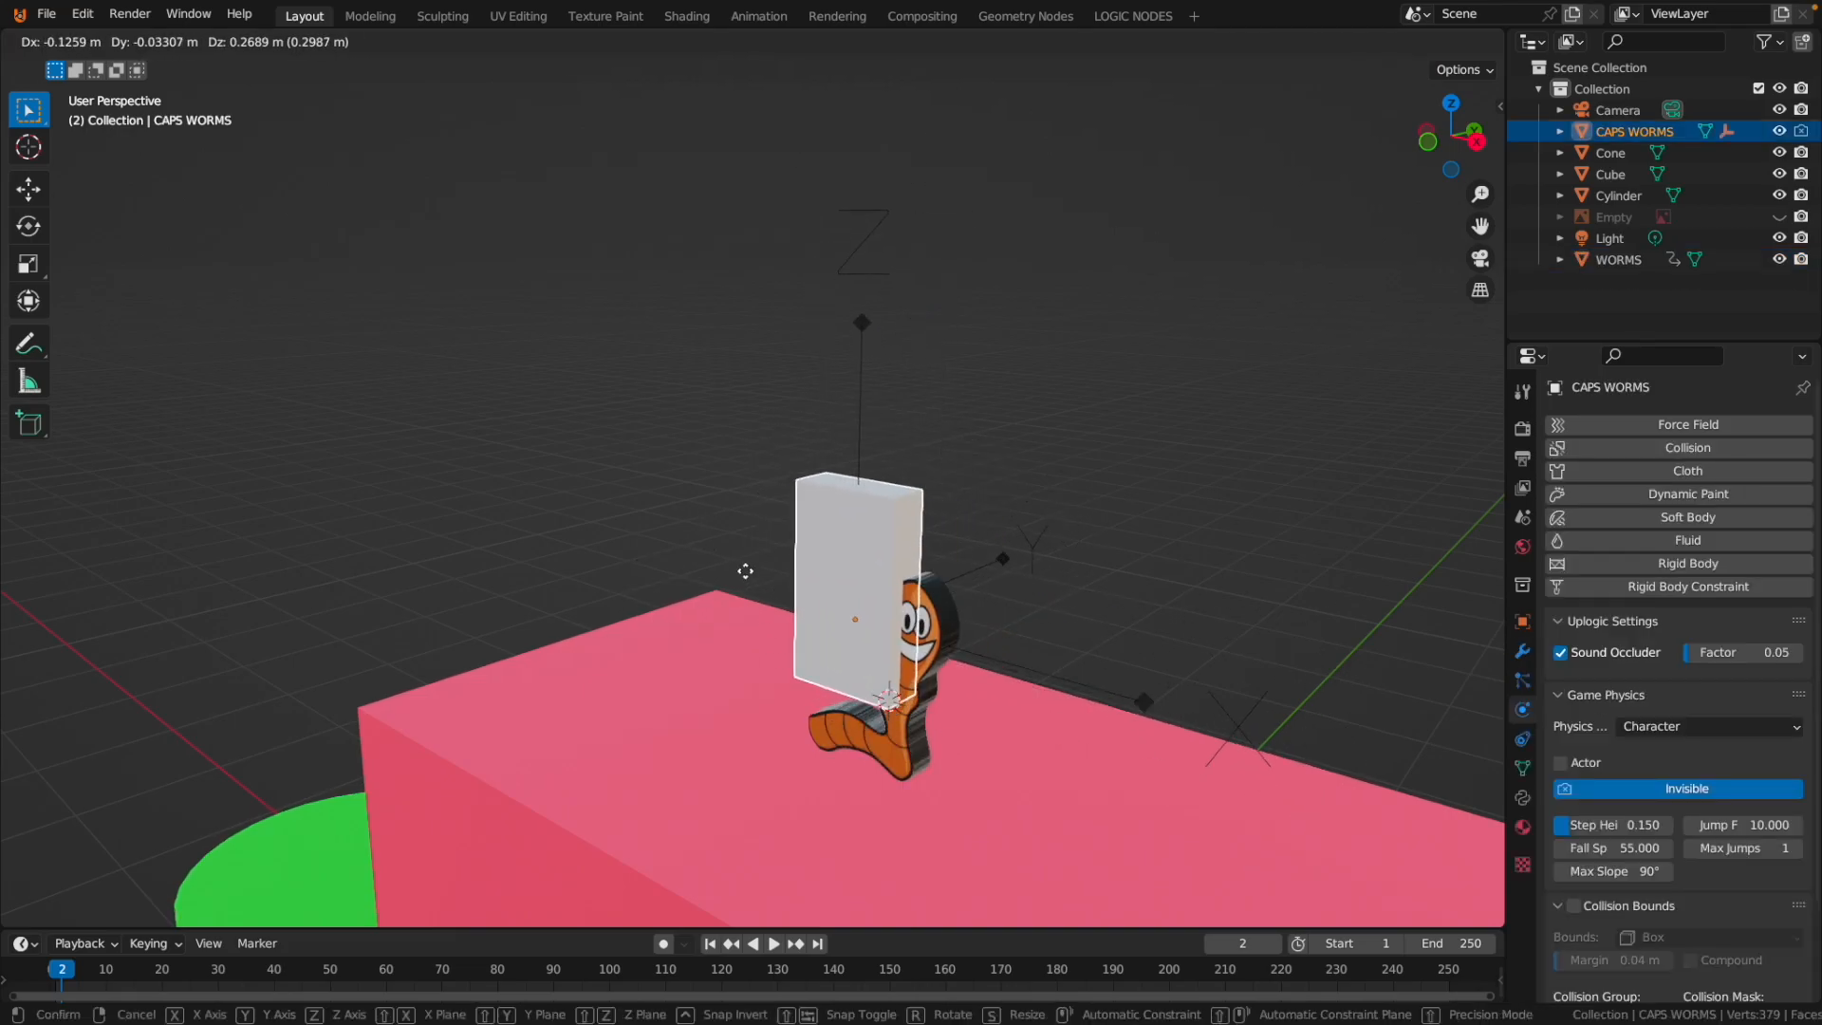
{"action": "right_click", "coordinate": [745, 571]}
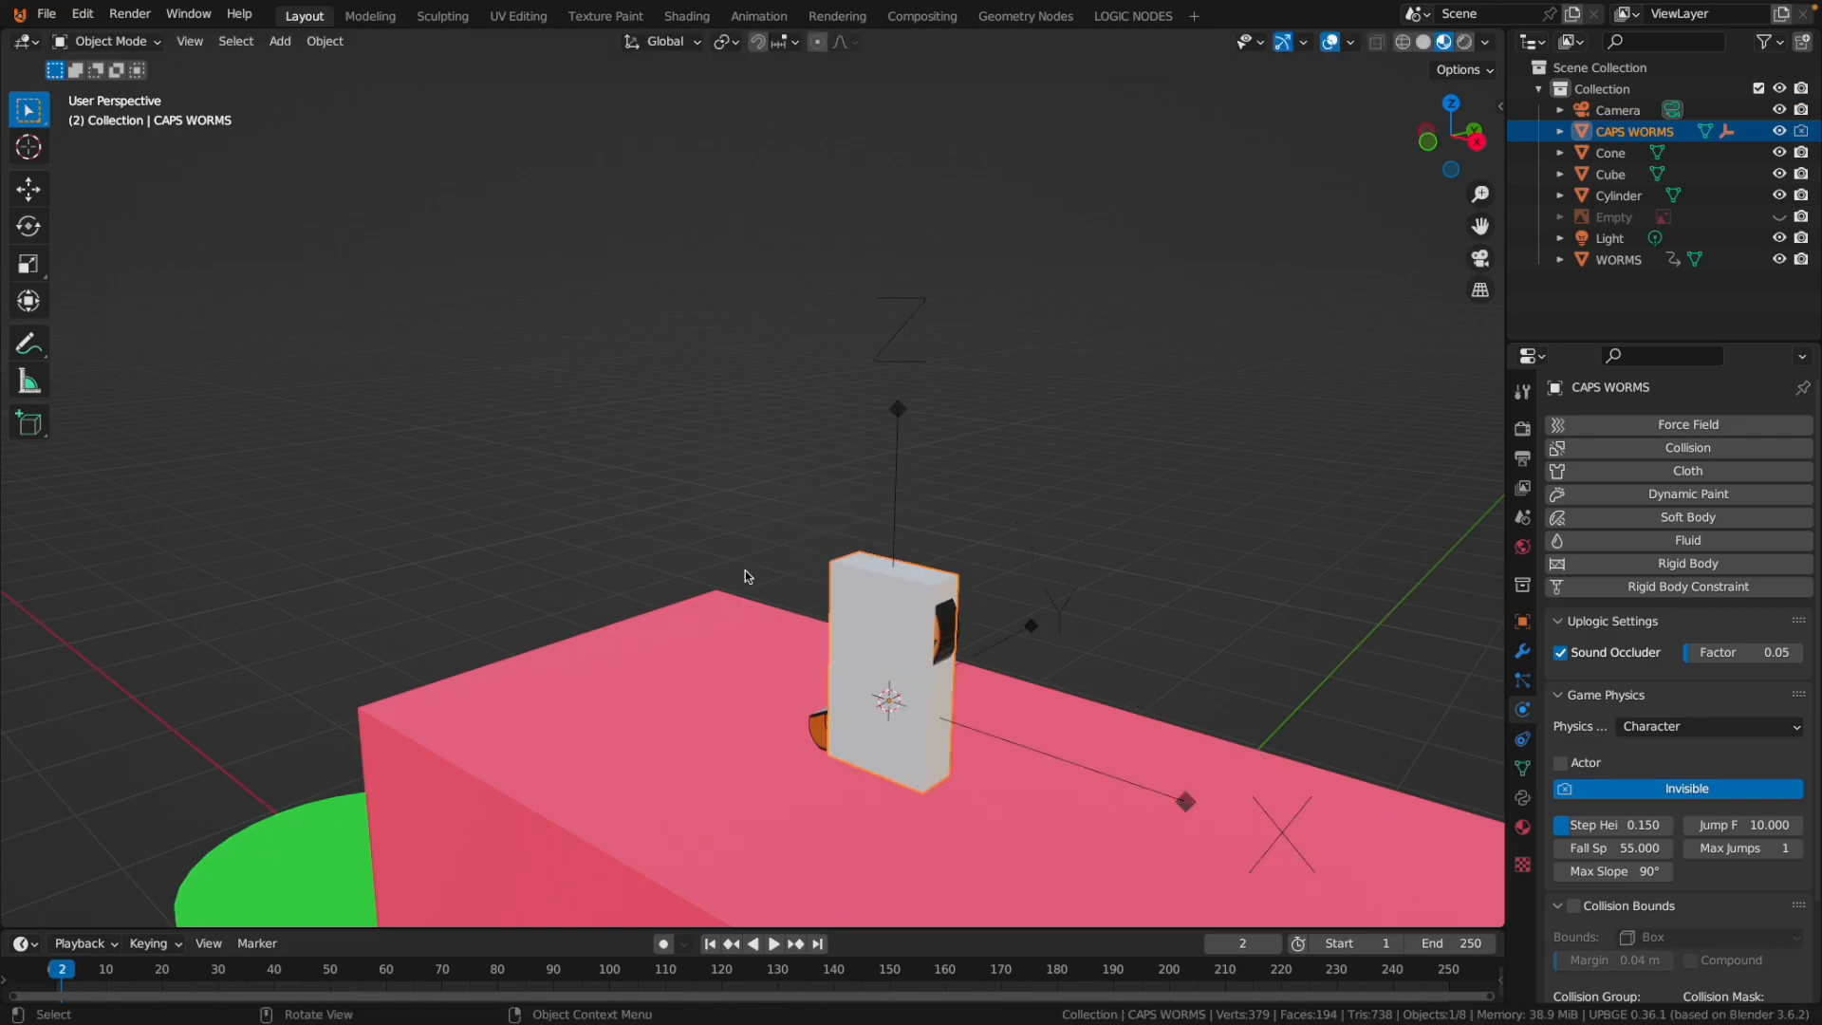
Hide the CAPS WORMS box in the viewport to expose the worm mesh.
{"action": "left_click", "coordinate": [1044, 754]}
{"action": "middle_click_drag", "start_coordinate": [1044, 754], "coordinate": [757, 604]}
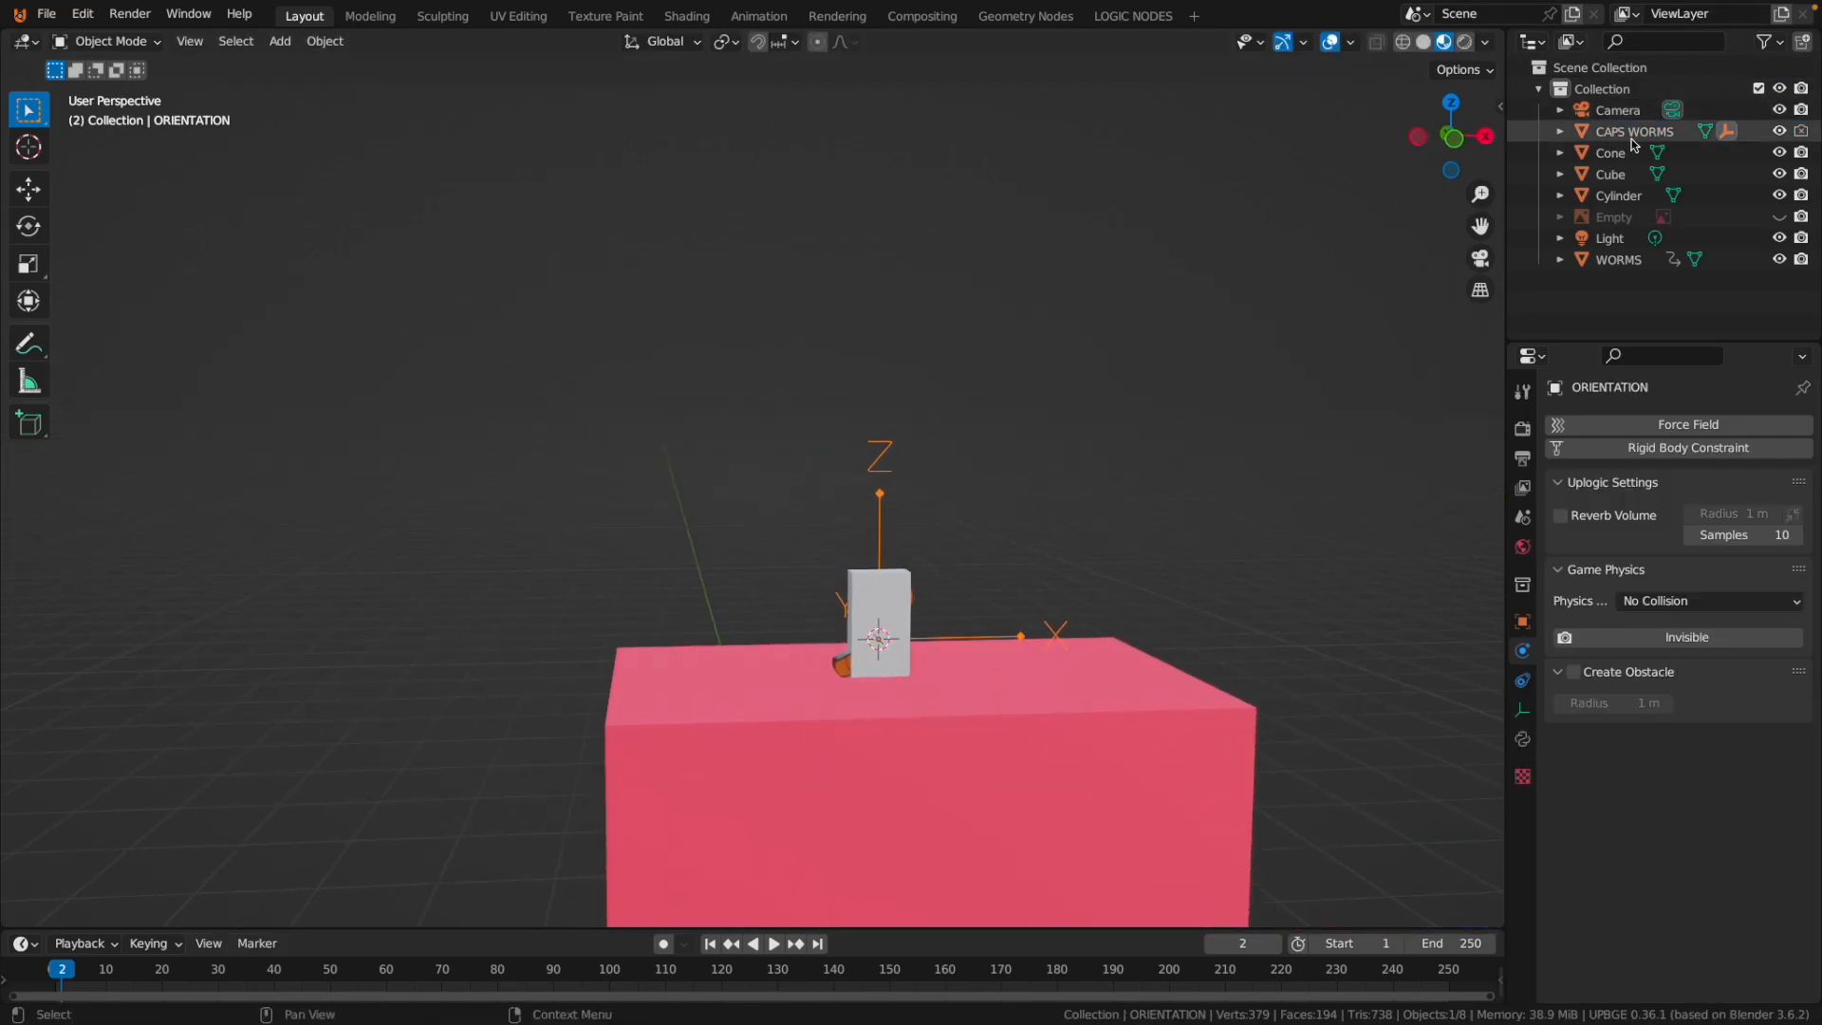
{"action": "left_click", "coordinate": [1780, 131]}
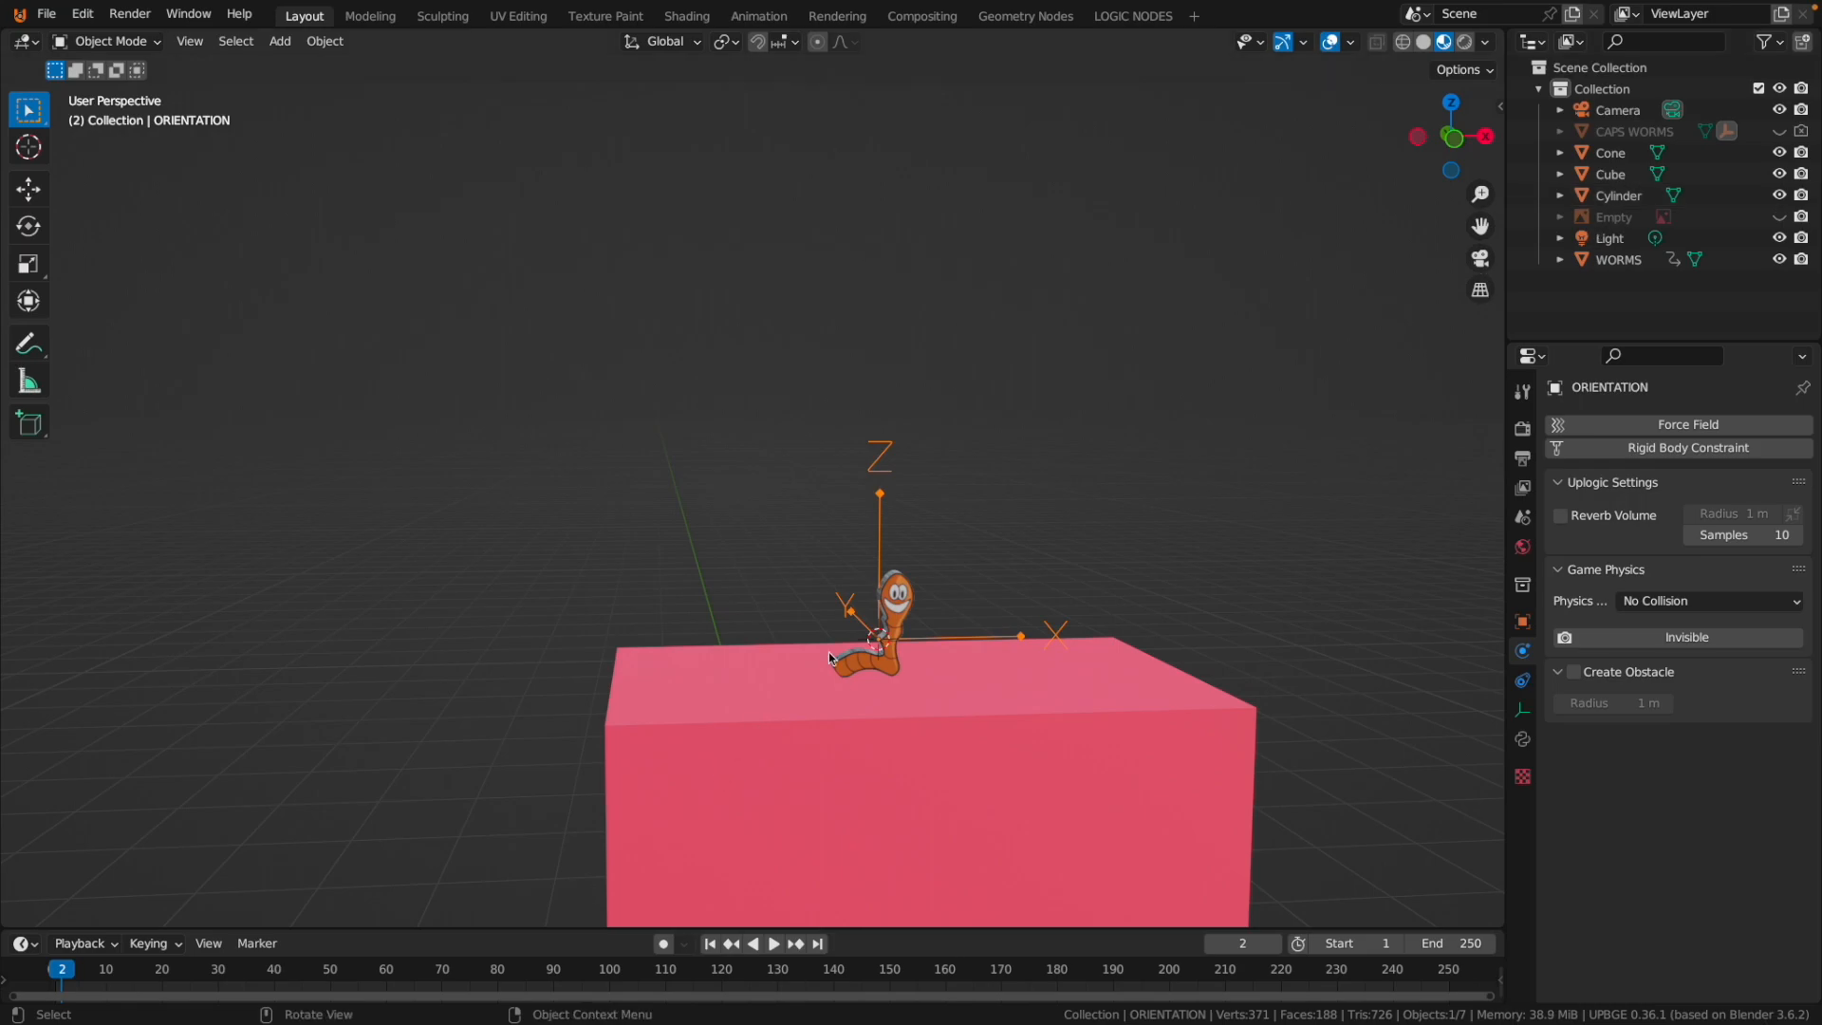
Add an armature at the 3D cursor in front view and enable its In Front display.
{"action": "key", "text": "KP_1"}
{"action": "scroll", "coordinate": [794, 681], "scroll_direction": "up", "scroll_amount": 6}
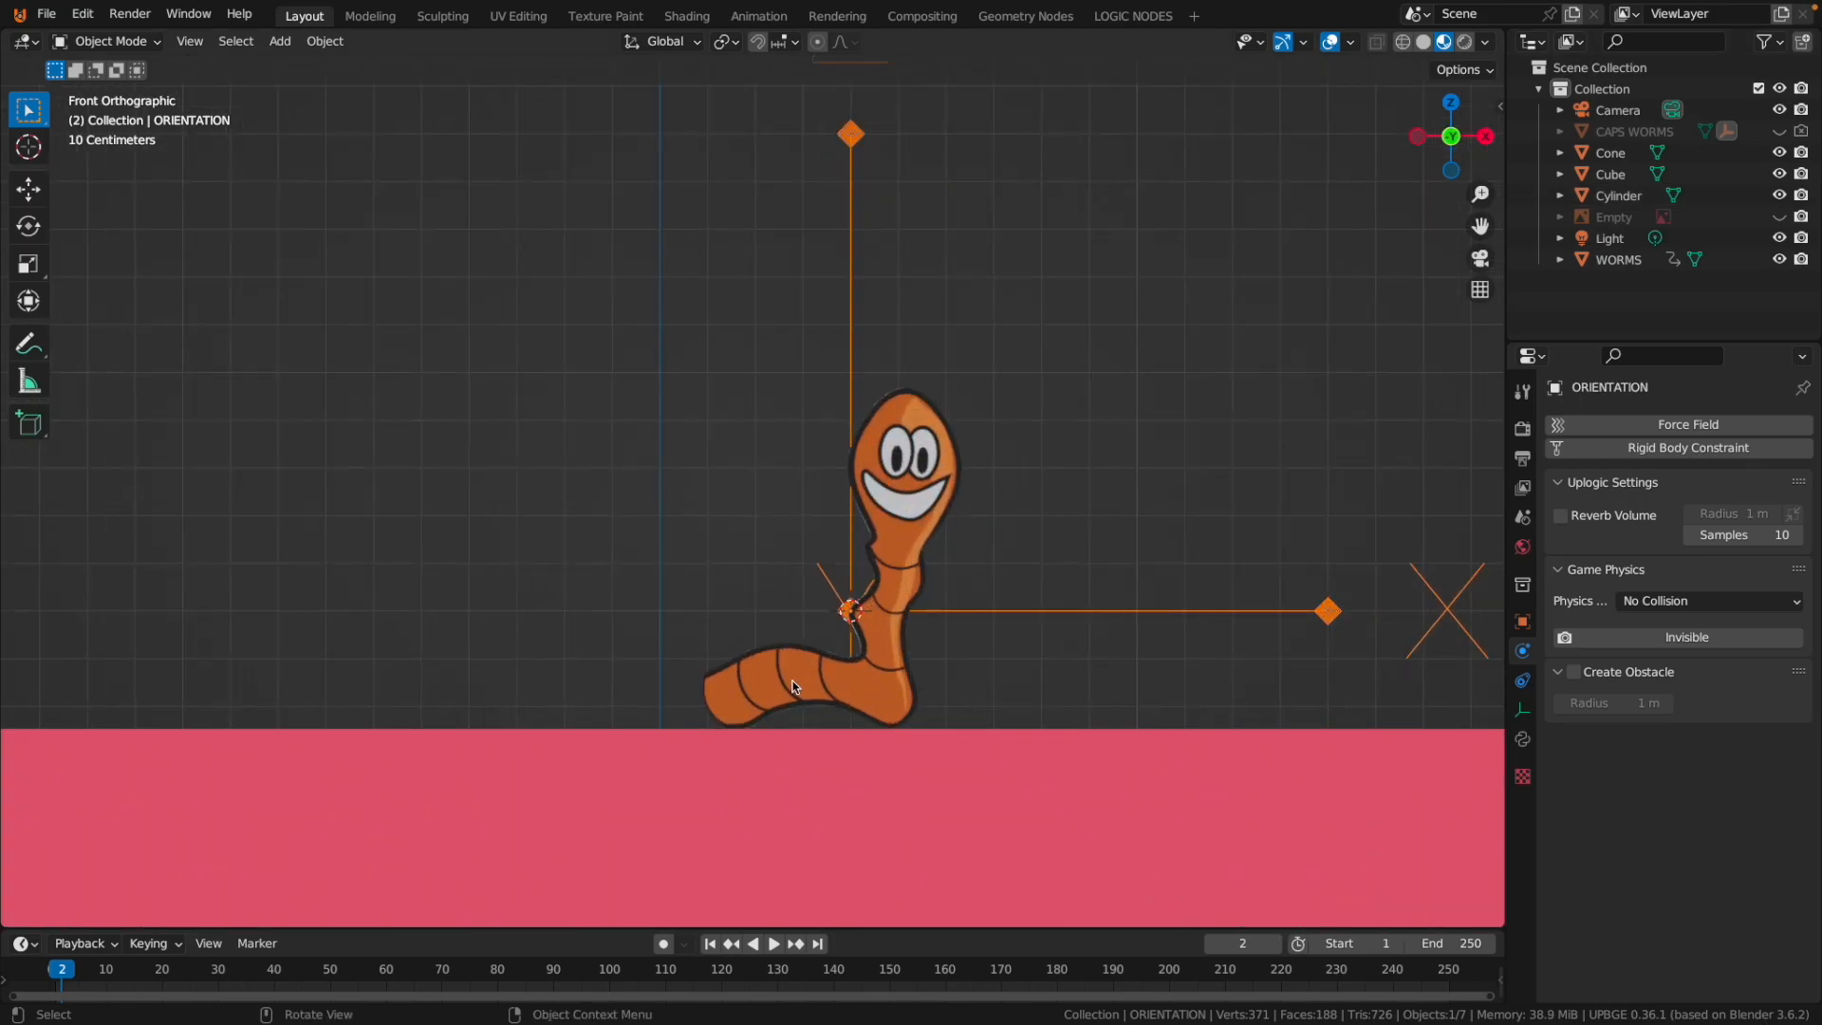
{"action": "key", "text": "shift+a"}
{"action": "mouse_move", "coordinate": [742, 362]}
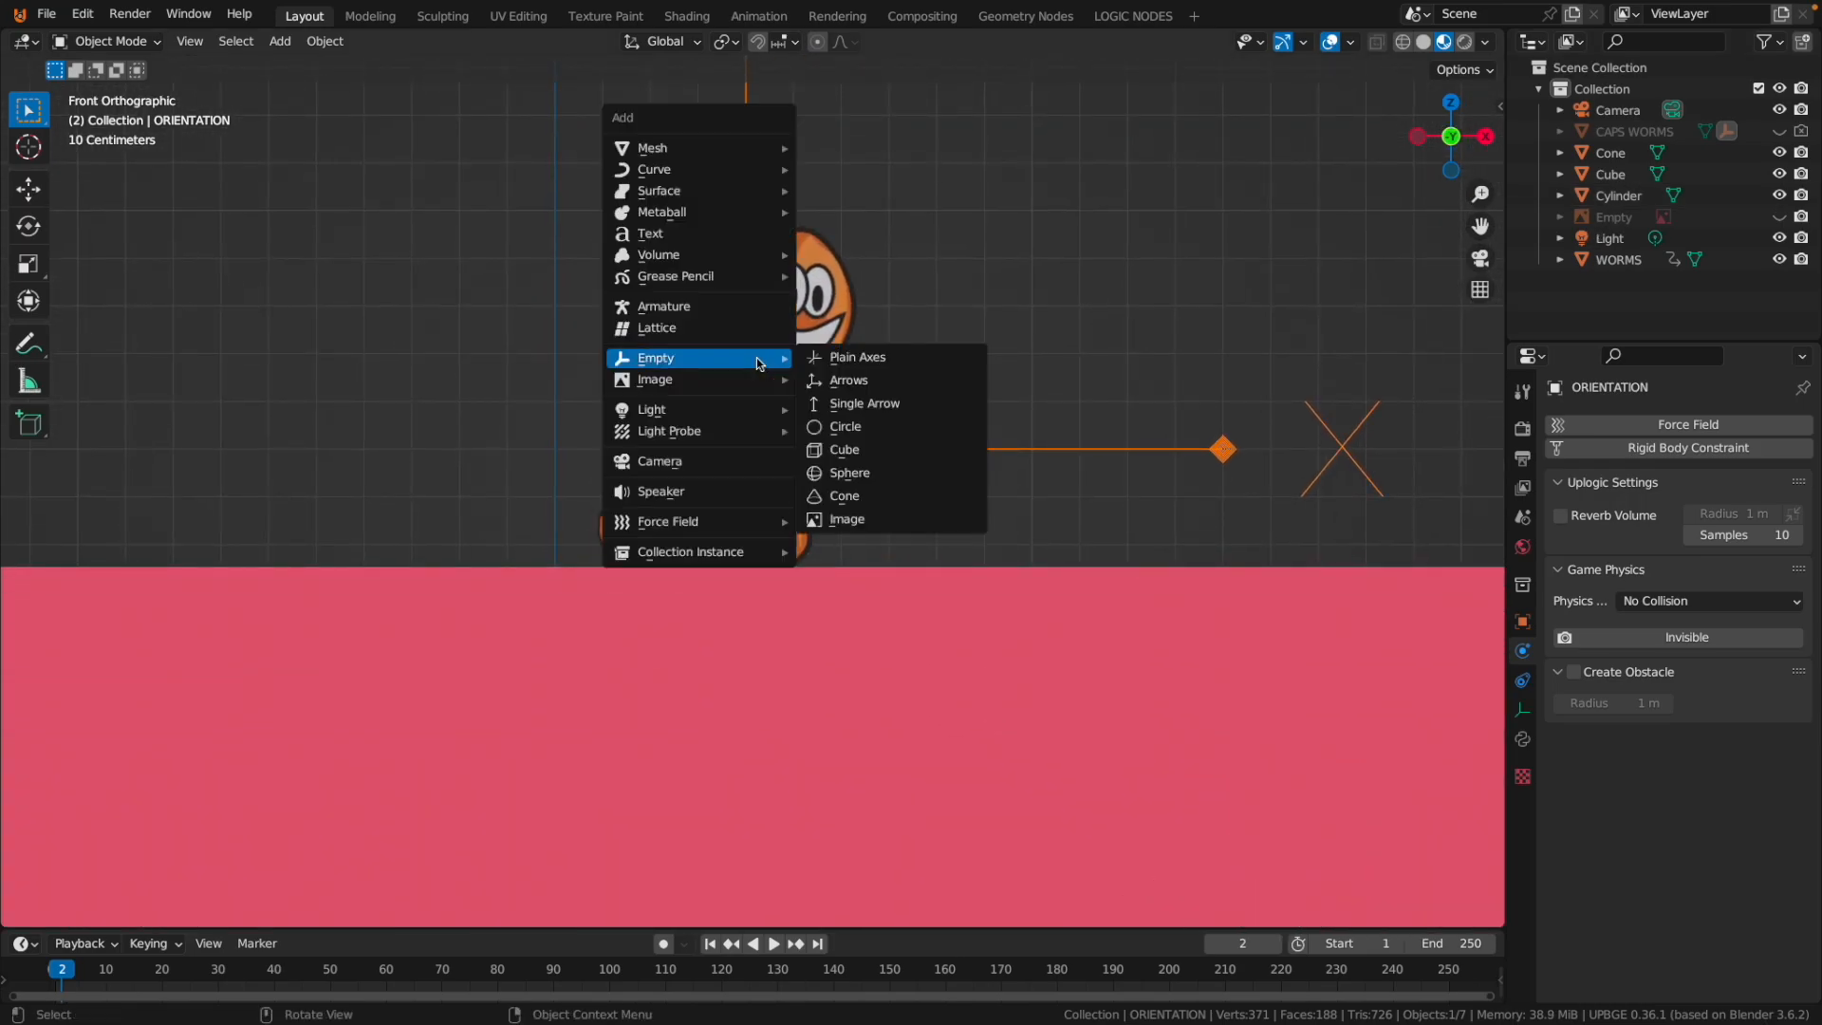
{"action": "left_click", "coordinate": [663, 306]}
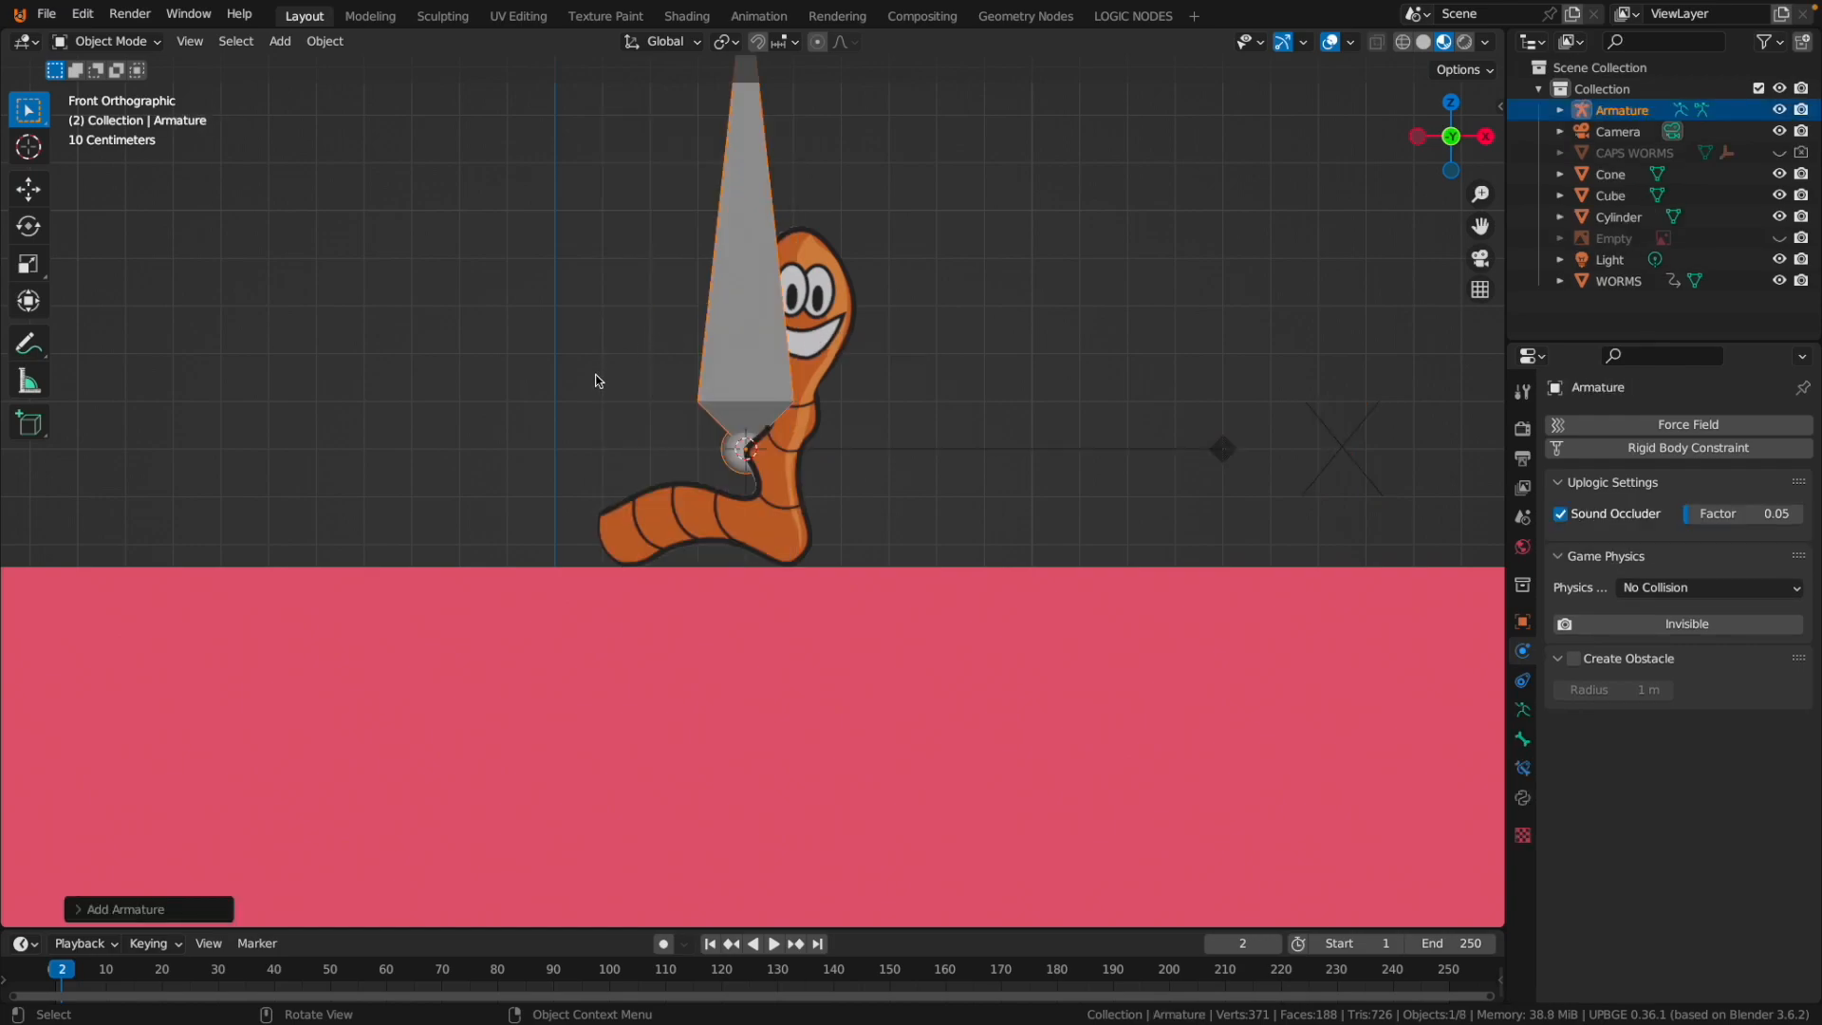
{"action": "scroll", "coordinate": [749, 442], "scroll_direction": "down", "scroll_amount": 1}
{"action": "scroll", "coordinate": [749, 442], "scroll_direction": "down", "scroll_amount": 1}
{"action": "left_click", "coordinate": [1522, 709]}
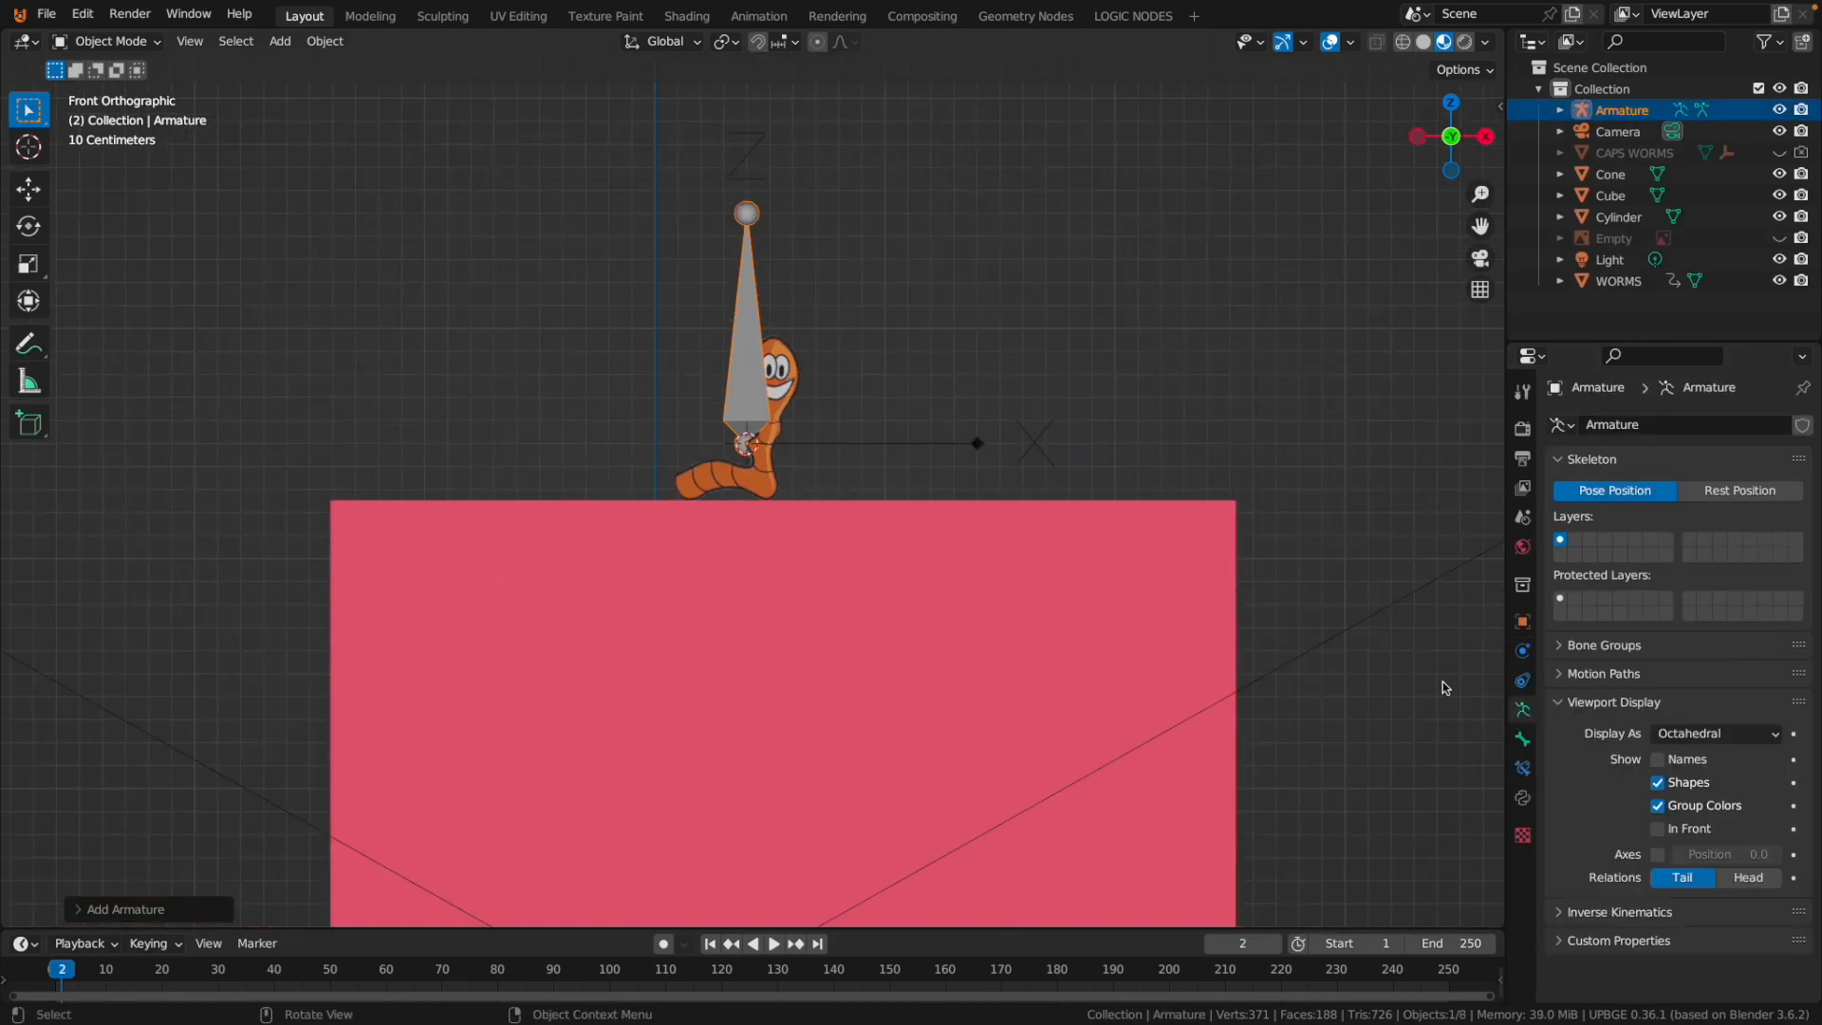
{"action": "left_click", "coordinate": [1659, 829]}
Go to frame 1 and scale the armature down to suit the worm's body.
{"action": "scroll", "coordinate": [683, 419], "scroll_direction": "up", "scroll_amount": 3}
{"action": "scroll", "coordinate": [521, 354], "scroll_direction": "down", "scroll_amount": 1}
{"action": "key", "text": "Left"}
{"action": "key", "text": "Right"}
{"action": "key", "text": "Left"}
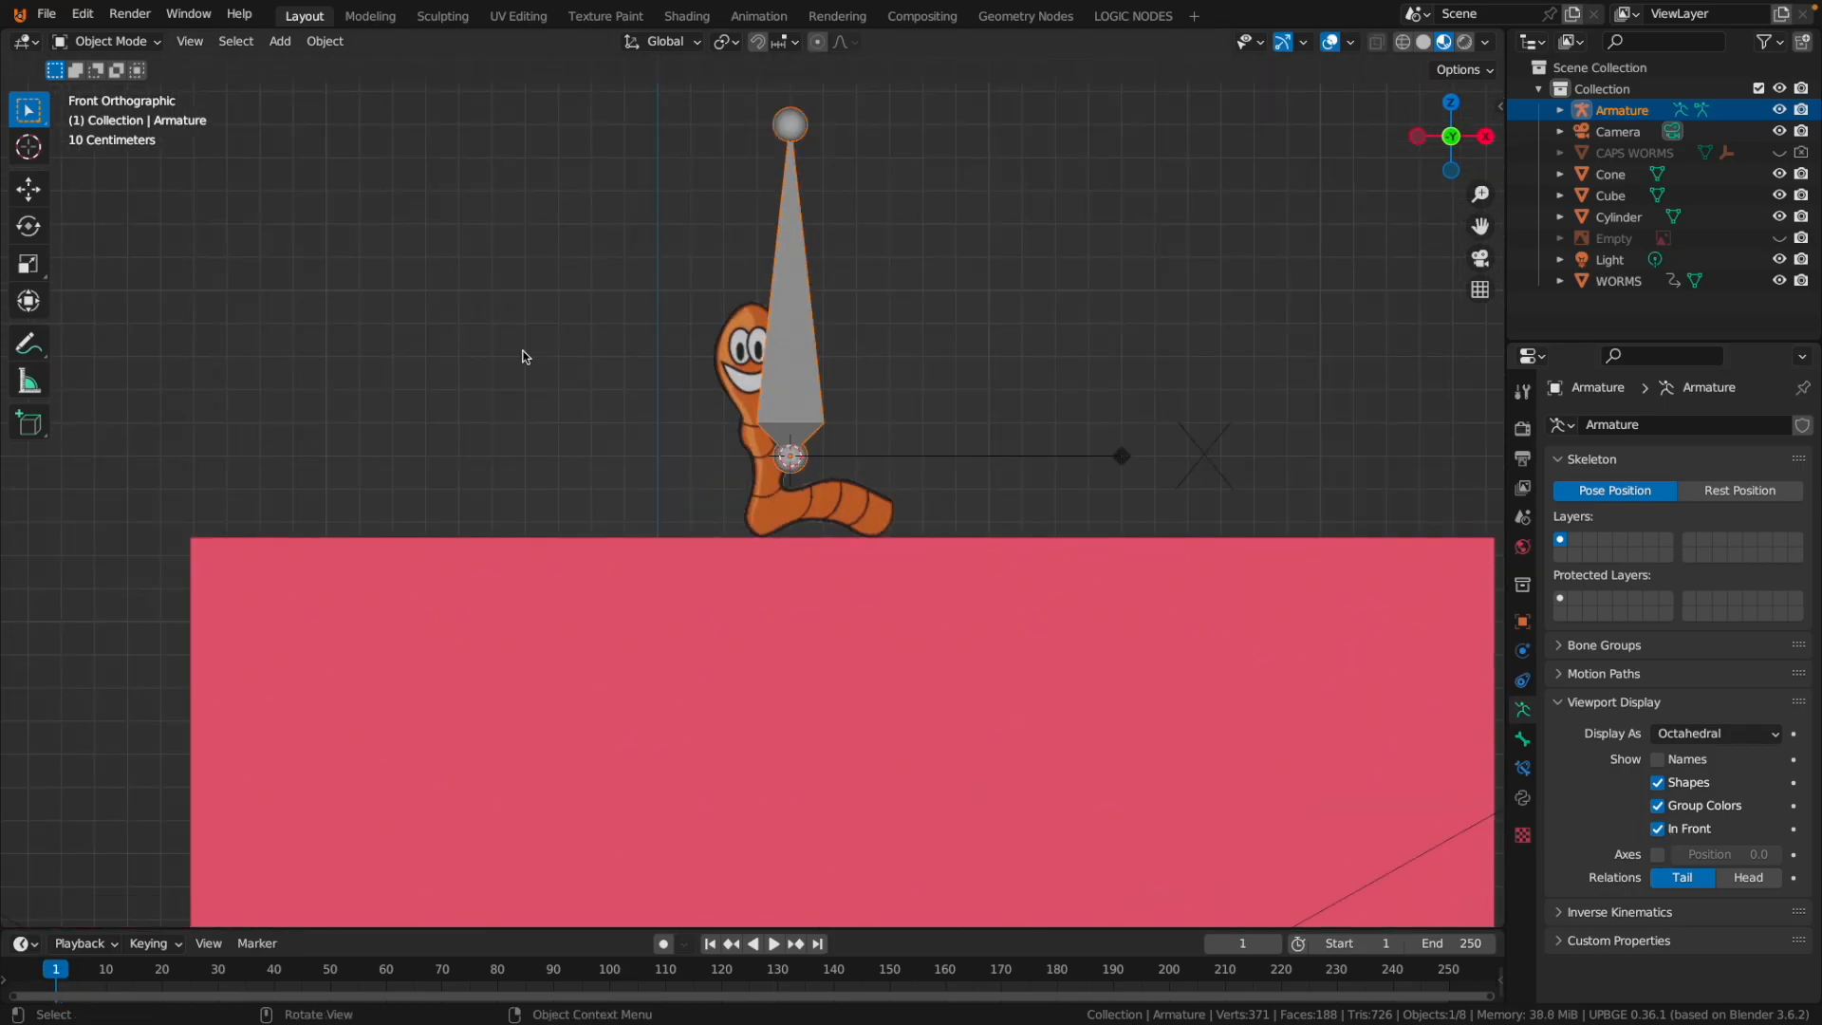
{"action": "scroll", "coordinate": [816, 475], "scroll_direction": "up", "scroll_amount": 2}
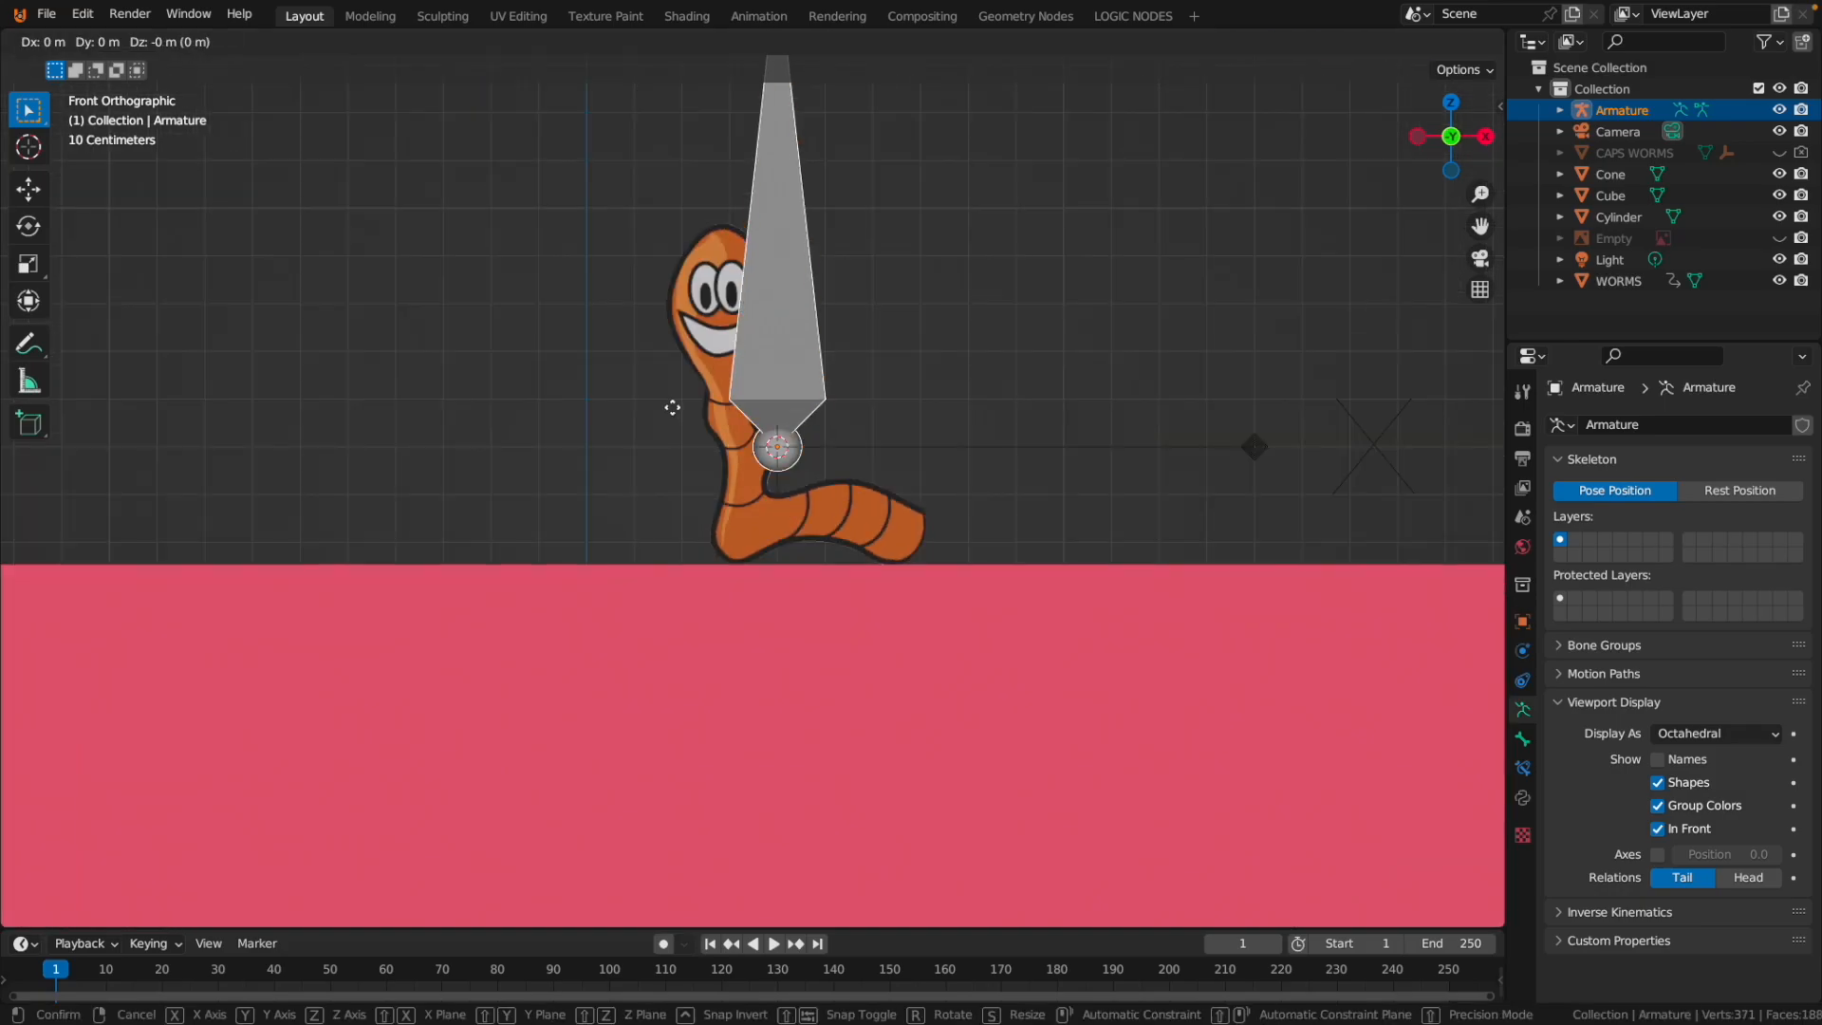
{"action": "key", "text": "s"}
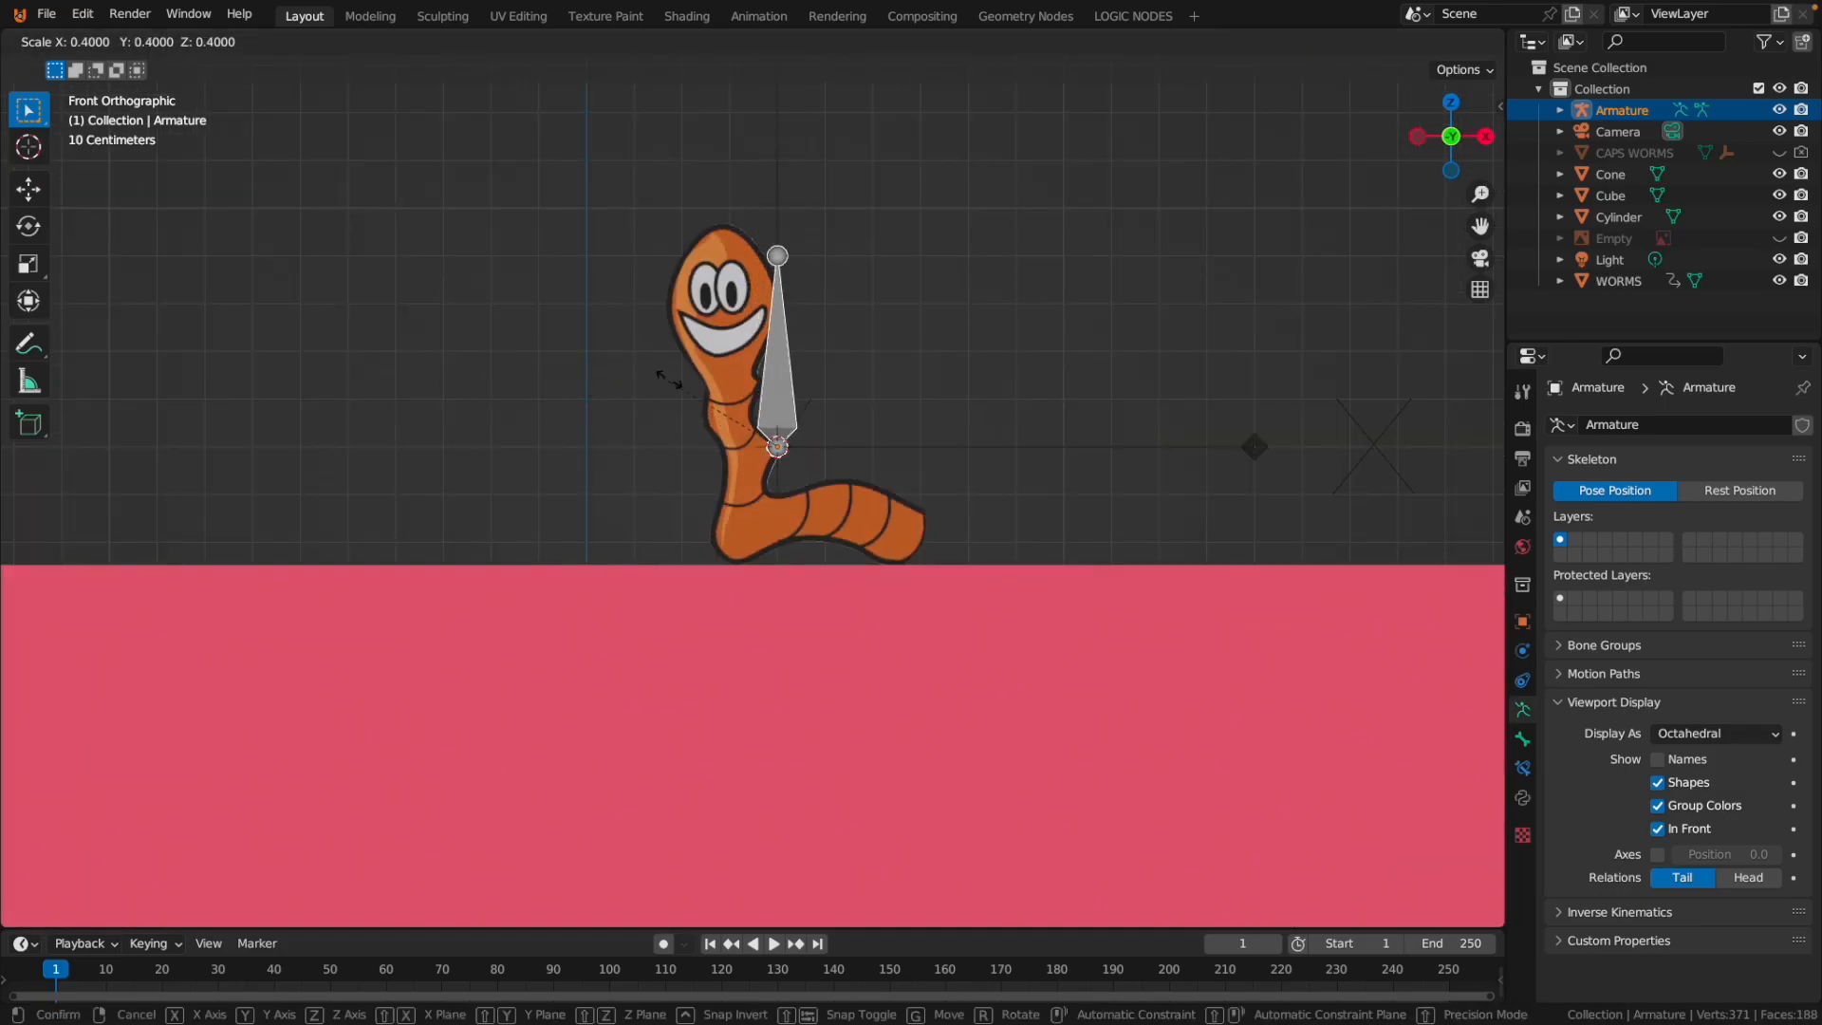
{"action": "left_click", "coordinate": [732, 392]}
Move the armature to the bend at the base of the worm's body and rotate it 70° to lie along the tail.
{"action": "scroll", "coordinate": [789, 529], "scroll_direction": "up", "scroll_amount": 5}
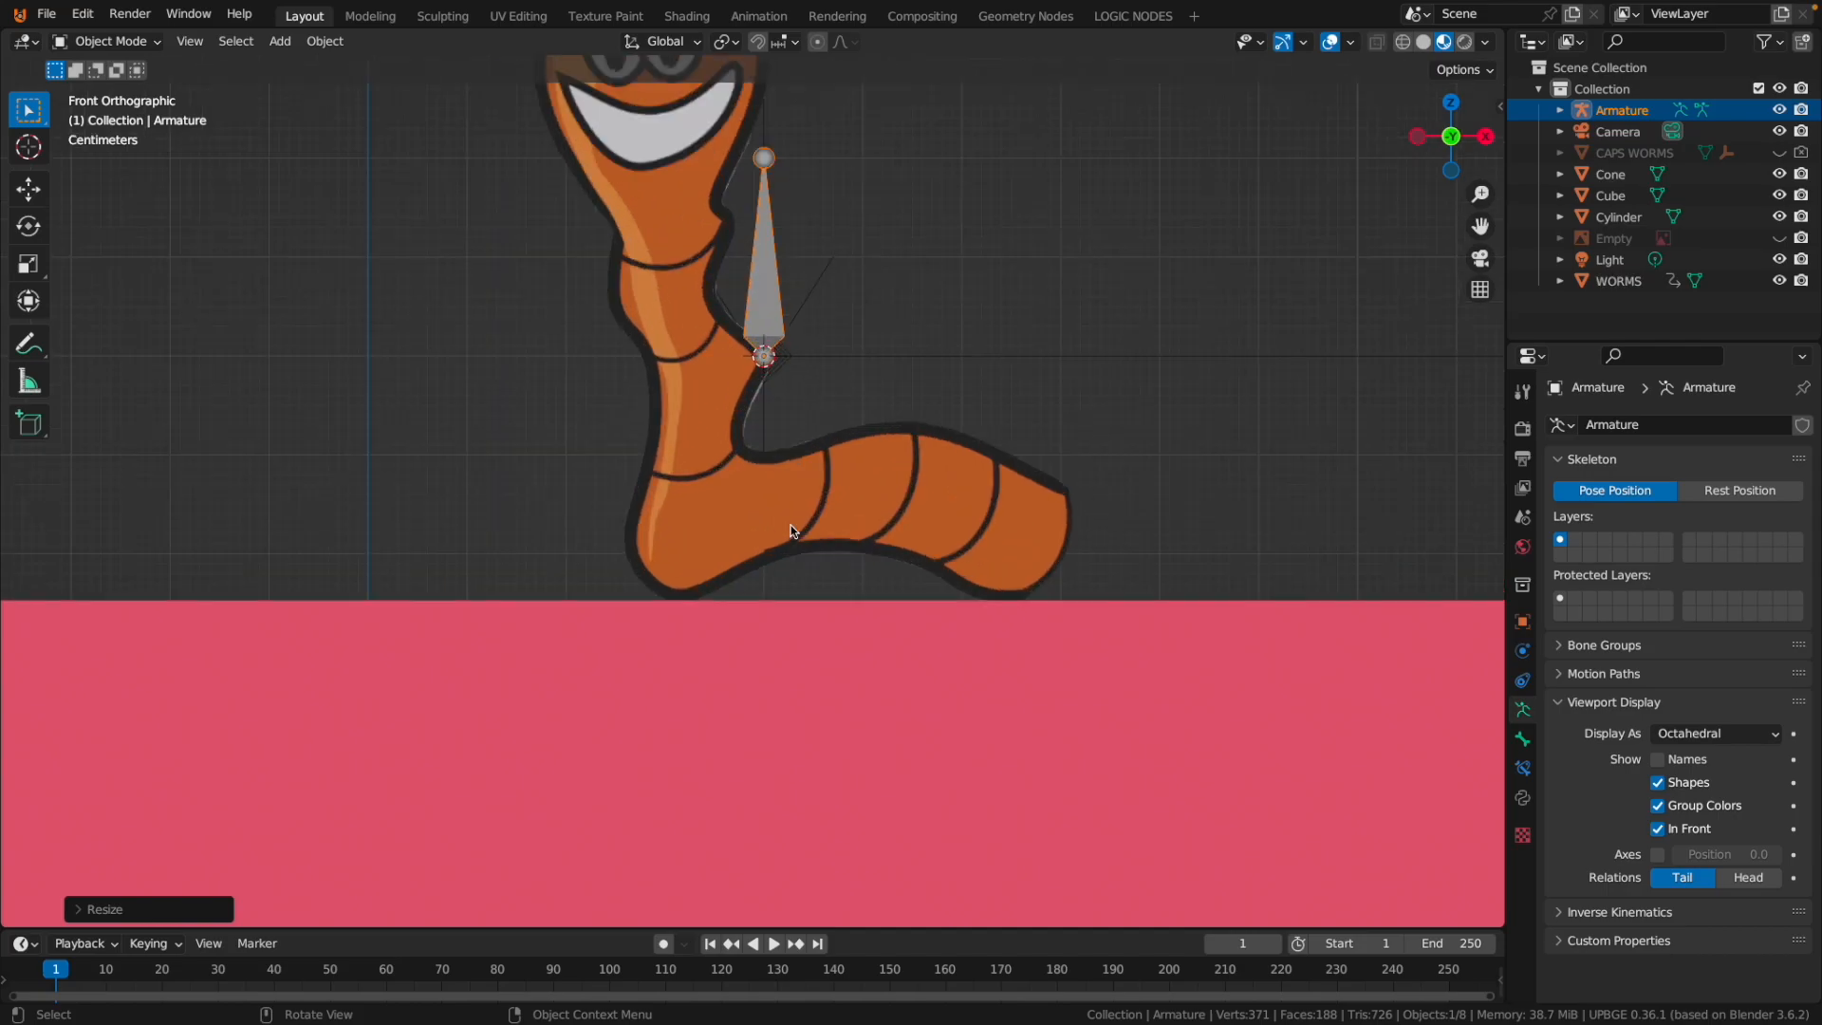
{"action": "key", "text": "g"}
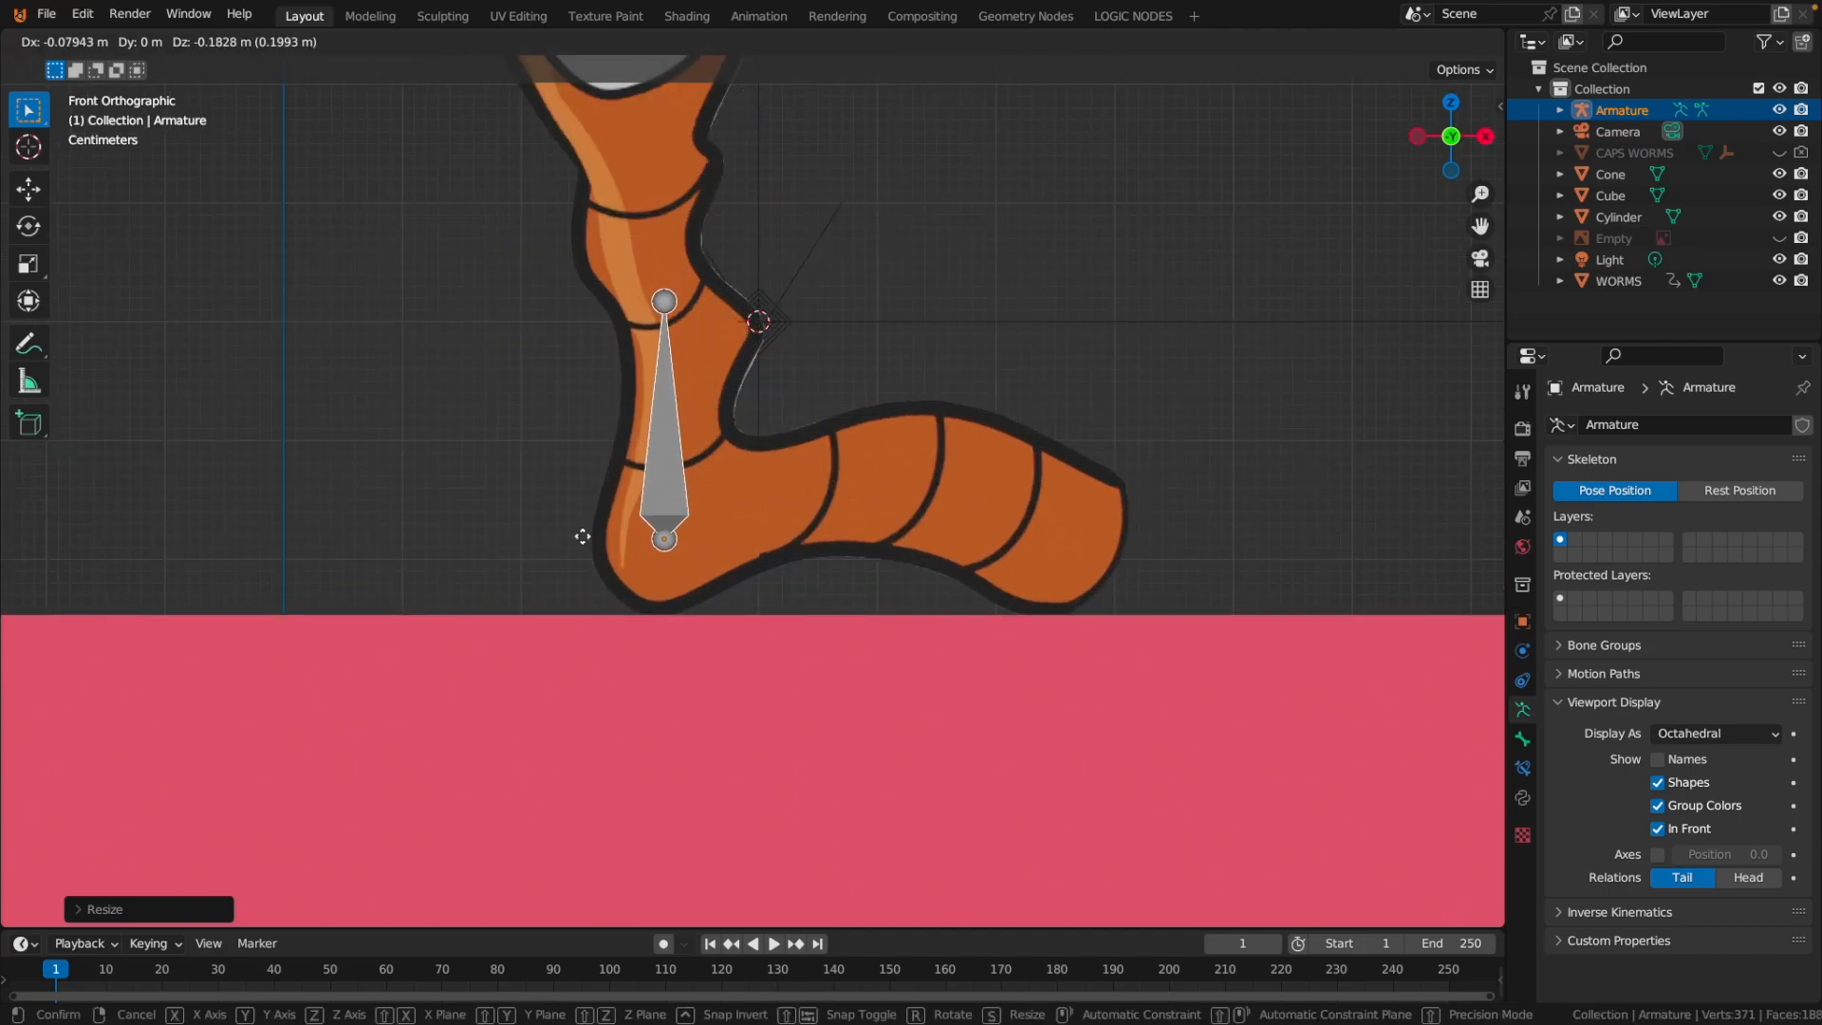
{"action": "left_click", "coordinate": [582, 561]}
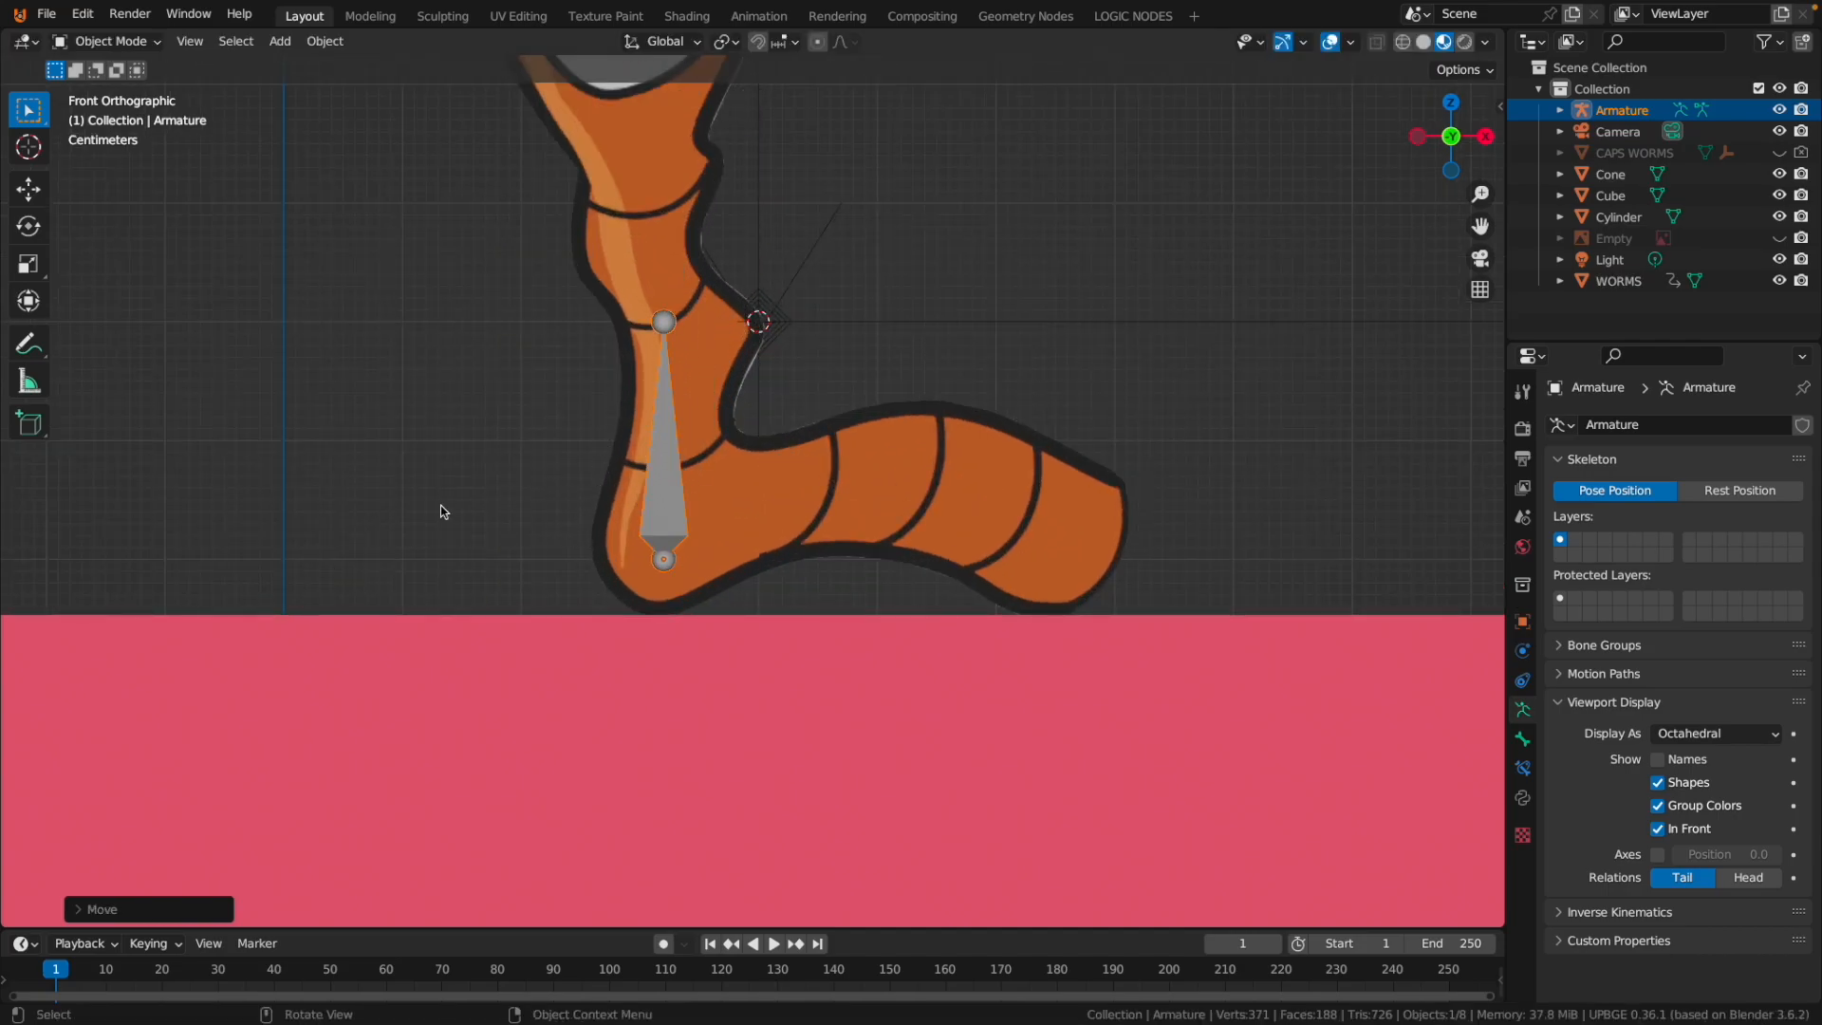
{"action": "key", "text": "r"}
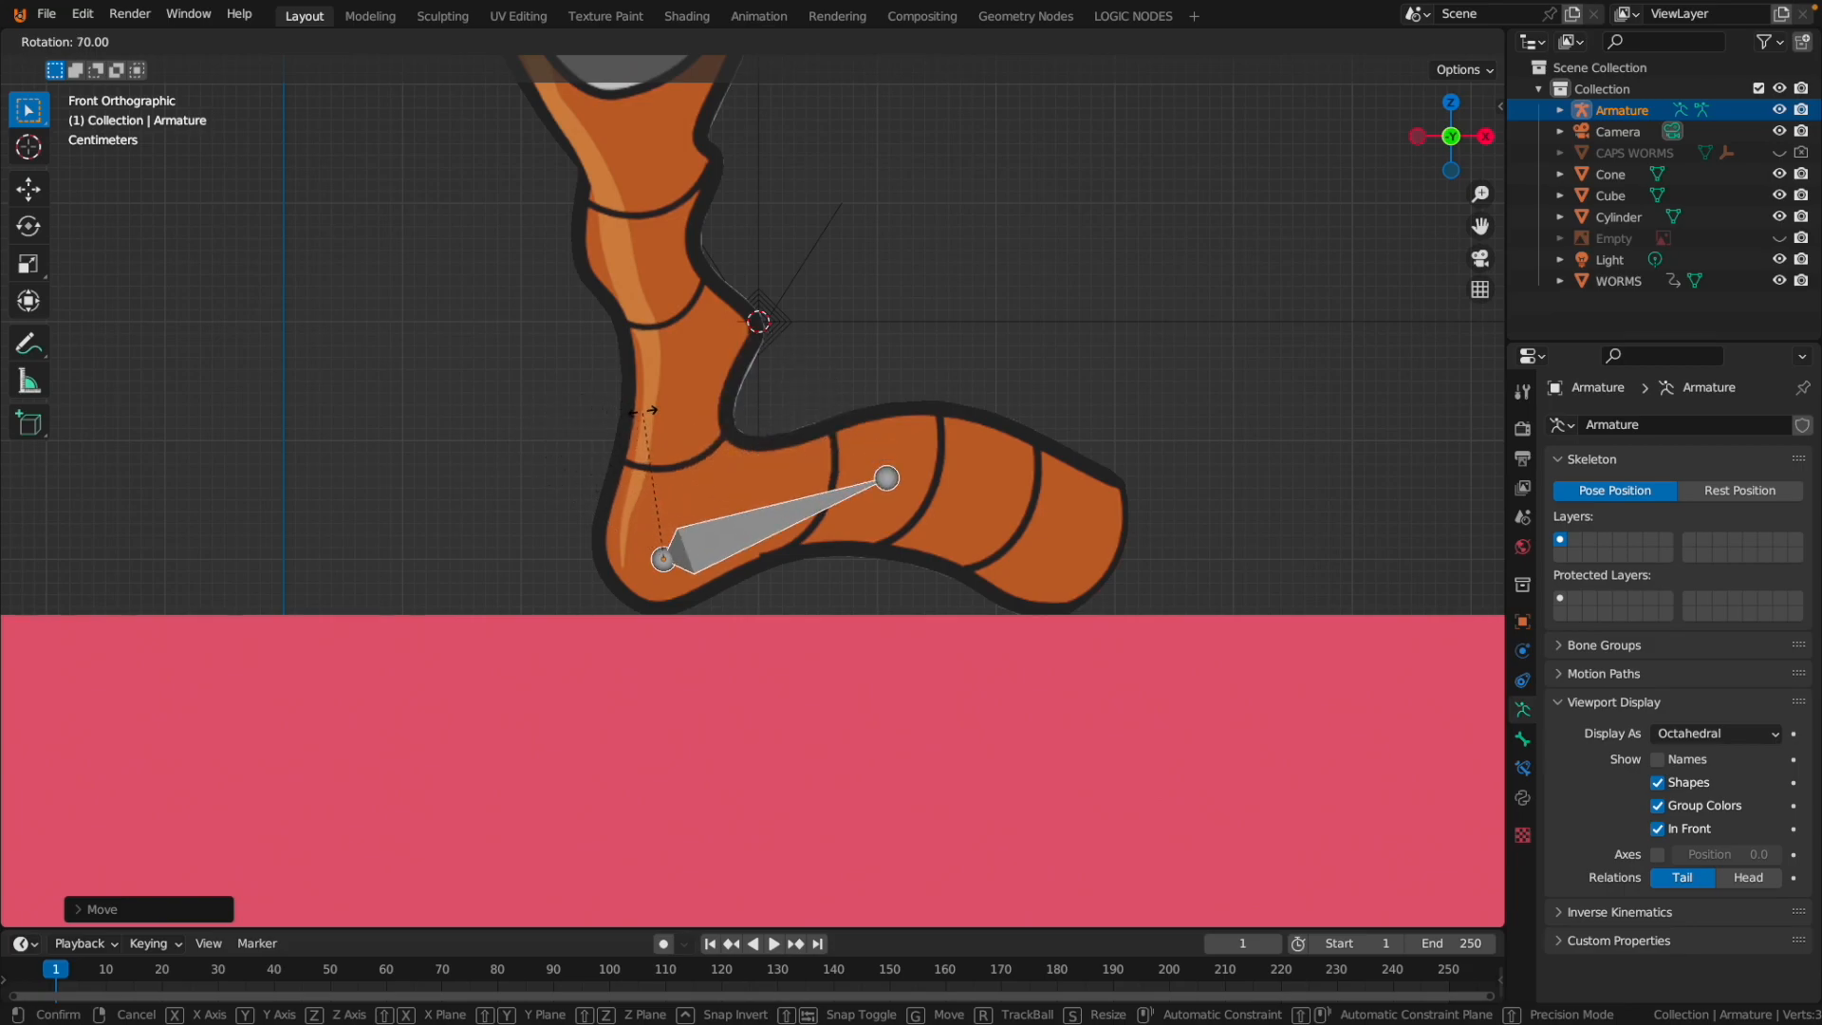
{"action": "left_click", "coordinate": [612, 508]}
{"action": "key", "text": "g"}
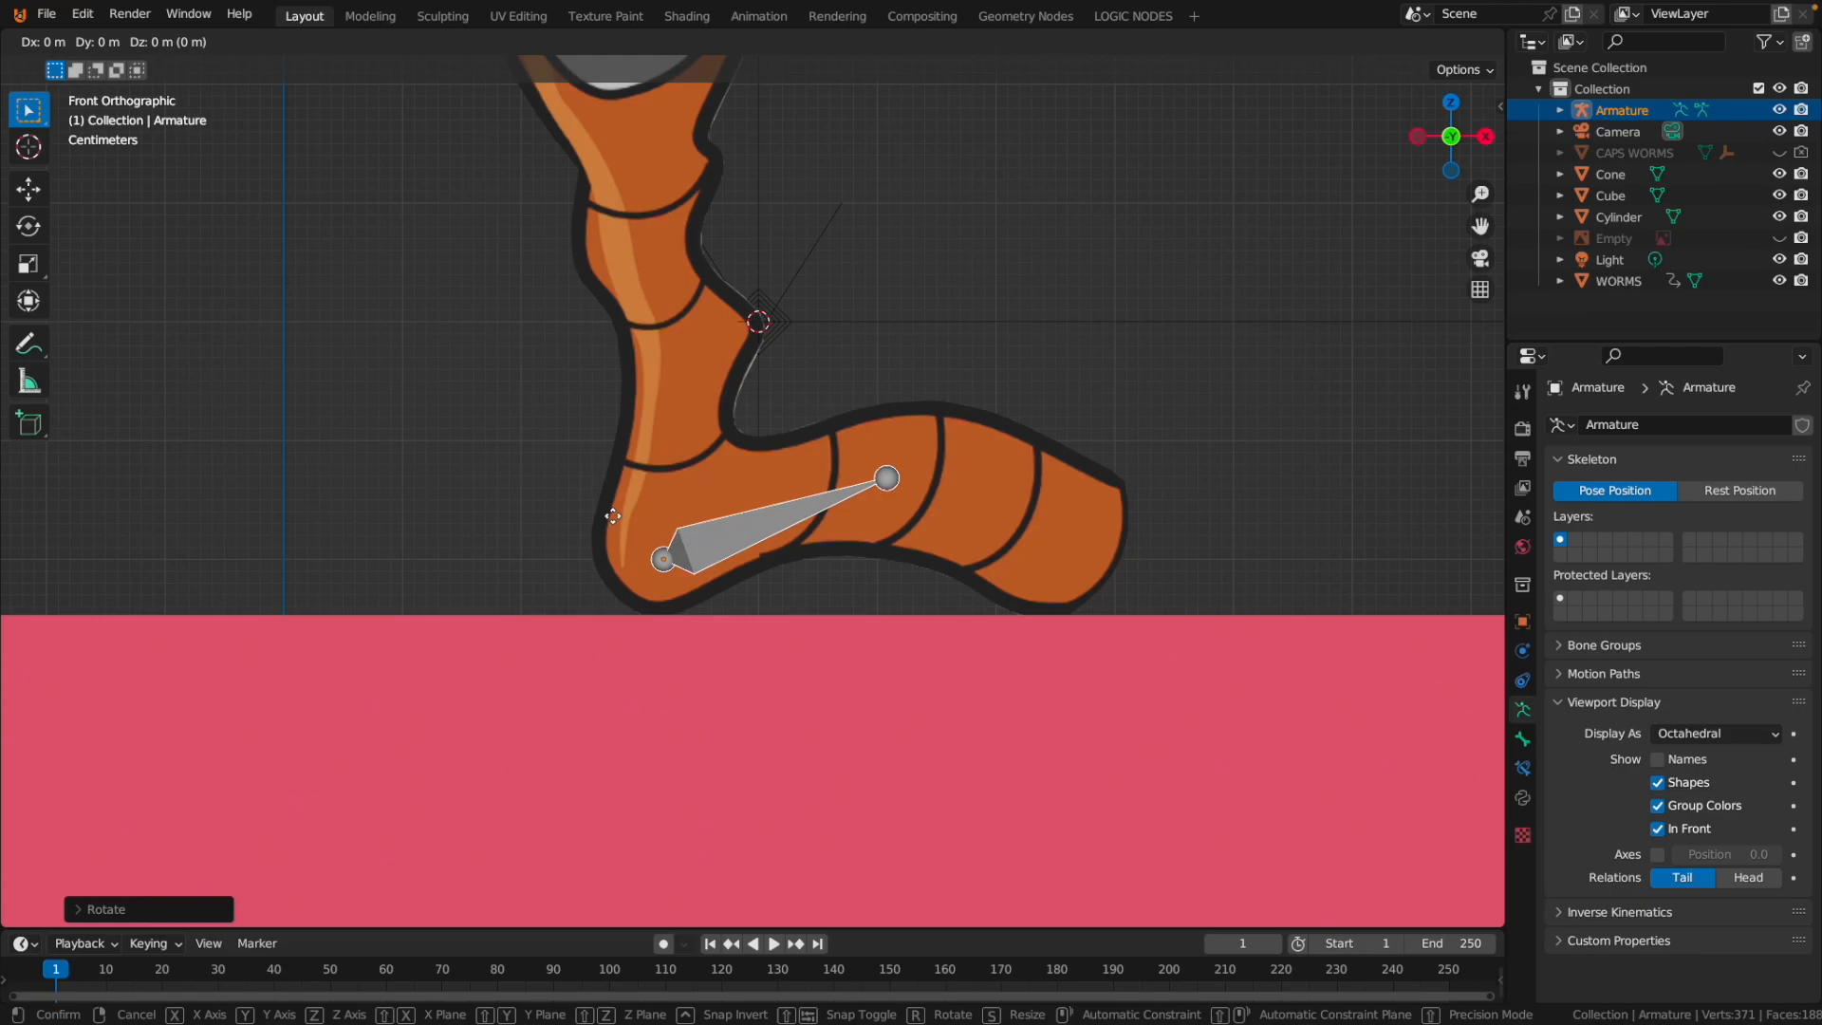
{"action": "left_click", "coordinate": [607, 508]}
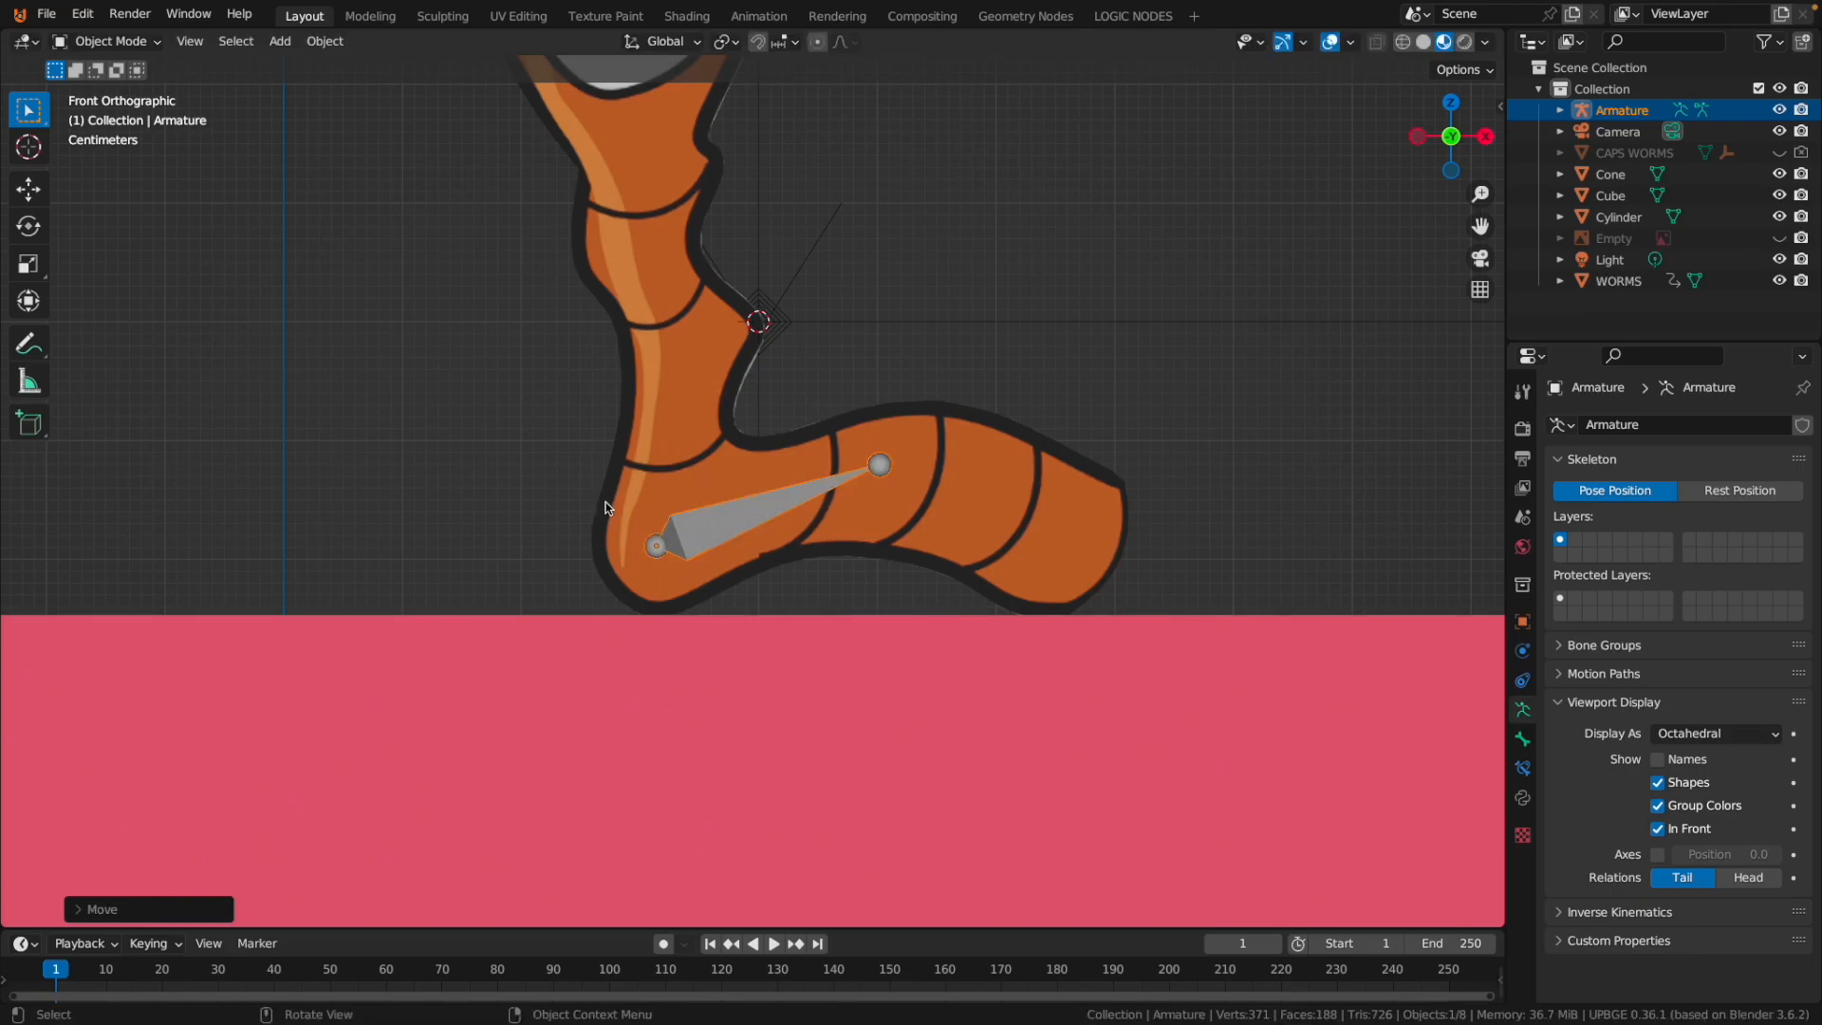
Extrude a second bone, about 0.22 m long, from the first bone's tip to the end of the worm's tail.
{"action": "key", "text": "Tab"}
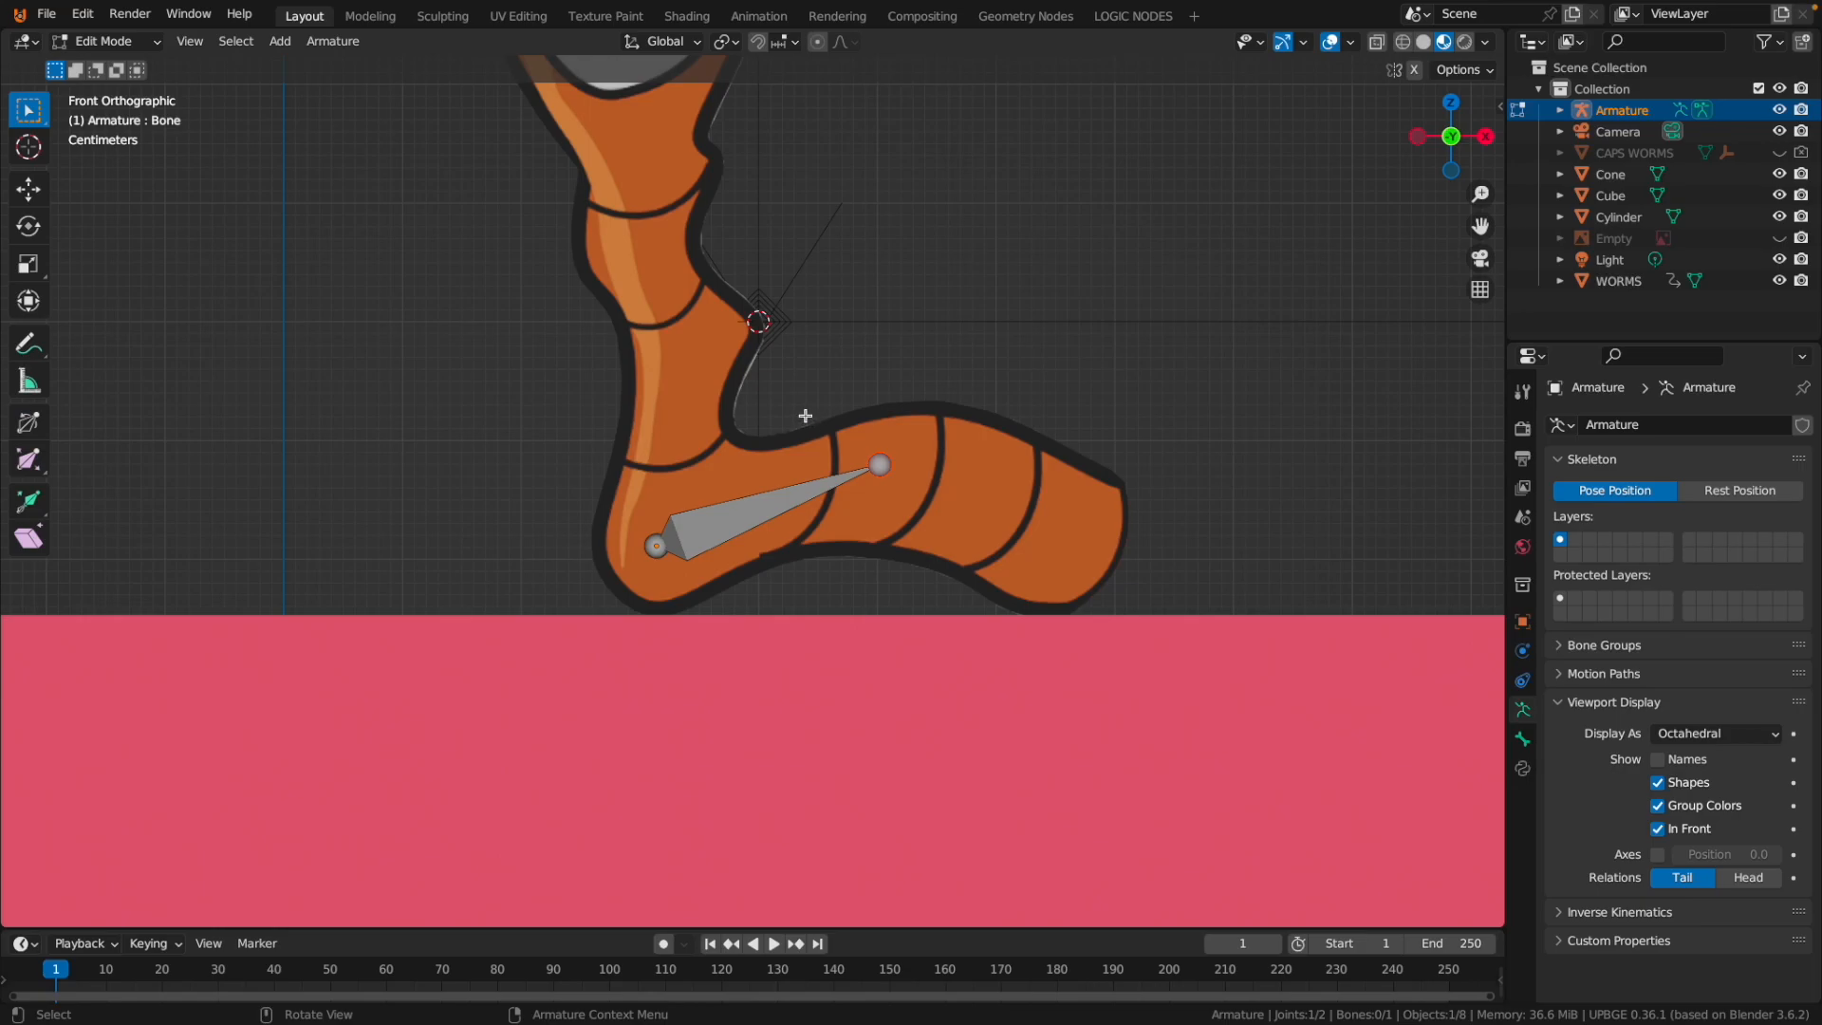
{"action": "key", "text": "e"}
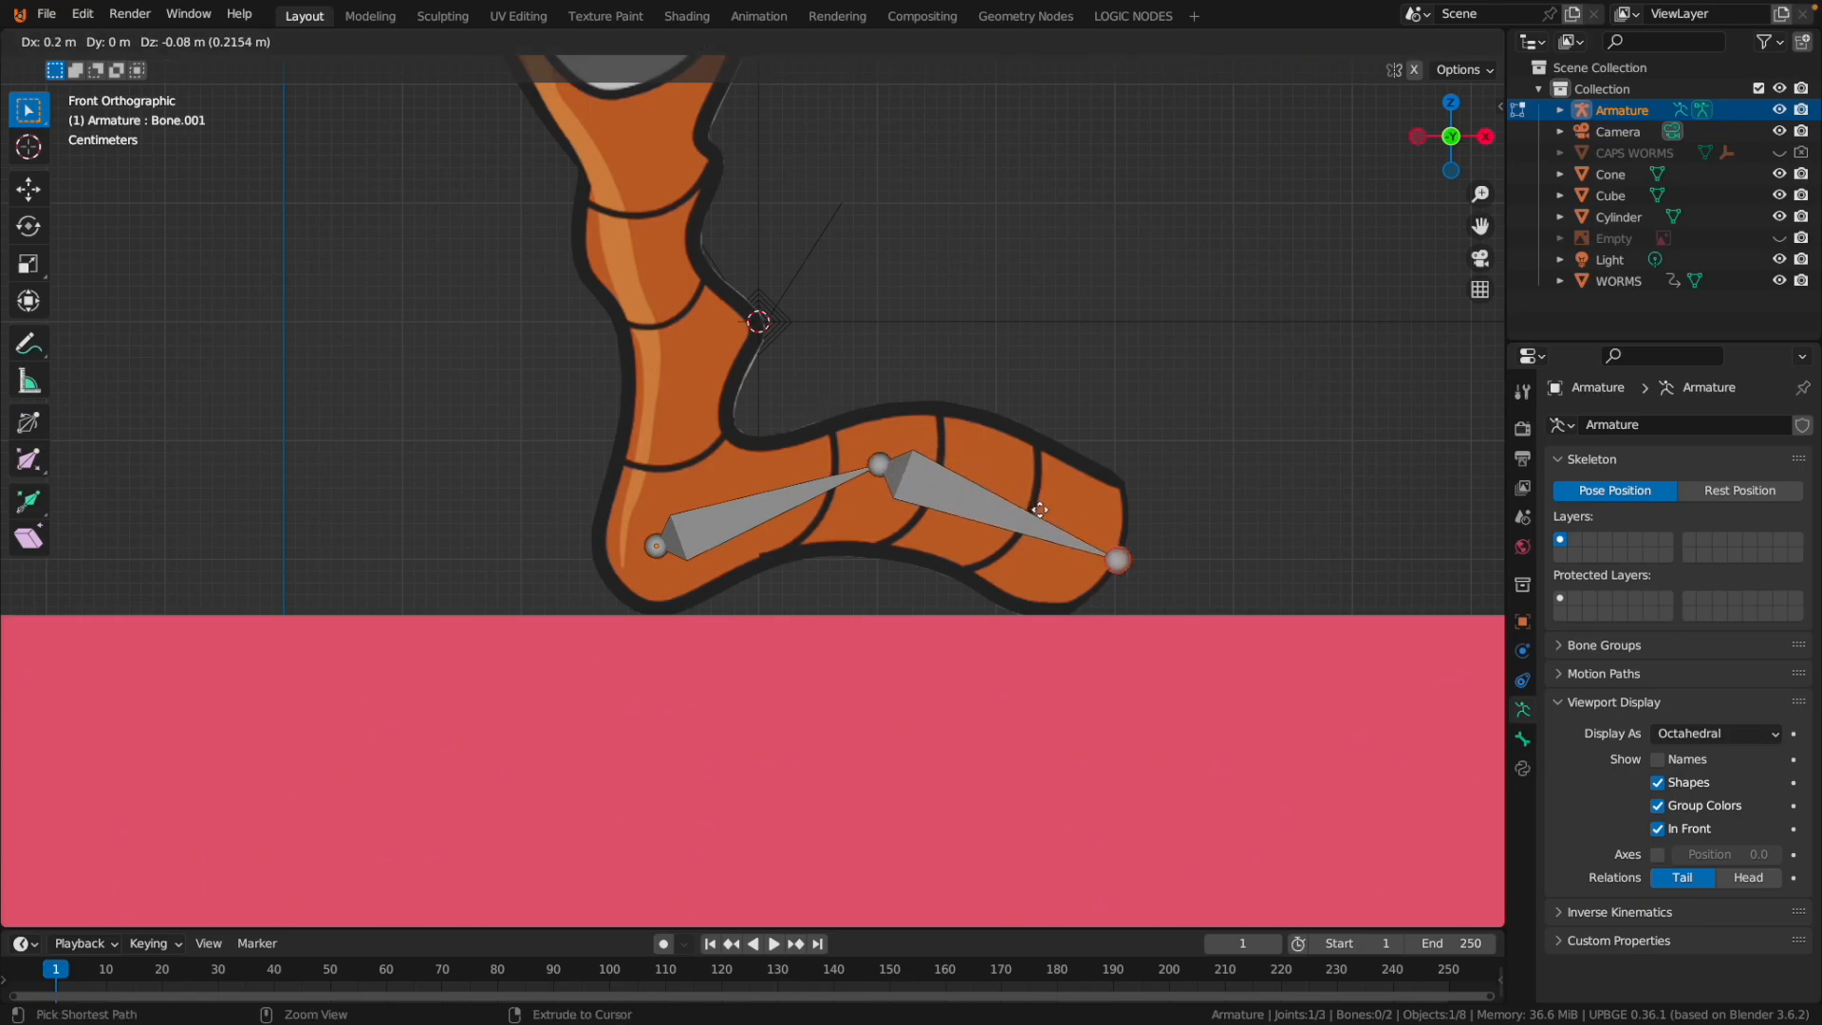
{"action": "left_click", "coordinate": [1040, 510]}
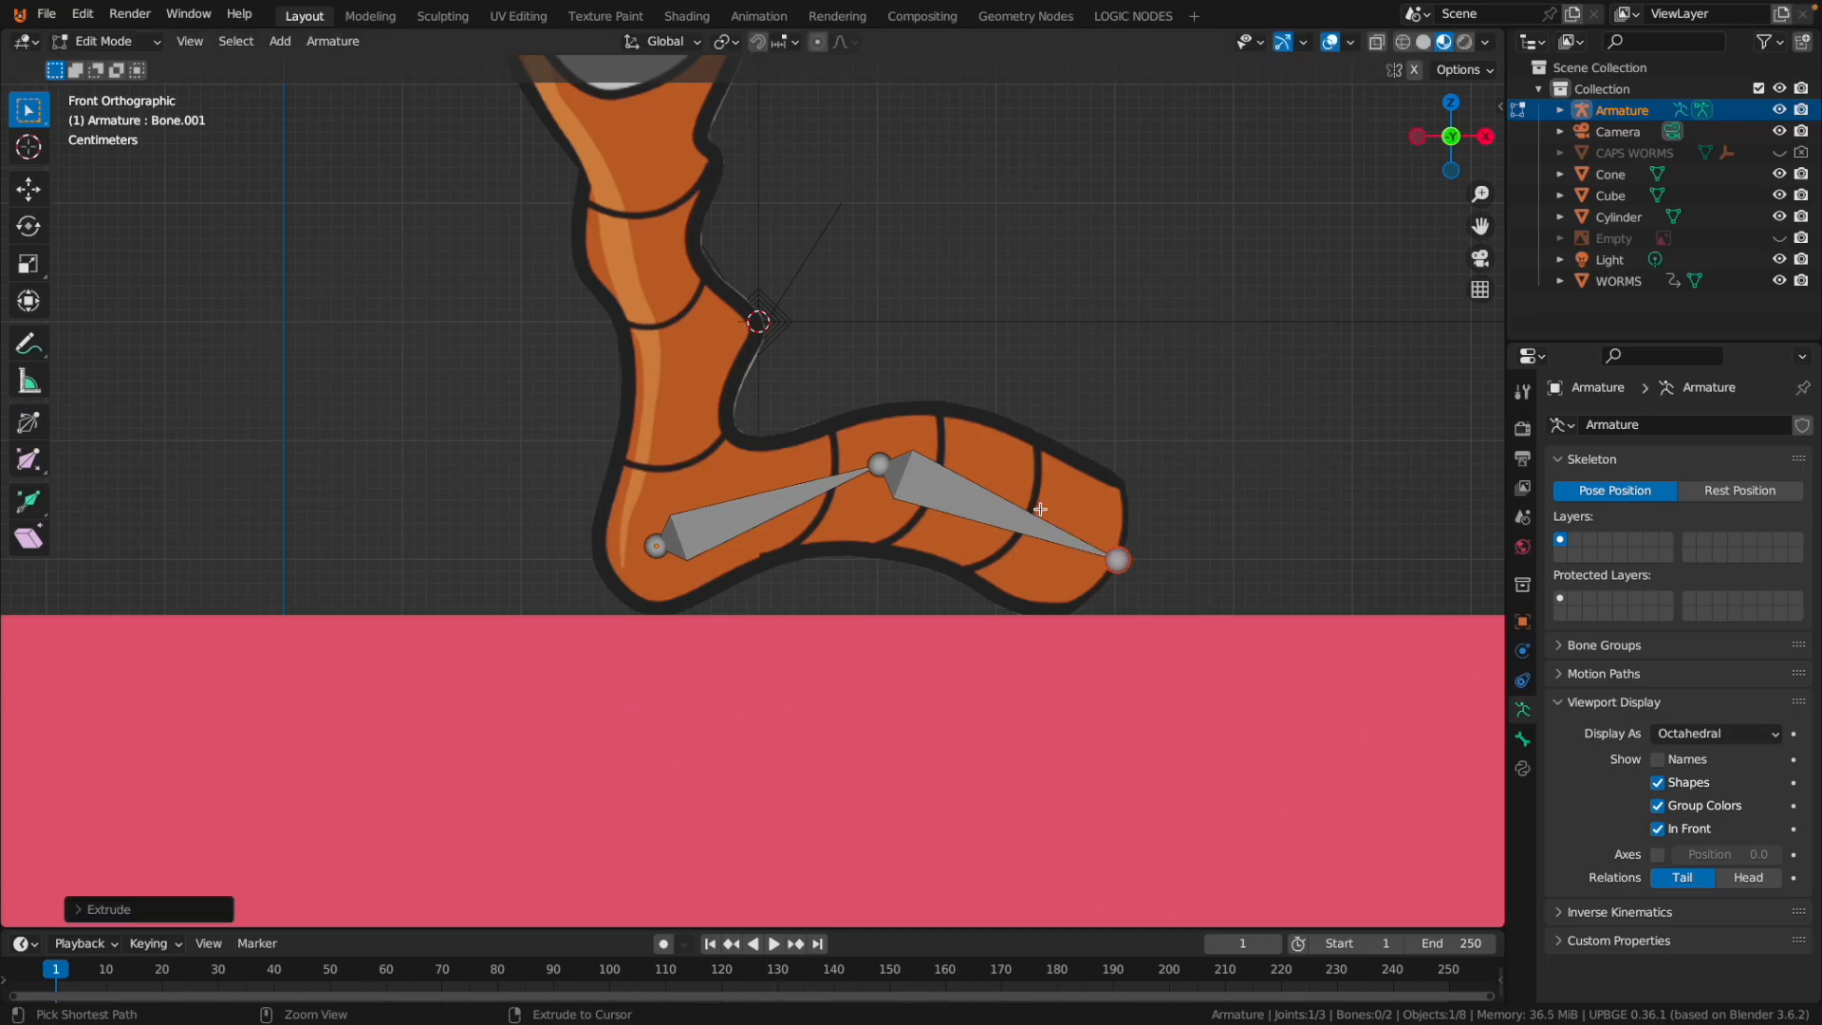
Extrude a chain of three bones from the root joint up through the lower body and neck to the top of the head.
{"action": "left_click", "coordinate": [655, 548]}
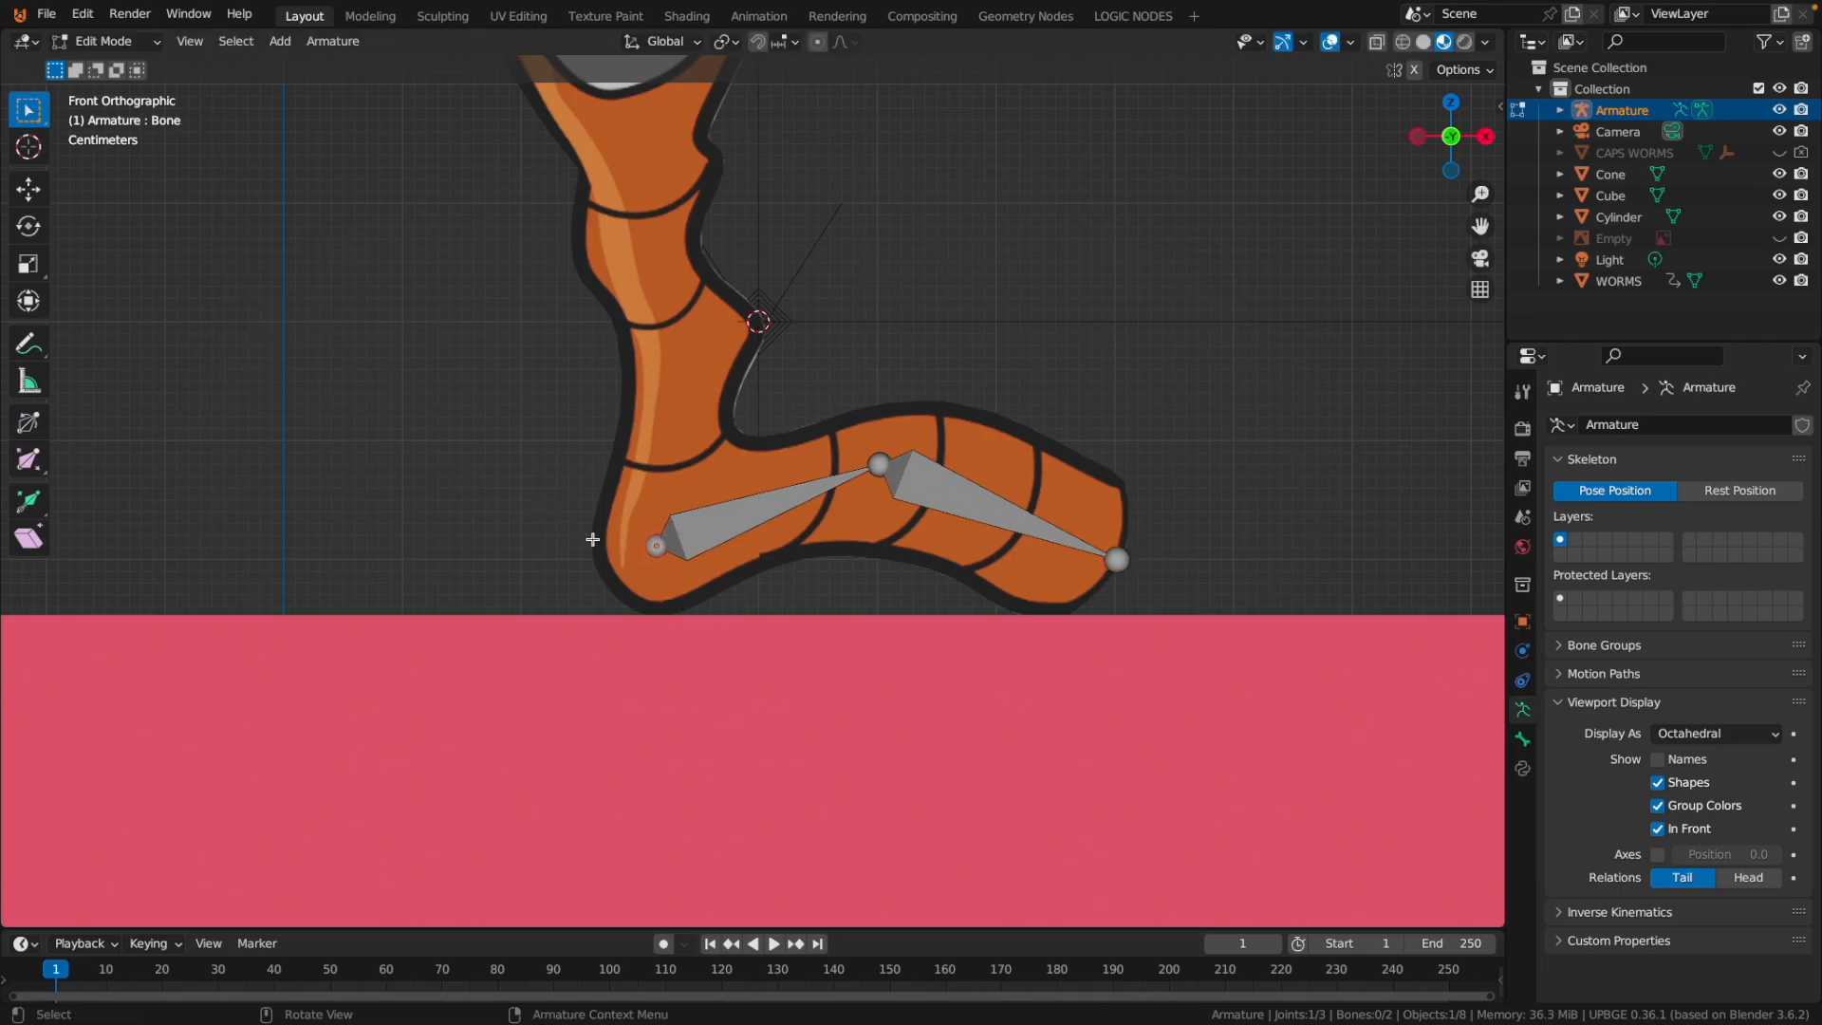
{"action": "key", "text": "e"}
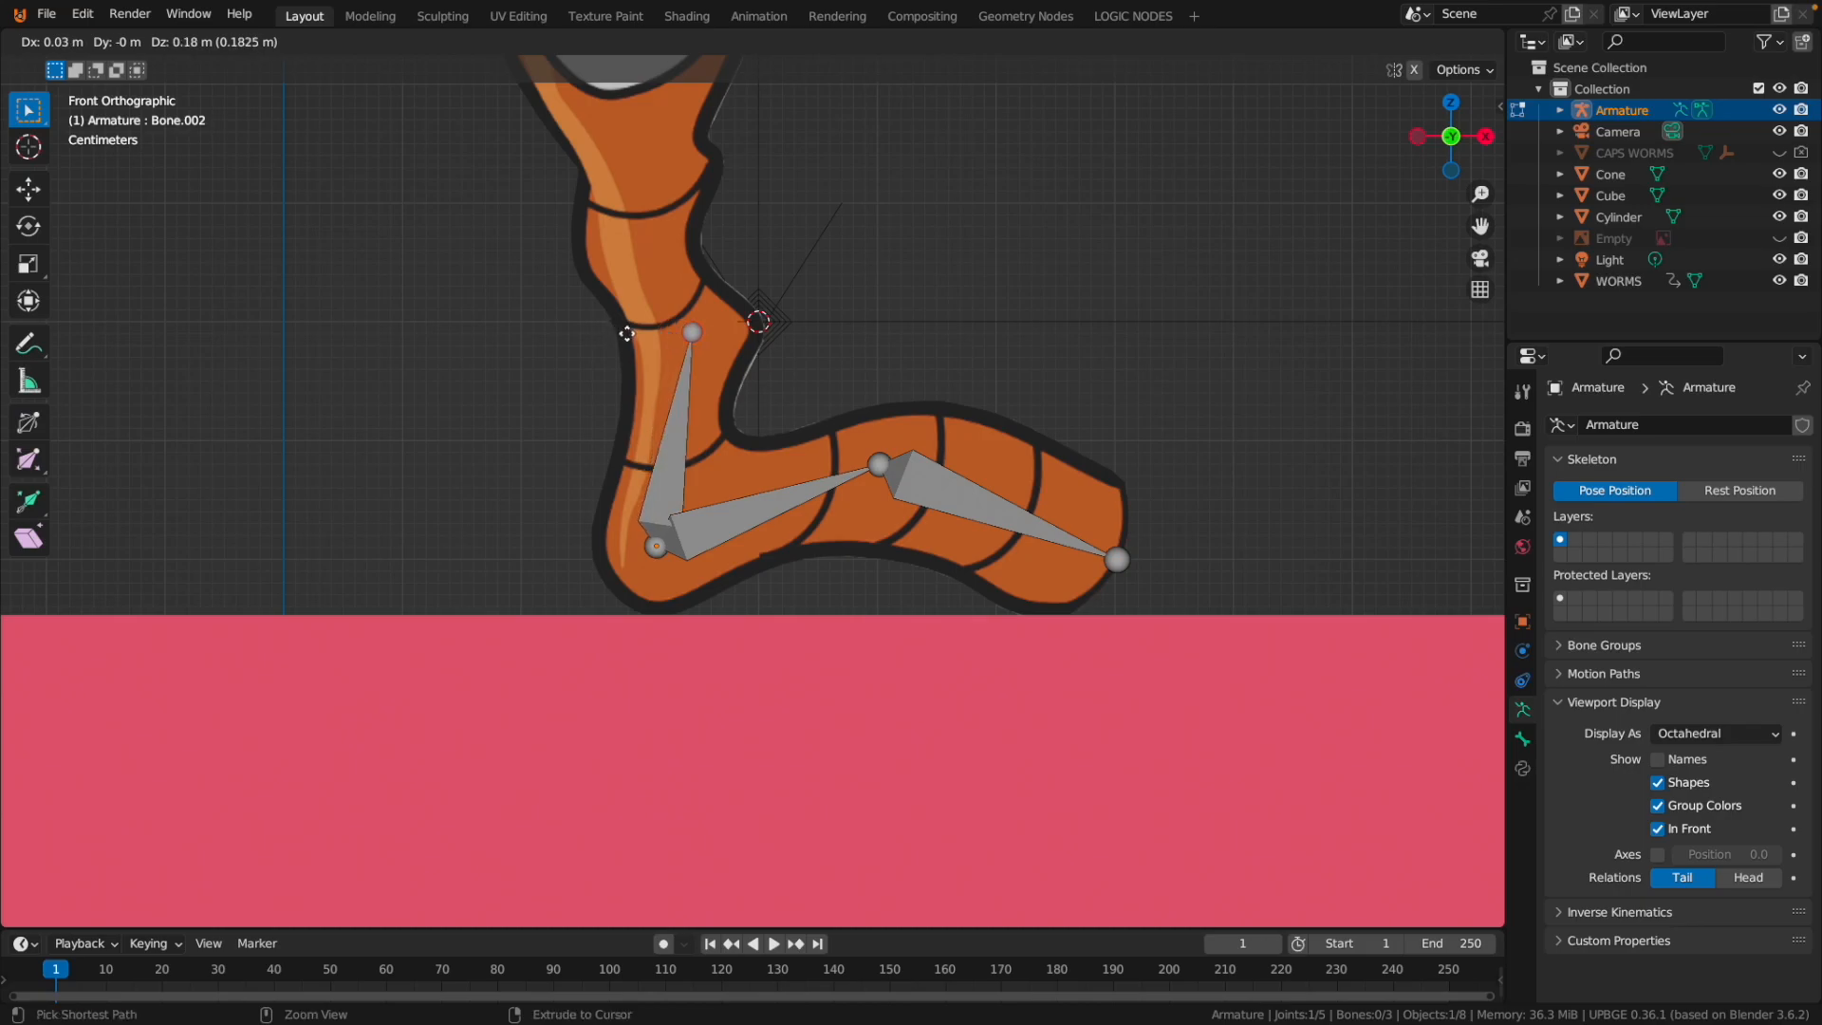
{"action": "left_click", "coordinate": [628, 334]}
{"action": "middle_click_drag", "start_coordinate": [492, 309], "coordinate": [611, 531], "text": "shift"}
{"action": "key", "text": "e"}
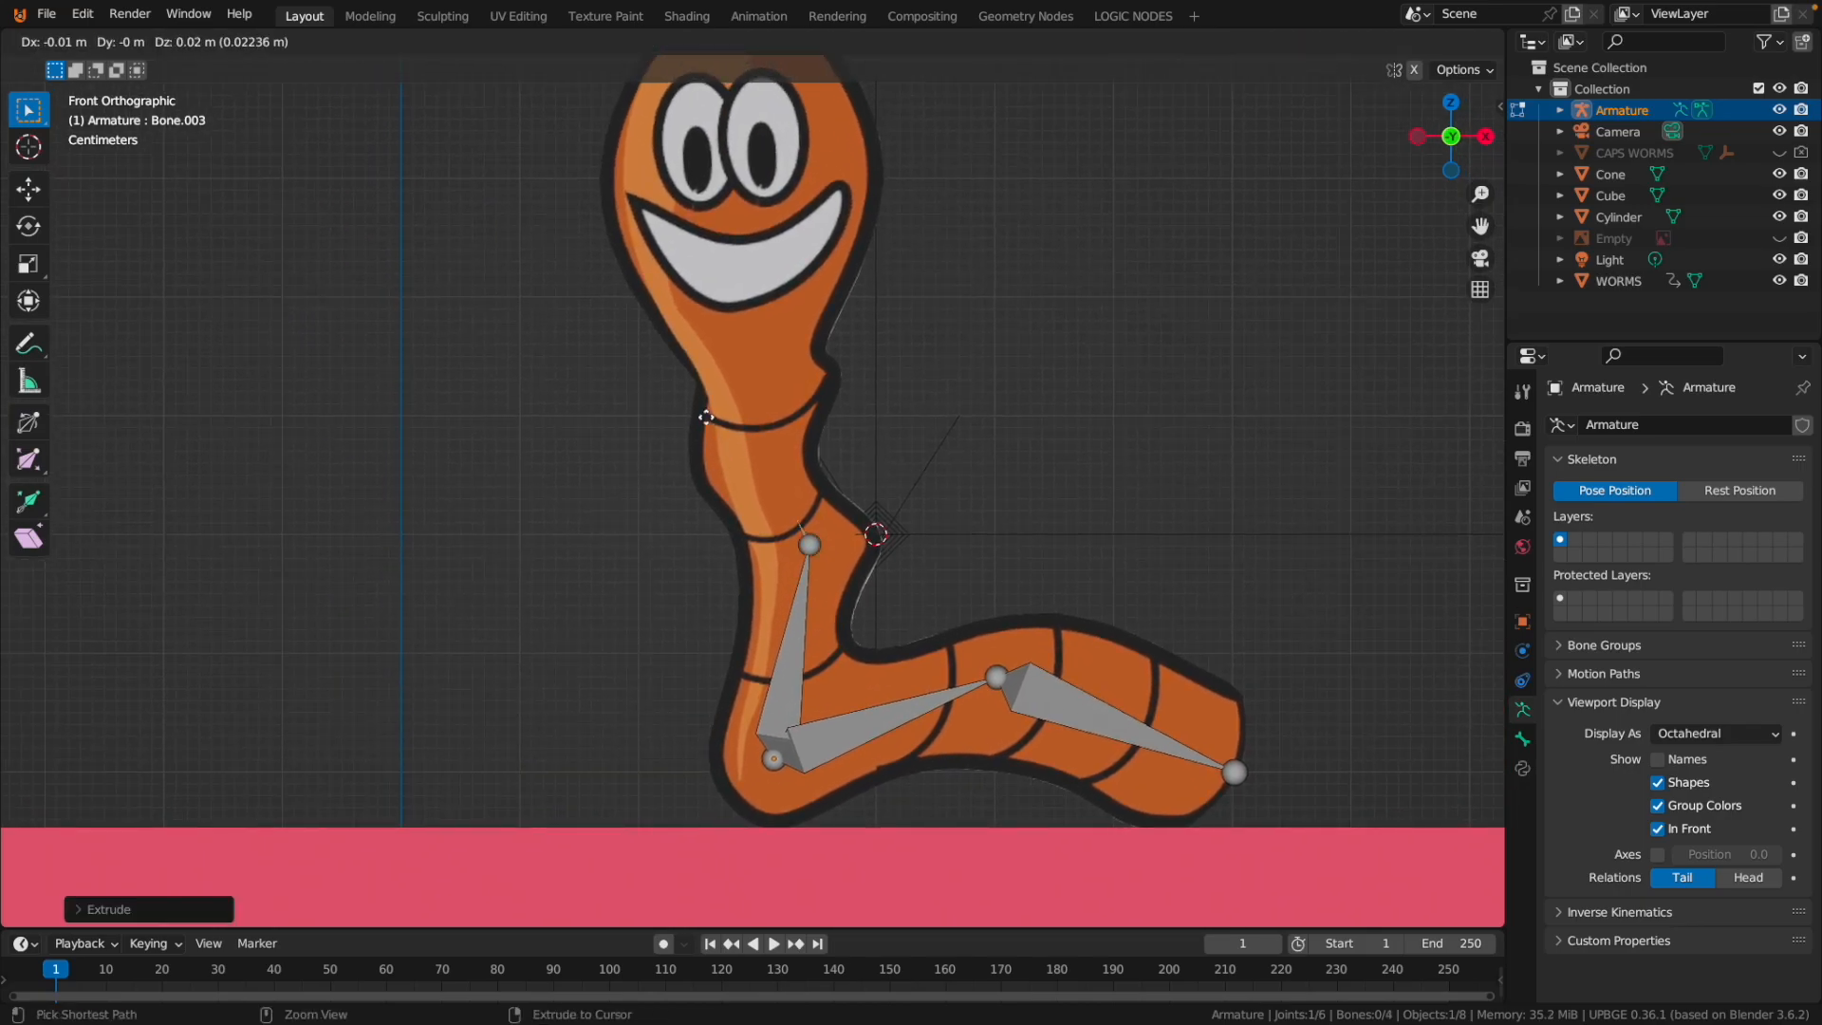
{"action": "left_click", "coordinate": [666, 274]}
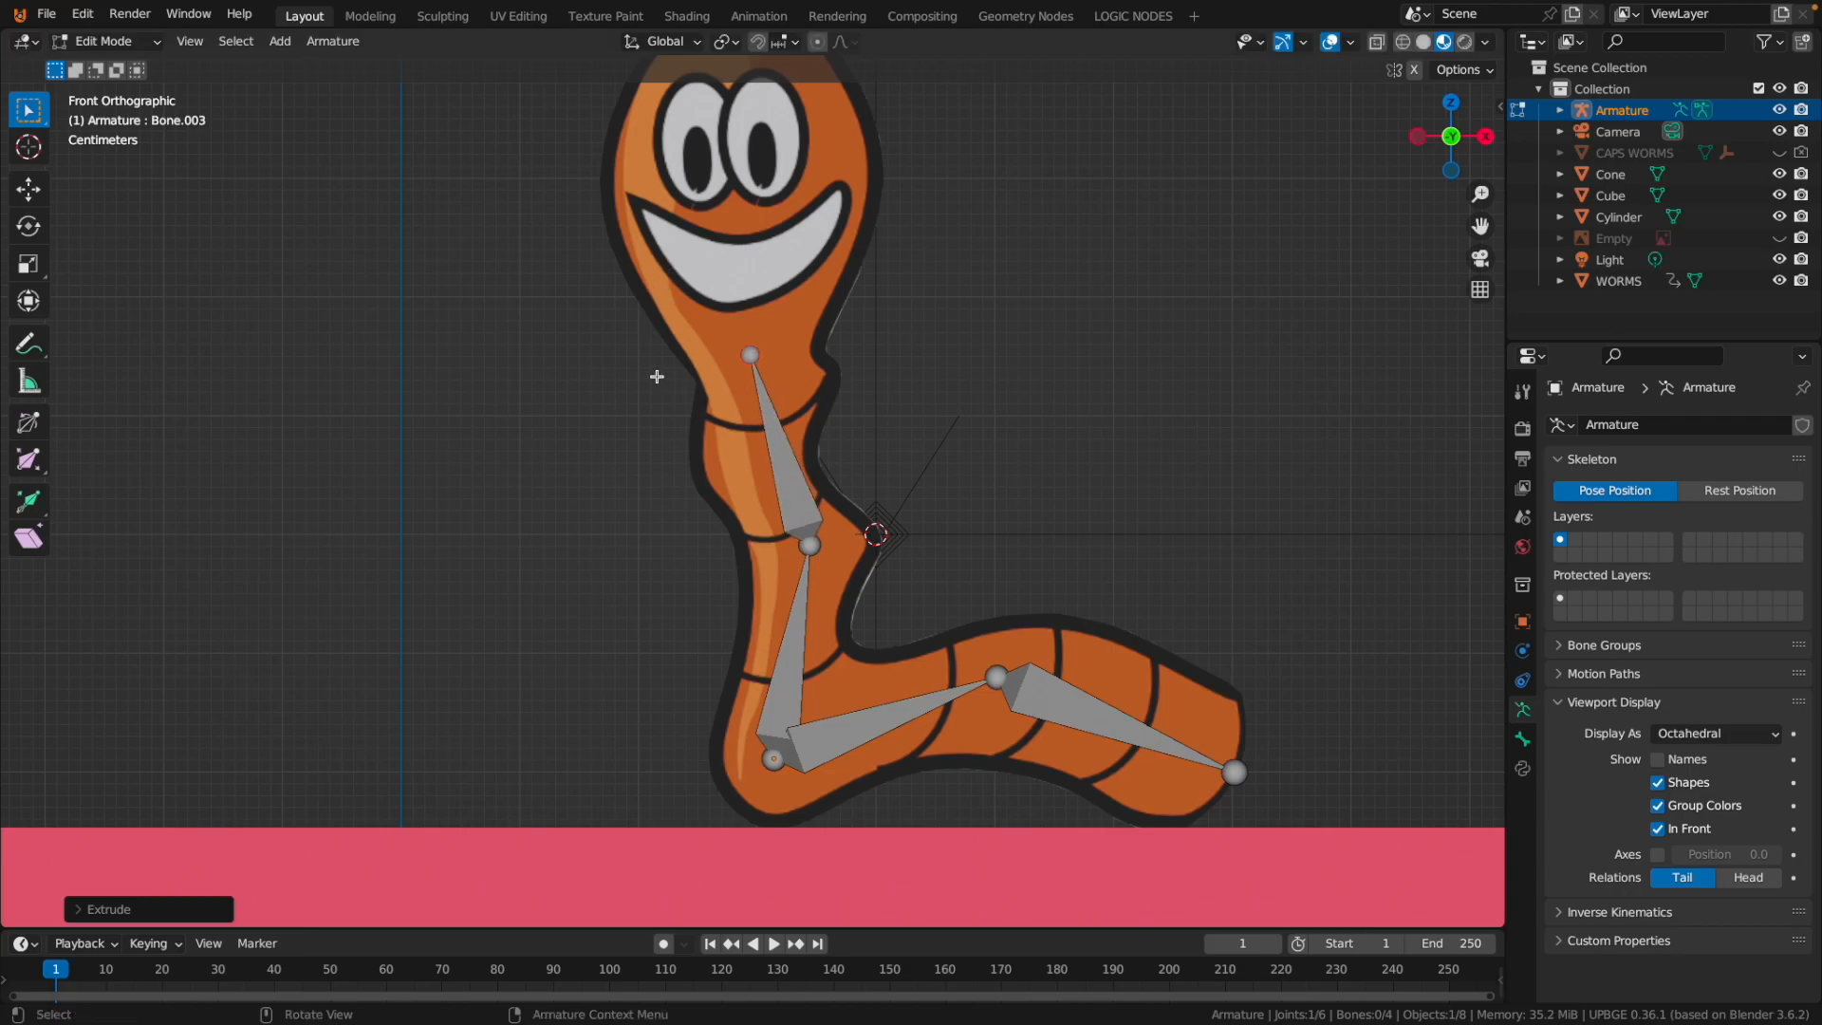
{"action": "middle_click_drag", "start_coordinate": [655, 378], "coordinate": [643, 549], "text": "shift"}
{"action": "key", "text": "e"}
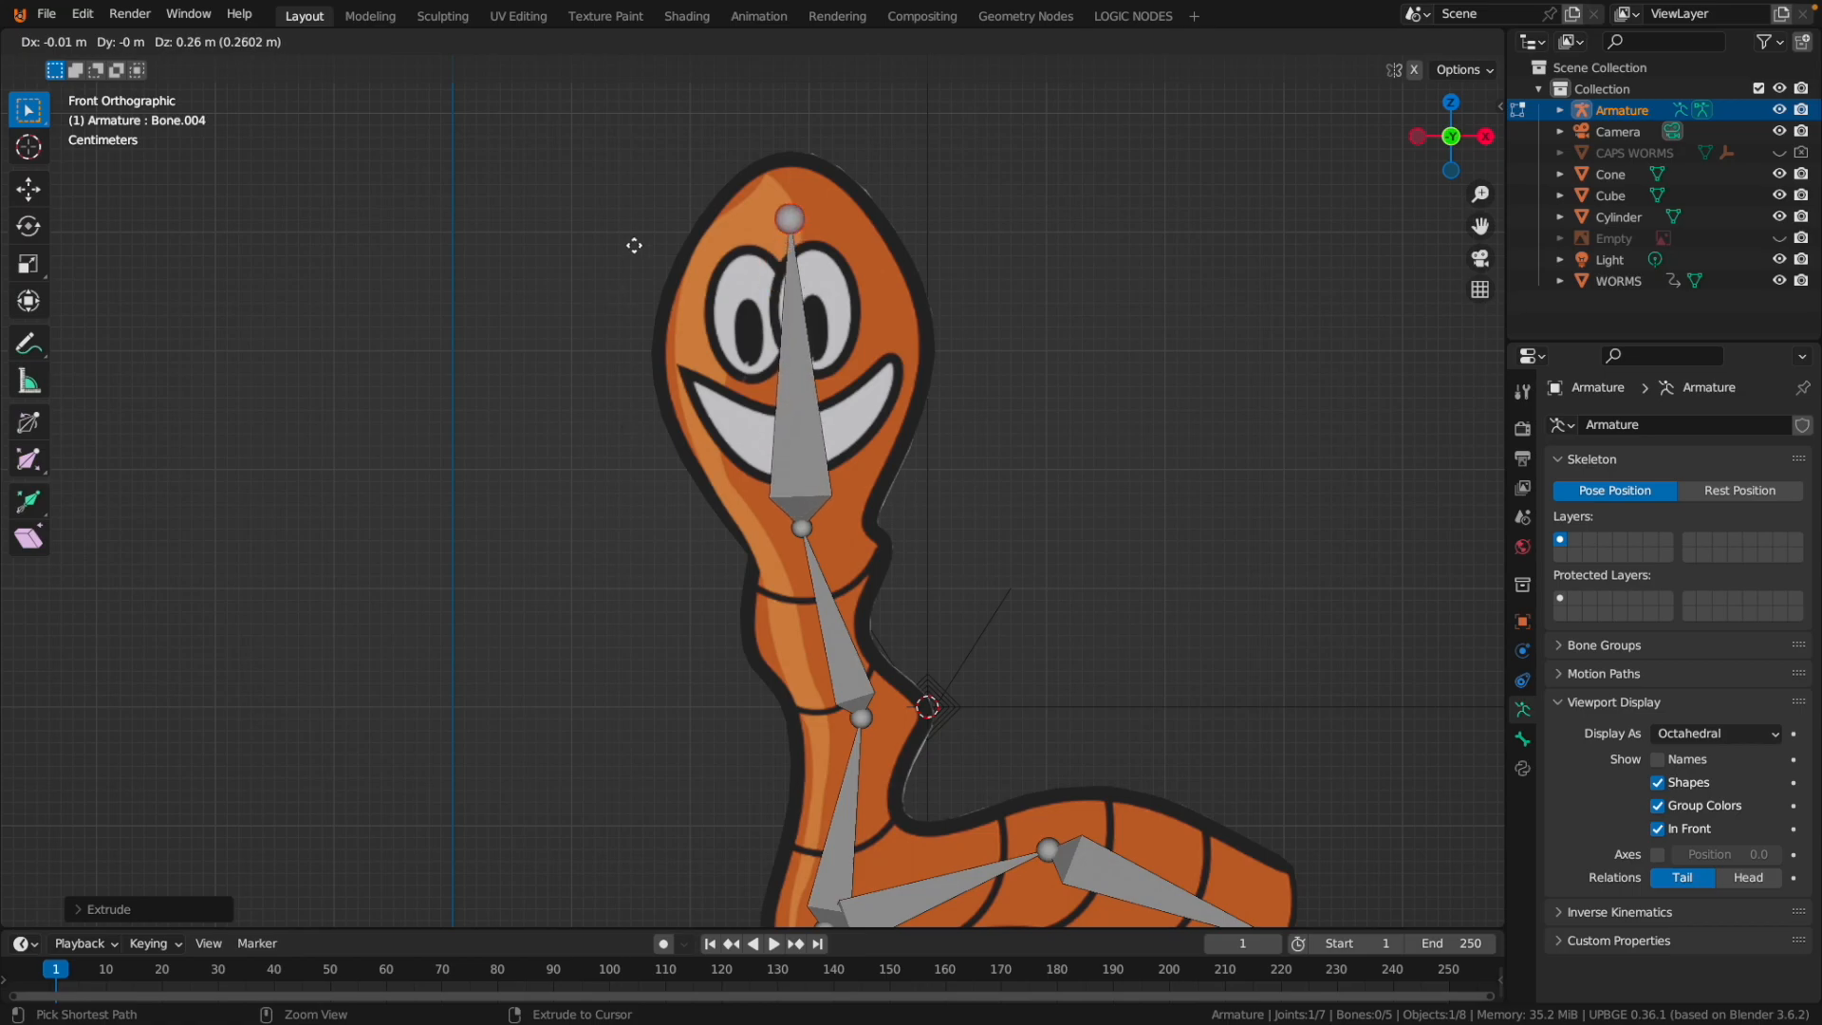
{"action": "left_click", "coordinate": [638, 176]}
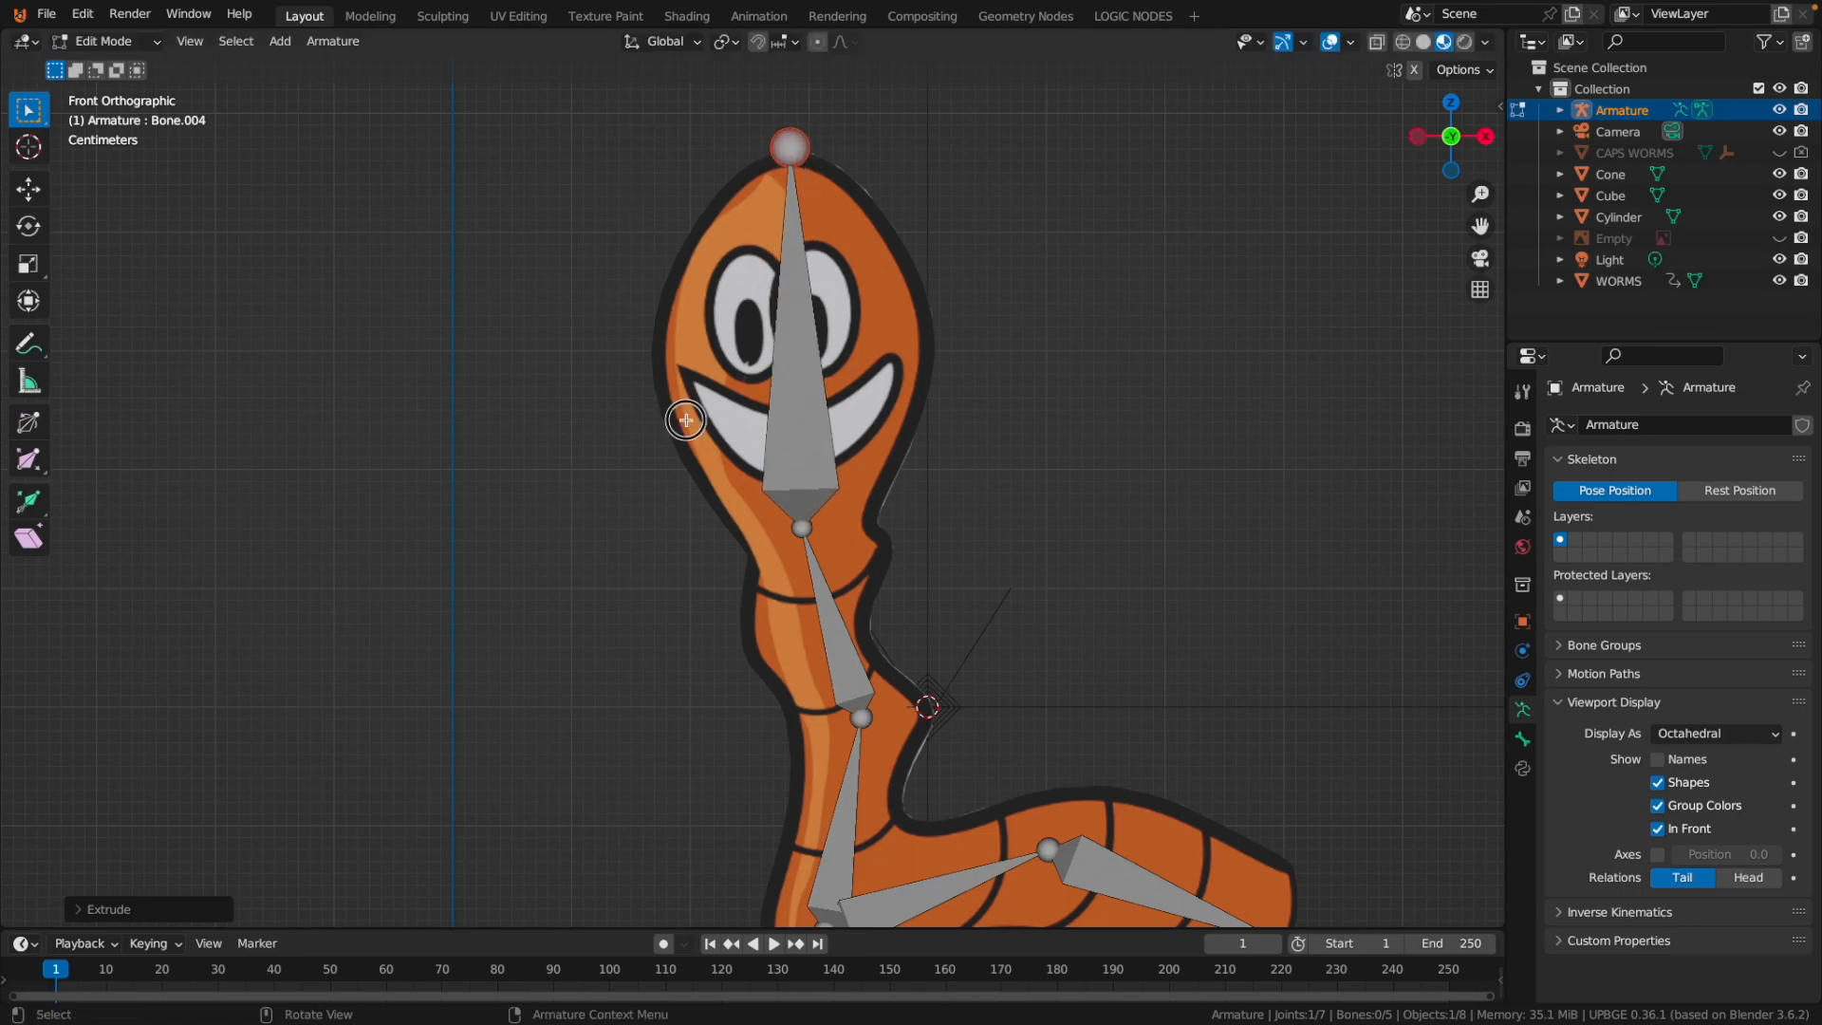
Return to Object Mode and select the armature.
{"action": "key", "text": "Tab"}
{"action": "left_click", "coordinate": [685, 419]}
{"action": "key", "text": "Tab"}
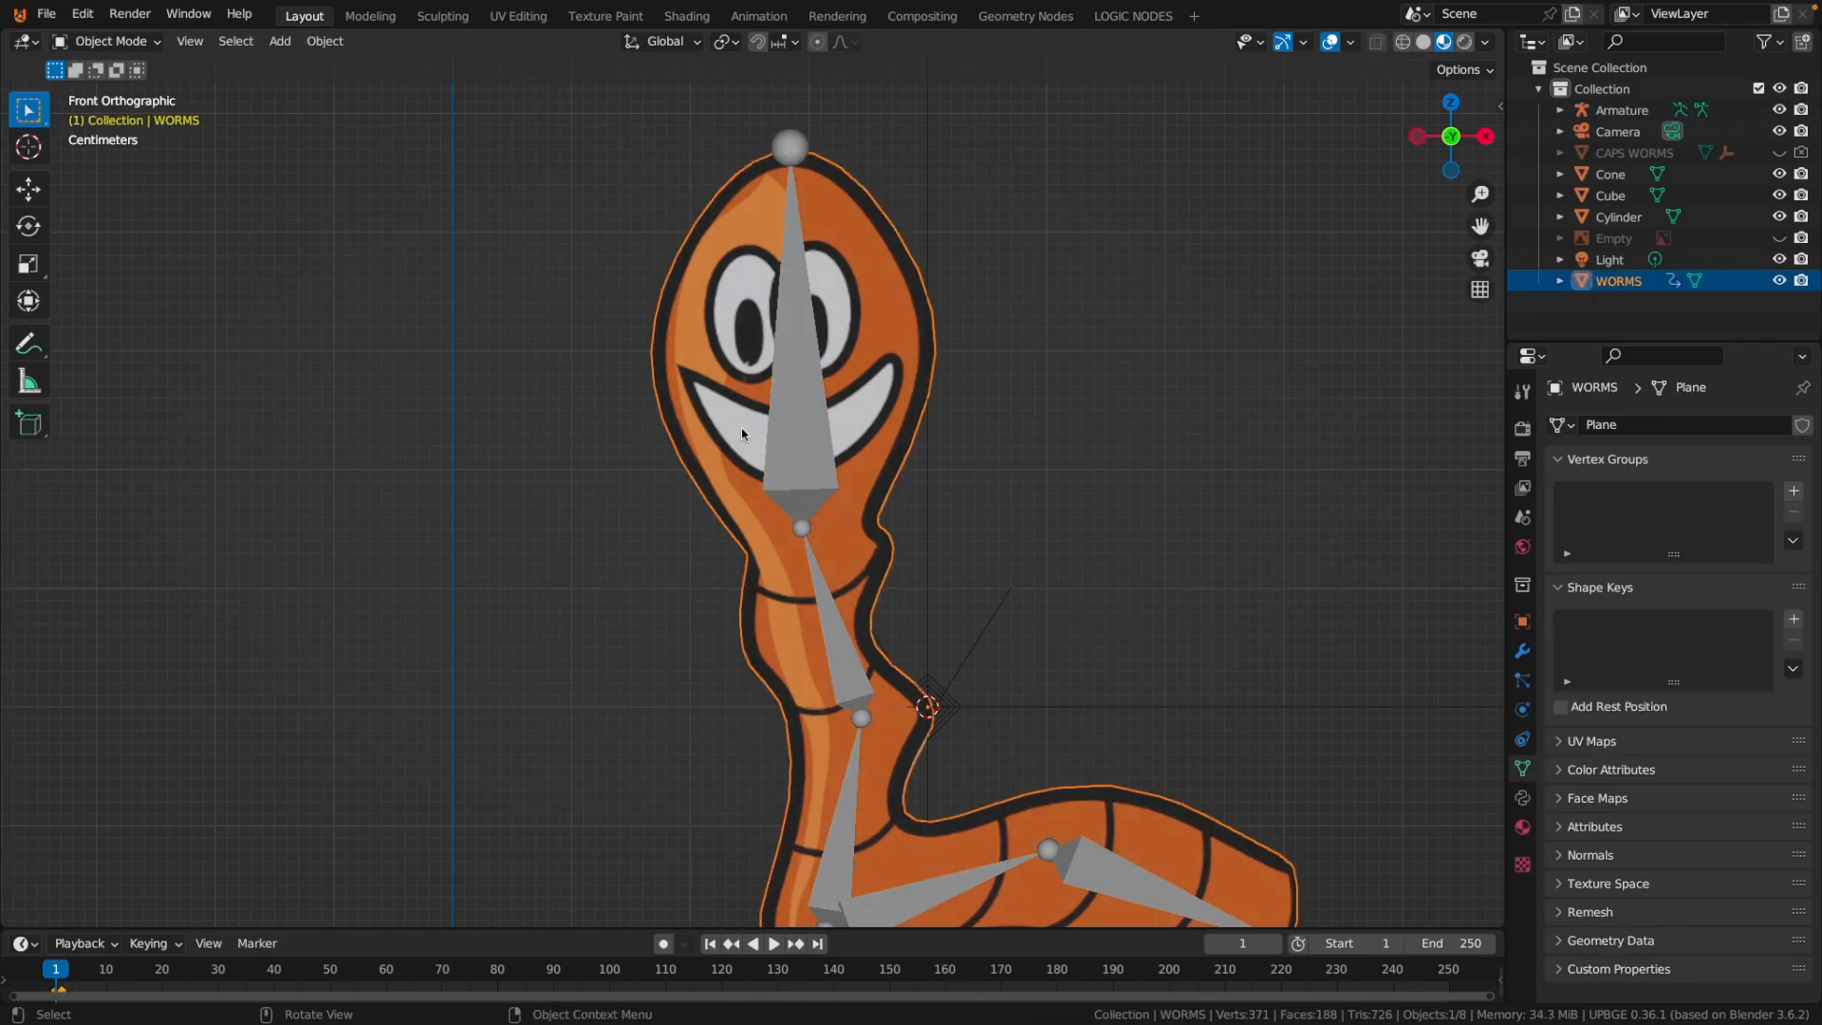
{"action": "key", "text": "Tab"}
{"action": "scroll", "coordinate": [721, 598], "scroll_direction": "down", "scroll_amount": 6}
{"action": "middle_click_drag", "start_coordinate": [699, 634], "coordinate": [631, 451], "text": "shift"}
{"action": "scroll", "coordinate": [634, 447], "scroll_direction": "up", "scroll_amount": 2}
{"action": "left_click", "coordinate": [687, 323]}
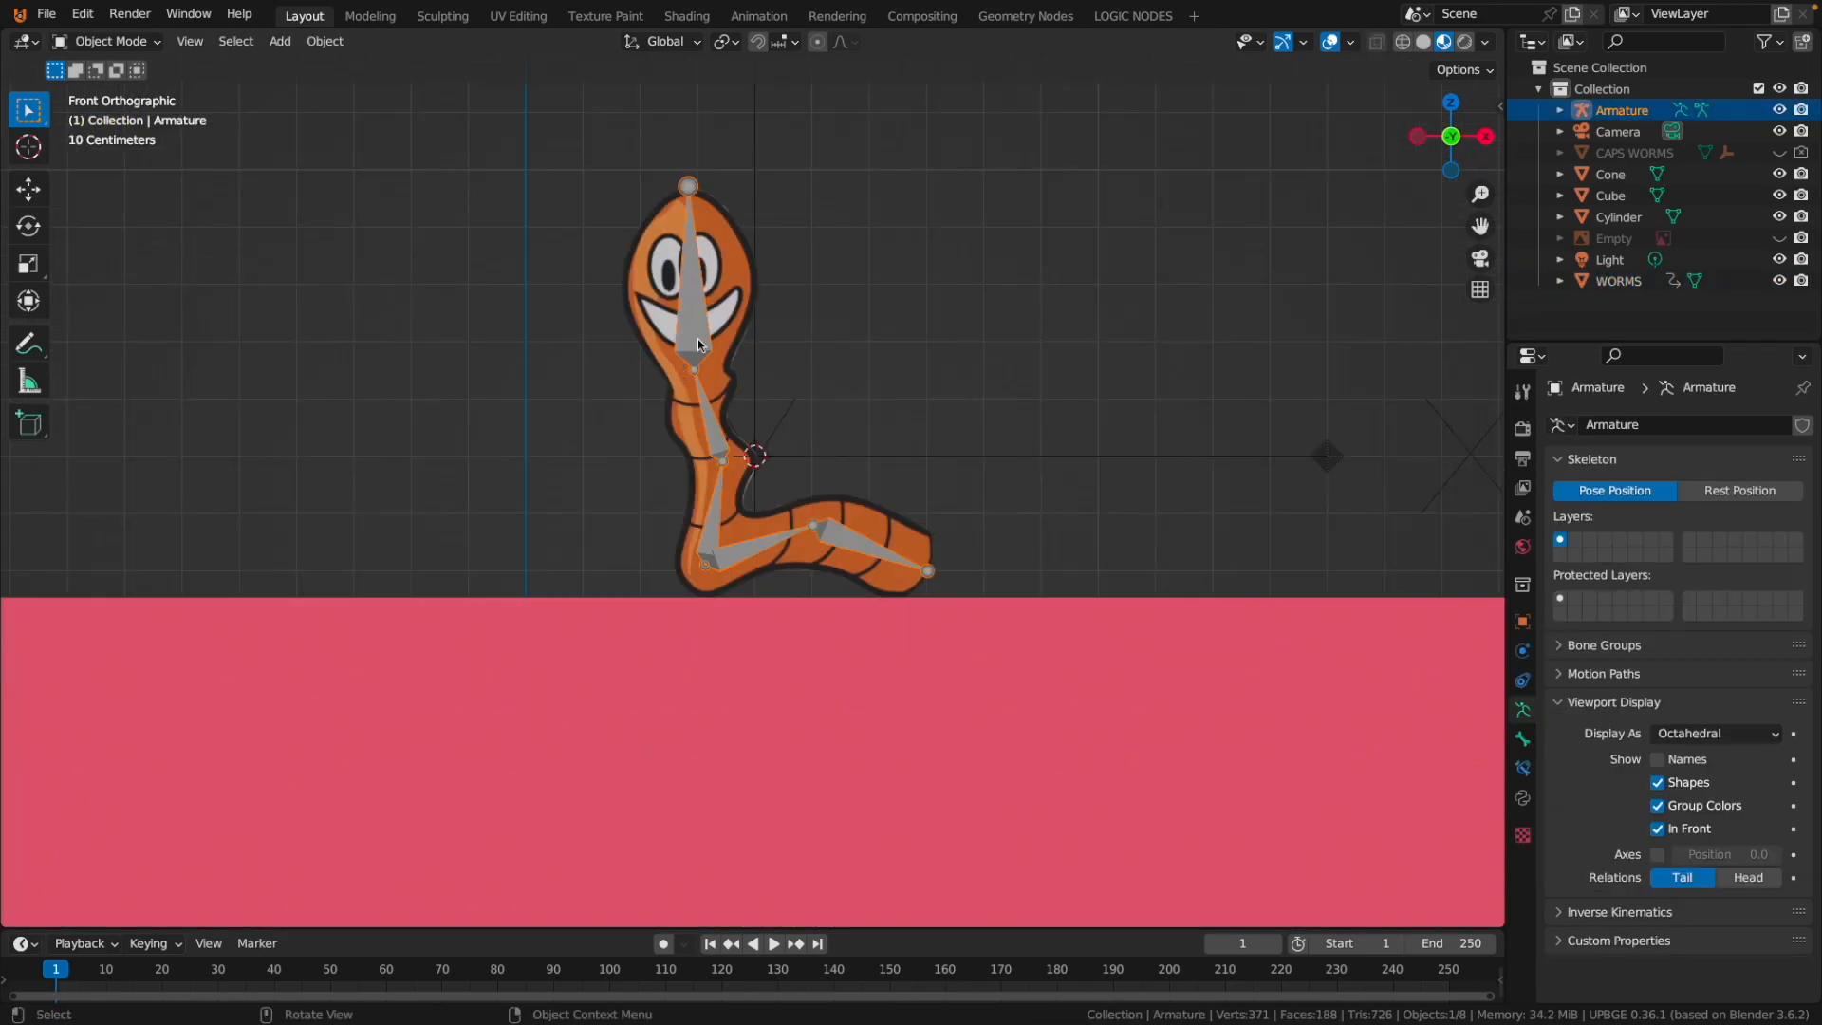
Scale the ORIENTATION empty down to about half its size.
{"action": "scroll", "coordinate": [960, 448], "scroll_direction": "down", "scroll_amount": 6}
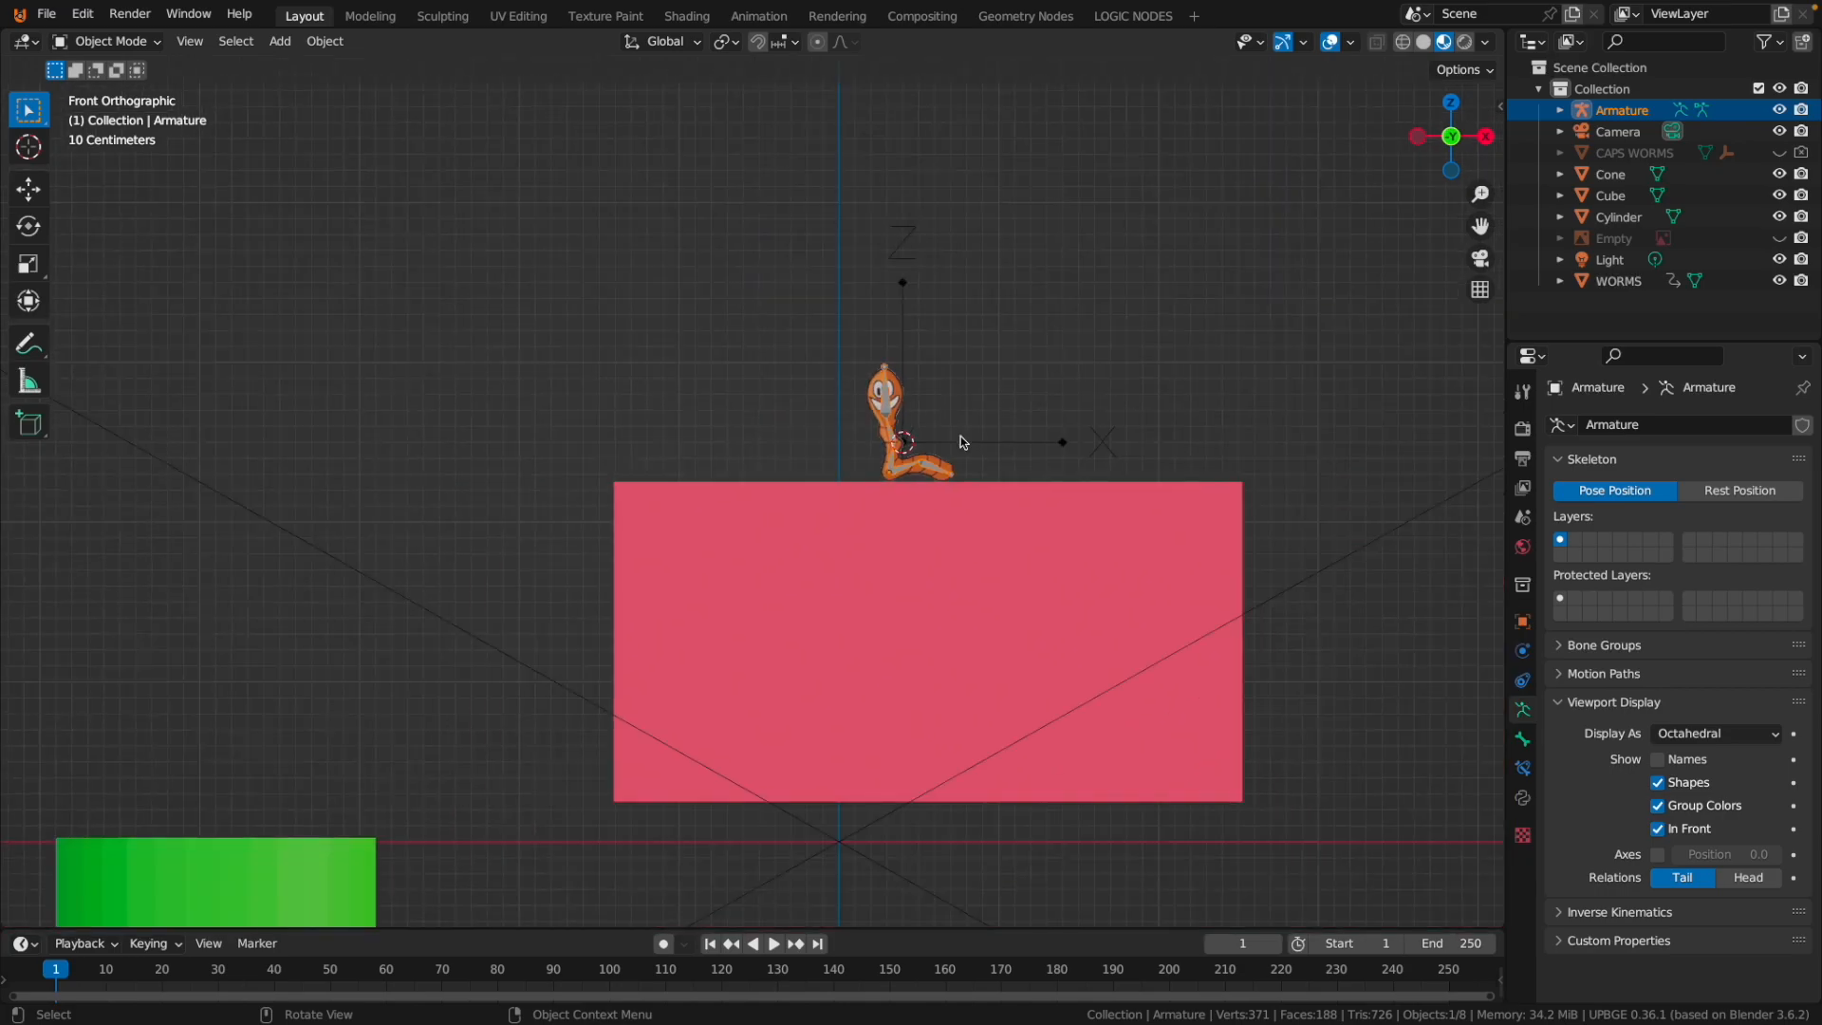
{"action": "scroll", "coordinate": [968, 446], "scroll_direction": "up", "scroll_amount": 3}
{"action": "left_click", "coordinate": [940, 454]}
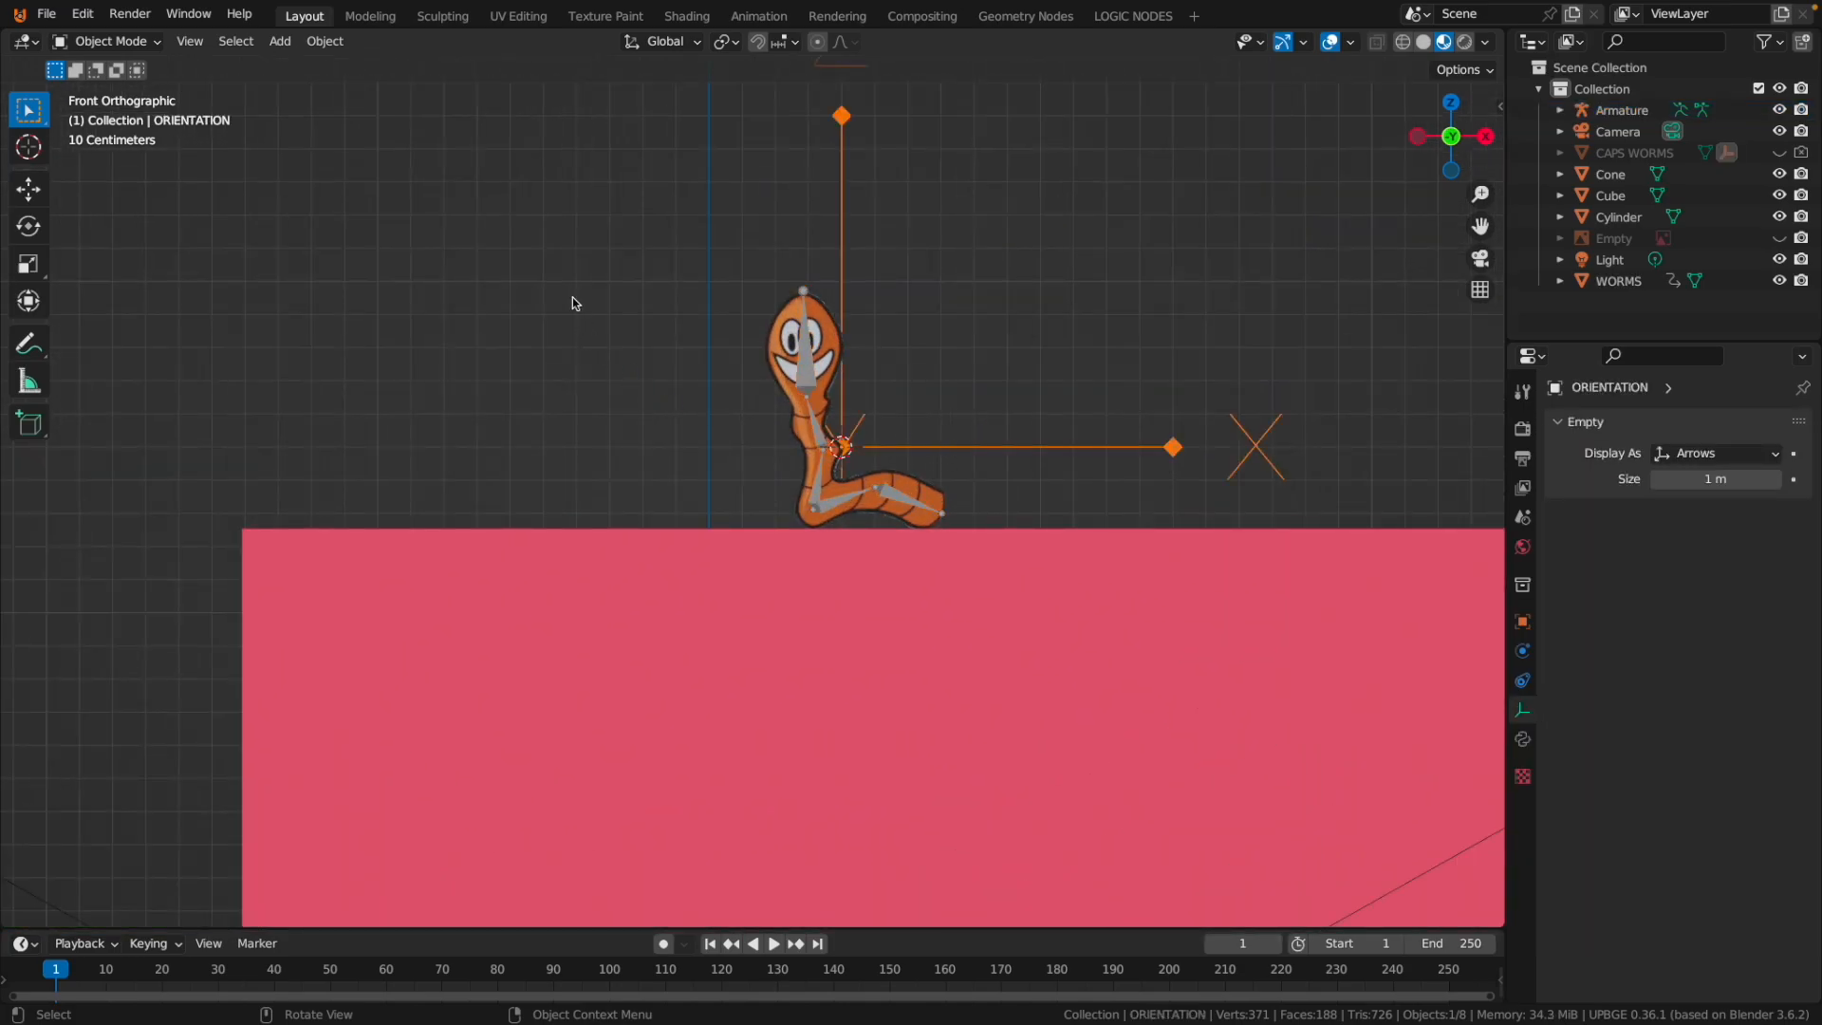
{"action": "key", "text": "s"}
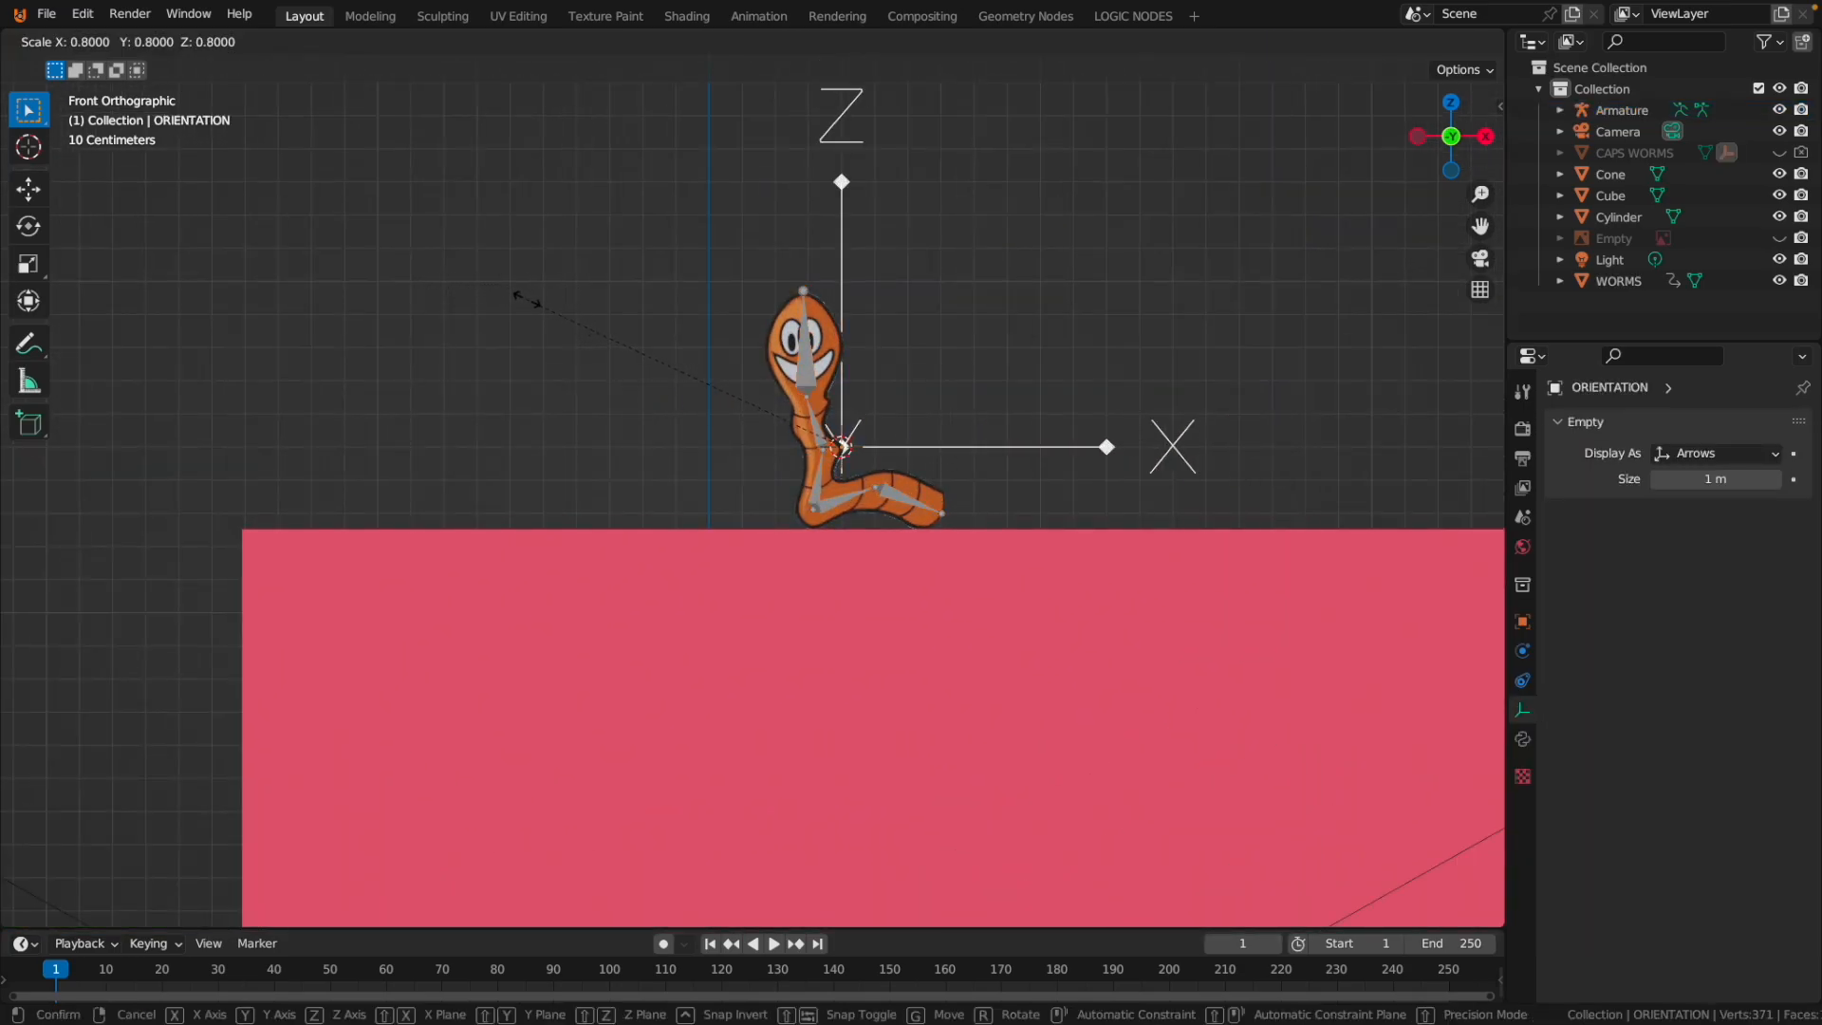
{"action": "left_click", "coordinate": [657, 333]}
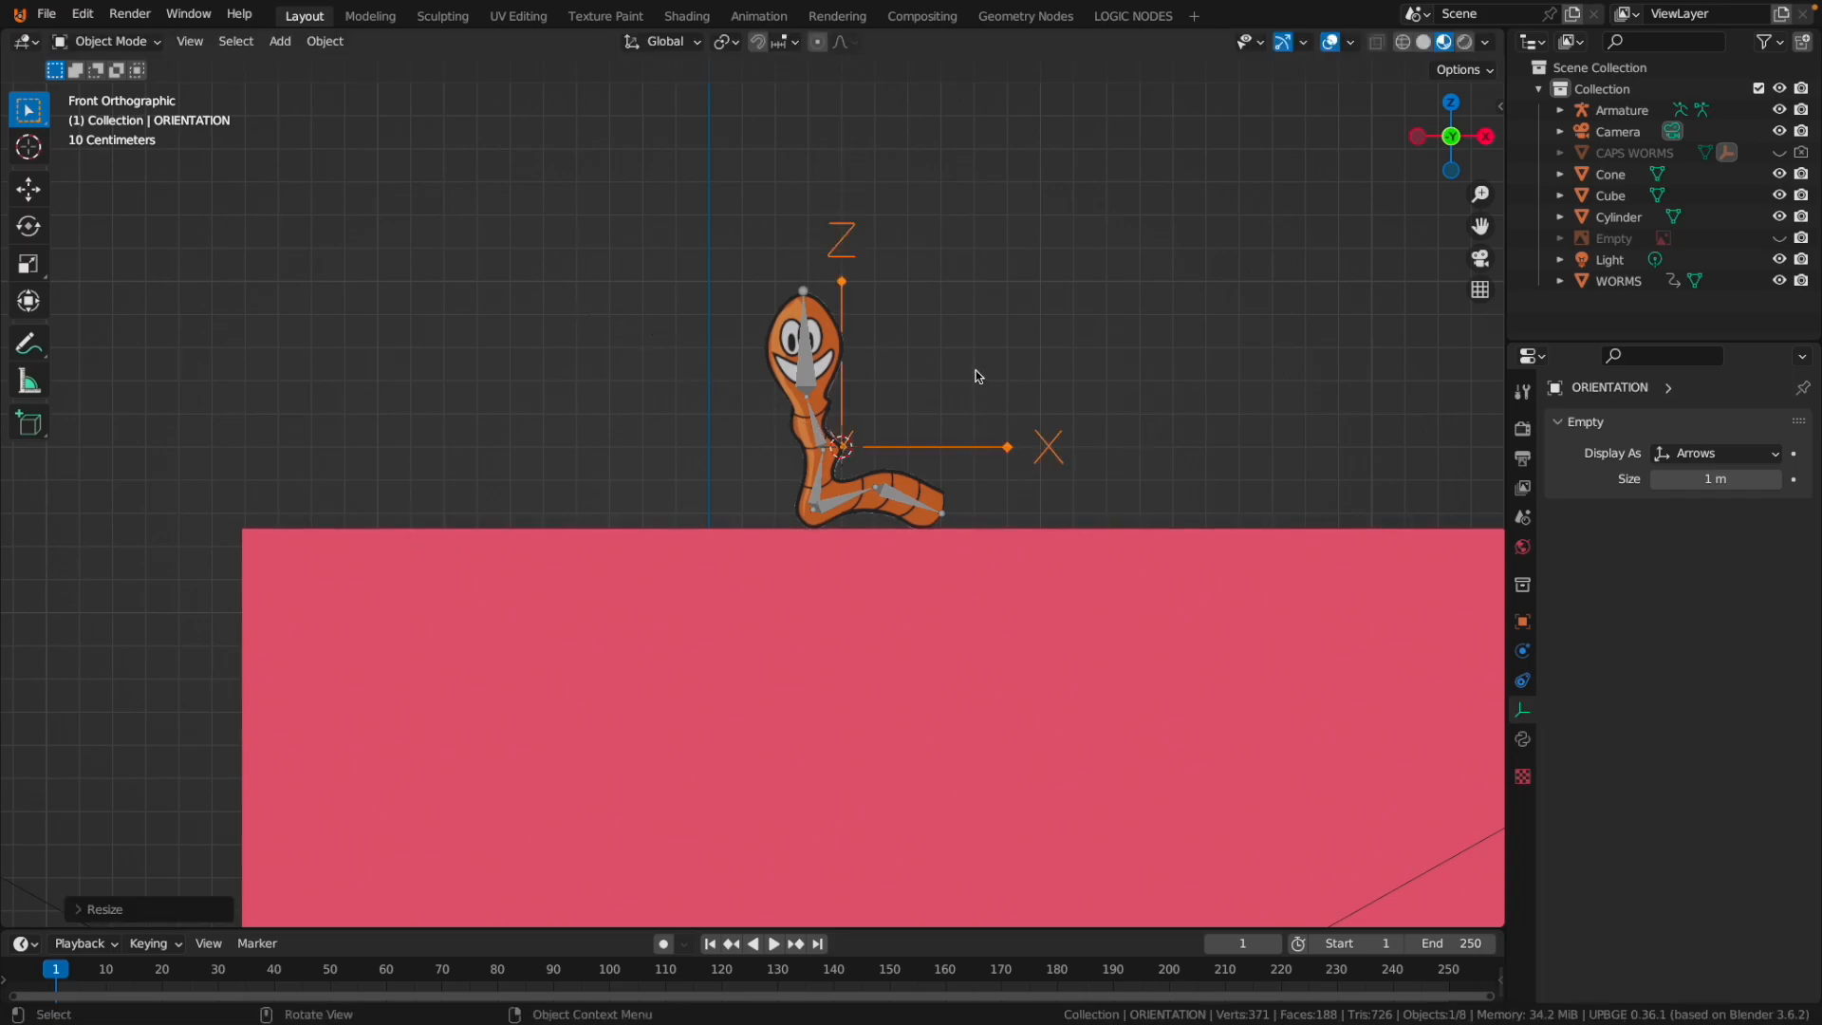
Parent the armature to the ORIENTATION empty with the Object option.
{"action": "scroll", "coordinate": [978, 375], "scroll_direction": "up", "scroll_amount": 3}
{"action": "scroll", "coordinate": [729, 384], "scroll_direction": "down", "scroll_amount": 3}
{"action": "left_click", "coordinate": [668, 367]}
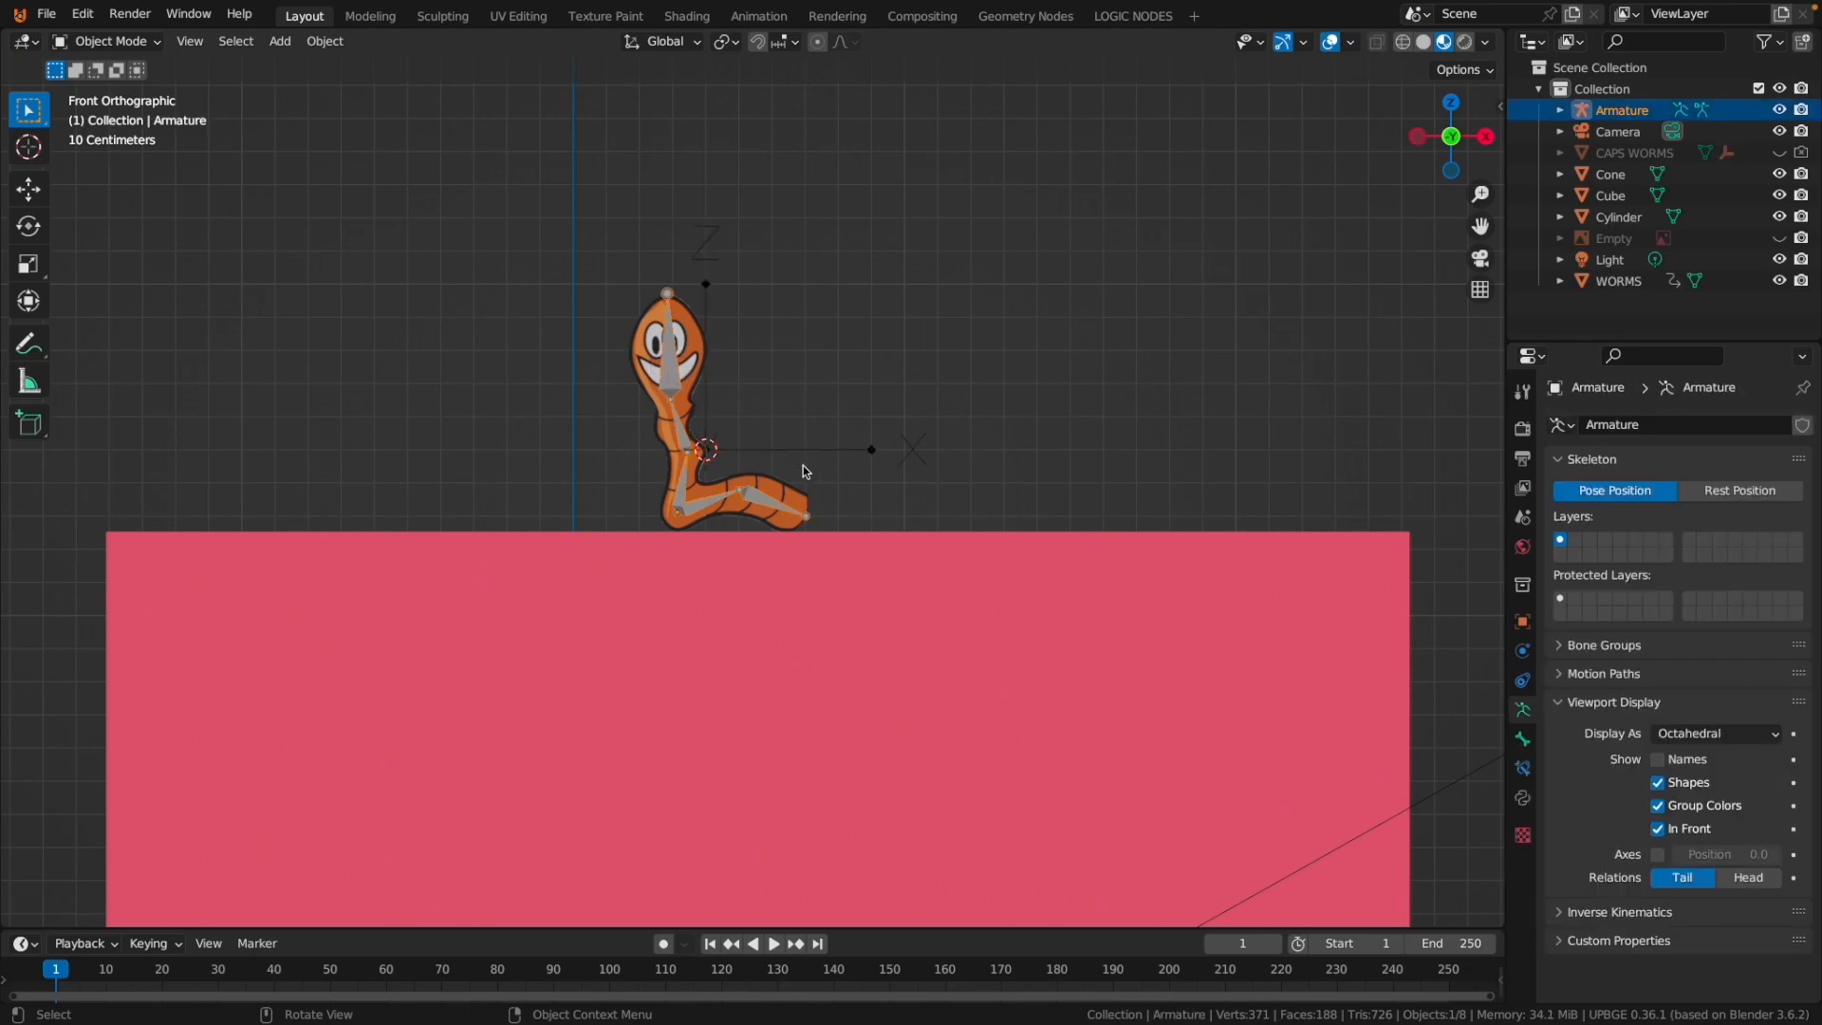
{"action": "left_click", "coordinate": [834, 450], "text": "shift"}
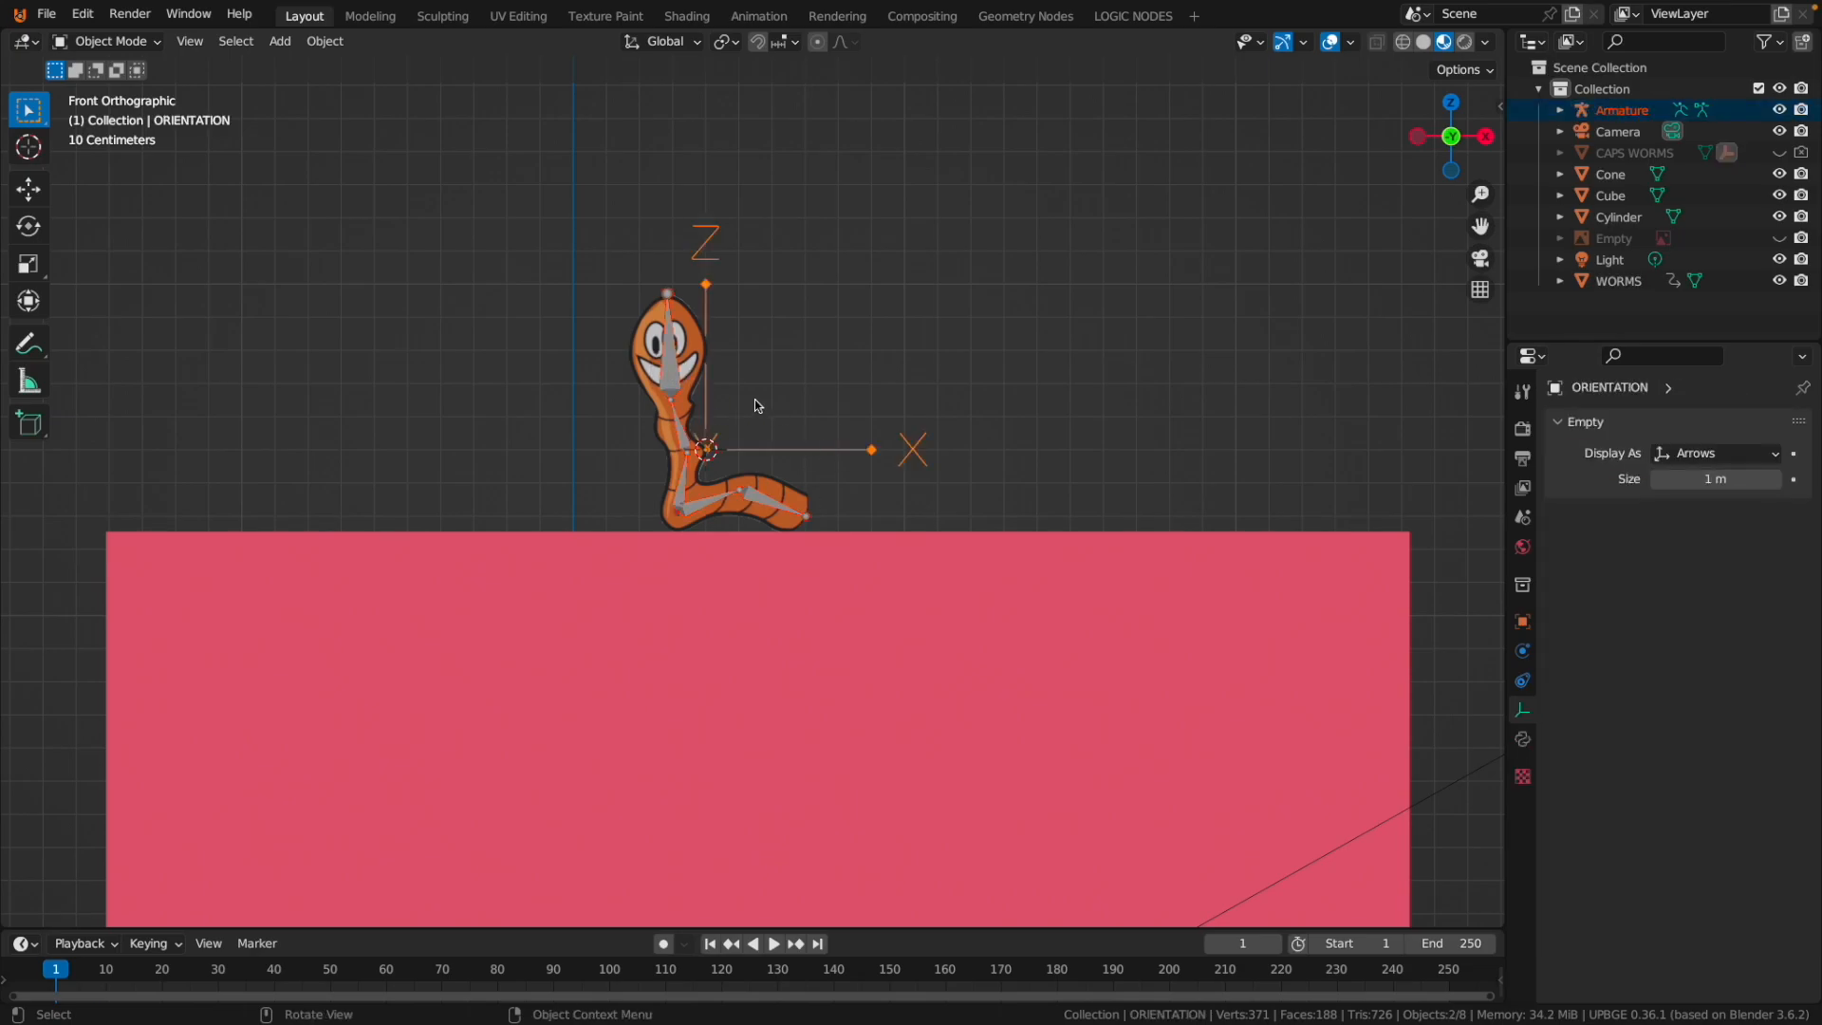
{"action": "key", "text": "ctrl+p"}
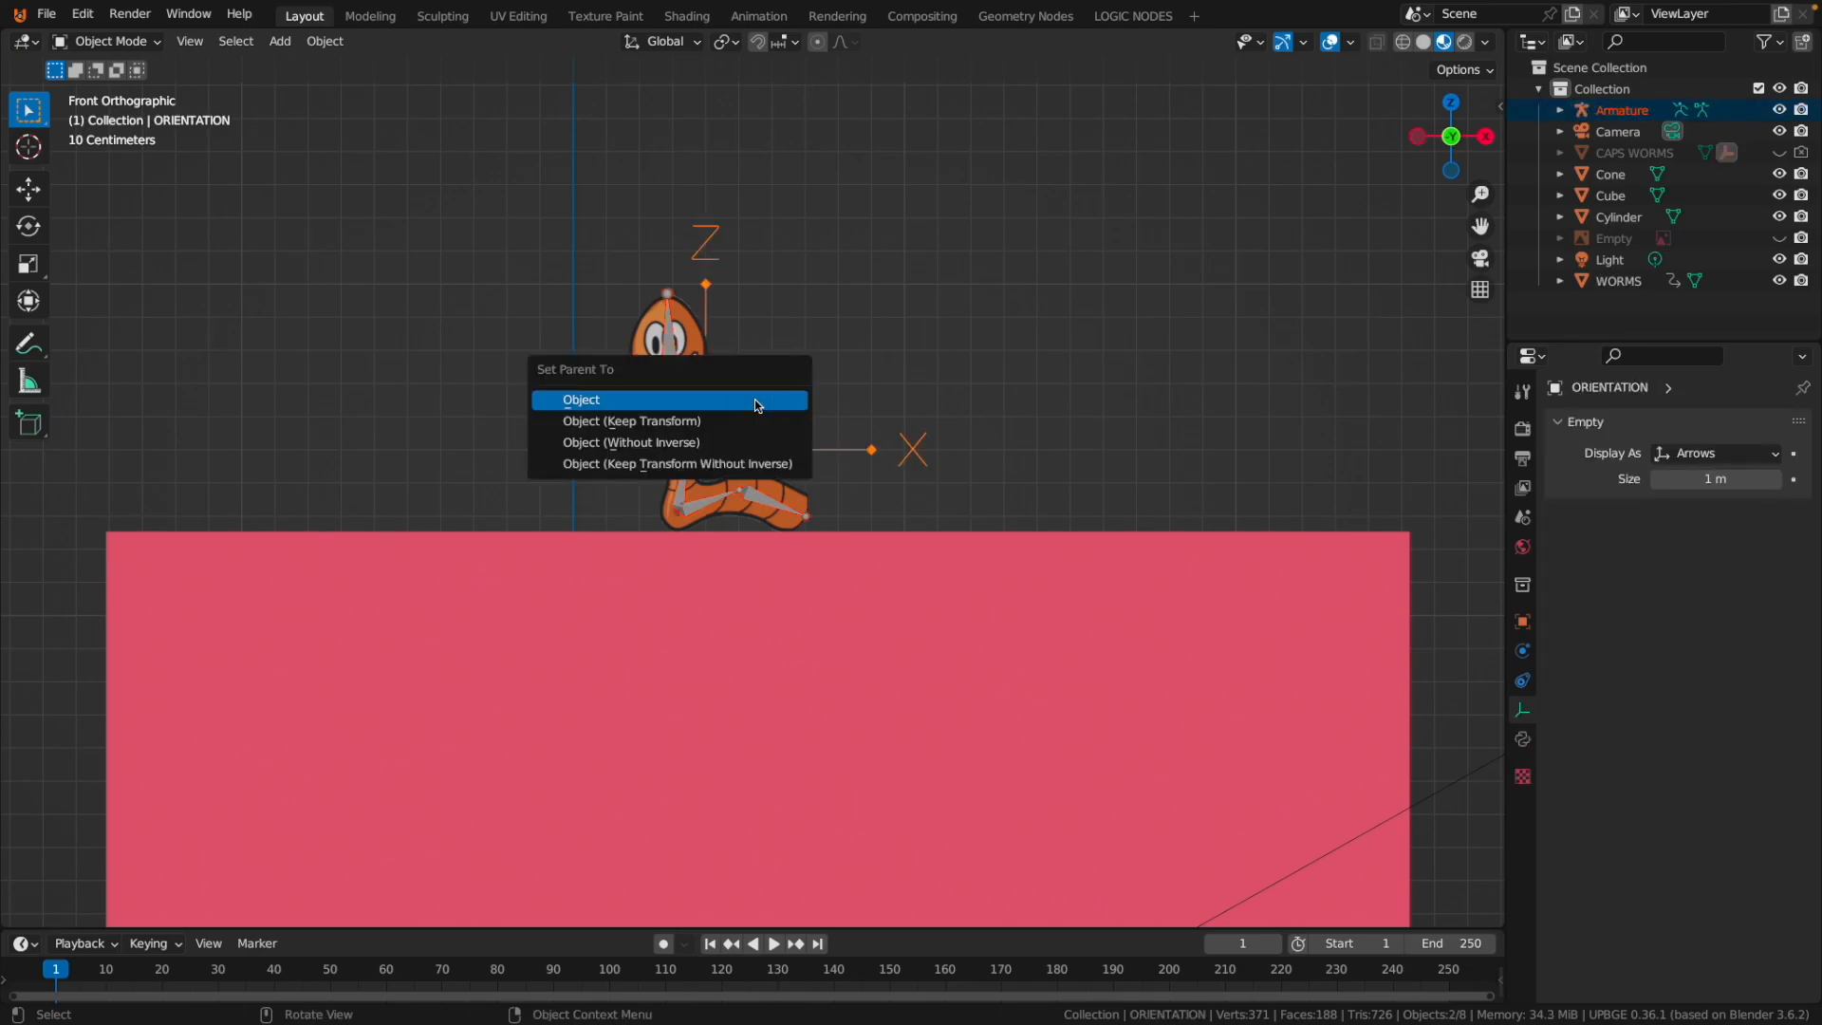
{"action": "left_click", "coordinate": [759, 405]}
Parent the WORMS mesh to the armature with automatic weights.
{"action": "scroll", "coordinate": [726, 432], "scroll_direction": "down", "scroll_amount": 1}
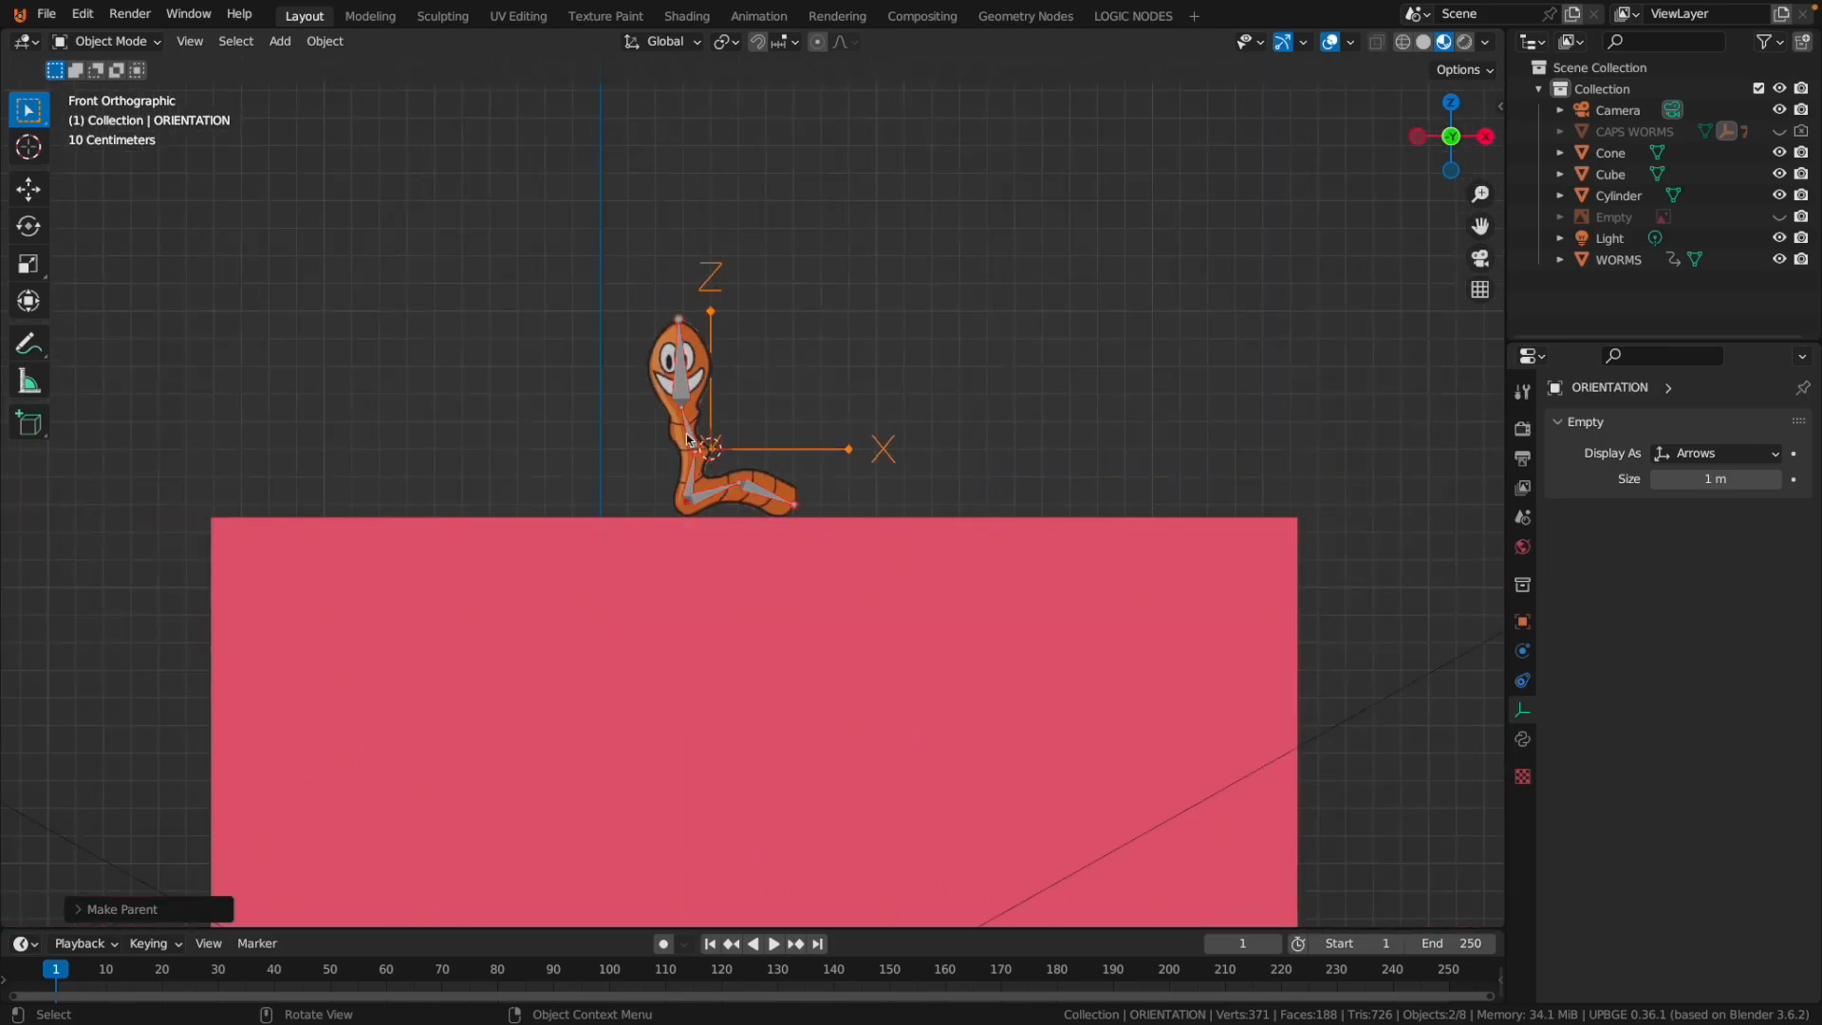
{"action": "scroll", "coordinate": [689, 439], "scroll_direction": "up", "scroll_amount": 5}
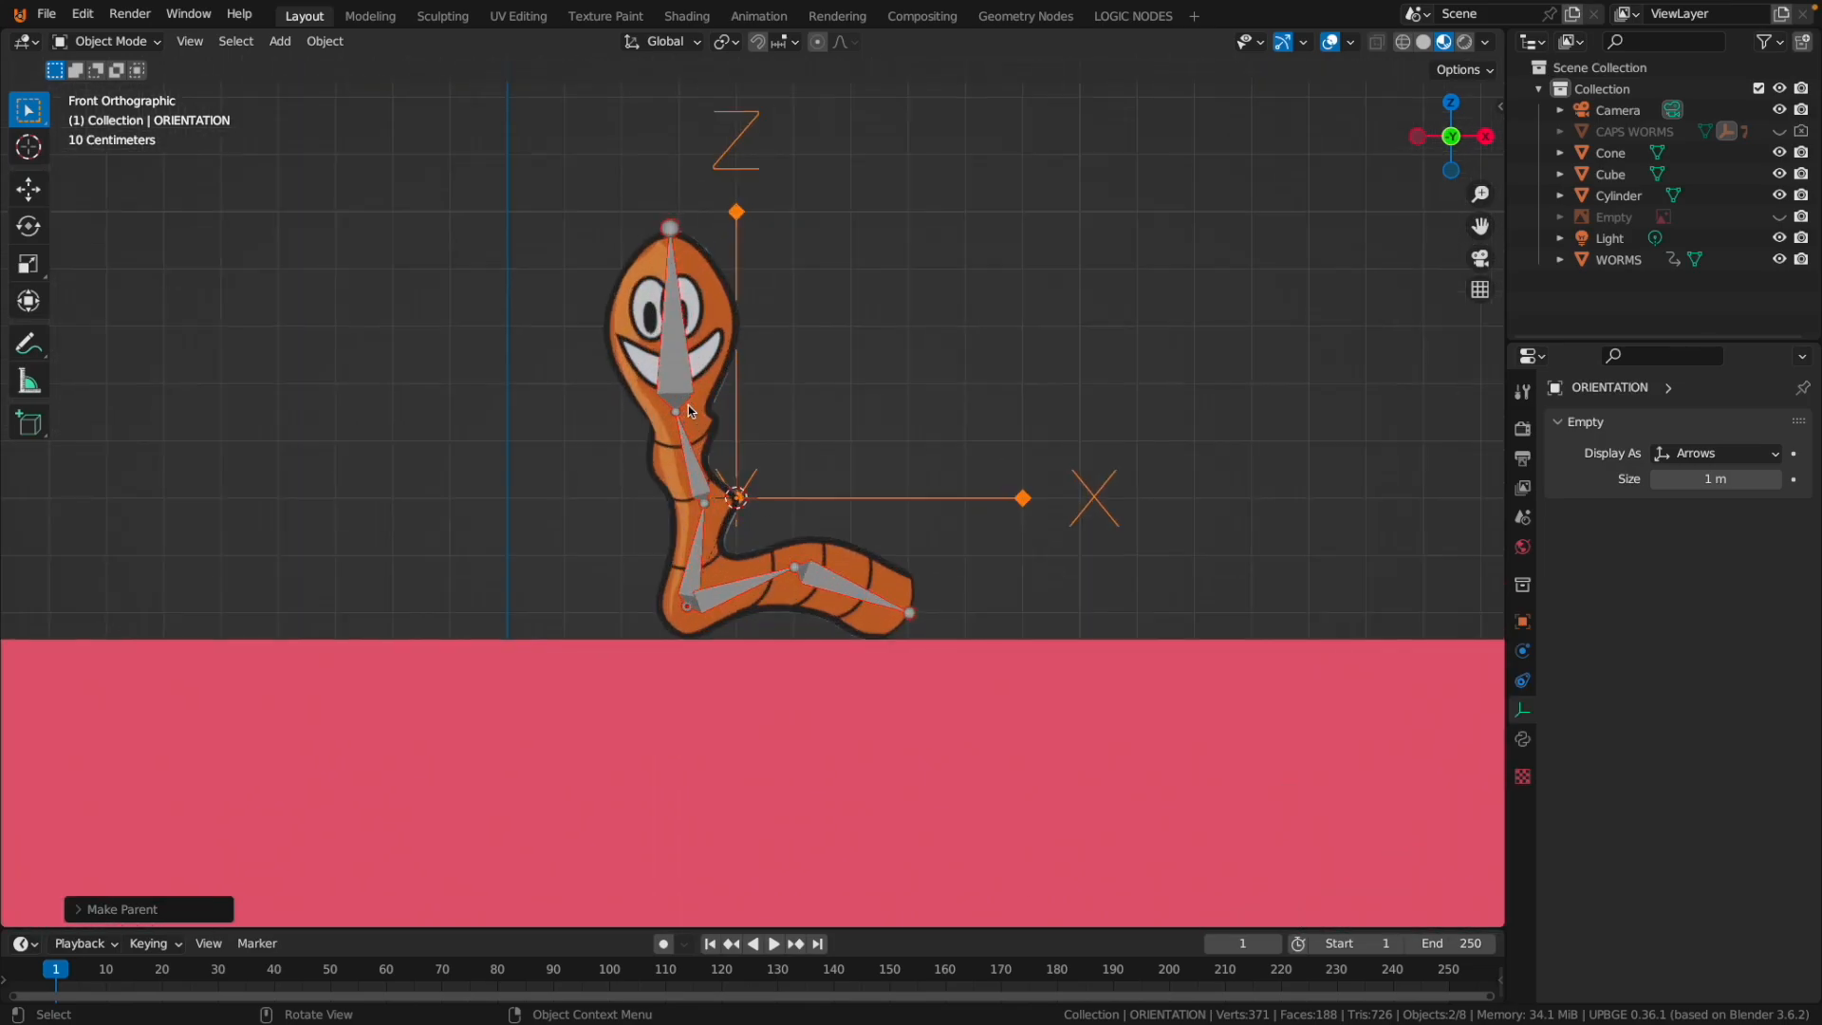
{"action": "left_click", "coordinate": [619, 302]}
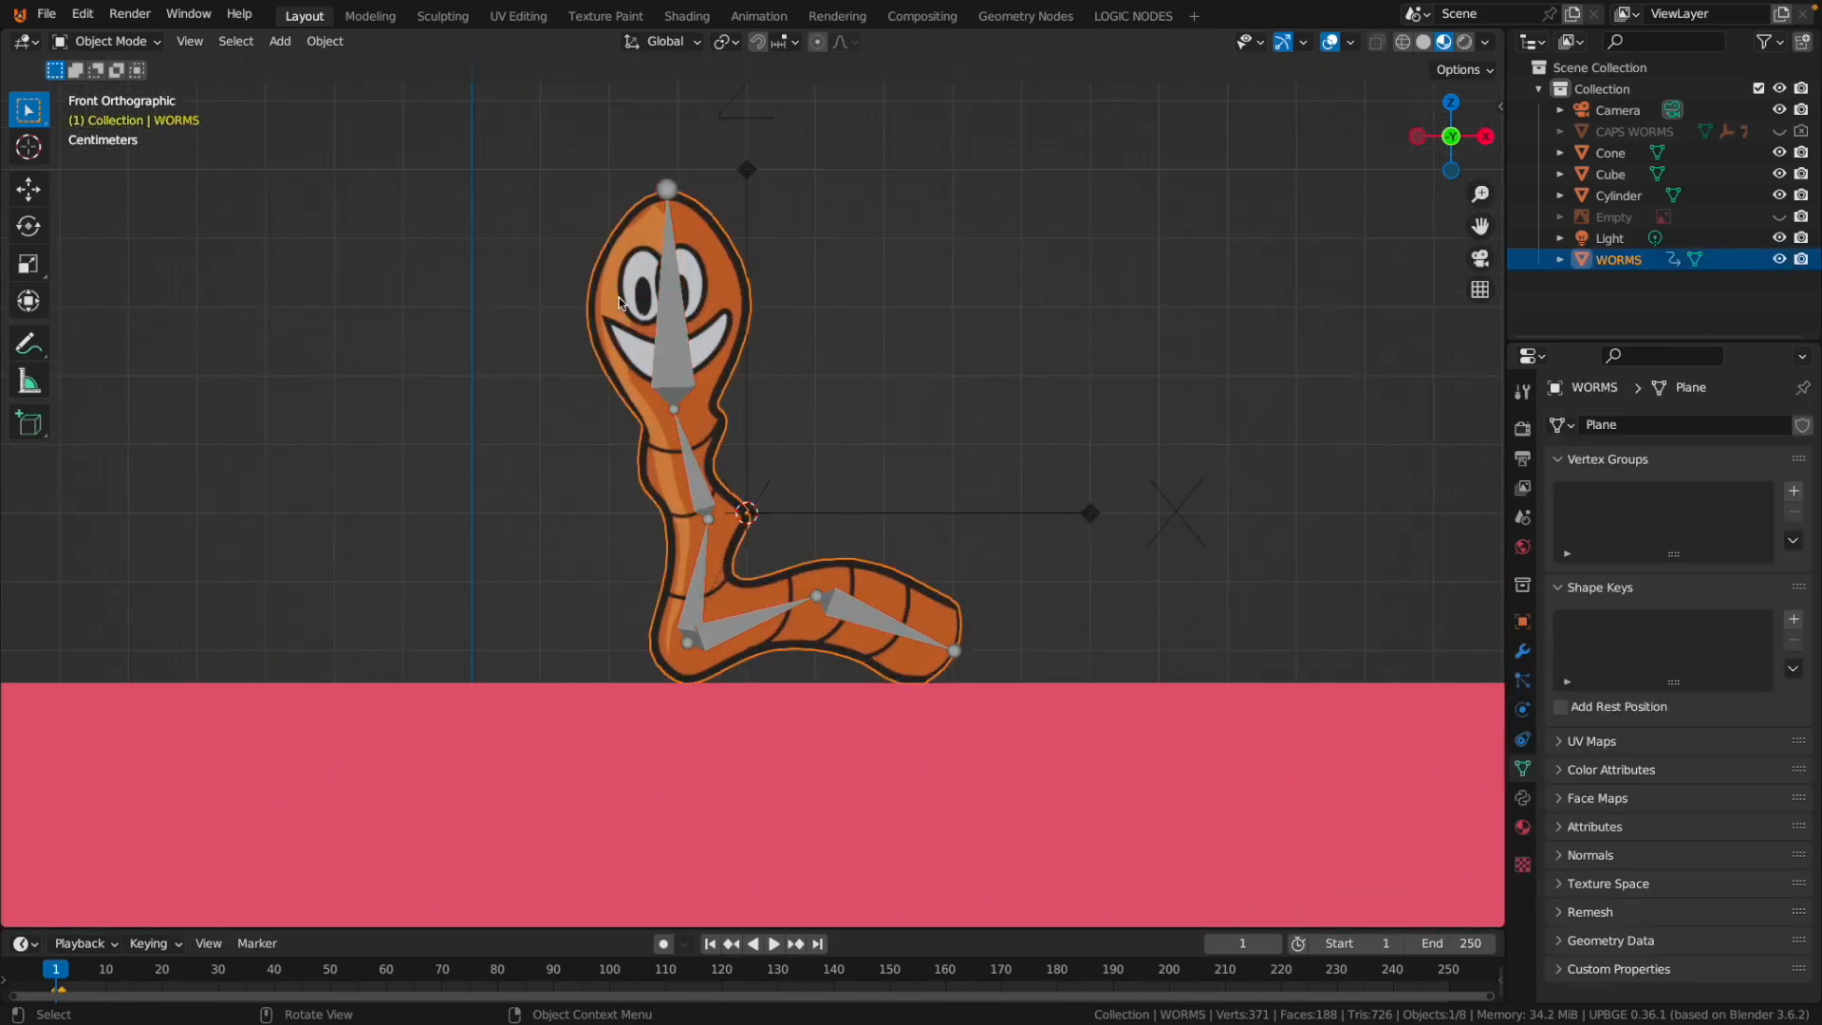
{"action": "left_click", "coordinate": [662, 358], "text": "shift"}
{"action": "key", "text": "ctrl+p"}
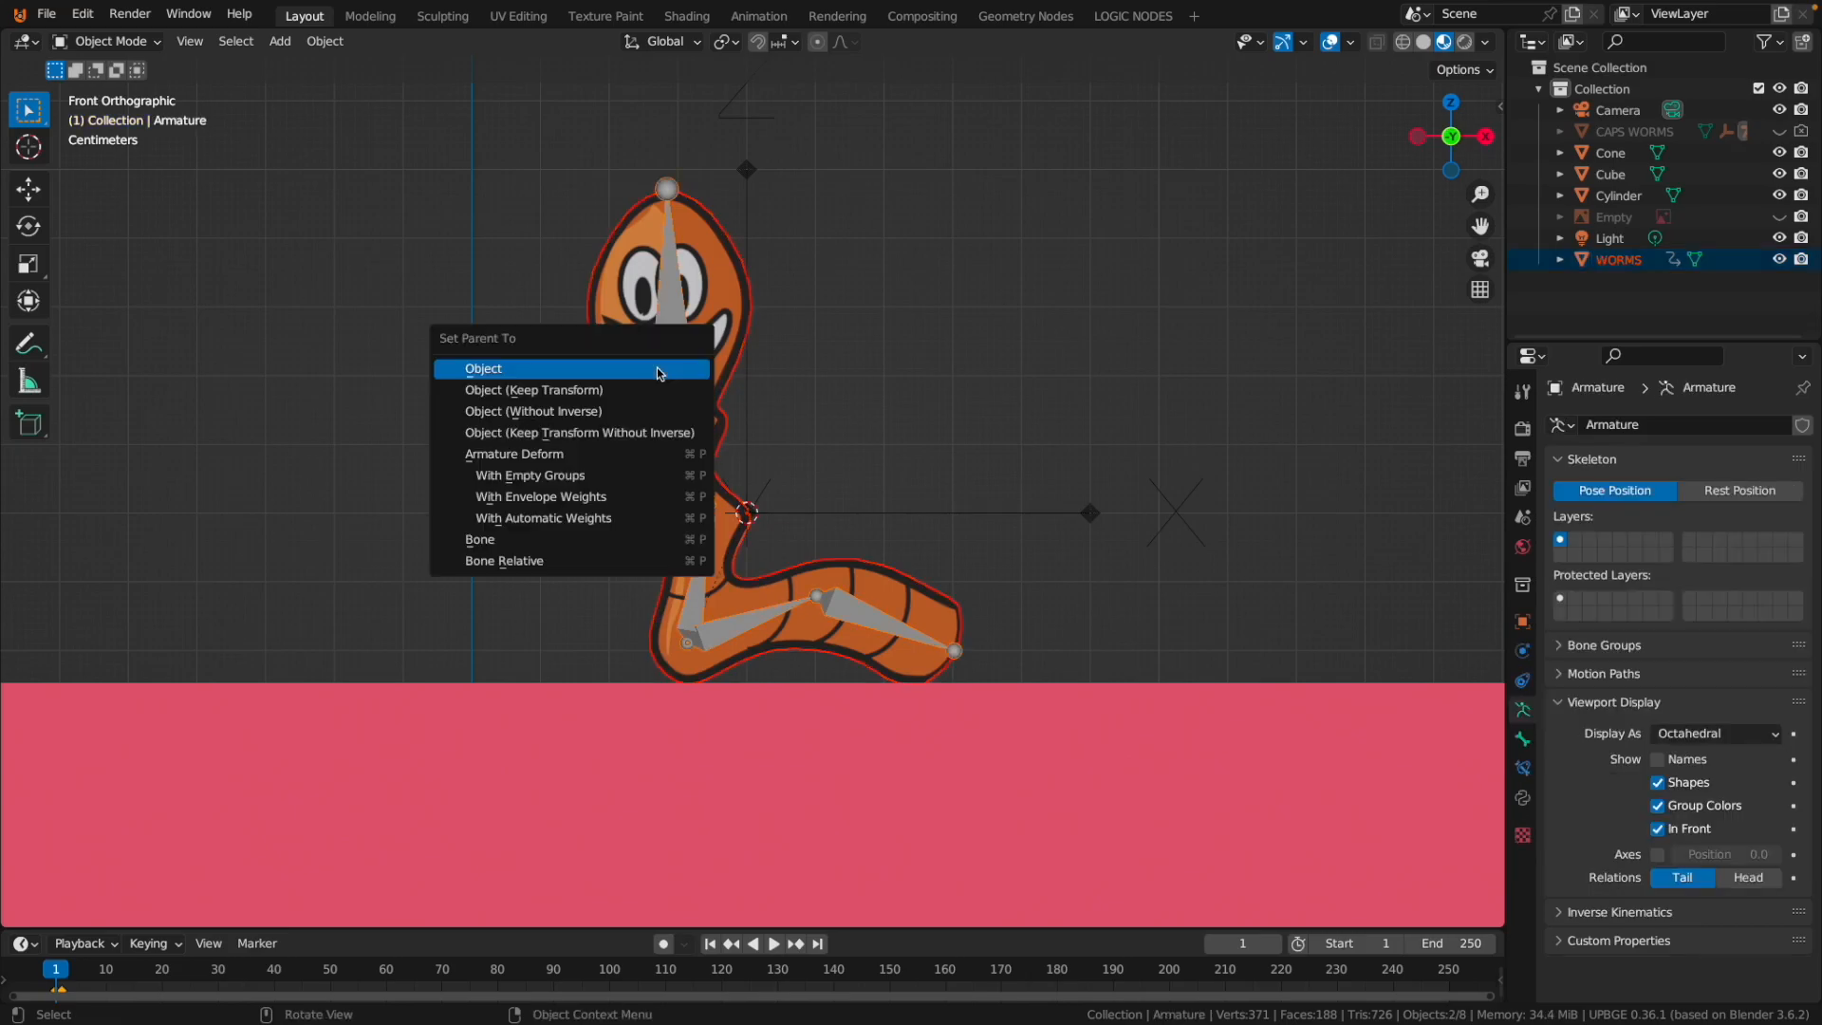
{"action": "left_click", "coordinate": [560, 520]}
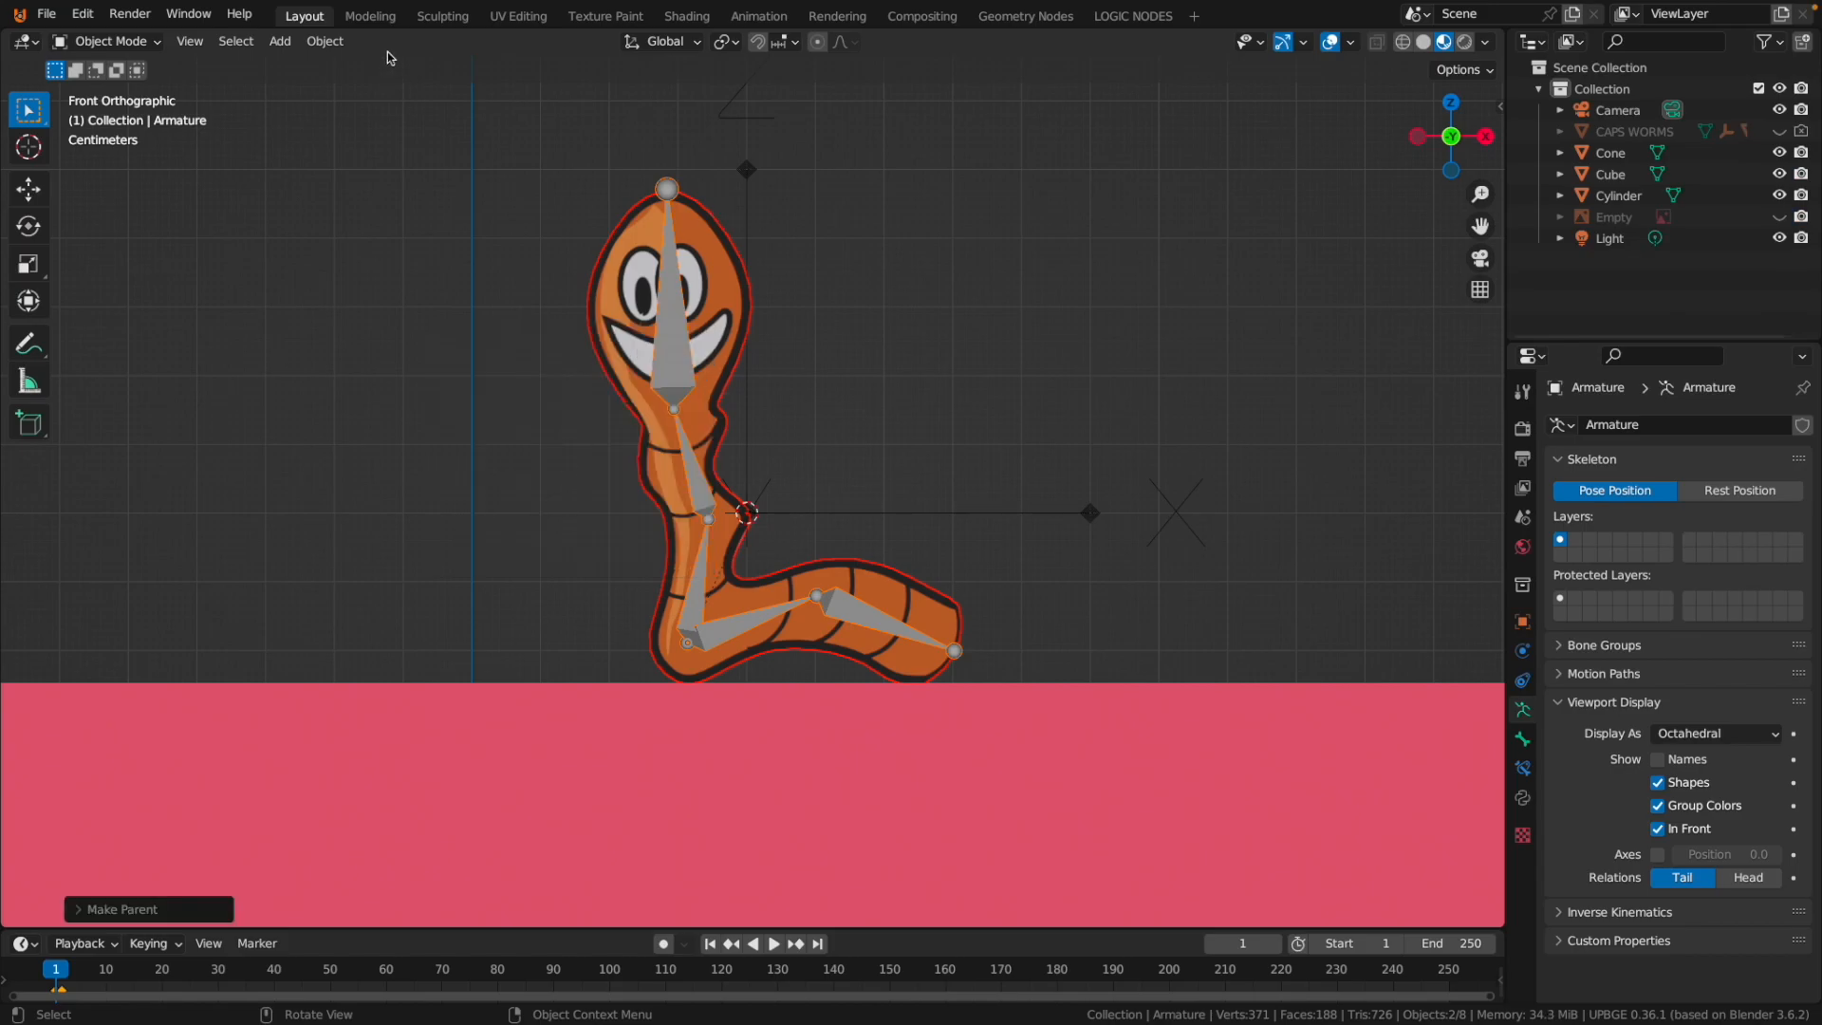
Switch to the Animation workspace and set its viewport to front view.
{"action": "left_click", "coordinate": [759, 16]}
{"action": "key", "text": "KP_1"}
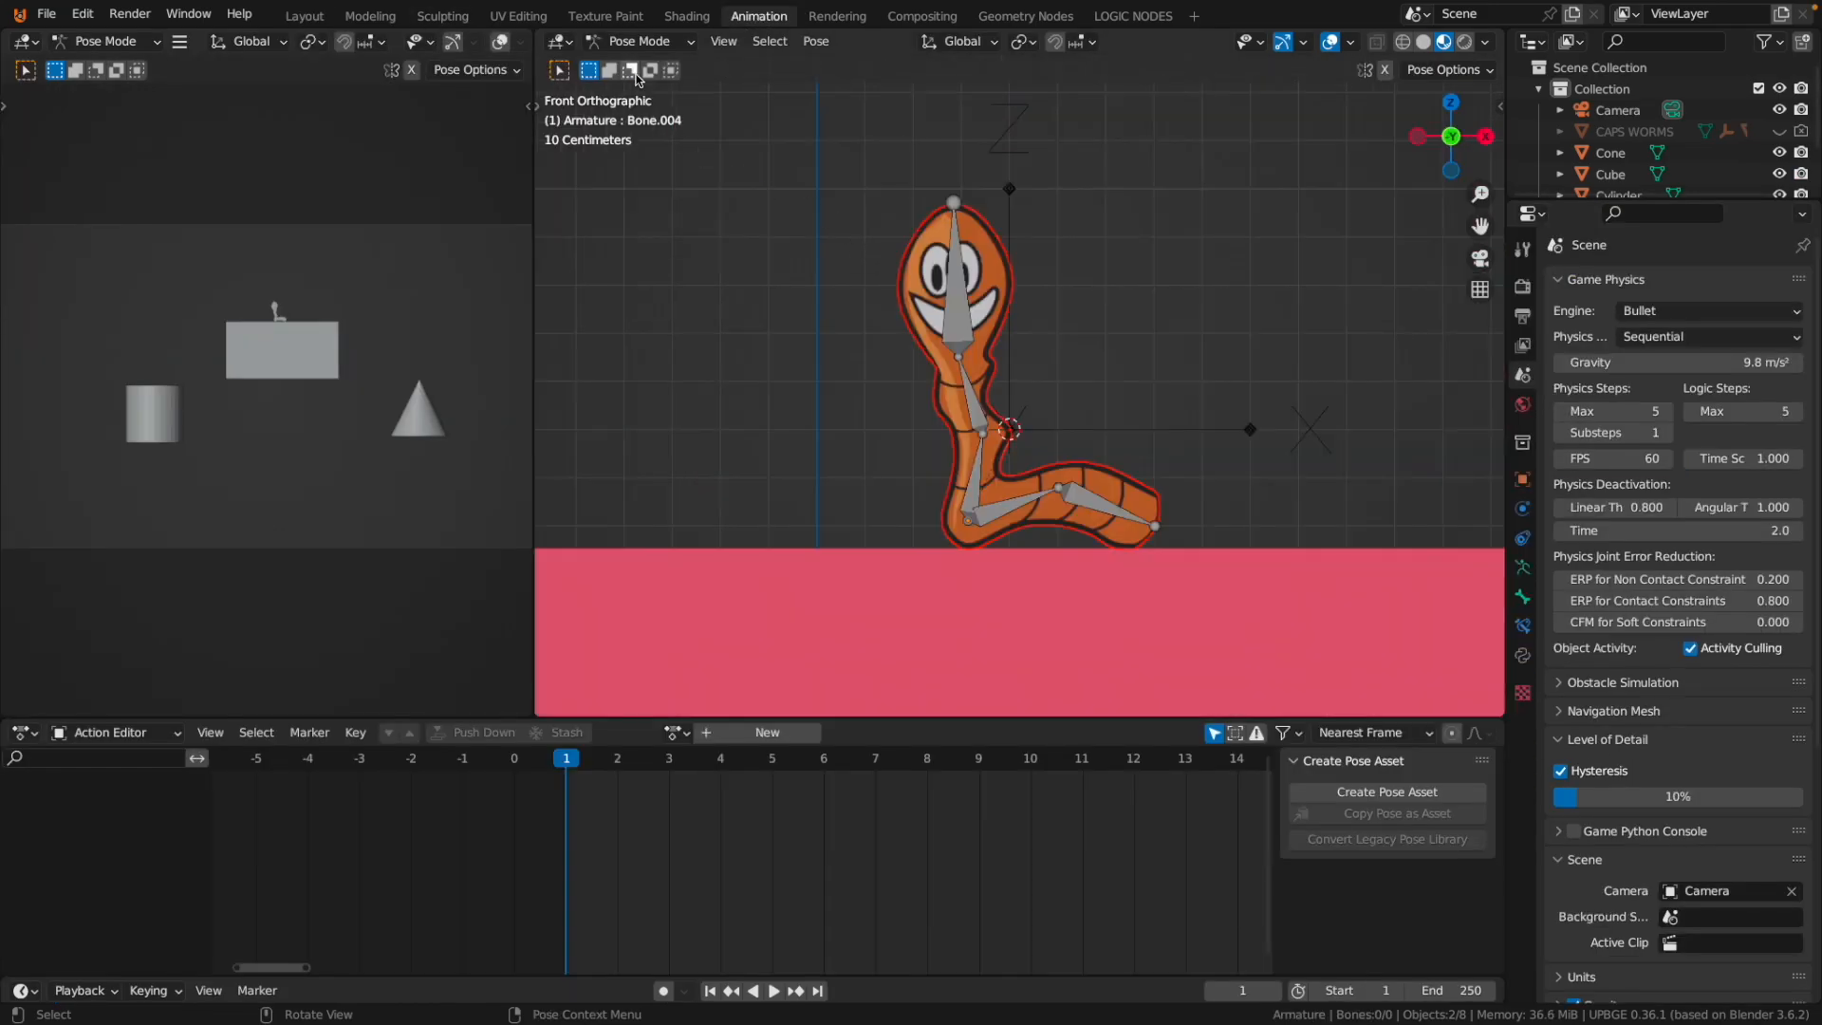
Try rotating the head bone and the neck bone below it to check how the worm mesh deforms.
{"action": "left_click", "coordinate": [957, 308]}
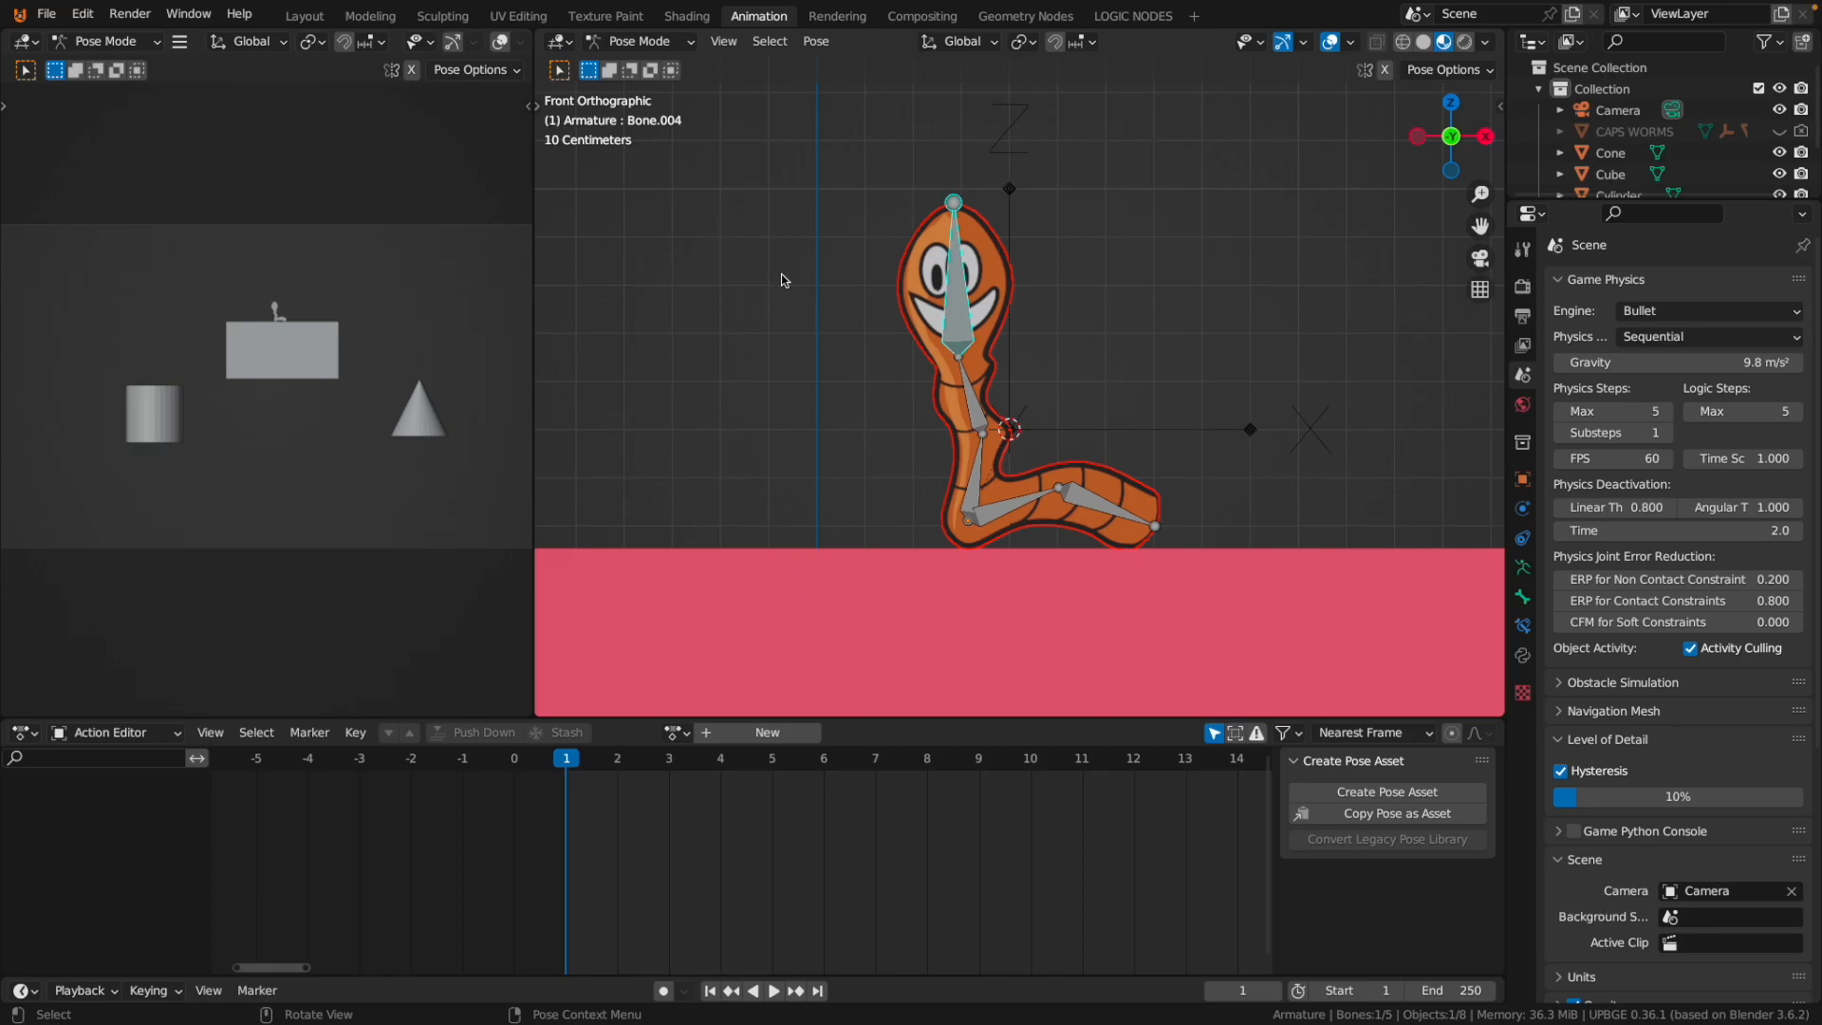
{"action": "key", "text": "r"}
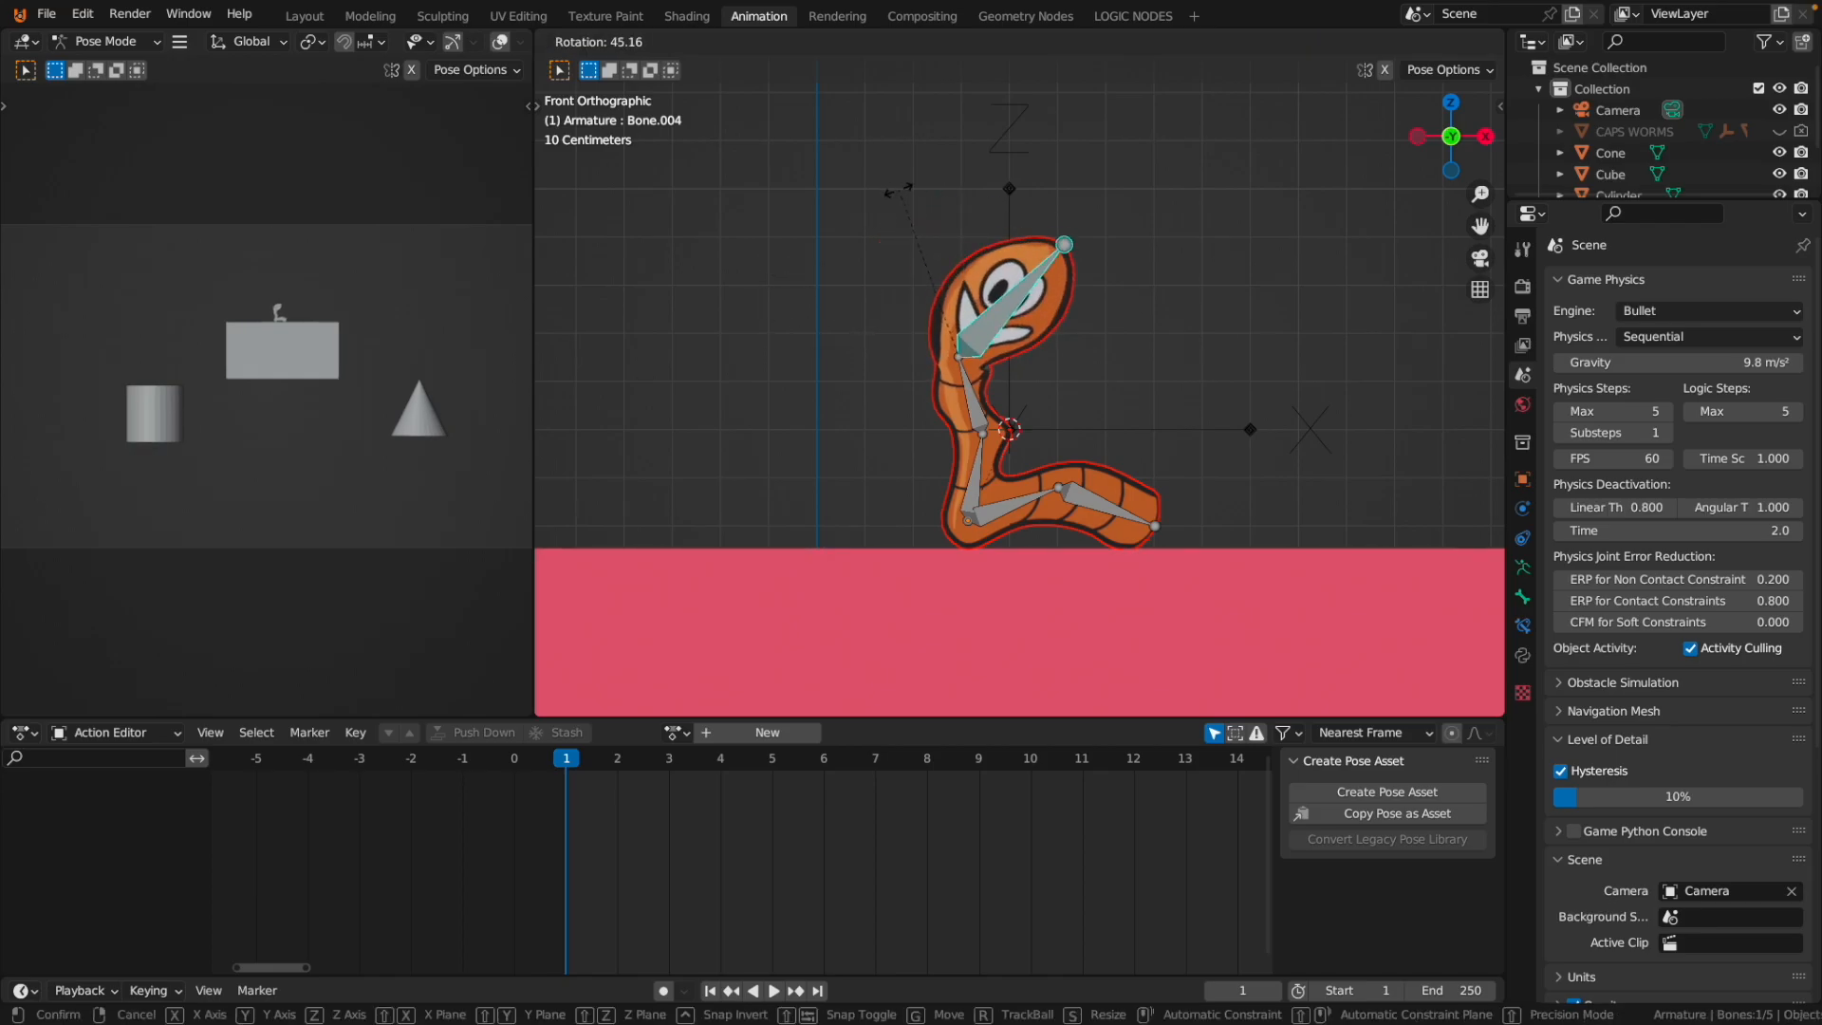
{"action": "right_click", "coordinate": [830, 328]}
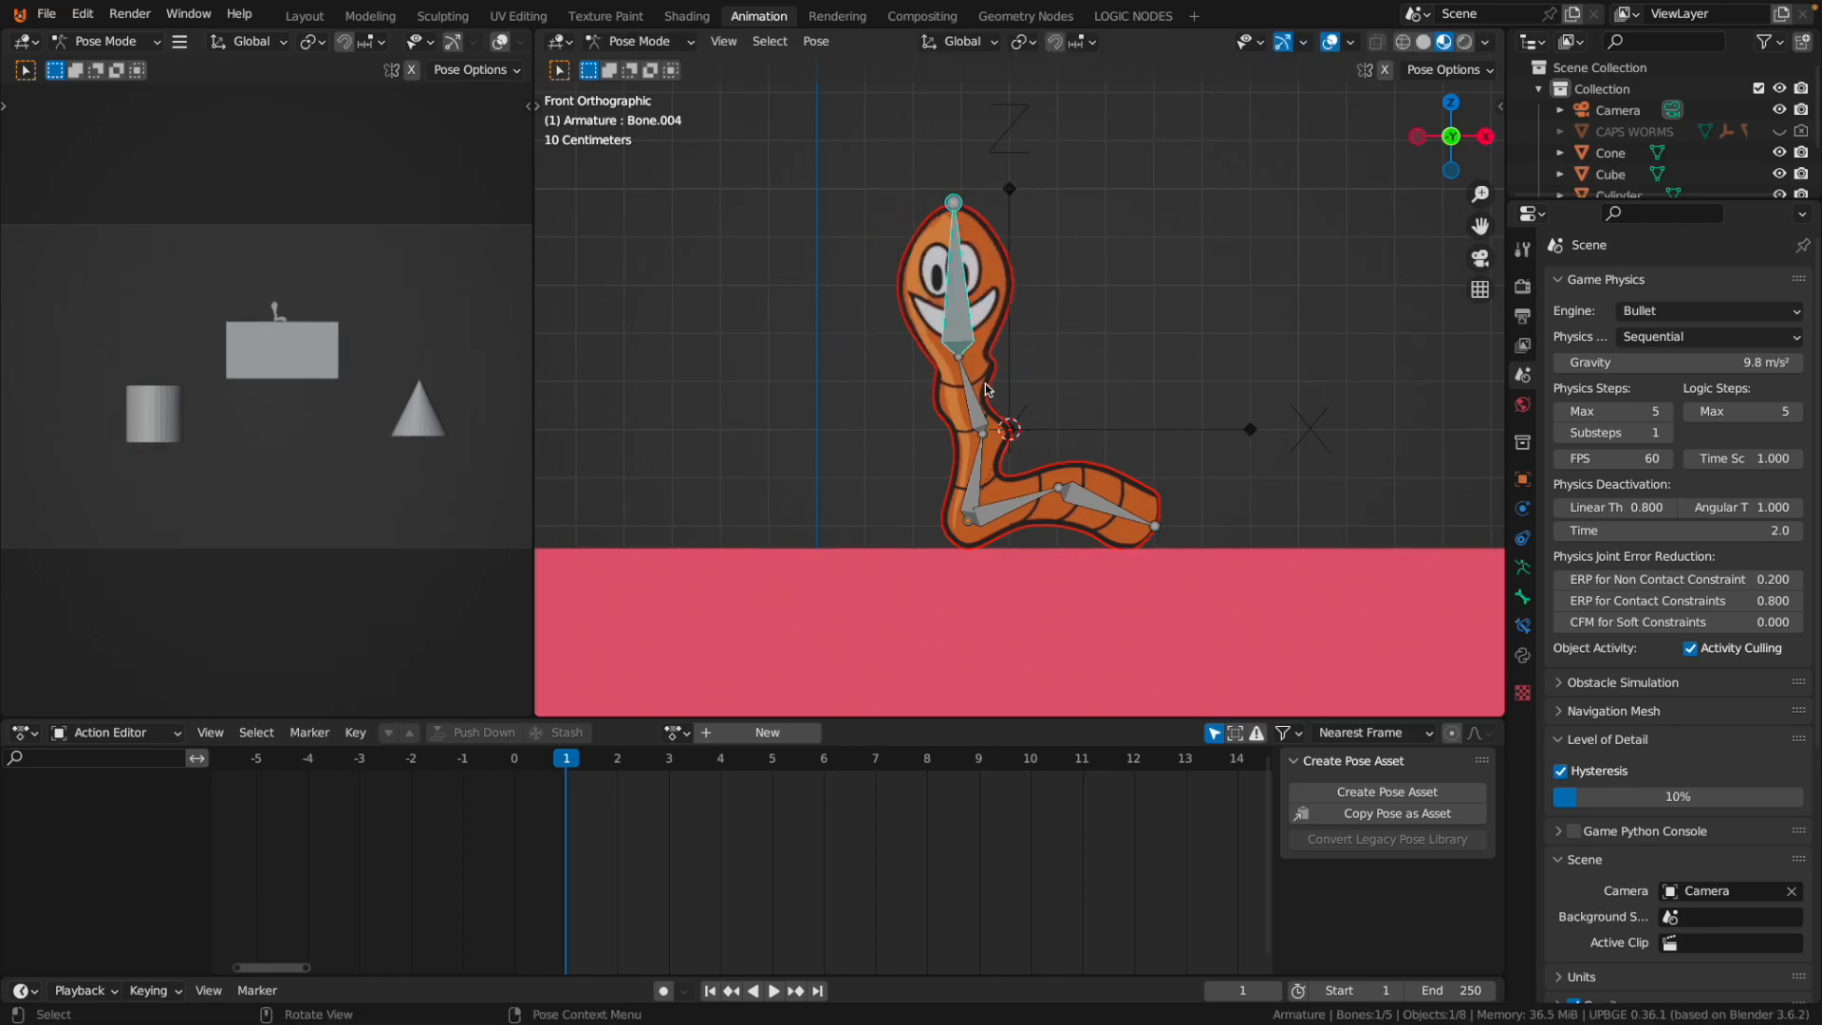
{"action": "left_click", "coordinate": [967, 396]}
{"action": "key", "text": "r"}
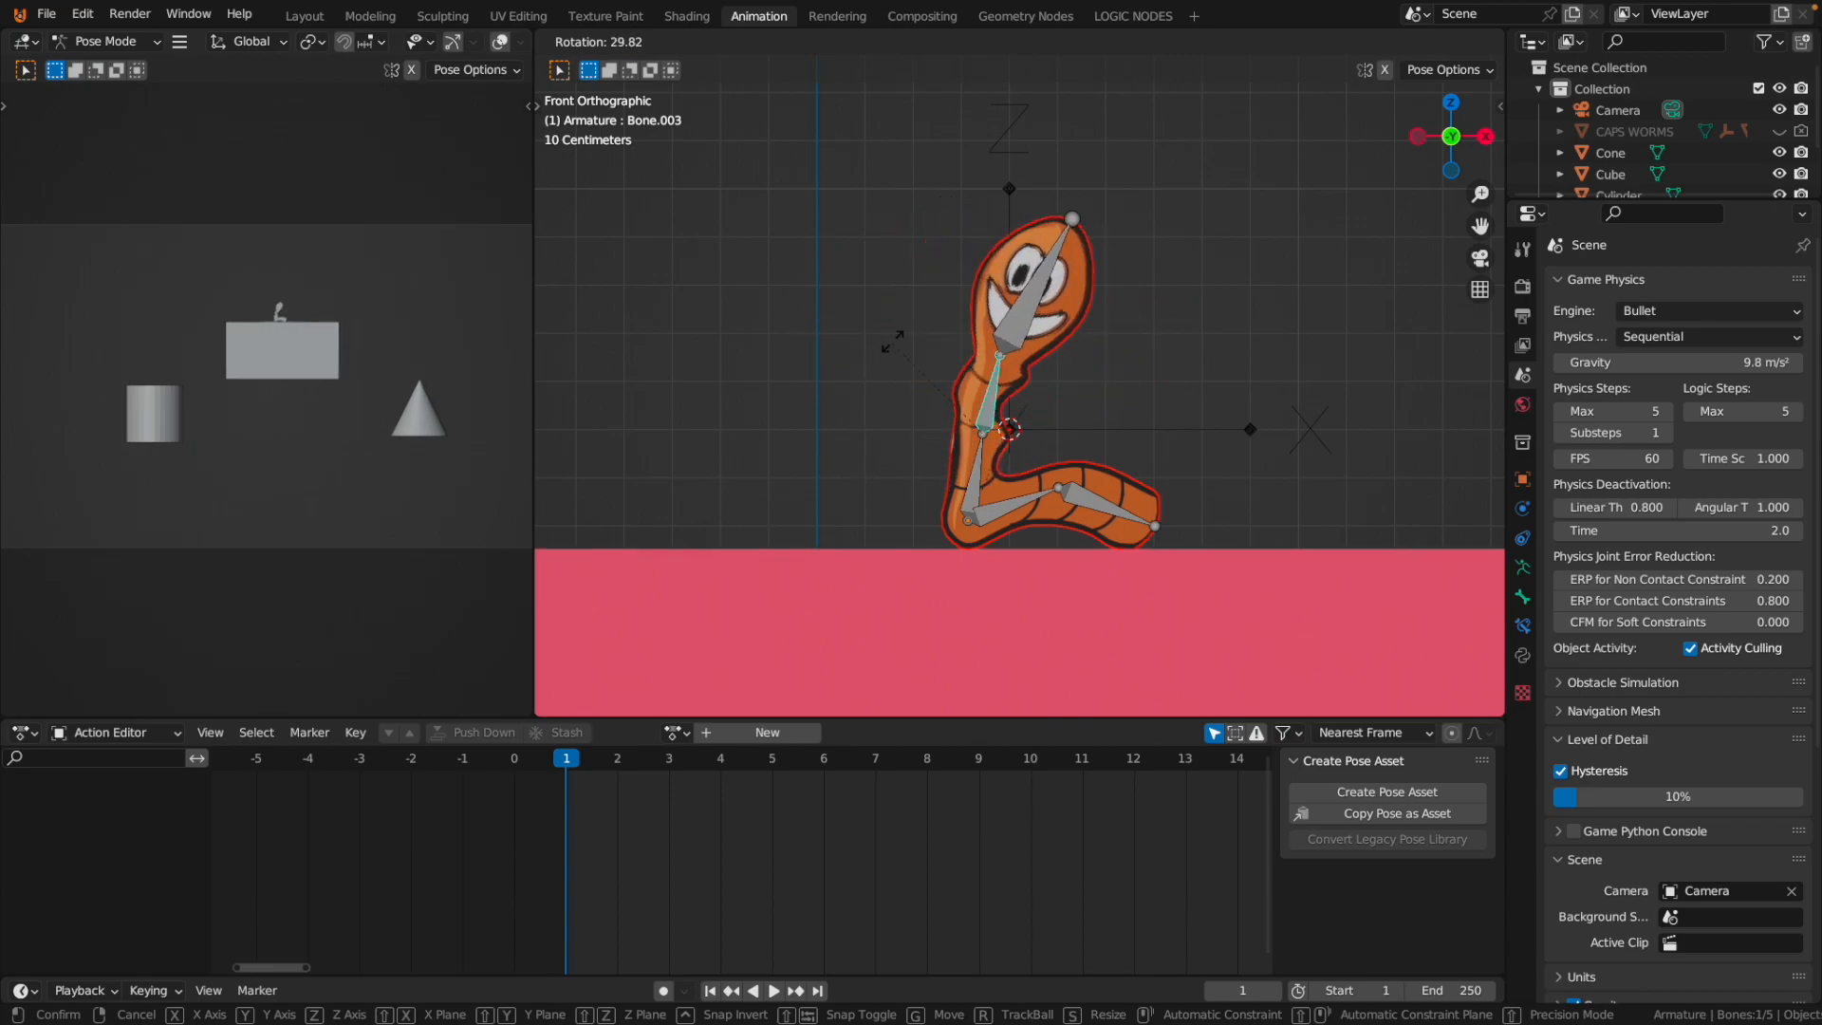
{"action": "left_click", "coordinate": [851, 294]}
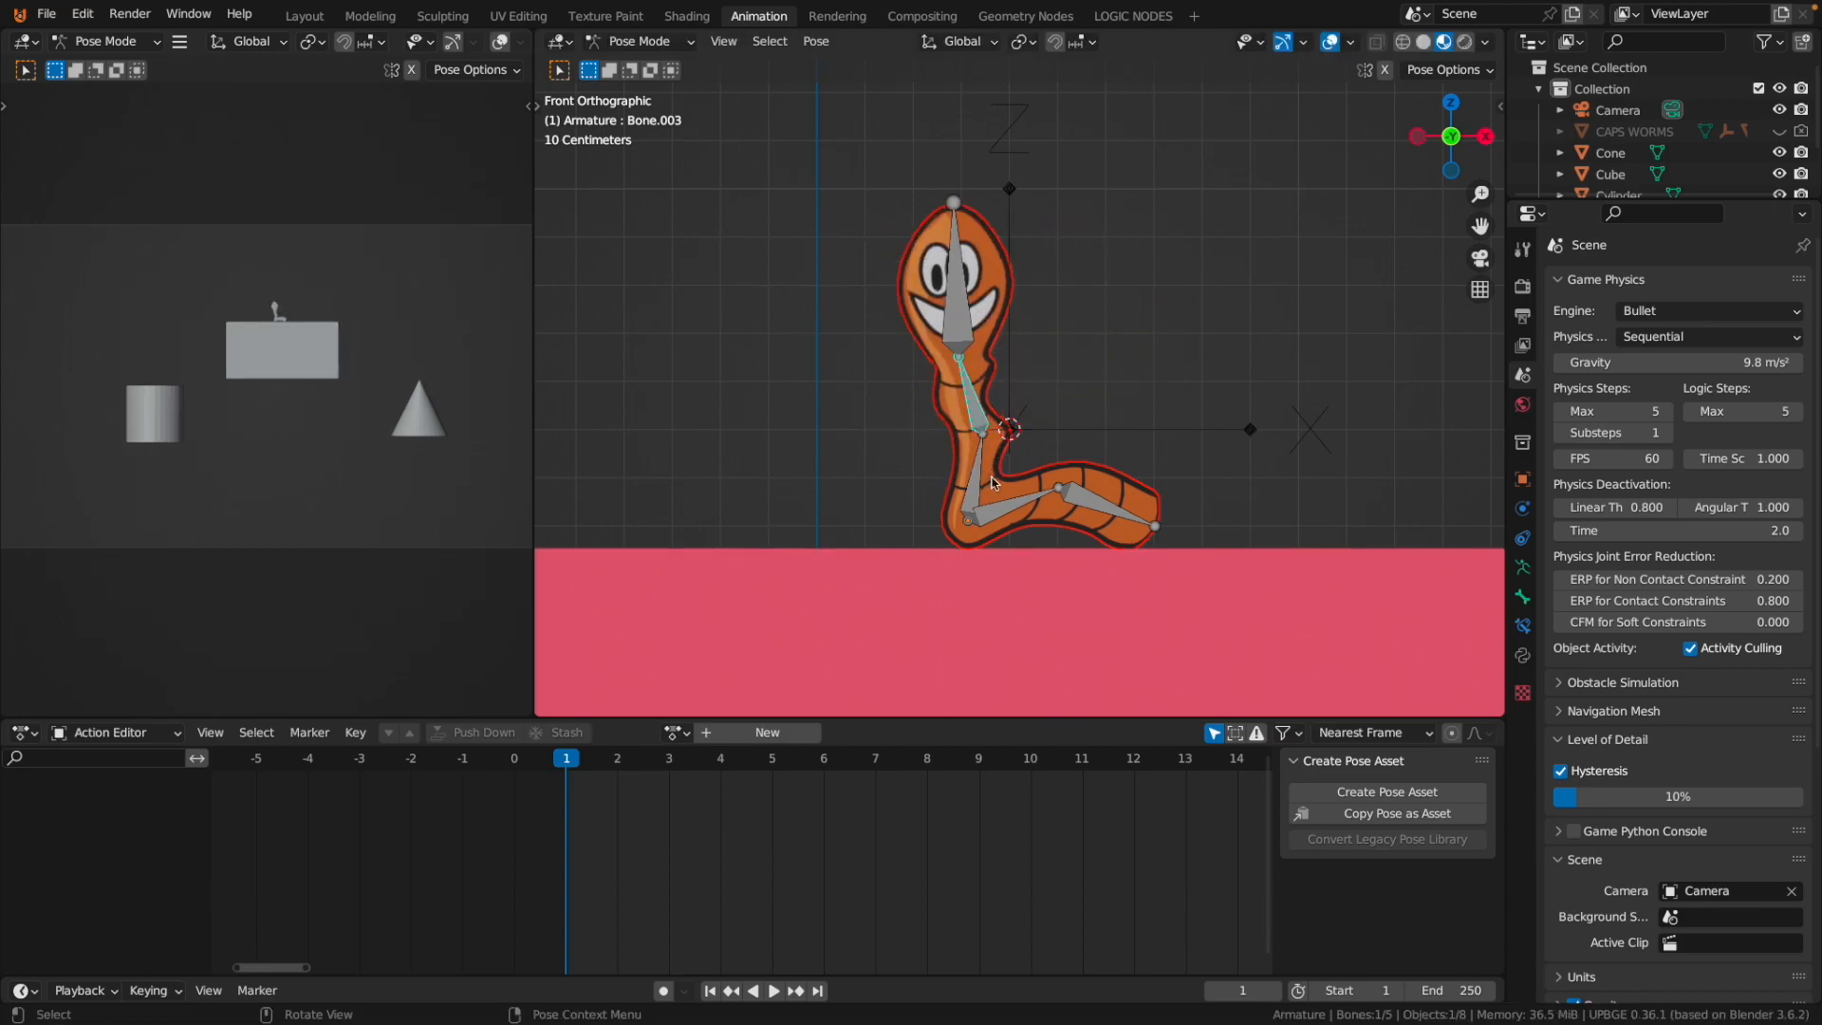
Try rotating the tail bone at the worm's base to check how the lower body deforms.
{"action": "left_click", "coordinate": [993, 509]}
{"action": "key", "text": "r"}
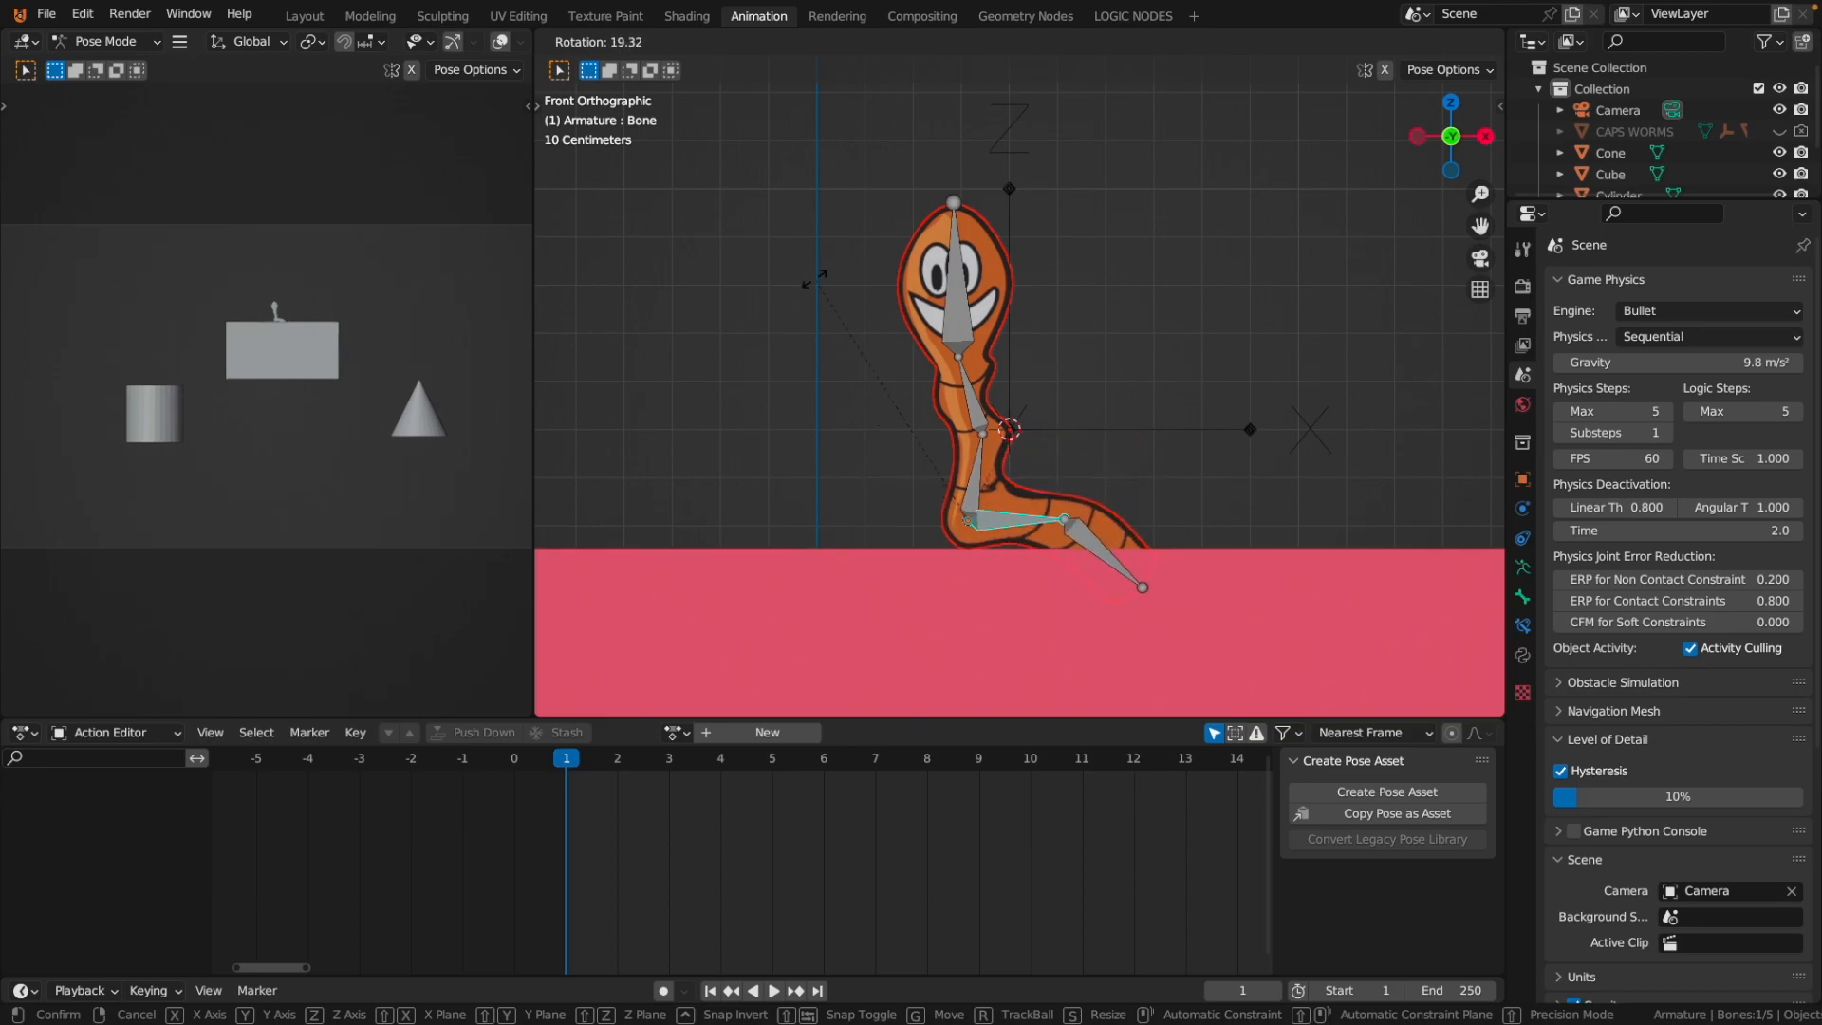
{"action": "left_click", "coordinate": [789, 362]}
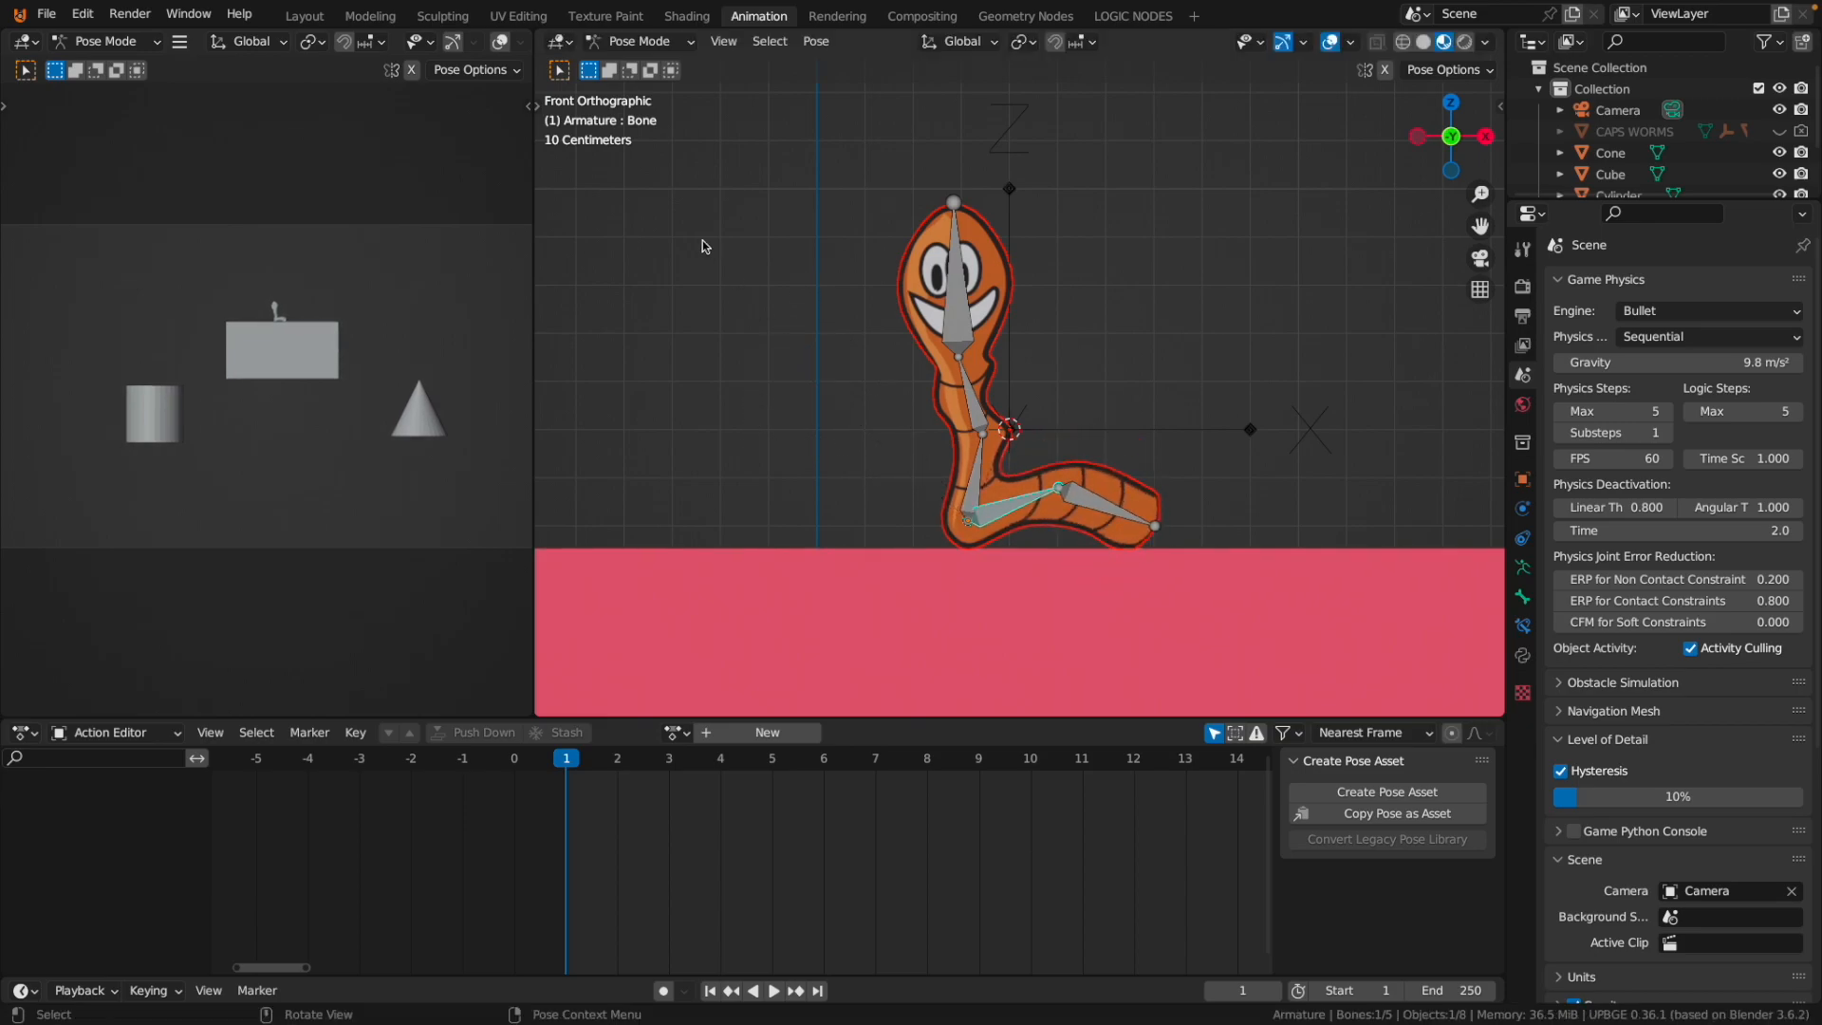
Unhide the CAPS WORMS collision box and try moving it in the Layout workspace to check that the rig follows.
{"action": "left_click", "coordinate": [1780, 131]}
{"action": "left_click", "coordinate": [1044, 329]}
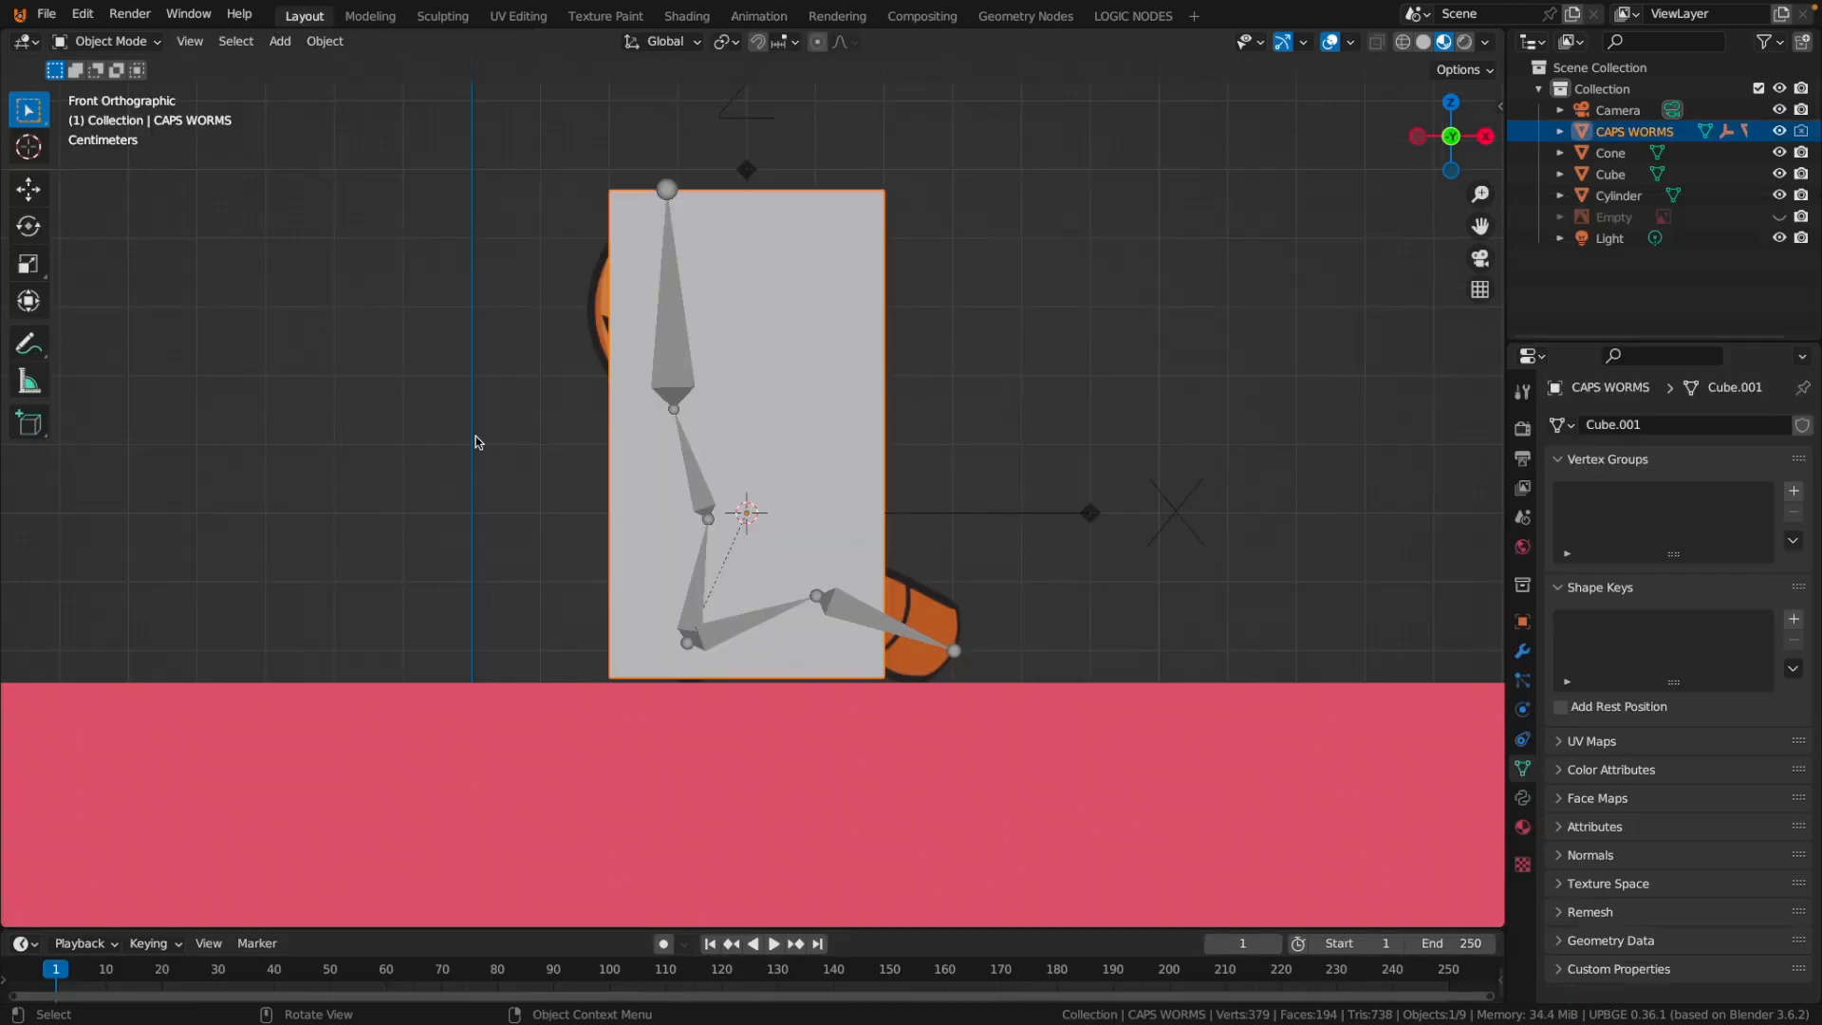
{"action": "key", "text": "g"}
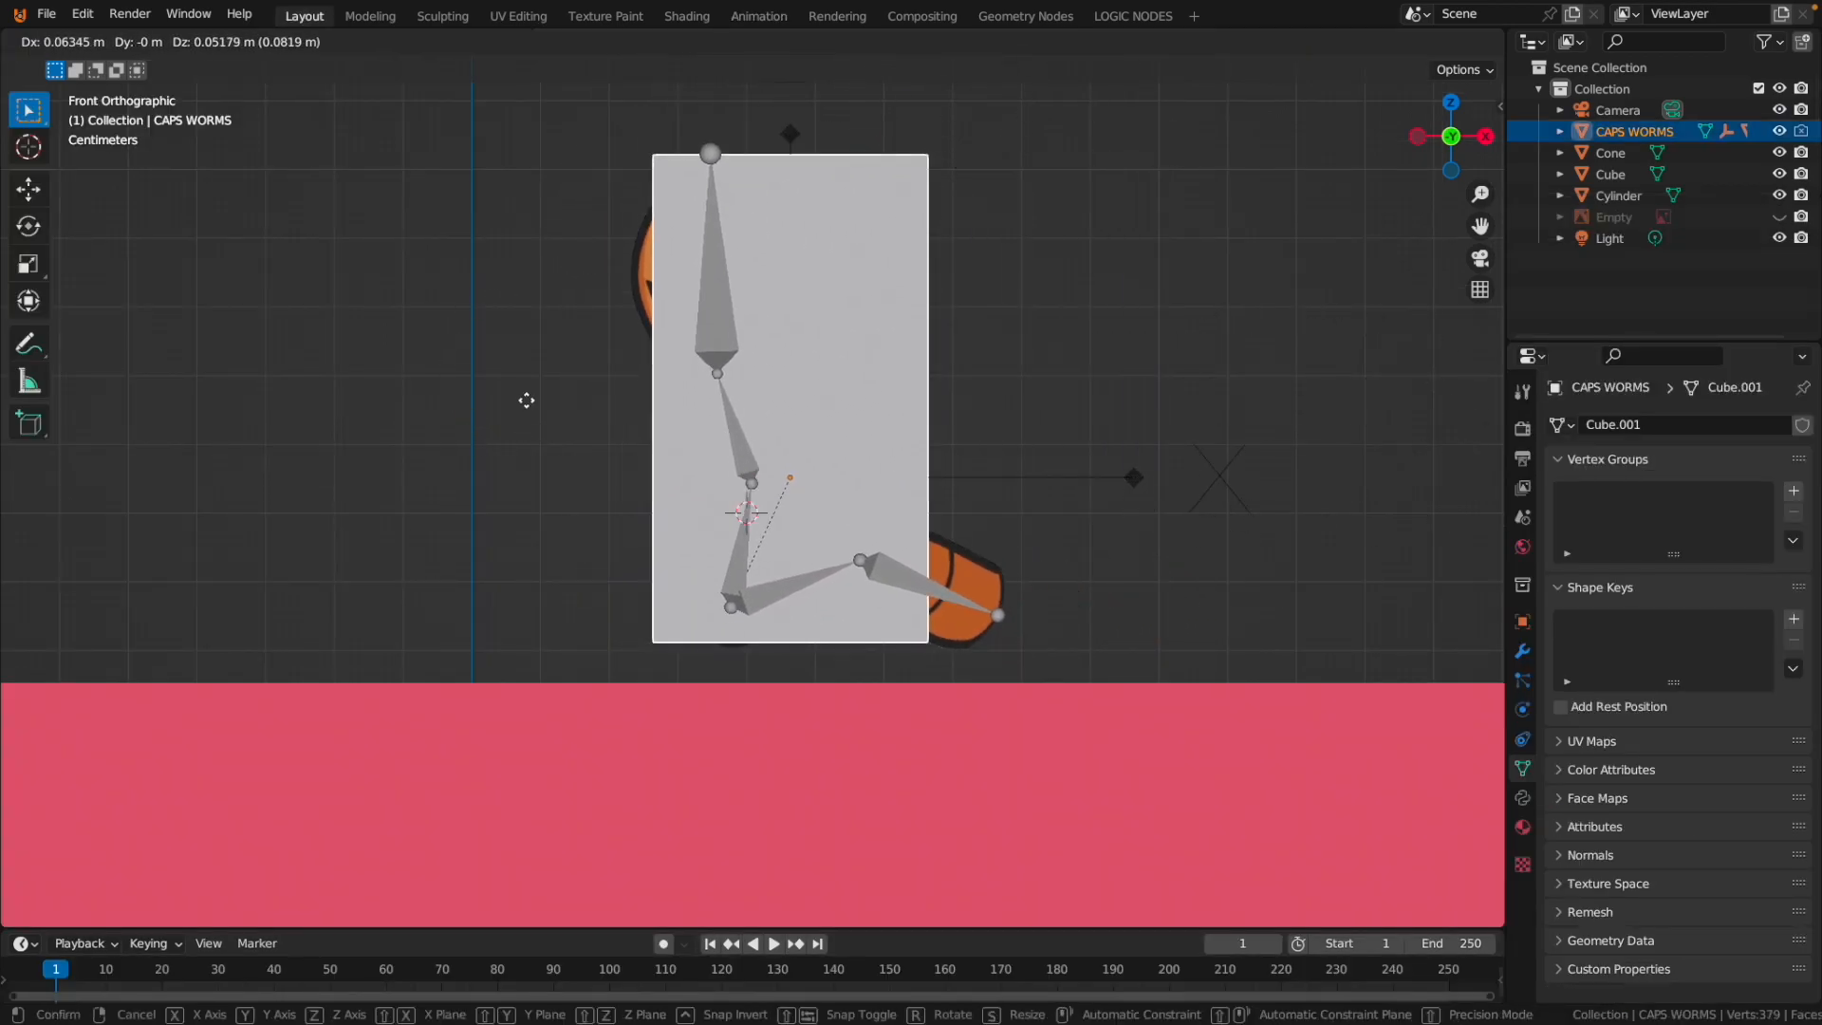
{"action": "right_click", "coordinate": [532, 406]}
Select the ORIENTATION empty, the armature and the worm mesh in turn to review the character's hierarchy.
{"action": "left_click", "coordinate": [1071, 513]}
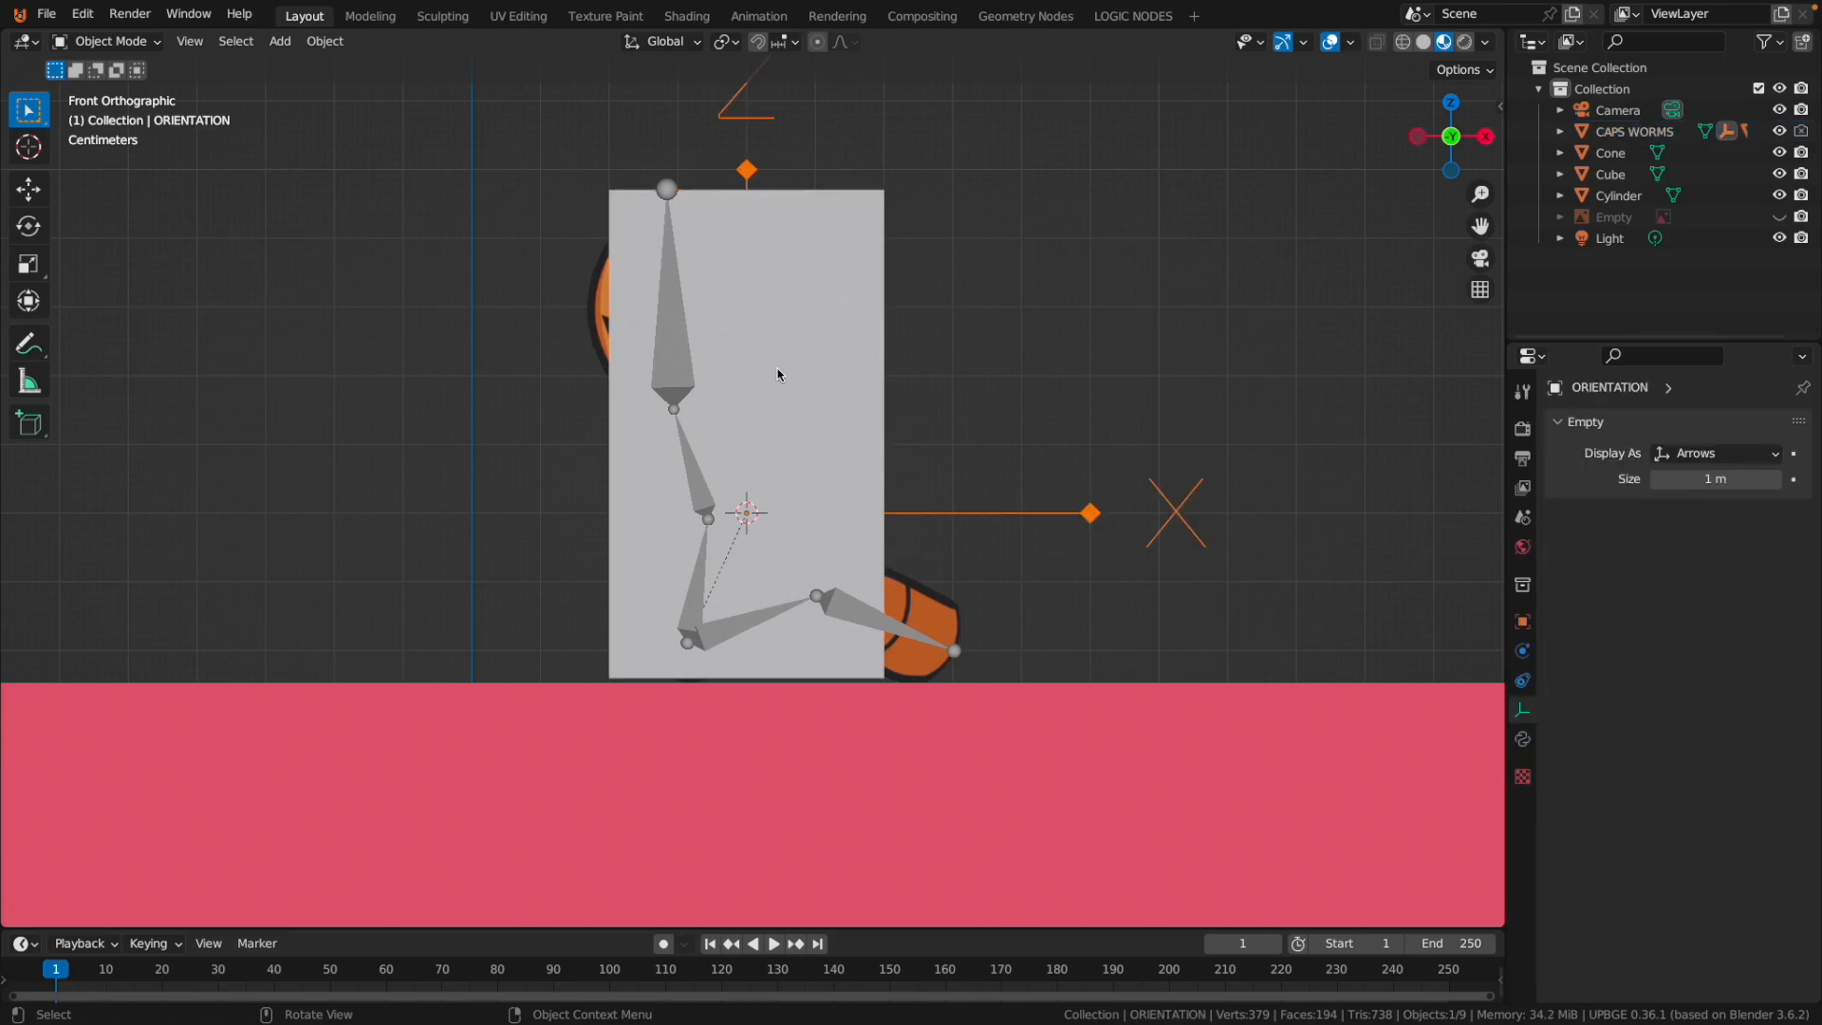
{"action": "left_click", "coordinate": [676, 370]}
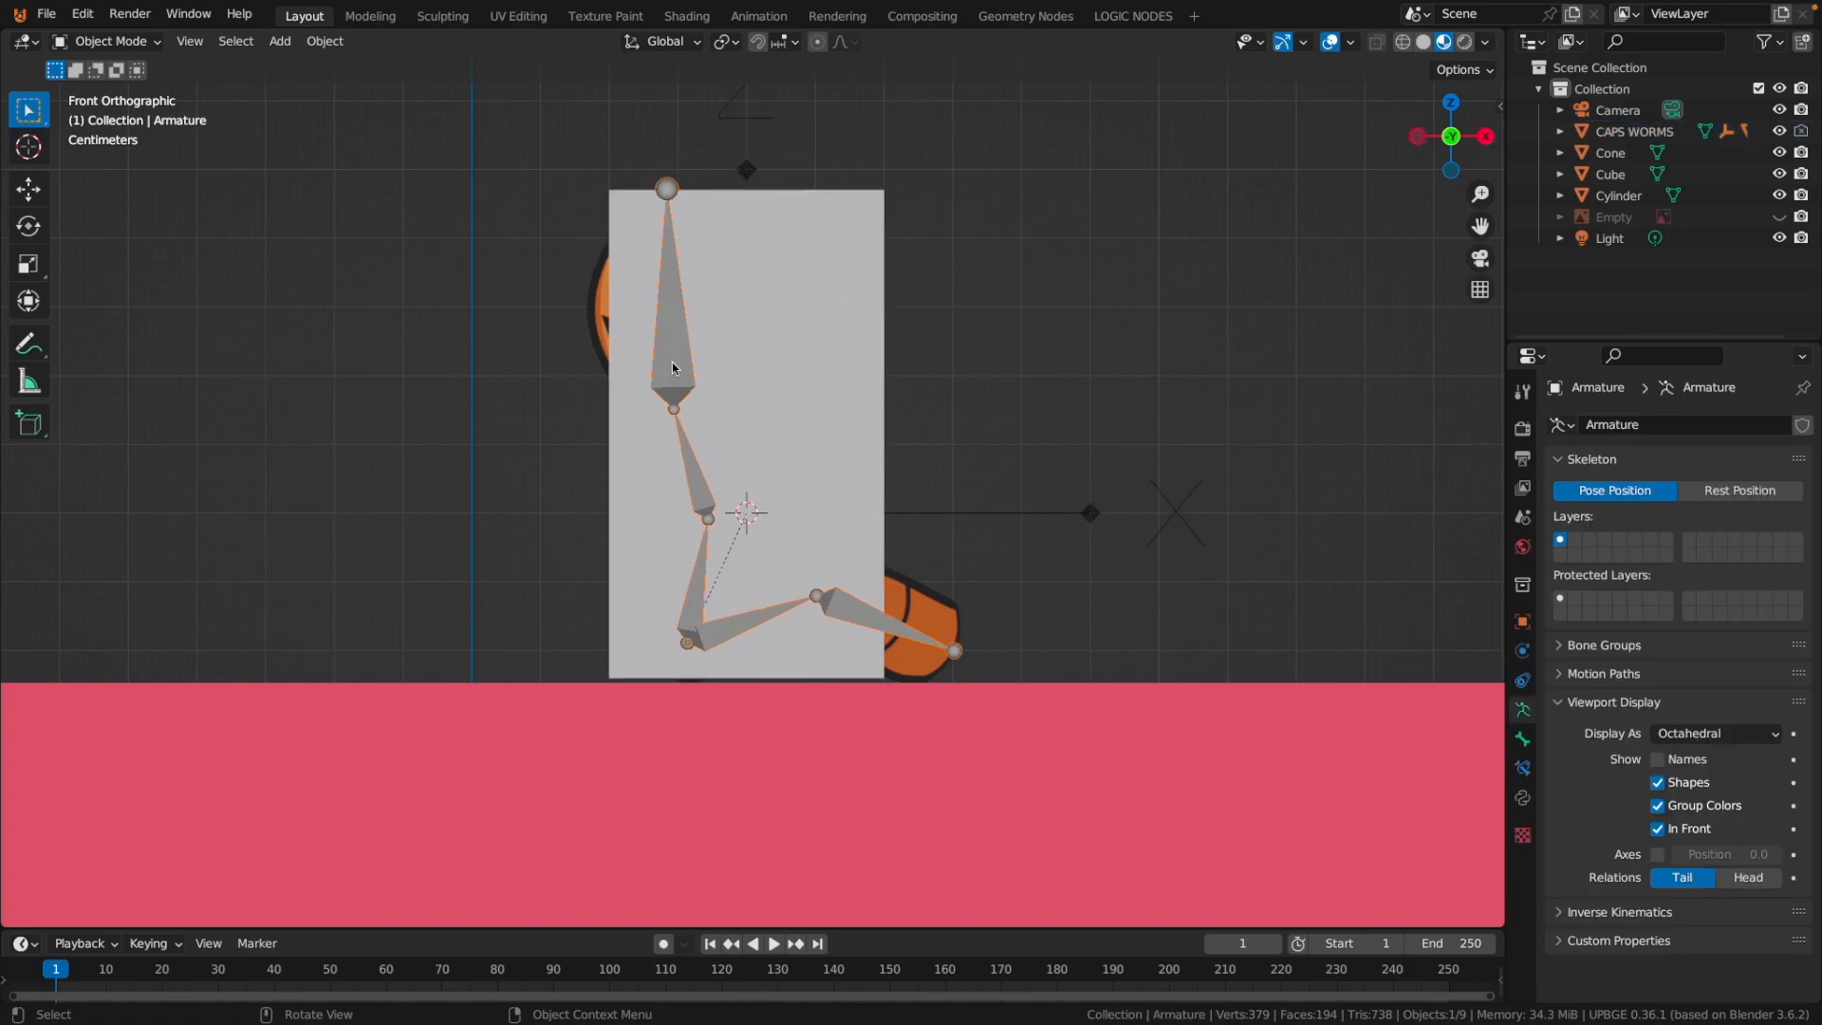
{"action": "left_click", "coordinate": [598, 303]}
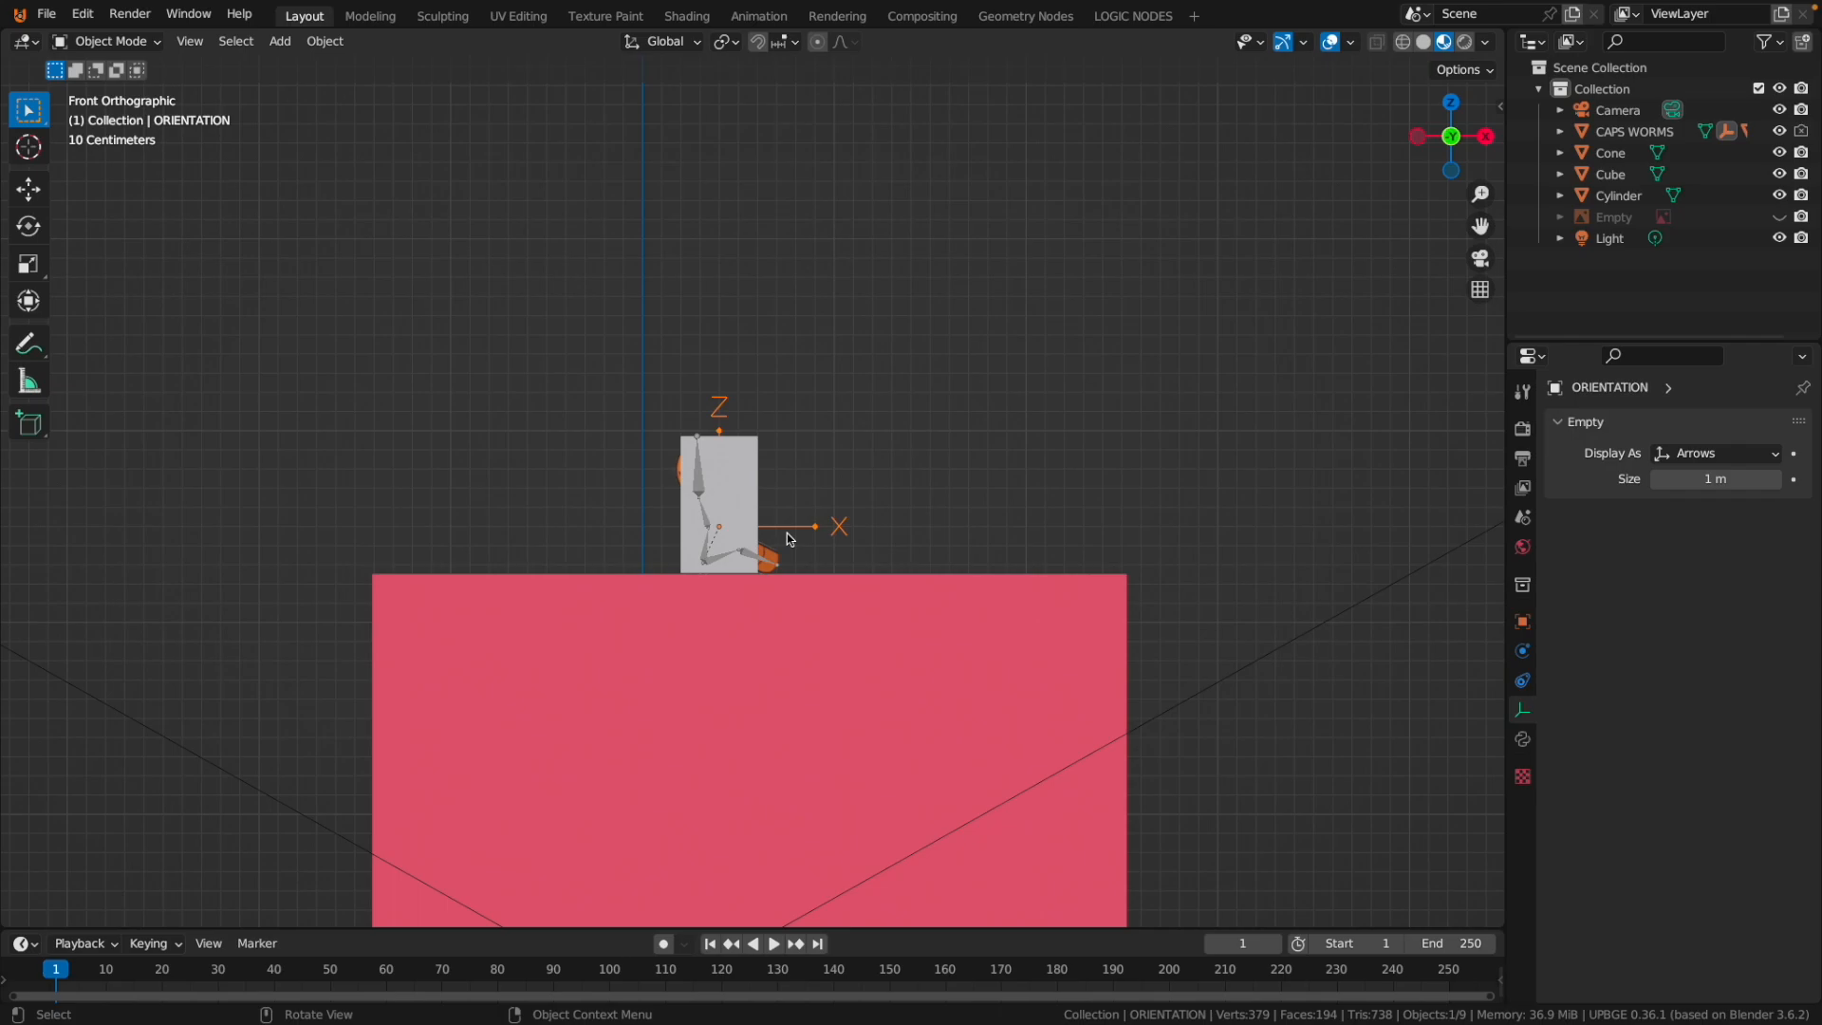
Insert a Rotation keyframe for the ORIENTATION empty at frame 1.
{"action": "left_click", "coordinate": [798, 527]}
{"action": "left_click", "coordinate": [792, 532]}
{"action": "key", "text": "i"}
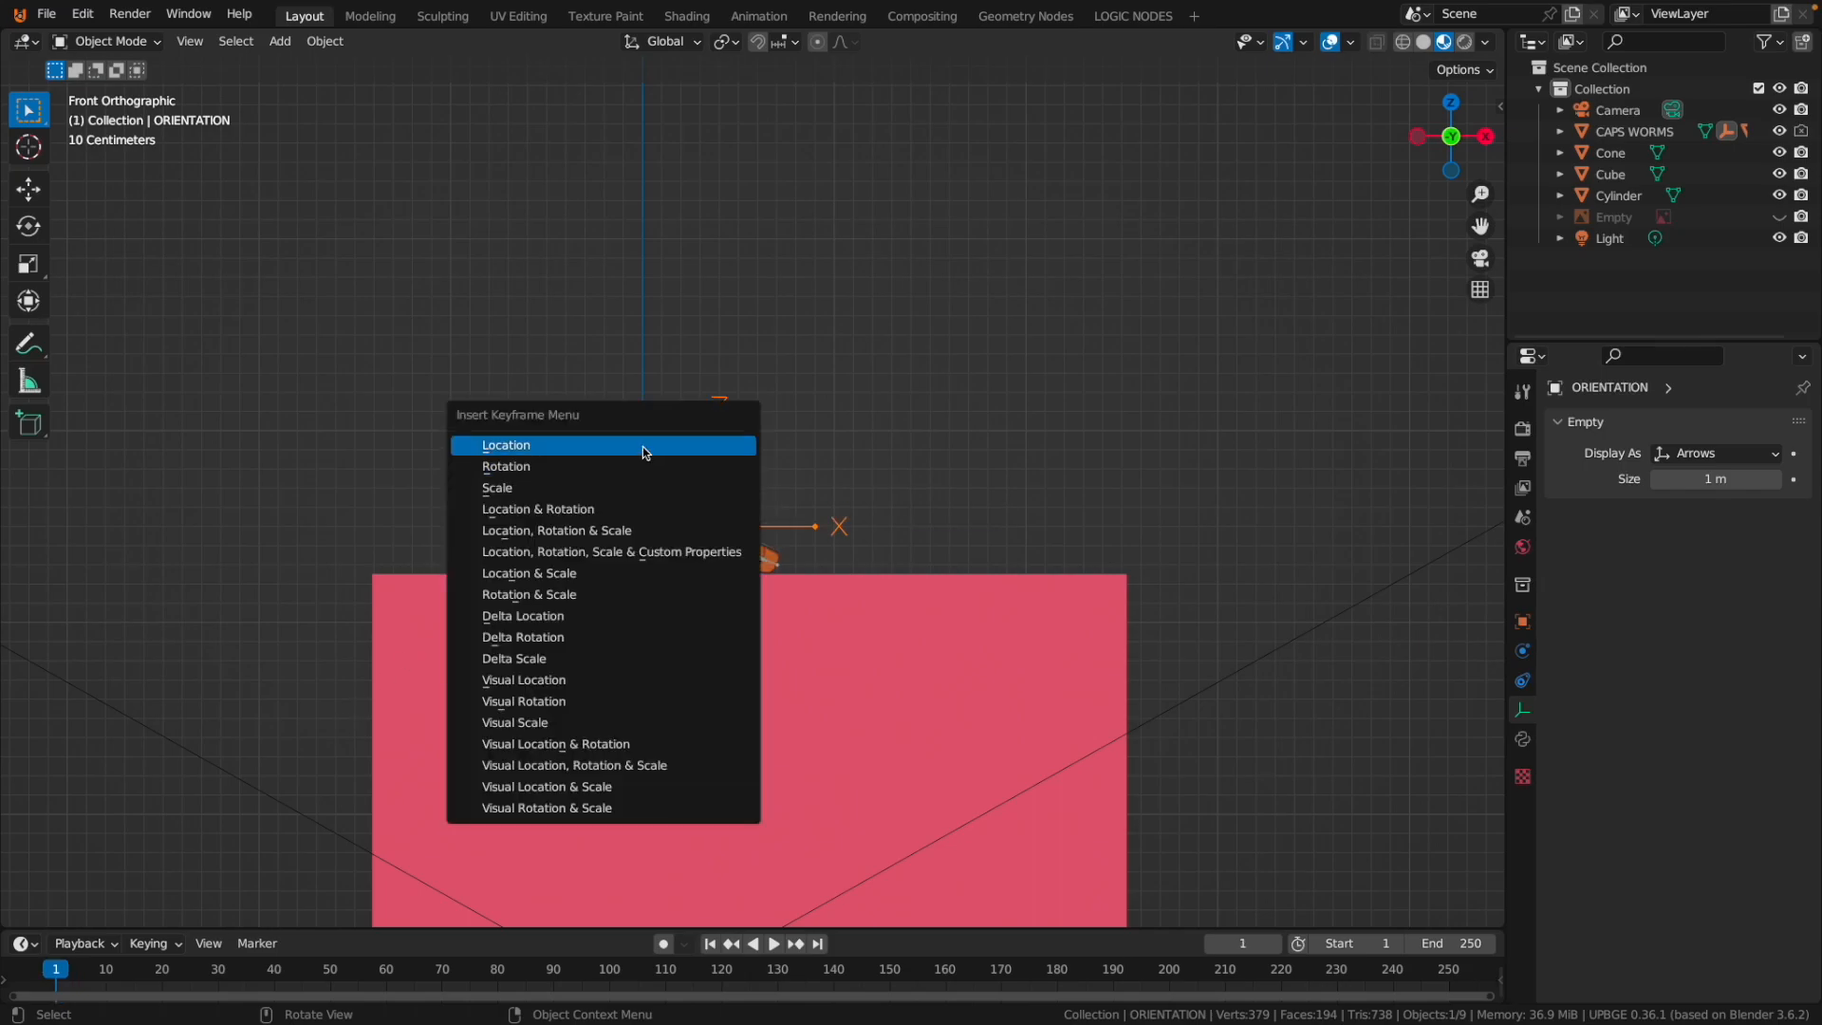
{"action": "left_click", "coordinate": [607, 468]}
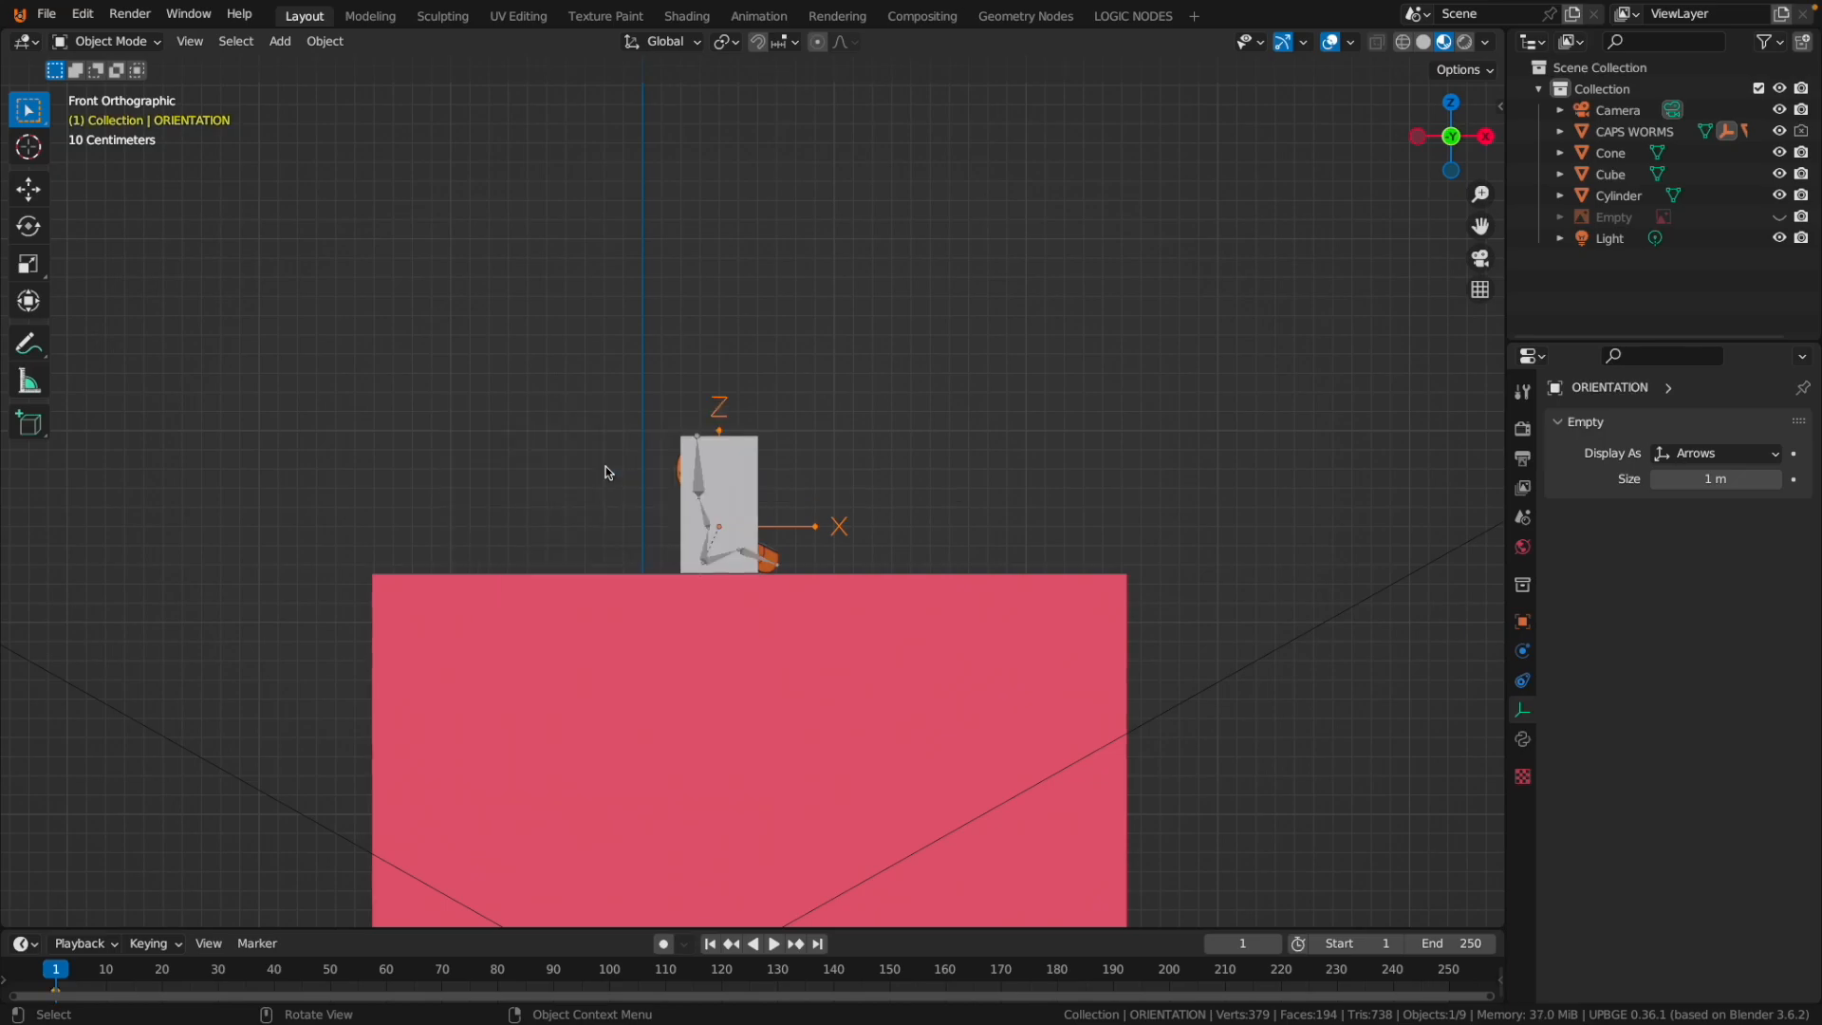
At frame 2, rotate the ORIENTATION empty by -180° in top view and insert a Rotation keyframe.
{"action": "key", "text": "KP_7"}
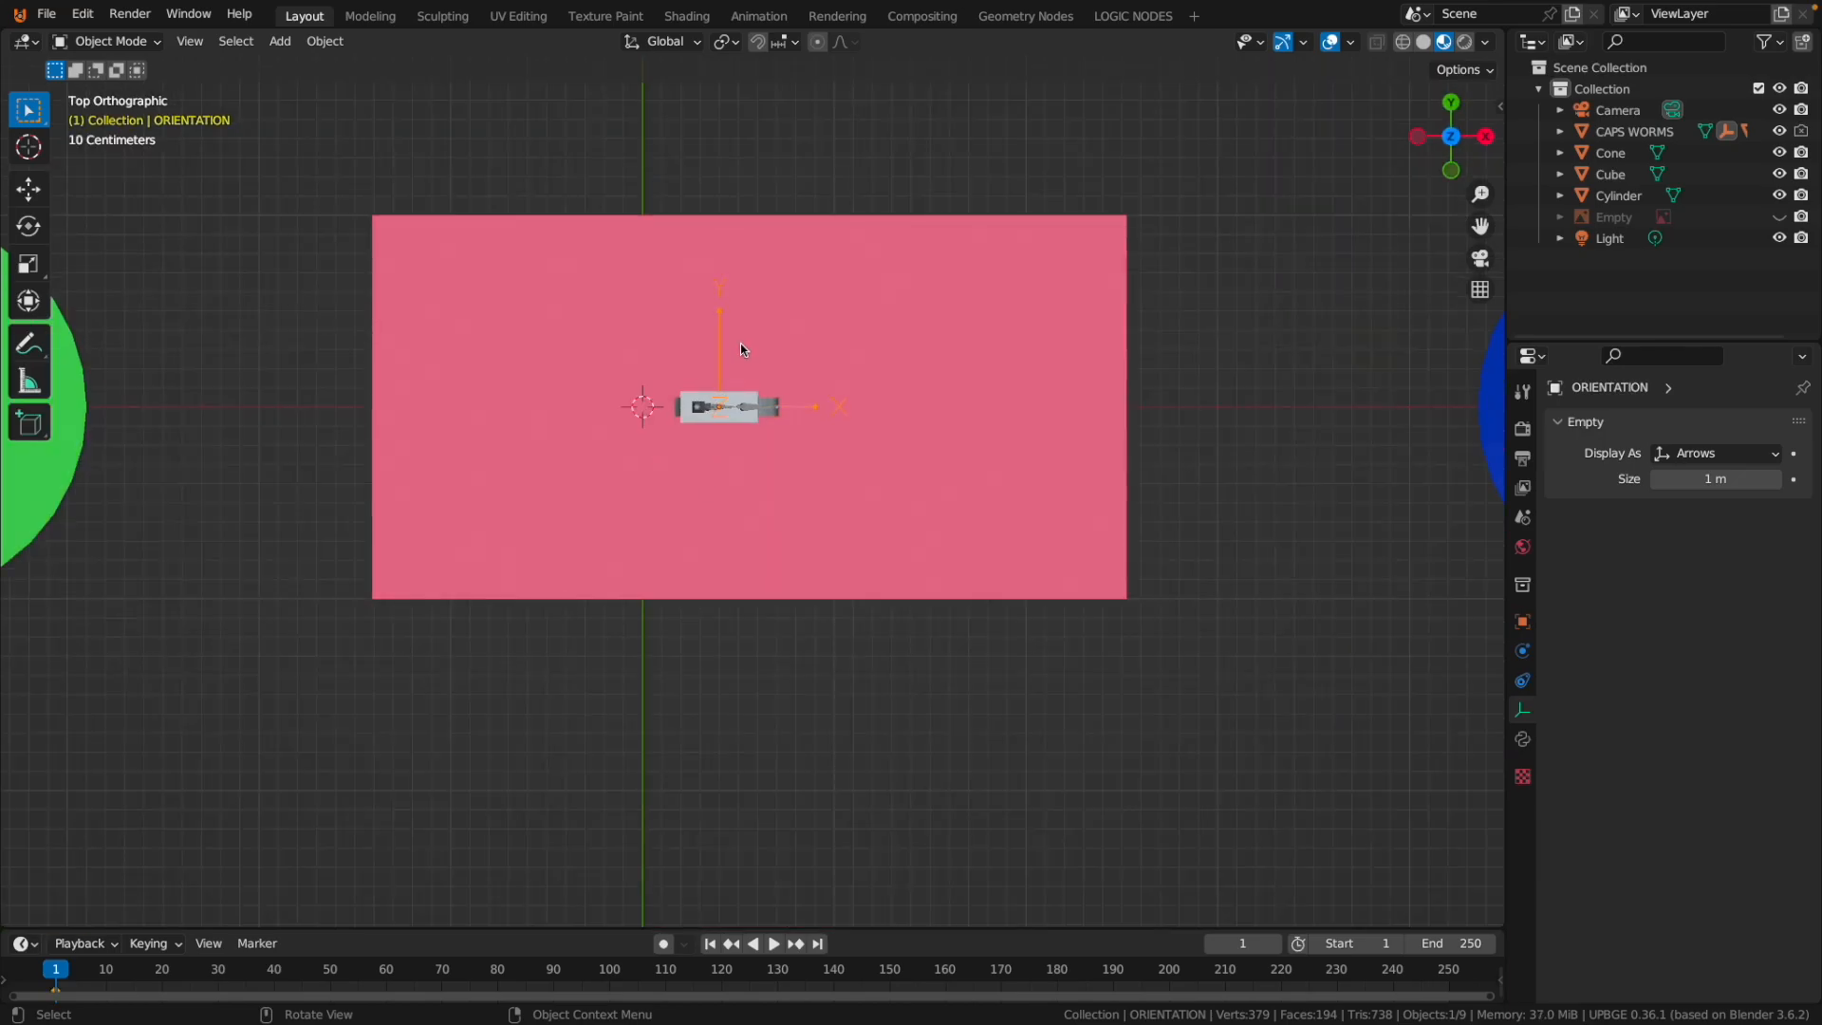
{"action": "scroll", "coordinate": [742, 348], "scroll_direction": "up", "scroll_amount": 5}
{"action": "key", "text": "r"}
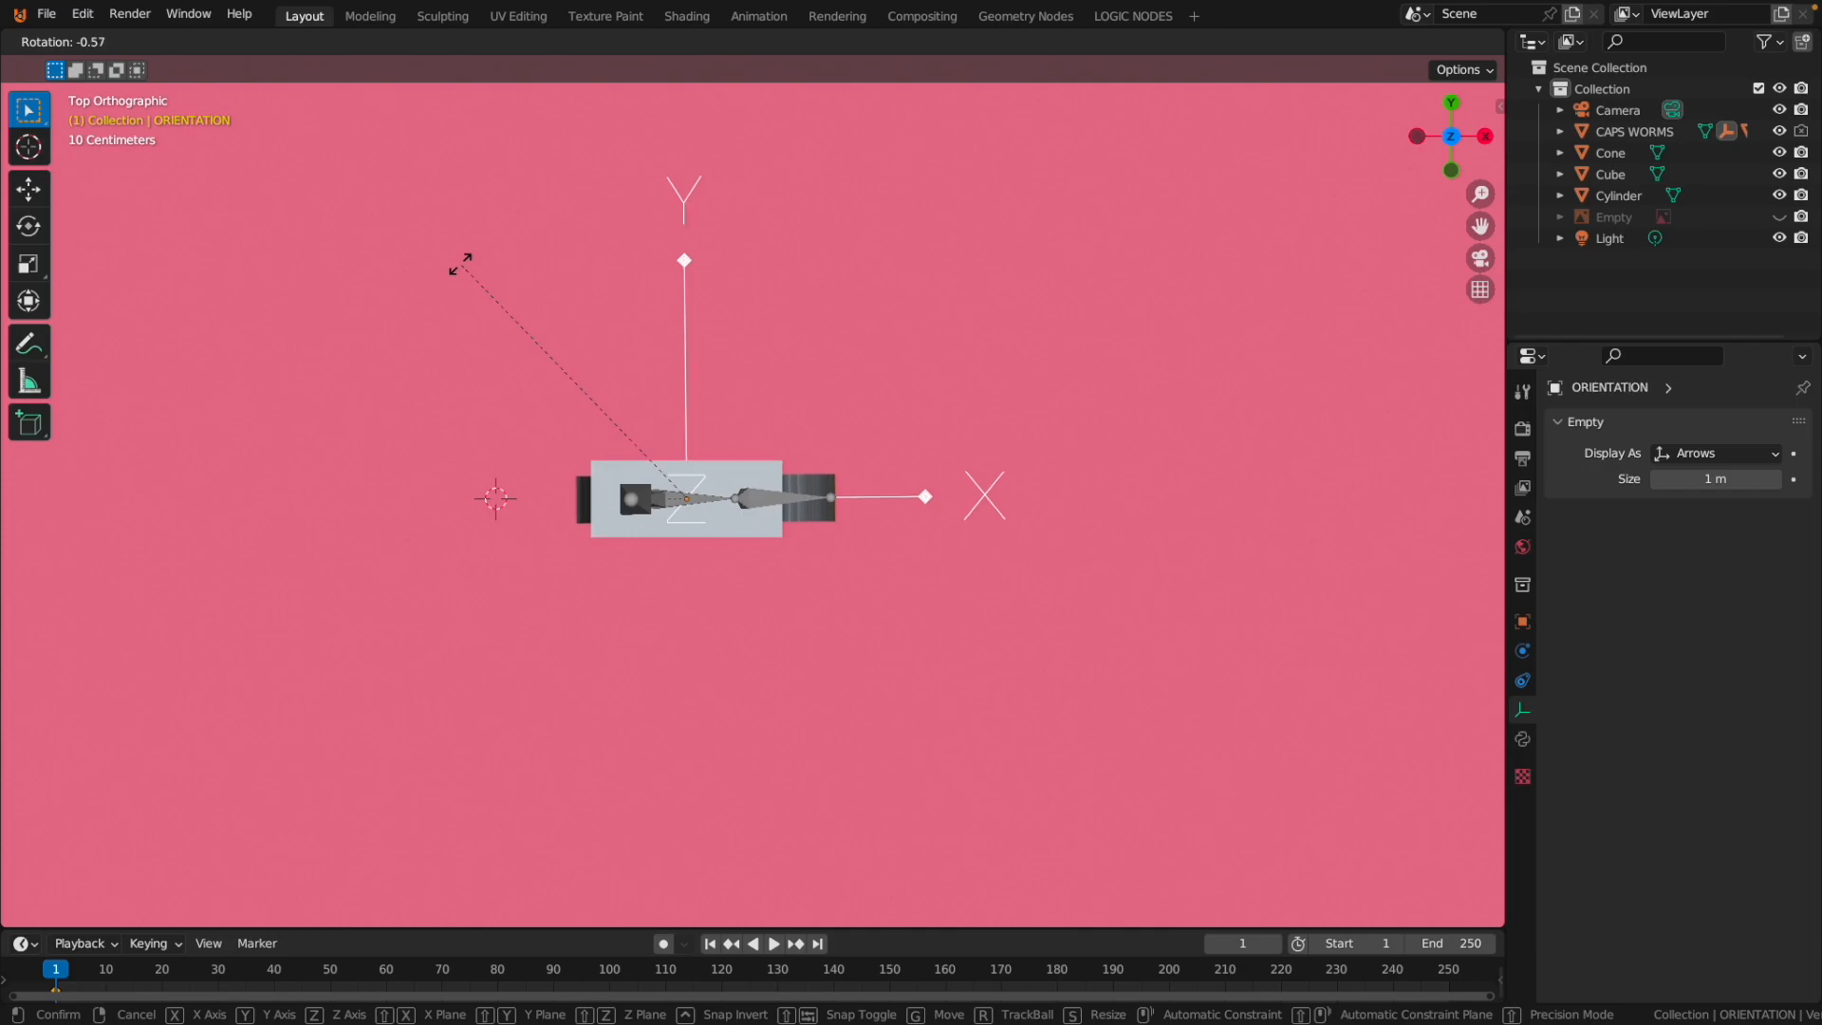
{"action": "right_click", "coordinate": [391, 306]}
{"action": "key", "text": "Right"}
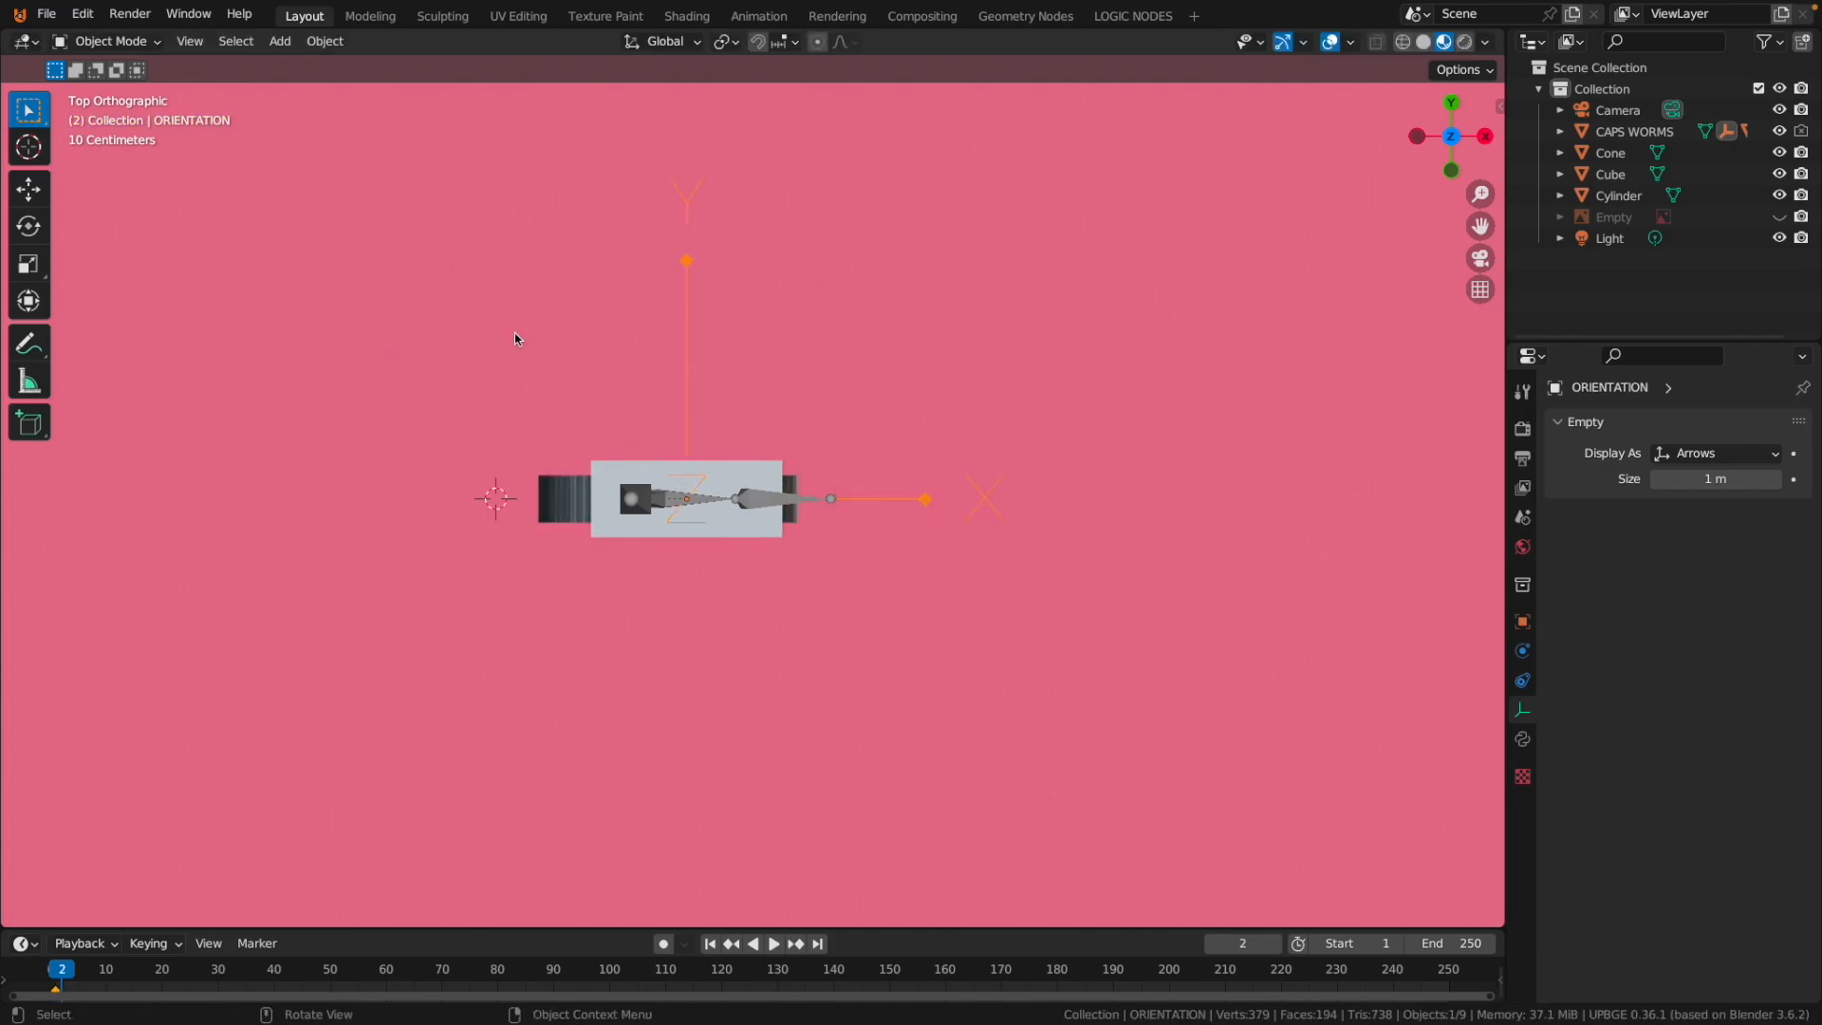
{"action": "key", "text": "r"}
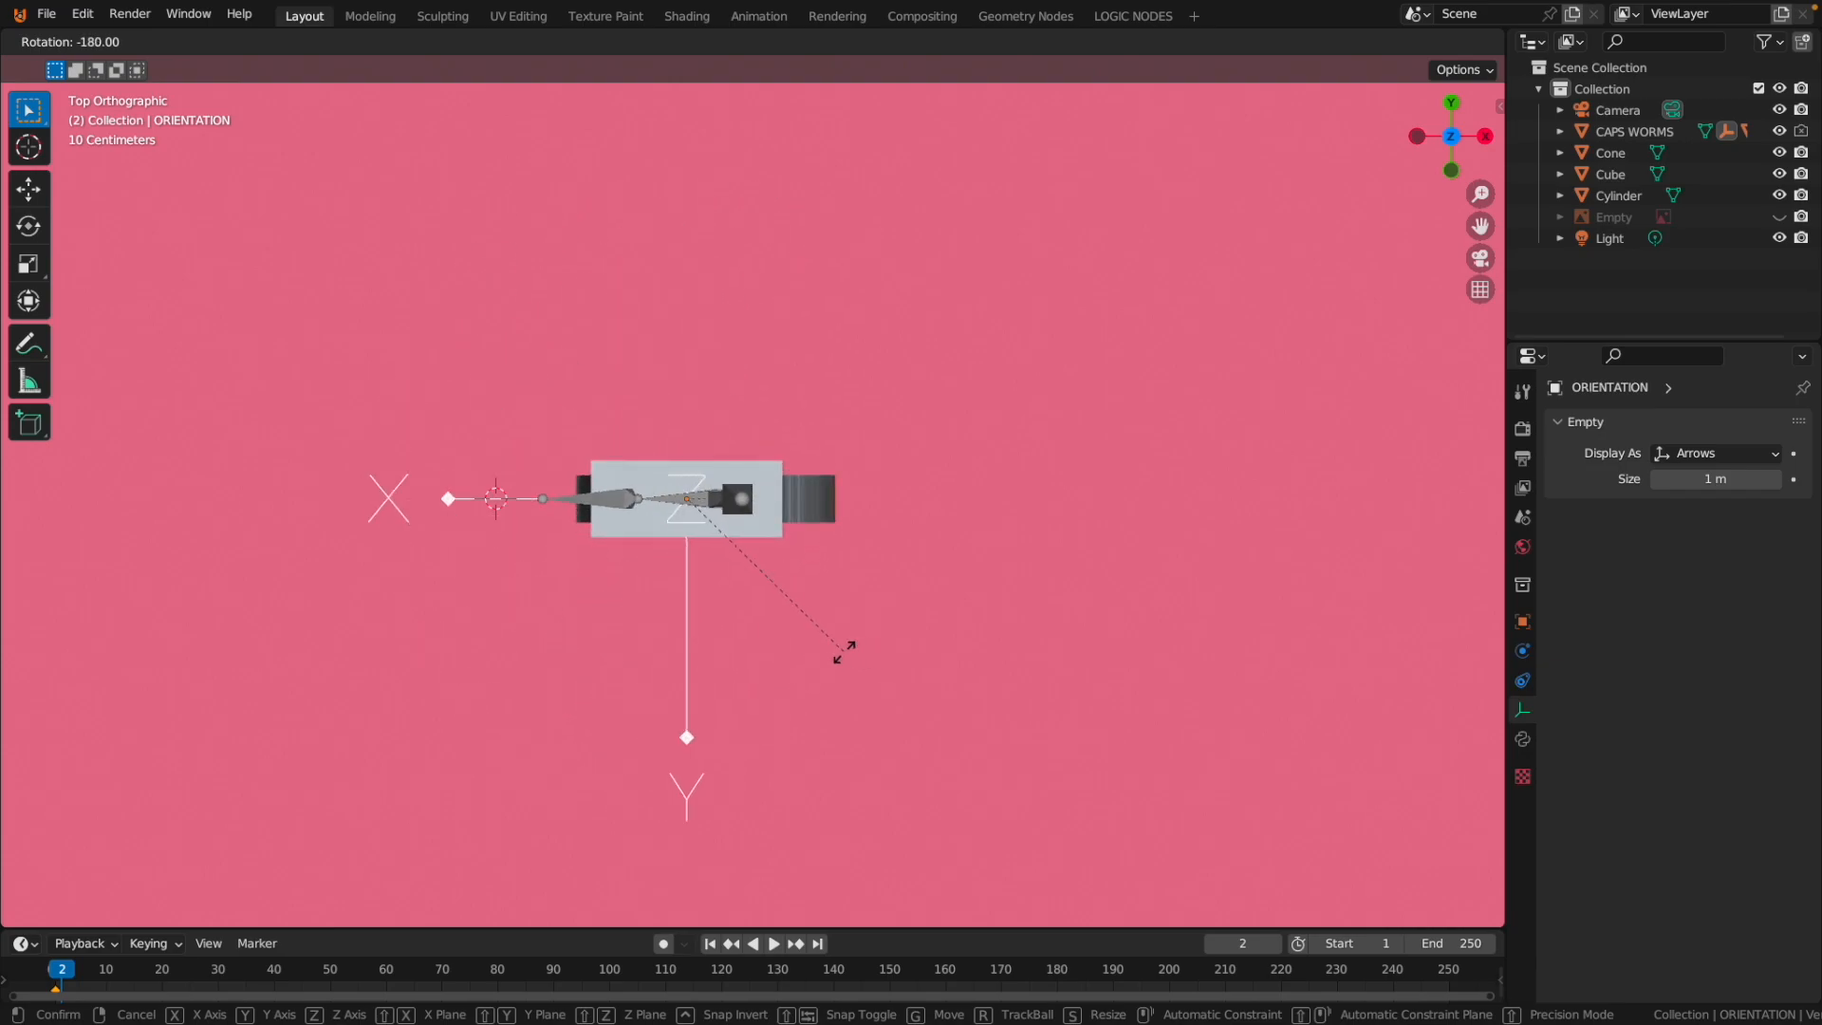
{"action": "left_click", "coordinate": [843, 662]}
{"action": "key", "text": "i"}
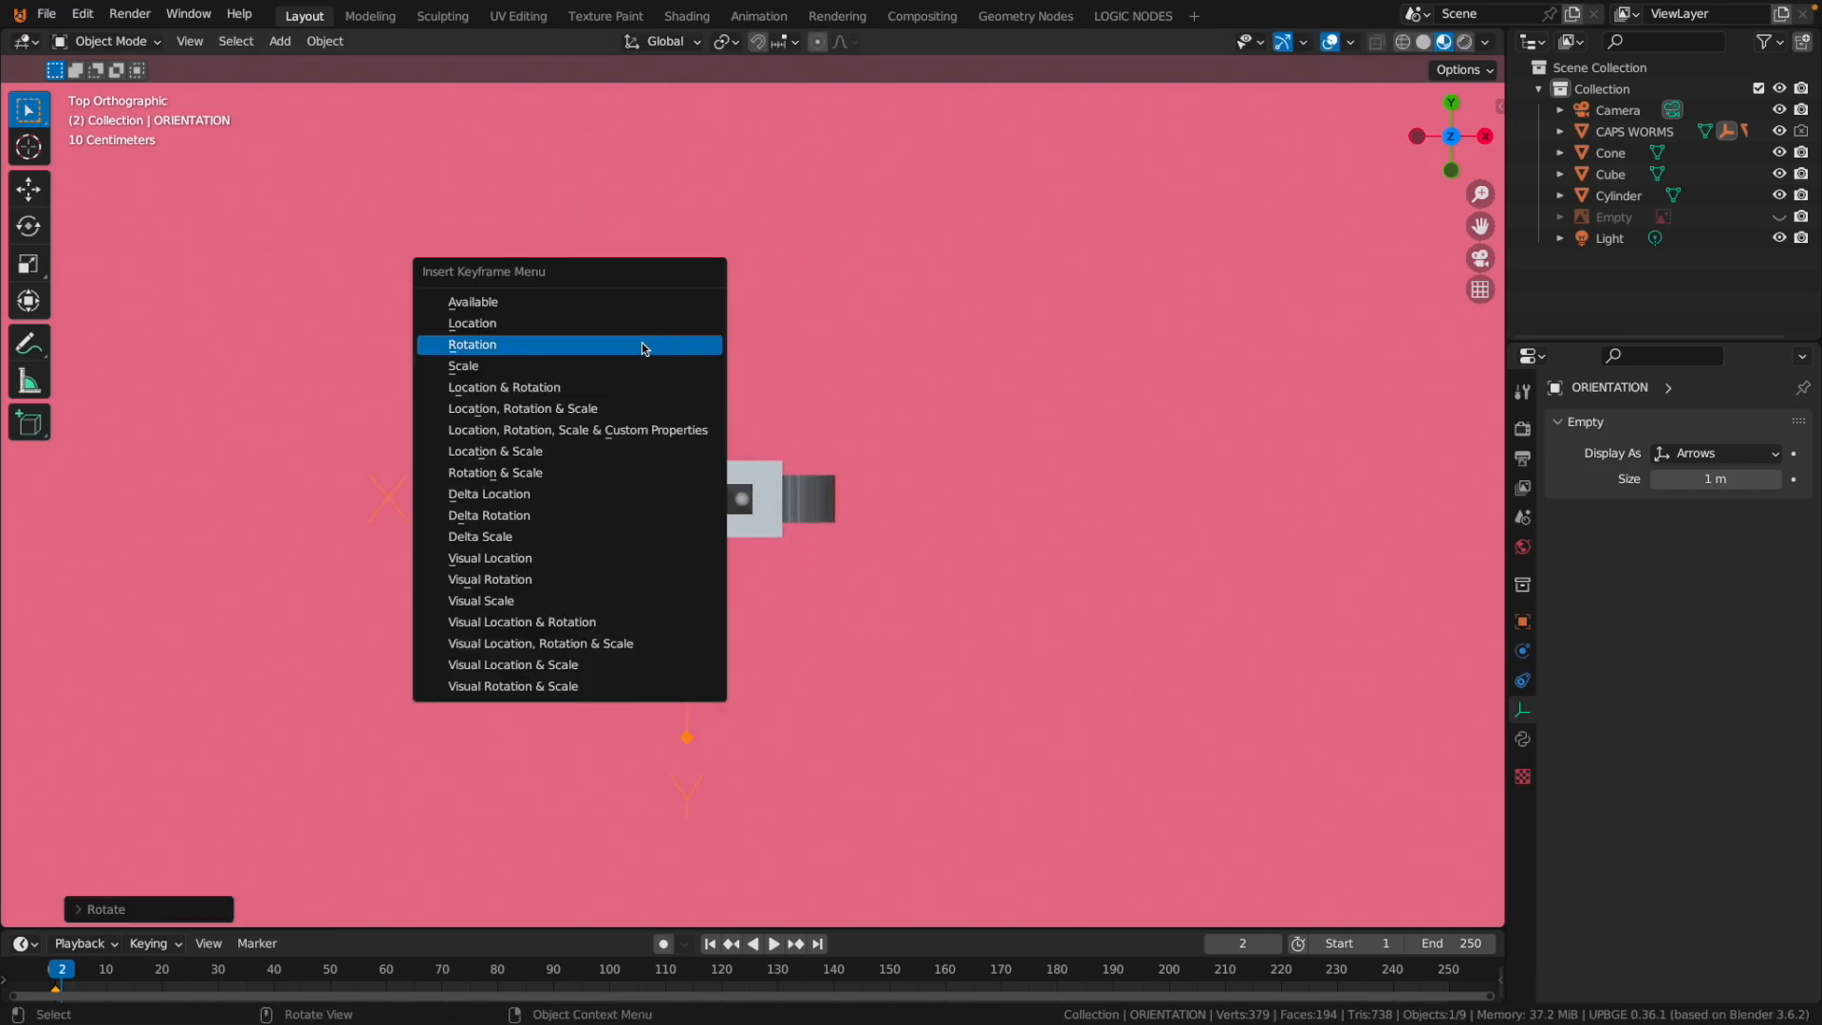
{"action": "left_click", "coordinate": [474, 347]}
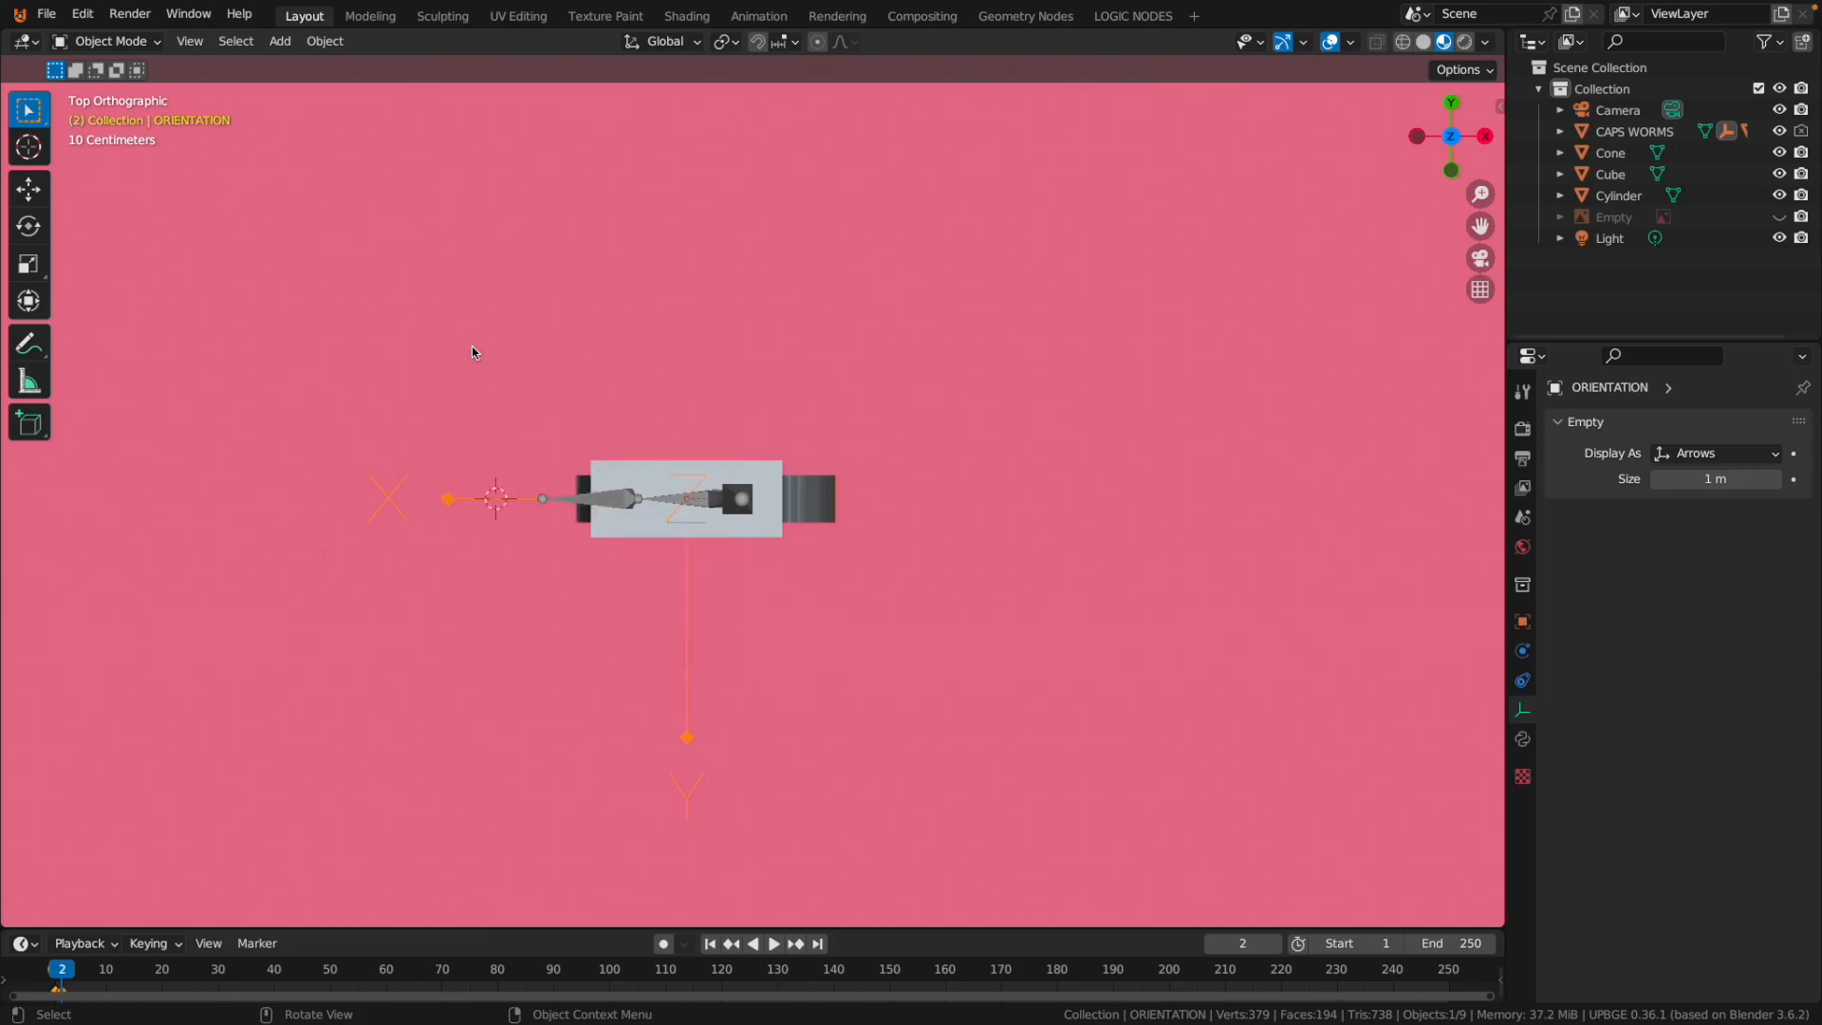
Return to frame 1 and show the ORIENTATION empty's keyframes in the Animation workspace.
{"action": "key", "text": "ctrl+z"}
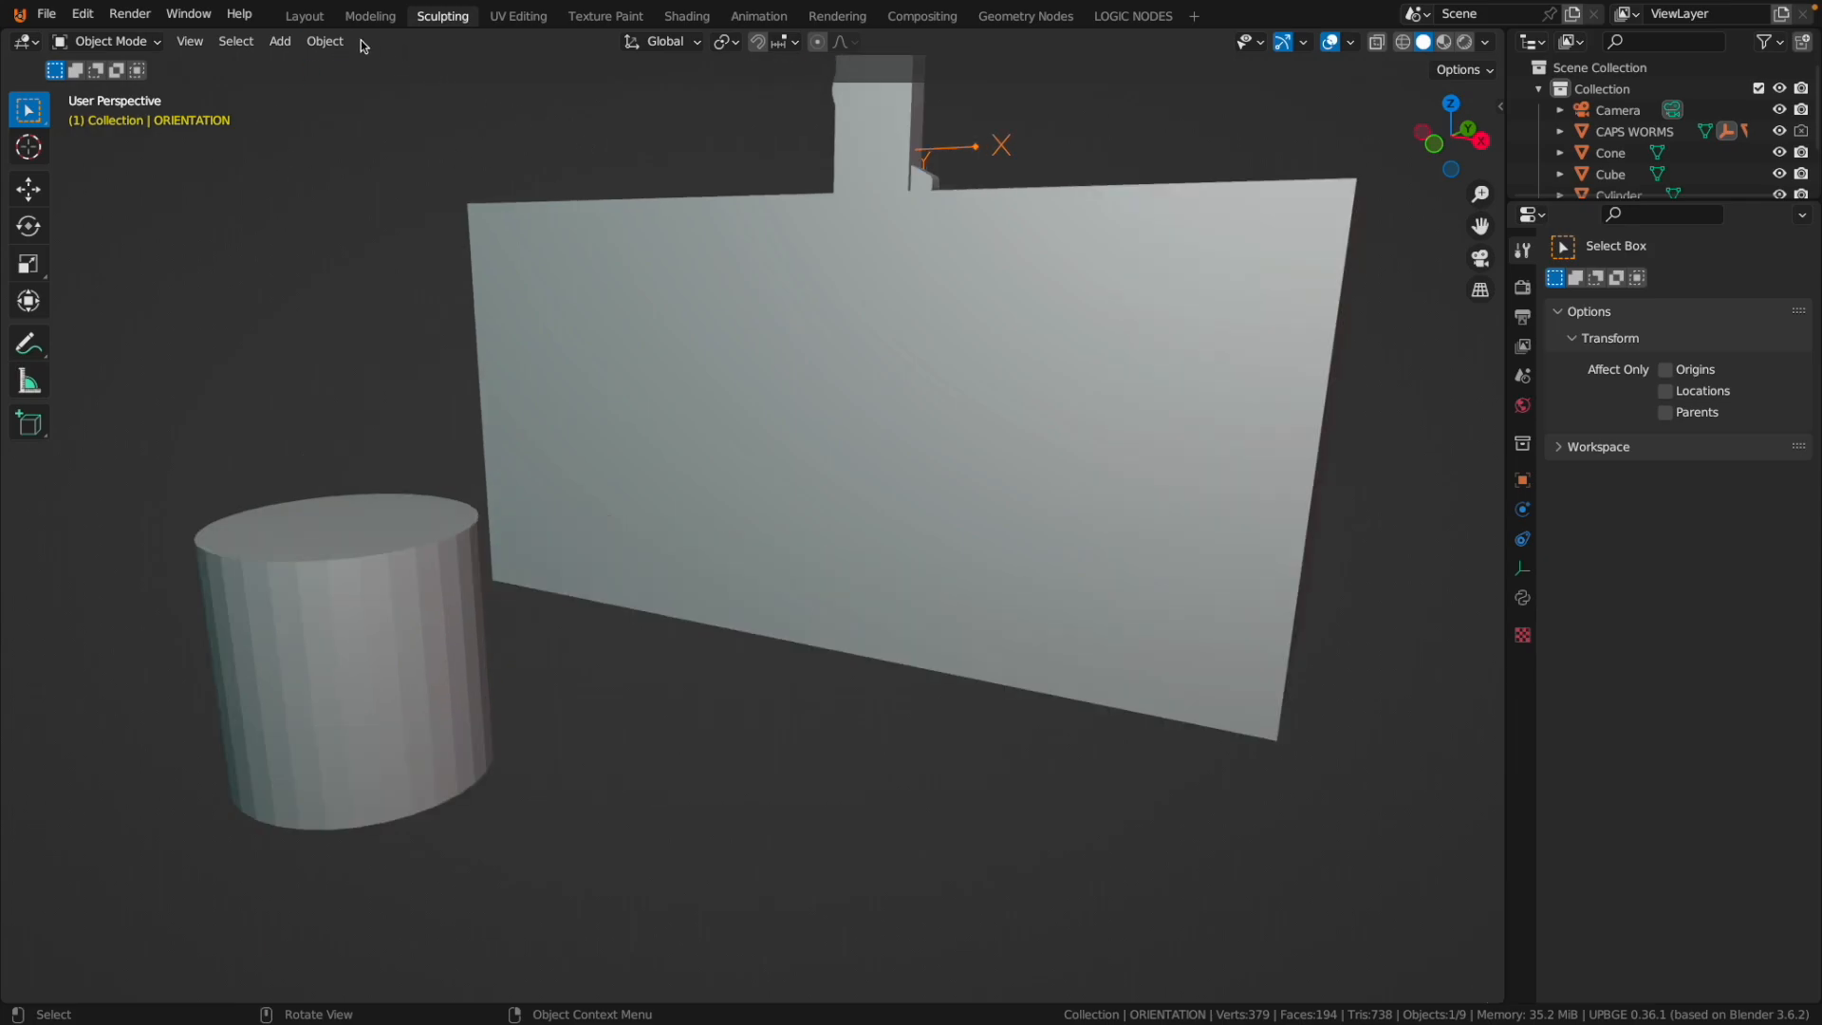
{"action": "left_click", "coordinate": [326, 22]}
{"action": "middle_click_drag", "start_coordinate": [638, 475], "coordinate": [655, 328]}
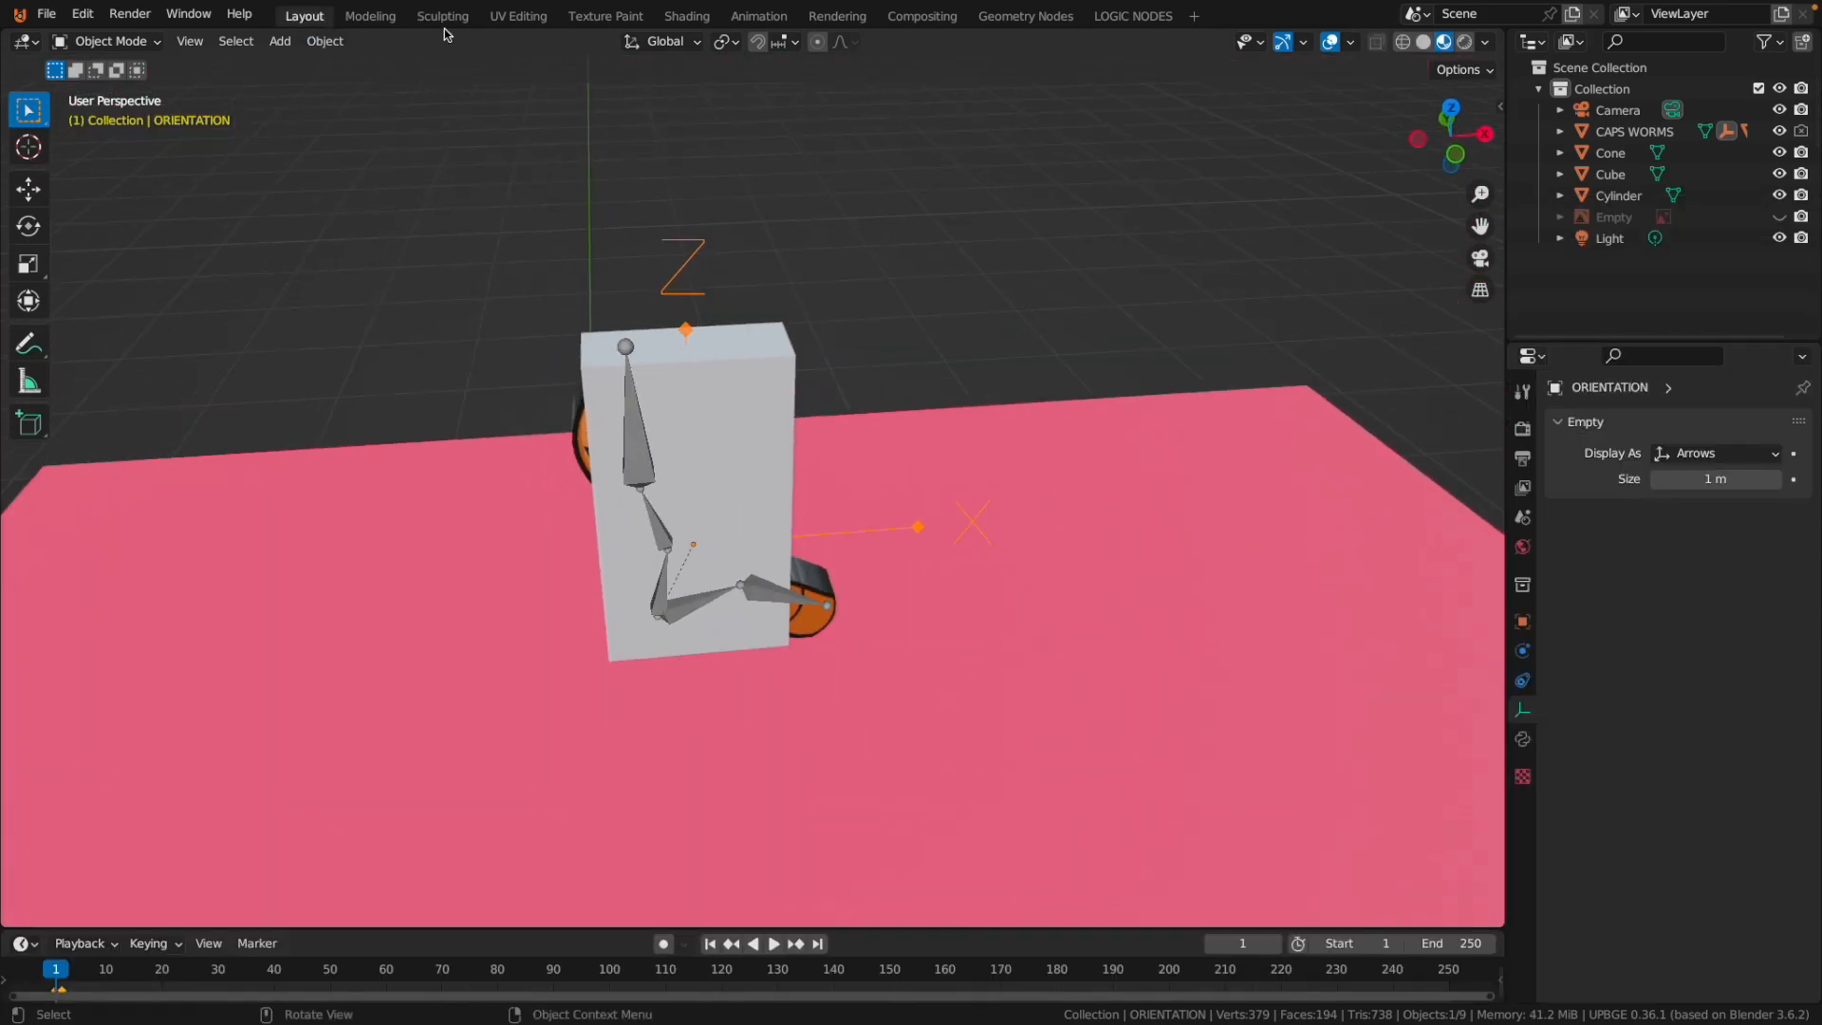
{"action": "left_click", "coordinate": [752, 17]}
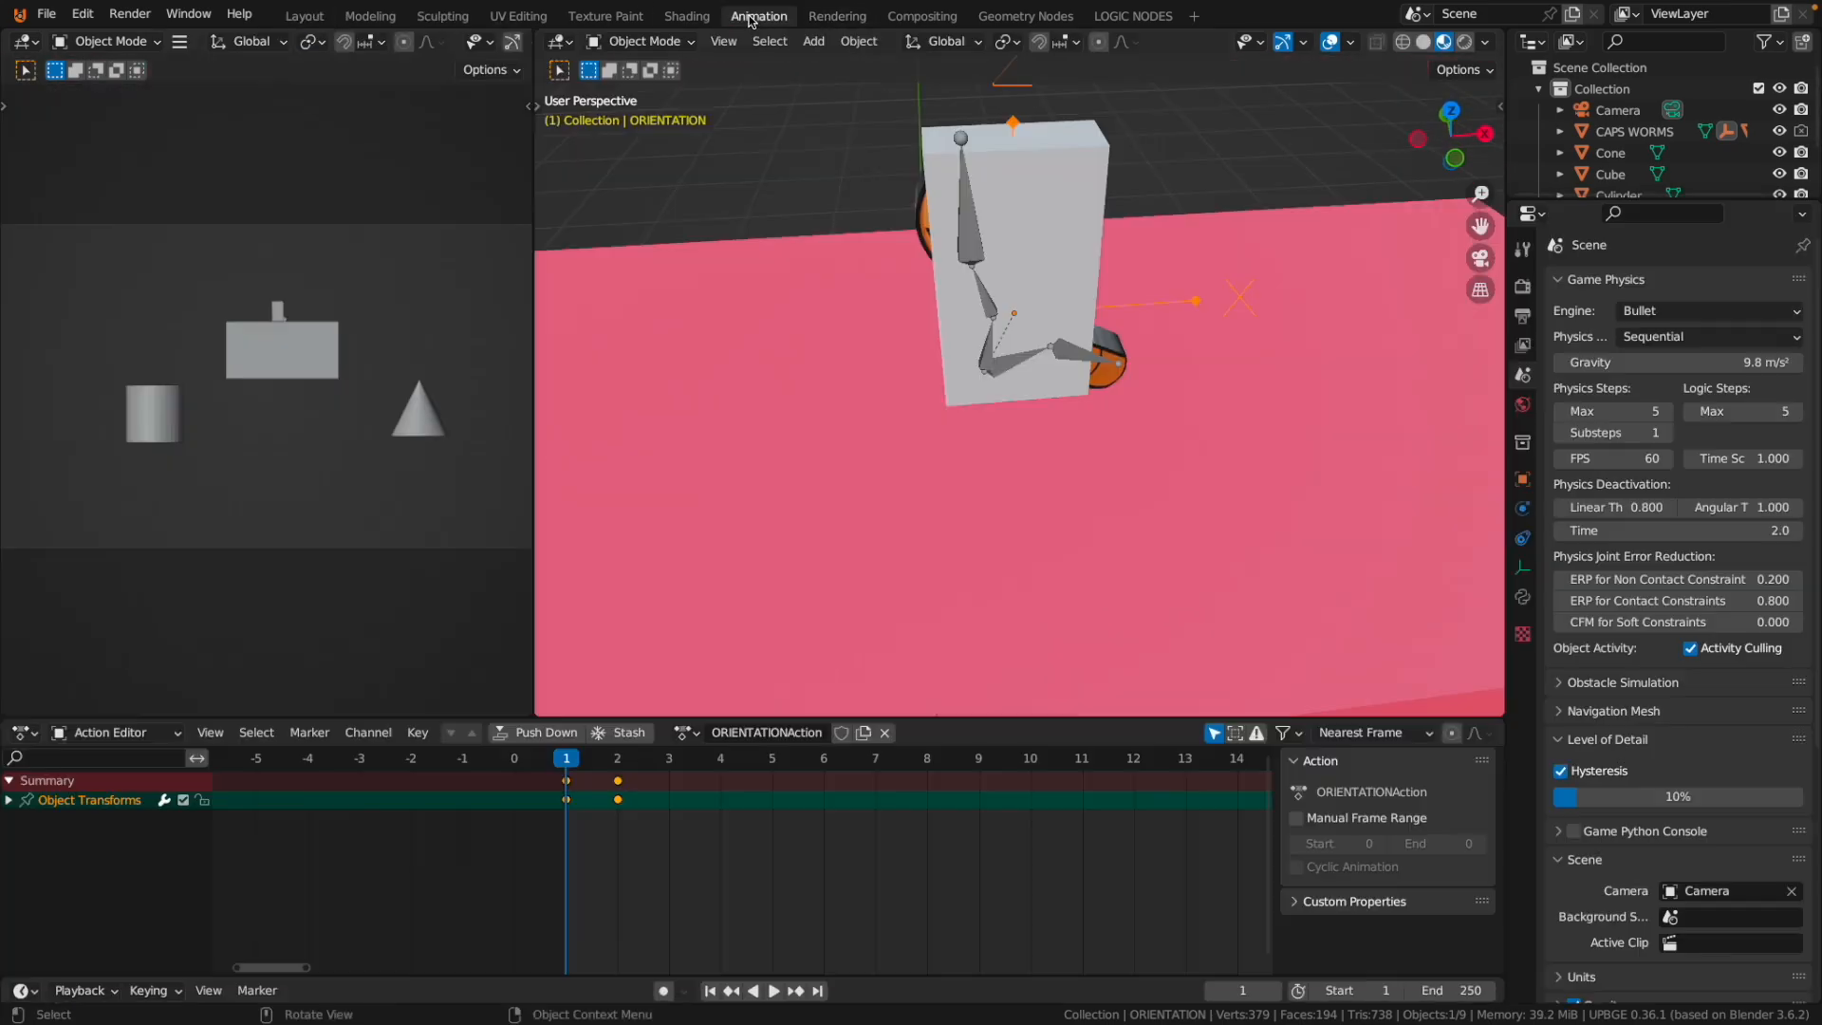
Delete the WORMS mesh's keyframes at frames 1 and 2 in the Action Editor.
{"action": "left_click", "coordinate": [920, 228]}
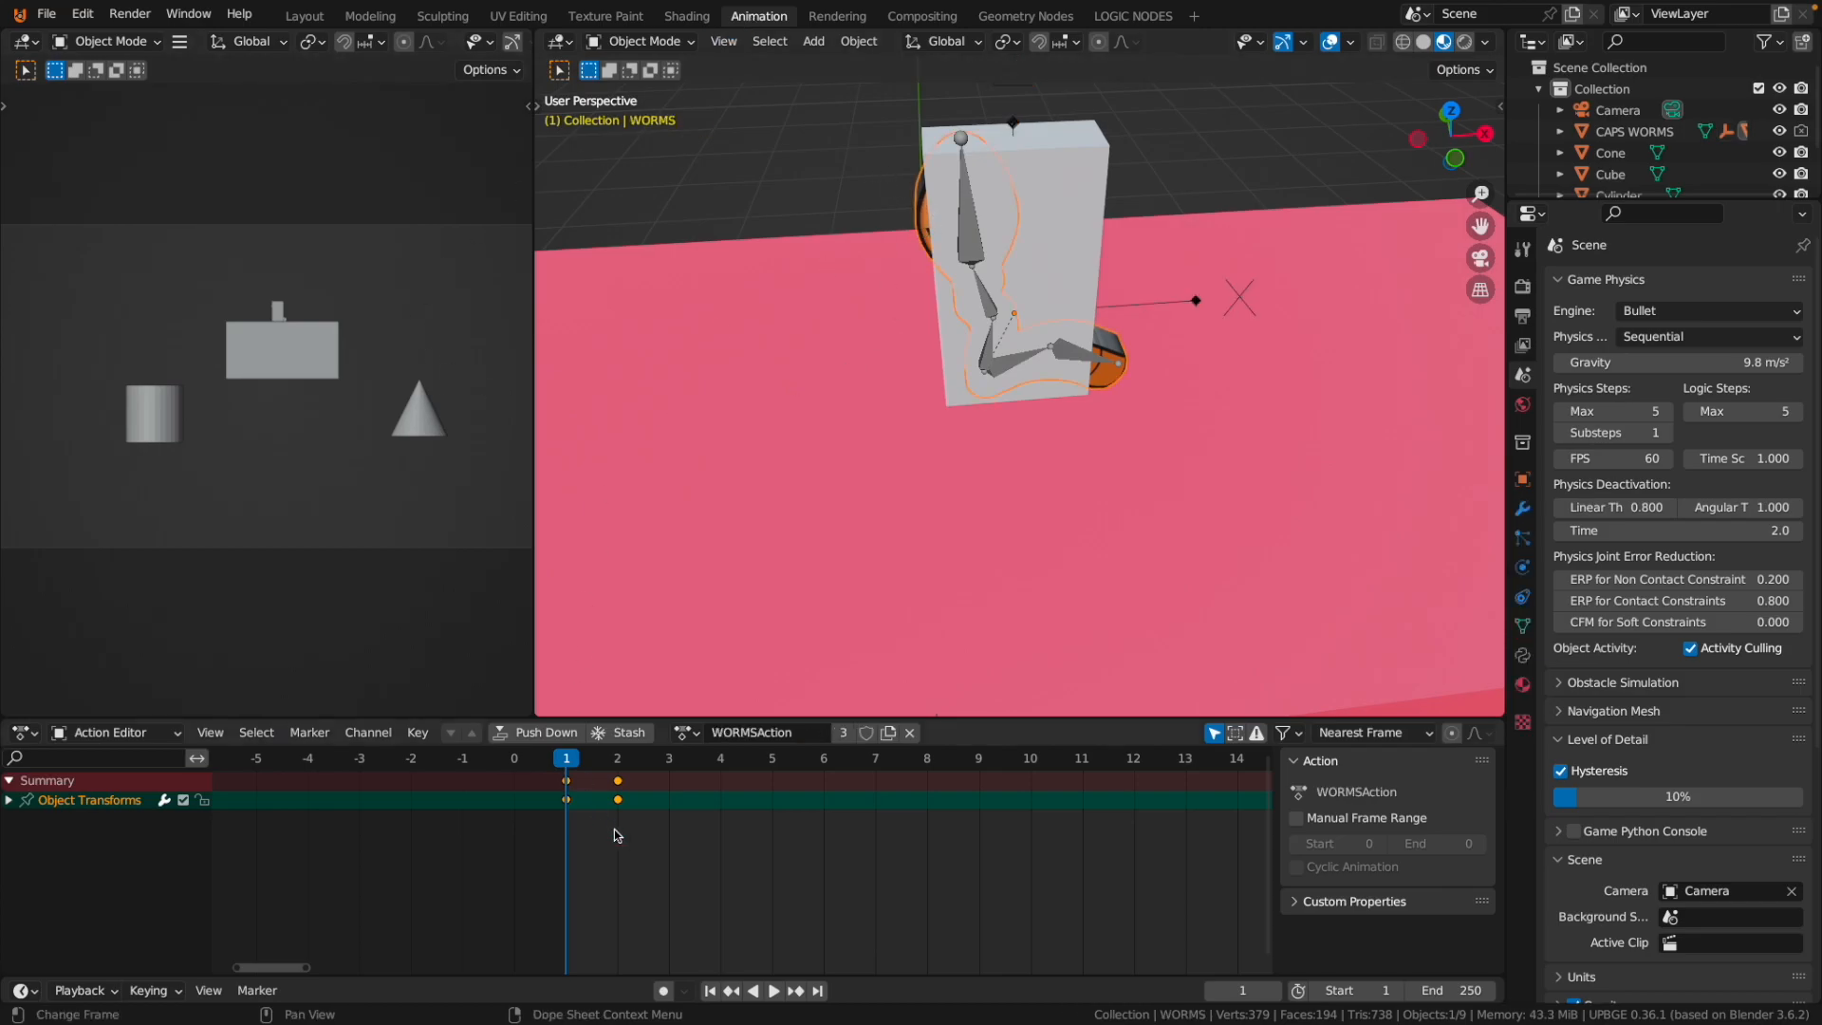
{"action": "left_click_drag", "start_coordinate": [656, 830], "coordinate": [536, 766]}
{"action": "key", "text": "x"}
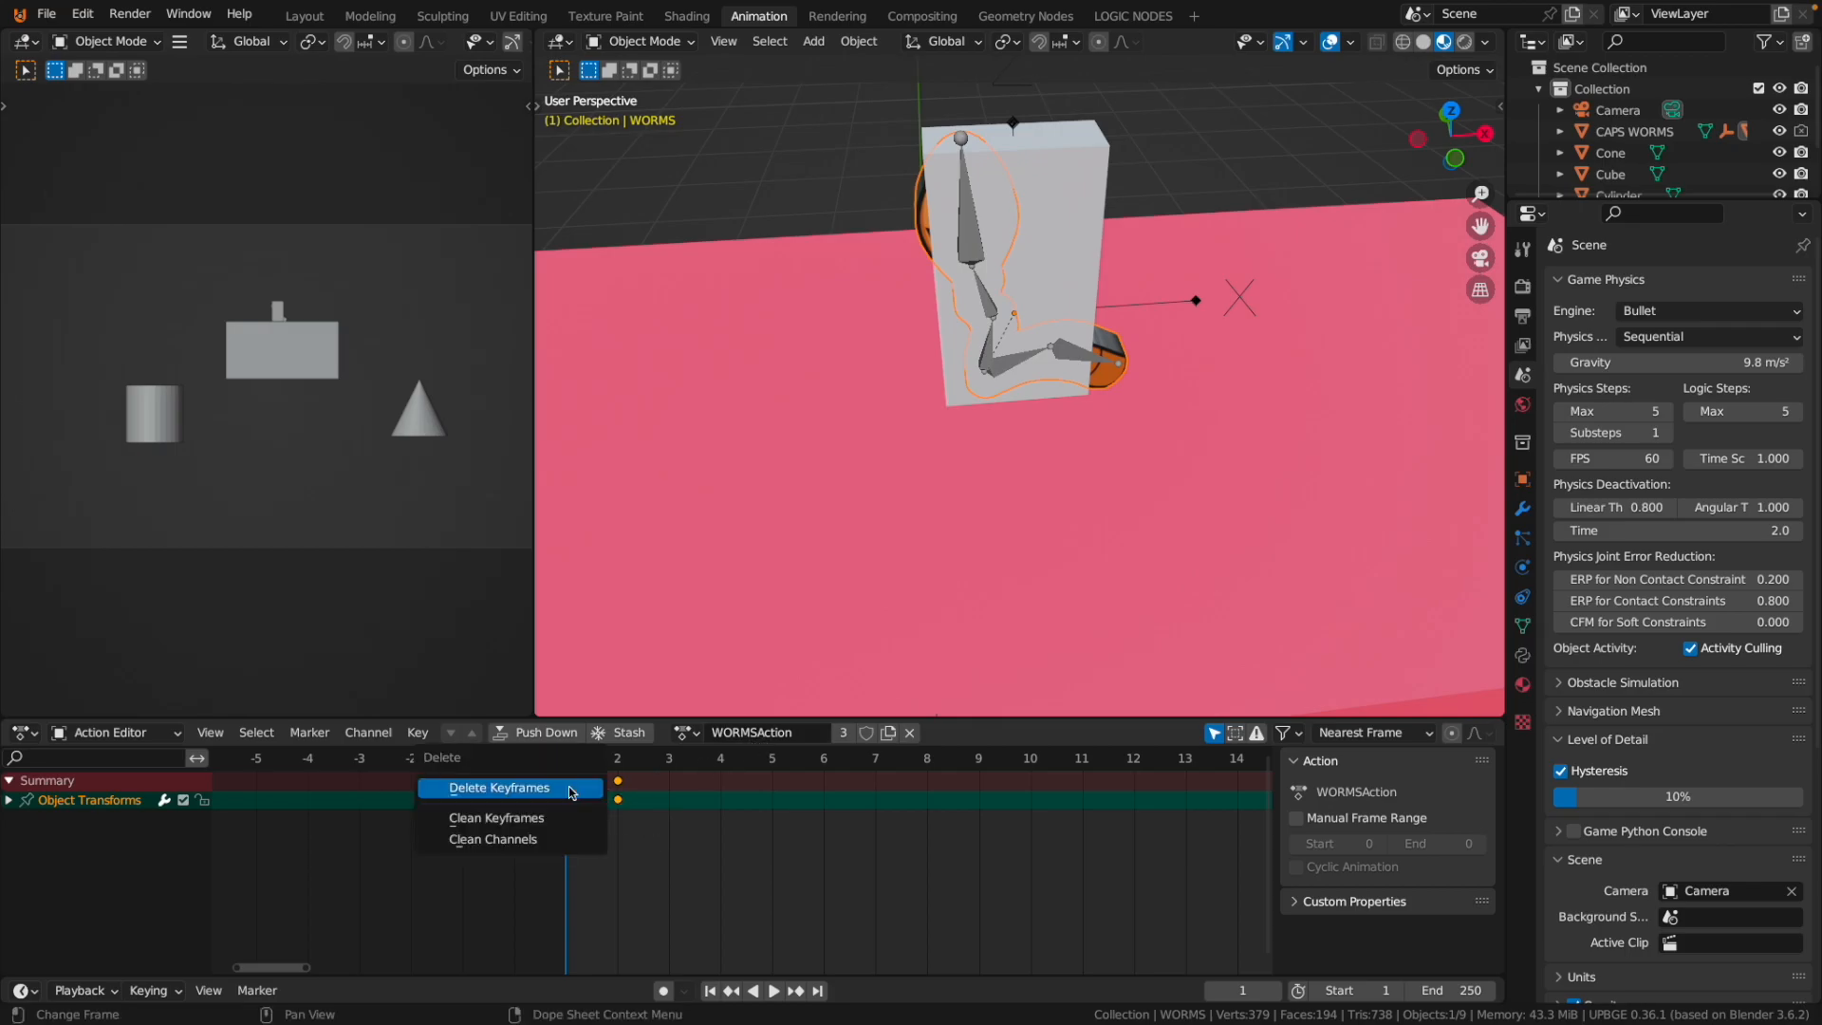
{"action": "left_click", "coordinate": [574, 791]}
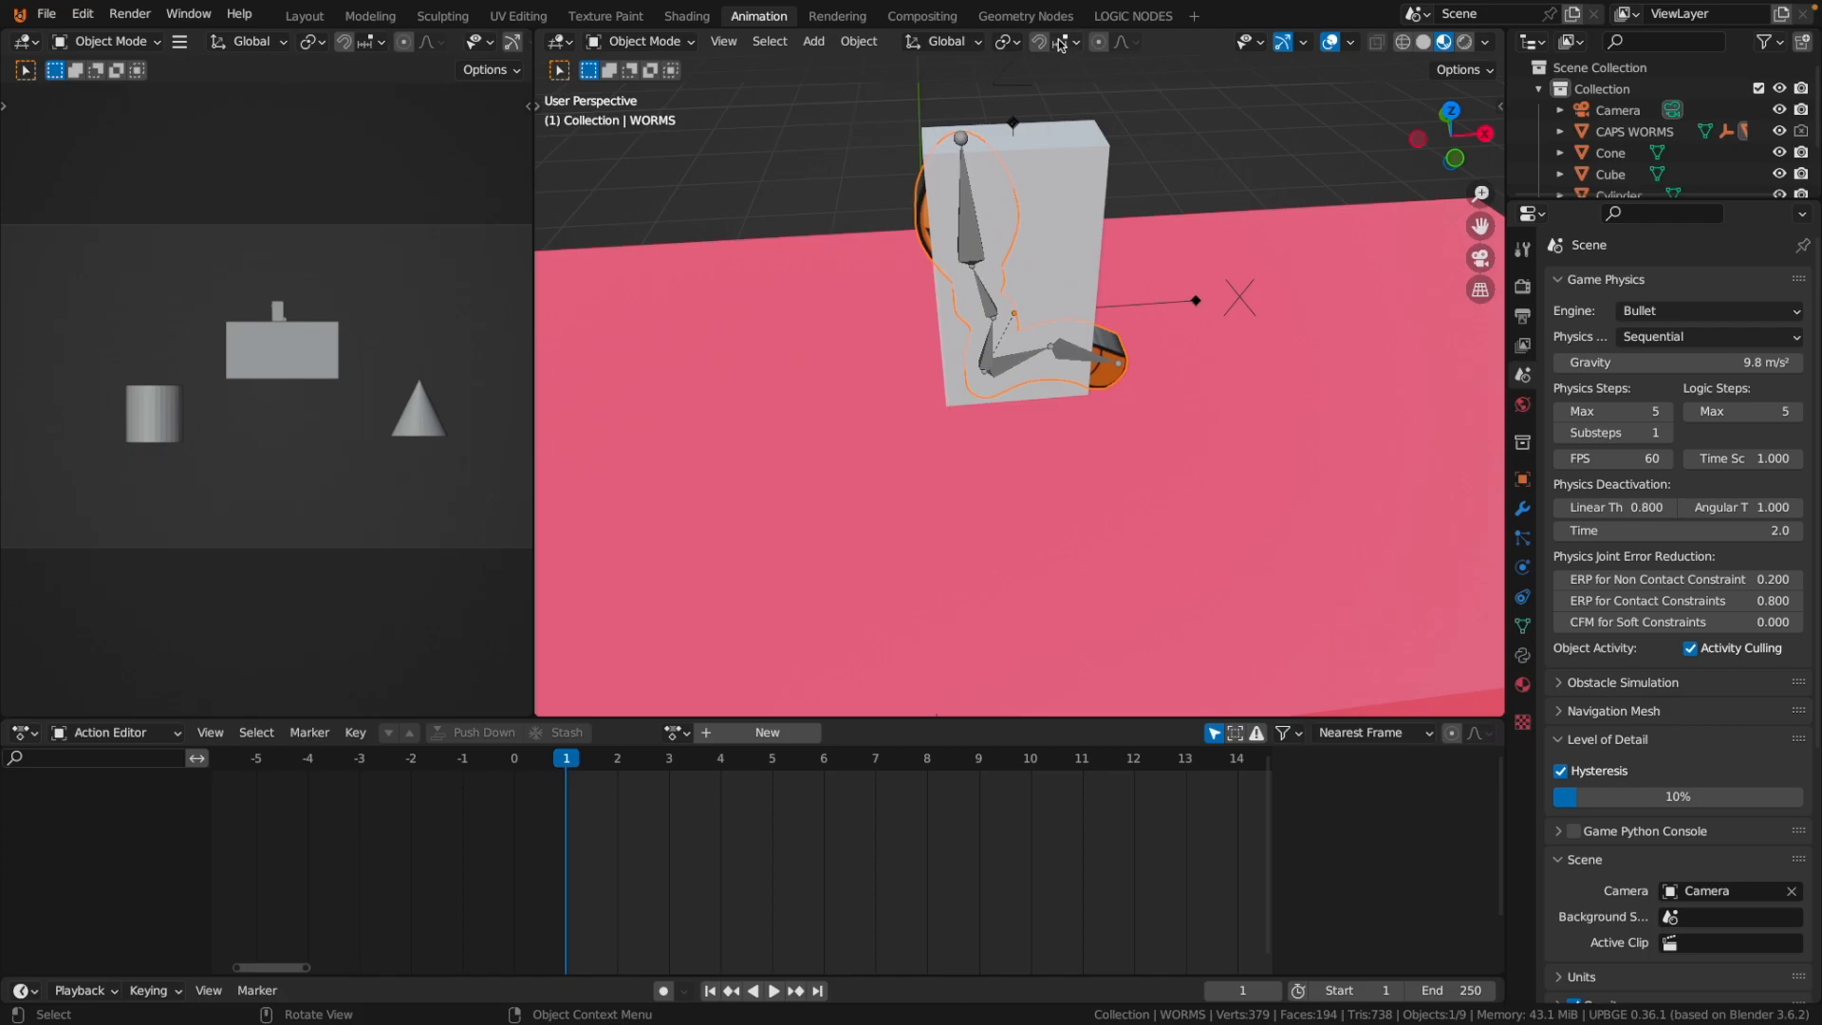
In the CAPS WORMS logic tree, set the object of the Greater Than branch's Set Animation Frame node to ORIENTATION.
{"action": "left_click", "coordinate": [1135, 19]}
{"action": "scroll", "coordinate": [900, 152], "scroll_direction": "up", "scroll_amount": 2}
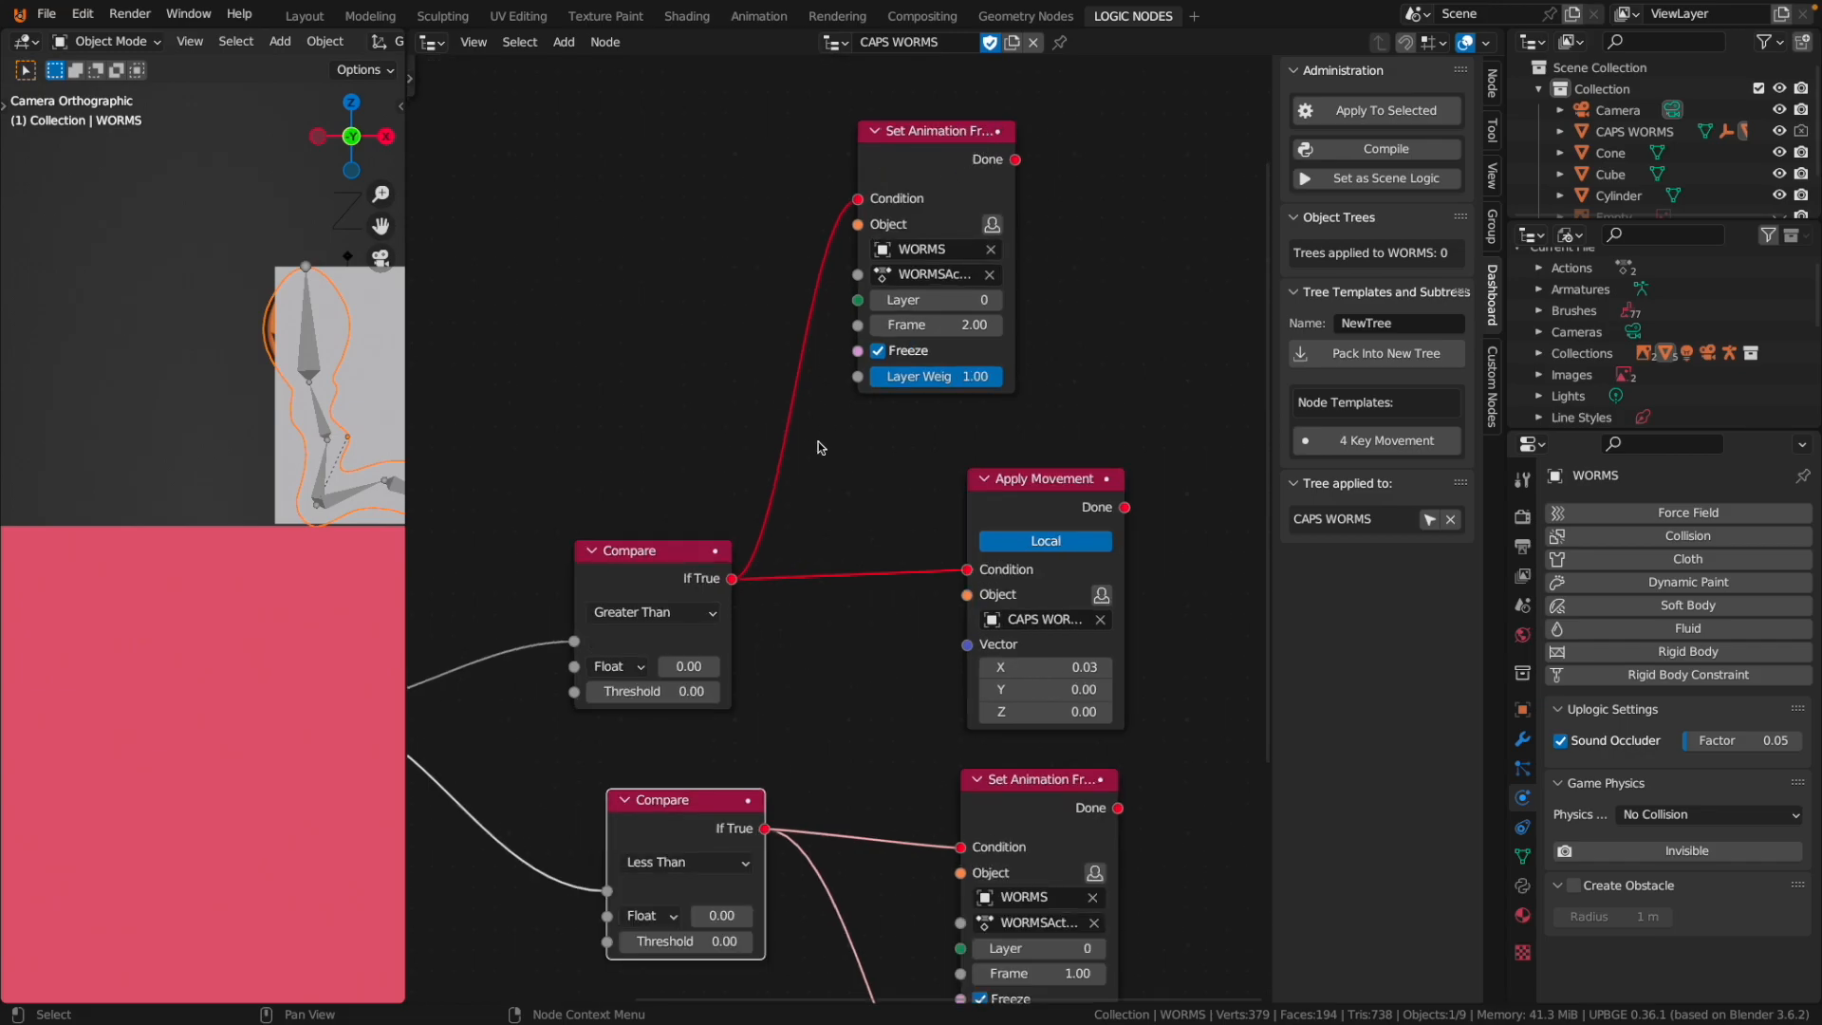
{"action": "scroll", "coordinate": [825, 408], "scroll_direction": "down", "scroll_amount": 2}
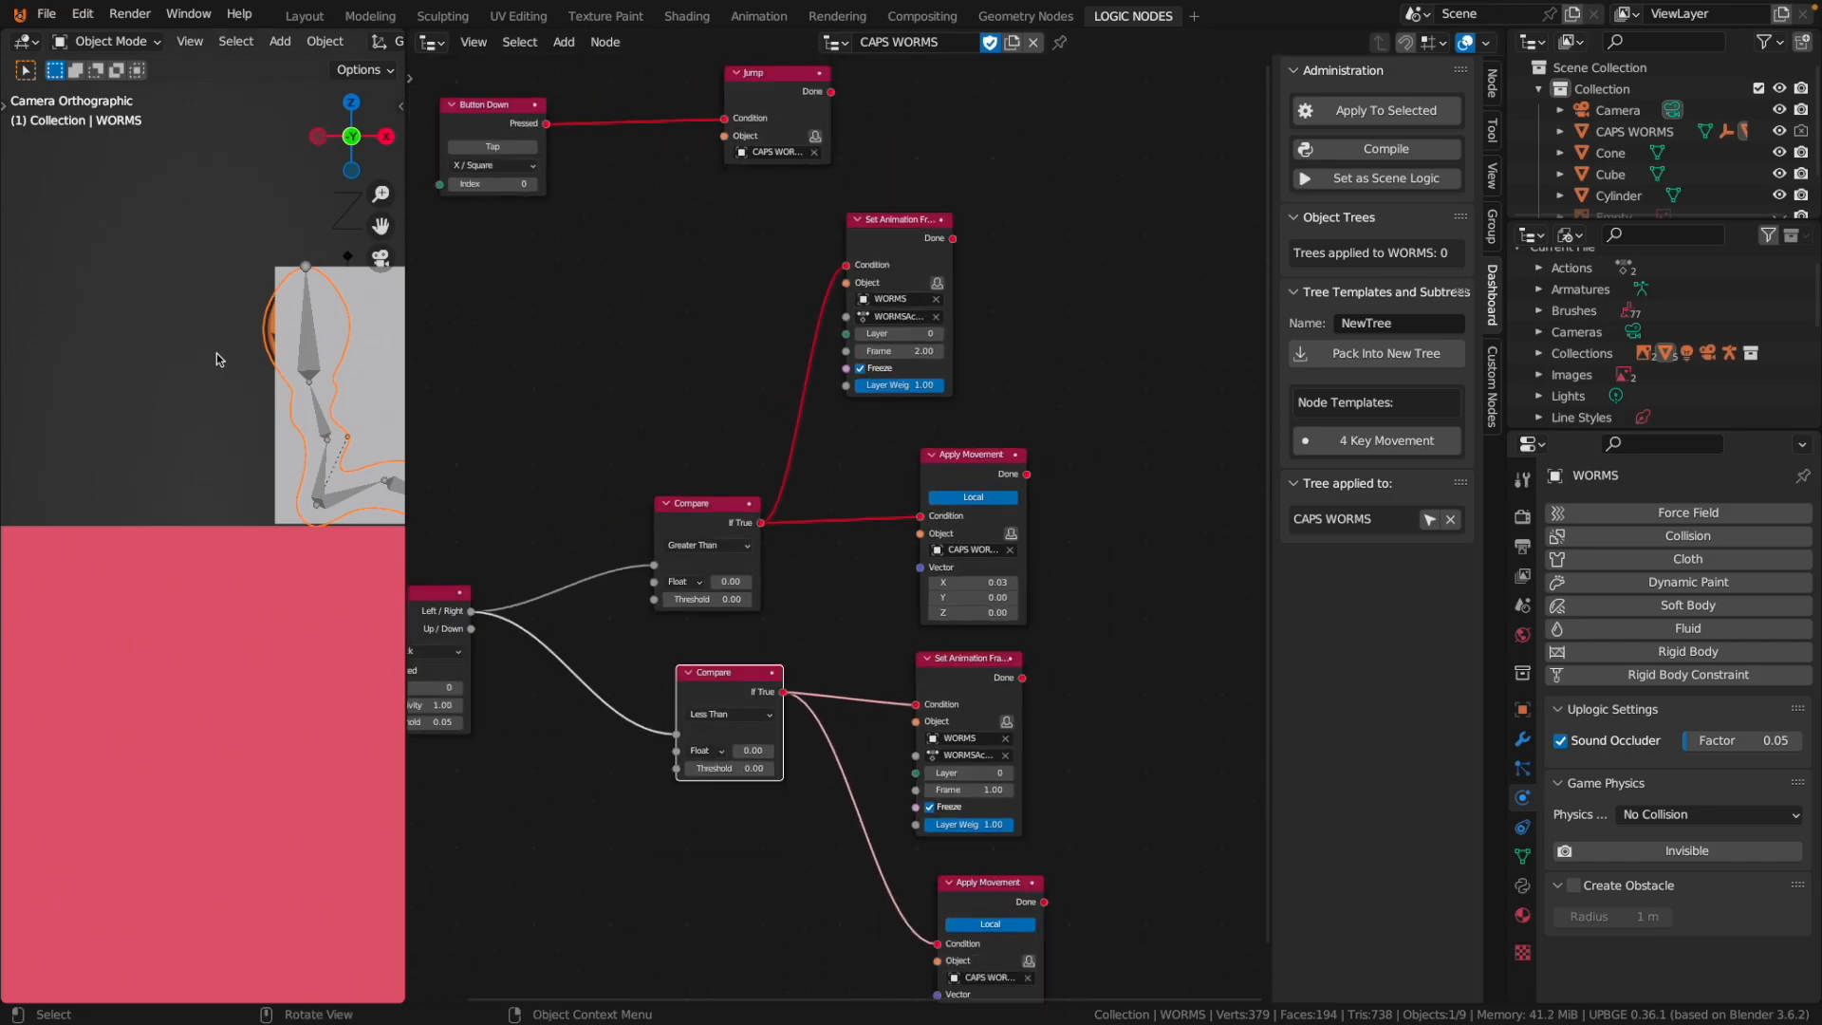
{"action": "scroll", "coordinate": [298, 372], "scroll_direction": "down", "scroll_amount": 2}
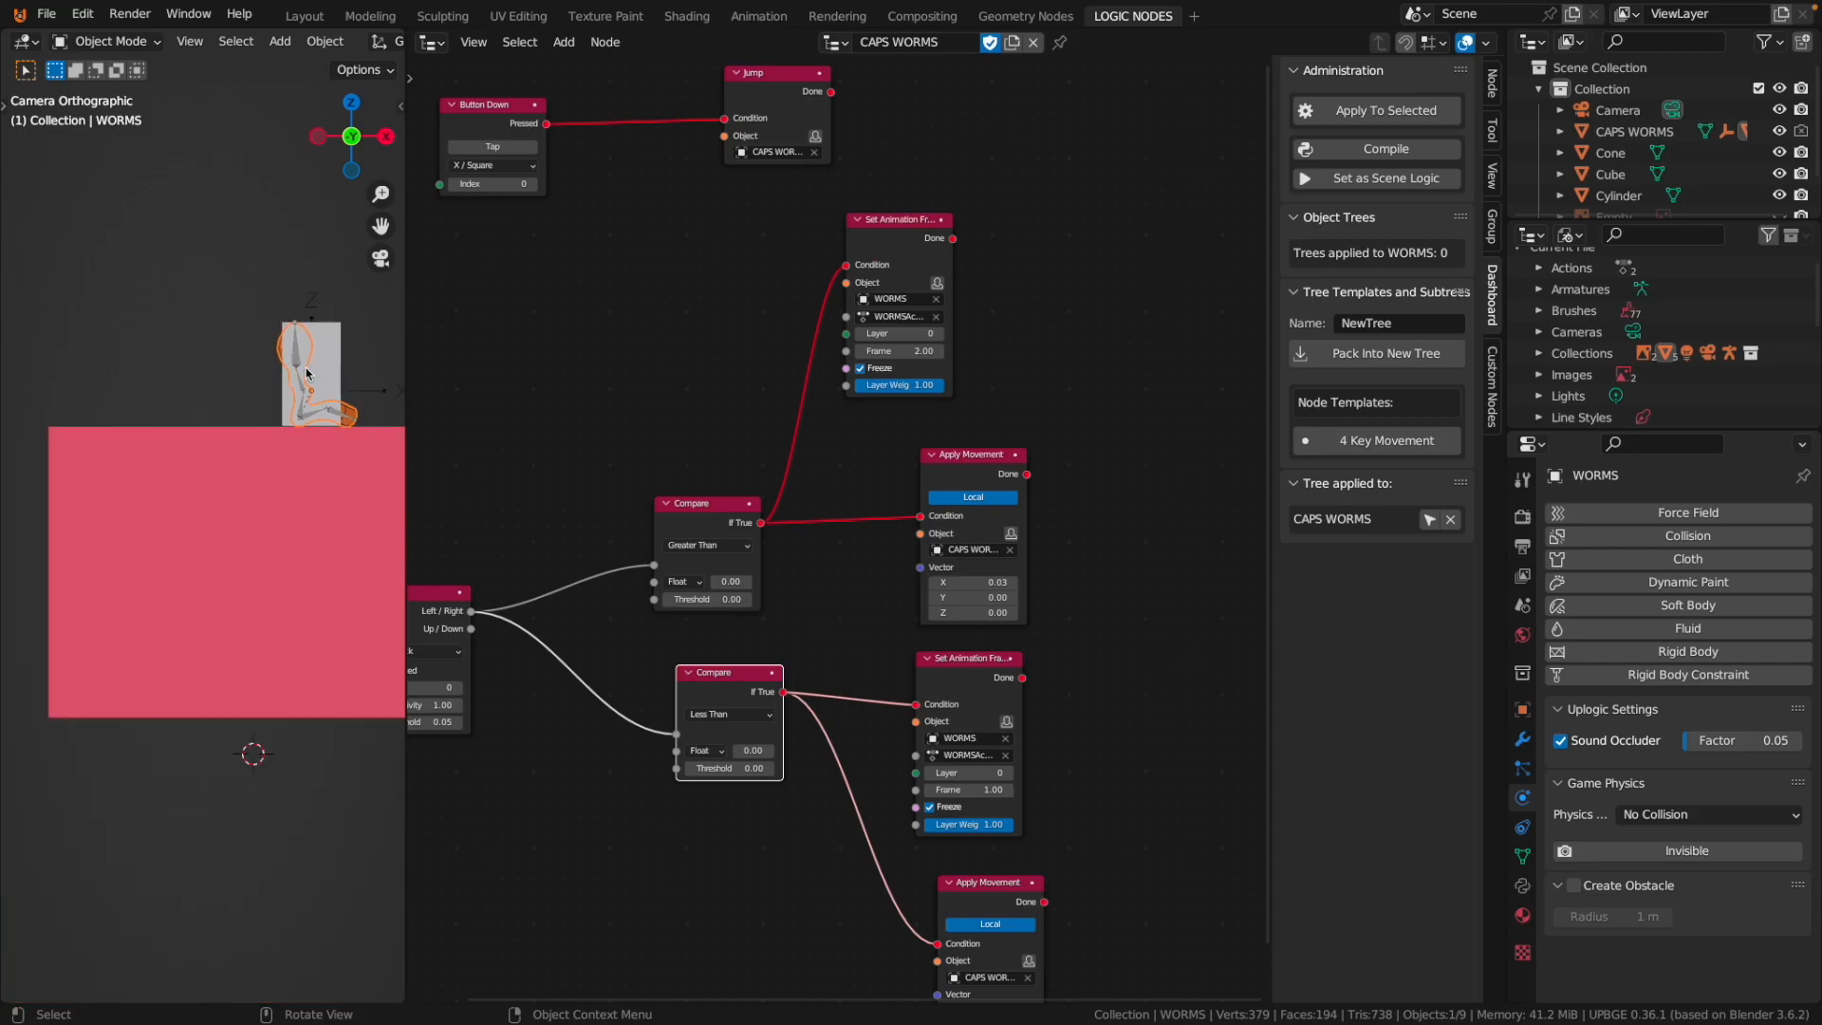
{"action": "scroll", "coordinate": [297, 370], "scroll_direction": "up", "scroll_amount": 5}
{"action": "scroll", "coordinate": [287, 385], "scroll_direction": "up", "scroll_amount": 1}
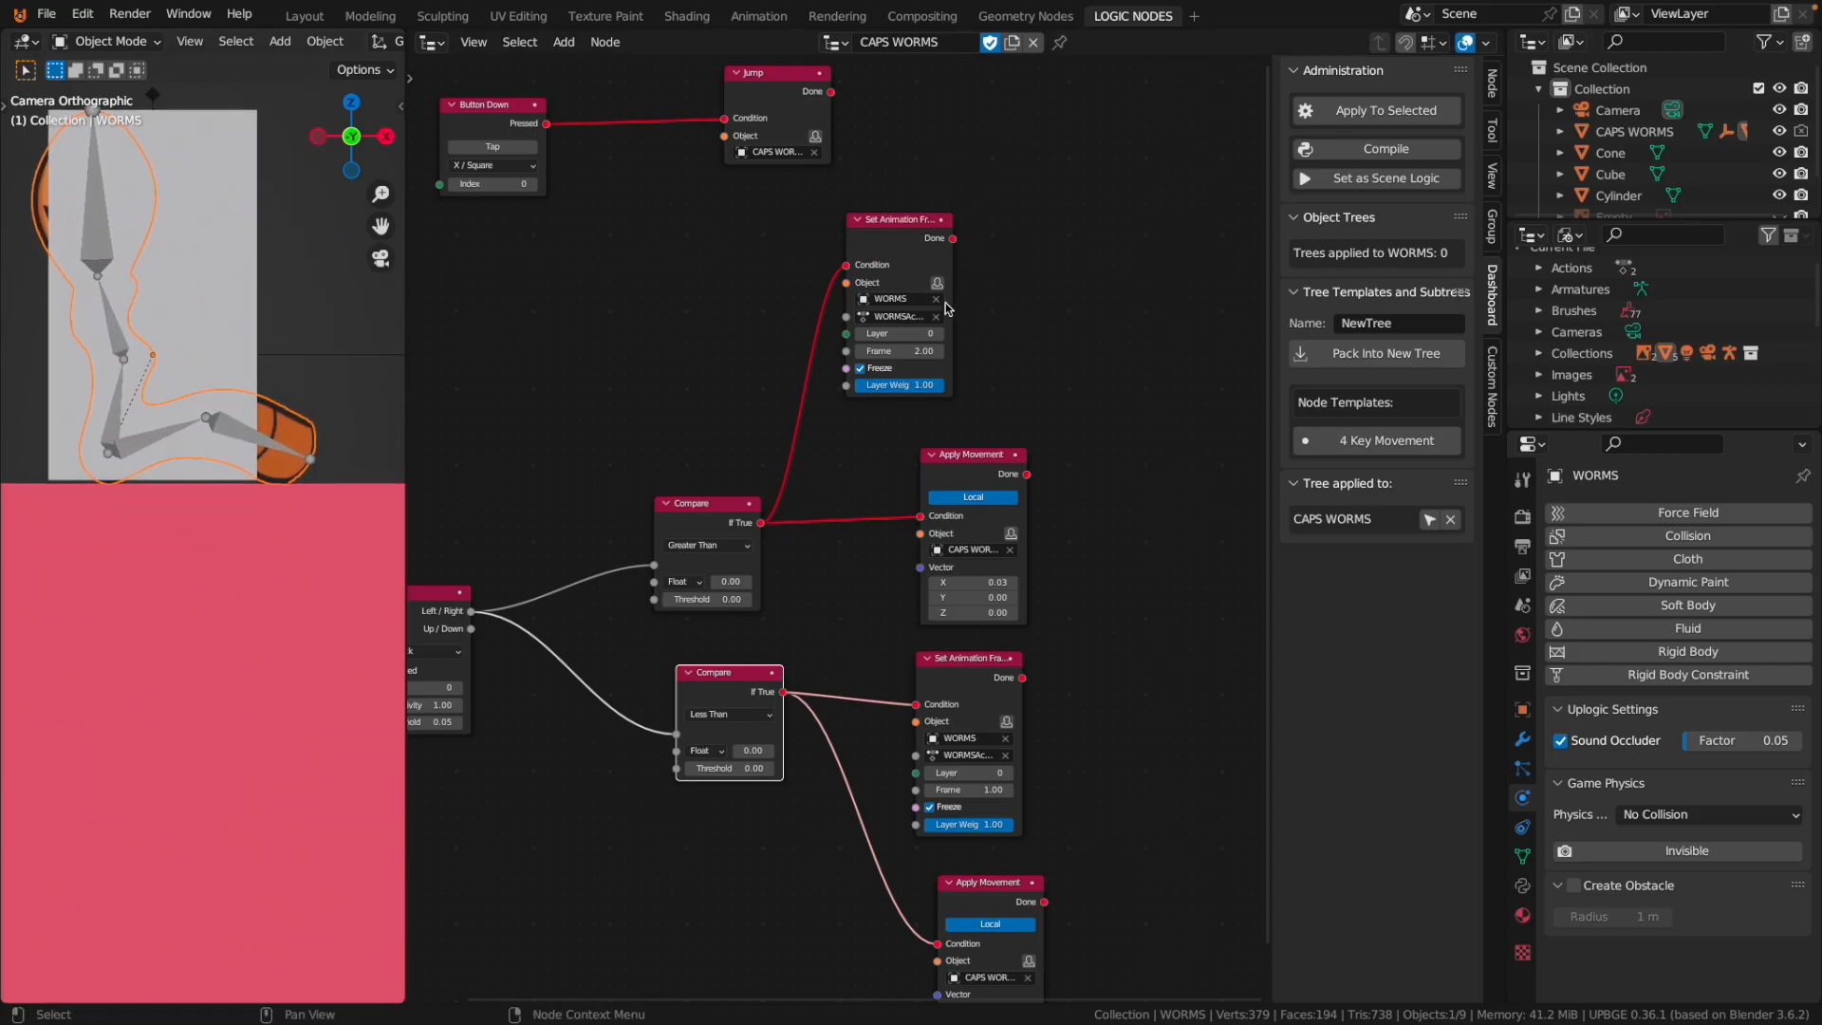
{"action": "scroll", "coordinate": [947, 306], "scroll_direction": "up", "scroll_amount": 3}
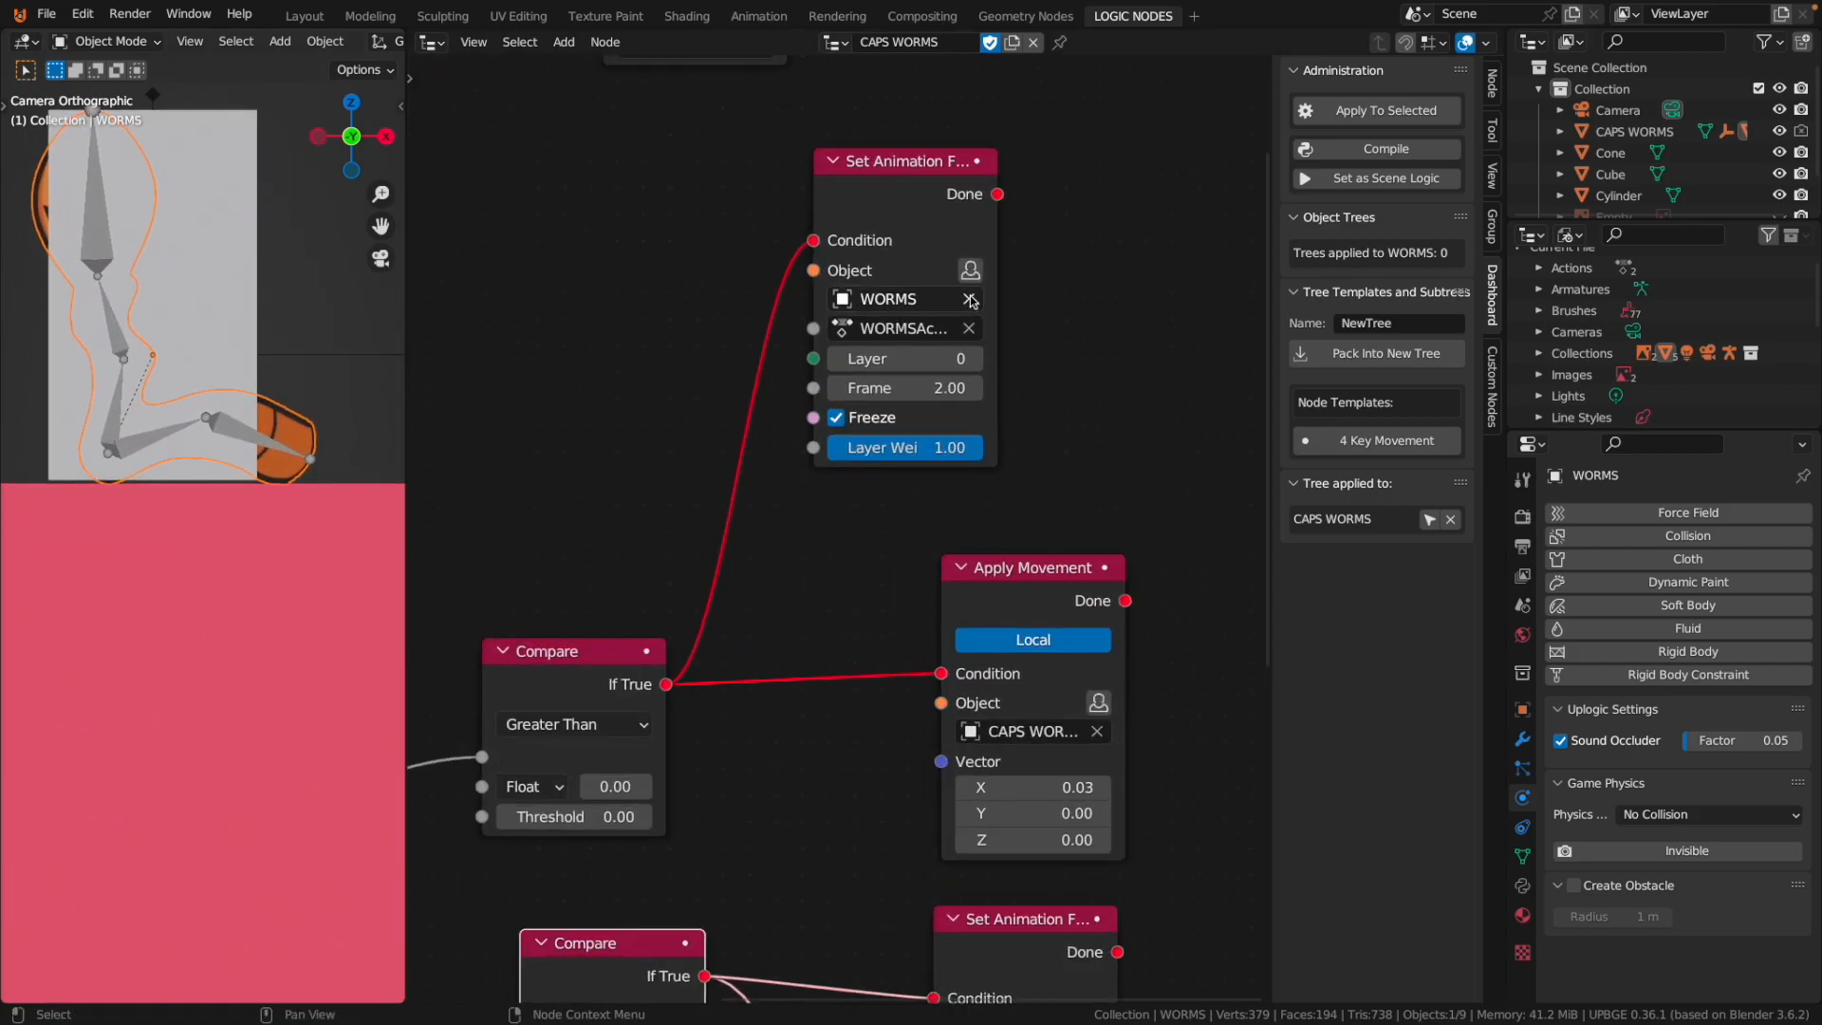
{"action": "left_click", "coordinate": [932, 304]}
{"action": "left_click", "coordinate": [968, 299]}
{"action": "left_click", "coordinate": [313, 357]}
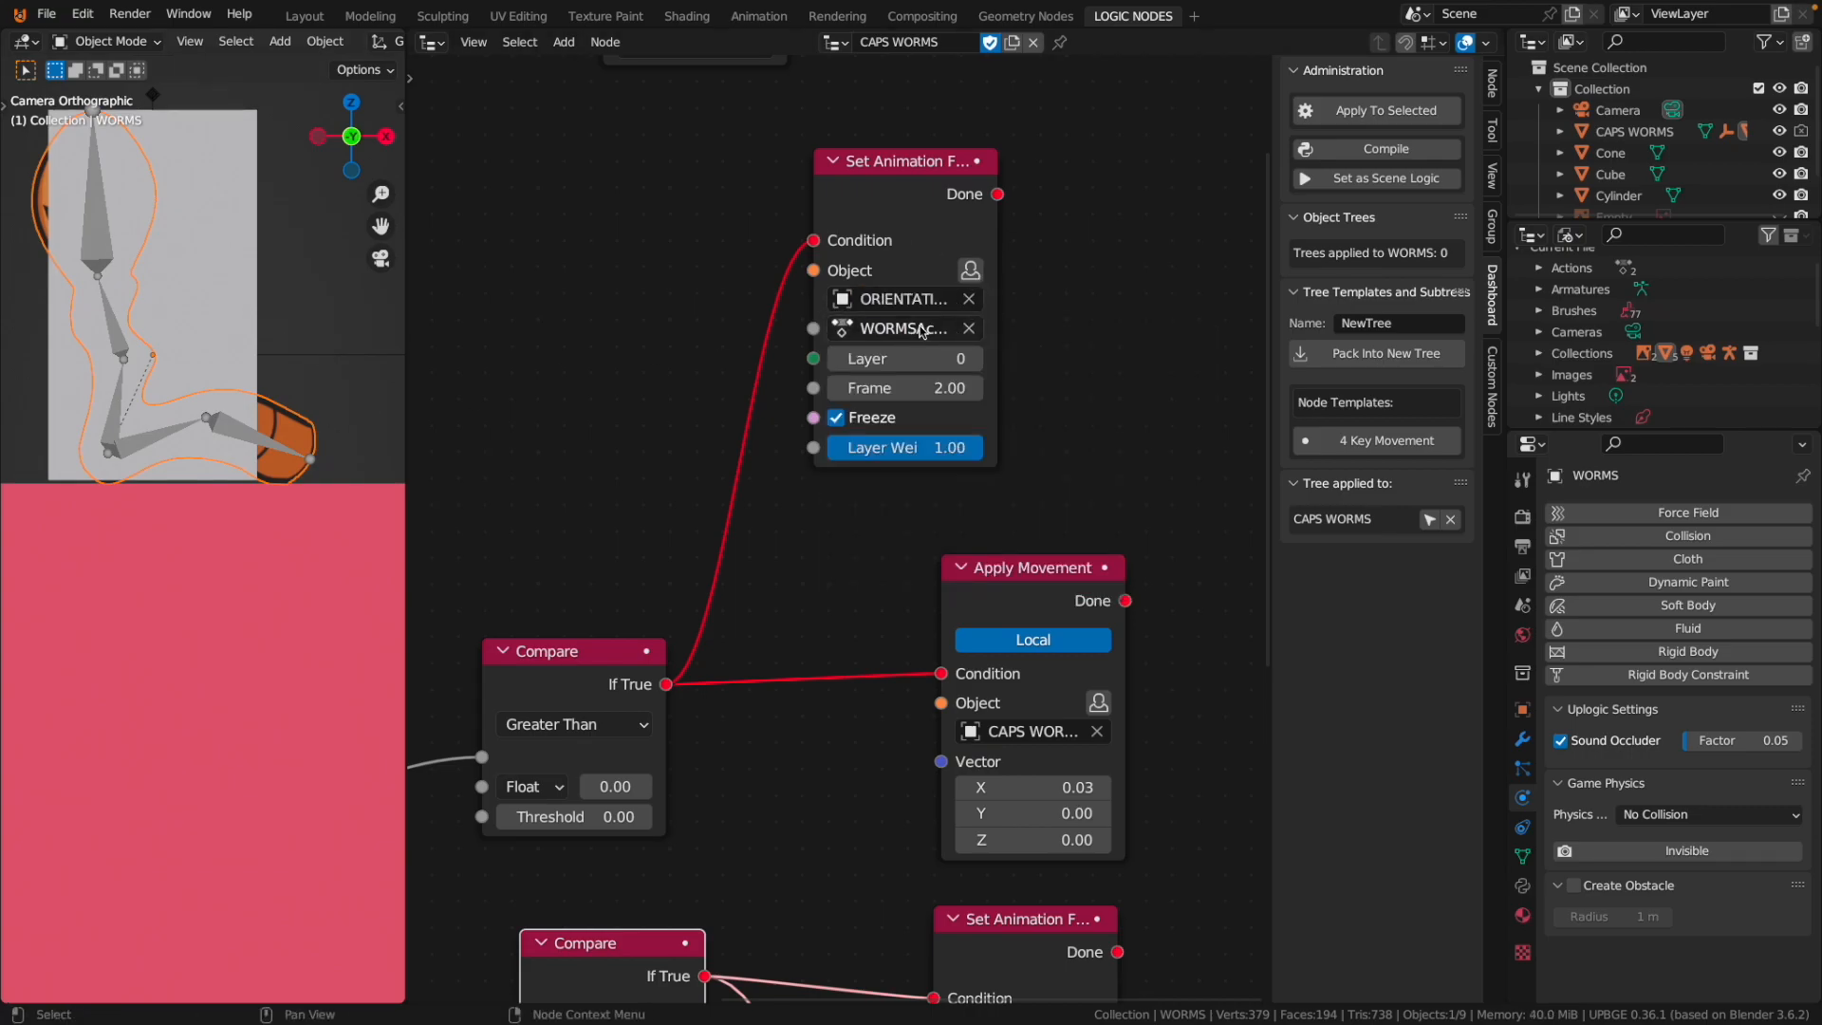
Set the action of the Greater Than branch's Set Animation Frame node to ORIENTATIONAction.
{"action": "left_click", "coordinate": [969, 329]}
{"action": "left_click", "coordinate": [970, 331]}
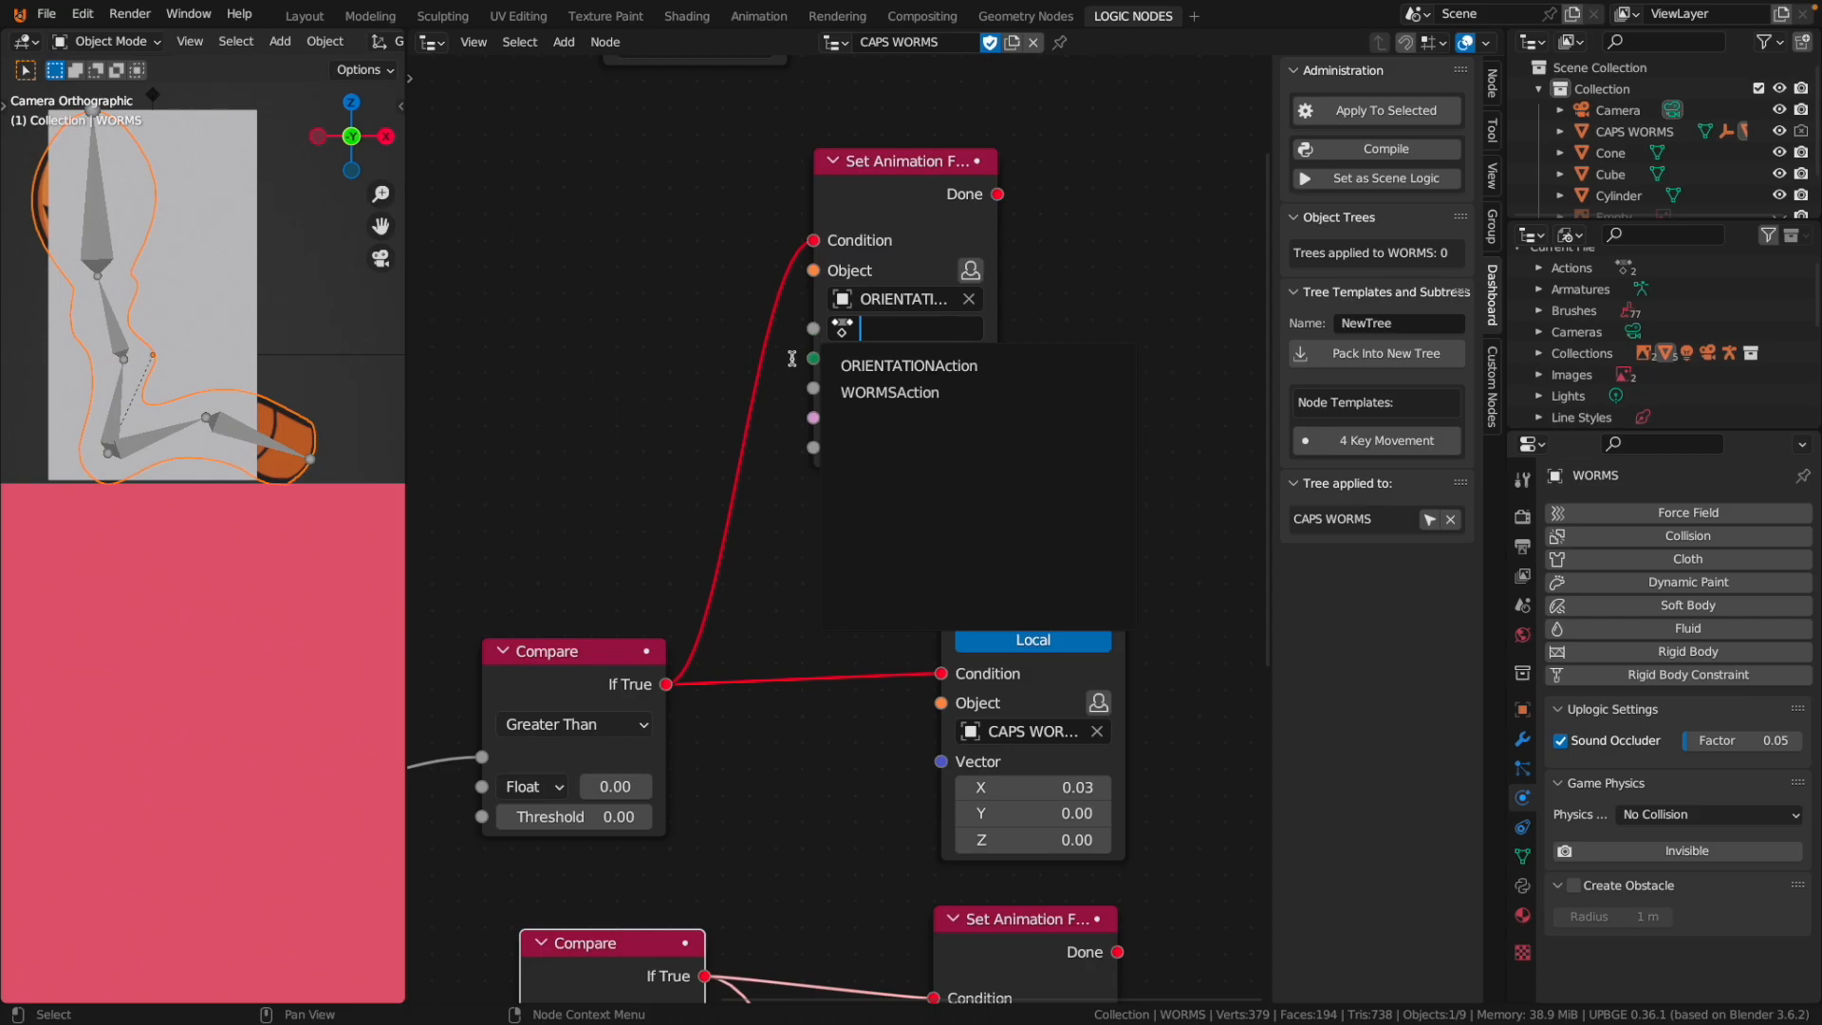
{"action": "left_click", "coordinate": [903, 365]}
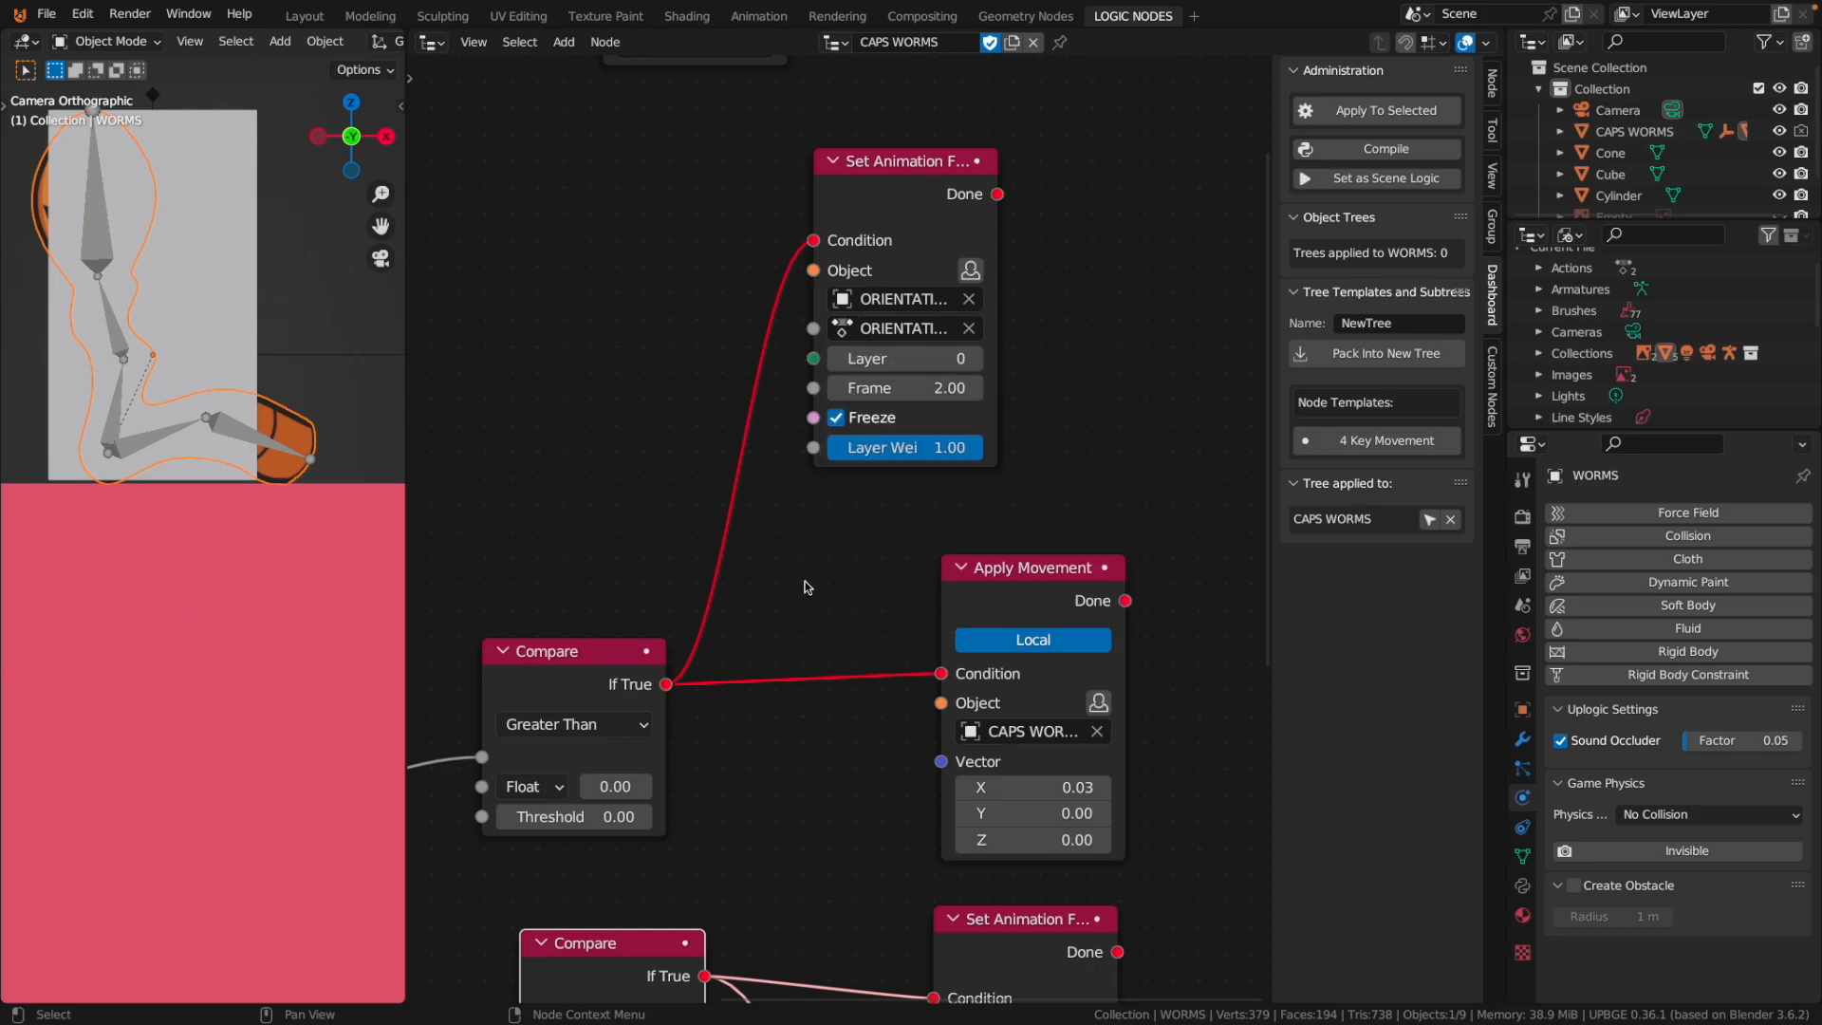
Assign the ORIENTATION object and ORIENTATIONAction to the Set Animation Frame node in the Less Than branch.
{"action": "scroll", "coordinate": [814, 590], "scroll_direction": "down", "scroll_amount": 2}
{"action": "middle_click_drag", "start_coordinate": [802, 521], "coordinate": [866, 312]}
{"action": "scroll", "coordinate": [1025, 631], "scroll_direction": "up", "scroll_amount": 2}
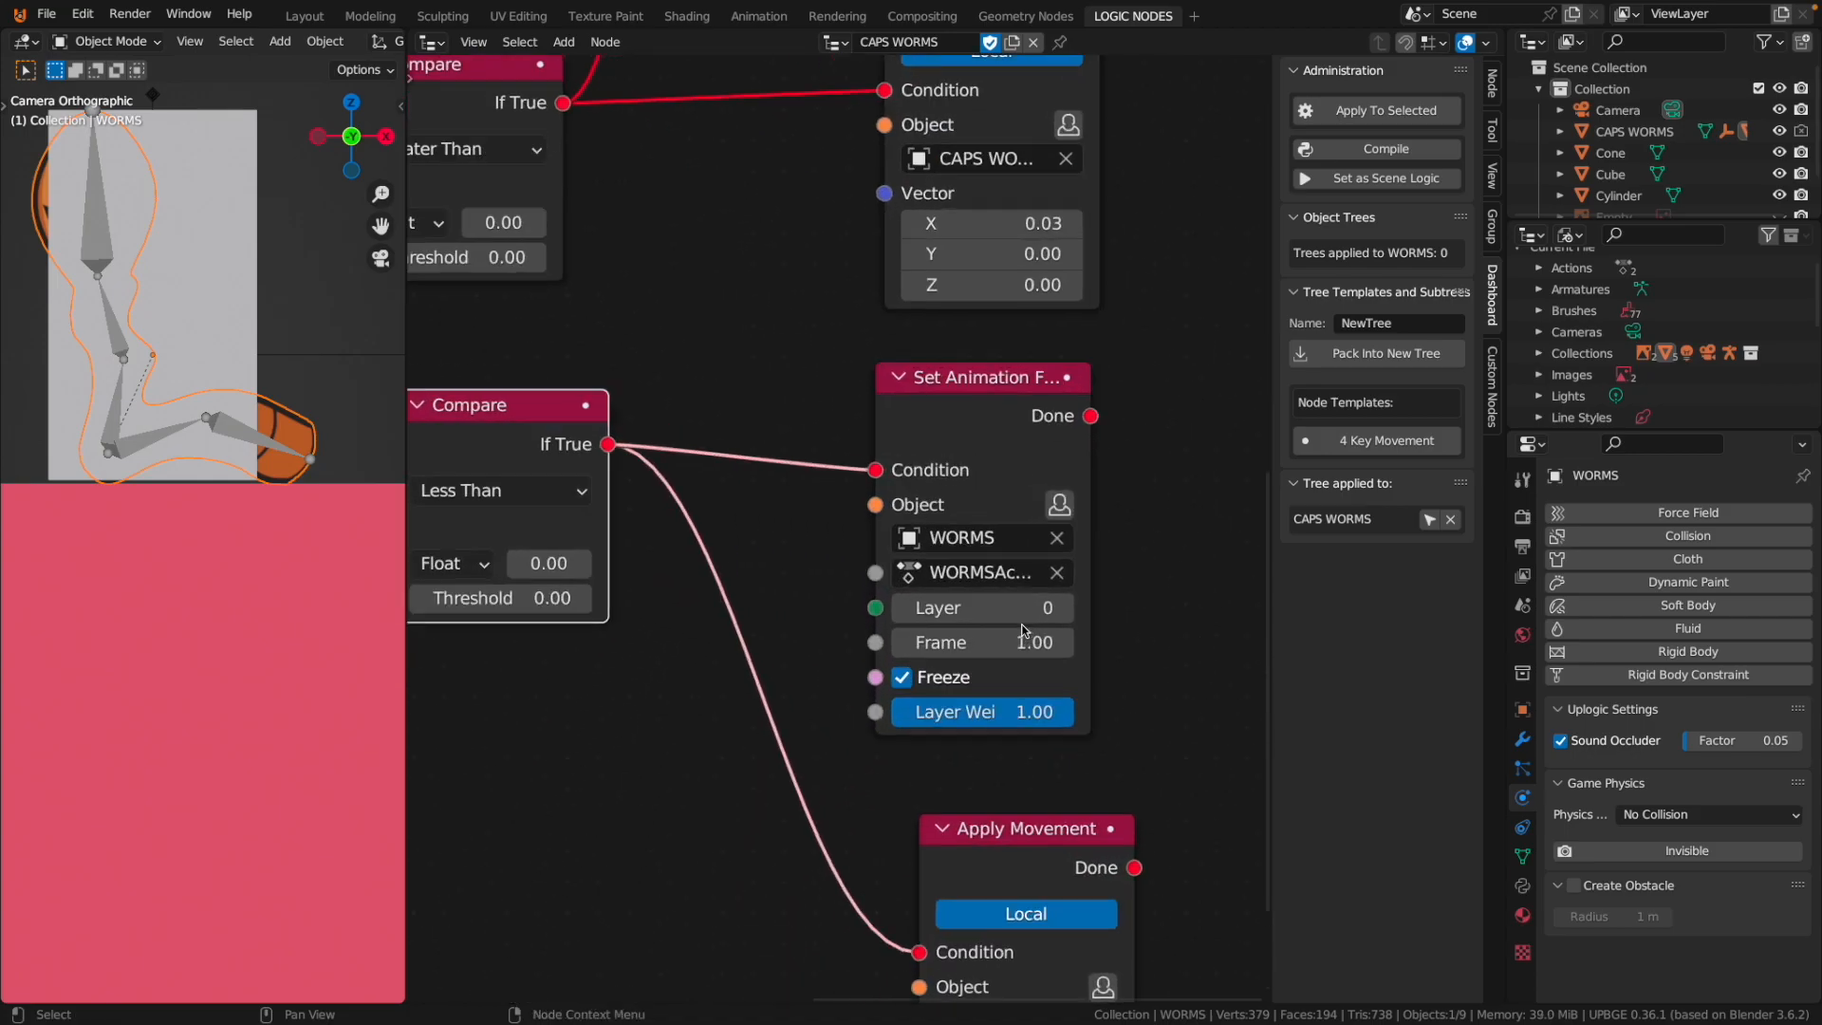
{"action": "scroll", "coordinate": [1007, 590], "scroll_direction": "up", "scroll_amount": 2}
{"action": "left_click", "coordinate": [1089, 507]}
{"action": "left_click", "coordinate": [1091, 507]}
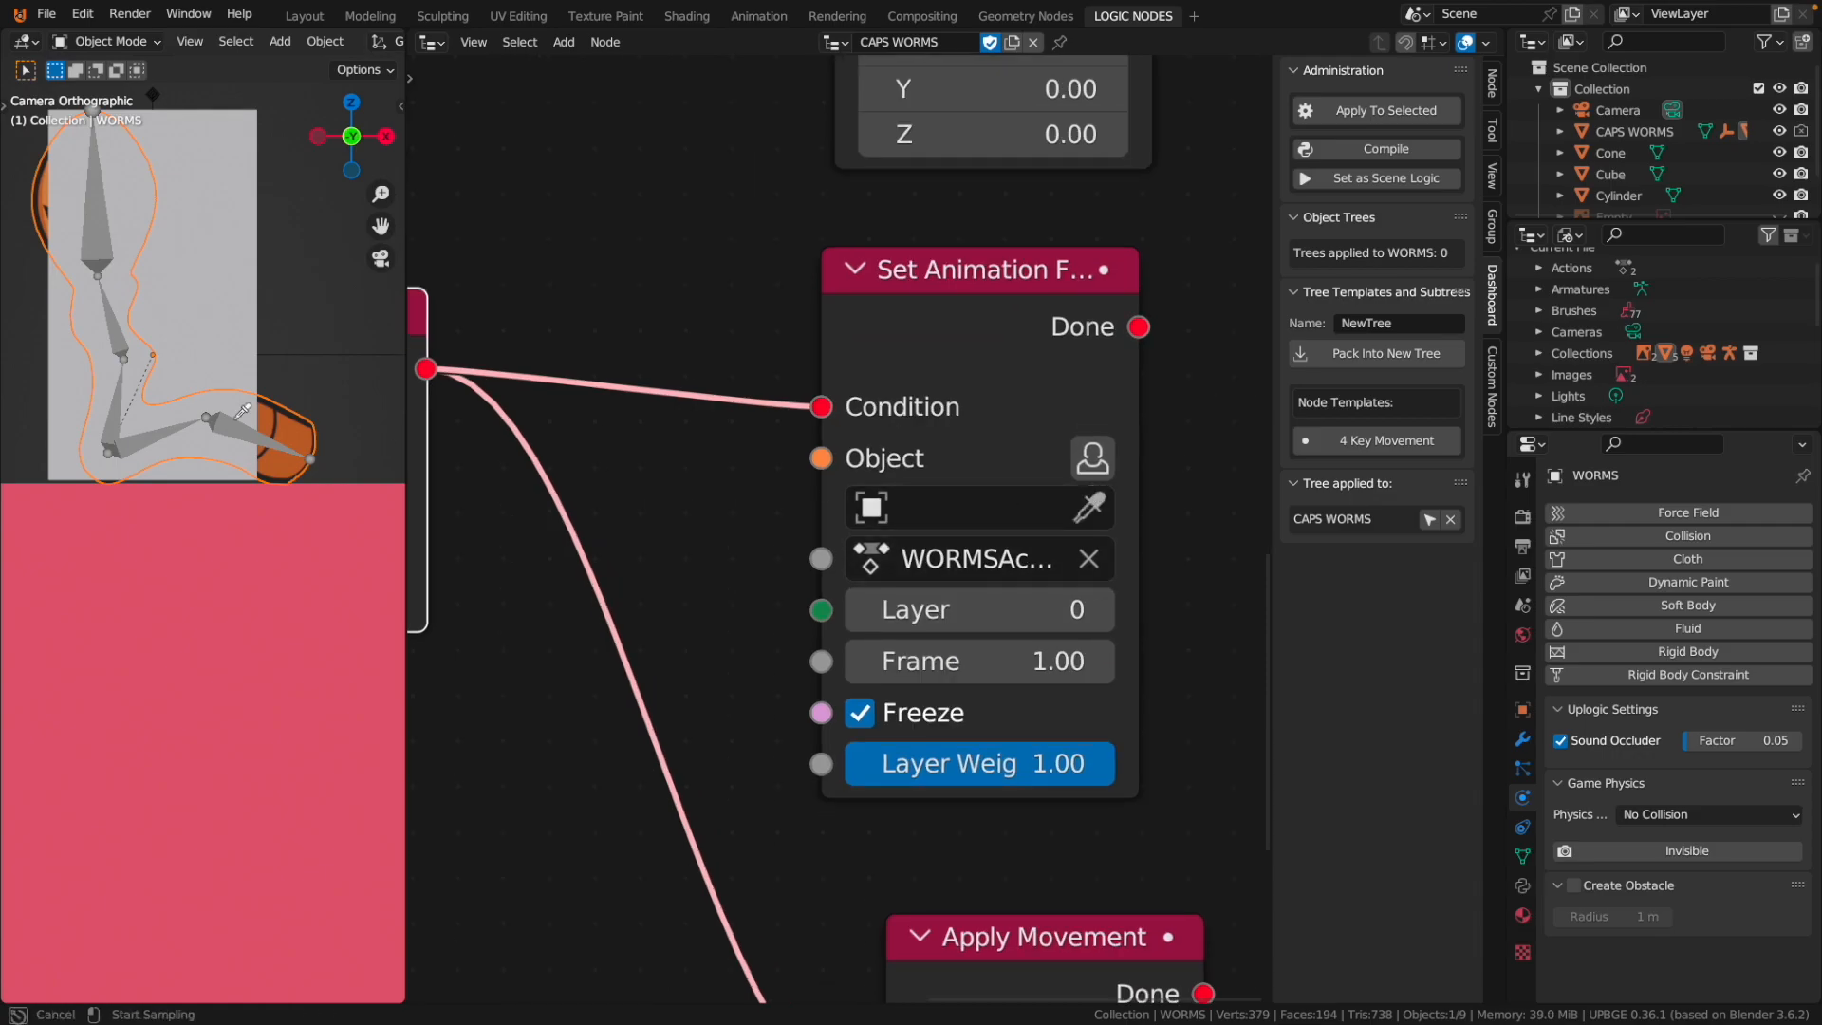
{"action": "left_click", "coordinate": [367, 377]}
{"action": "left_click", "coordinate": [873, 556]}
{"action": "left_click", "coordinate": [949, 59]}
Save the file and run the game in the Layout workspace's front view to test the worm turning.
{"action": "scroll", "coordinate": [939, 541], "scroll_direction": "down", "scroll_amount": 5}
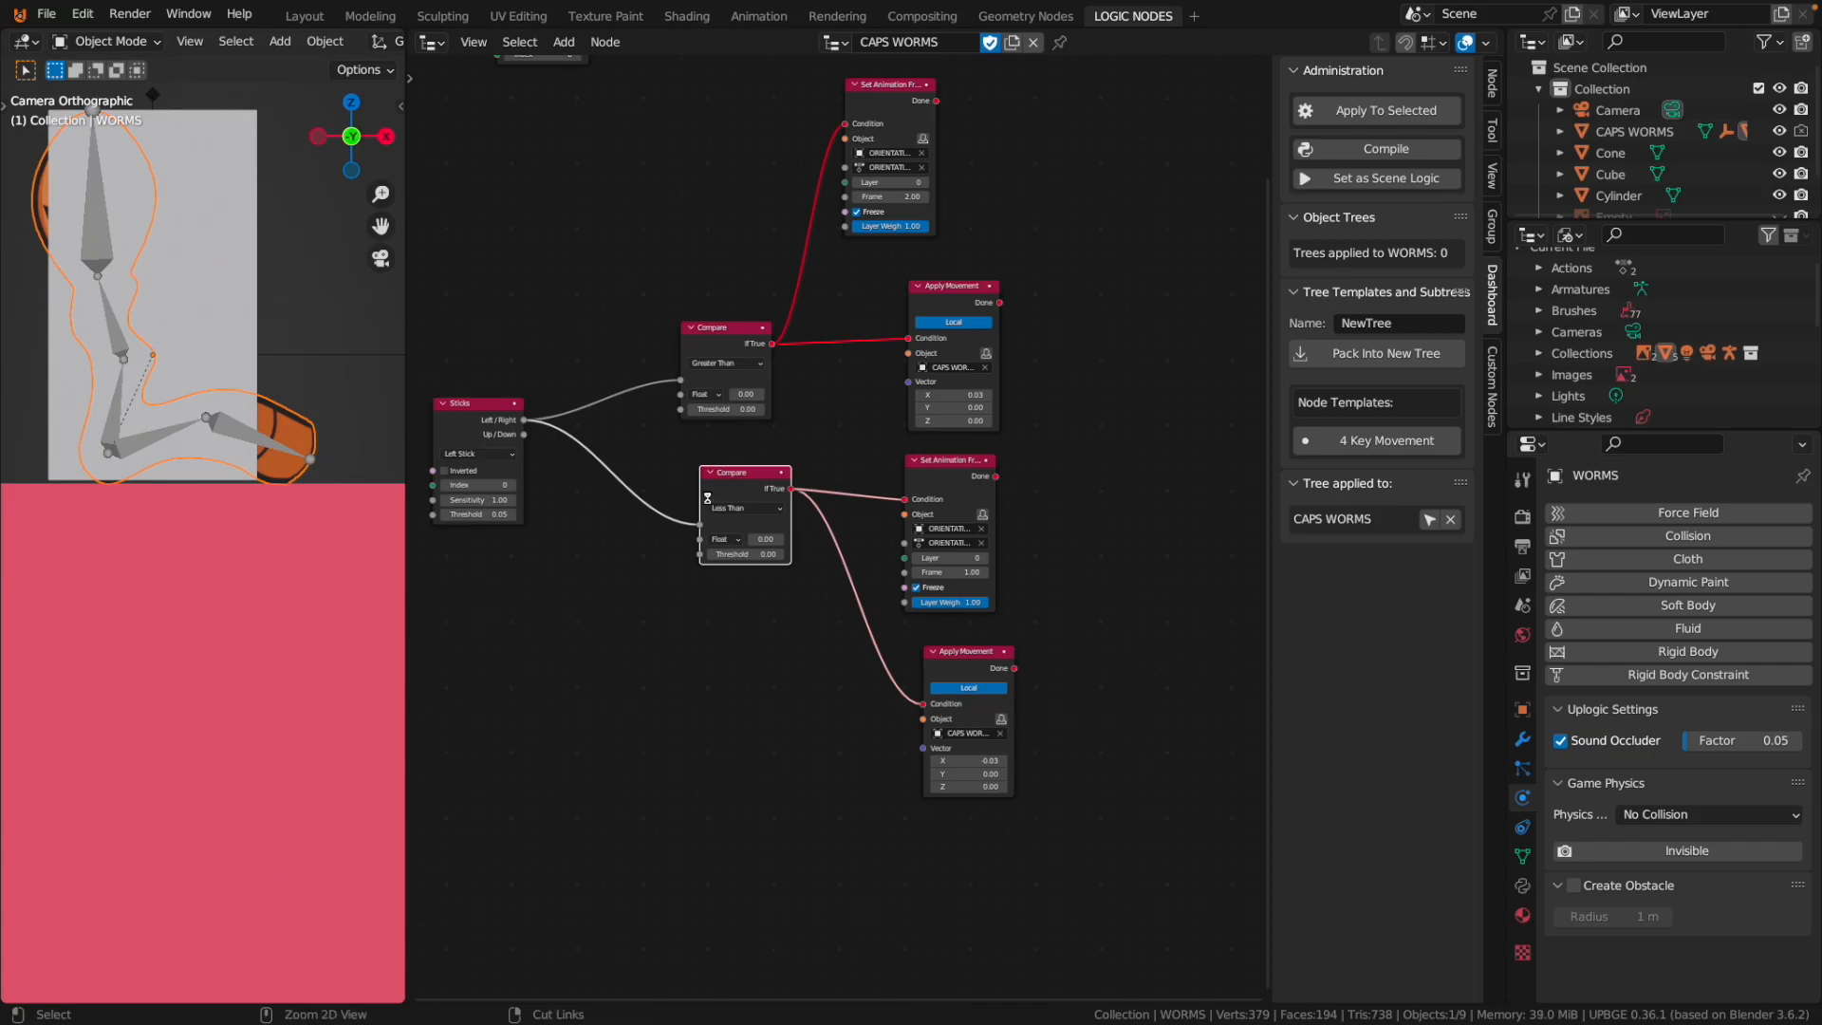
{"action": "key", "text": "ctrl+s"}
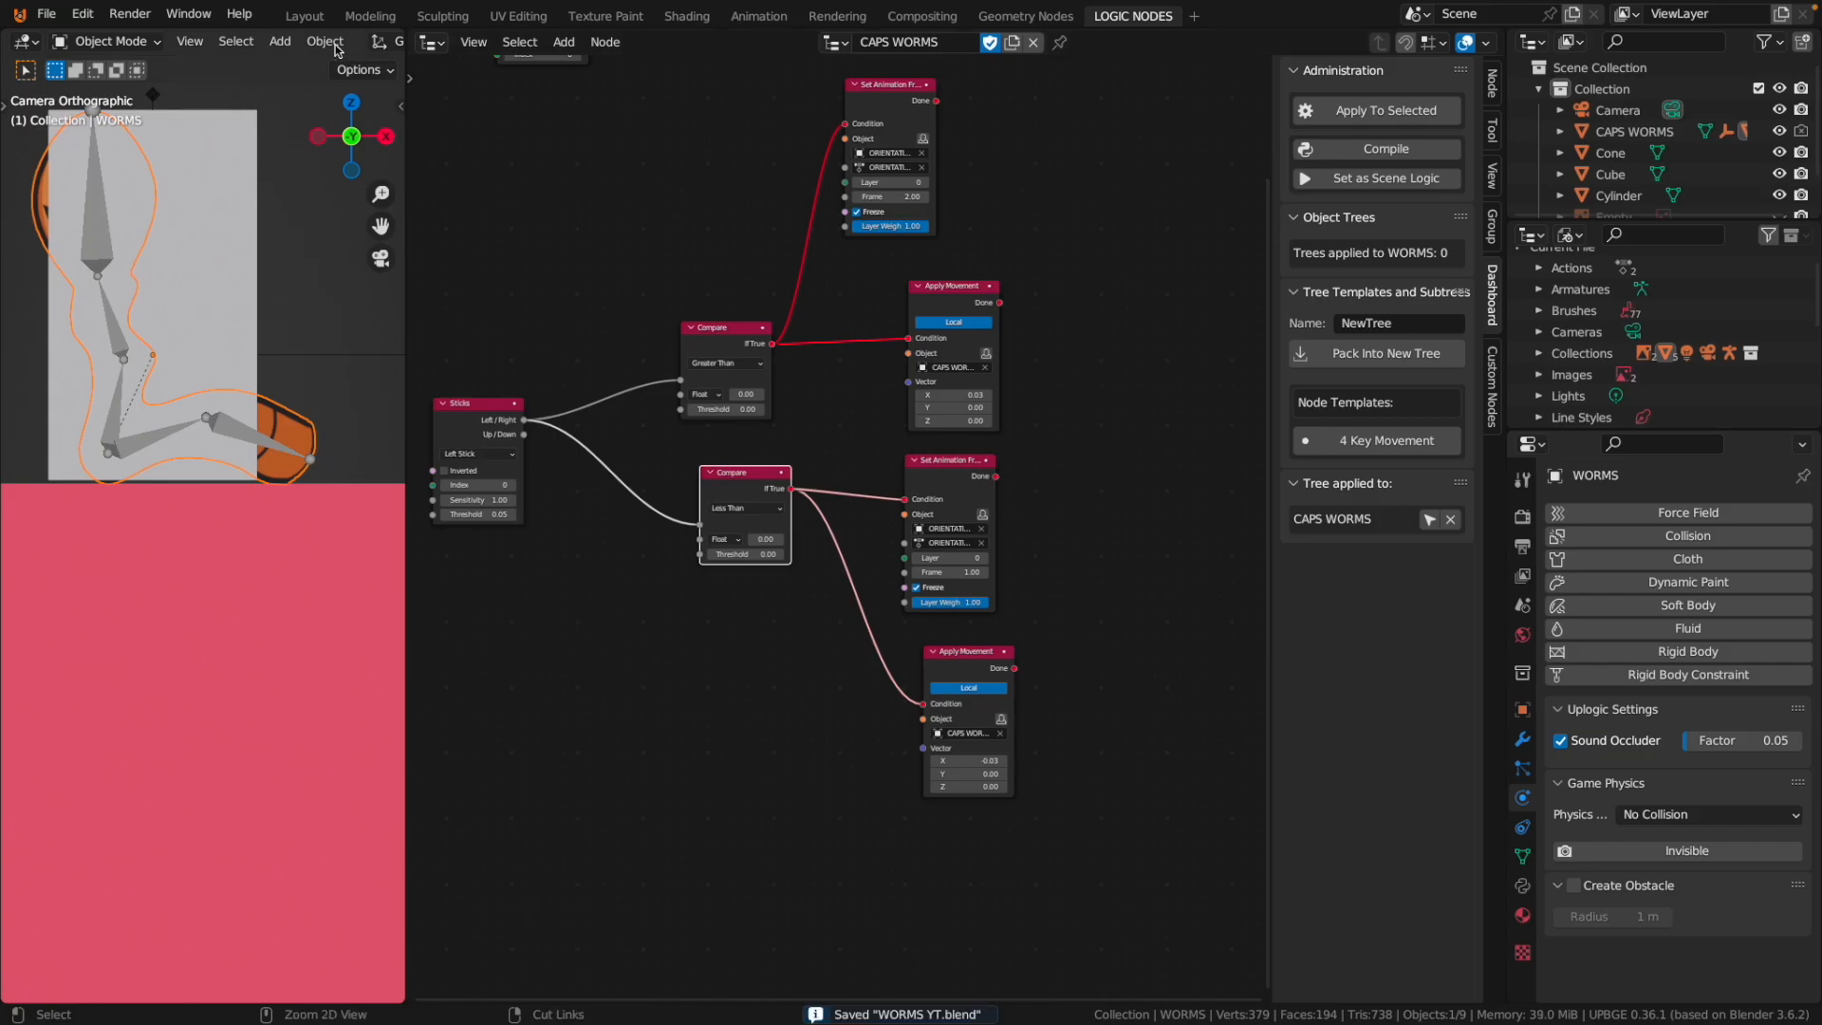
{"action": "left_click", "coordinate": [305, 16]}
{"action": "key", "text": "KP_1"}
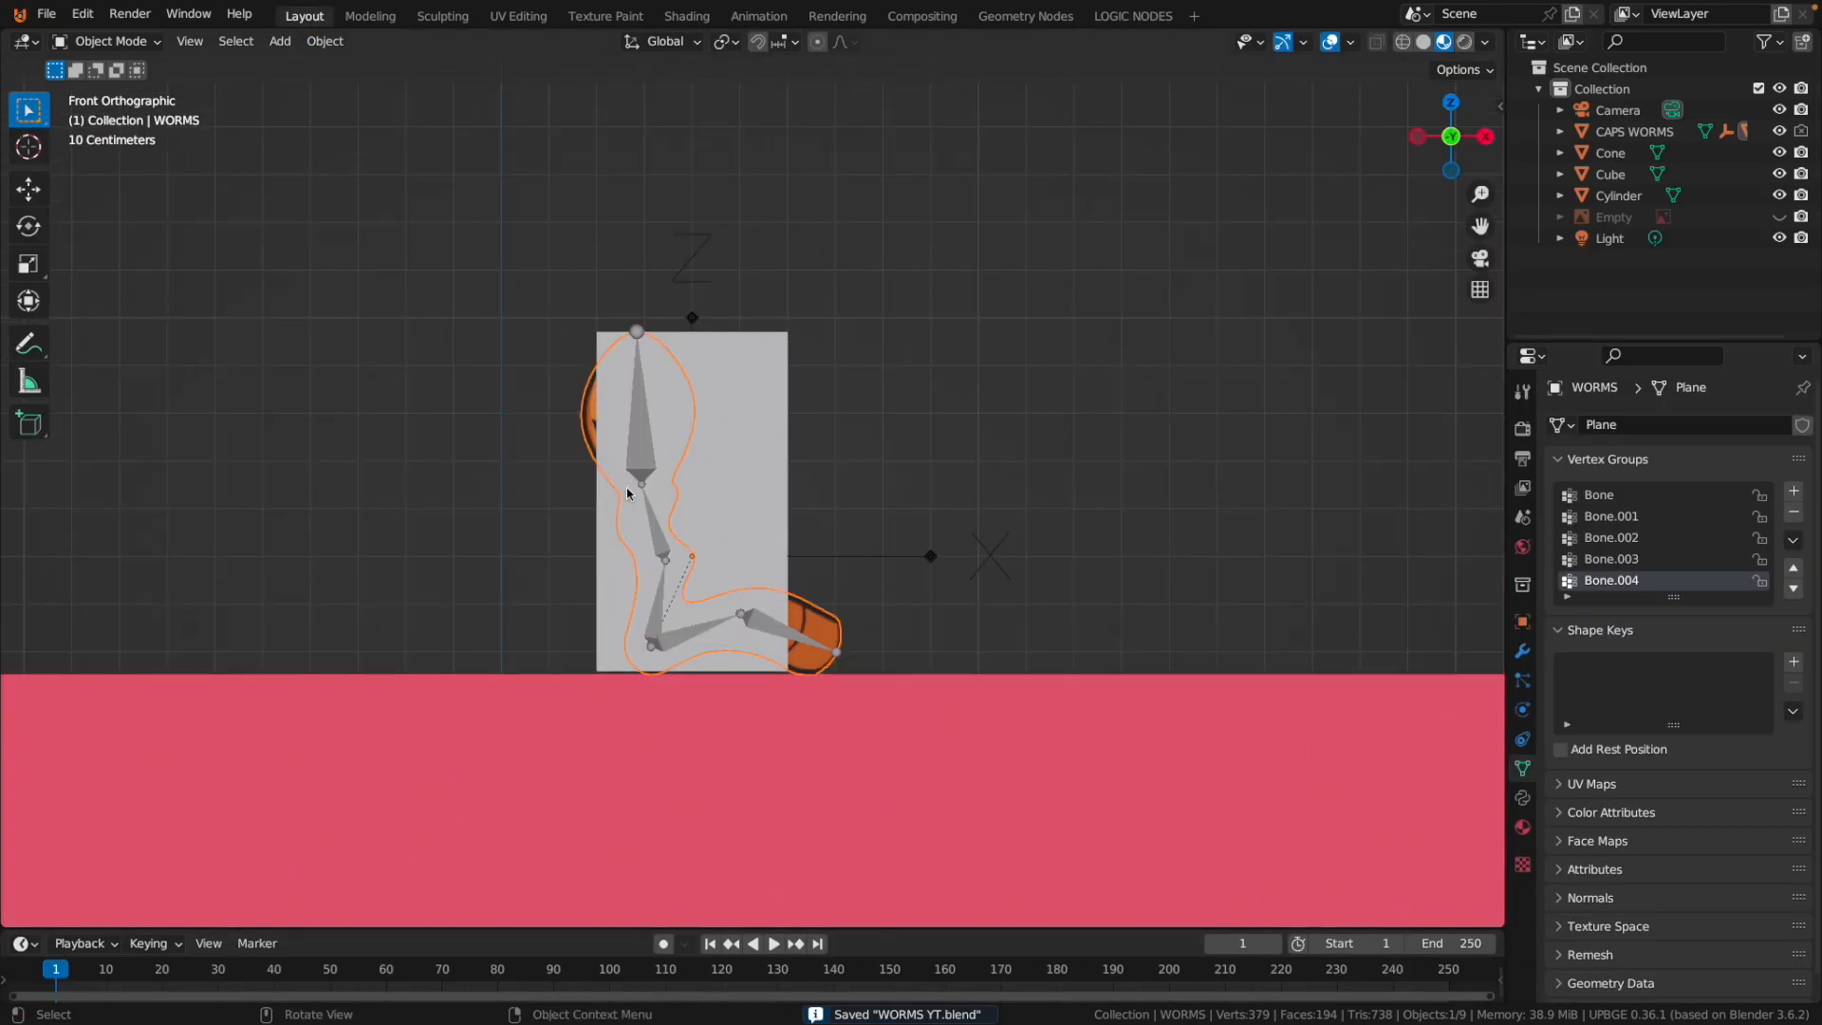
{"action": "key", "text": "p"}
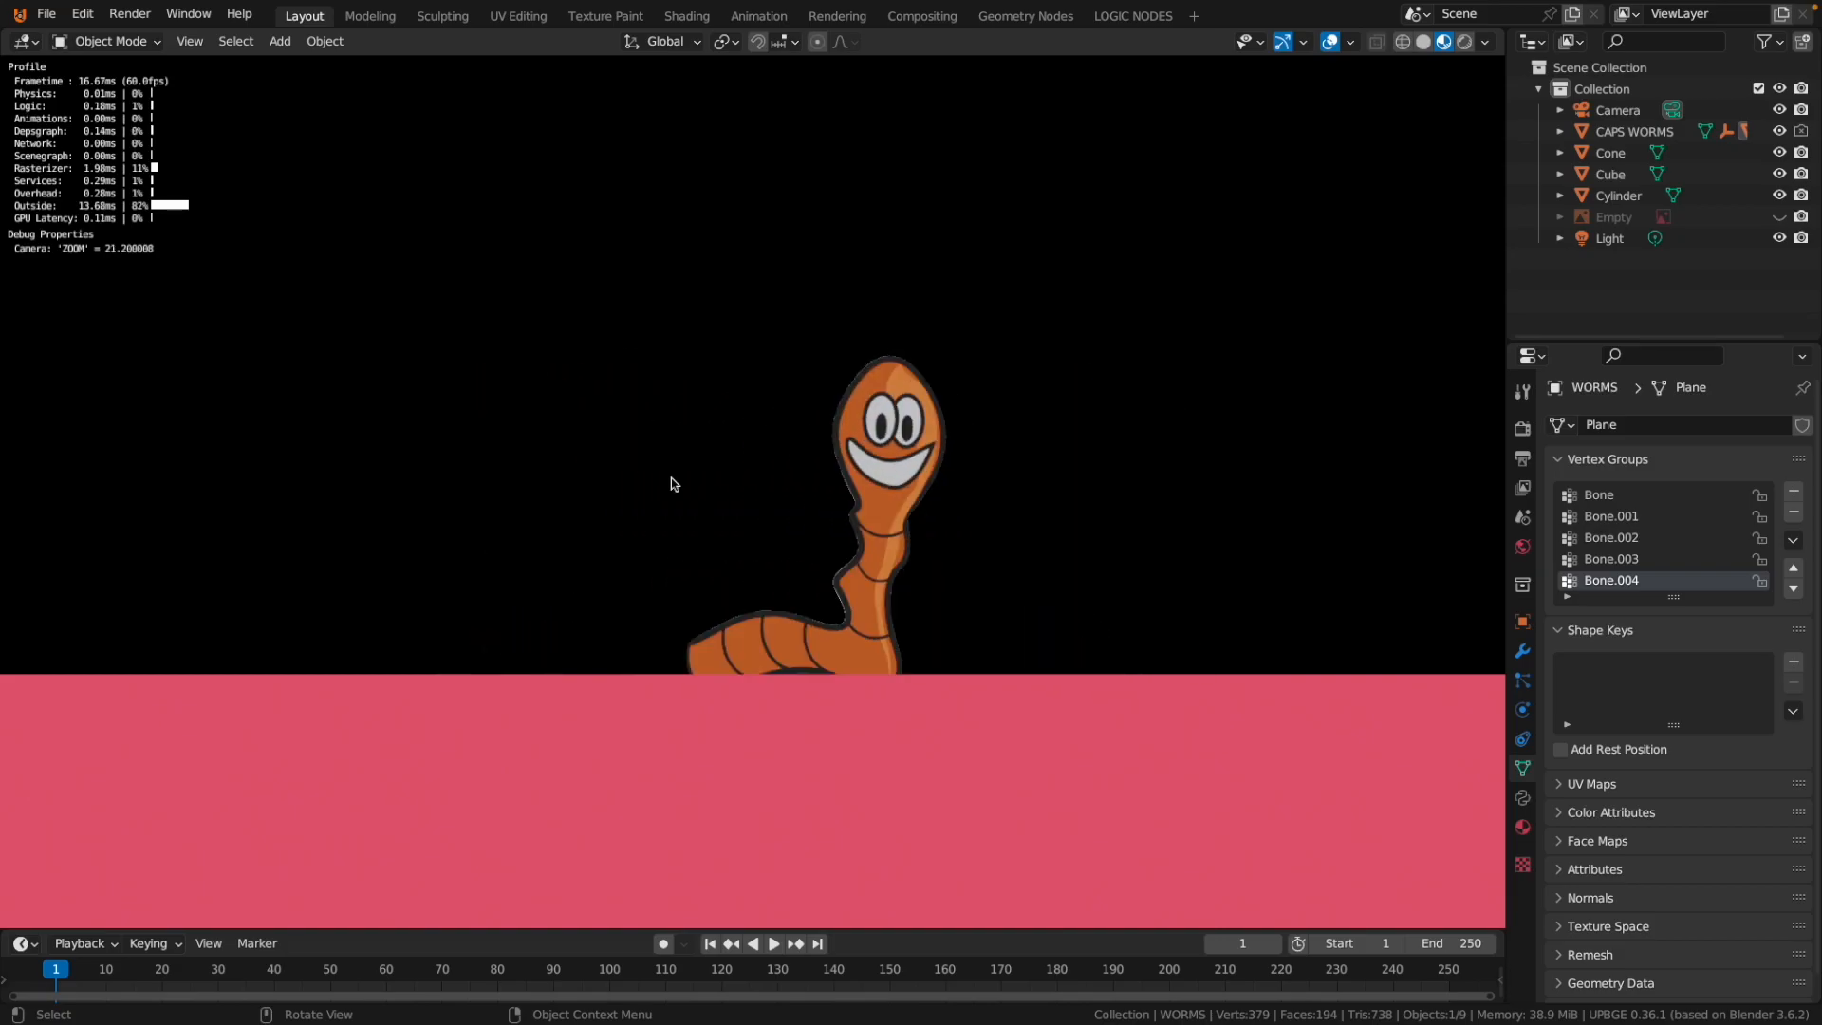
Stop the running game and hide the CAPS WORMS object in the viewport.
{"action": "key", "text": "Escape"}
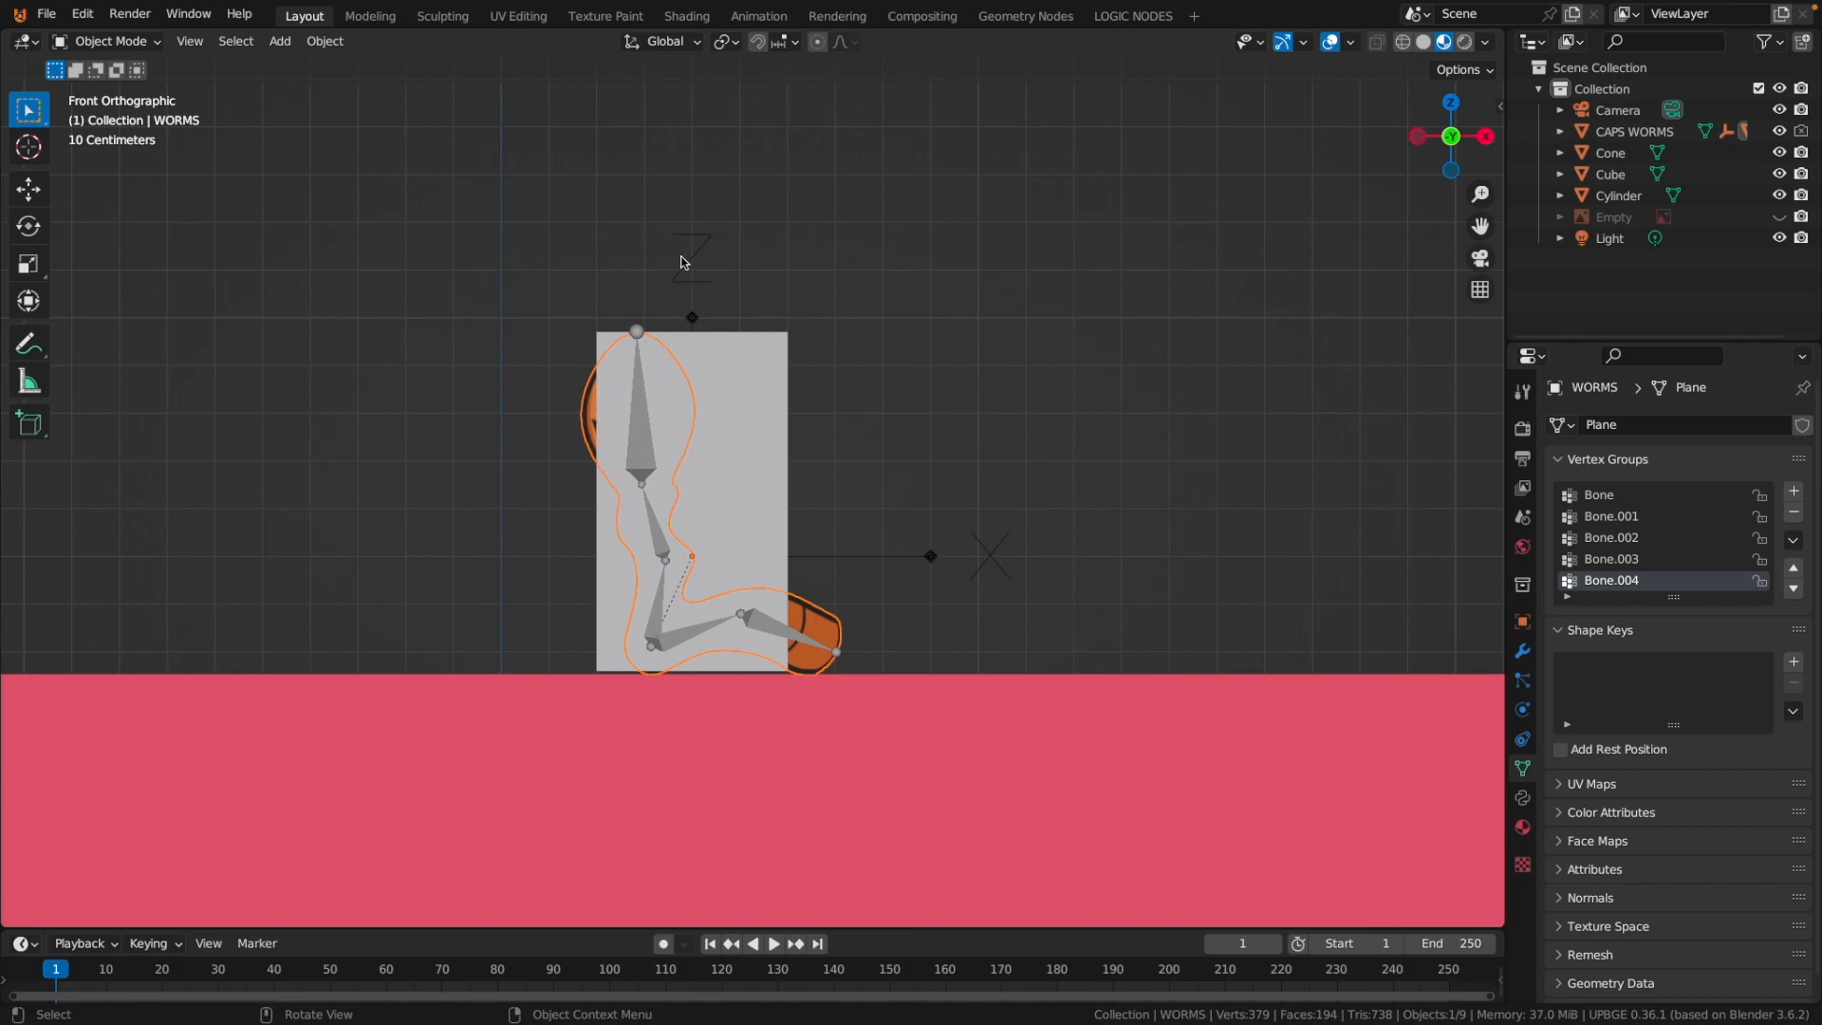
{"action": "left_click", "coordinate": [1781, 132]}
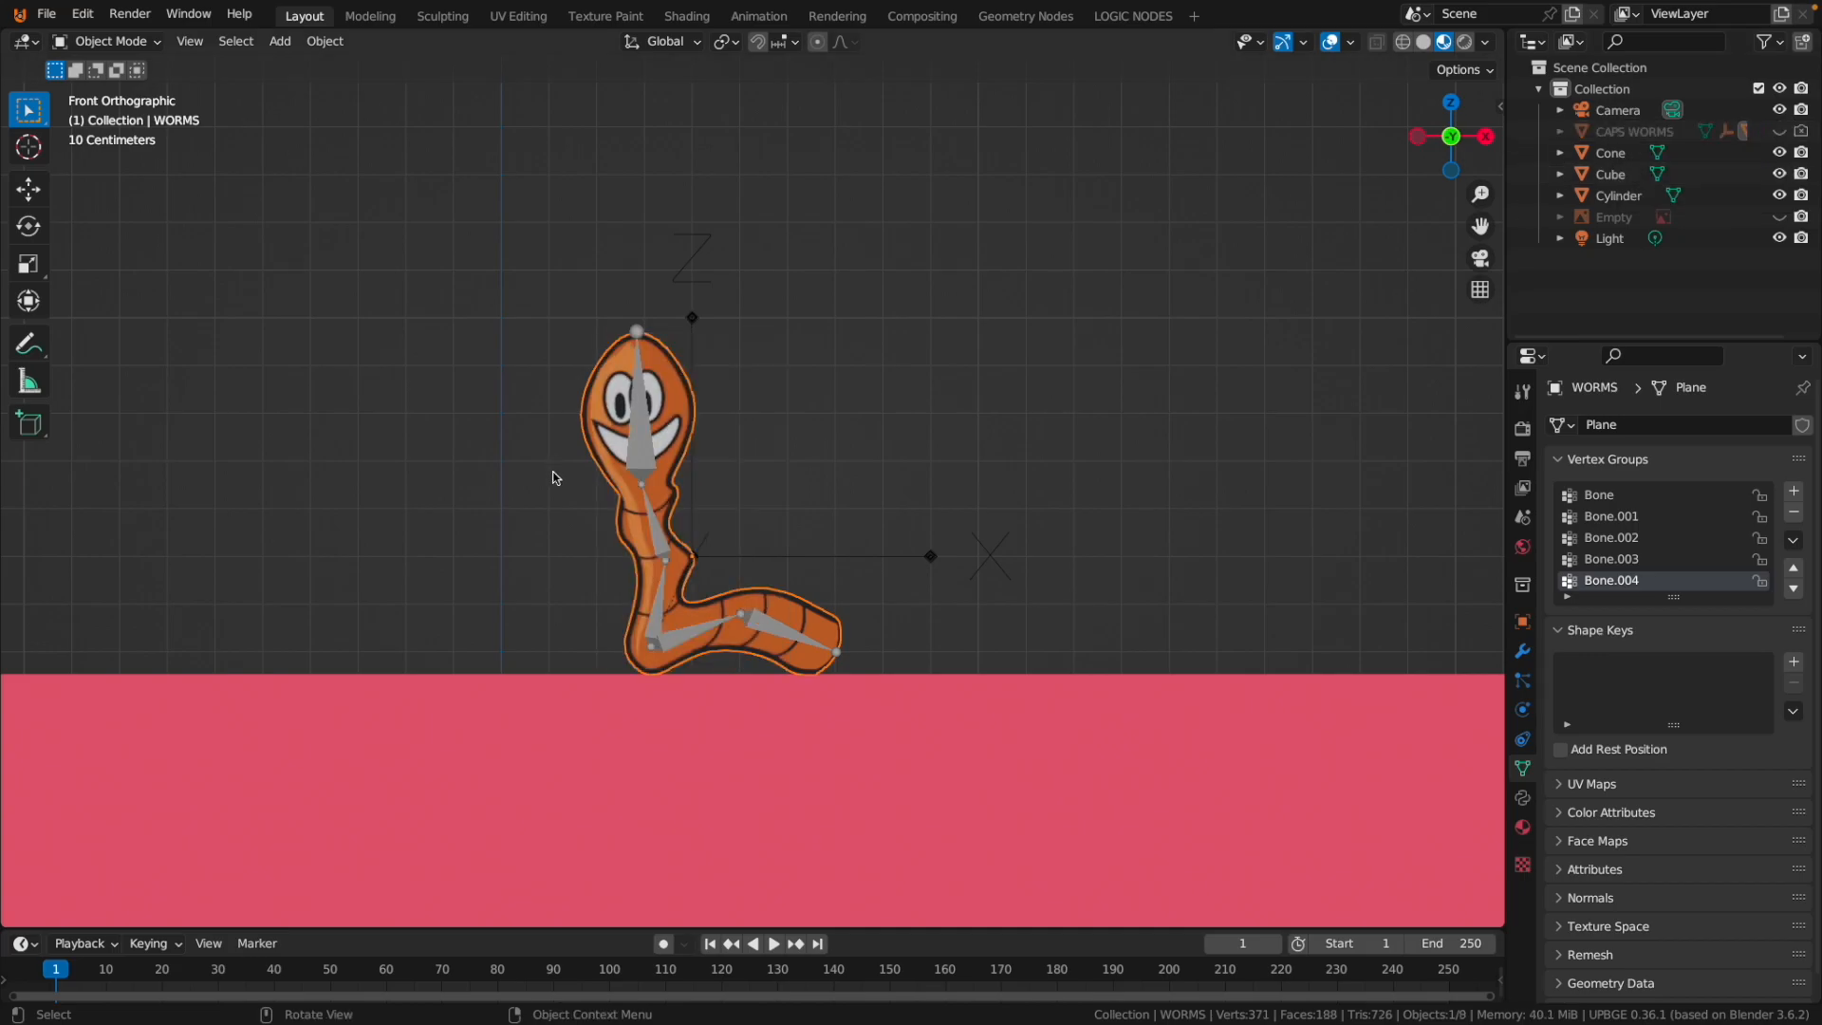
Open the Animation workspace and show the worm from the front view.
{"action": "left_click", "coordinate": [759, 16]}
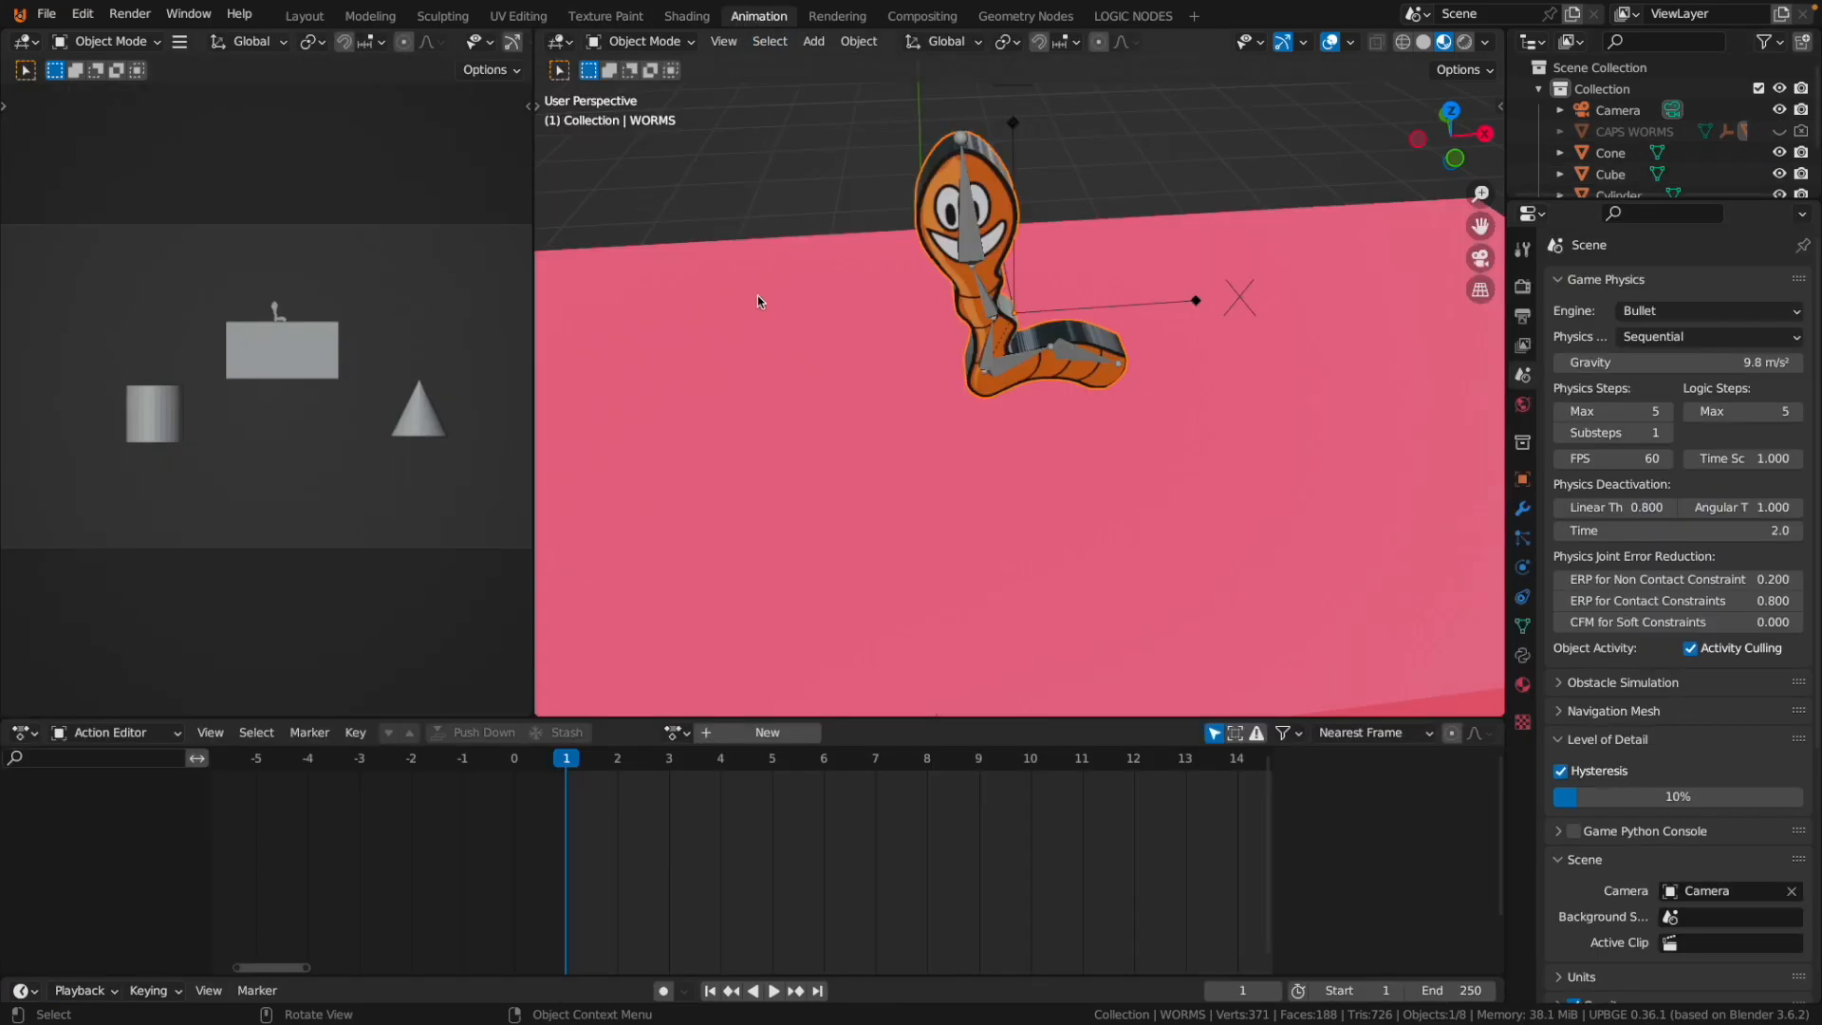
{"action": "key", "text": "KP_1"}
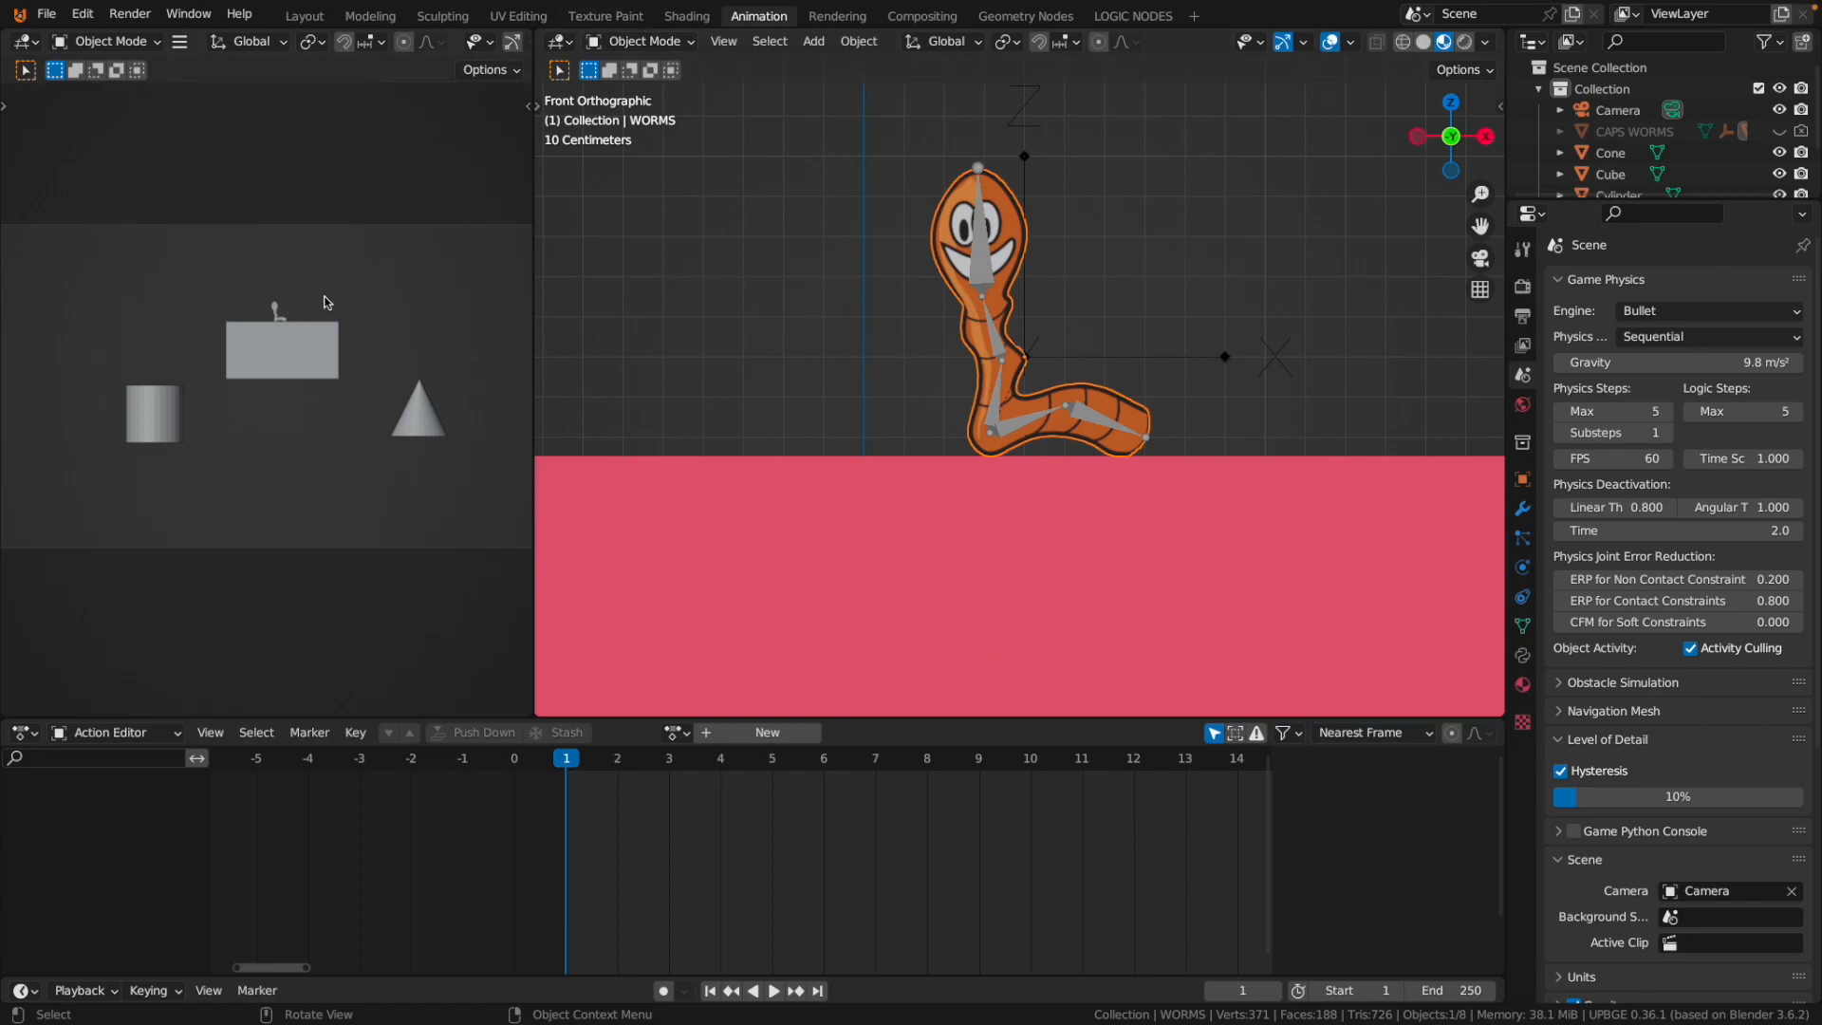
{"action": "scroll", "coordinate": [1039, 301], "scroll_direction": "up", "scroll_amount": 6}
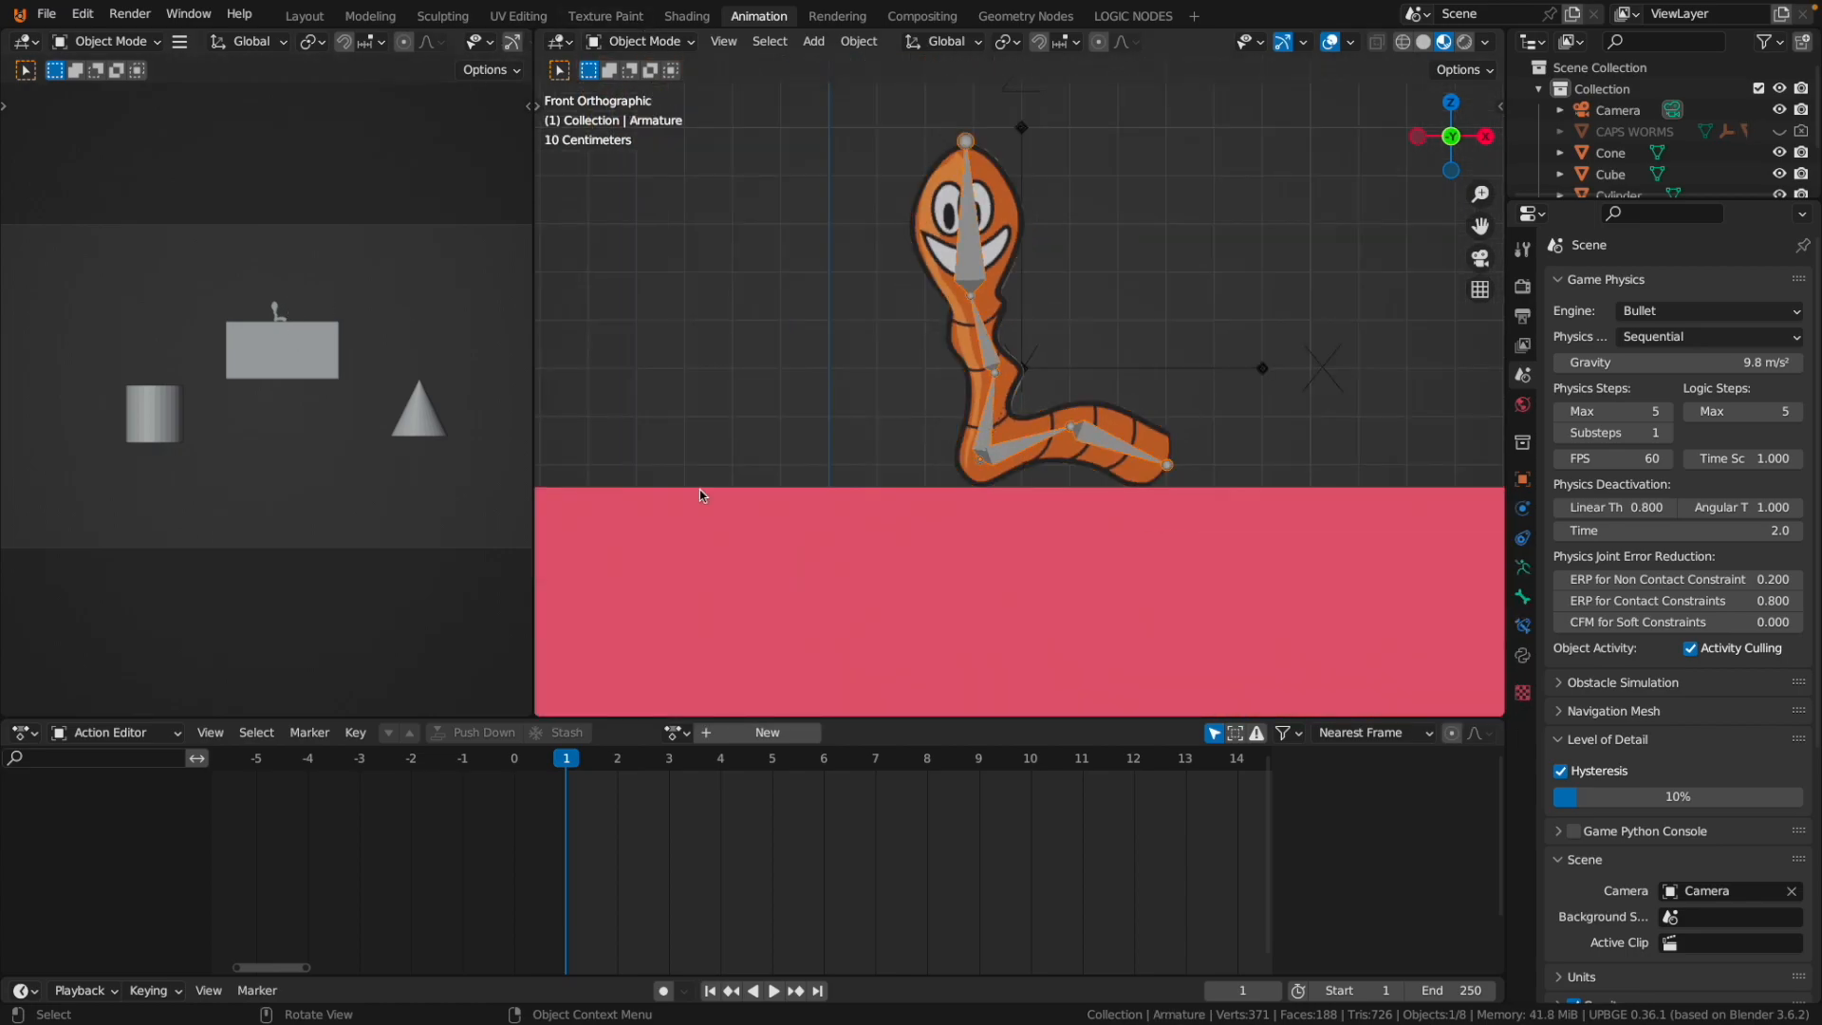
Select the ORIENTATION empty and go through its keyframes at frames 1 and 2 to check the turning.
{"action": "key", "text": "Right"}
{"action": "key", "text": "Left"}
{"action": "left_click", "coordinate": [1127, 373]}
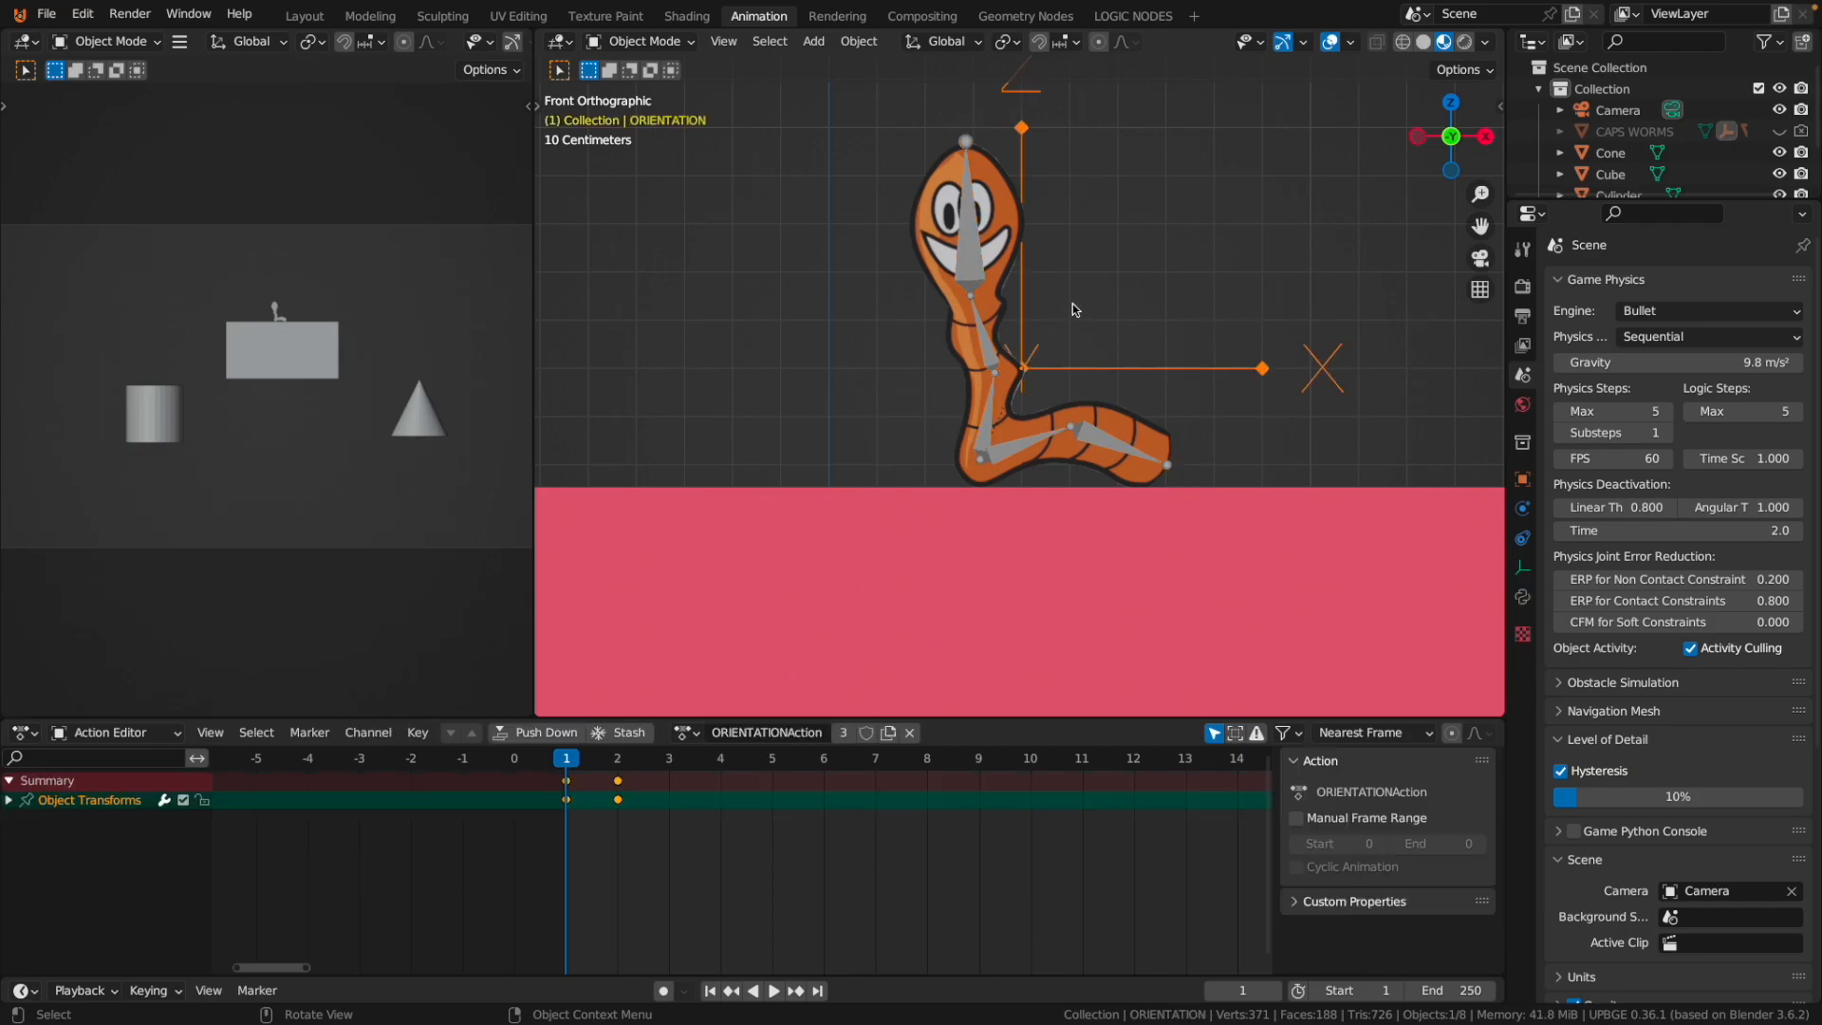
{"action": "key", "text": "Right"}
{"action": "key", "text": "Right"}
{"action": "key", "text": "Left"}
{"action": "key", "text": "Left"}
{"action": "key", "text": "Left"}
{"action": "key", "text": "Right"}
Unlink ORIENTATIONAction from the ORIENTATION empty.
{"action": "left_click", "coordinate": [687, 733]}
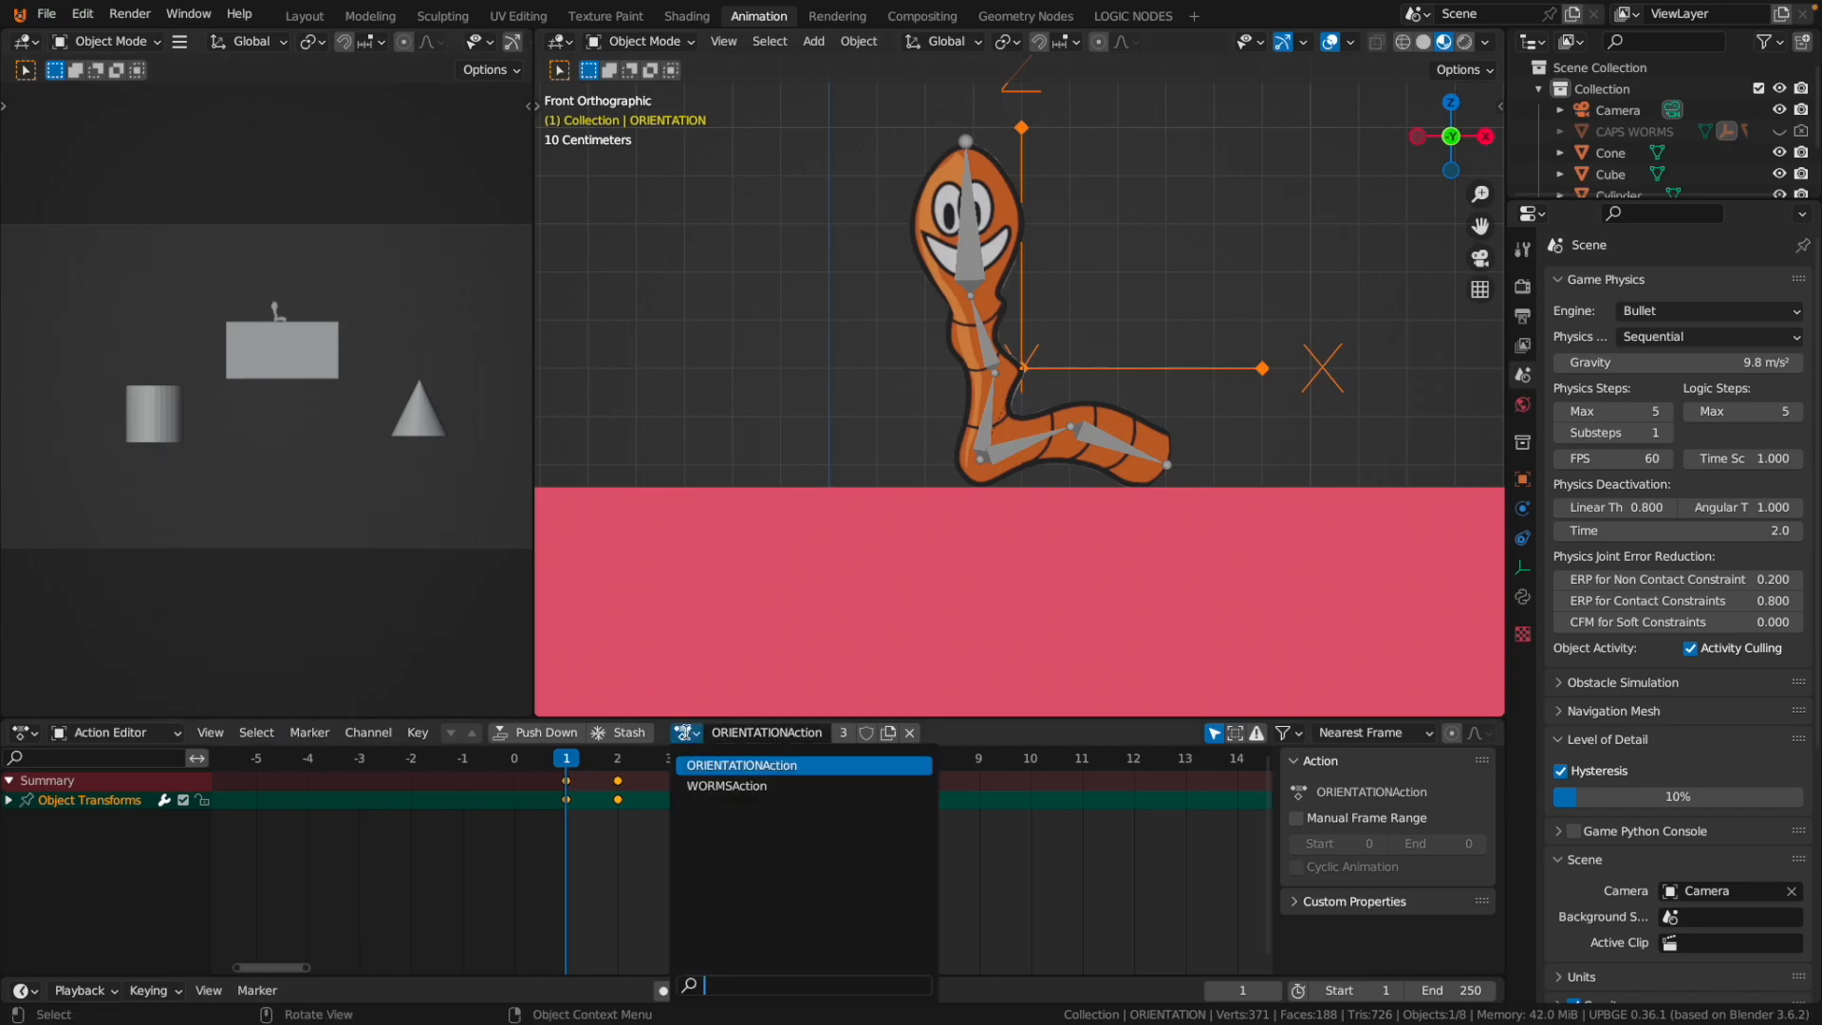
{"action": "left_click", "coordinate": [685, 730]}
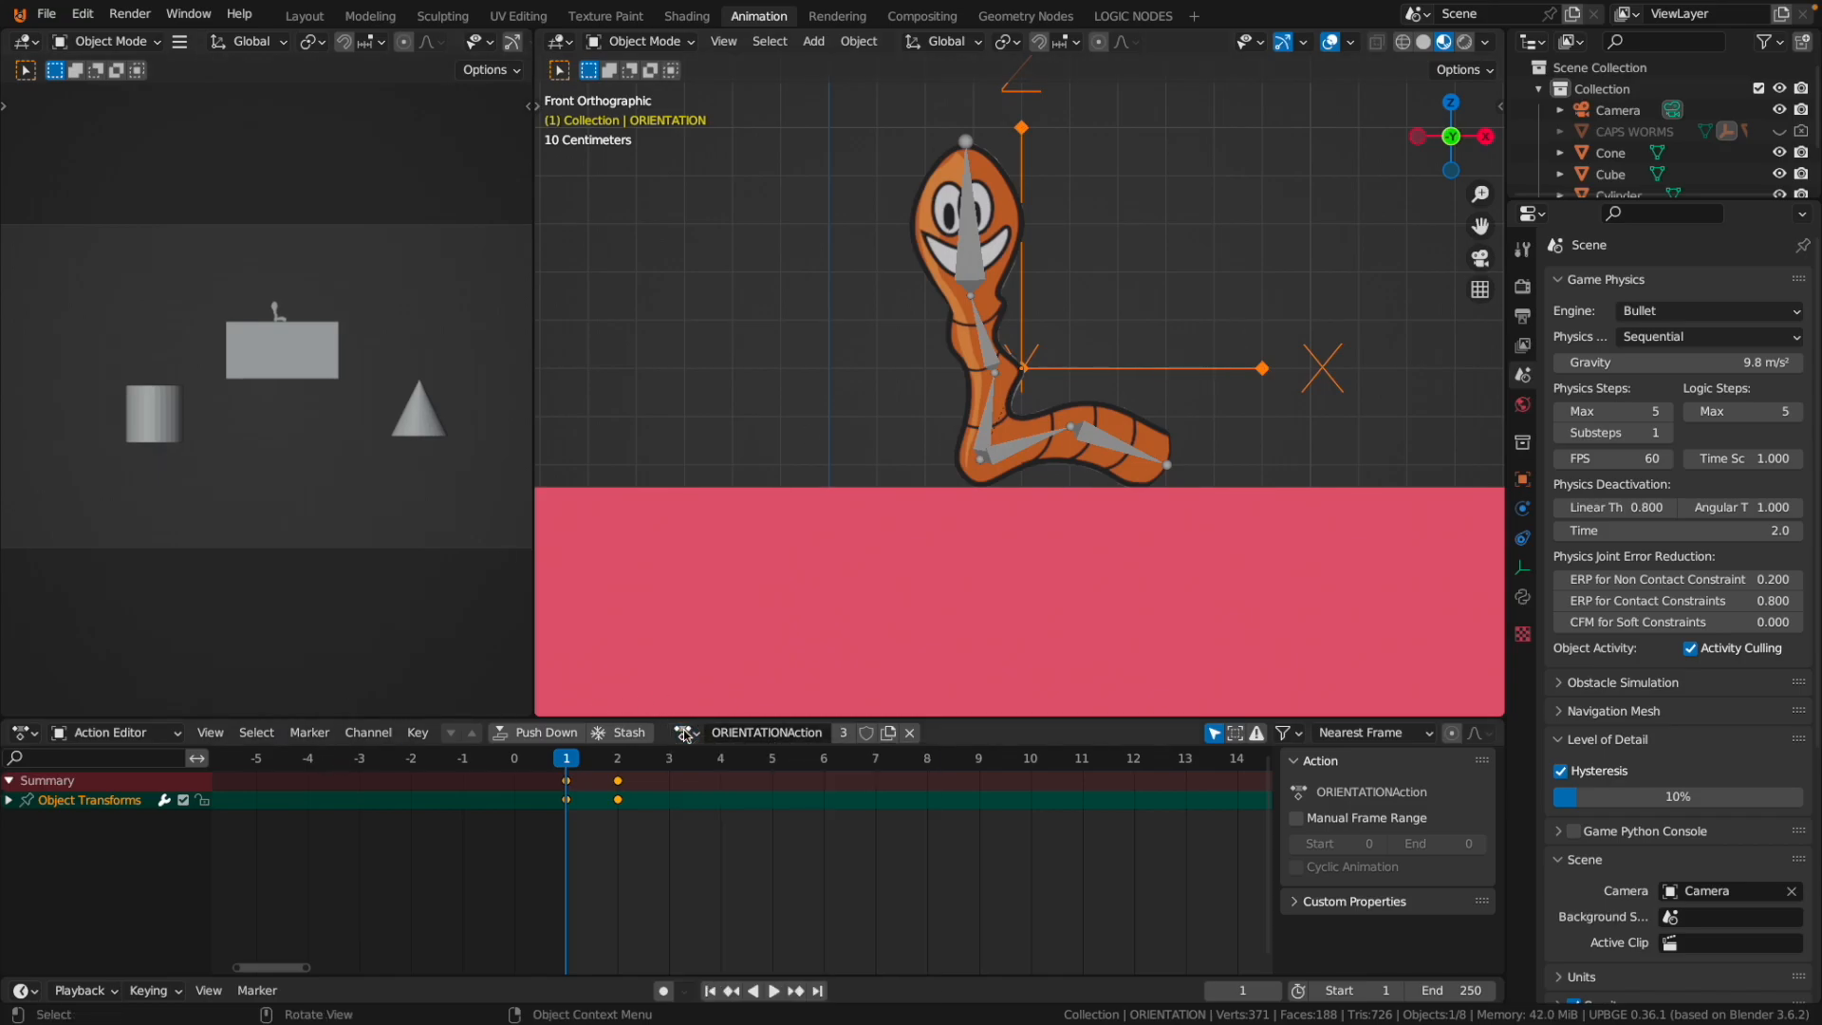
{"action": "left_click", "coordinate": [909, 733]}
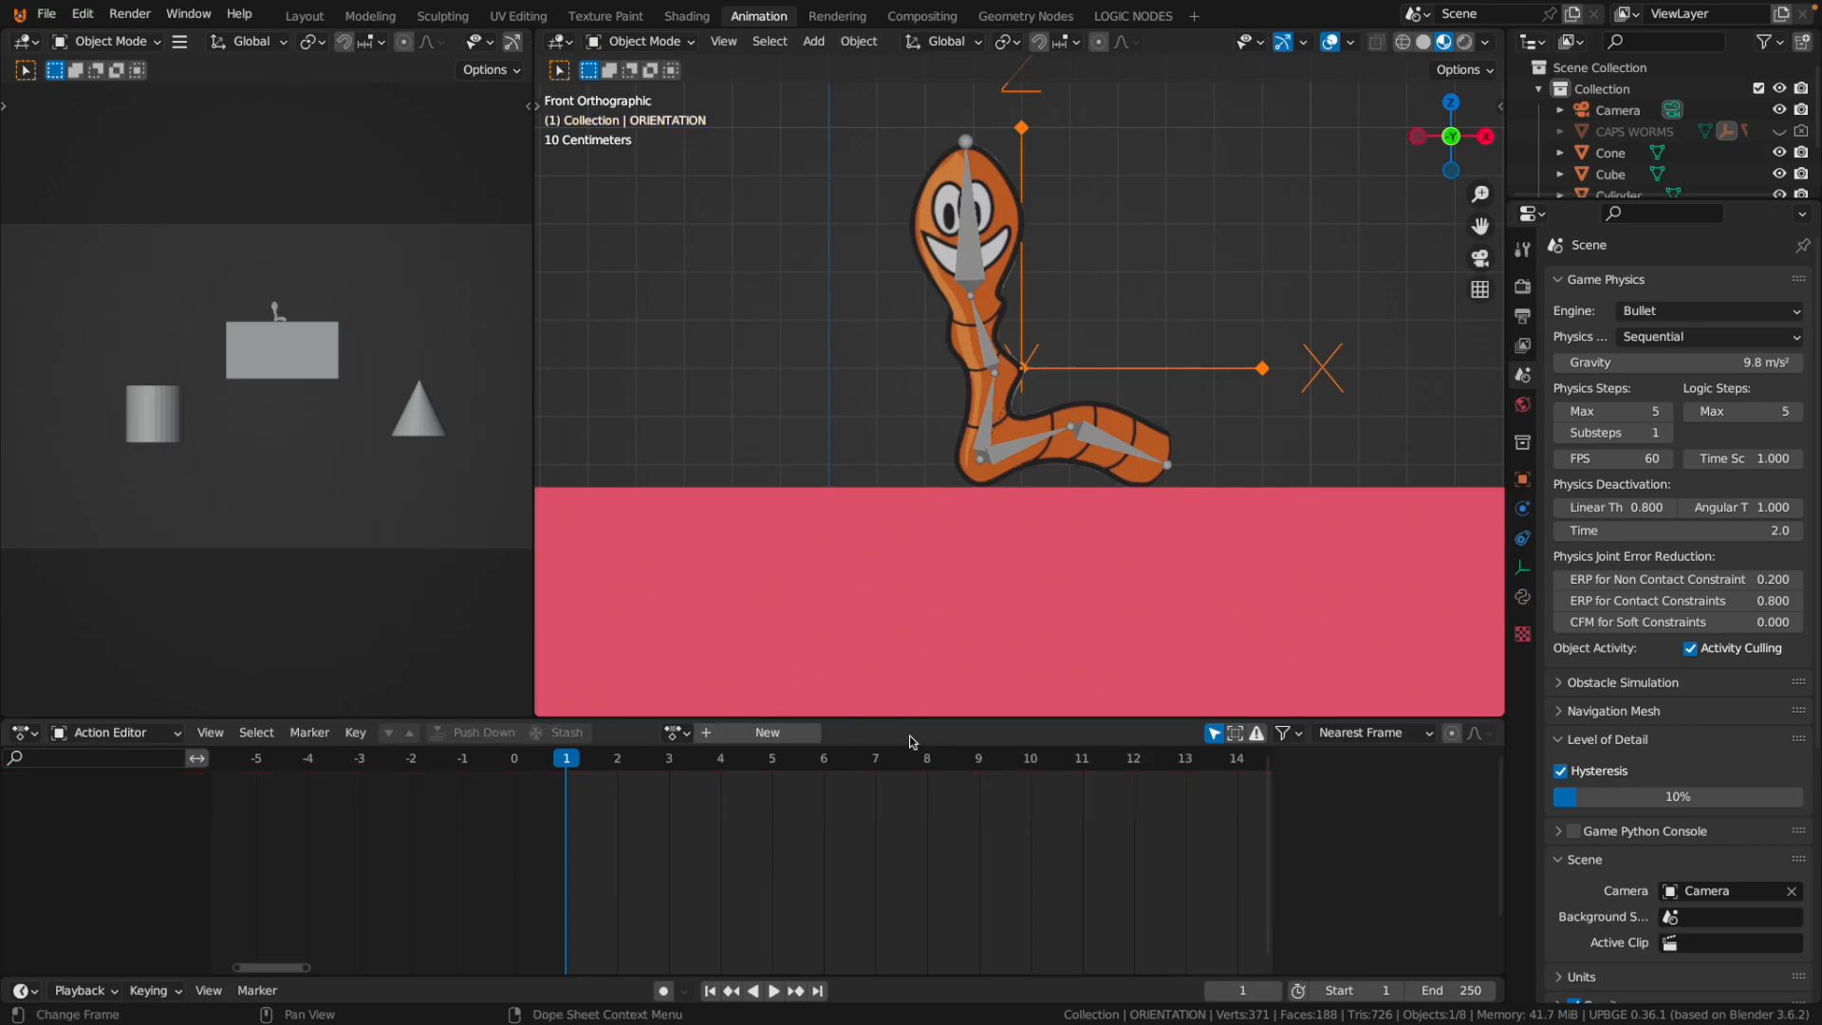
Go back and forth through the first frames to check the worm's turning without an action assigned to ORIENTATION.
{"action": "left_click", "coordinate": [675, 732]}
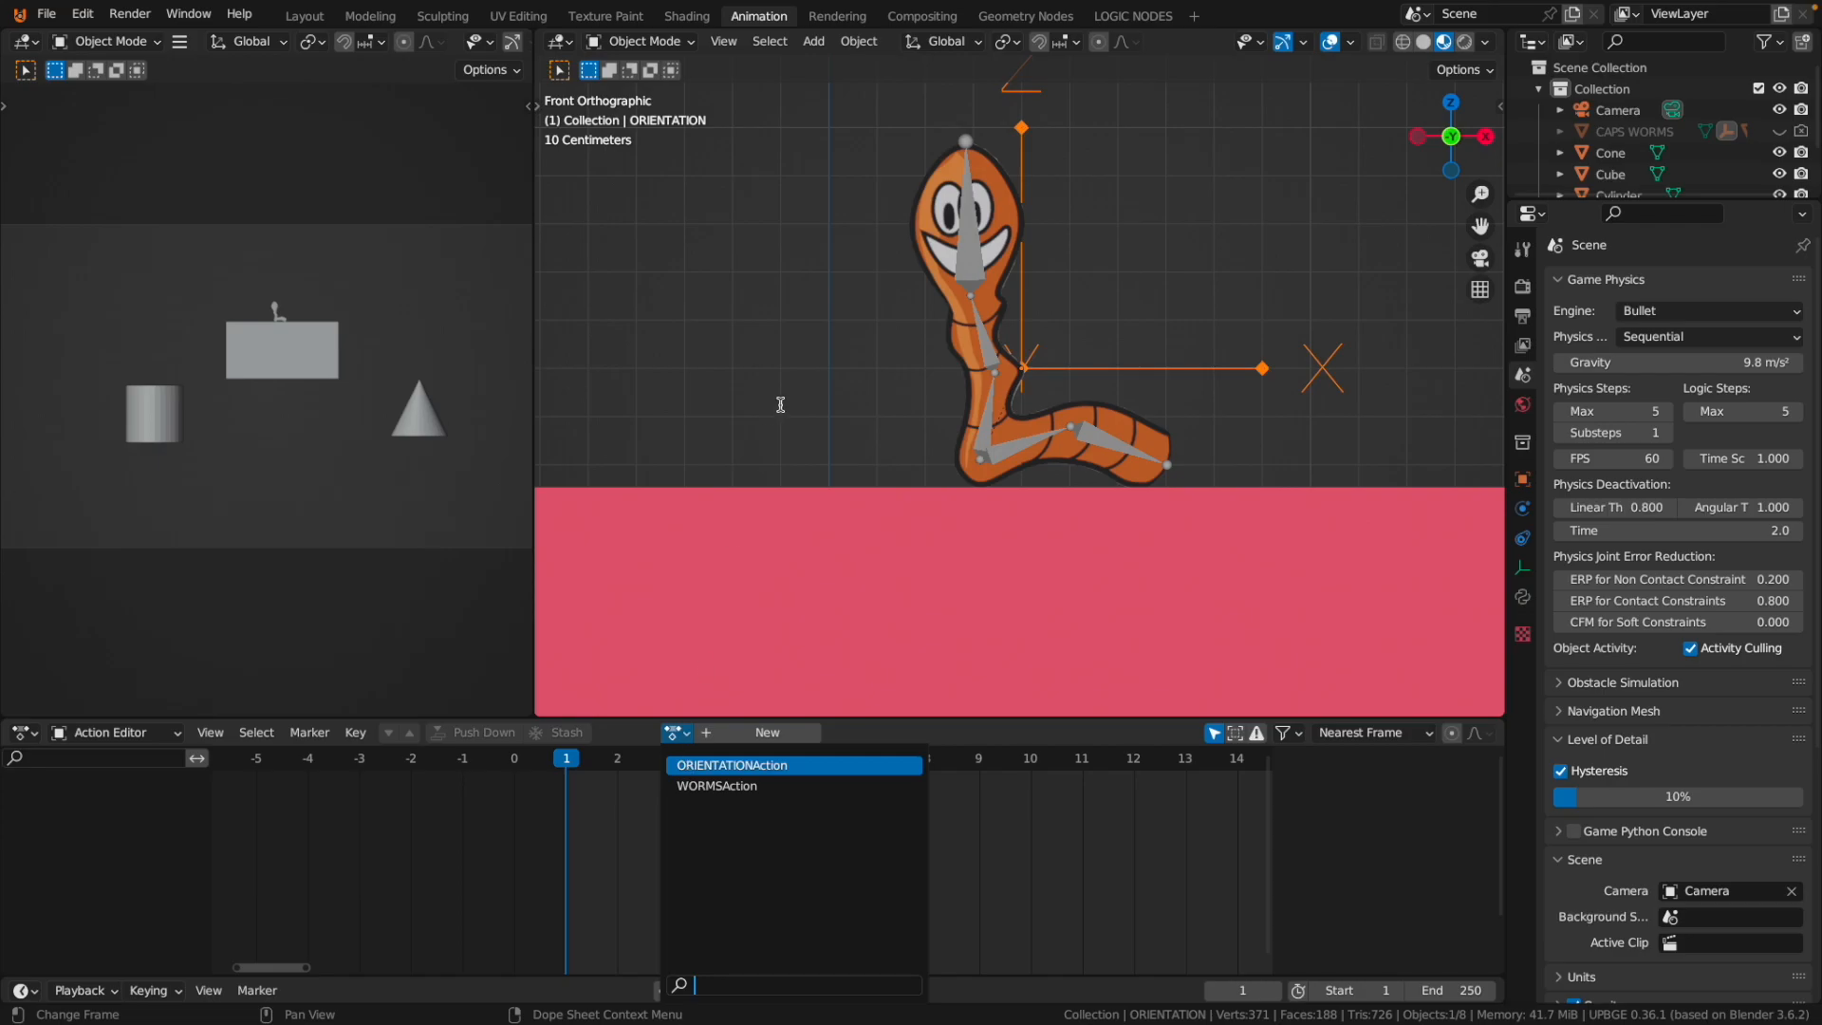
{"action": "key", "text": "Right"}
{"action": "key", "text": "Right"}
{"action": "key", "text": "Right"}
{"action": "key", "text": "Right"}
{"action": "key", "text": "Left"}
{"action": "key", "text": "Left"}
{"action": "key", "text": "Left"}
{"action": "key", "text": "Left"}
{"action": "key", "text": "Left"}
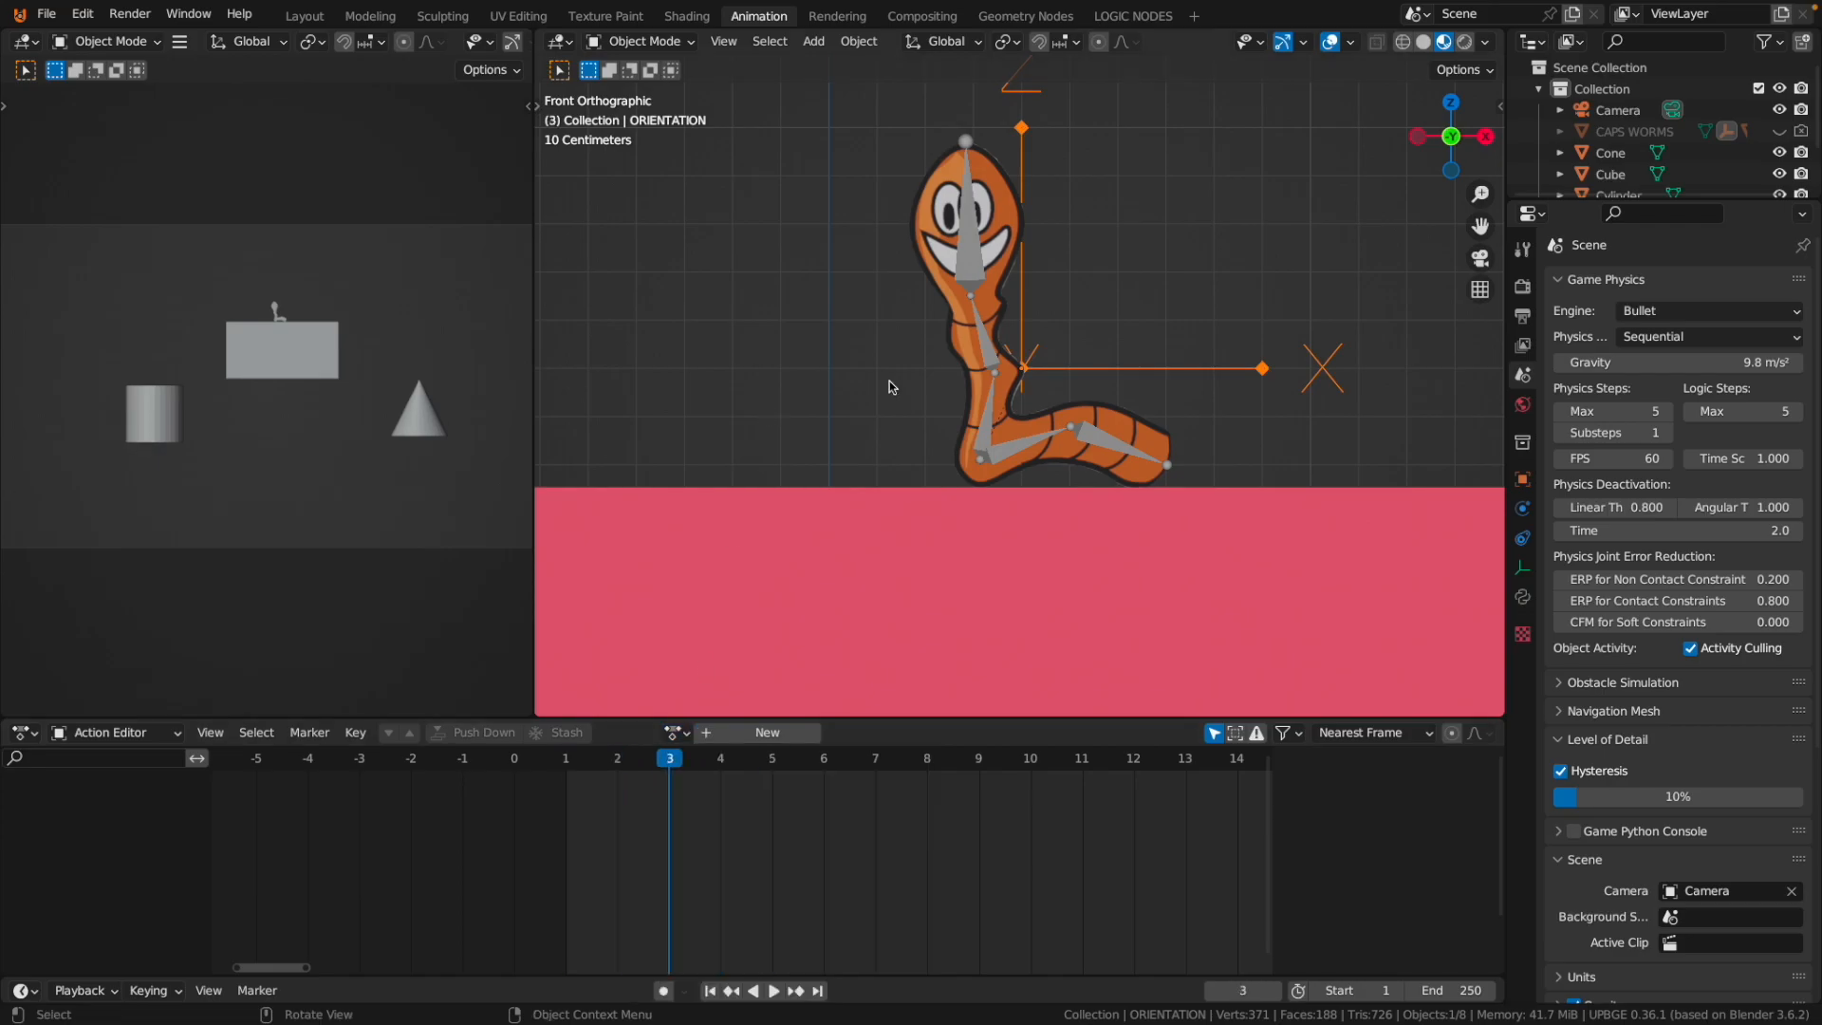
{"action": "key", "text": "Right"}
{"action": "key", "text": "Right"}
{"action": "key", "text": "Left"}
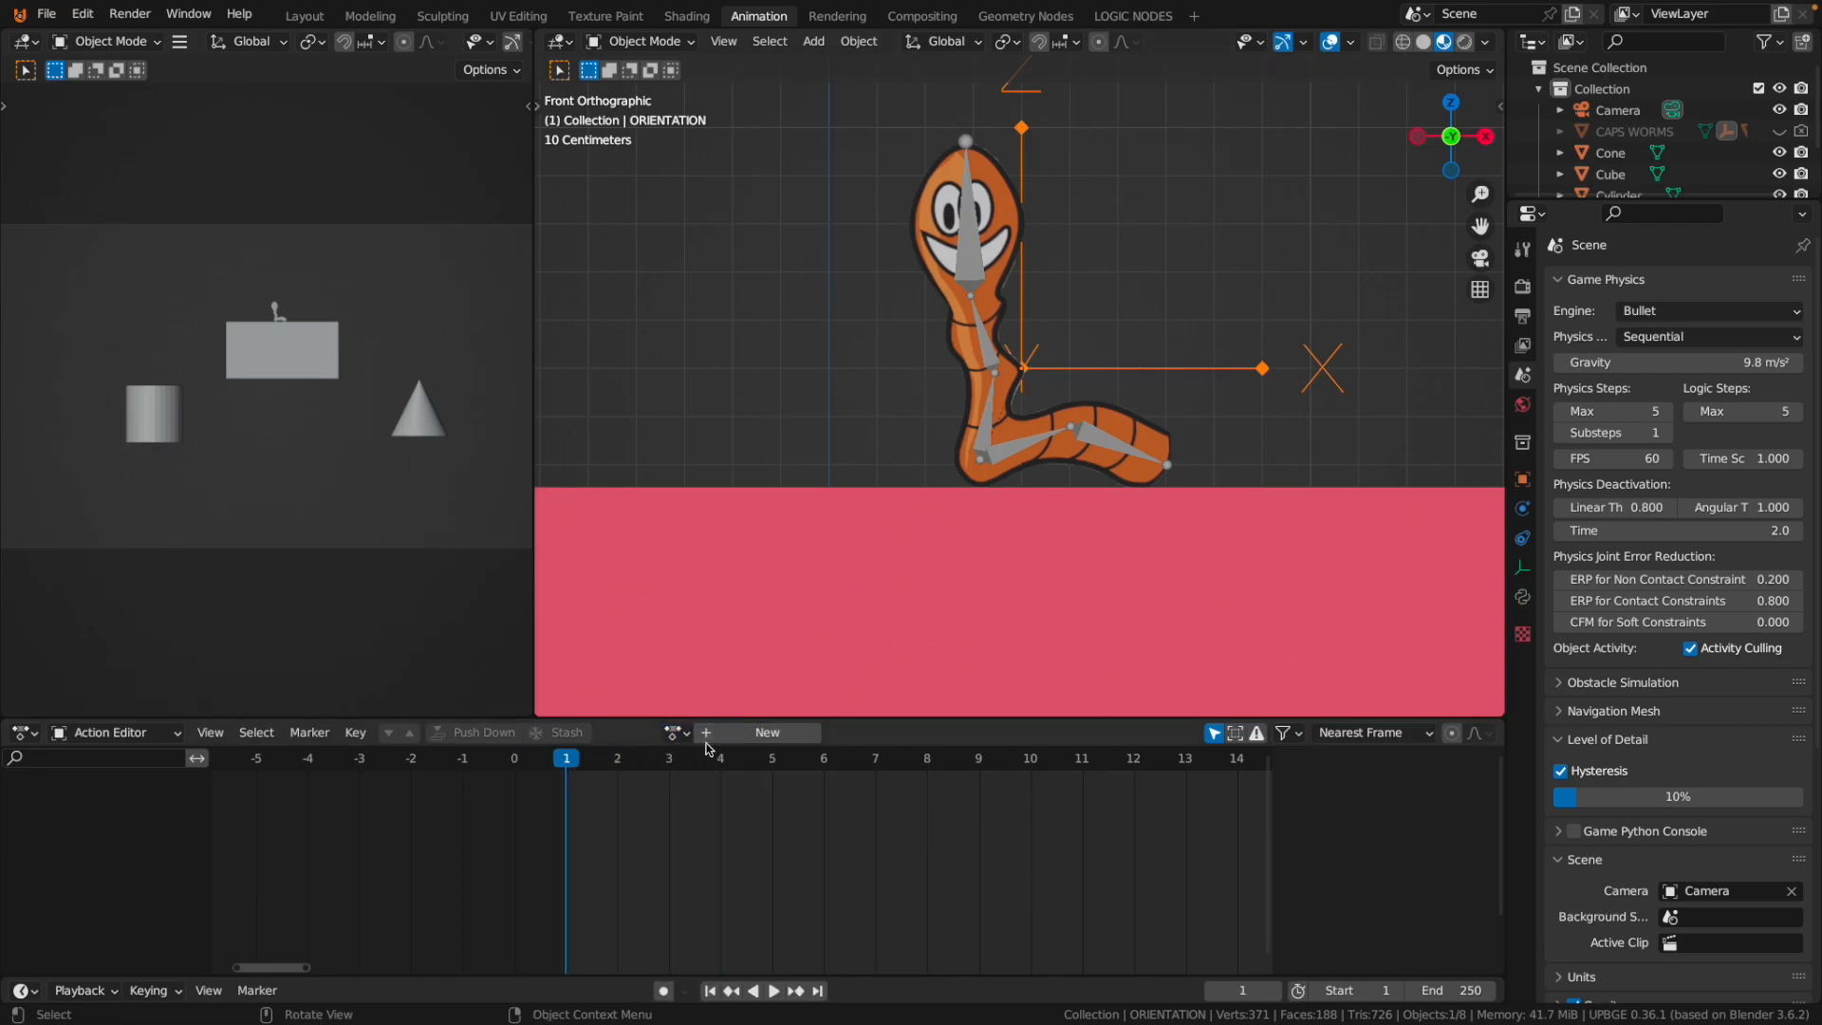
Reassign ORIENTATIONAction to the ORIENTATION empty to check the turning, and unlink it again.
{"action": "left_click", "coordinate": [676, 733]}
{"action": "left_click", "coordinate": [702, 764]}
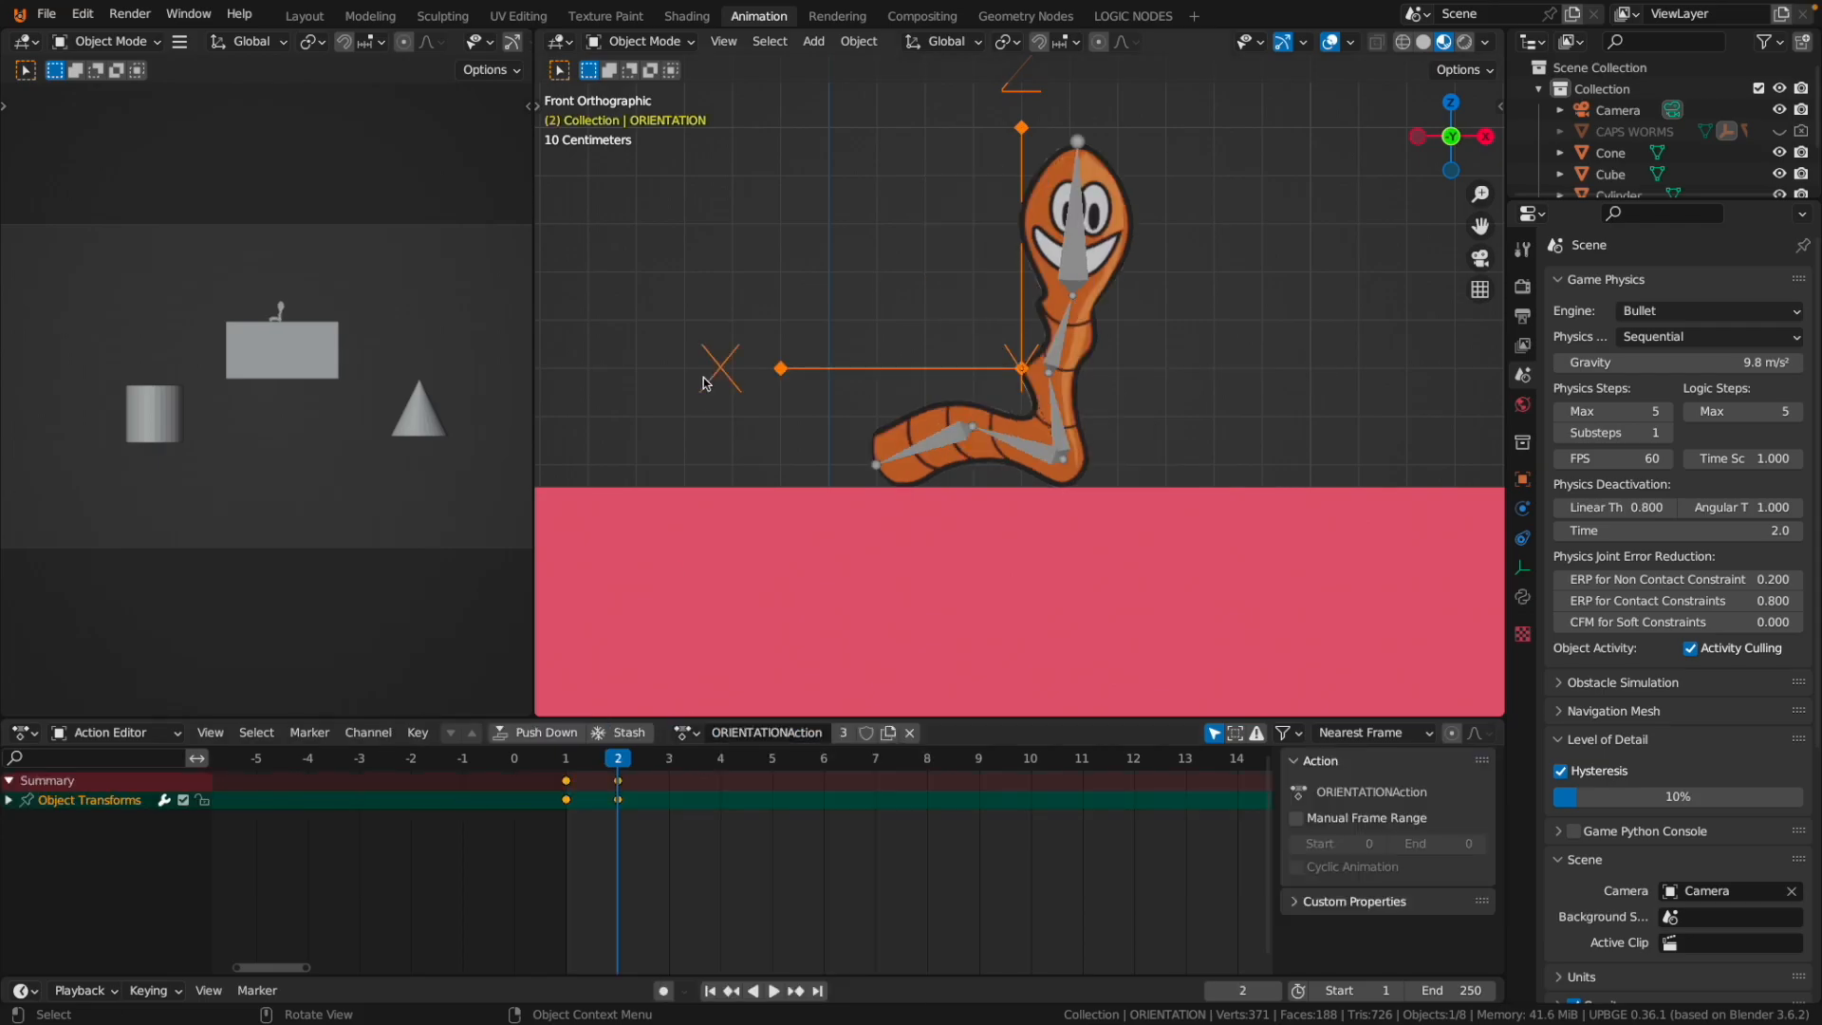
{"action": "left_click", "coordinate": [917, 735]}
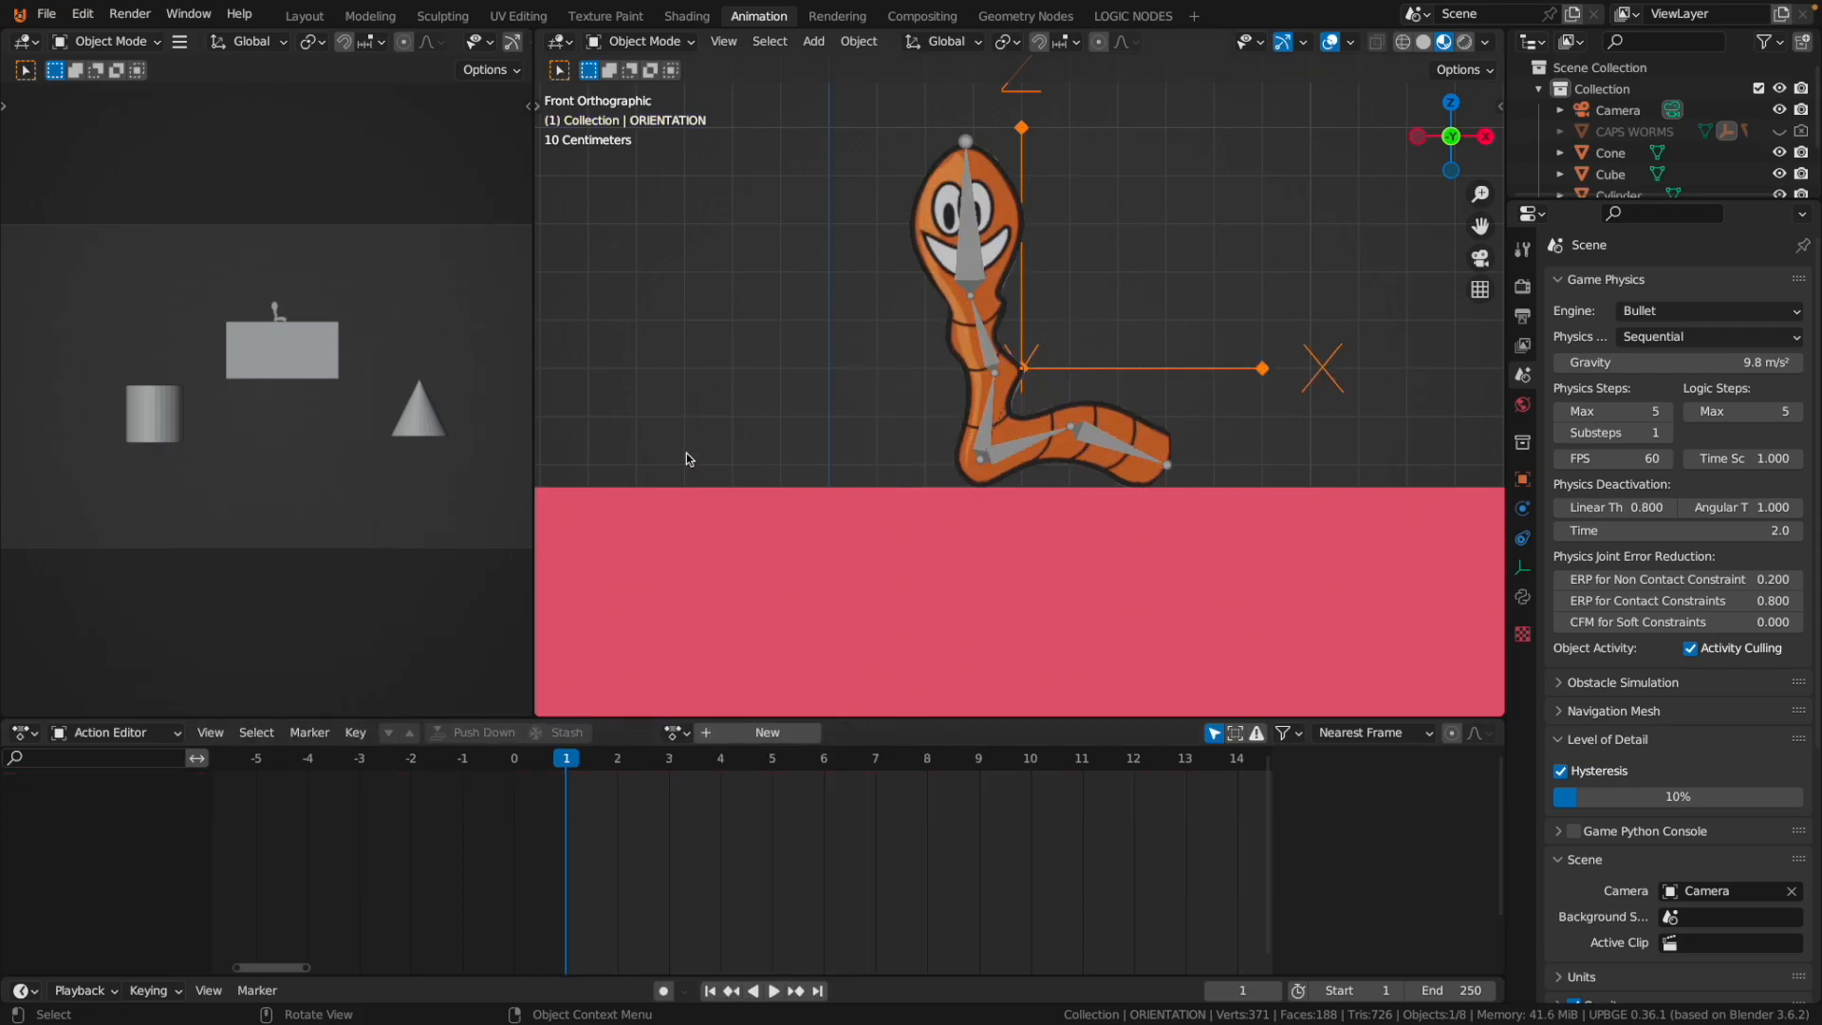
Select the worm's armature and switch it to Pose Mode.
{"action": "scroll", "coordinate": [1002, 346], "scroll_direction": "up", "scroll_amount": 1}
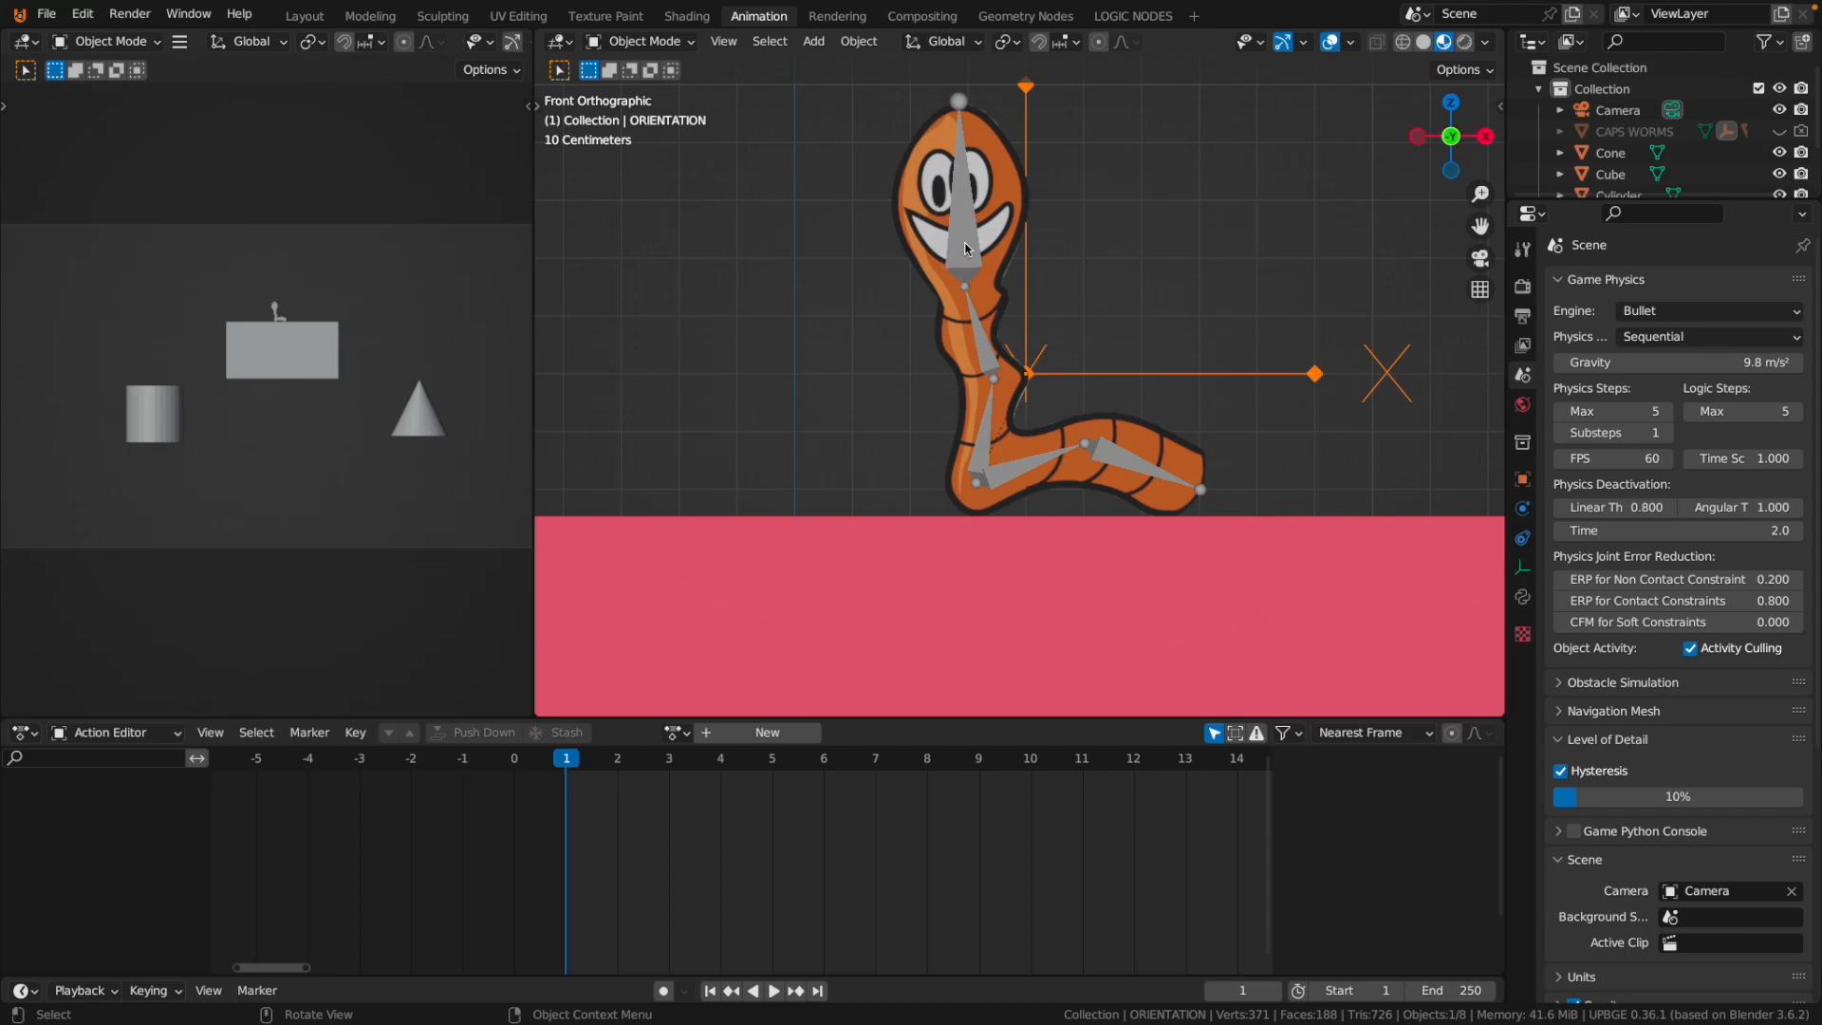
{"action": "left_click", "coordinate": [966, 248]}
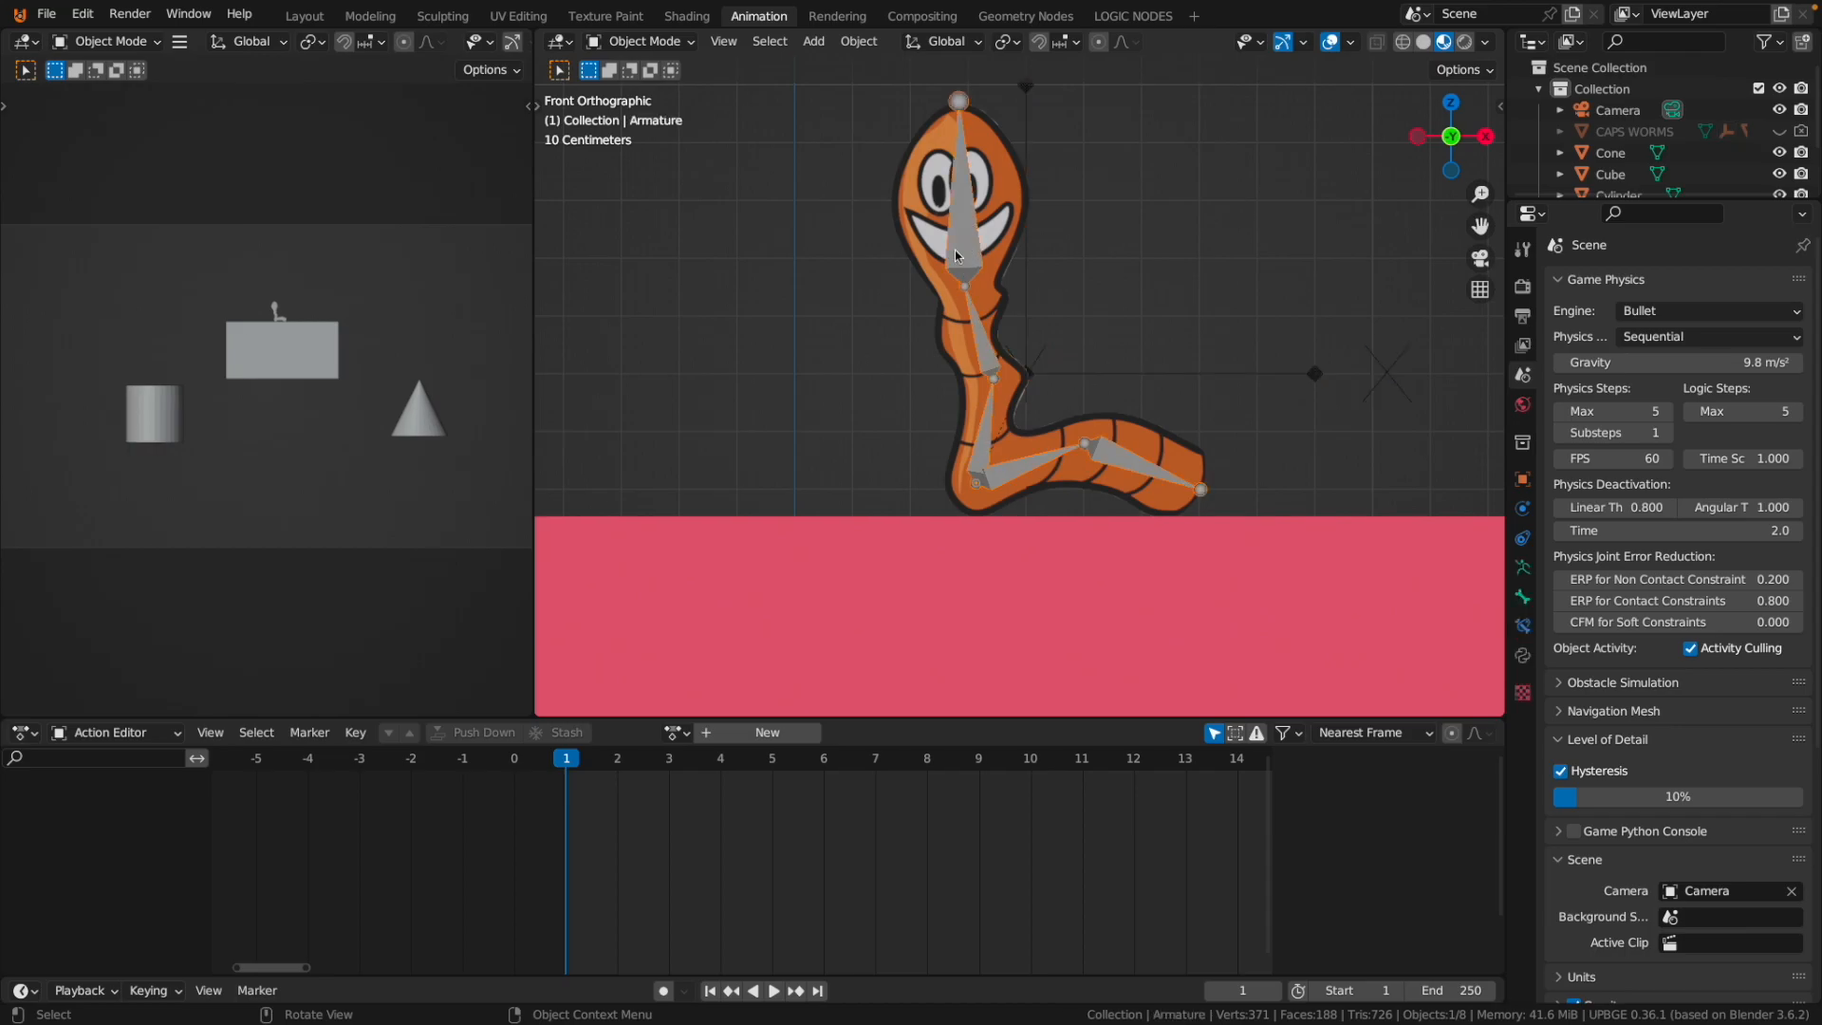
{"action": "left_click", "coordinate": [653, 41]}
{"action": "left_click", "coordinate": [664, 112]}
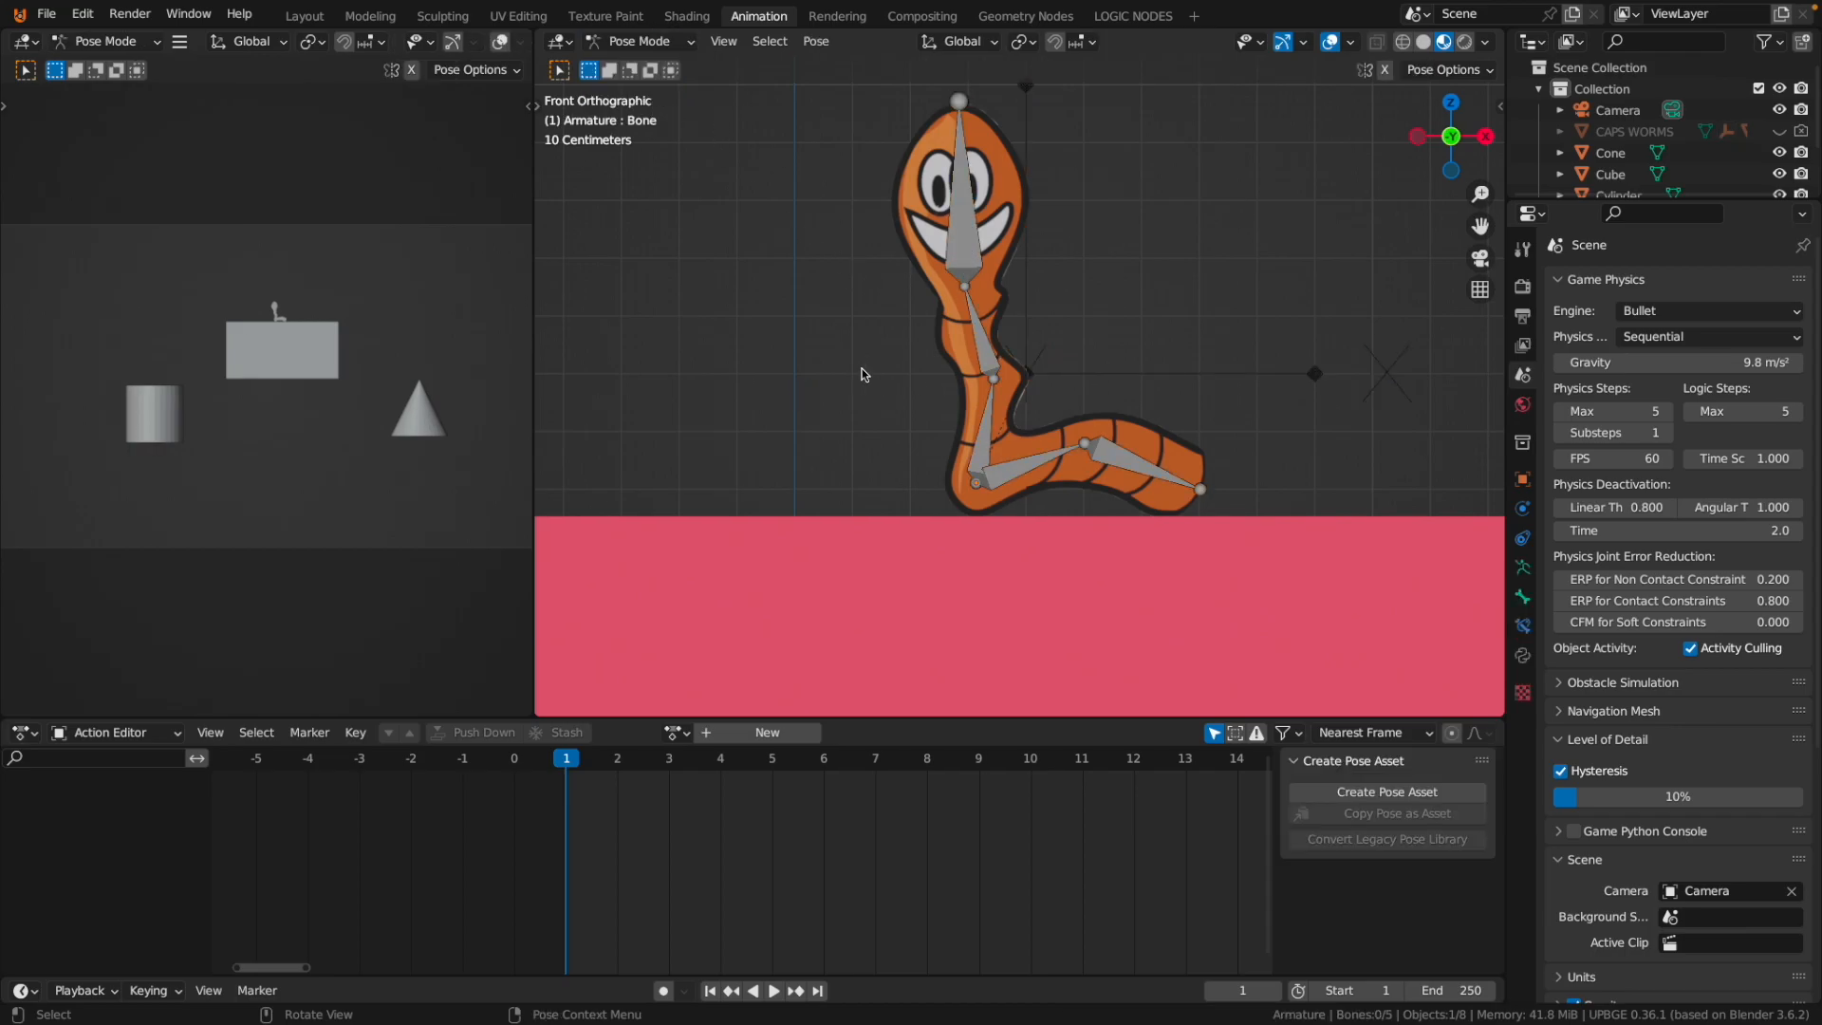
Select all the armature's bones and insert a Location, Rotation & Scale keyframe at frame 1.
{"action": "key", "text": "a"}
{"action": "key", "text": "i"}
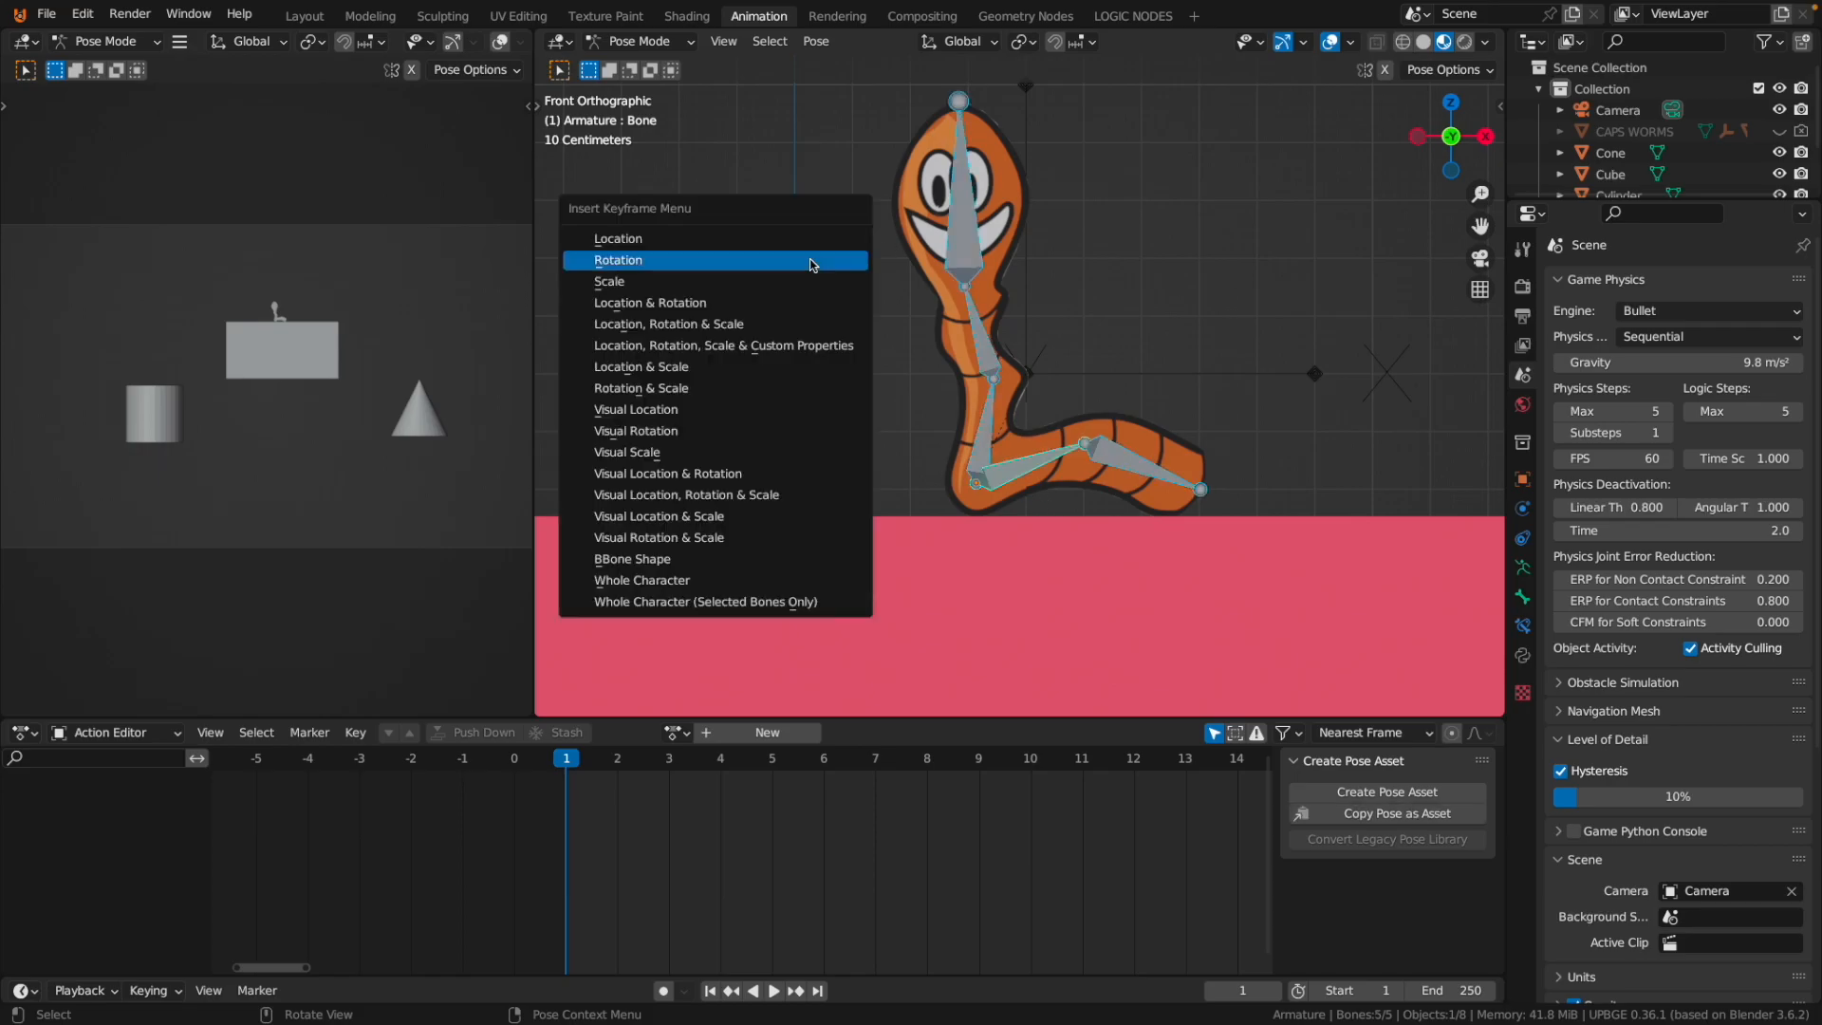
{"action": "left_click", "coordinate": [655, 325]}
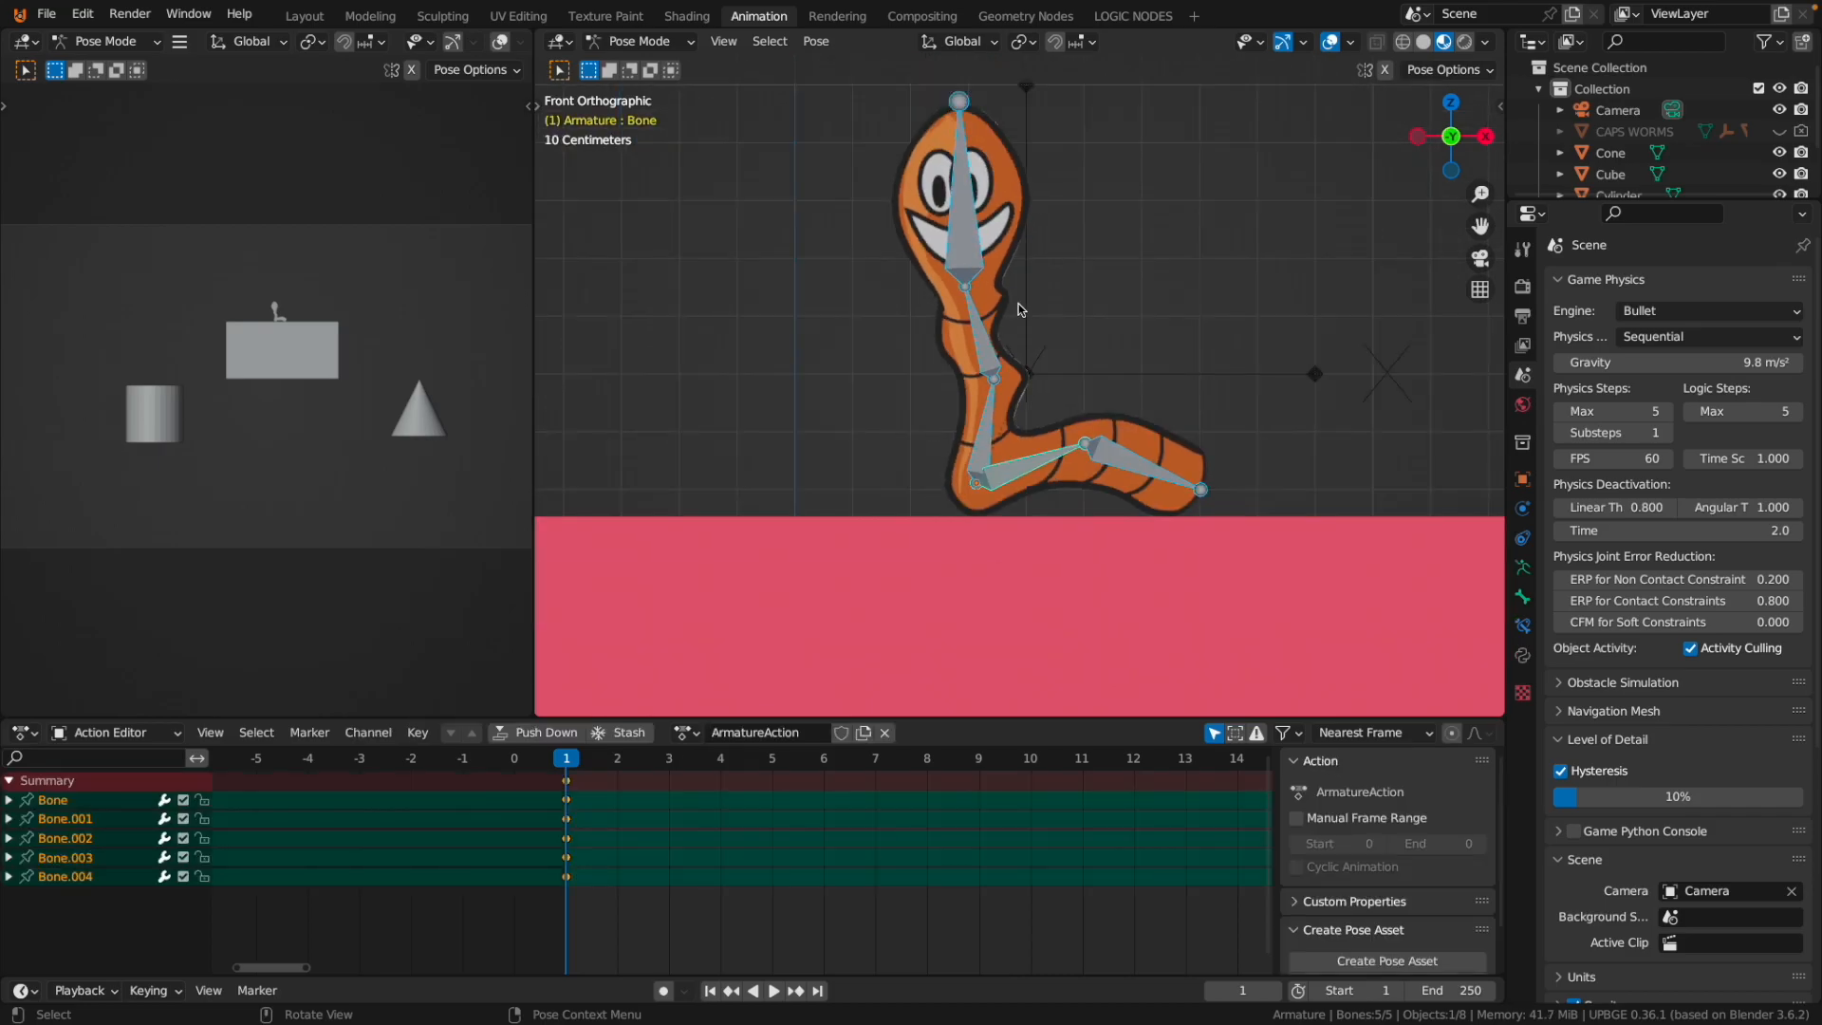
Go to frame 10 and rotate the root bone, Bone, by -15 degrees to lift the worm's lower body.
{"action": "left_click_drag", "start_coordinate": [570, 769], "coordinate": [1027, 770]}
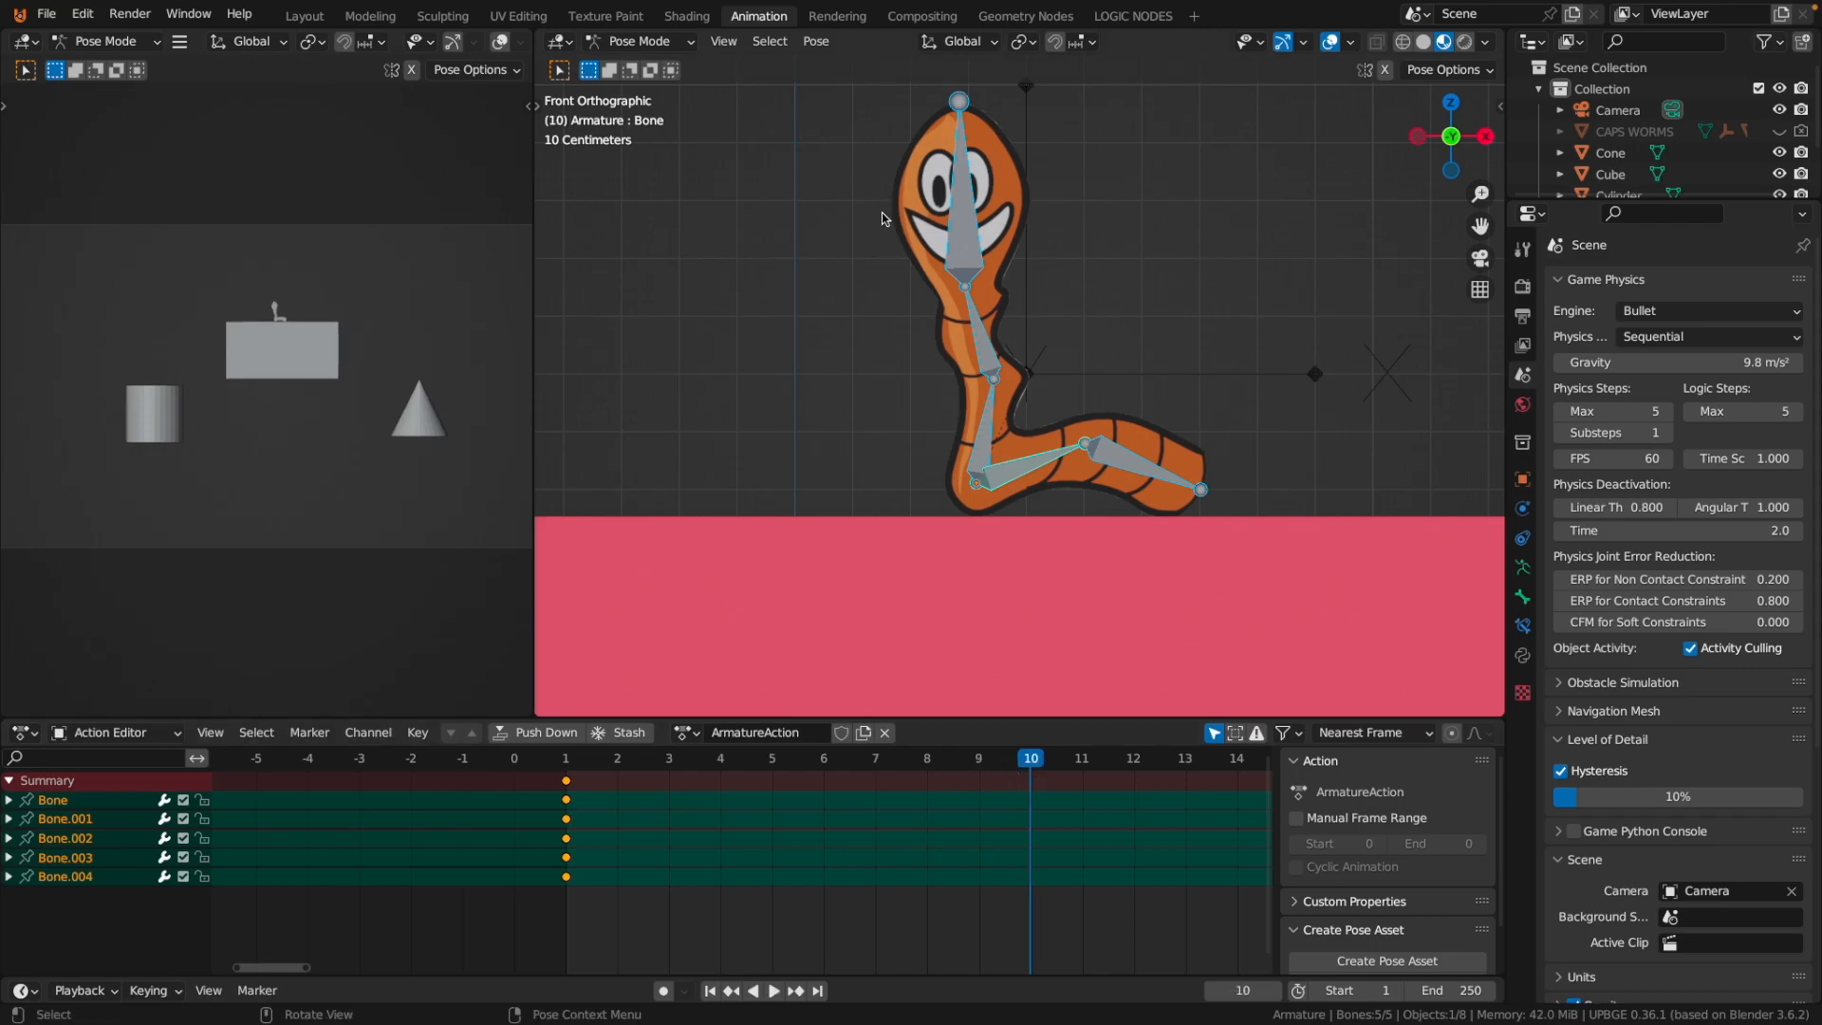
{"action": "scroll", "coordinate": [993, 330], "scroll_direction": "up", "scroll_amount": 2}
{"action": "scroll", "coordinate": [983, 324], "scroll_direction": "down", "scroll_amount": 2}
{"action": "middle_click_drag", "start_coordinate": [817, 307], "coordinate": [762, 355], "text": "shift"}
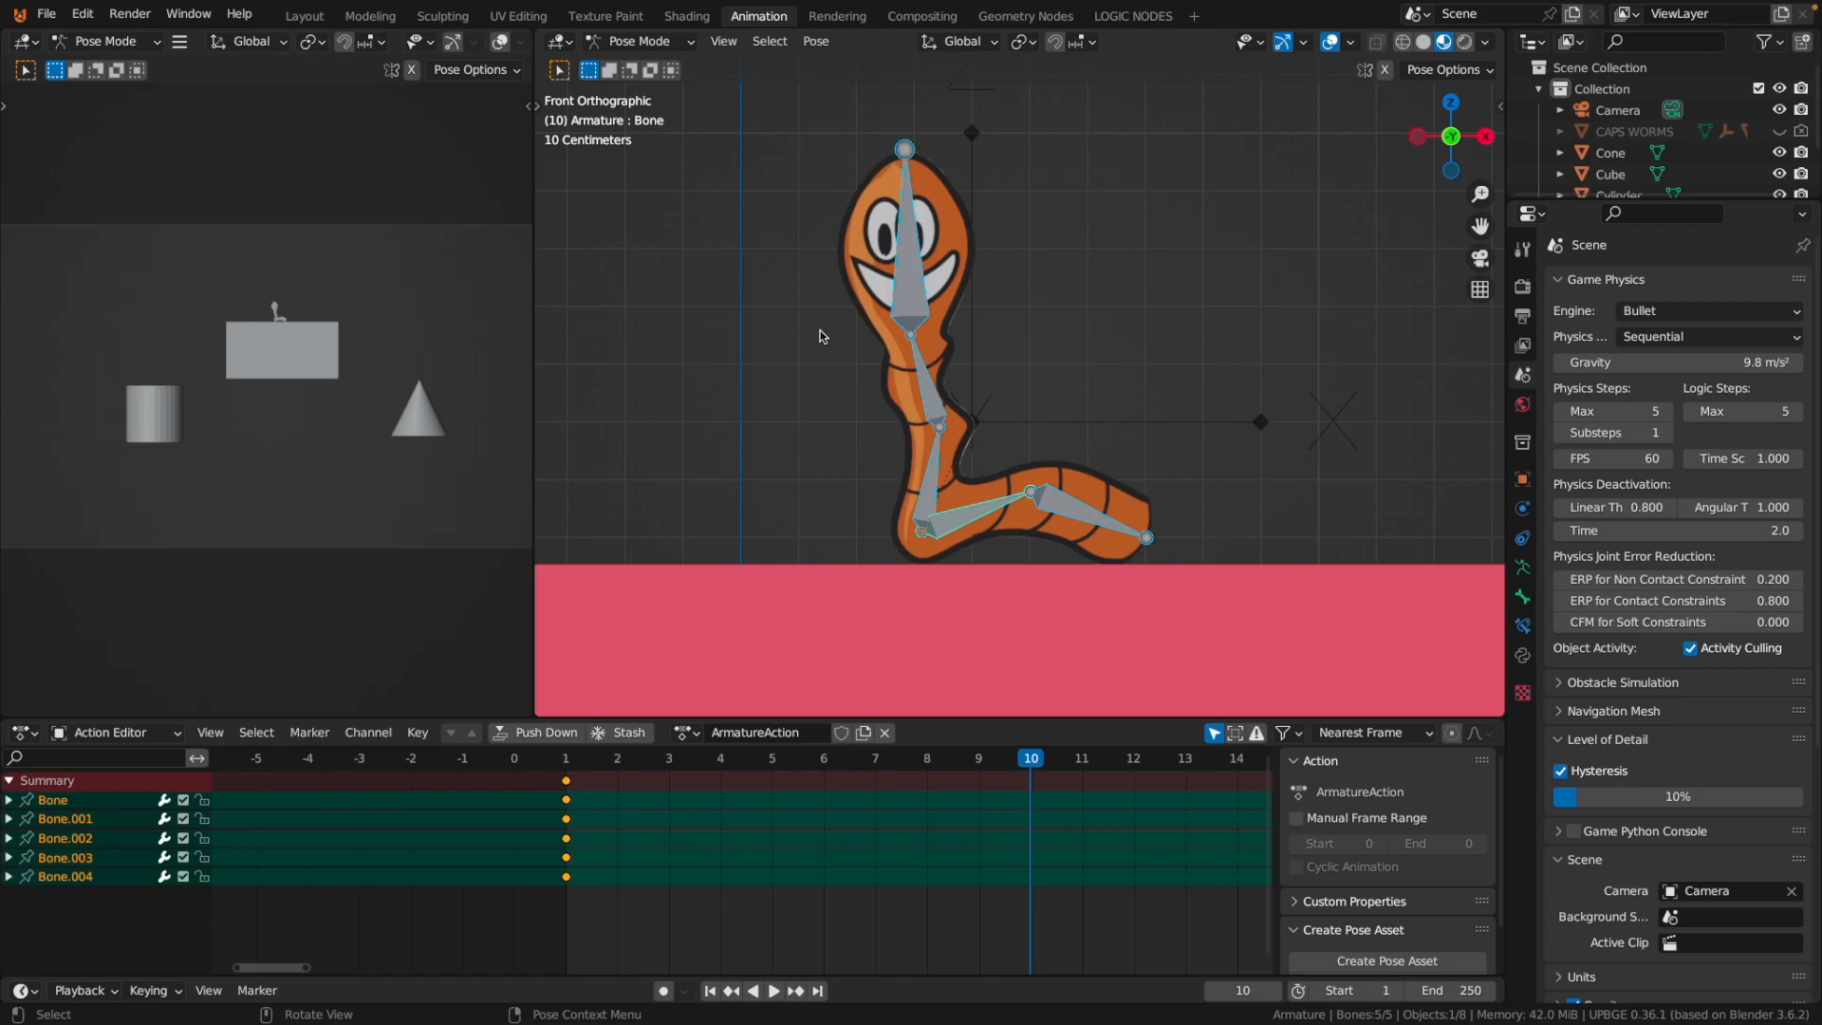
{"action": "left_click", "coordinate": [980, 515]}
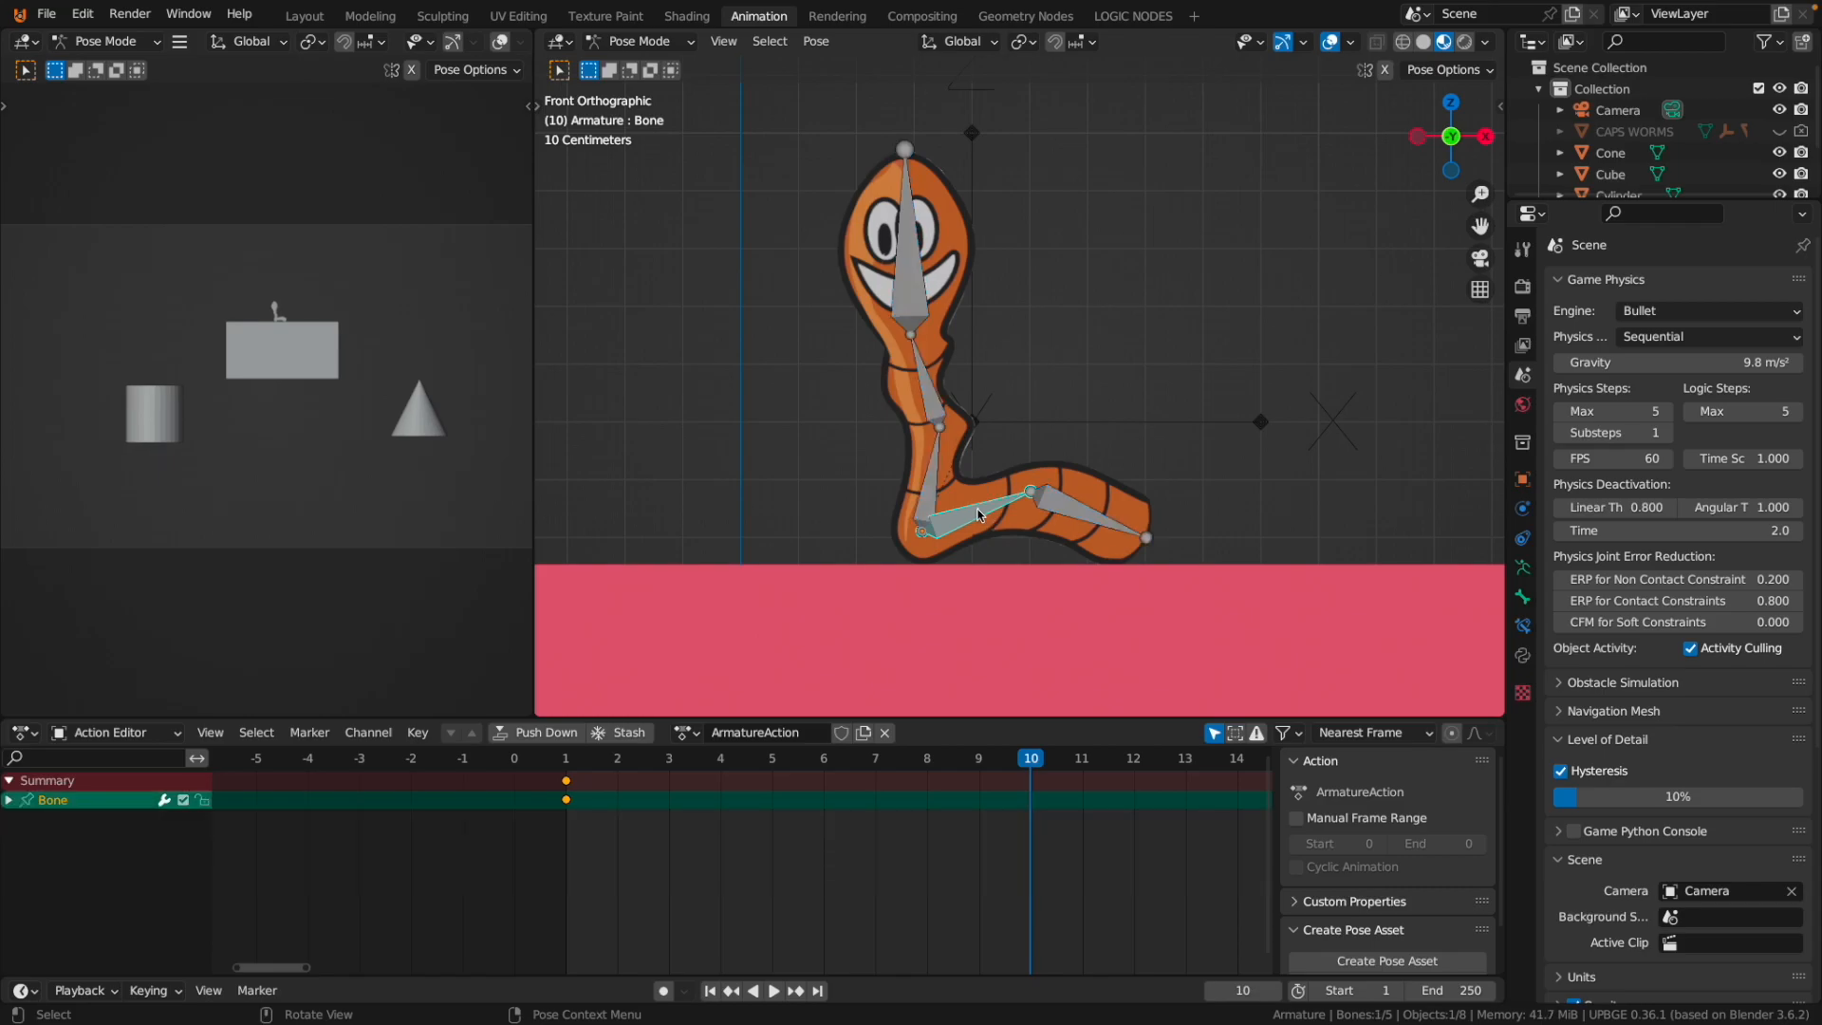
{"action": "scroll", "coordinate": [993, 528], "scroll_direction": "up", "scroll_amount": 4}
{"action": "key", "text": "r"}
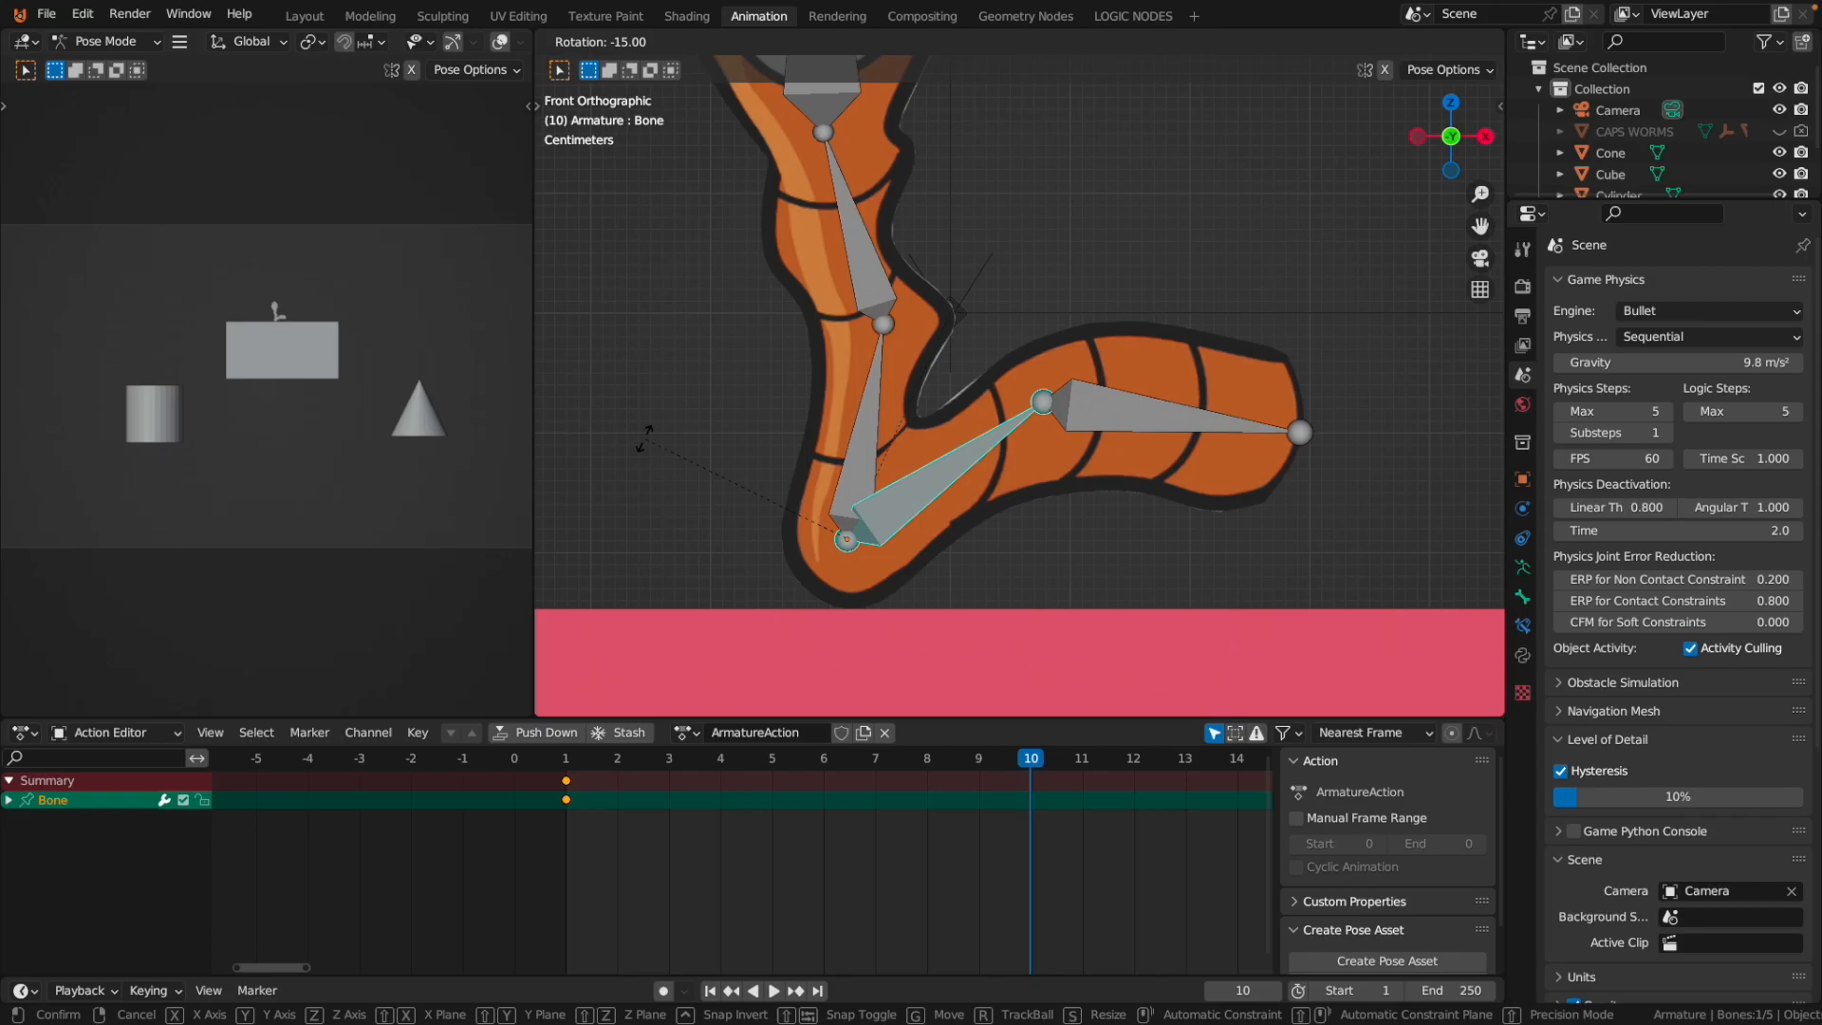
{"action": "left_click", "coordinate": [645, 438]}
Rotate the tail bone, Bone.001, by 35 degrees so the tail bends down to the ground.
{"action": "key", "text": "bracketright"}
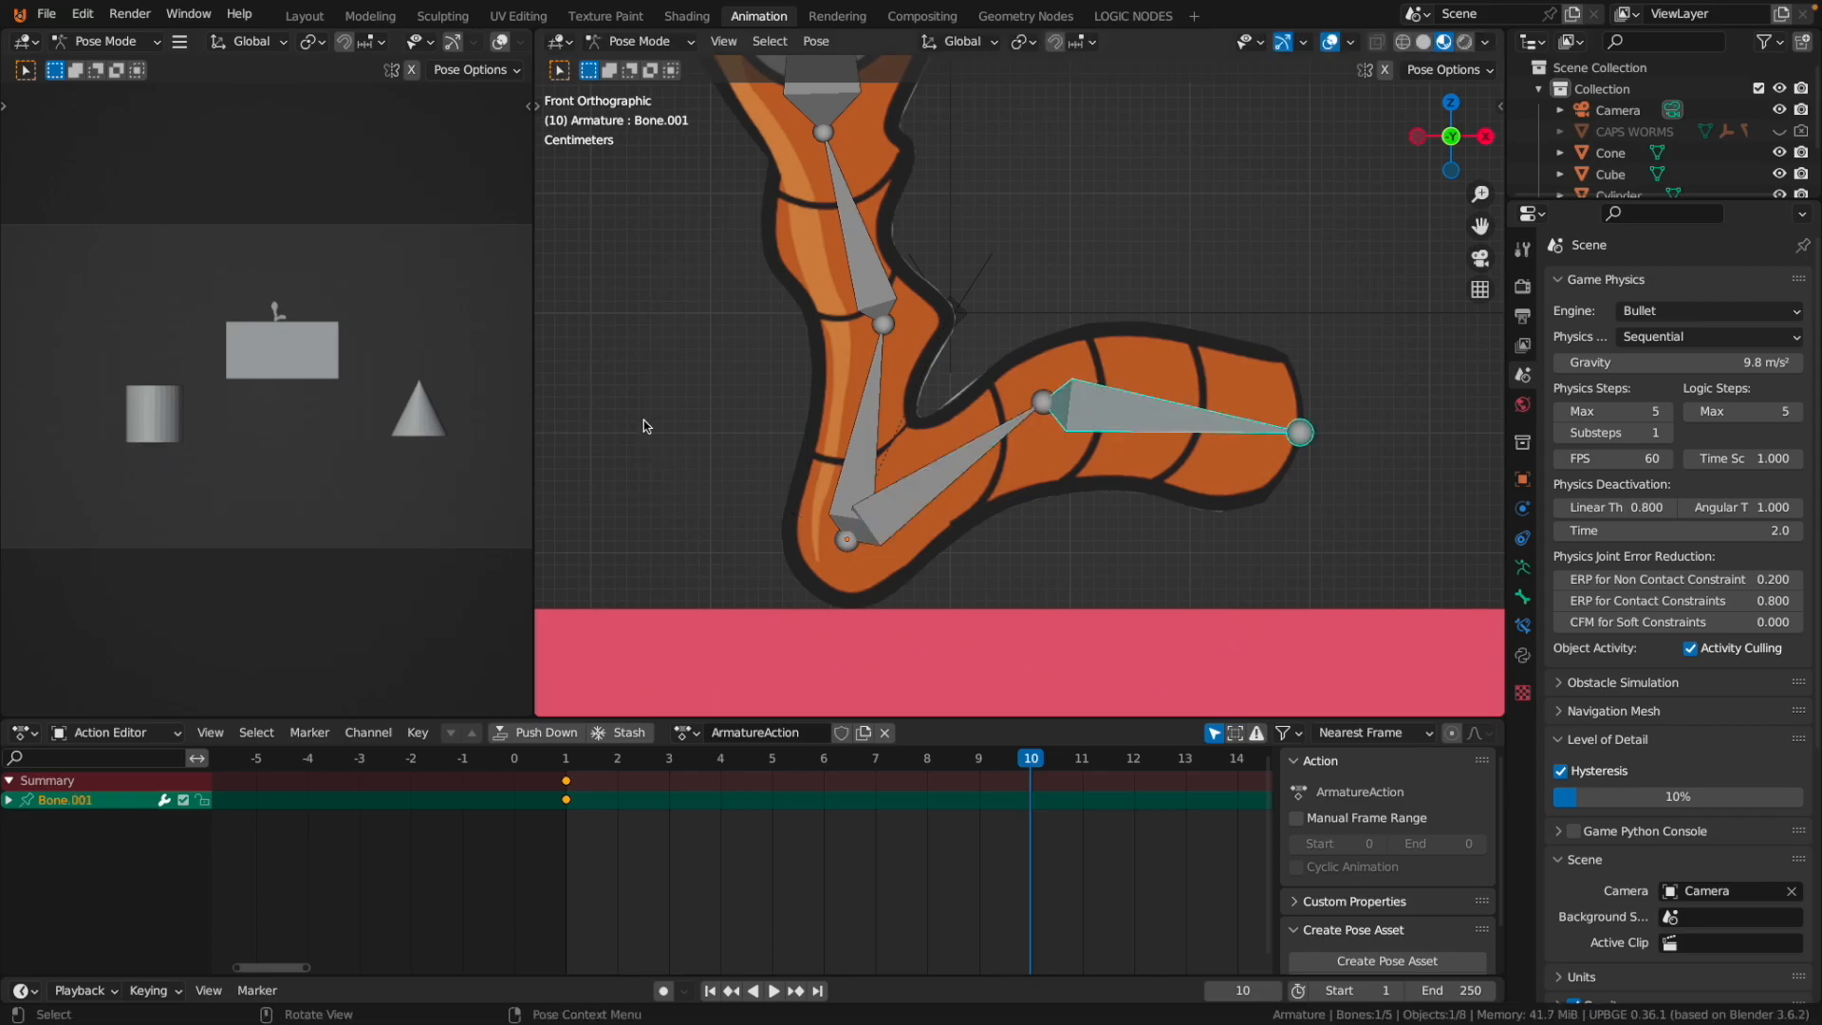
{"action": "key", "text": "r"}
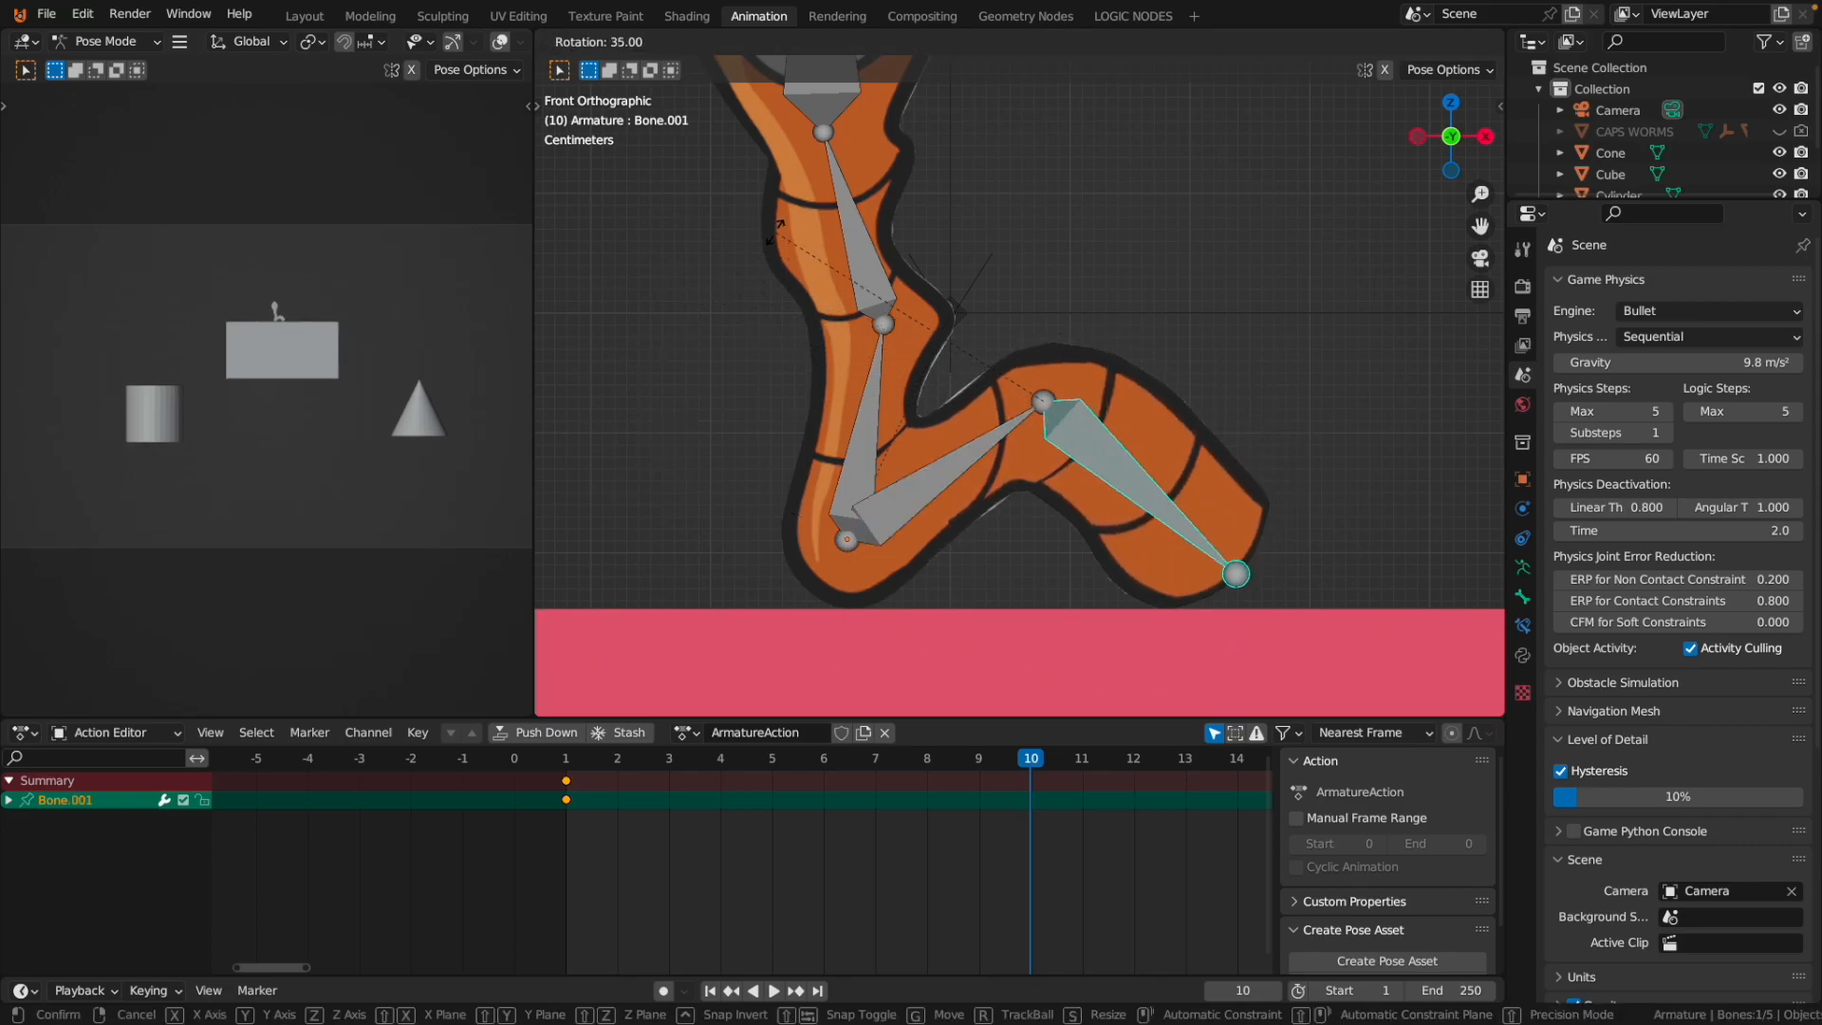
{"action": "left_click", "coordinate": [776, 231]}
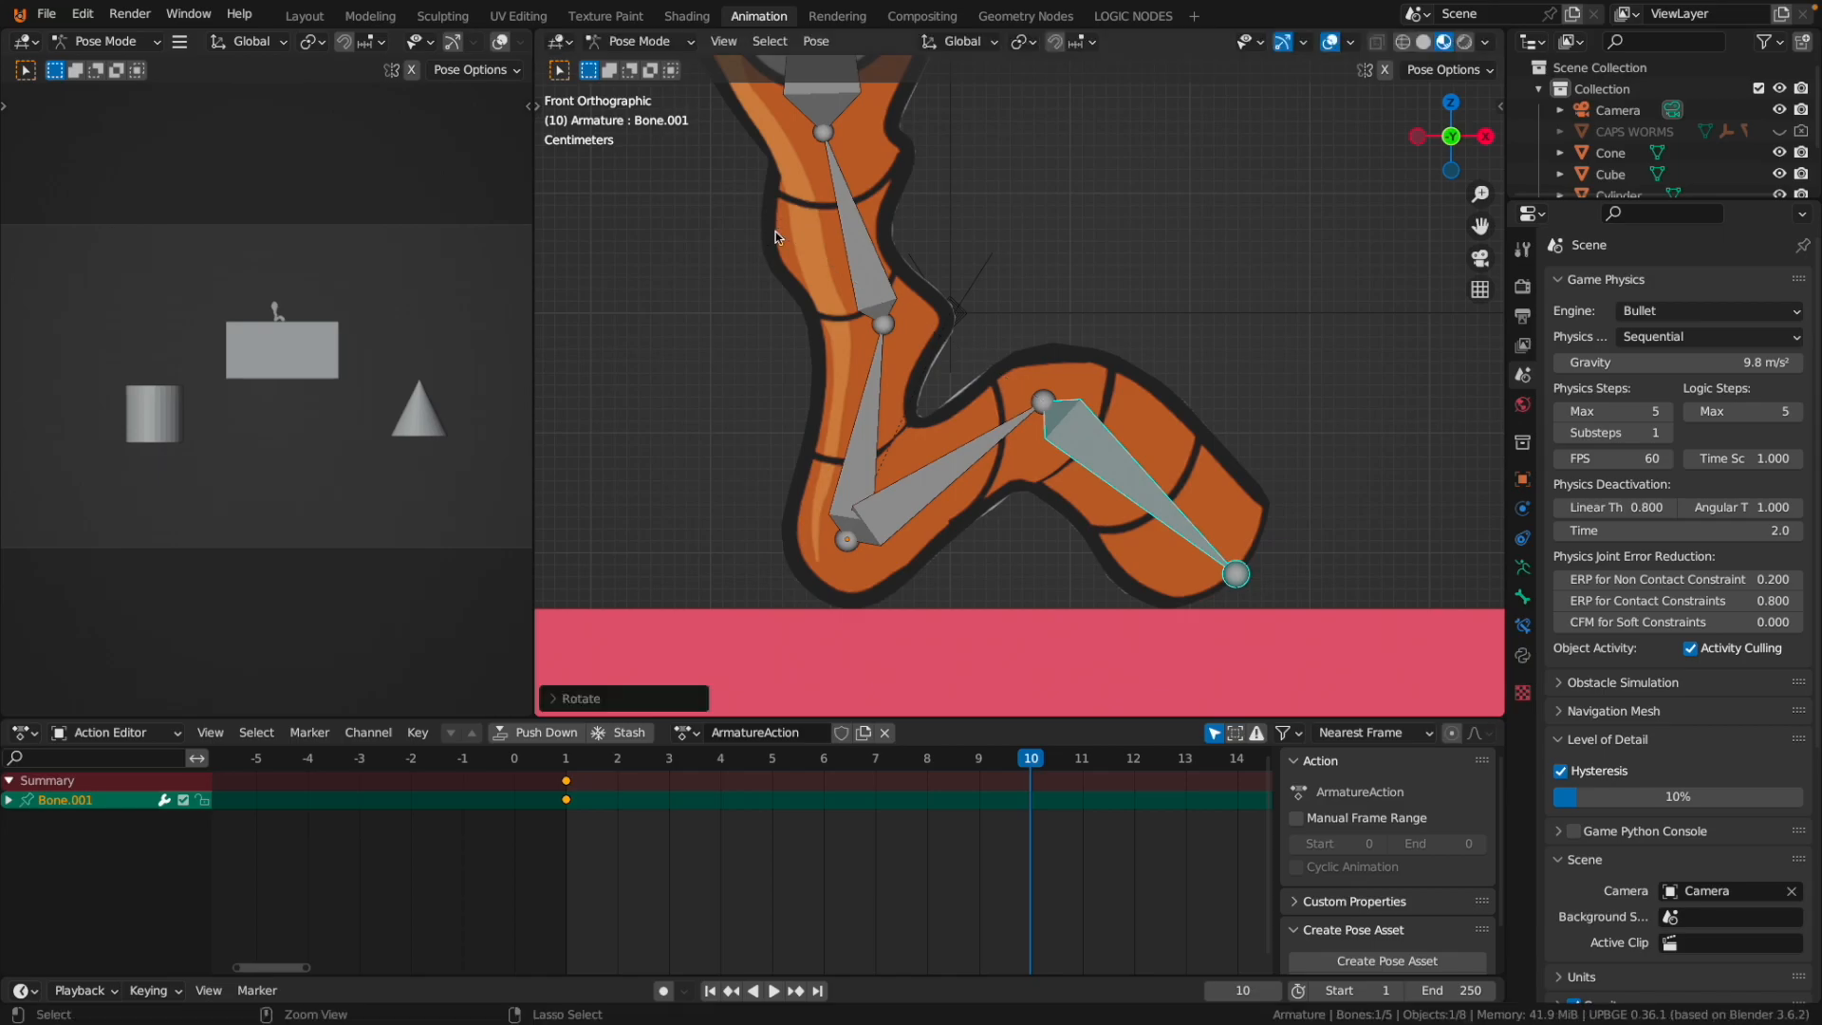
Rotate the neck bone, Bone.003, slightly counter-clockwise so the upper body leans away from the tail.
{"action": "scroll", "coordinate": [872, 326], "scroll_direction": "down", "scroll_amount": 3}
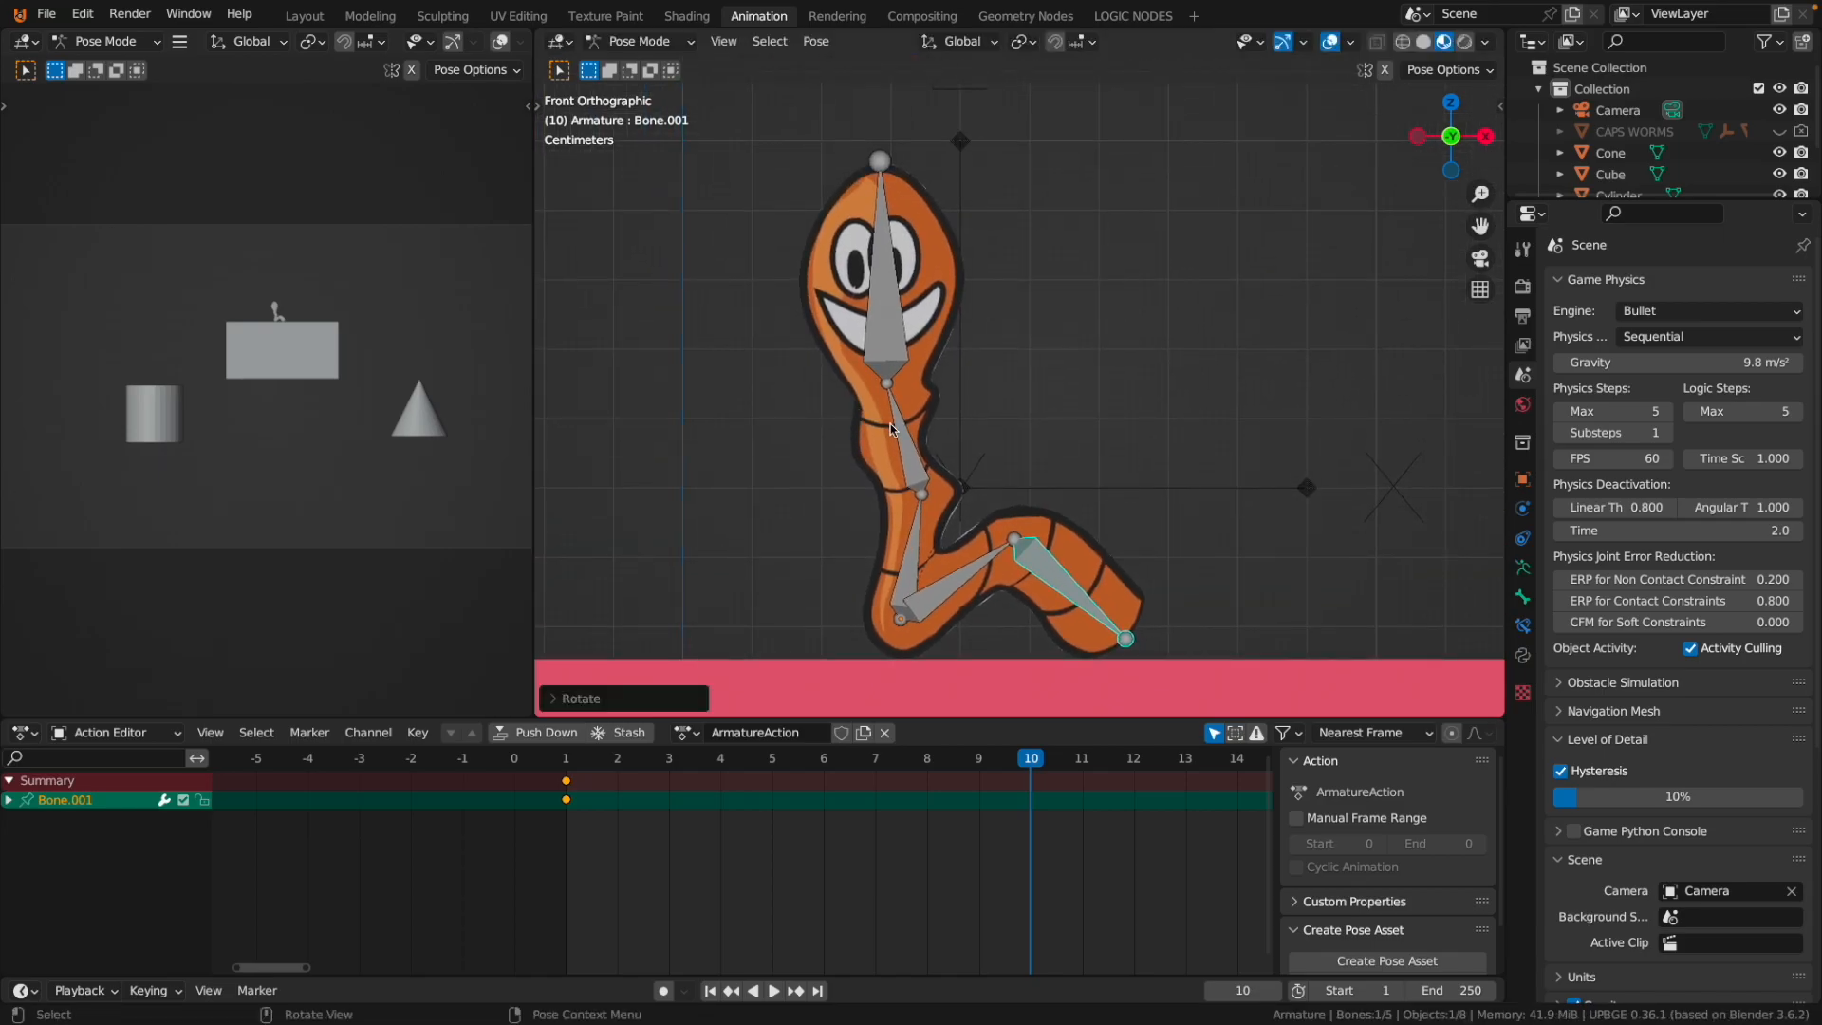
{"action": "left_click", "coordinate": [914, 479]}
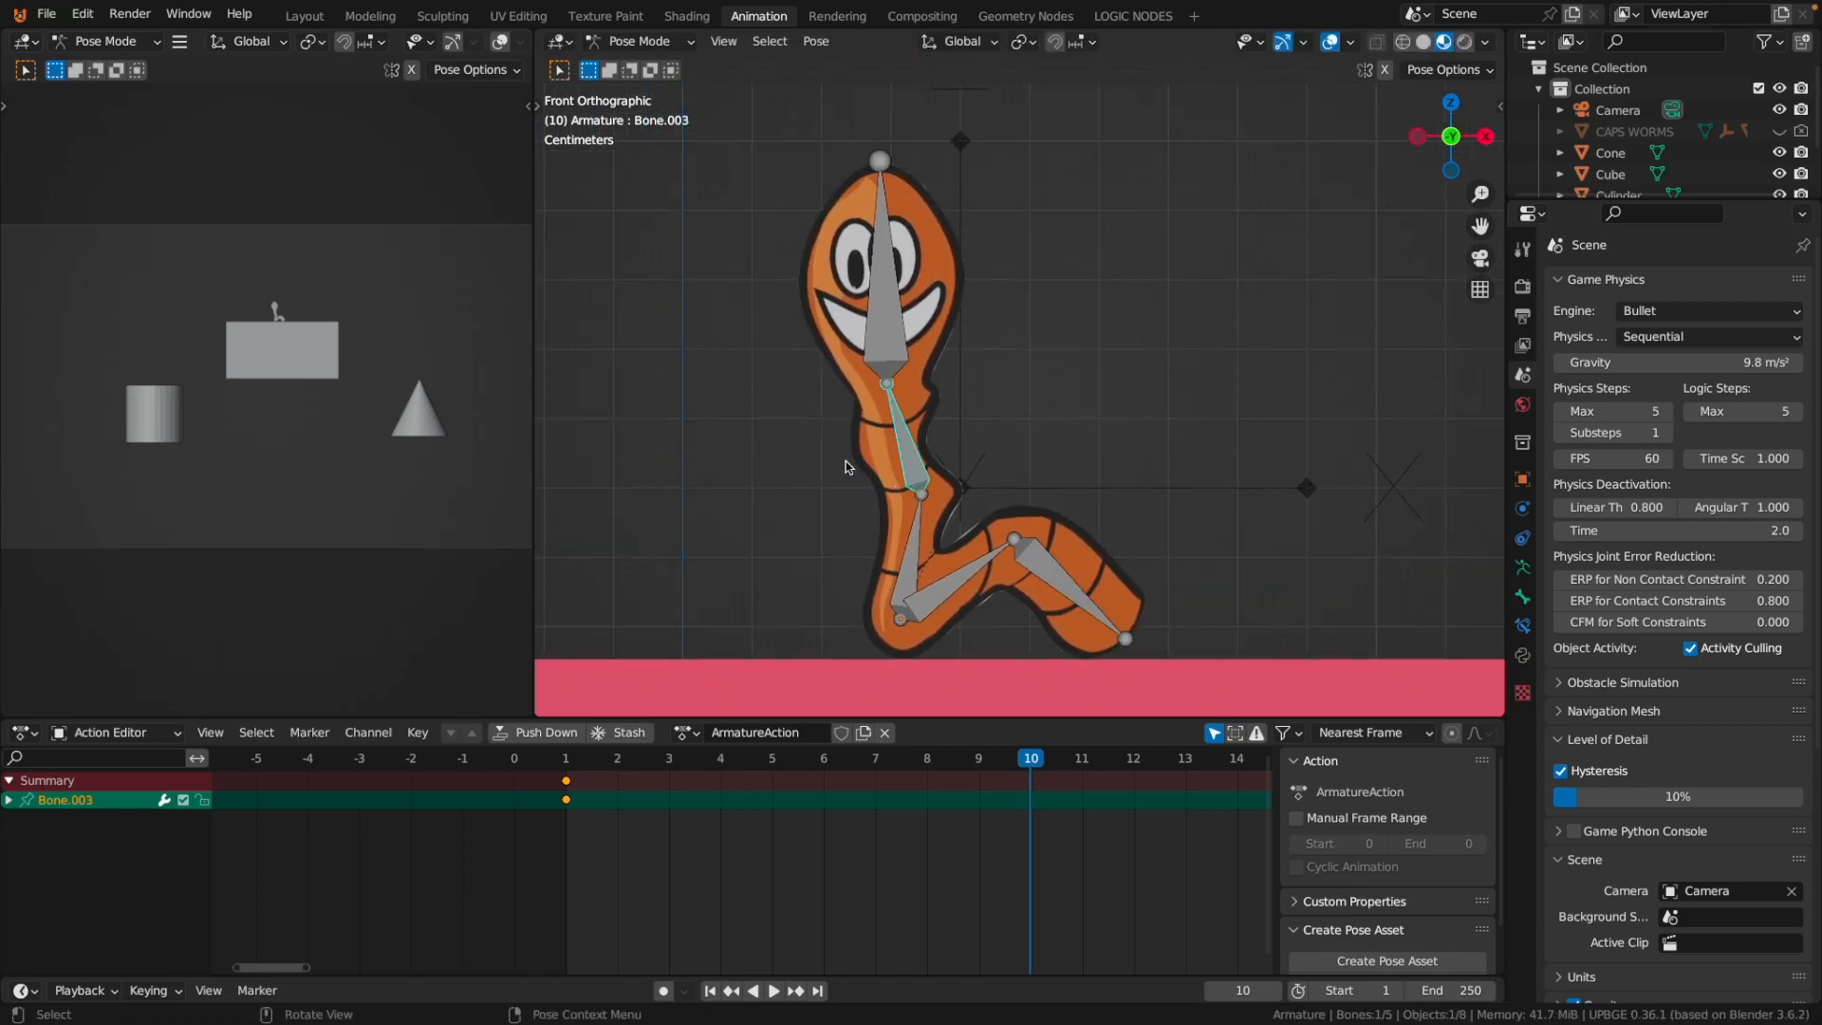
{"action": "key", "text": "r"}
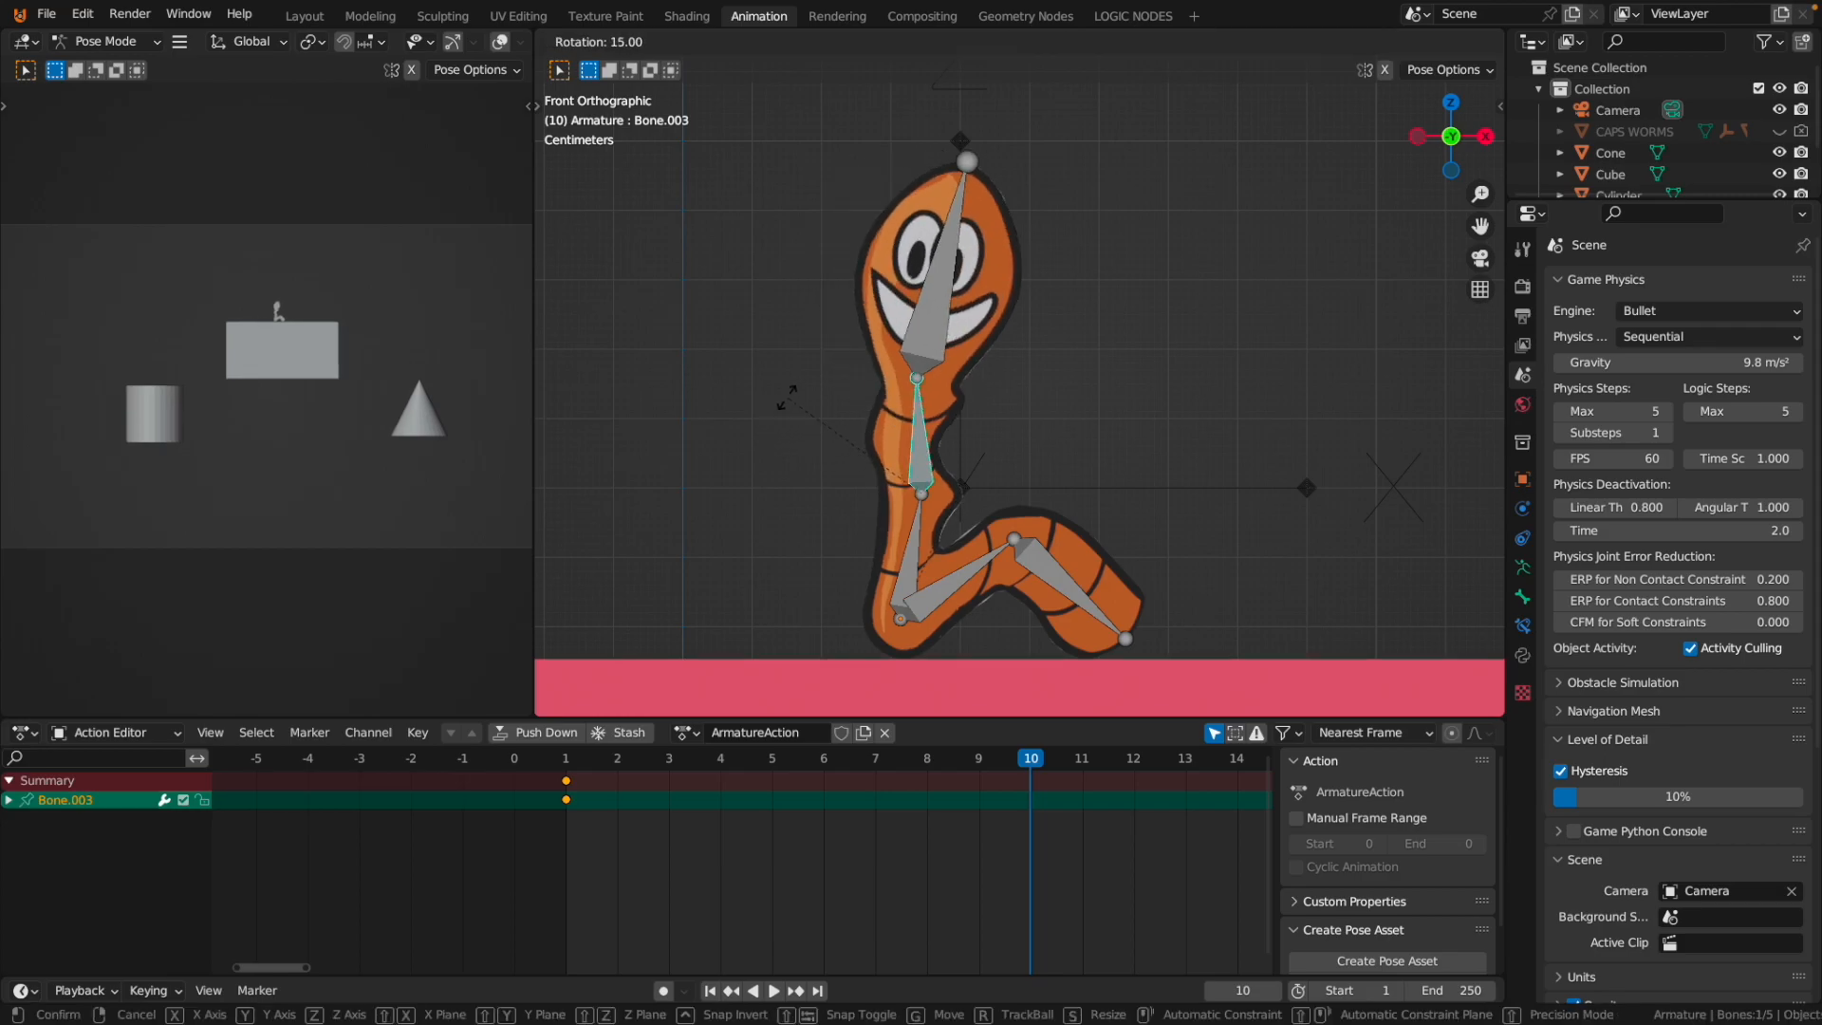
{"action": "left_click", "coordinate": [719, 340]}
{"action": "scroll", "coordinate": [839, 353], "scroll_direction": "up", "scroll_amount": 4}
{"action": "scroll", "coordinate": [839, 353], "scroll_direction": "down", "scroll_amount": 4}
Rotate the head bone, Bone.004, by 15 degrees to bring the head upright.
{"action": "left_click", "coordinate": [855, 356]}
{"action": "key", "text": "r"}
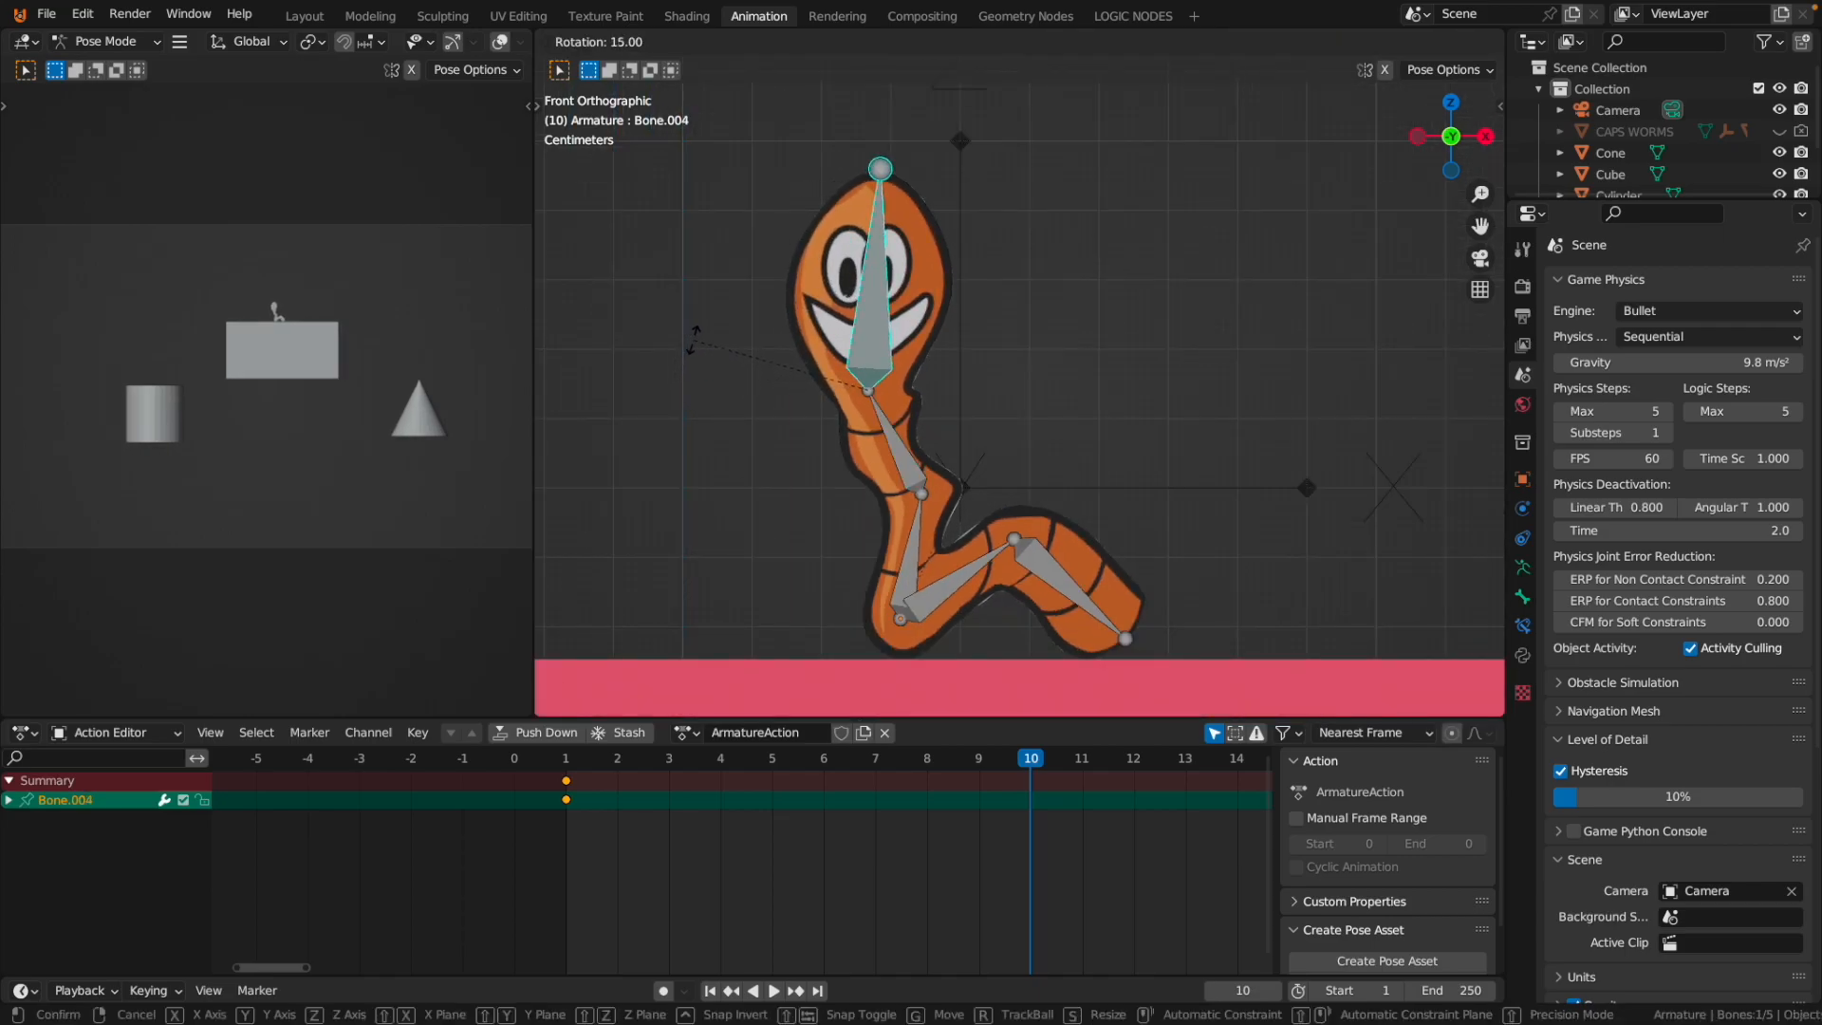
{"action": "left_click", "coordinate": [693, 339]}
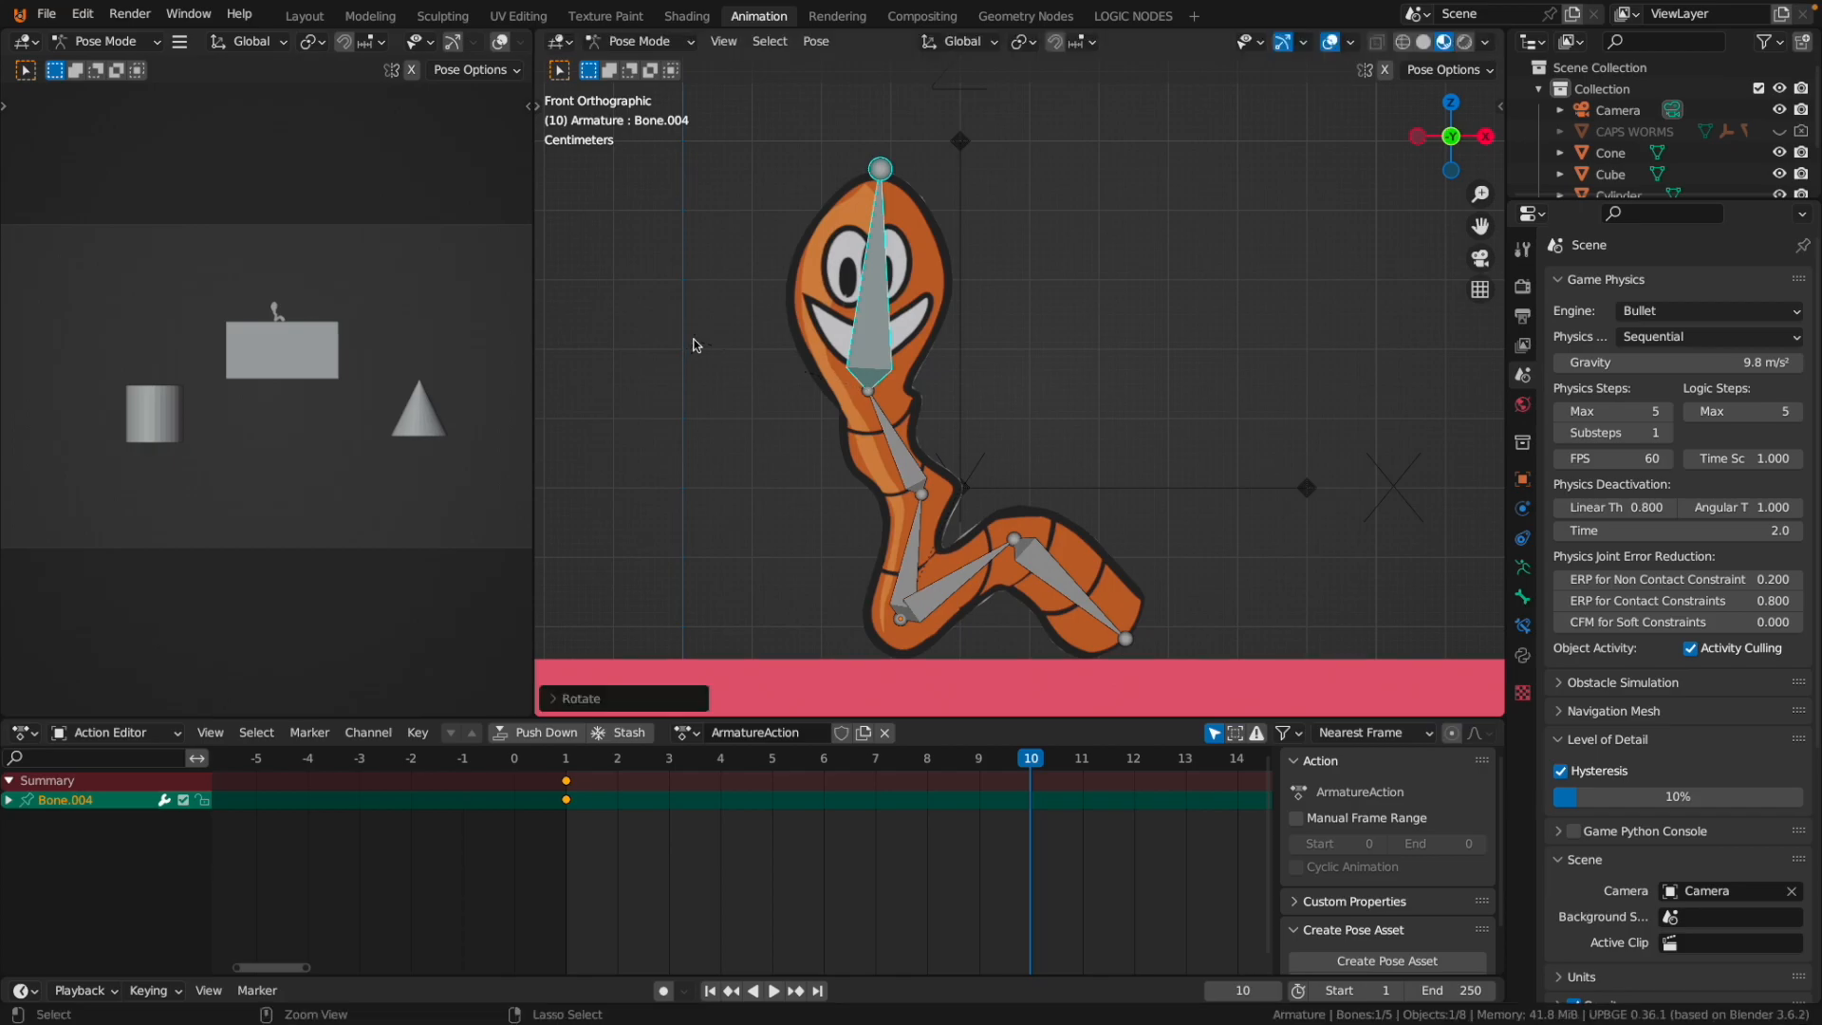
Keyframe Location, Rotation & Scale for all the armature's bones at frame 10.
{"action": "key", "text": "a"}
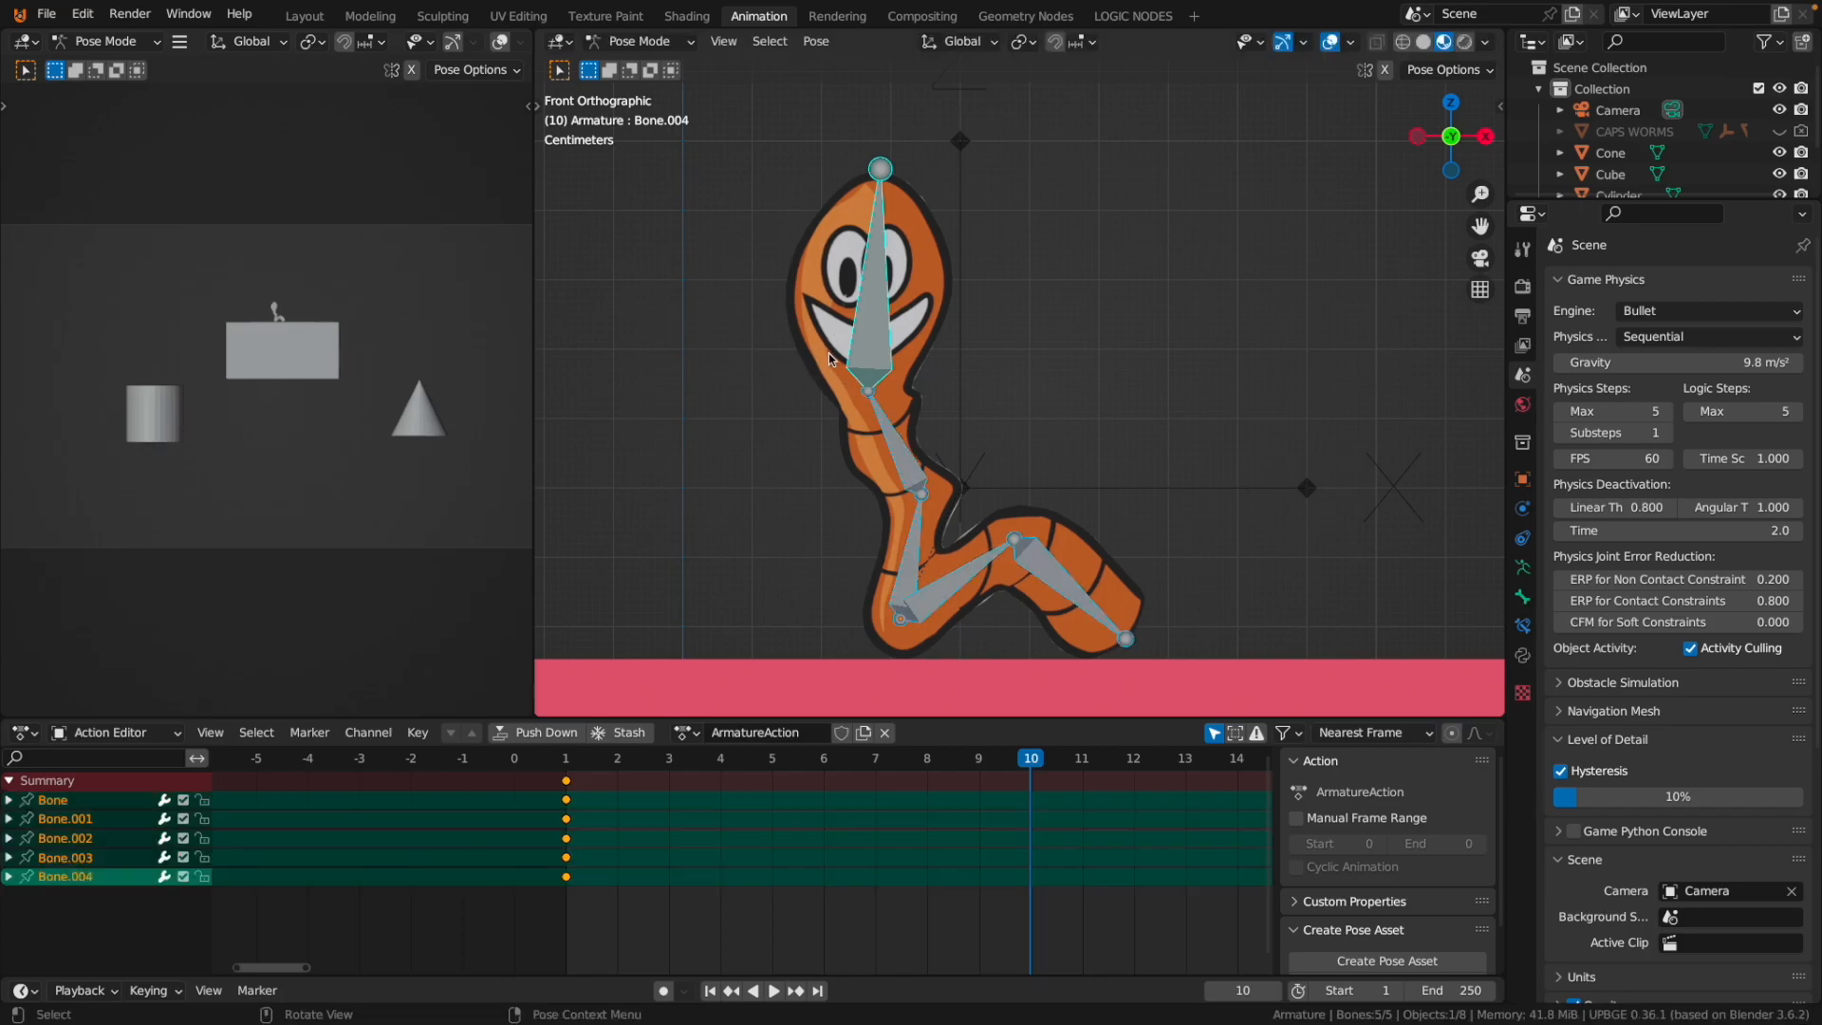
{"action": "key", "text": "i"}
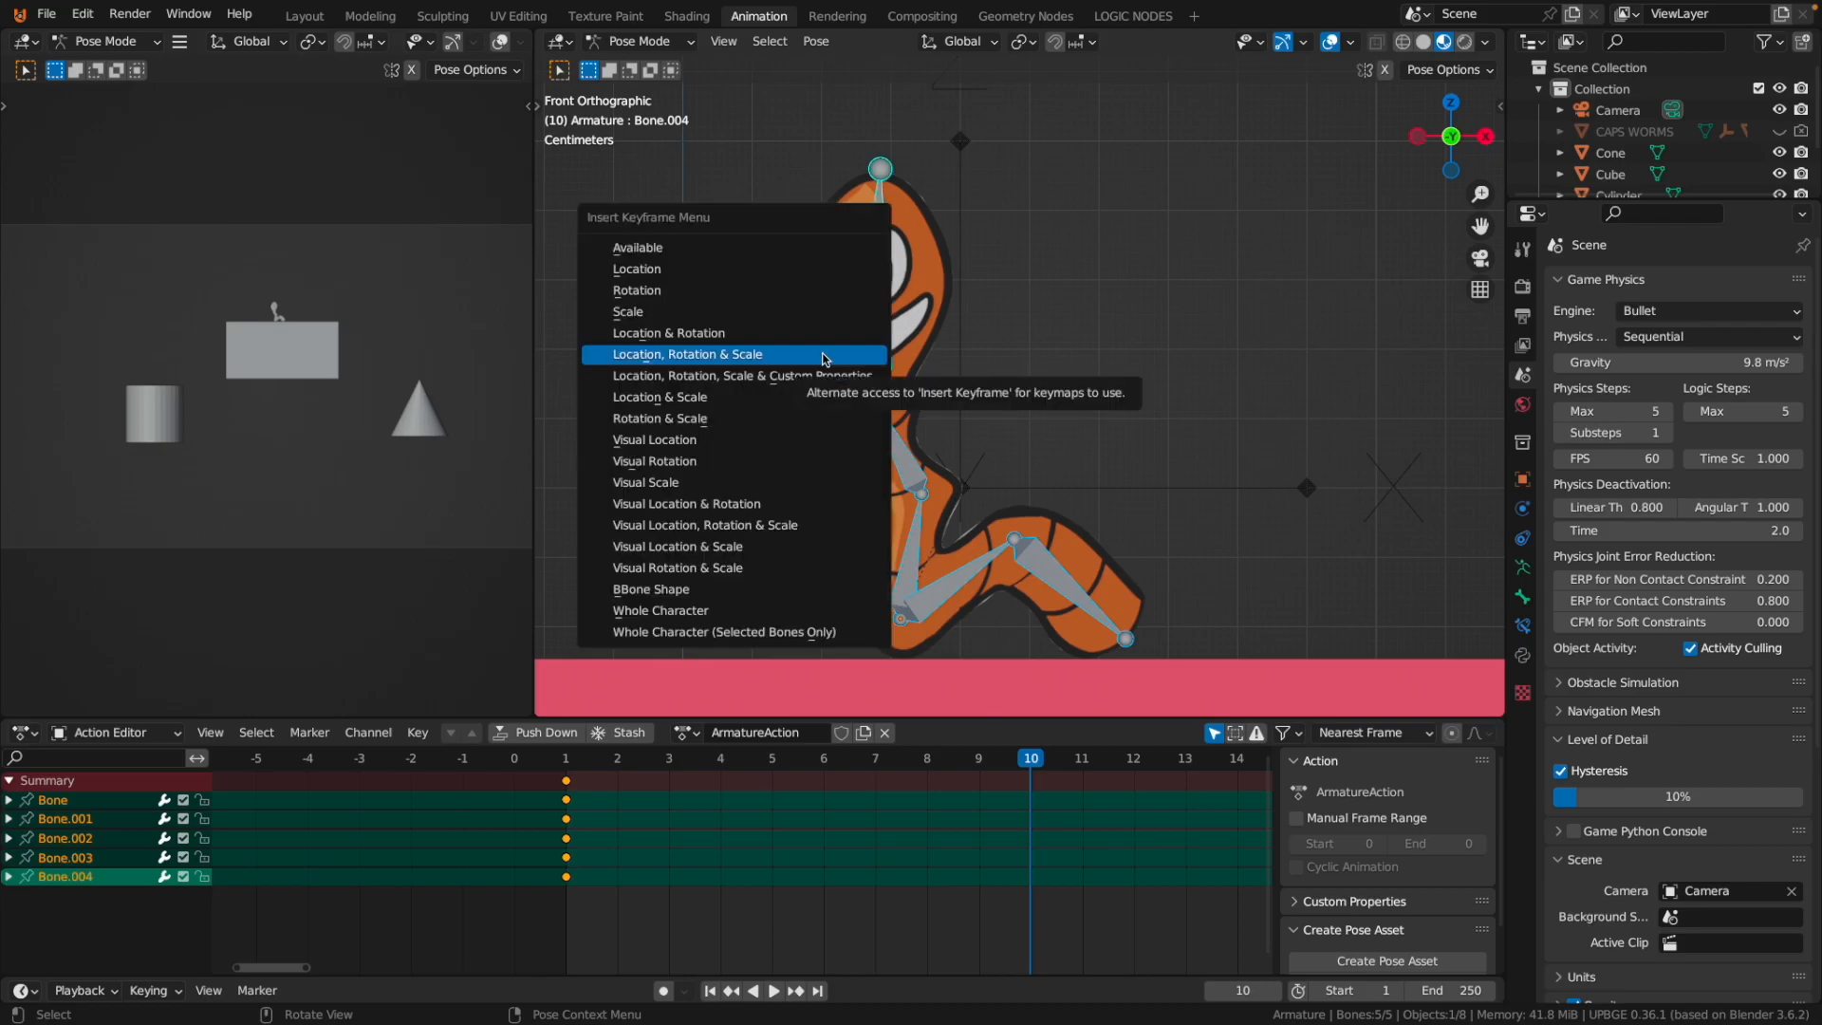
{"action": "left_click", "coordinate": [826, 359]}
Rotate Bone.002, the lower body bone, slightly counter-clockwise at frame 10 so the upper body leans away from the tail.
{"action": "scroll", "coordinate": [746, 379], "scroll_direction": "down", "scroll_amount": 5}
{"action": "left_click_drag", "start_coordinate": [721, 759], "coordinate": [978, 751]}
{"action": "scroll", "coordinate": [1042, 531], "scroll_direction": "up", "scroll_amount": 3}
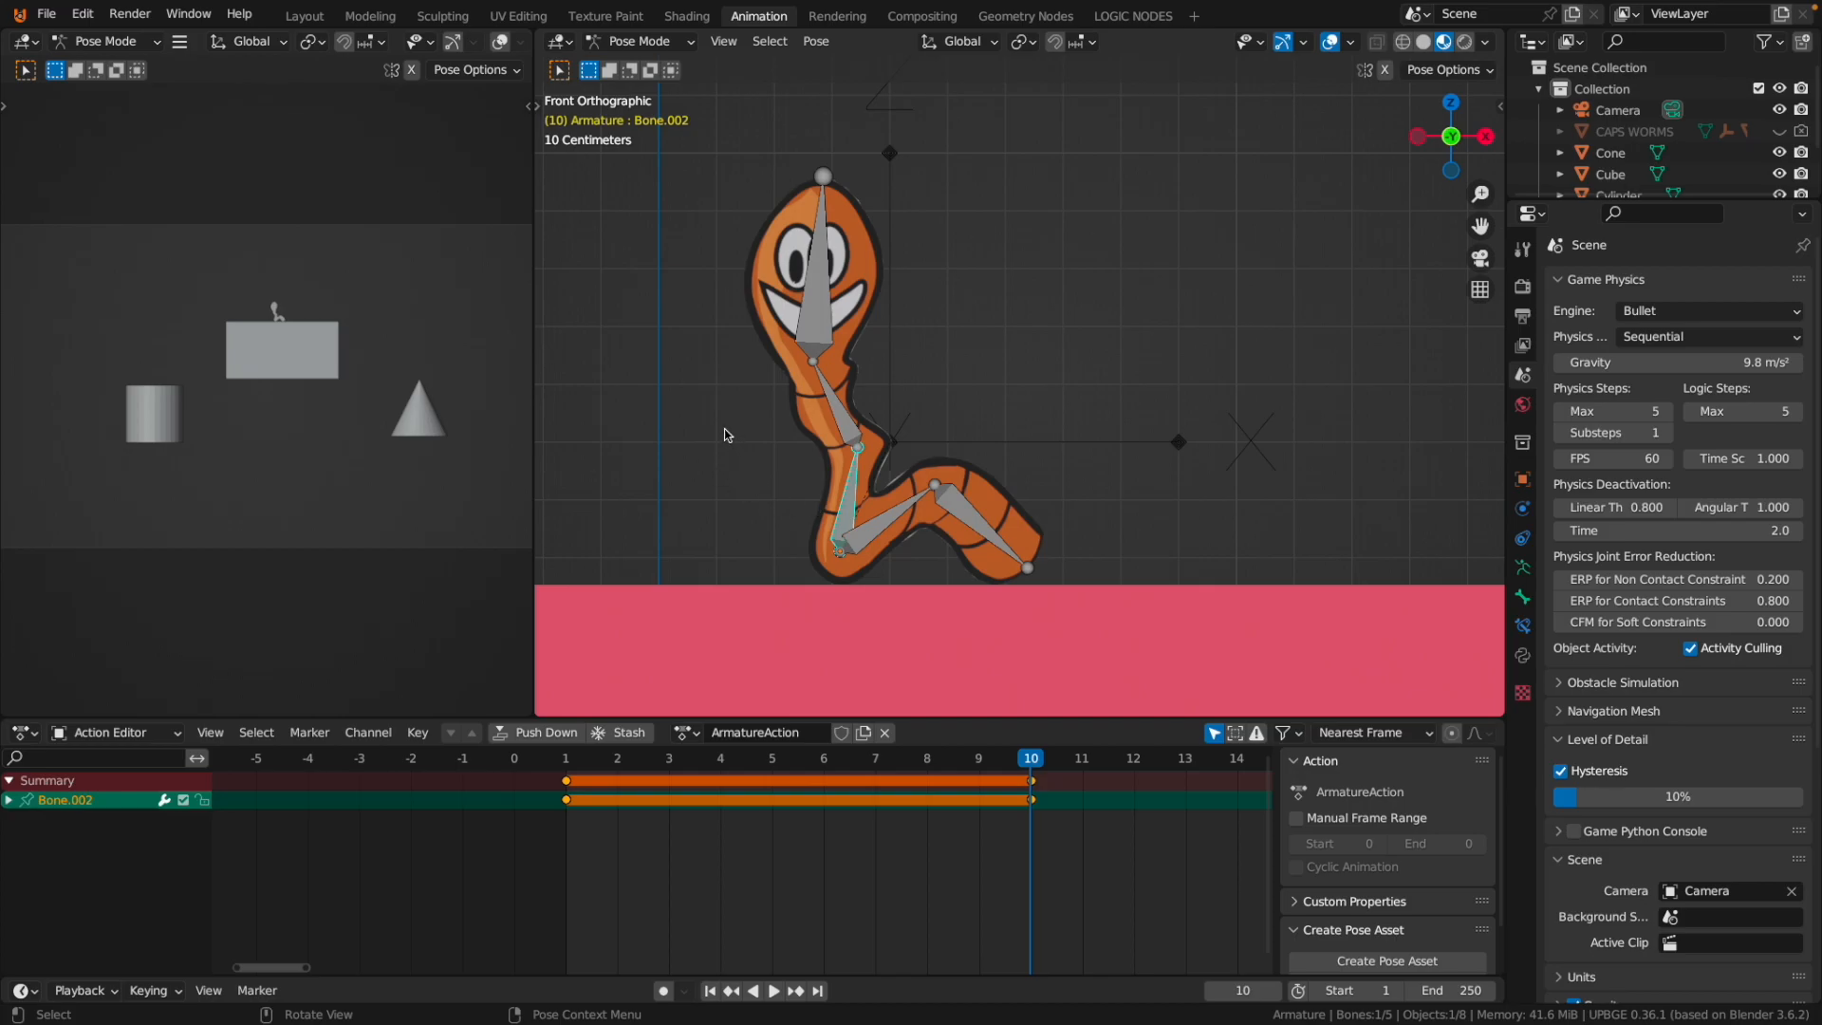
{"action": "key", "text": "r"}
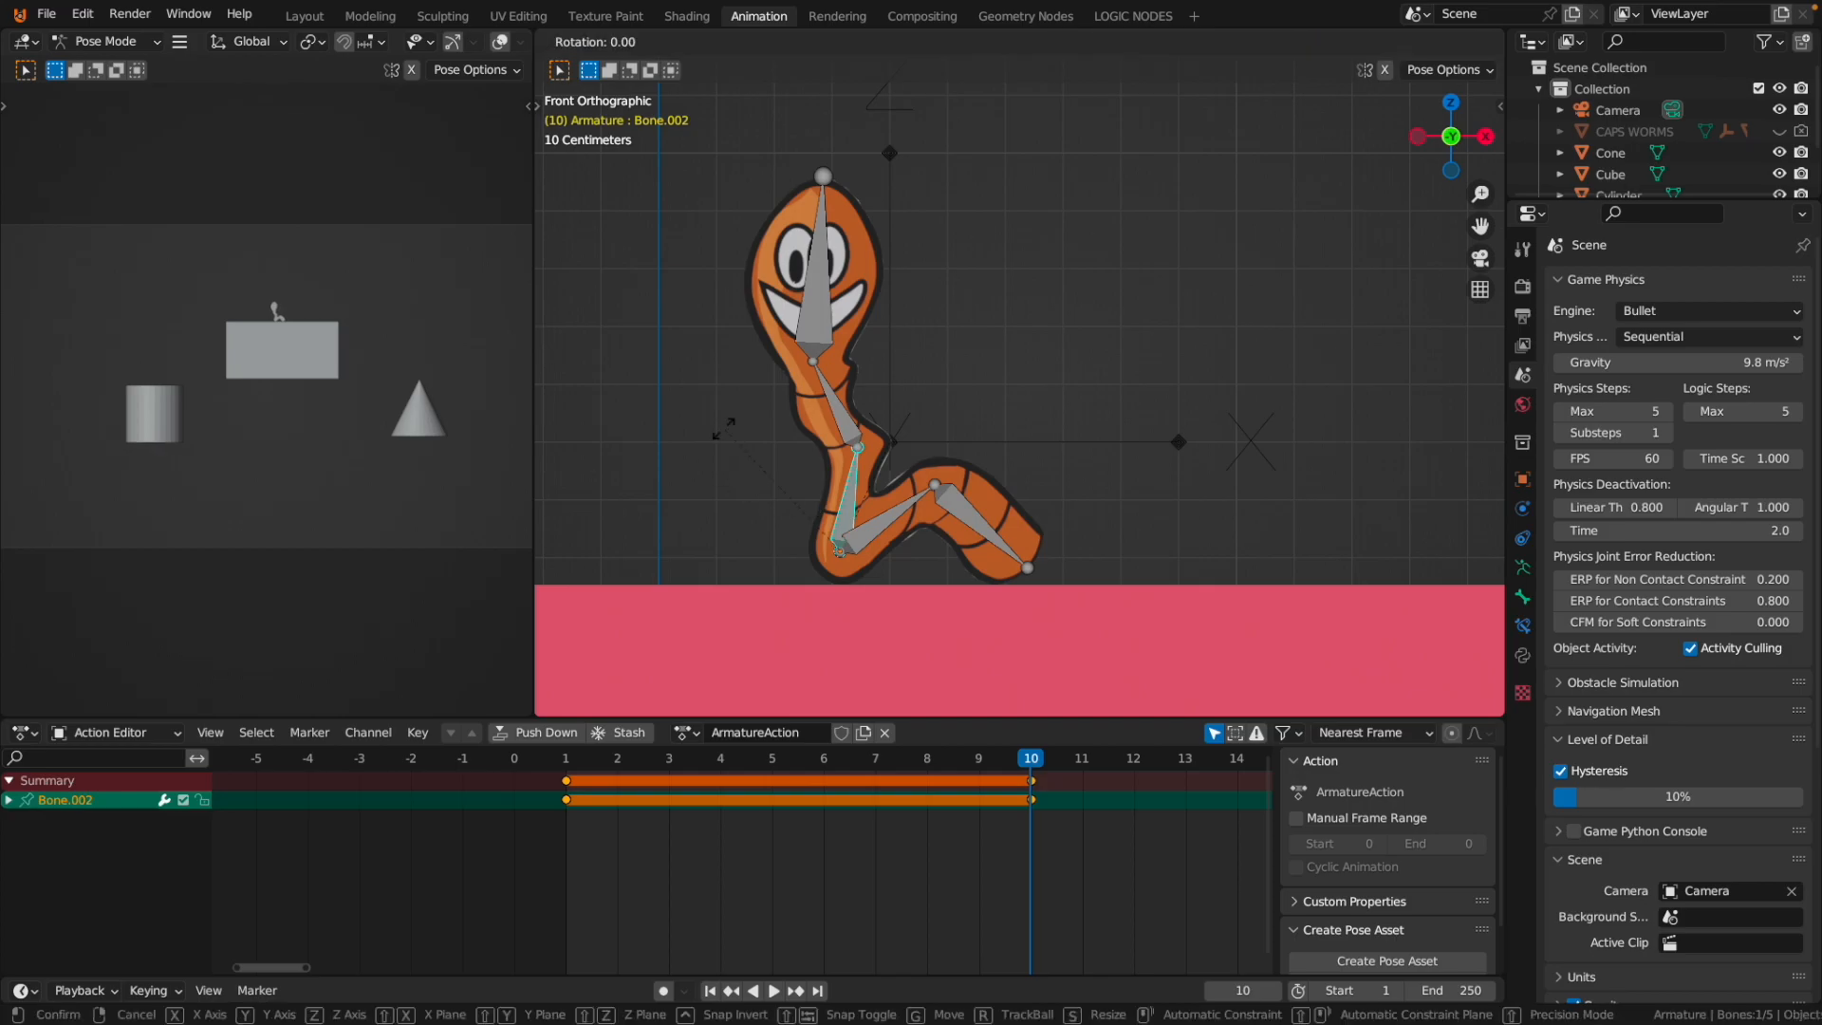
{"action": "left_click", "coordinate": [696, 446]}
Rotate the neck bone, Bone.003, clockwise so the head tilts back towards the tail side.
{"action": "left_click", "coordinate": [810, 413]}
{"action": "key", "text": "r"}
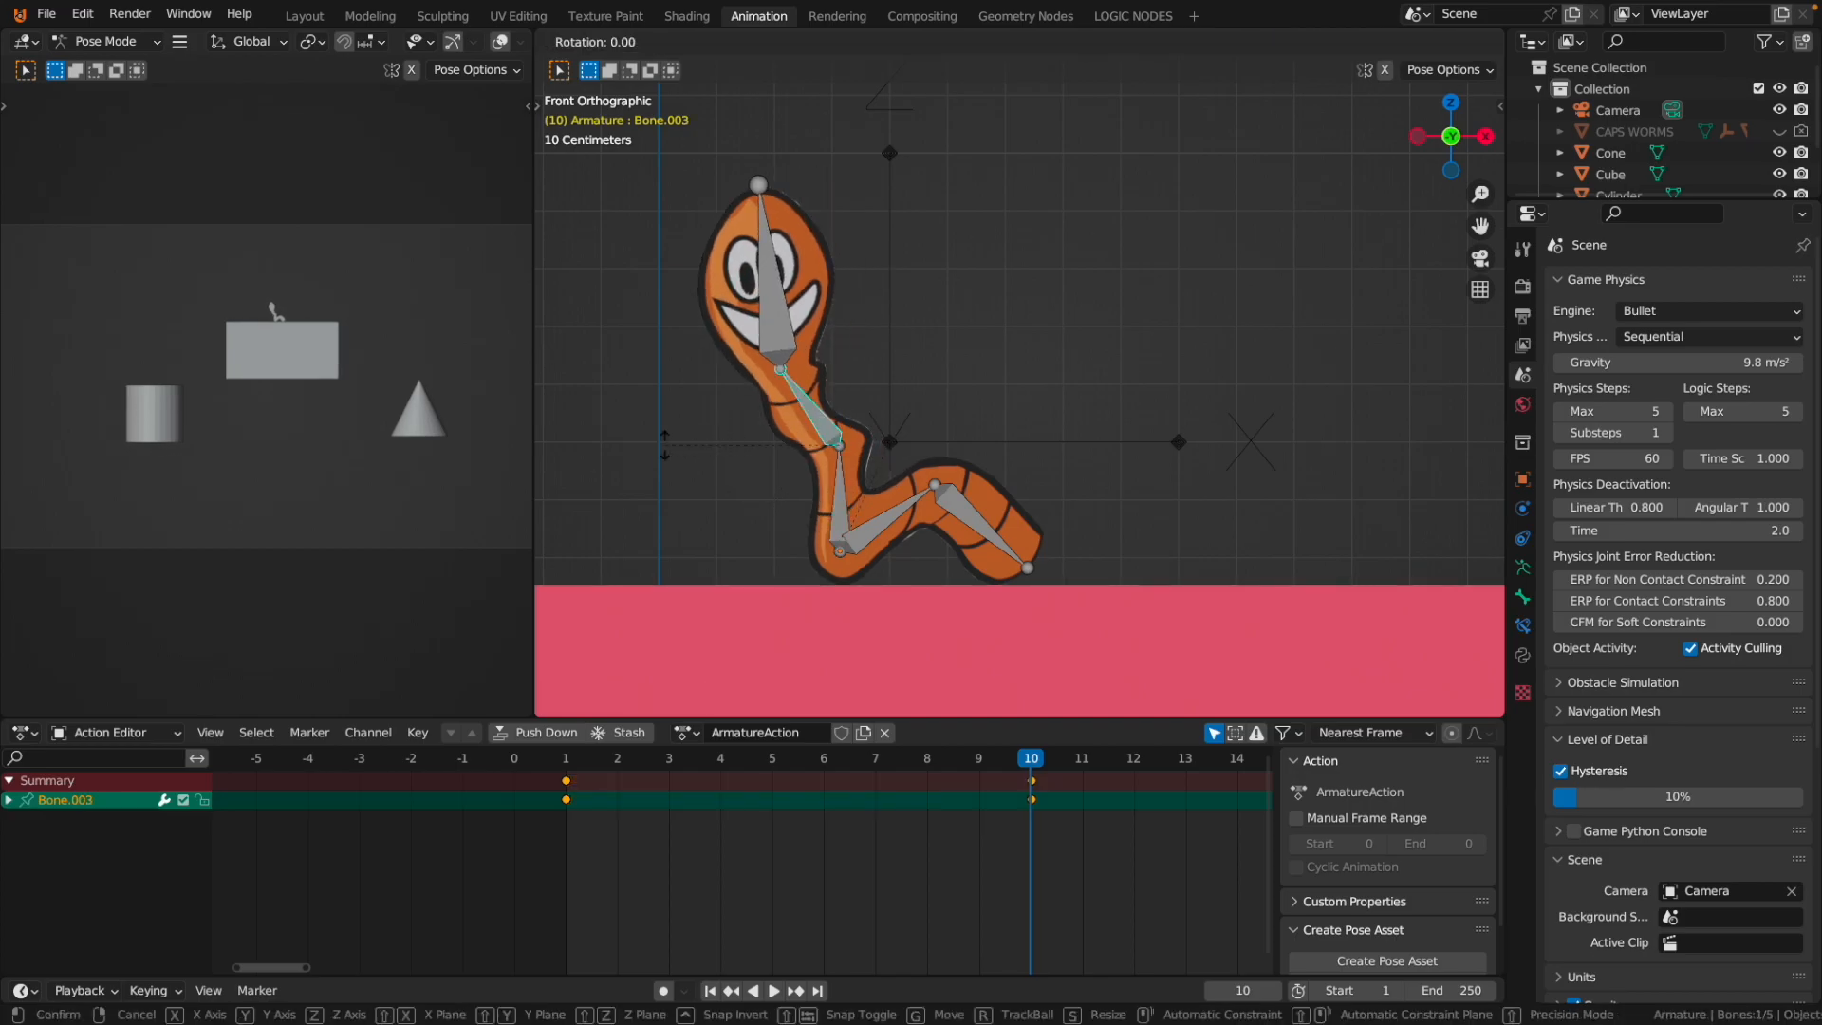
{"action": "left_click", "coordinate": [749, 367]}
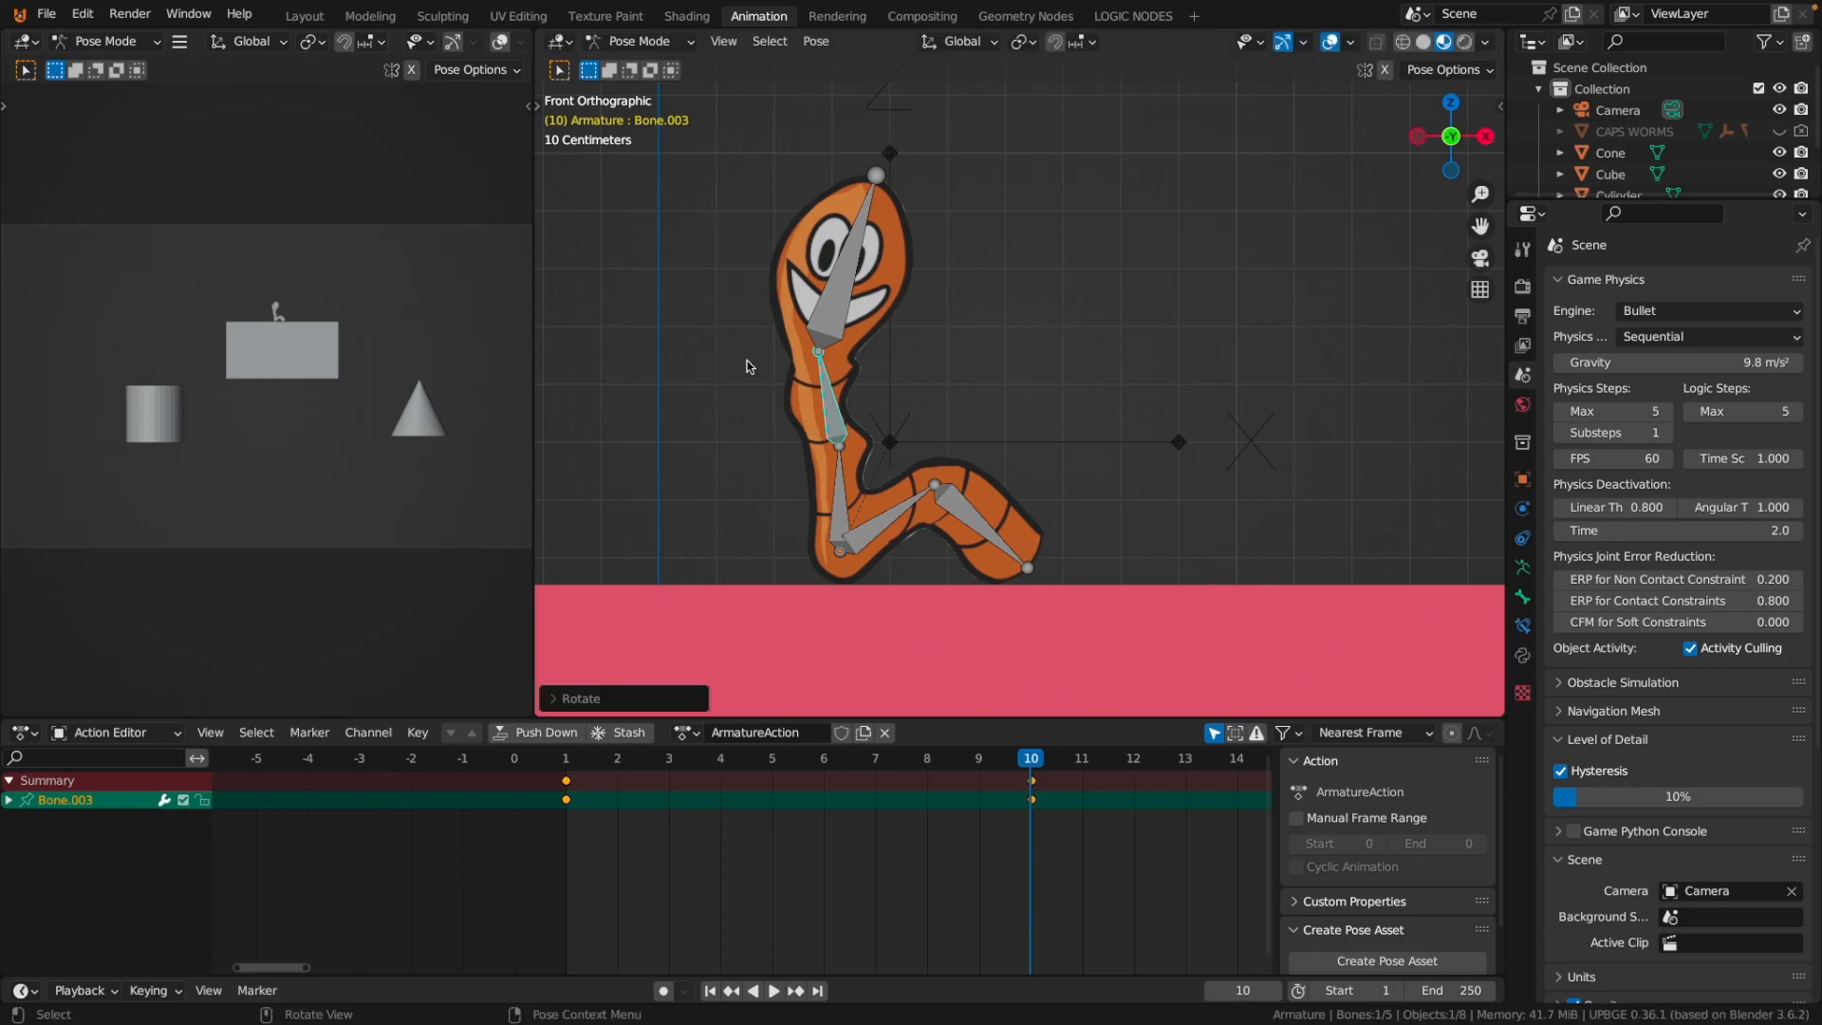
Re-key Location, Rotation & Scale for all bones to store the adjusted pose at frame 10.
{"action": "key", "text": "a"}
{"action": "key", "text": "i"}
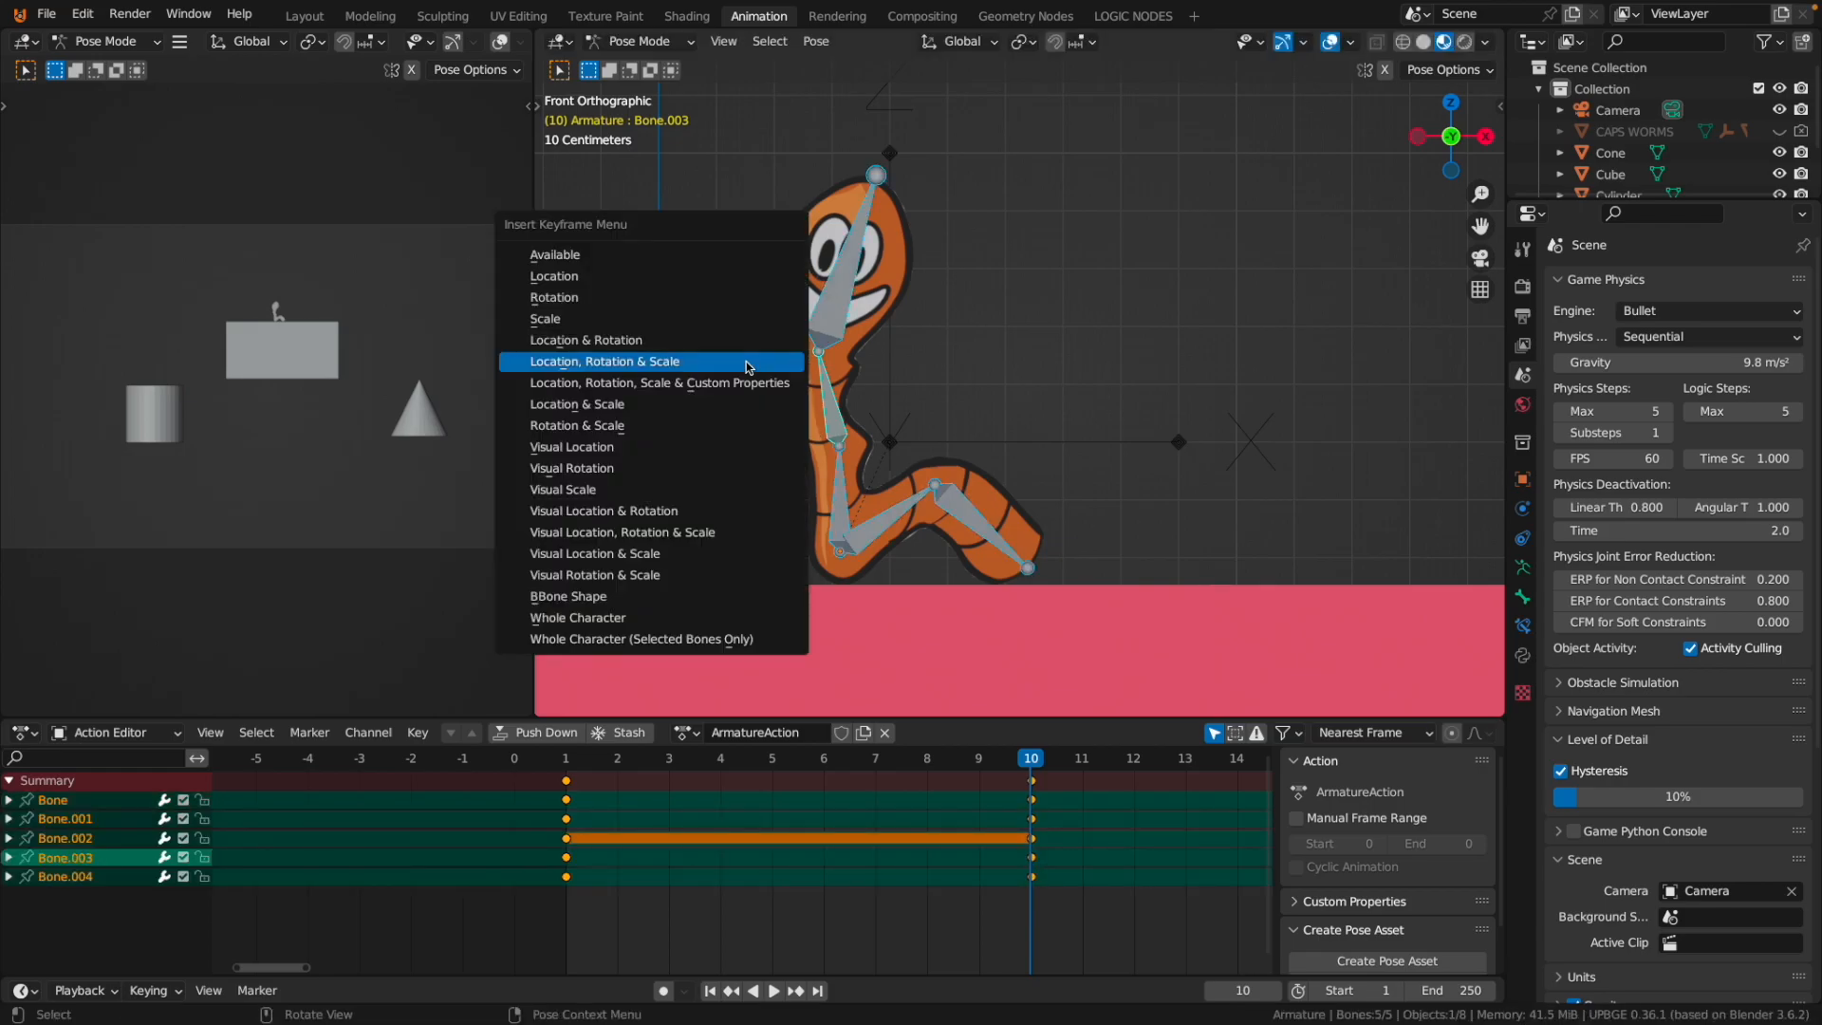
{"action": "left_click", "coordinate": [749, 367]}
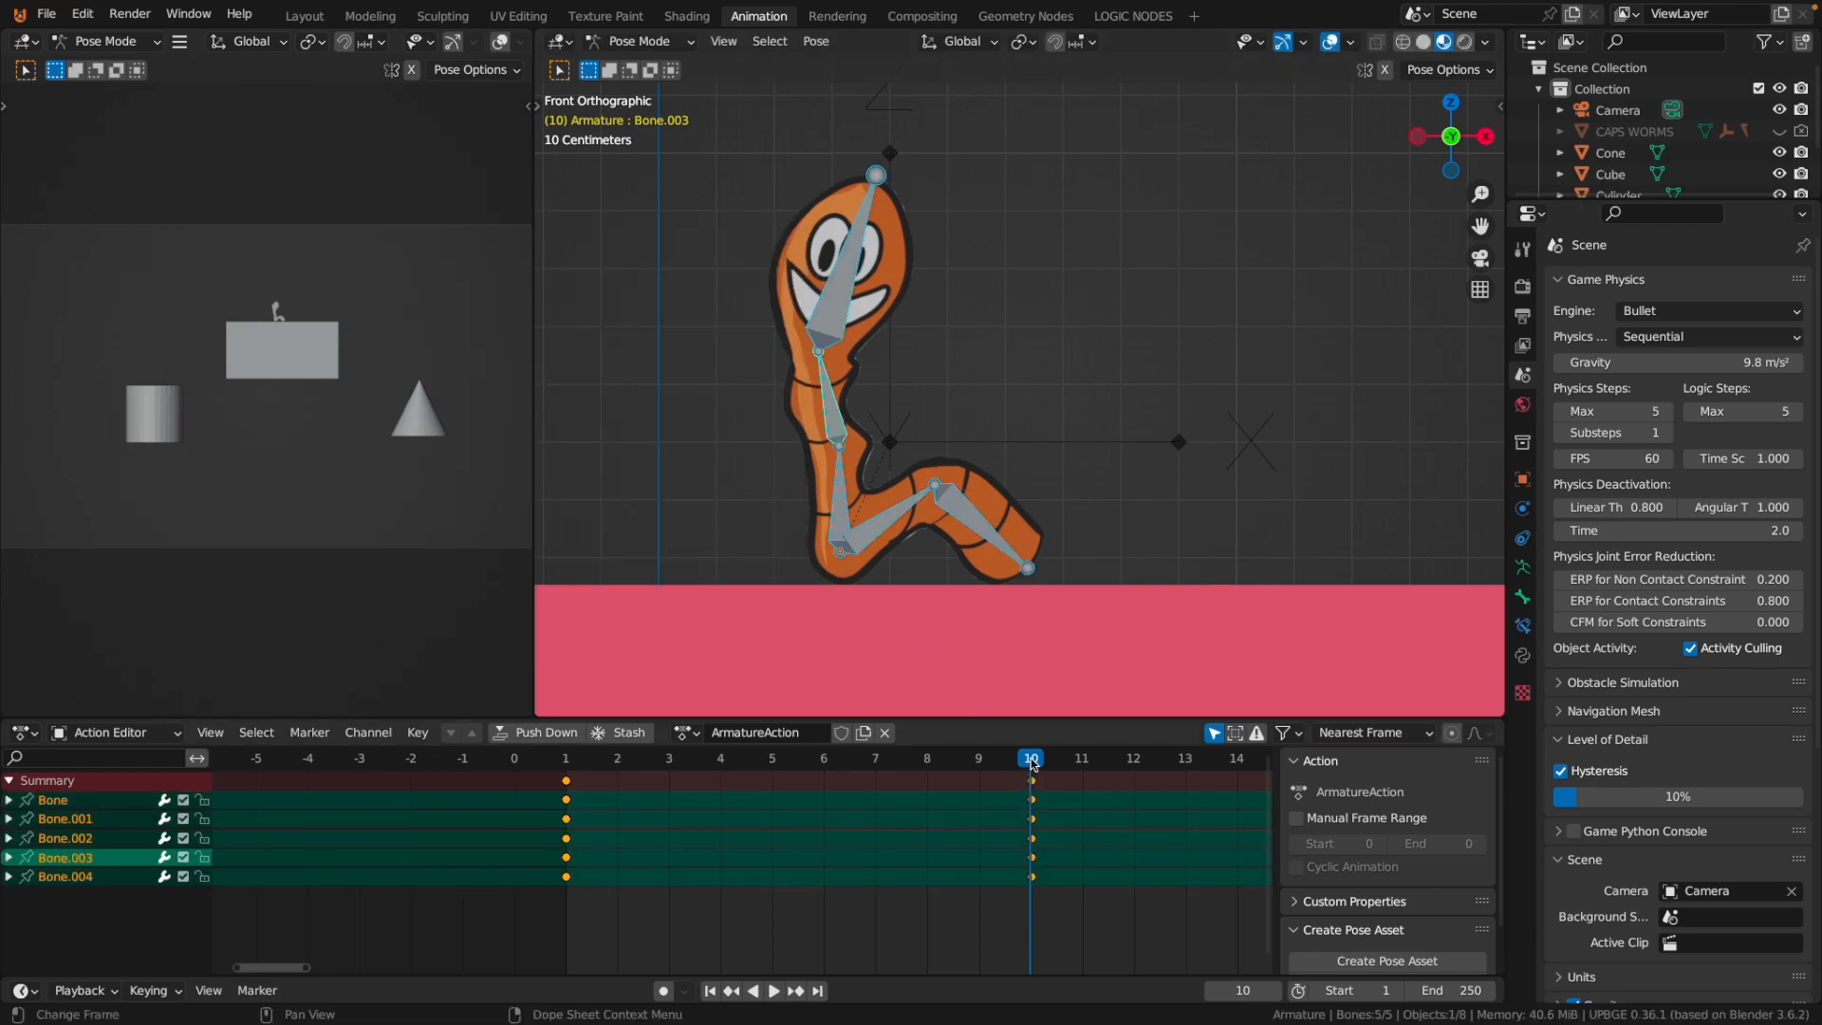
Duplicate all bones' frame 1 keyframes to frame 20, check the pose at frame 20, and save the file.
{"action": "mouse_move", "coordinate": [1033, 765]}
{"action": "left_mouse_down"}
{"action": "mouse_move", "coordinate": [566, 764]}
{"action": "mouse_move", "coordinate": [1031, 764]}
{"action": "left_mouse_up"}
{"action": "left_click", "coordinate": [566, 781]}
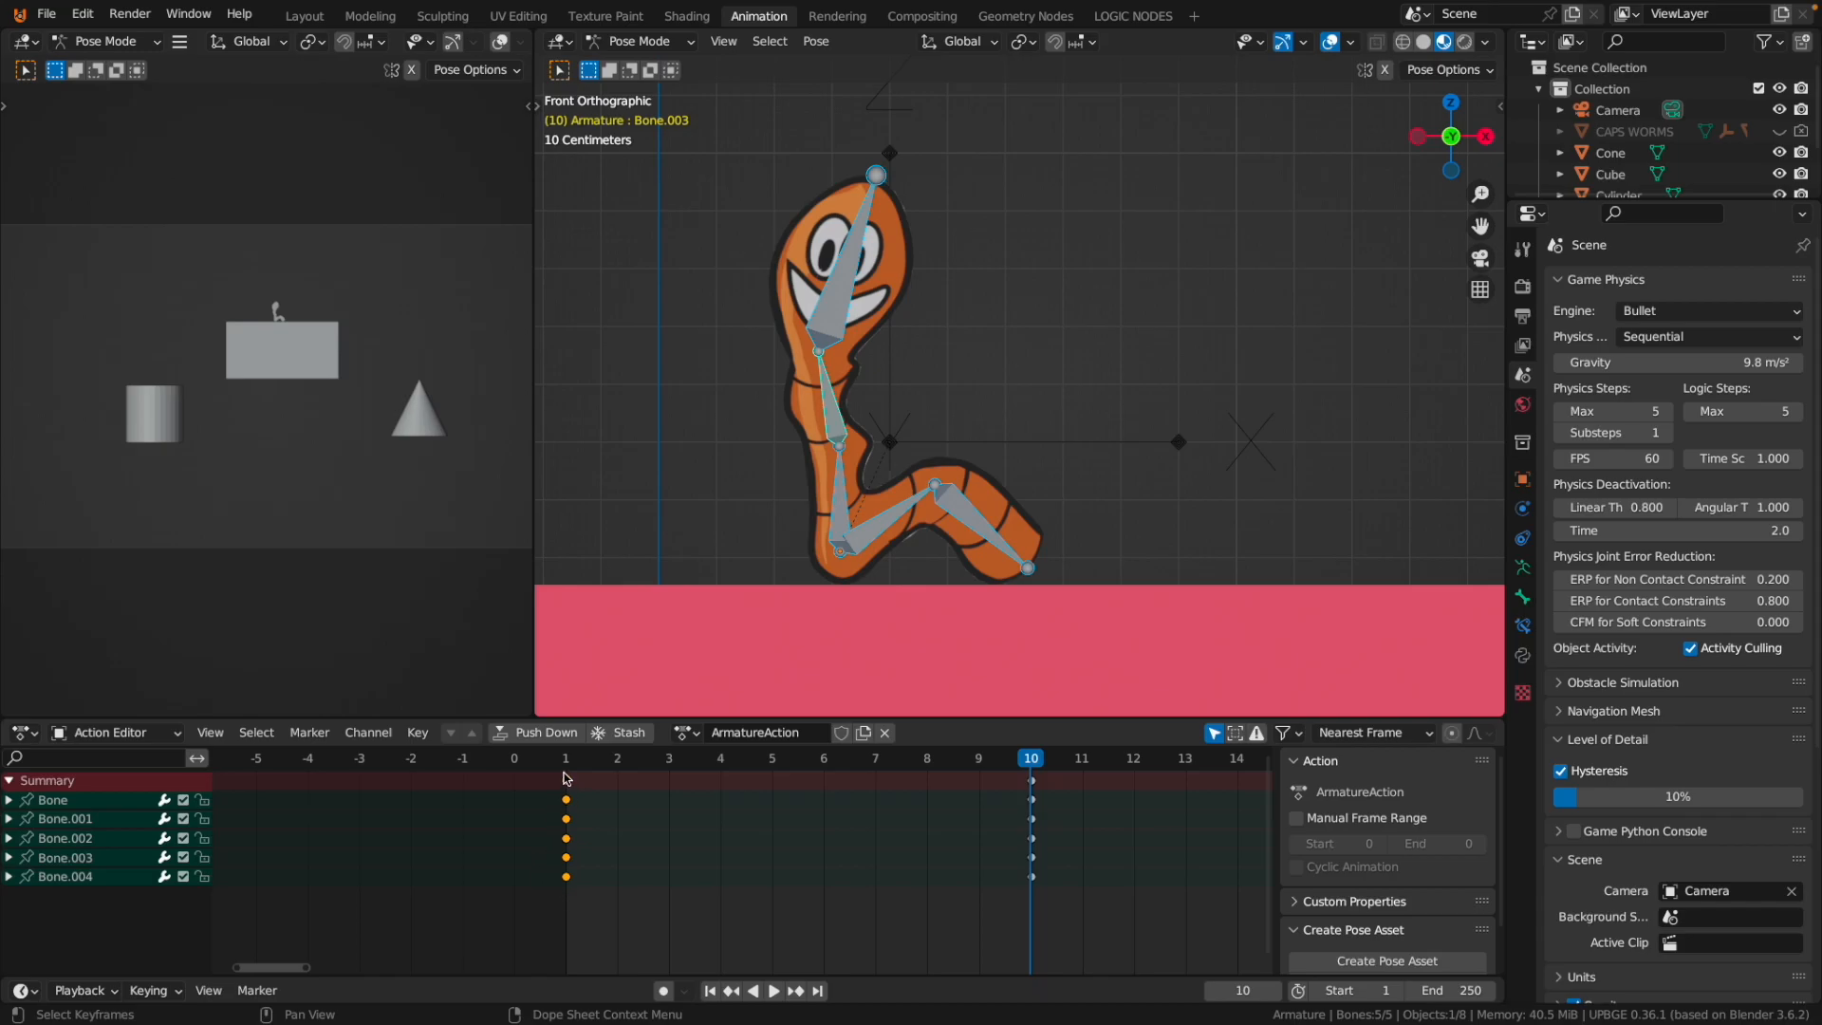
{"action": "scroll", "coordinate": [591, 789], "scroll_direction": "down", "scroll_amount": 2}
{"action": "key", "text": "g"}
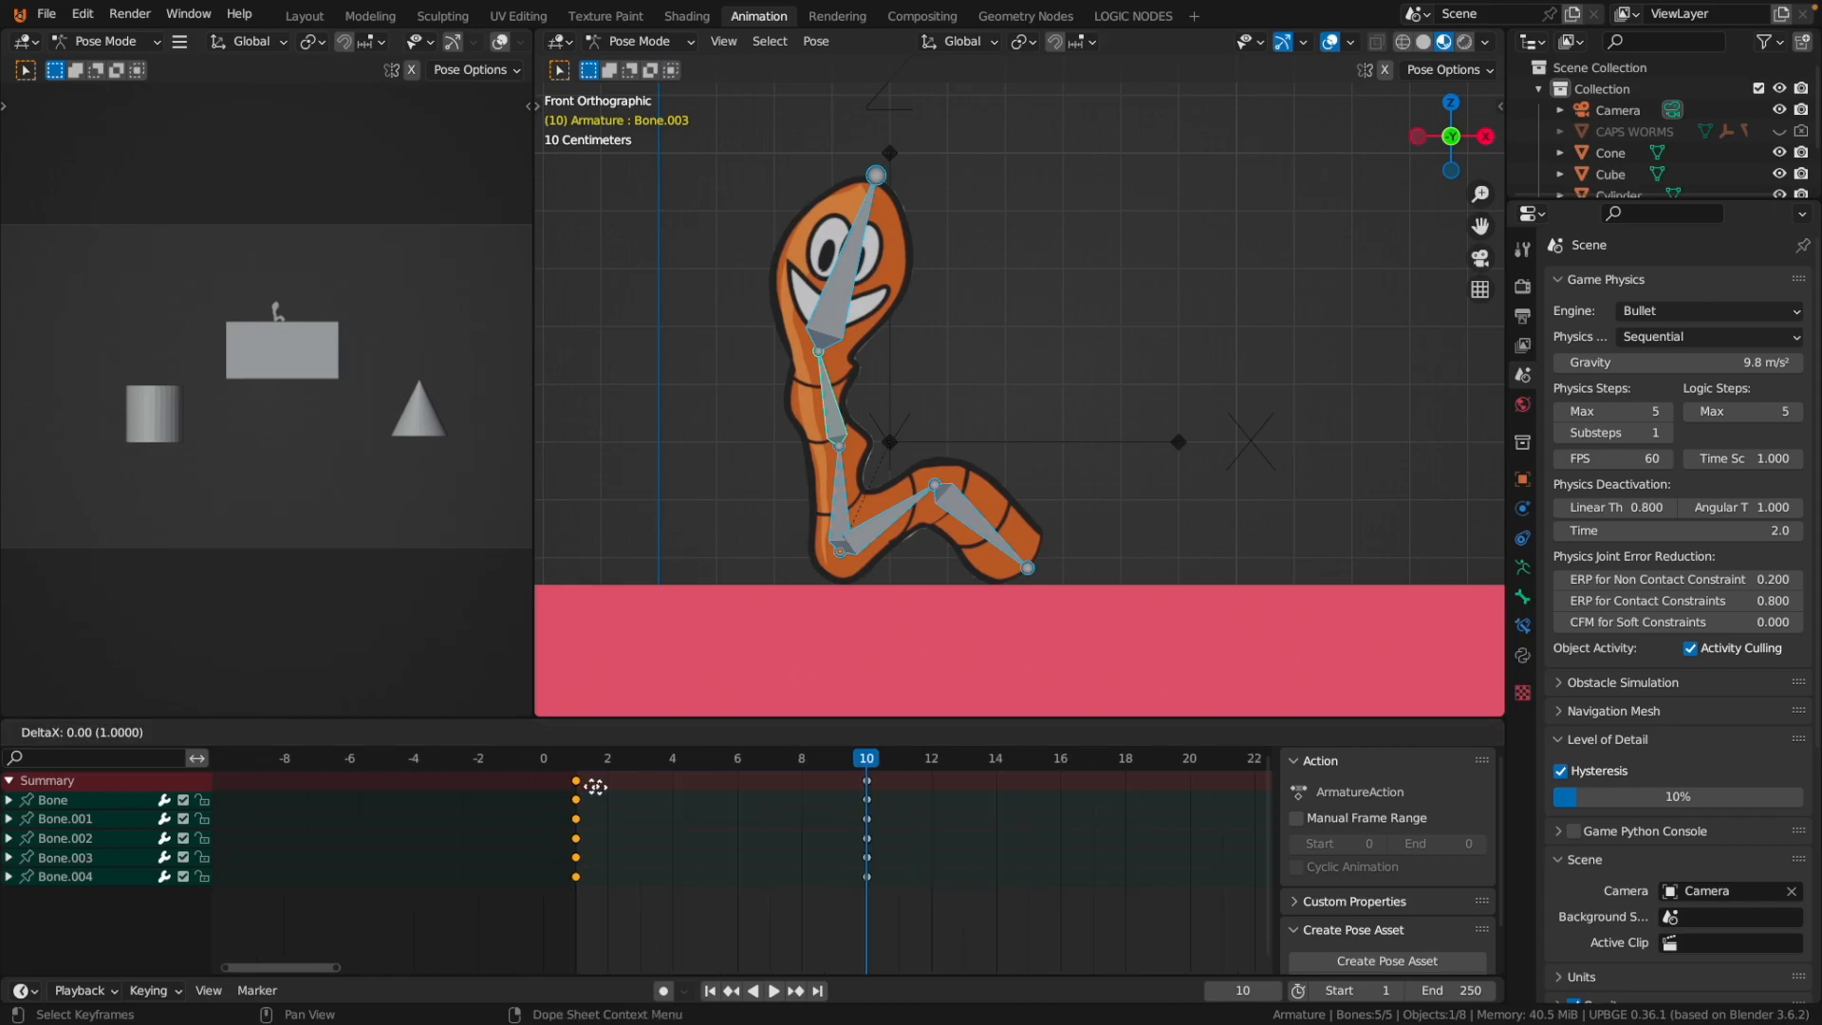
{"action": "left_click", "coordinate": [1203, 771]}
{"action": "left_click_drag", "start_coordinate": [854, 759], "coordinate": [1185, 776]}
{"action": "key", "text": "ctrl+s"}
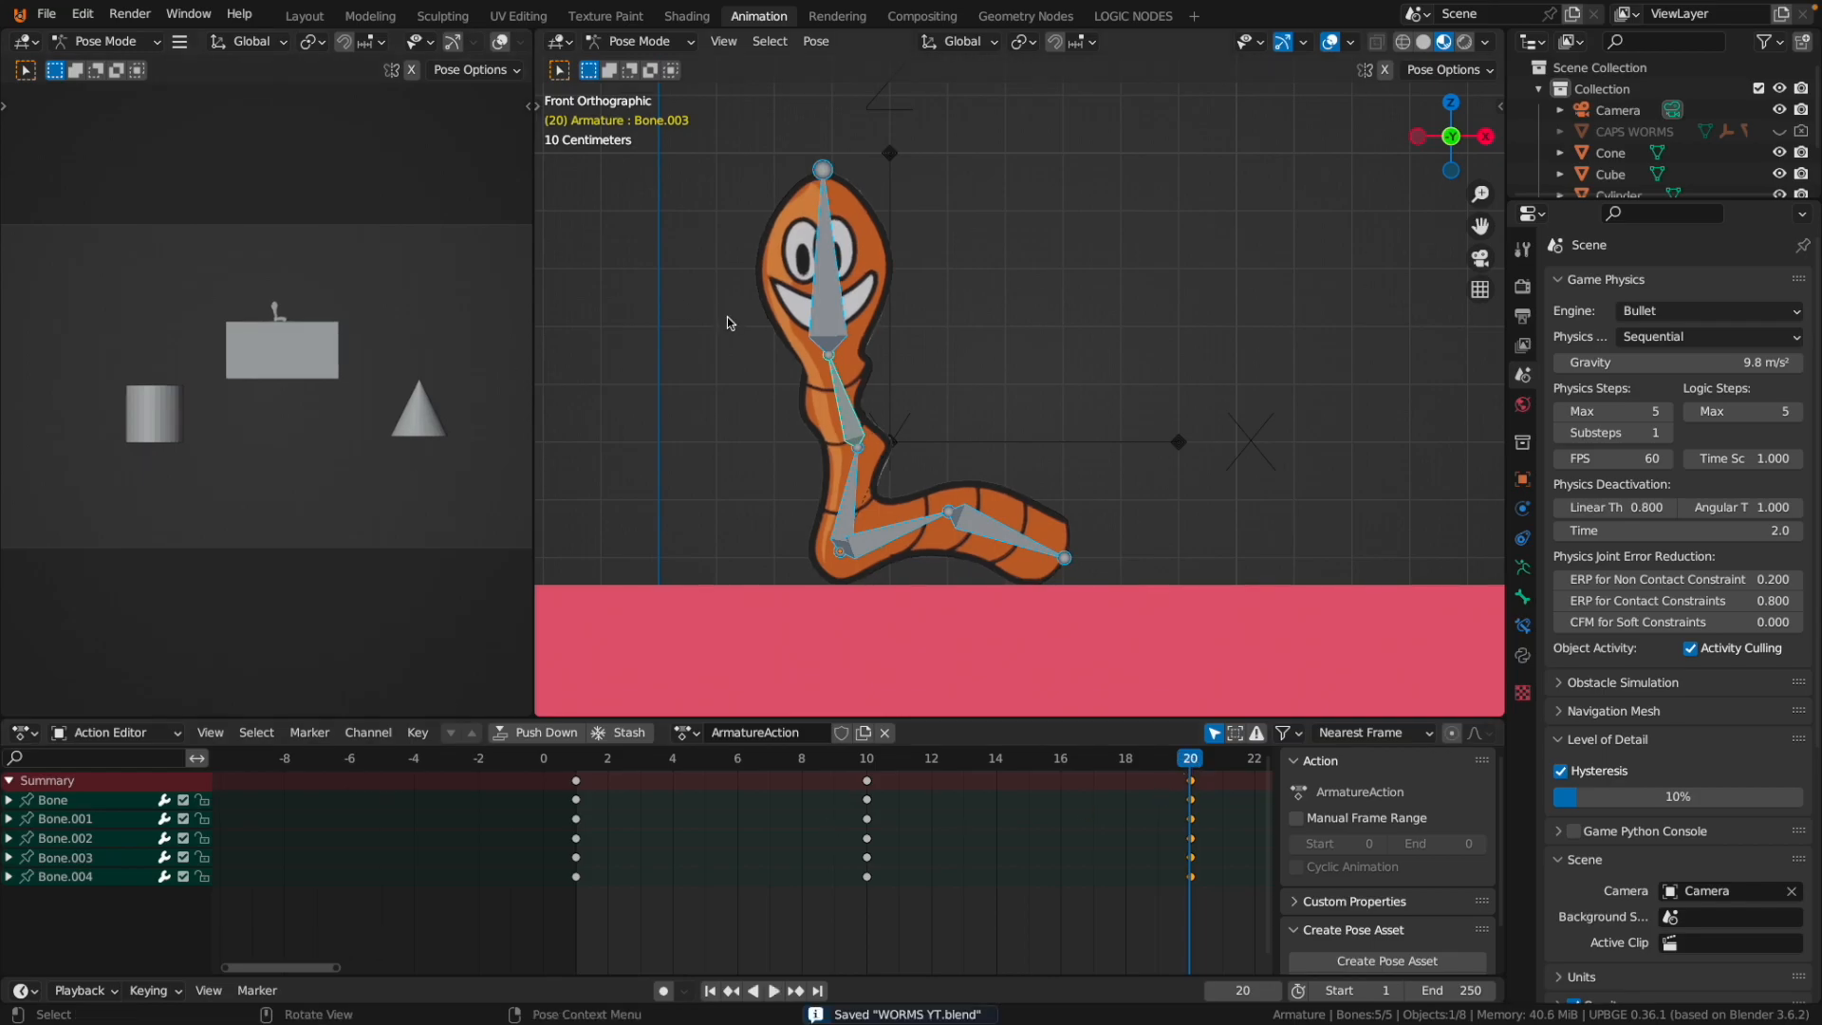
Switch to the CAPS WORMS logic node tree and move both Compare nodes closer to the Sticks node.
{"action": "left_click", "coordinate": [1144, 24]}
{"action": "scroll", "coordinate": [757, 312], "scroll_direction": "down", "scroll_amount": 7}
{"action": "scroll", "coordinate": [765, 313], "scroll_direction": "up", "scroll_amount": 6}
{"action": "scroll", "coordinate": [707, 228], "scroll_direction": "up", "scroll_amount": 1}
{"action": "middle_click_drag", "start_coordinate": [708, 228], "coordinate": [829, 251]}
{"action": "scroll", "coordinate": [829, 250], "scroll_direction": "down", "scroll_amount": 2}
{"action": "scroll", "coordinate": [680, 306], "scroll_direction": "up", "scroll_amount": 2}
{"action": "scroll", "coordinate": [683, 458], "scroll_direction": "down", "scroll_amount": 3}
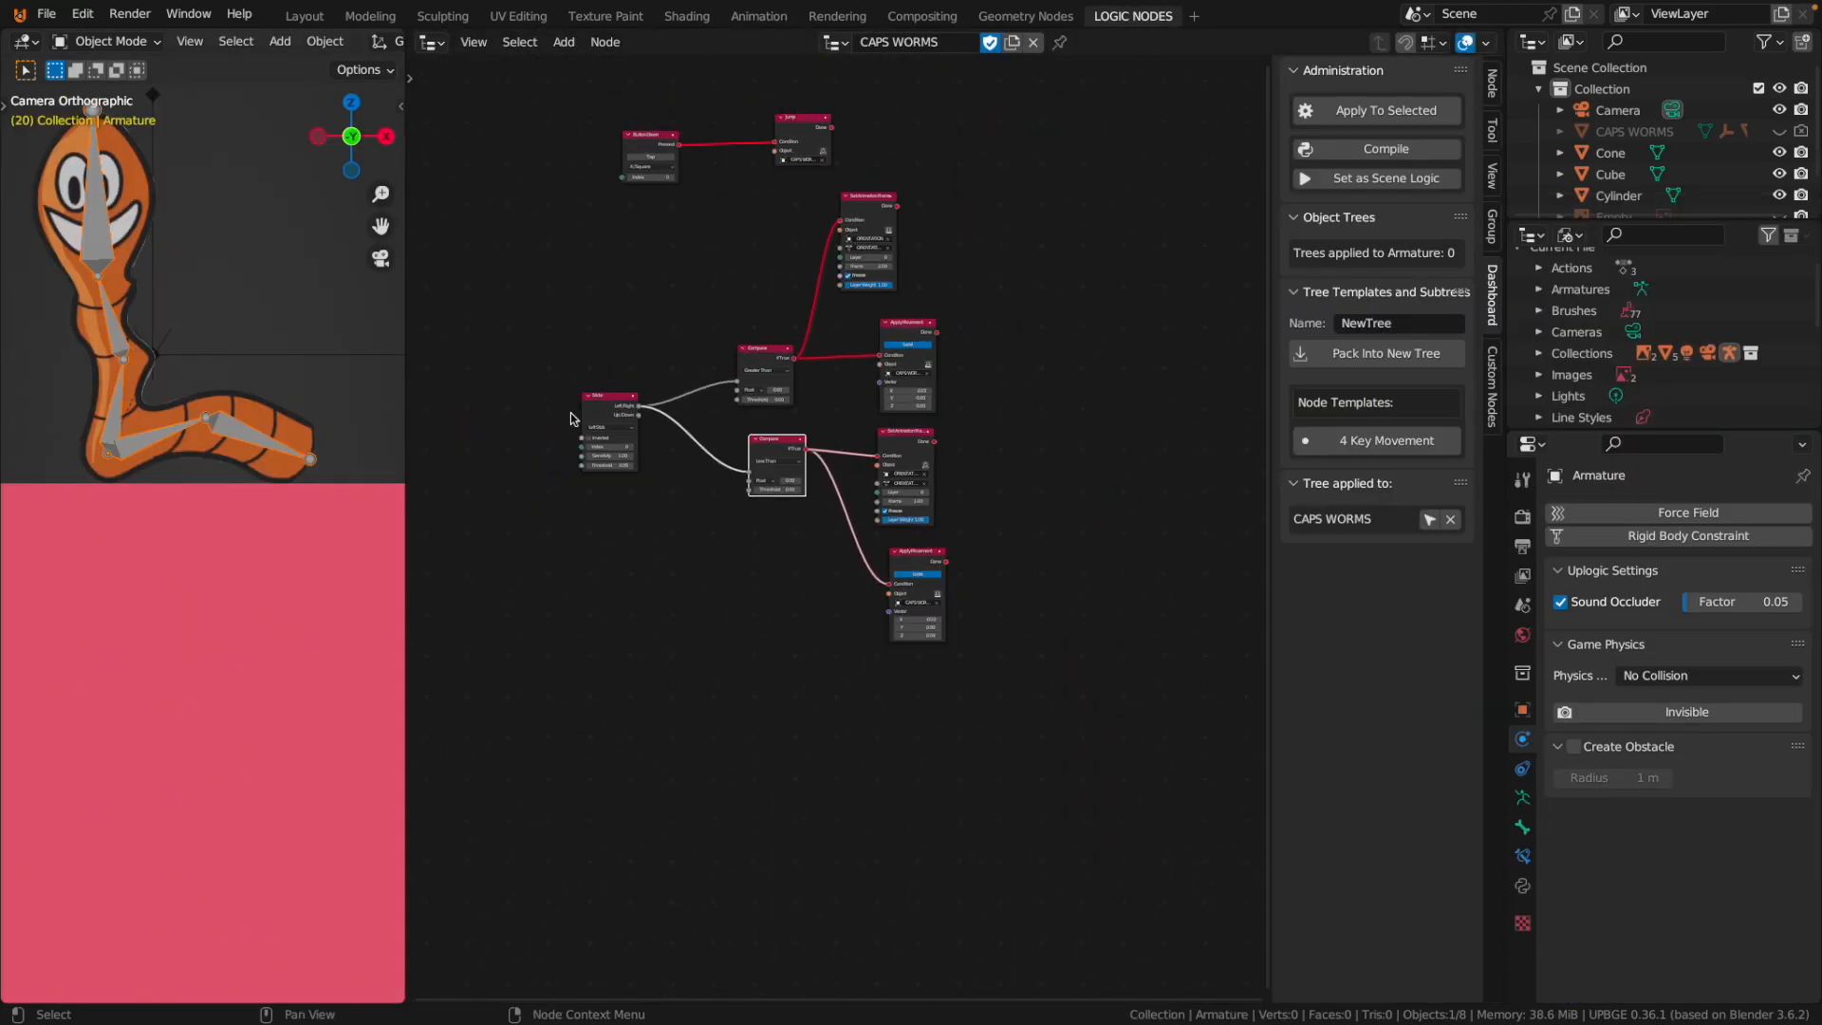
{"action": "scroll", "coordinate": [649, 424], "scroll_direction": "up", "scroll_amount": 5}
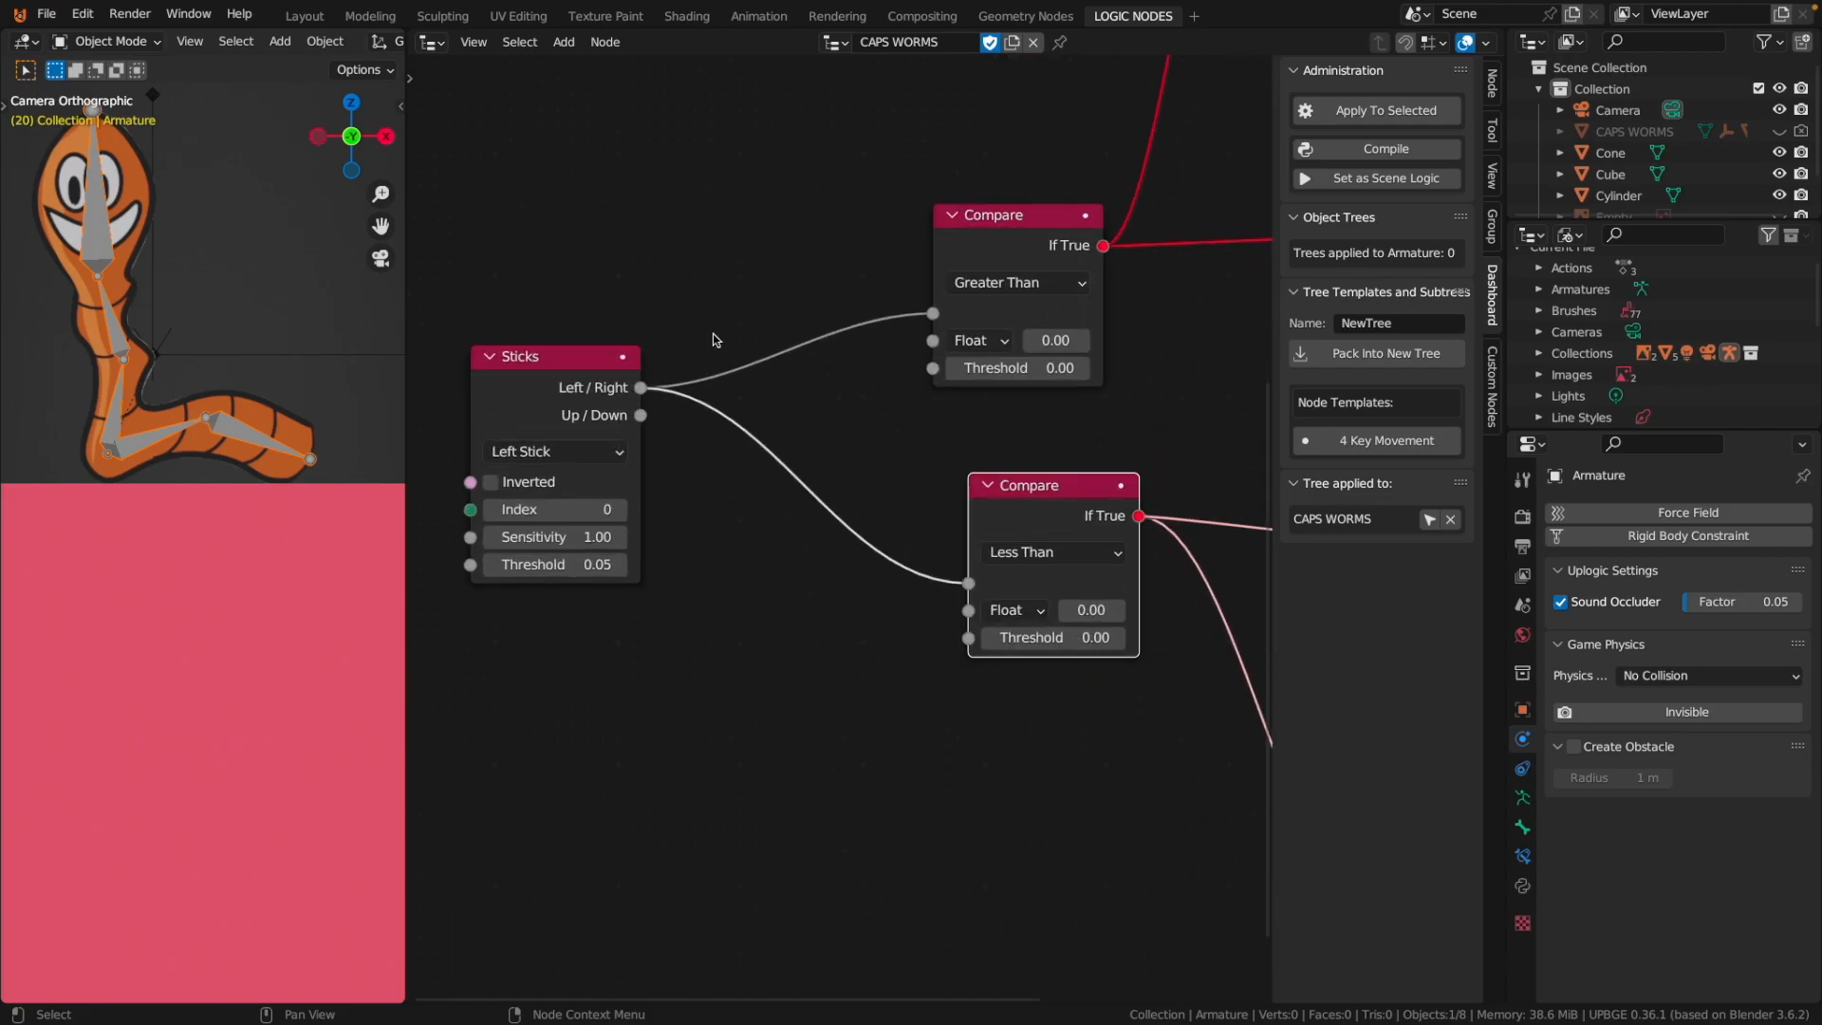
{"action": "scroll", "coordinate": [716, 340], "scroll_direction": "down", "scroll_amount": 2}
{"action": "left_click_drag", "start_coordinate": [895, 362], "coordinate": [807, 338]}
{"action": "left_click_drag", "start_coordinate": [910, 525], "coordinate": [802, 500]}
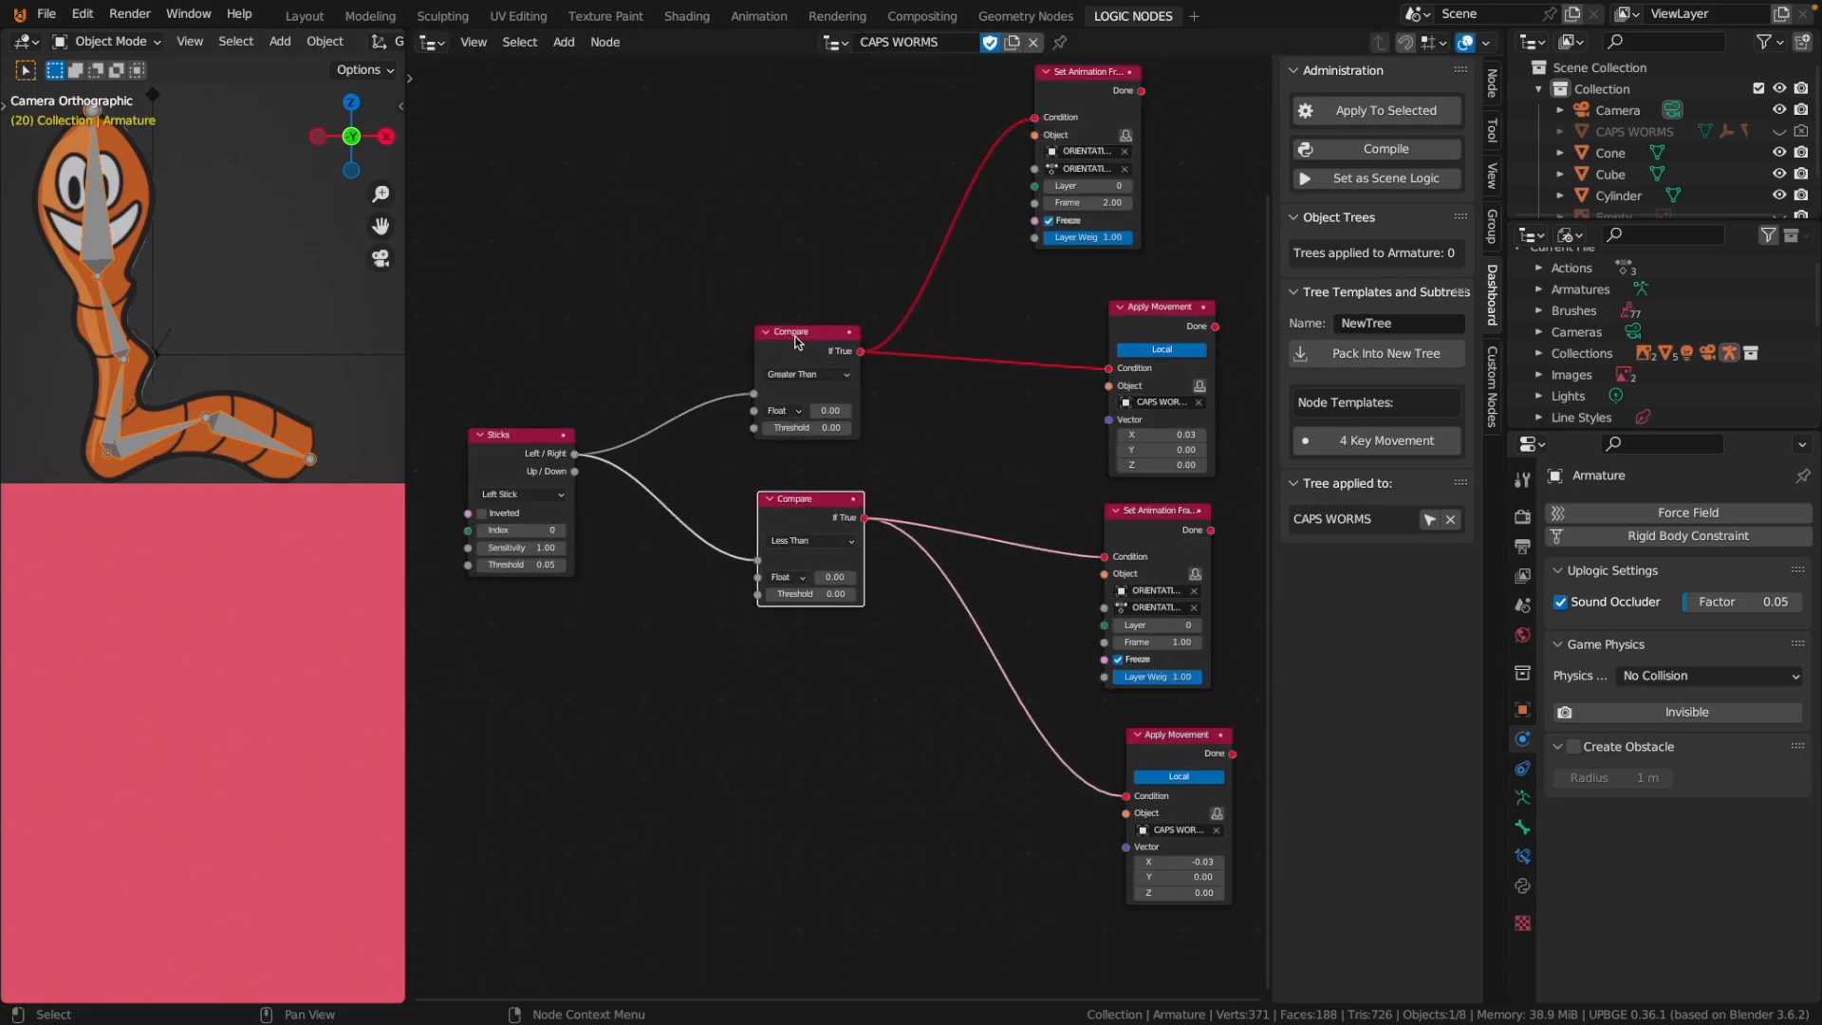
Move the Button Down and Jump nodes together up and away from the movement nodes.
{"action": "scroll", "coordinate": [913, 382], "scroll_direction": "down", "scroll_amount": 3}
{"action": "middle_click_drag", "start_coordinate": [900, 360], "coordinate": [782, 572]}
{"action": "left_click_drag", "start_coordinate": [479, 204], "coordinate": [828, 356]}
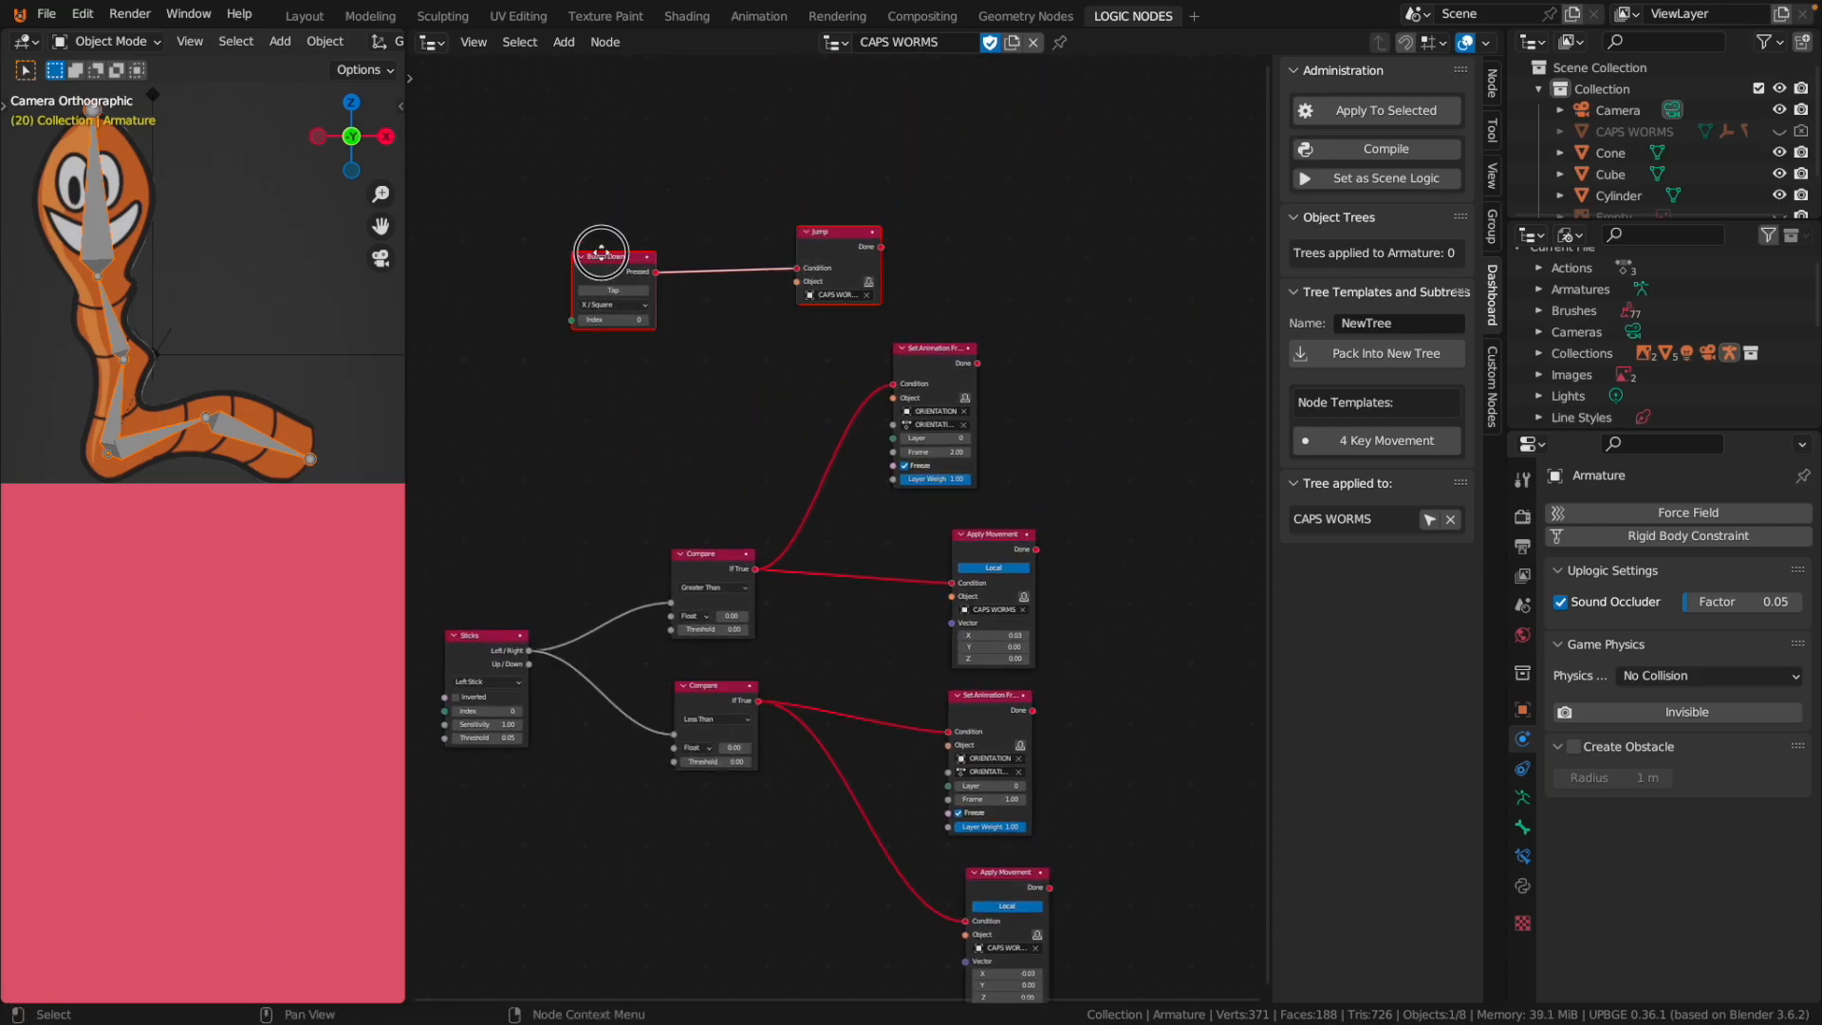
{"action": "left_click_drag", "start_coordinate": [605, 257], "coordinate": [523, 106]}
Spread the upper and lower pairs of Set Animation Frame and Apply Movement nodes apart to open a gap between them.
{"action": "left_click_drag", "start_coordinate": [937, 346], "coordinate": [967, 175]}
{"action": "left_click_drag", "start_coordinate": [994, 537], "coordinate": [977, 364]}
{"action": "left_click_drag", "start_coordinate": [994, 878], "coordinate": [960, 932]}
{"action": "left_click_drag", "start_coordinate": [987, 702], "coordinate": [964, 766]}
Add a Play Animation node in the gap between the two pairs of movement nodes.
{"action": "key", "text": "shift+a"}
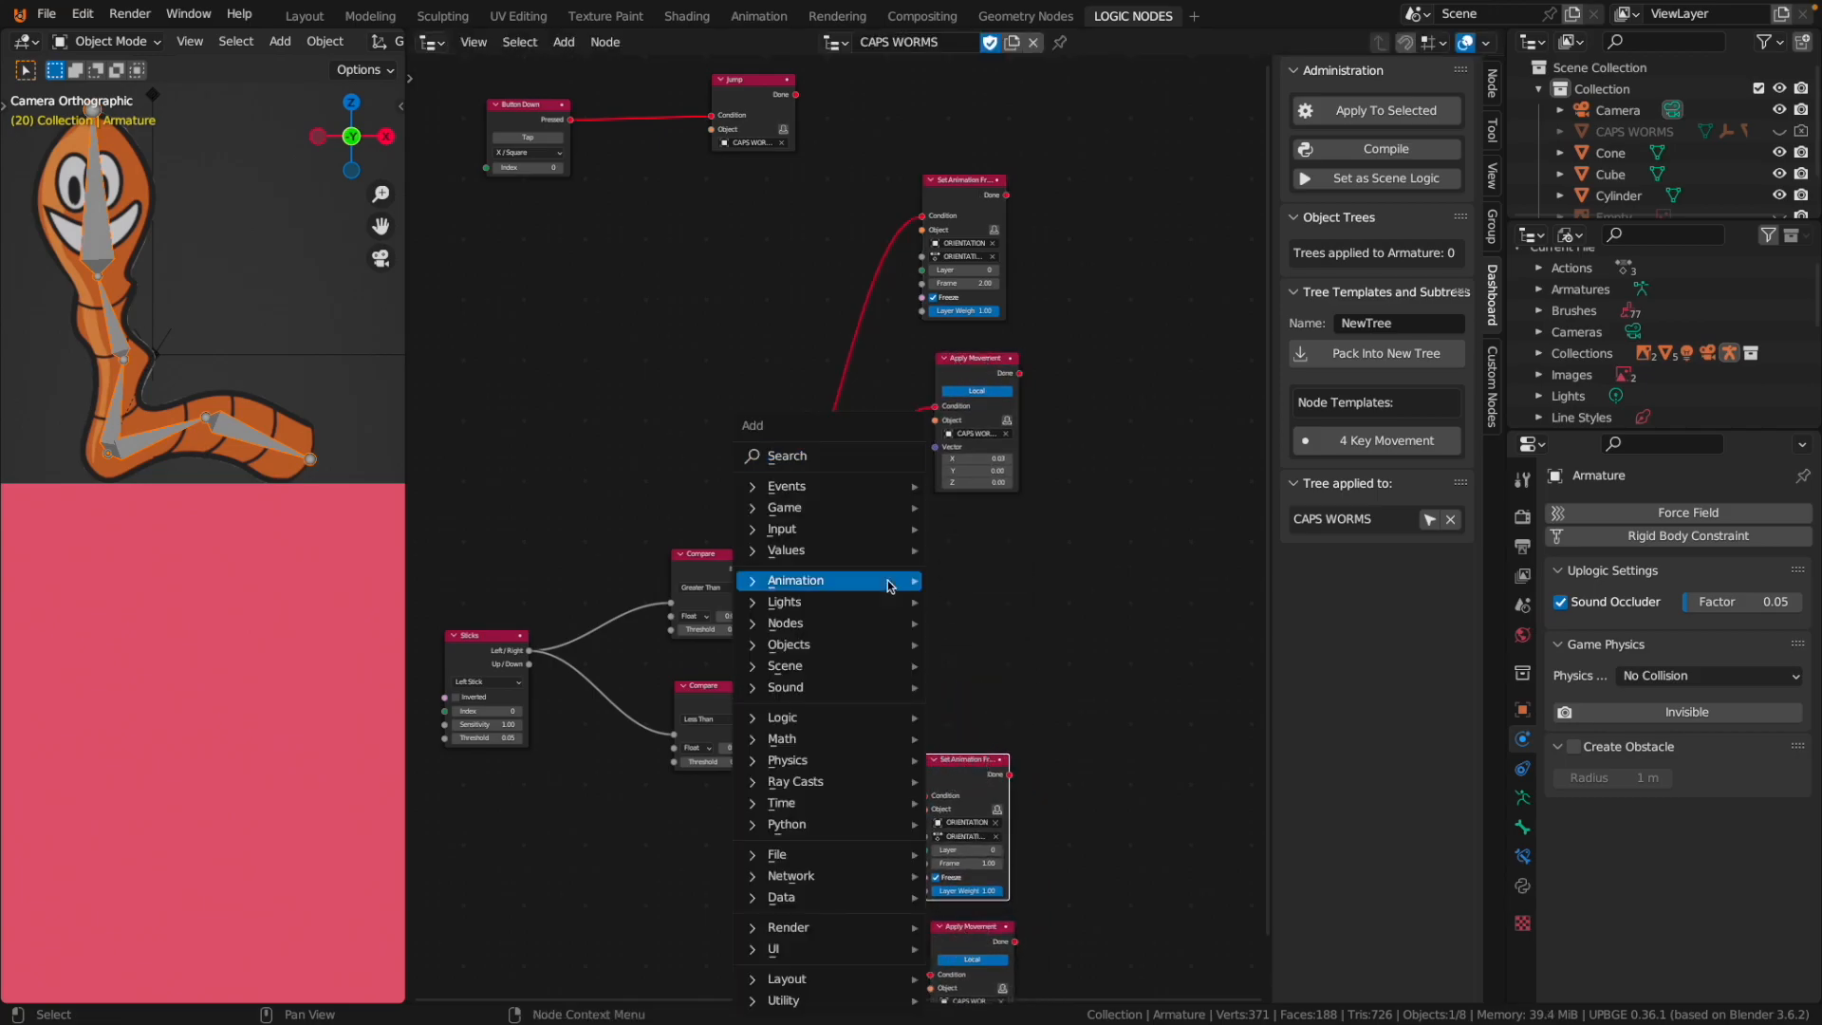
{"action": "mouse_move", "coordinate": [874, 580]}
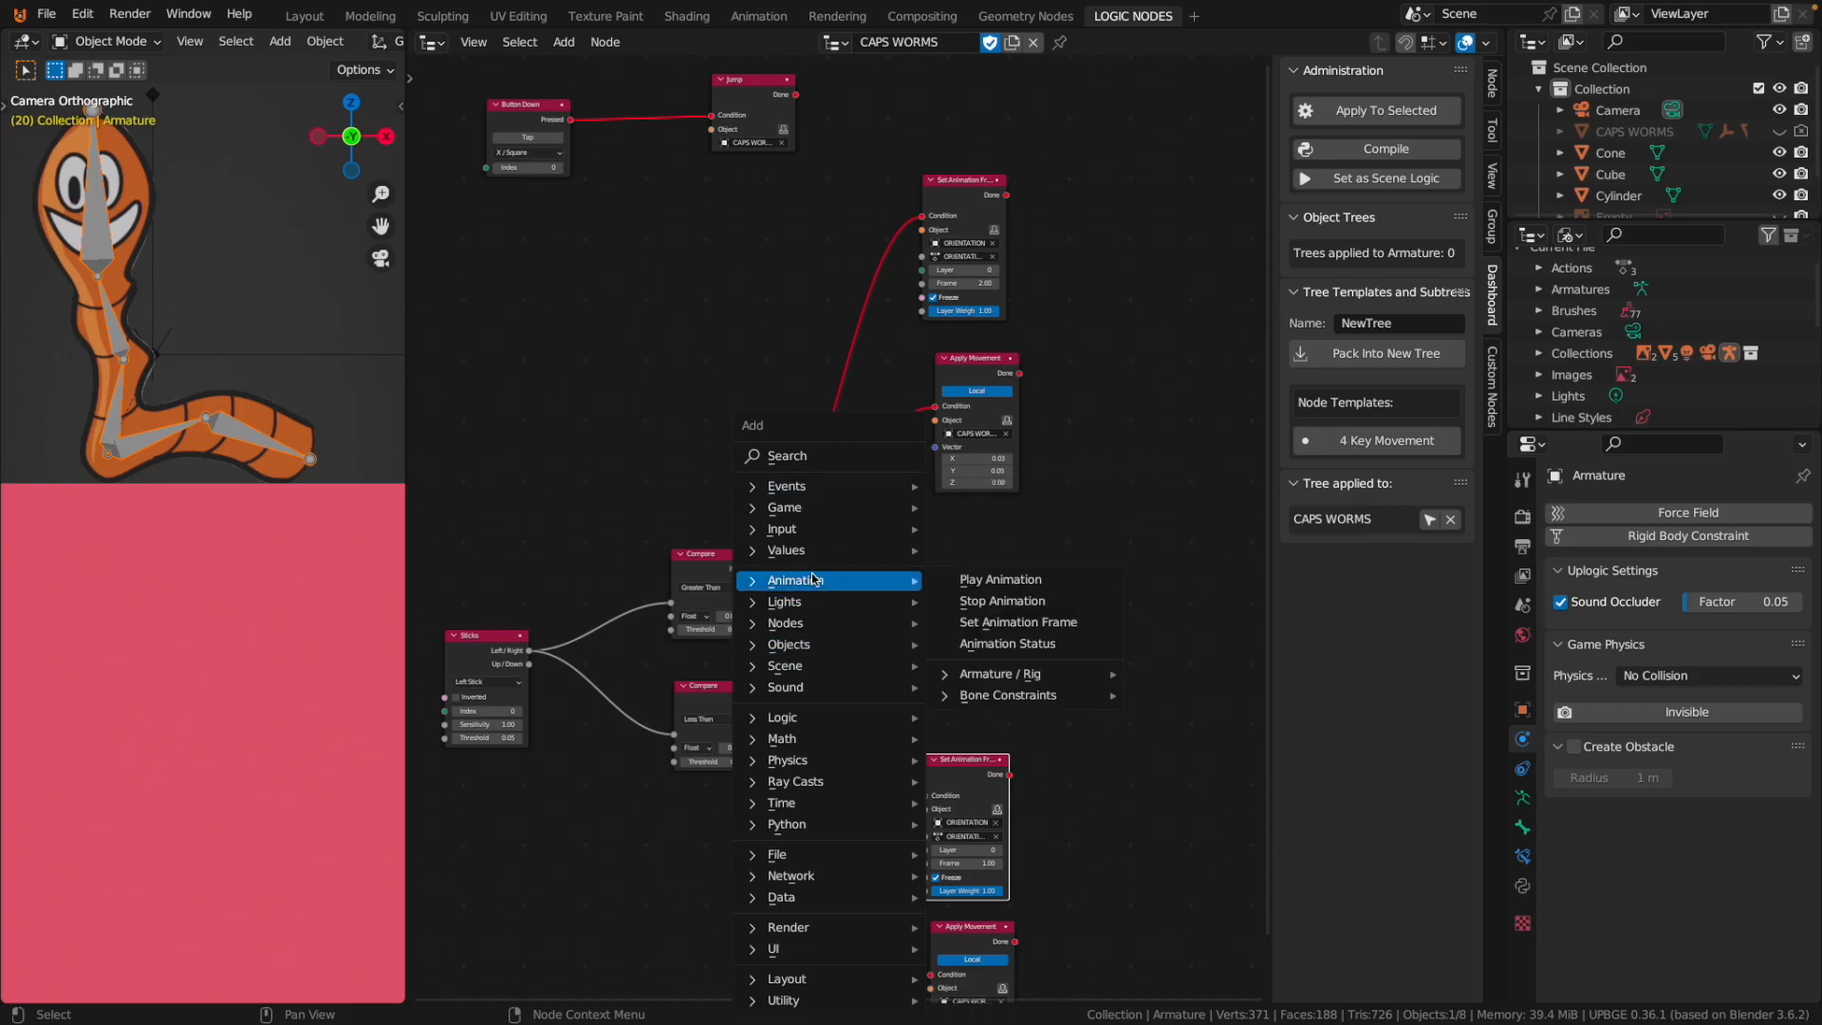
{"action": "left_click", "coordinate": [1039, 589]}
{"action": "left_click", "coordinate": [1045, 531]}
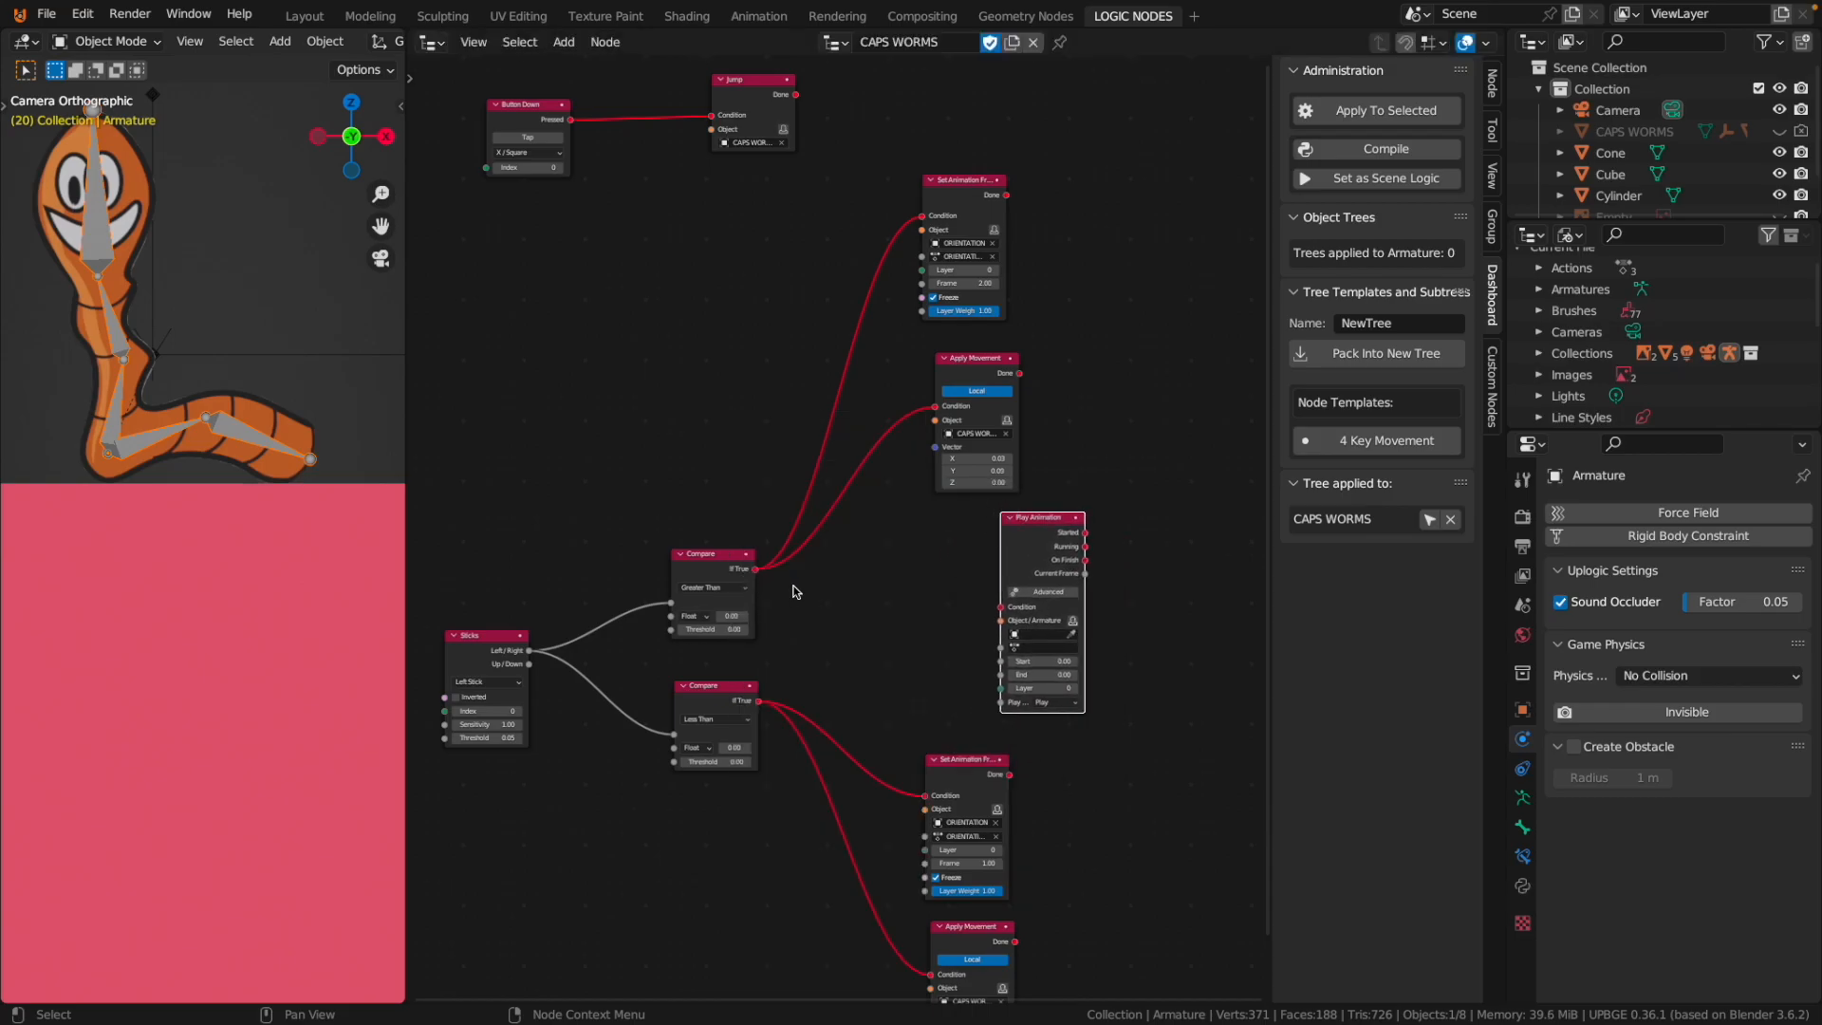
Add an Or logic node between the Compare nodes and the Play Animation node.
{"action": "key", "text": "shift+a"}
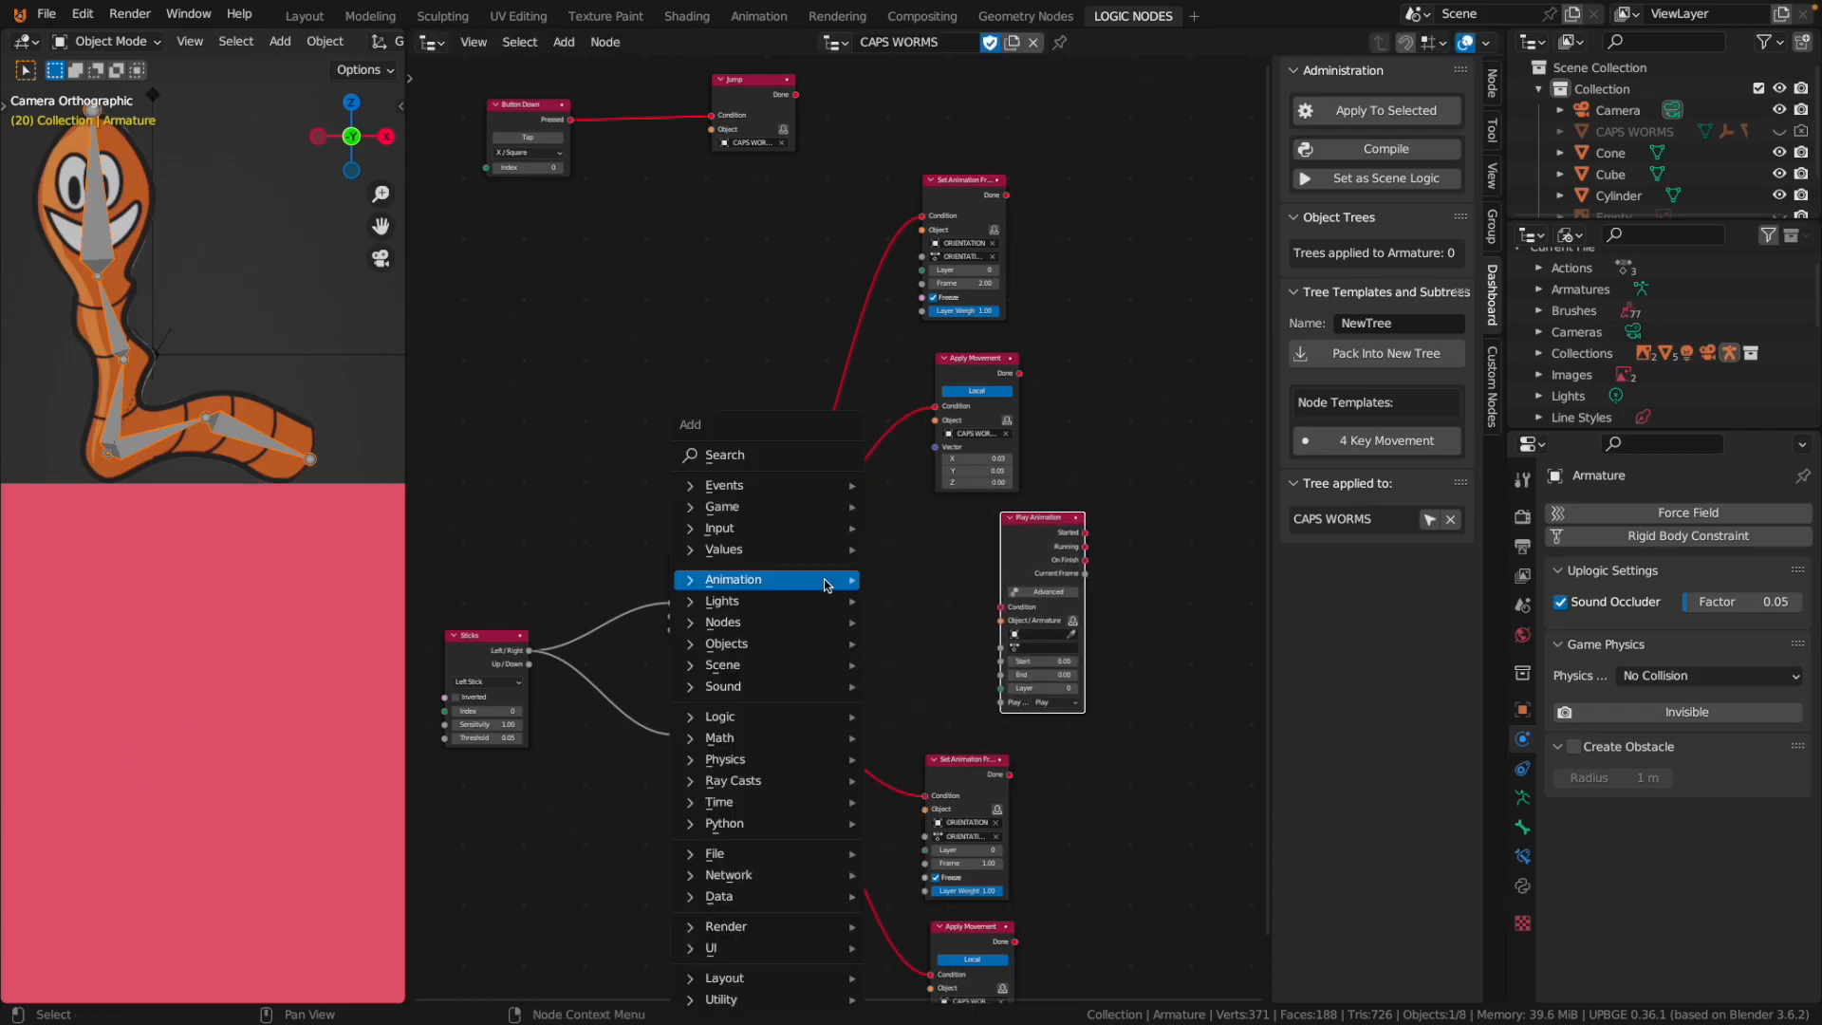
{"action": "left_click", "coordinate": [757, 459]}
{"action": "type", "text": "OR"}
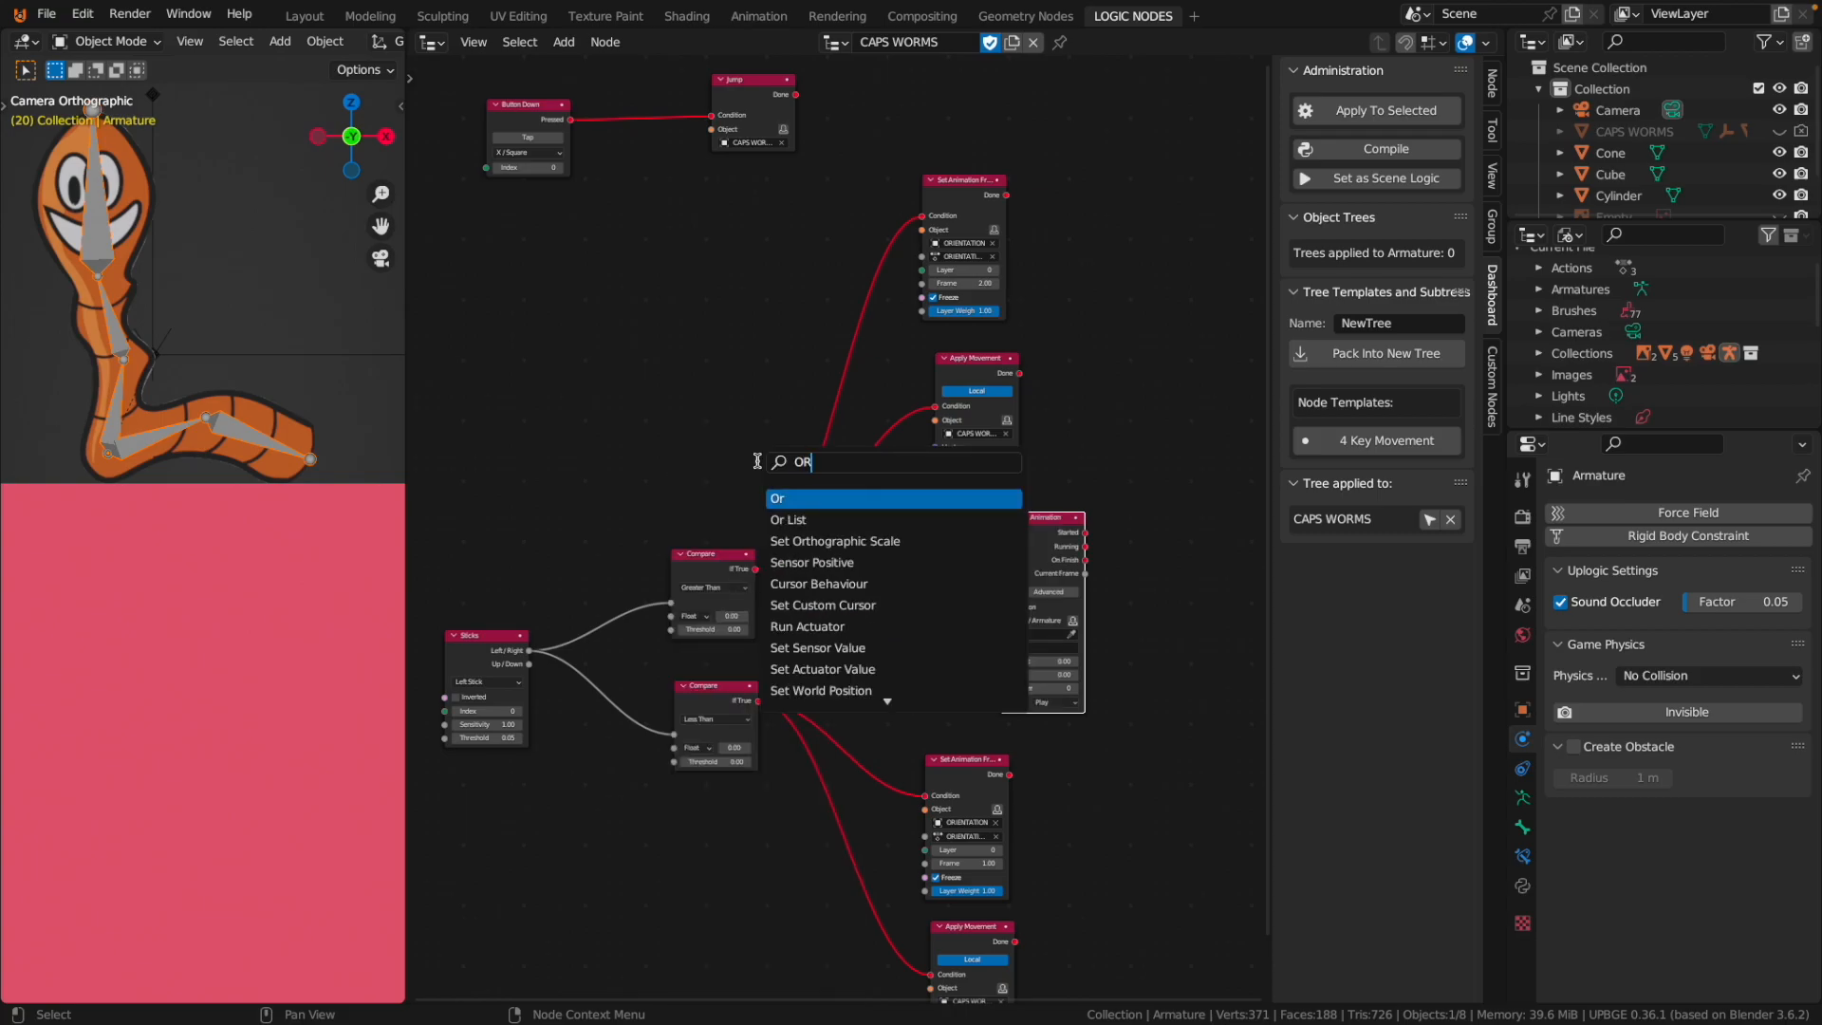
{"action": "key", "text": "Return"}
{"action": "scroll", "coordinate": [874, 602], "scroll_direction": "up", "scroll_amount": 3}
{"action": "left_click", "coordinate": [887, 600]}
Link the Or output to Play Animation's Condition, and both Compare nodes' If True outputs to the Or inputs.
{"action": "left_click_drag", "start_coordinate": [945, 599], "coordinate": [1053, 605]}
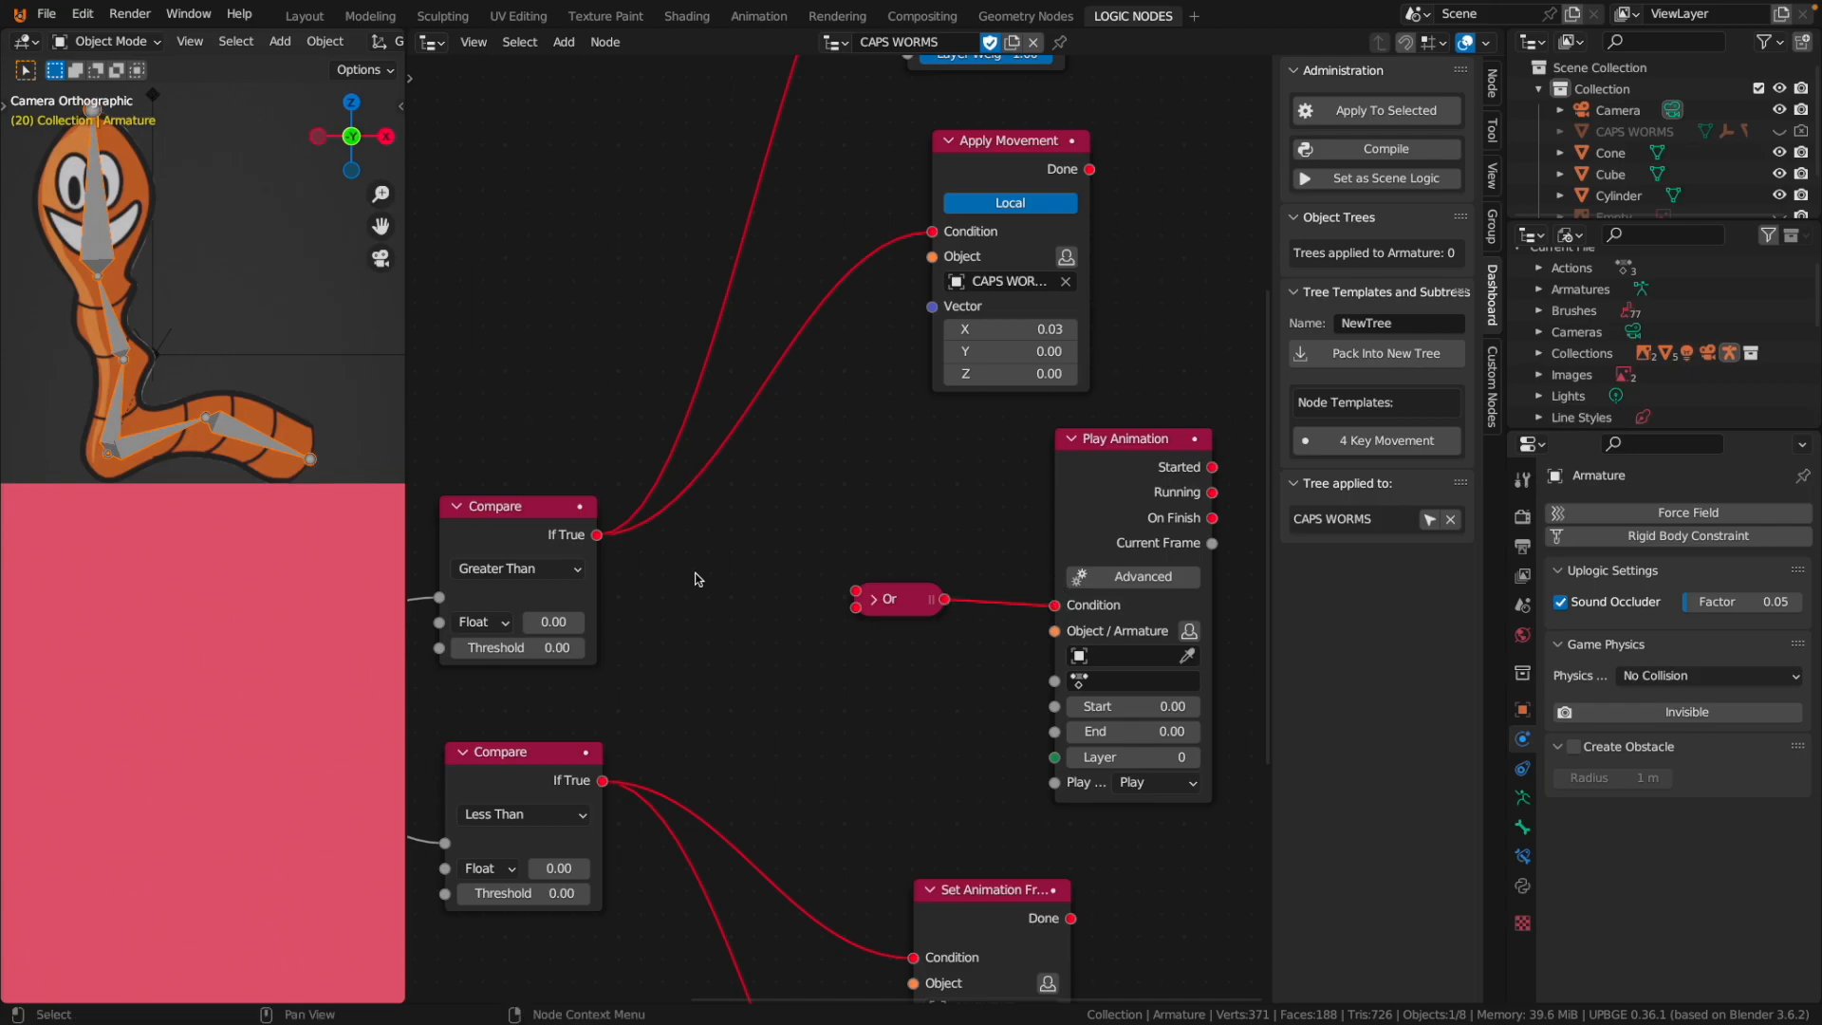
{"action": "left_click_drag", "start_coordinate": [597, 535], "coordinate": [856, 591]}
{"action": "left_click_drag", "start_coordinate": [608, 773], "coordinate": [857, 605]}
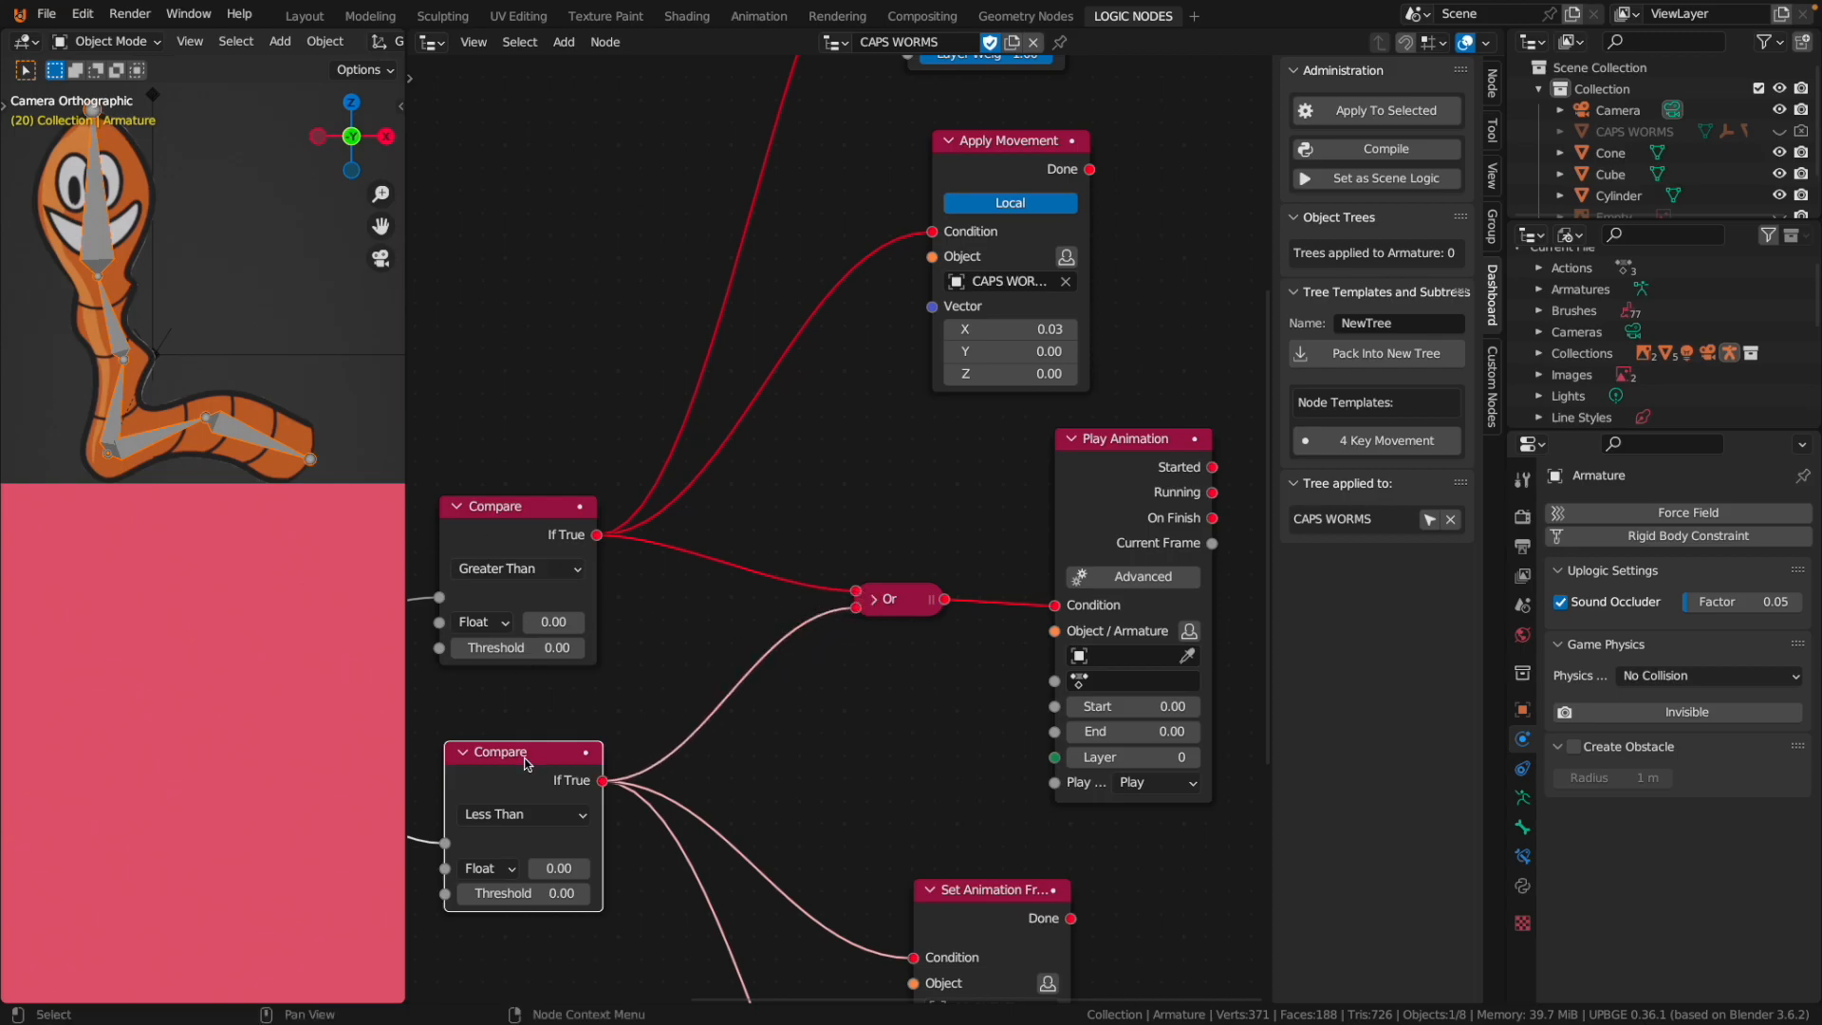
Set the Play Animation node's object to Armature and its action to ArmatureAction.
{"action": "scroll", "coordinate": [966, 631], "scroll_direction": "down", "scroll_amount": 2}
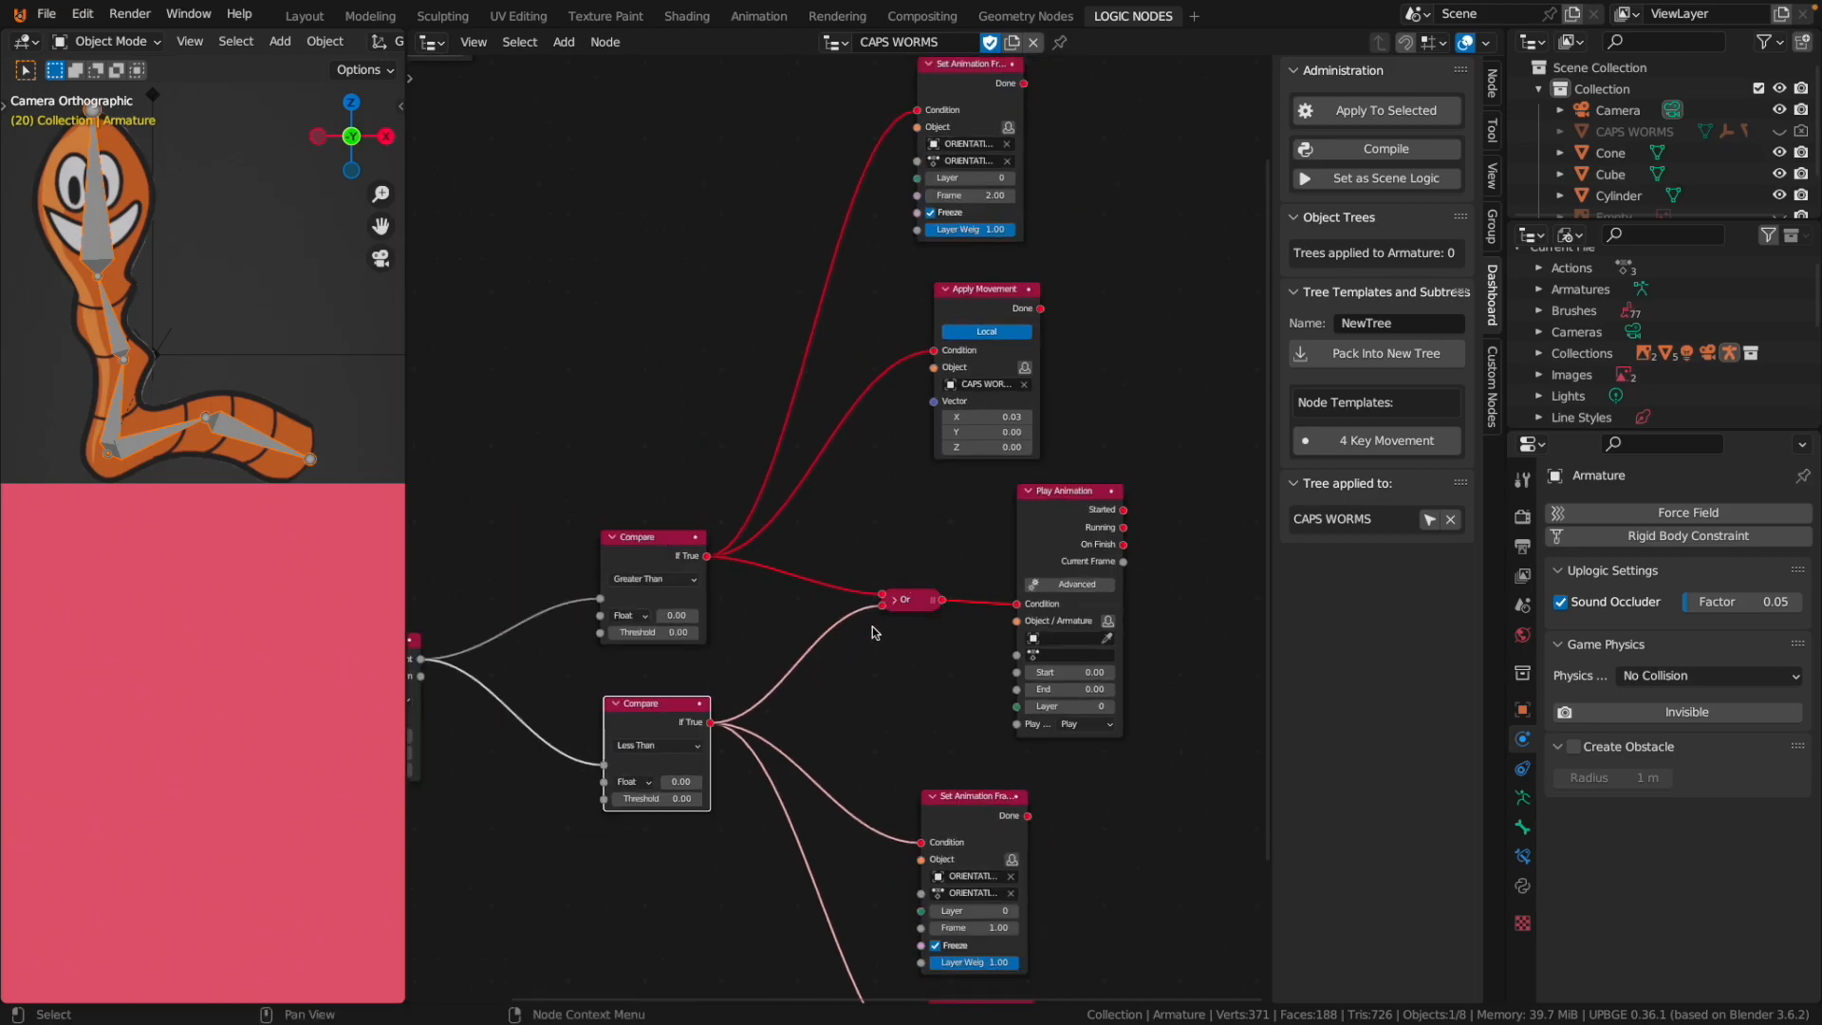
{"action": "middle_click_drag", "start_coordinate": [667, 732], "coordinate": [732, 651]}
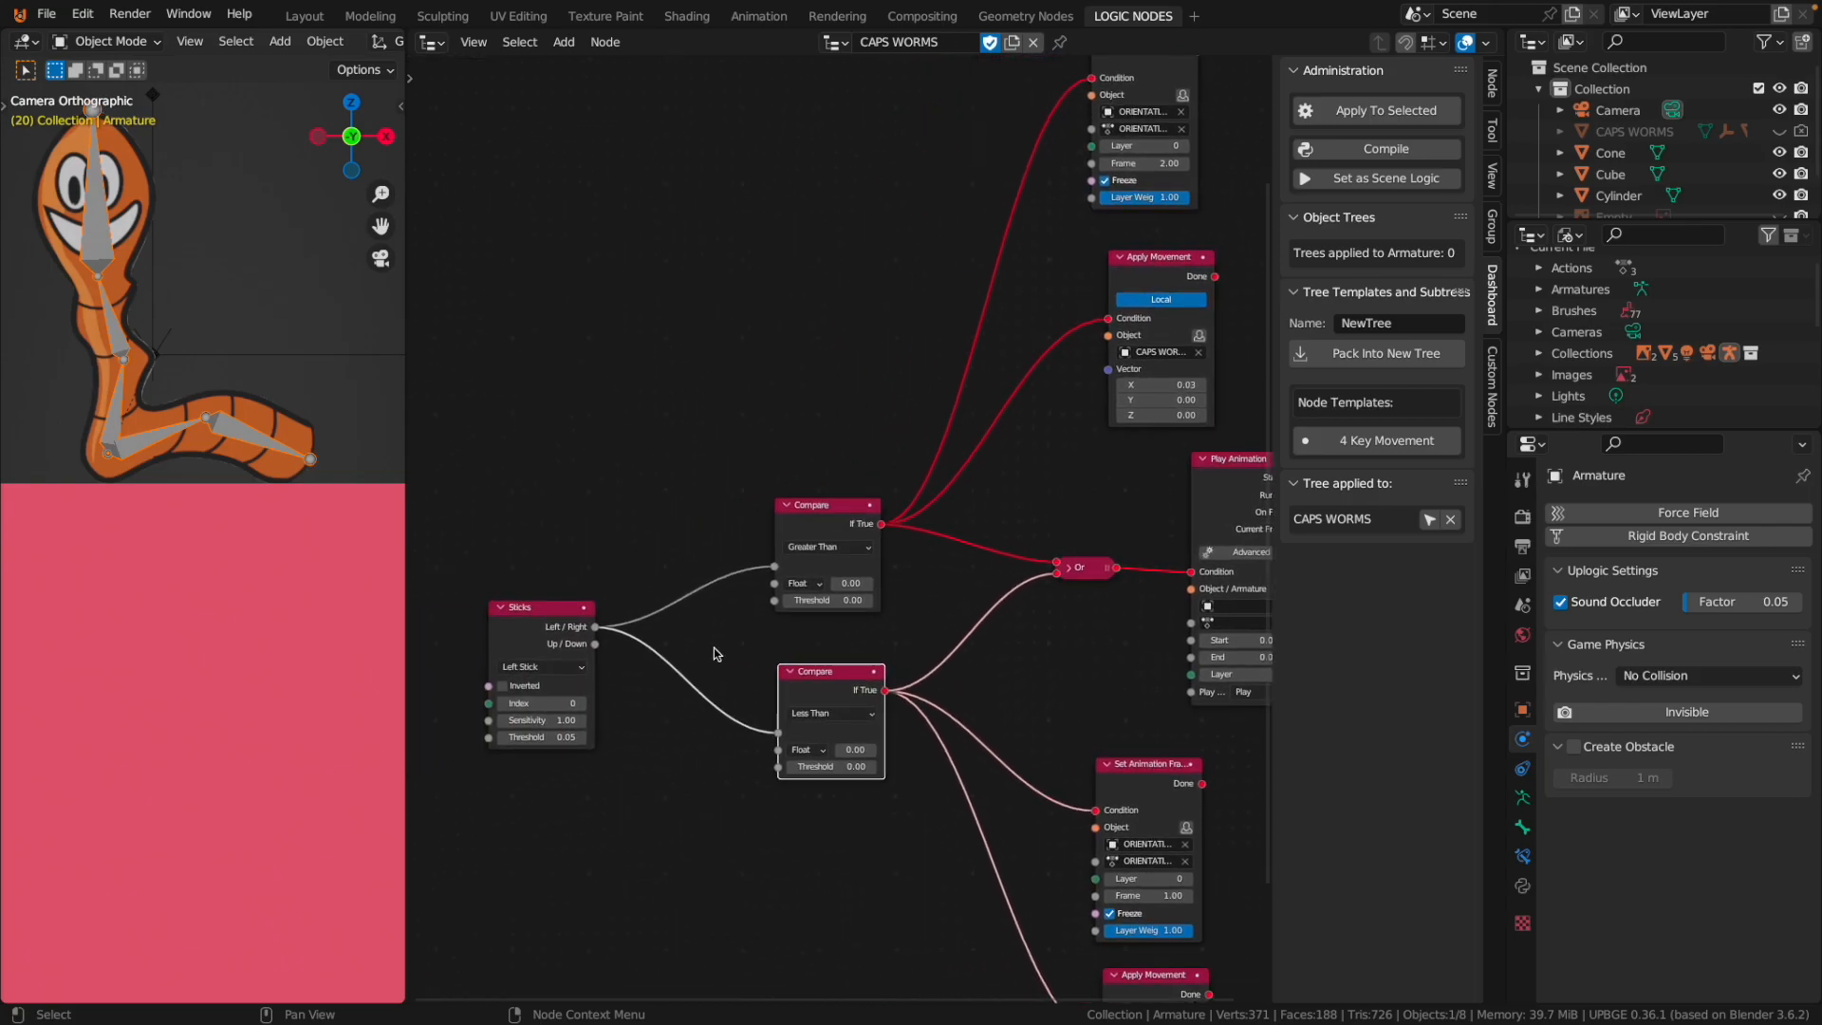
{"action": "middle_click_drag", "start_coordinate": [982, 639], "coordinate": [832, 638]}
{"action": "scroll", "coordinate": [832, 638], "scroll_direction": "up", "scroll_amount": 3}
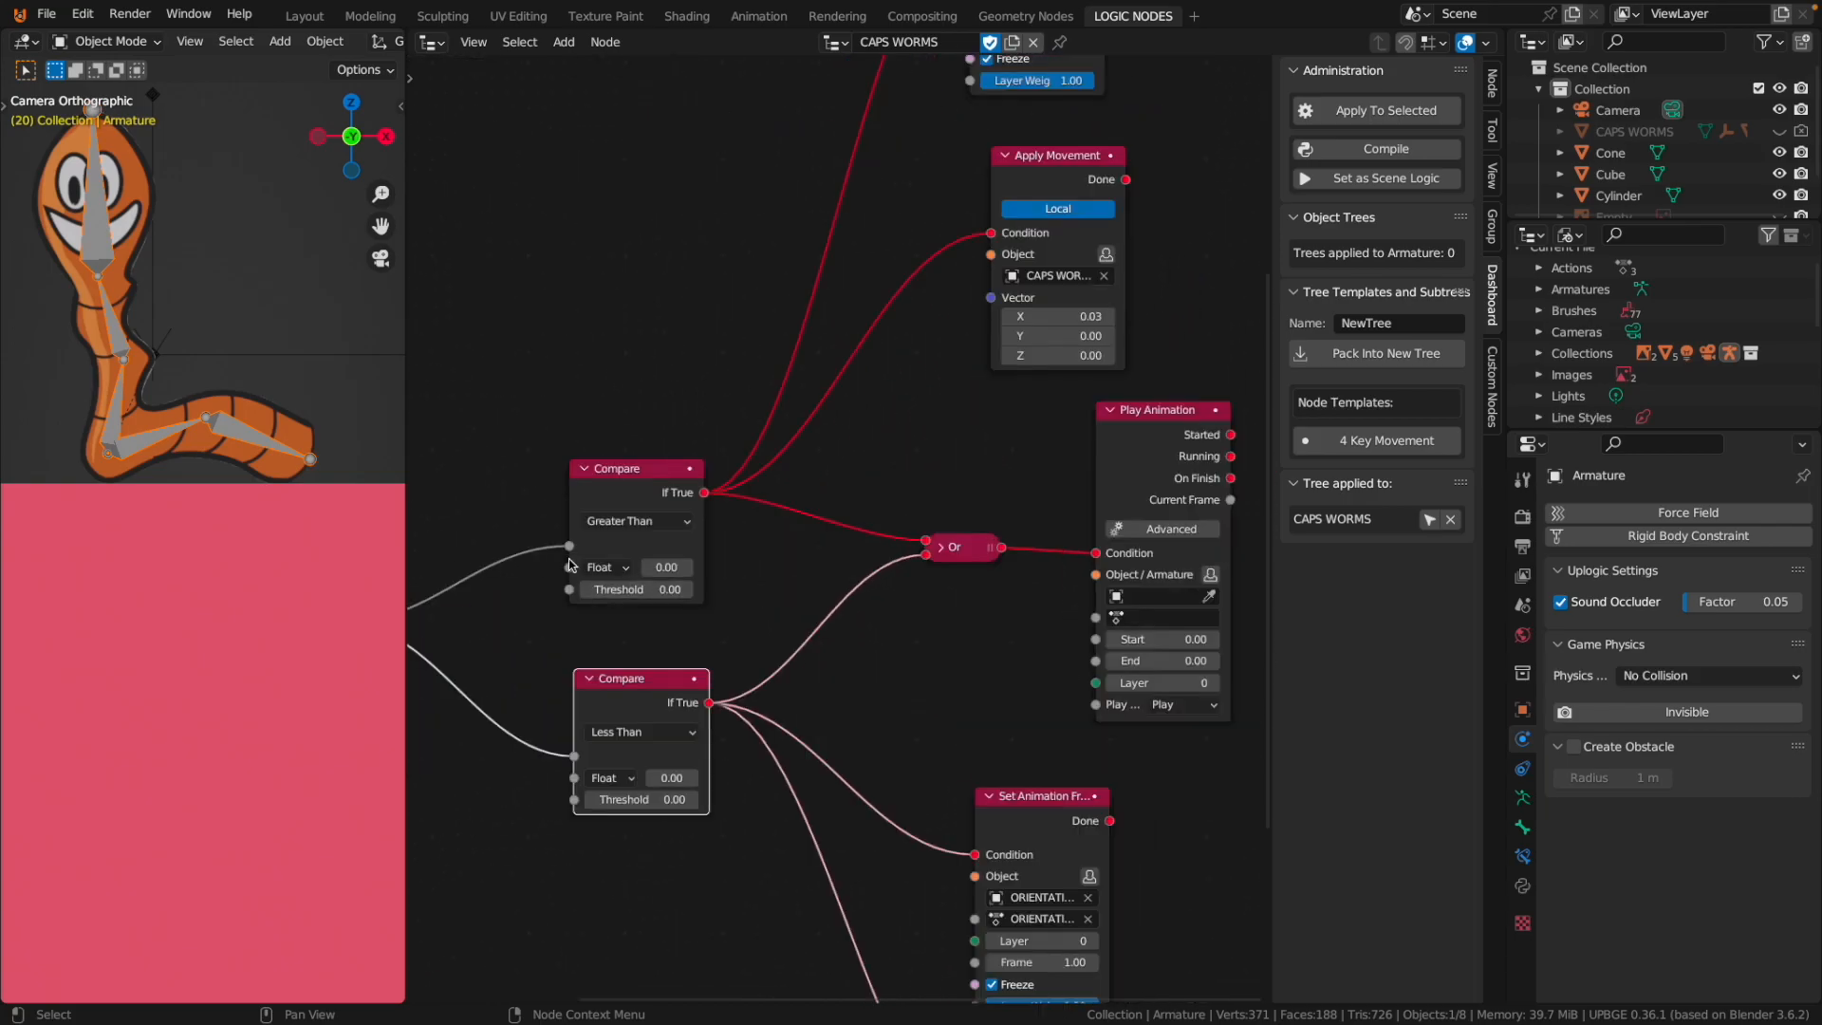
{"action": "left_click", "coordinate": [1209, 596]}
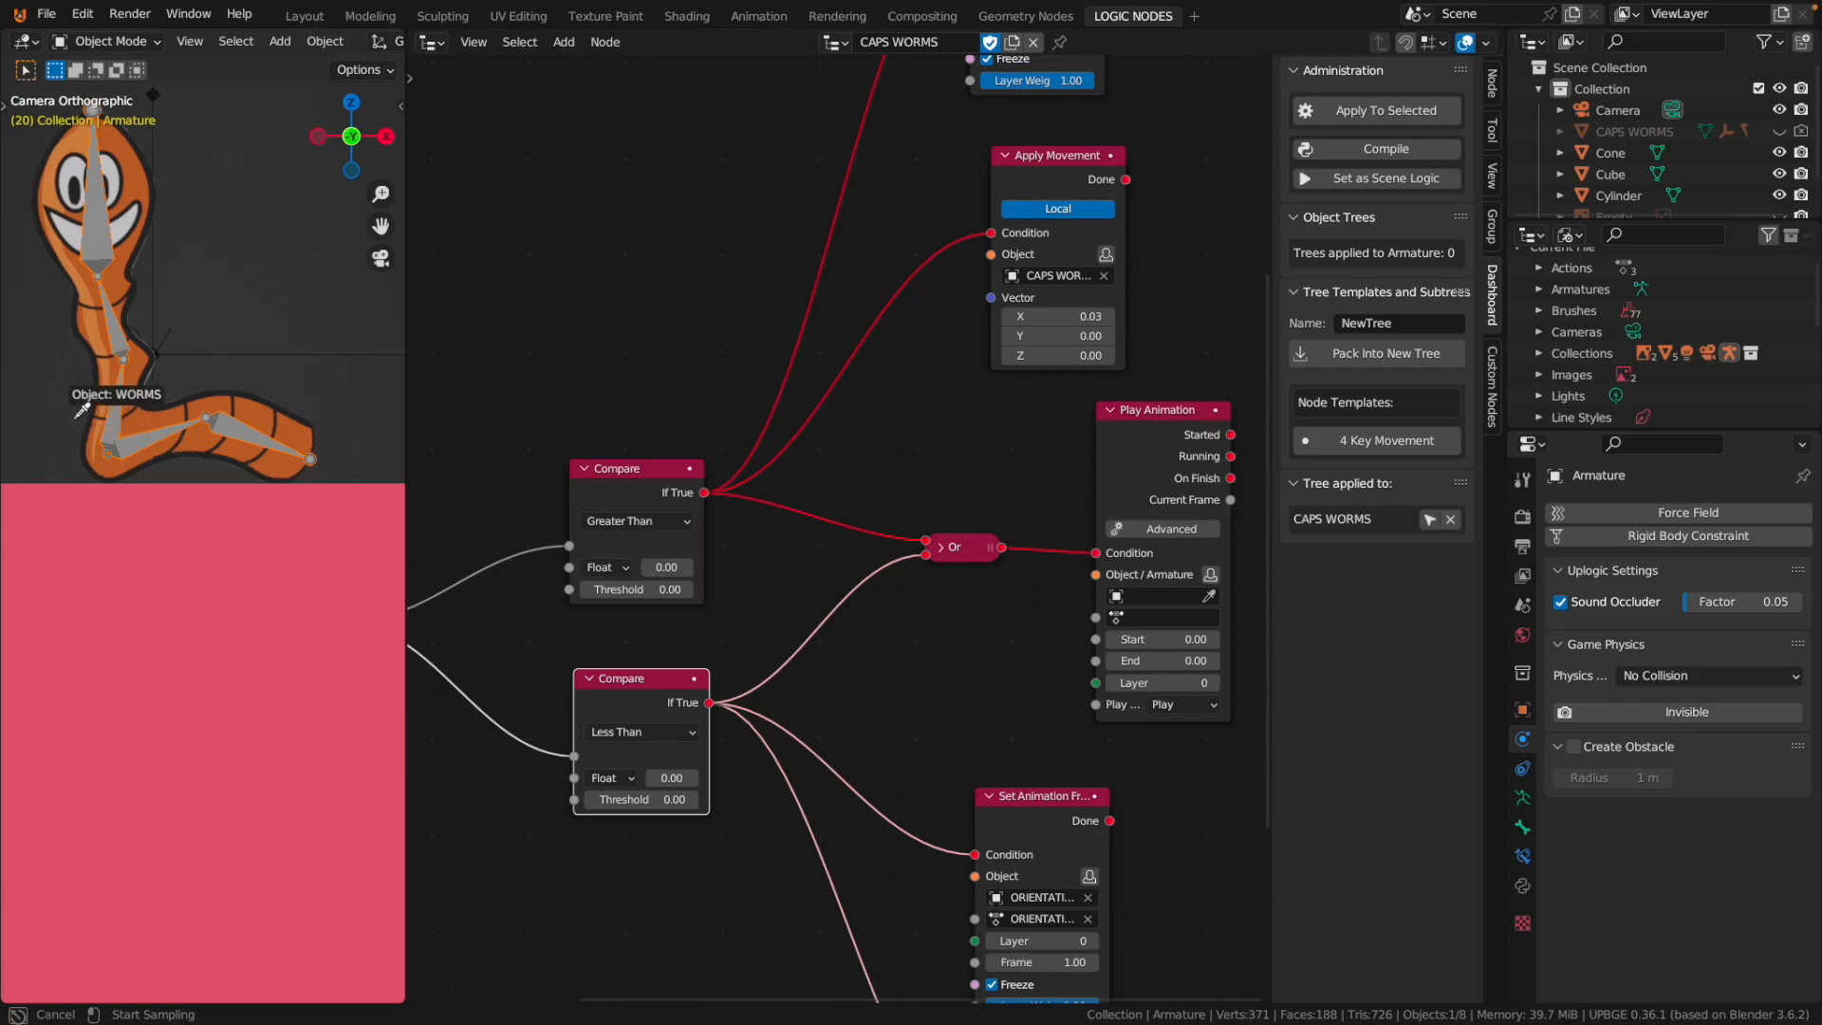
{"action": "left_click", "coordinate": [121, 316]}
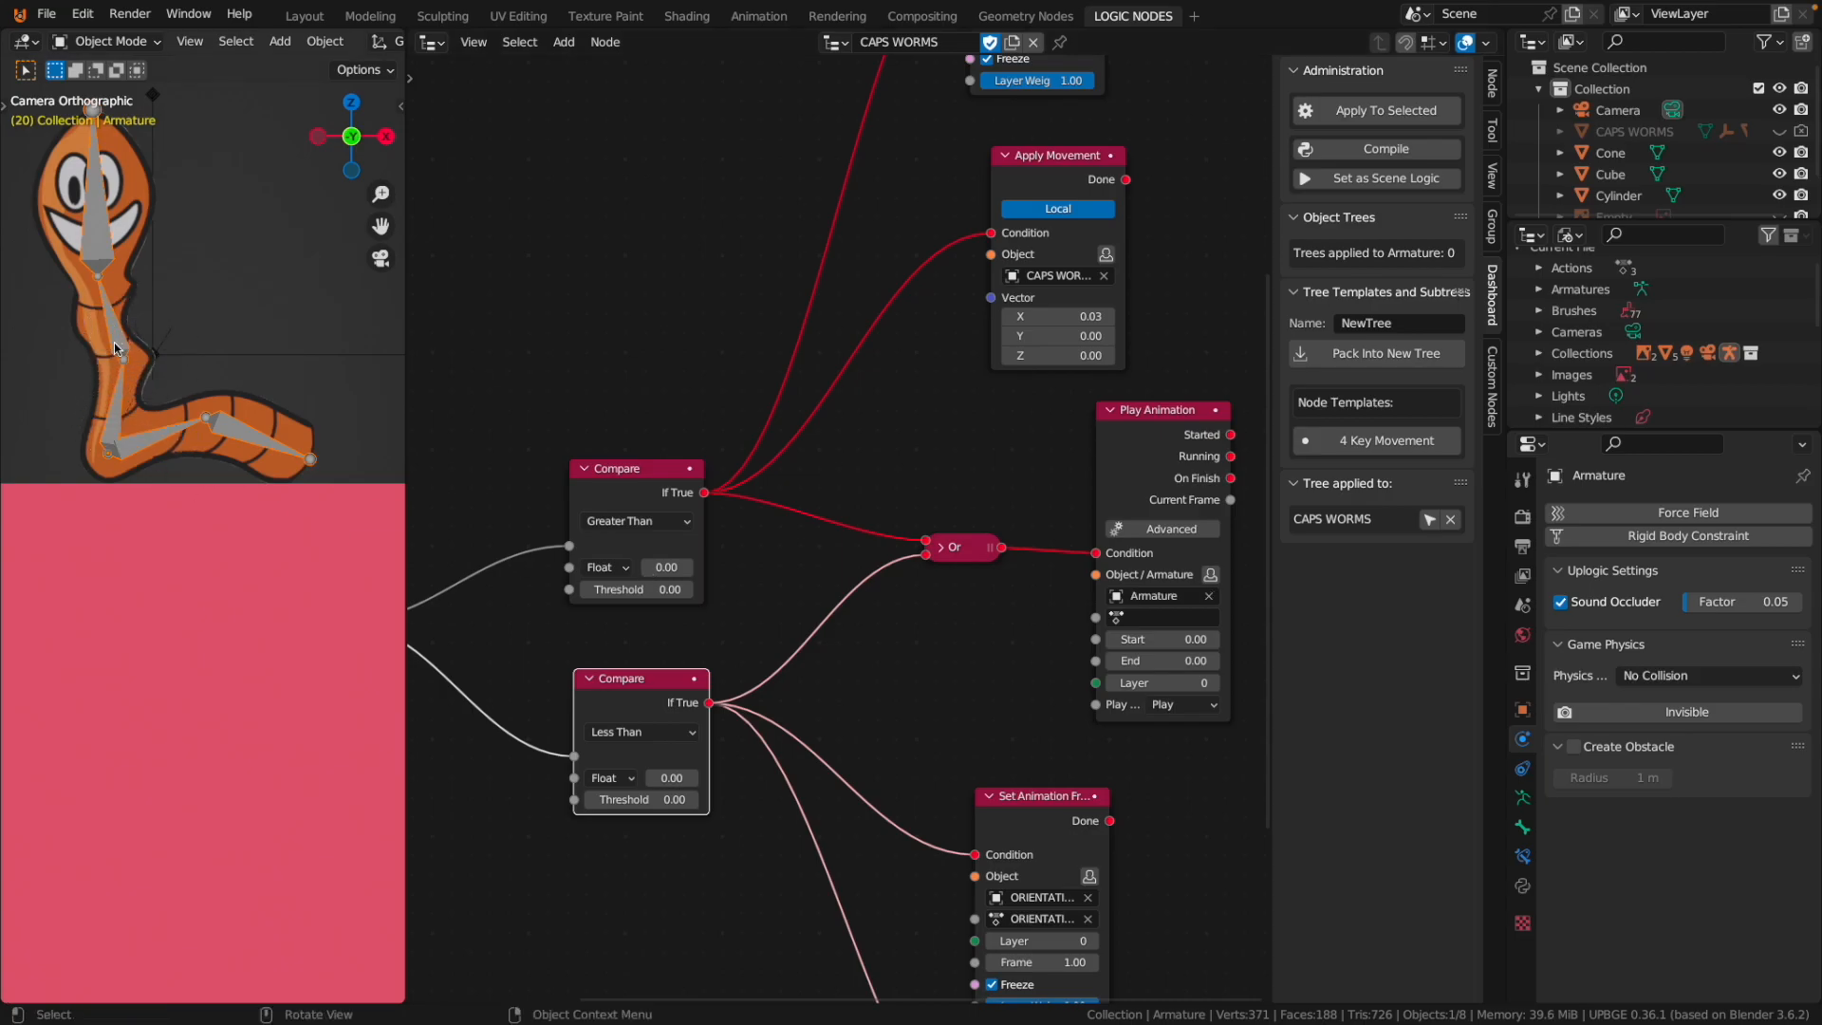
{"action": "left_click", "coordinate": [1147, 615]}
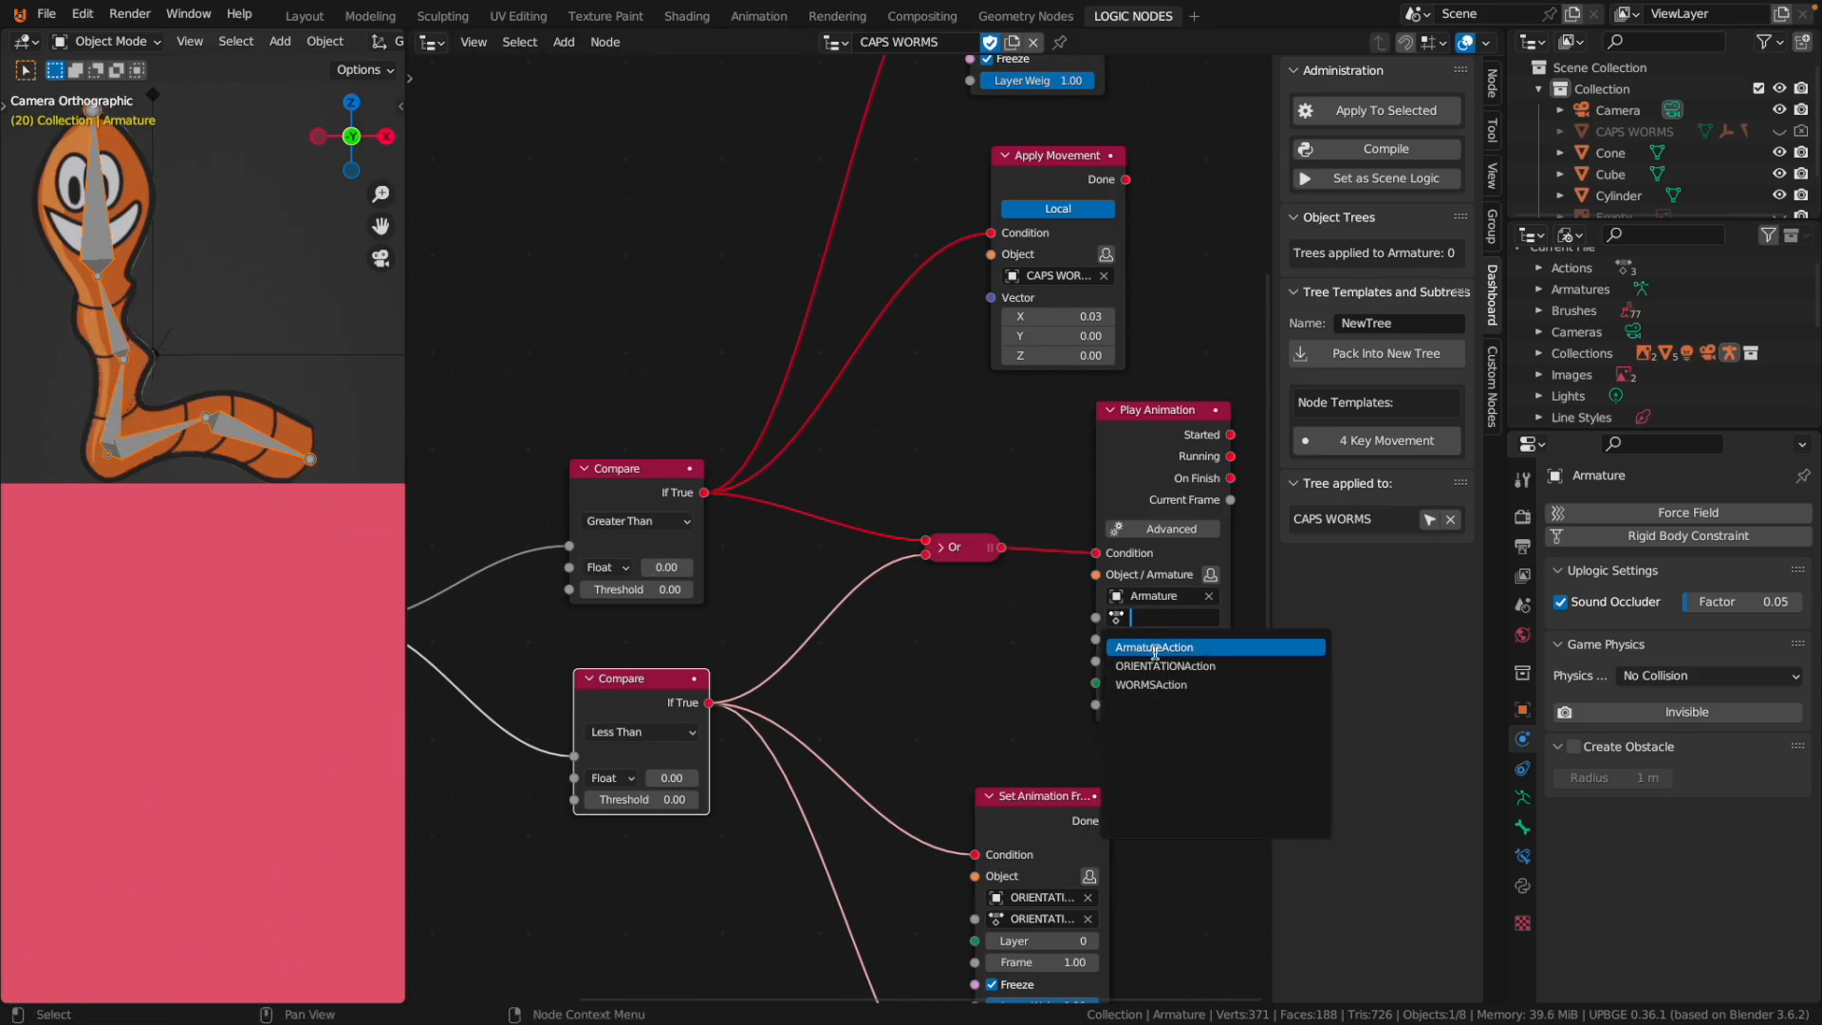
{"action": "left_click", "coordinate": [1155, 649]}
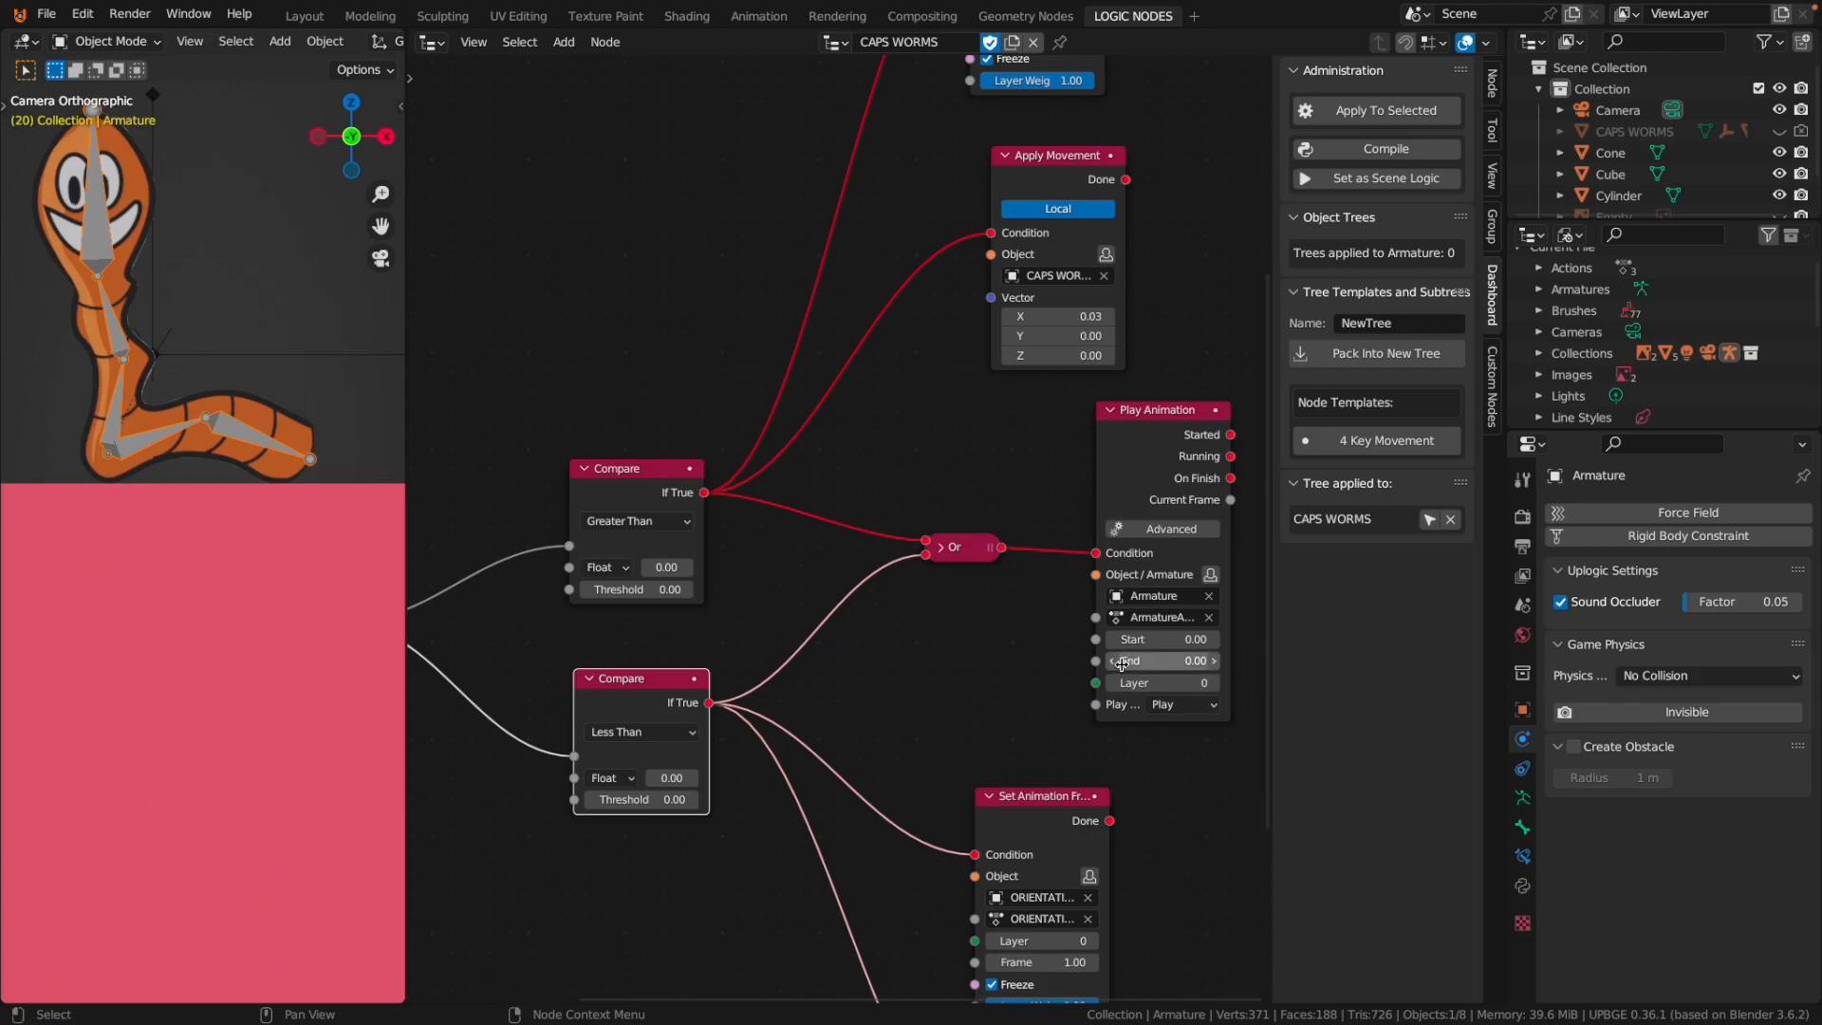
Set the Play Animation node's Start frame to 1 and End frame to 20.
{"action": "left_click", "coordinate": [1154, 638]}
{"action": "type", "text": "1"}
{"action": "key", "text": "Return"}
{"action": "left_click", "coordinate": [1173, 662]}
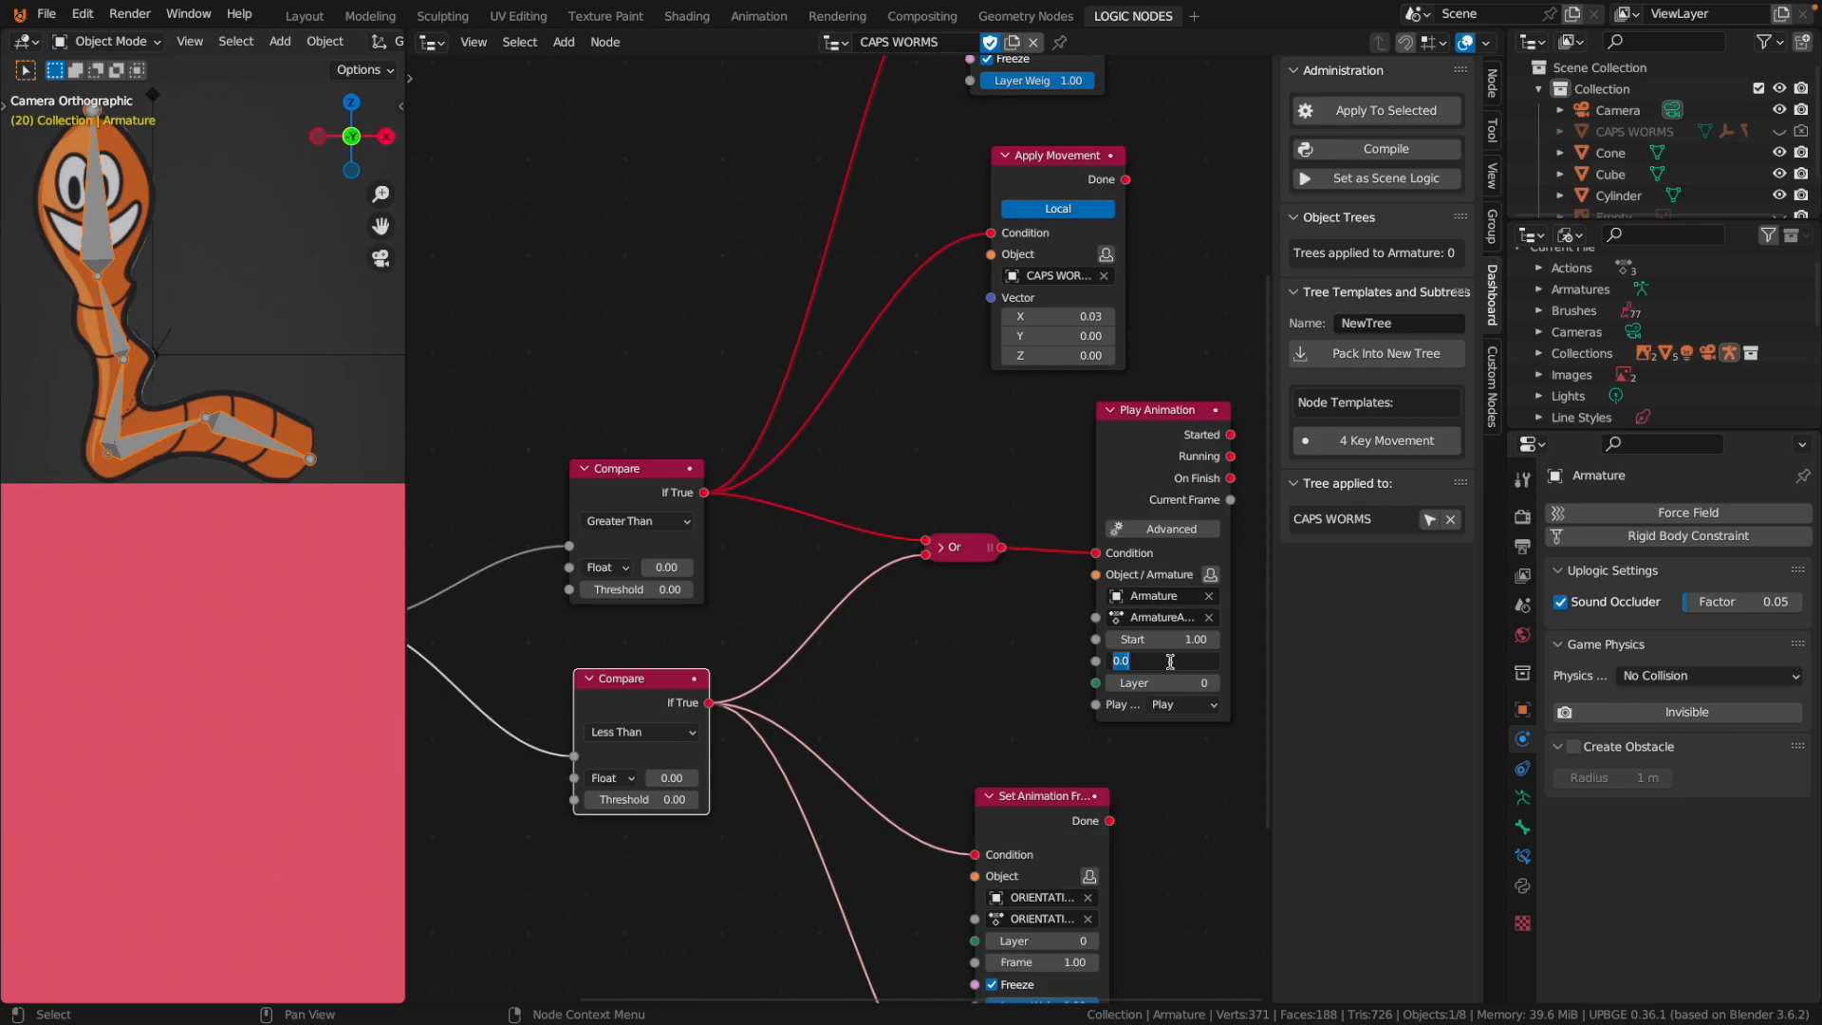
{"action": "key", "text": "Return"}
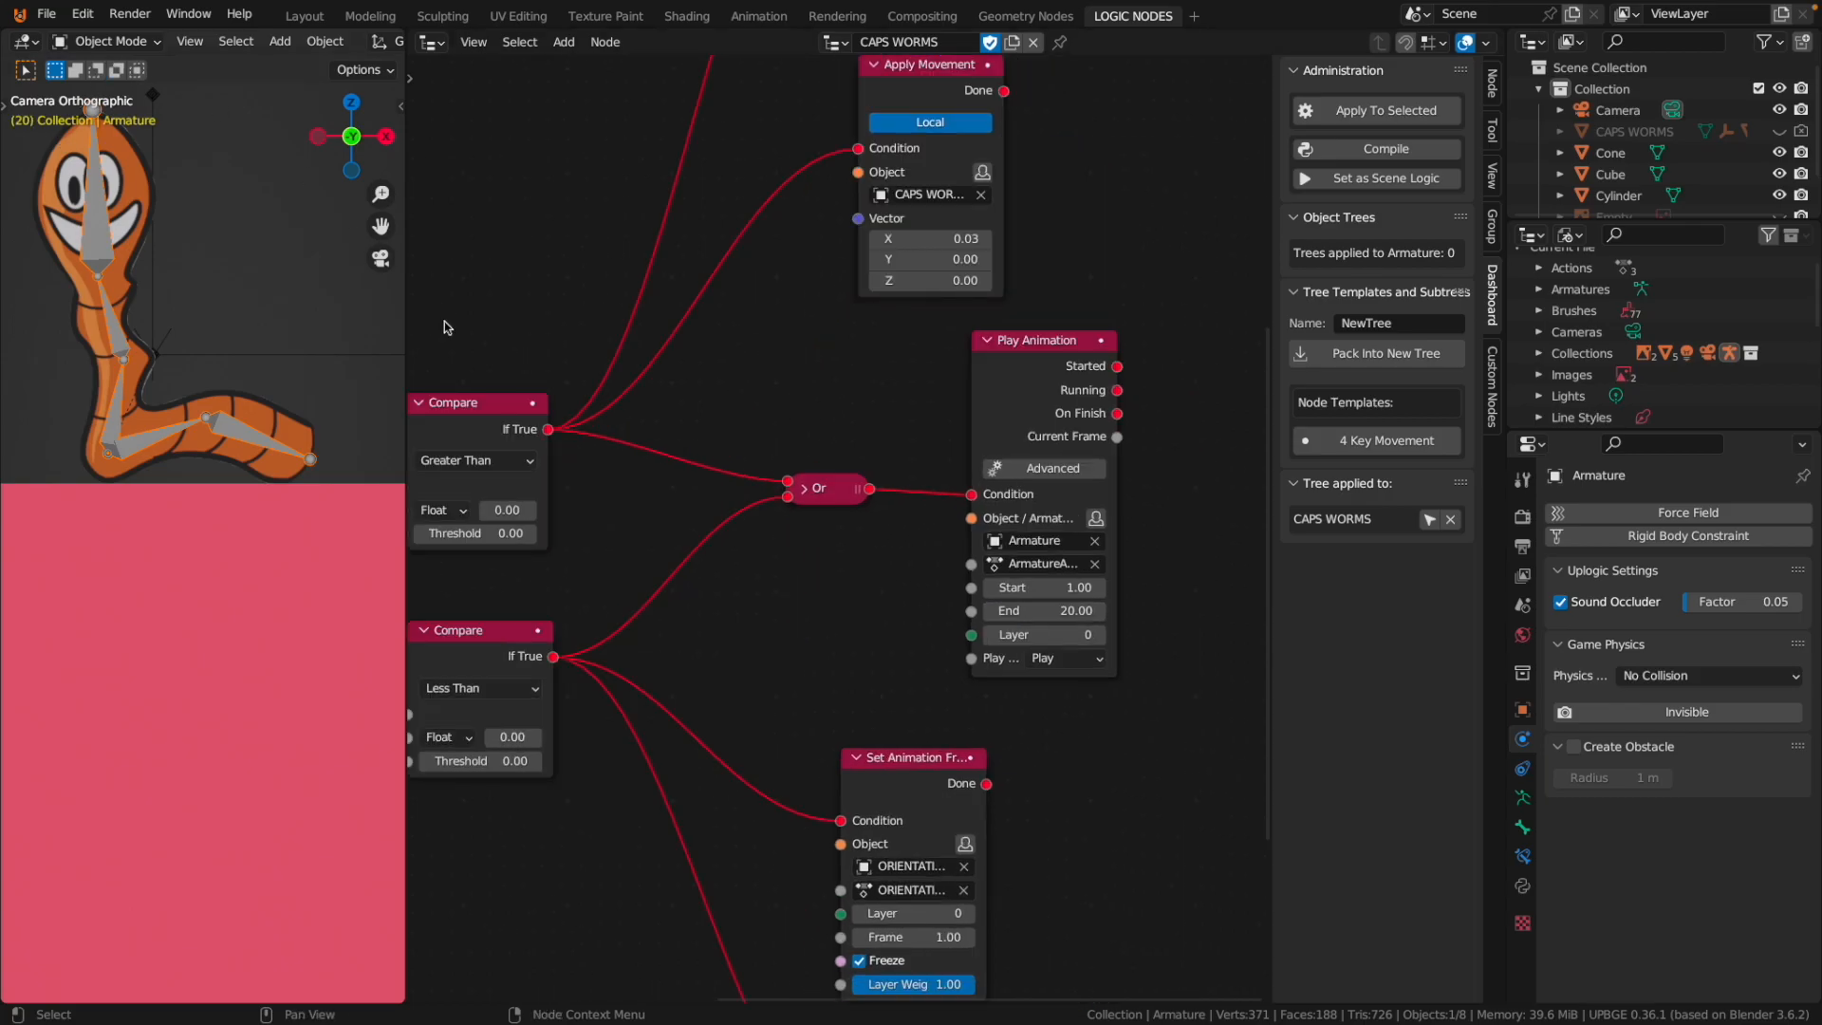
Widen the 3D viewport and make the hidden CAPS WORMS object visible again.
{"action": "left_click_drag", "start_coordinate": [406, 367], "coordinate": [840, 367]}
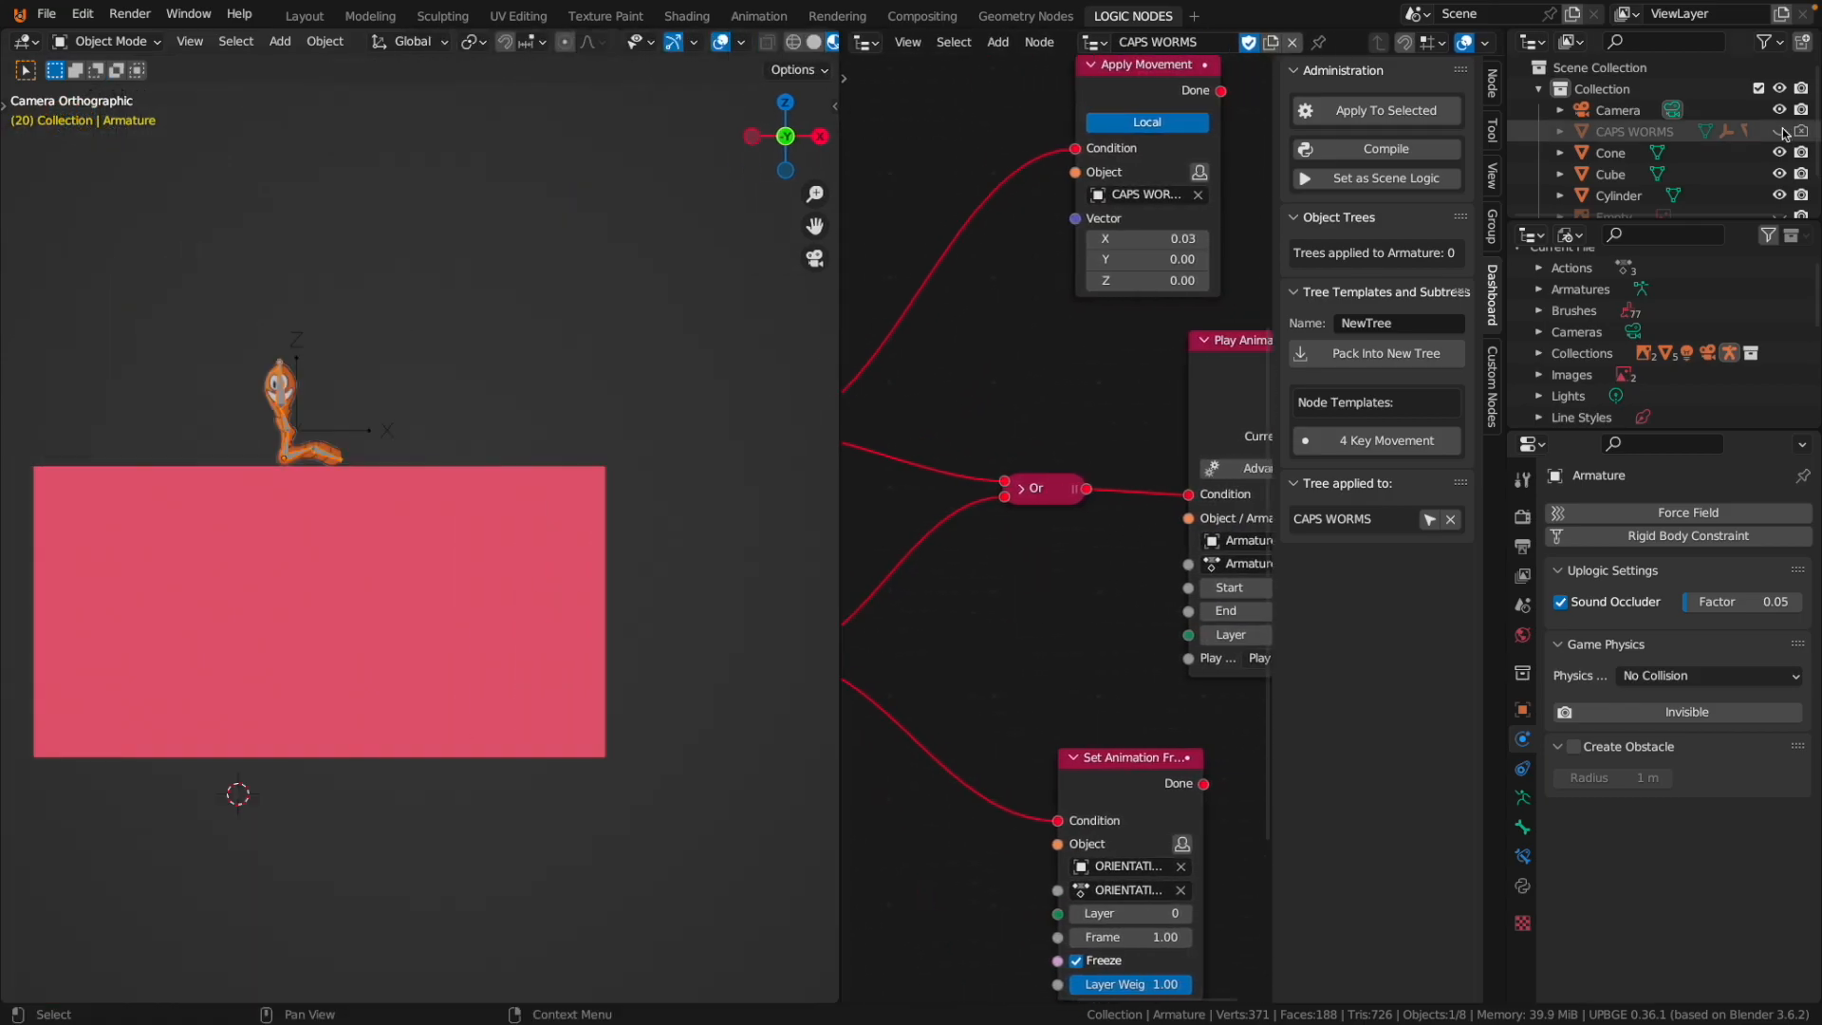
{"action": "left_click", "coordinate": [1780, 132]}
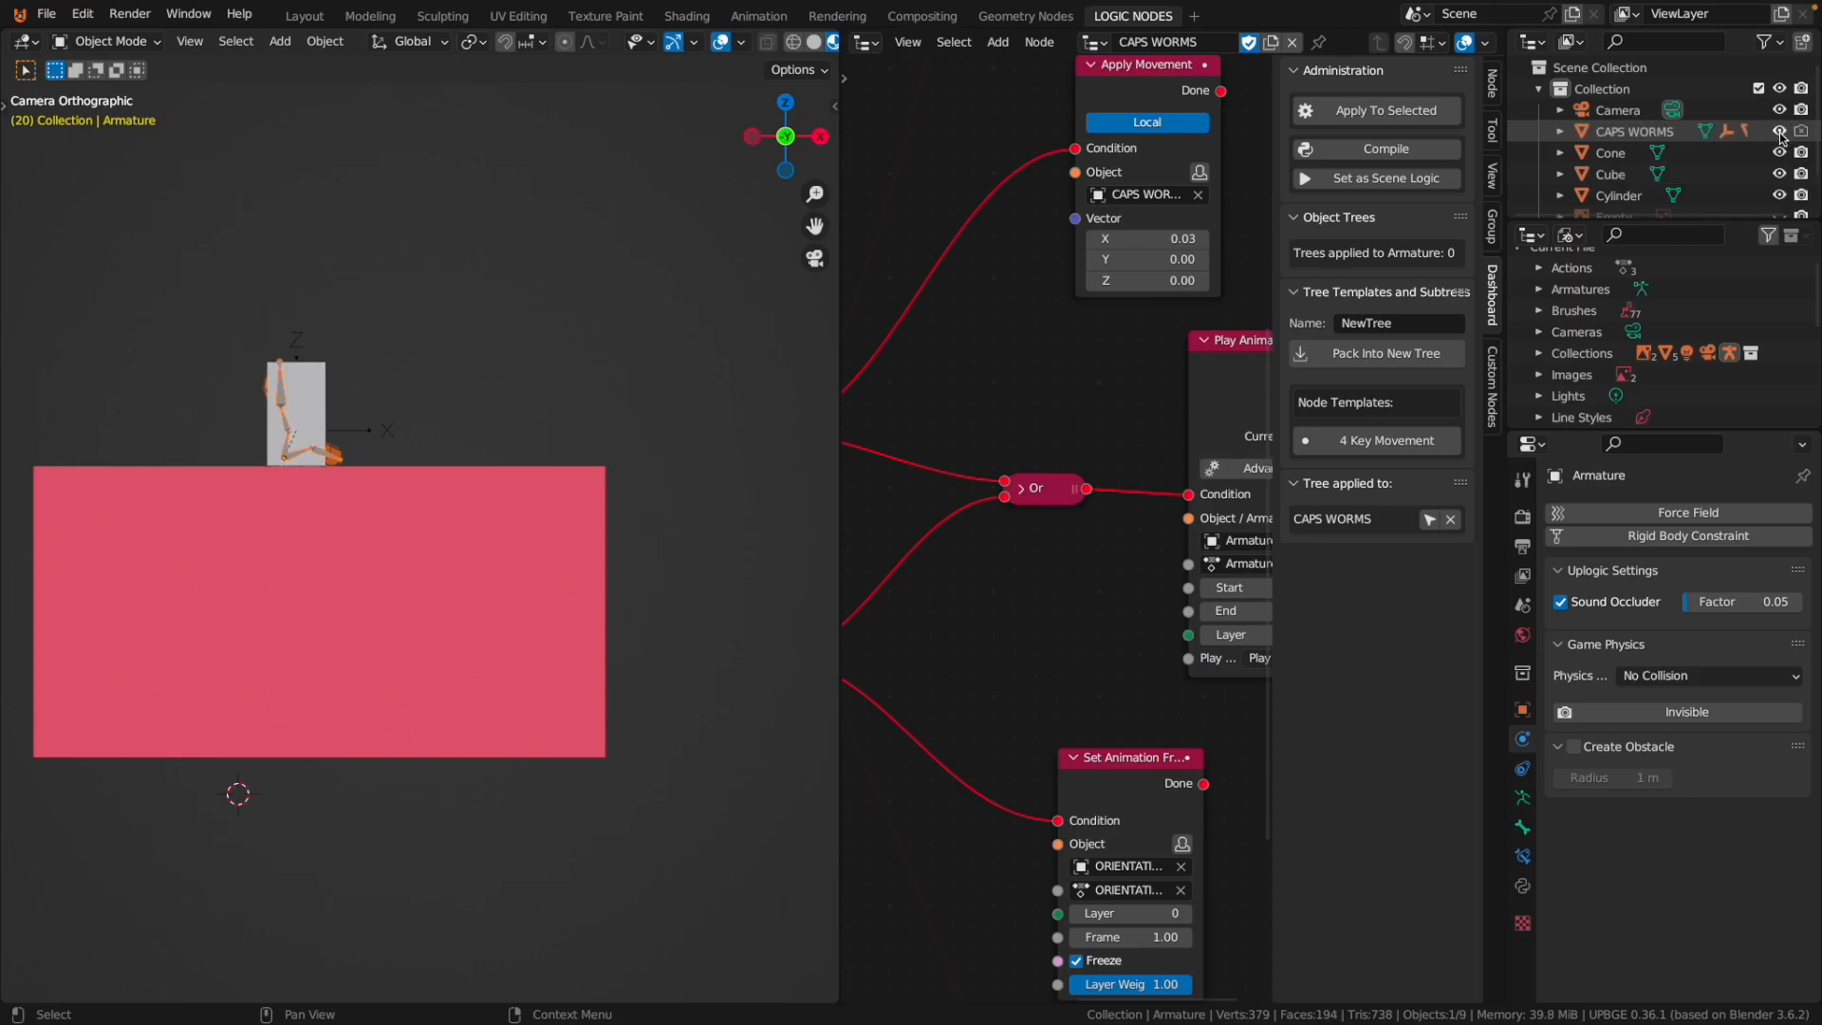
Run the game from the Layout workspace and move the worm left and right to test its crawling animation.
{"action": "key", "text": "ctrl+Page_Up"}
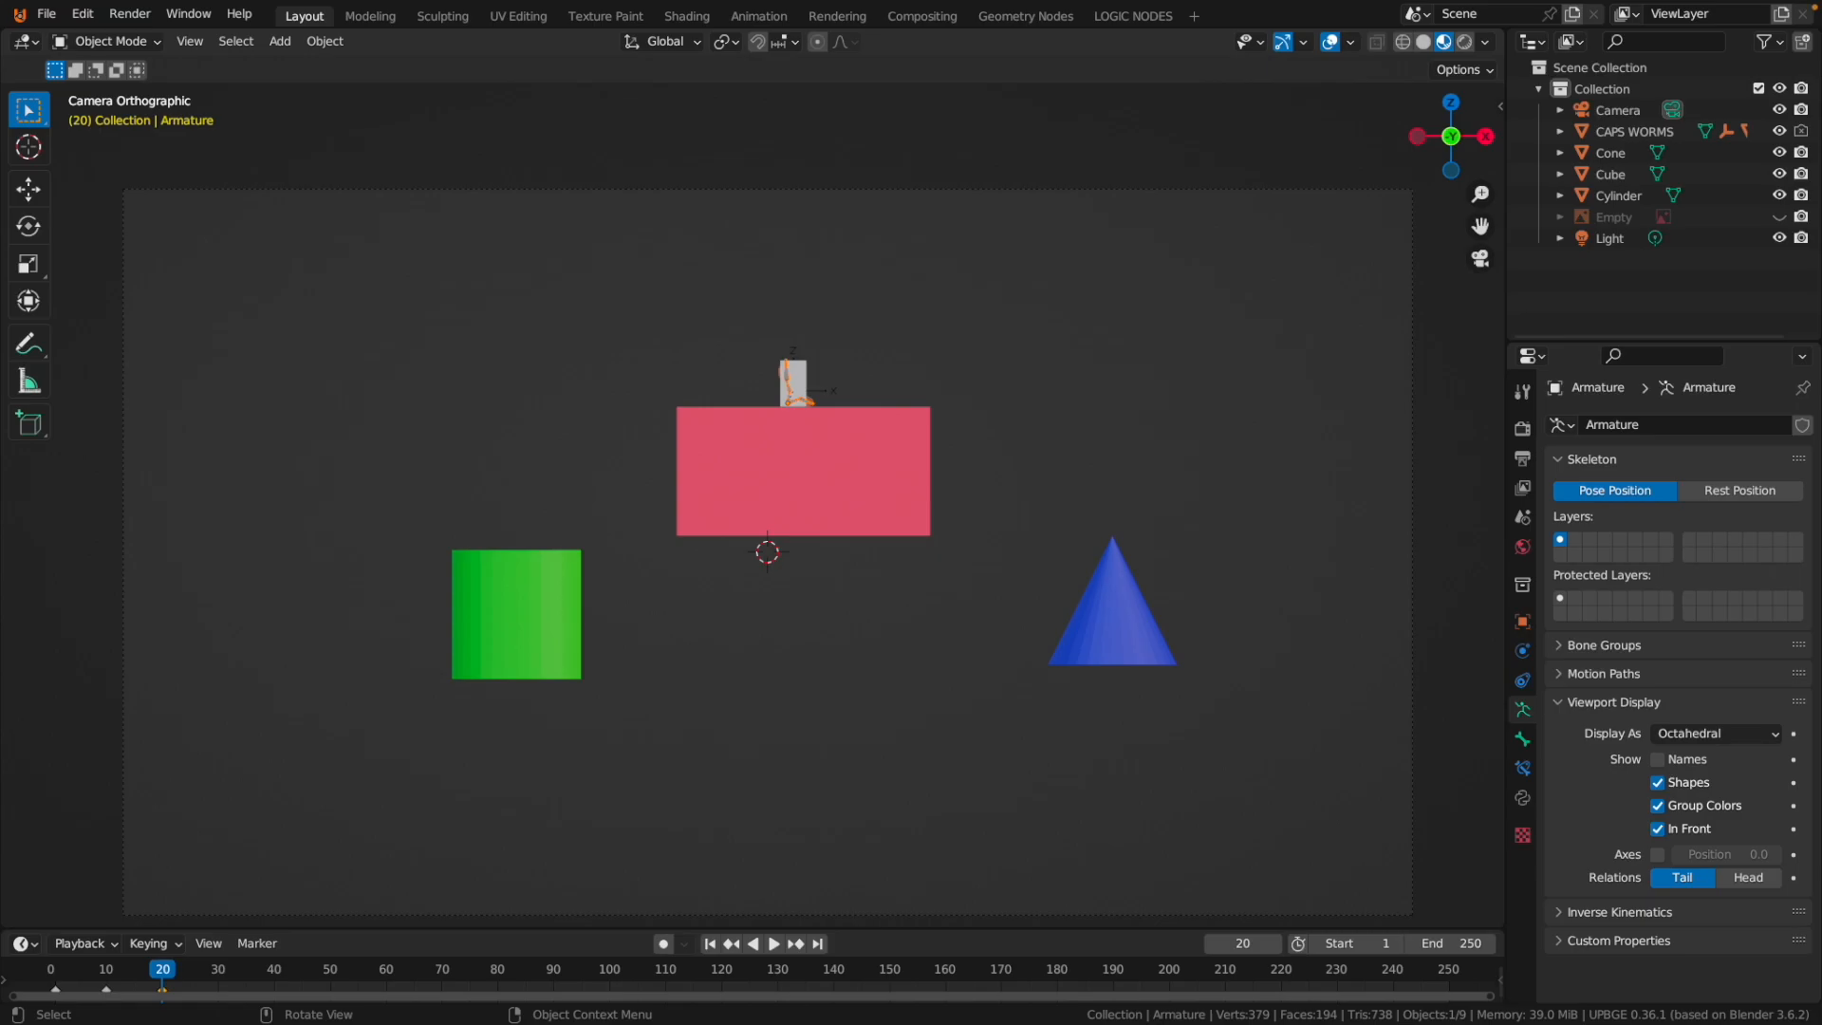
{"action": "key", "text": "p"}
{"action": "scroll", "coordinate": [752, 492], "scroll_direction": "up", "scroll_amount": 10}
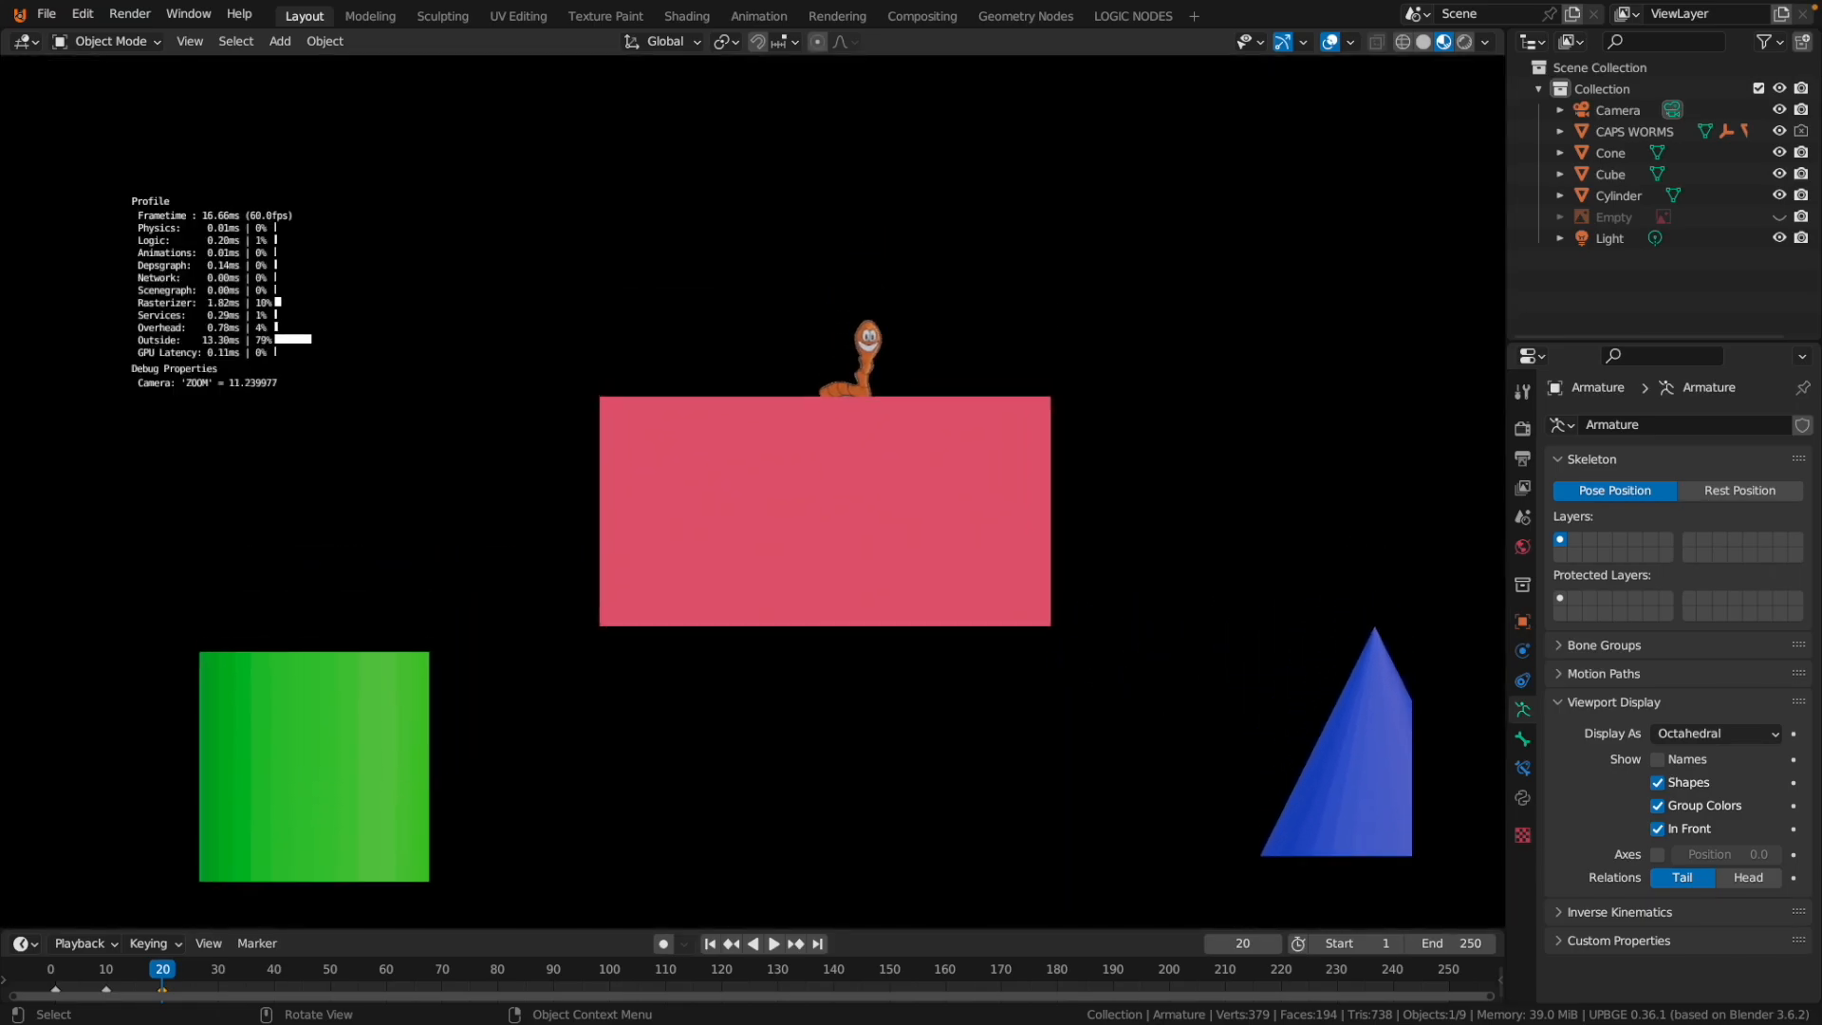
{"action": "key", "text": "Left"}
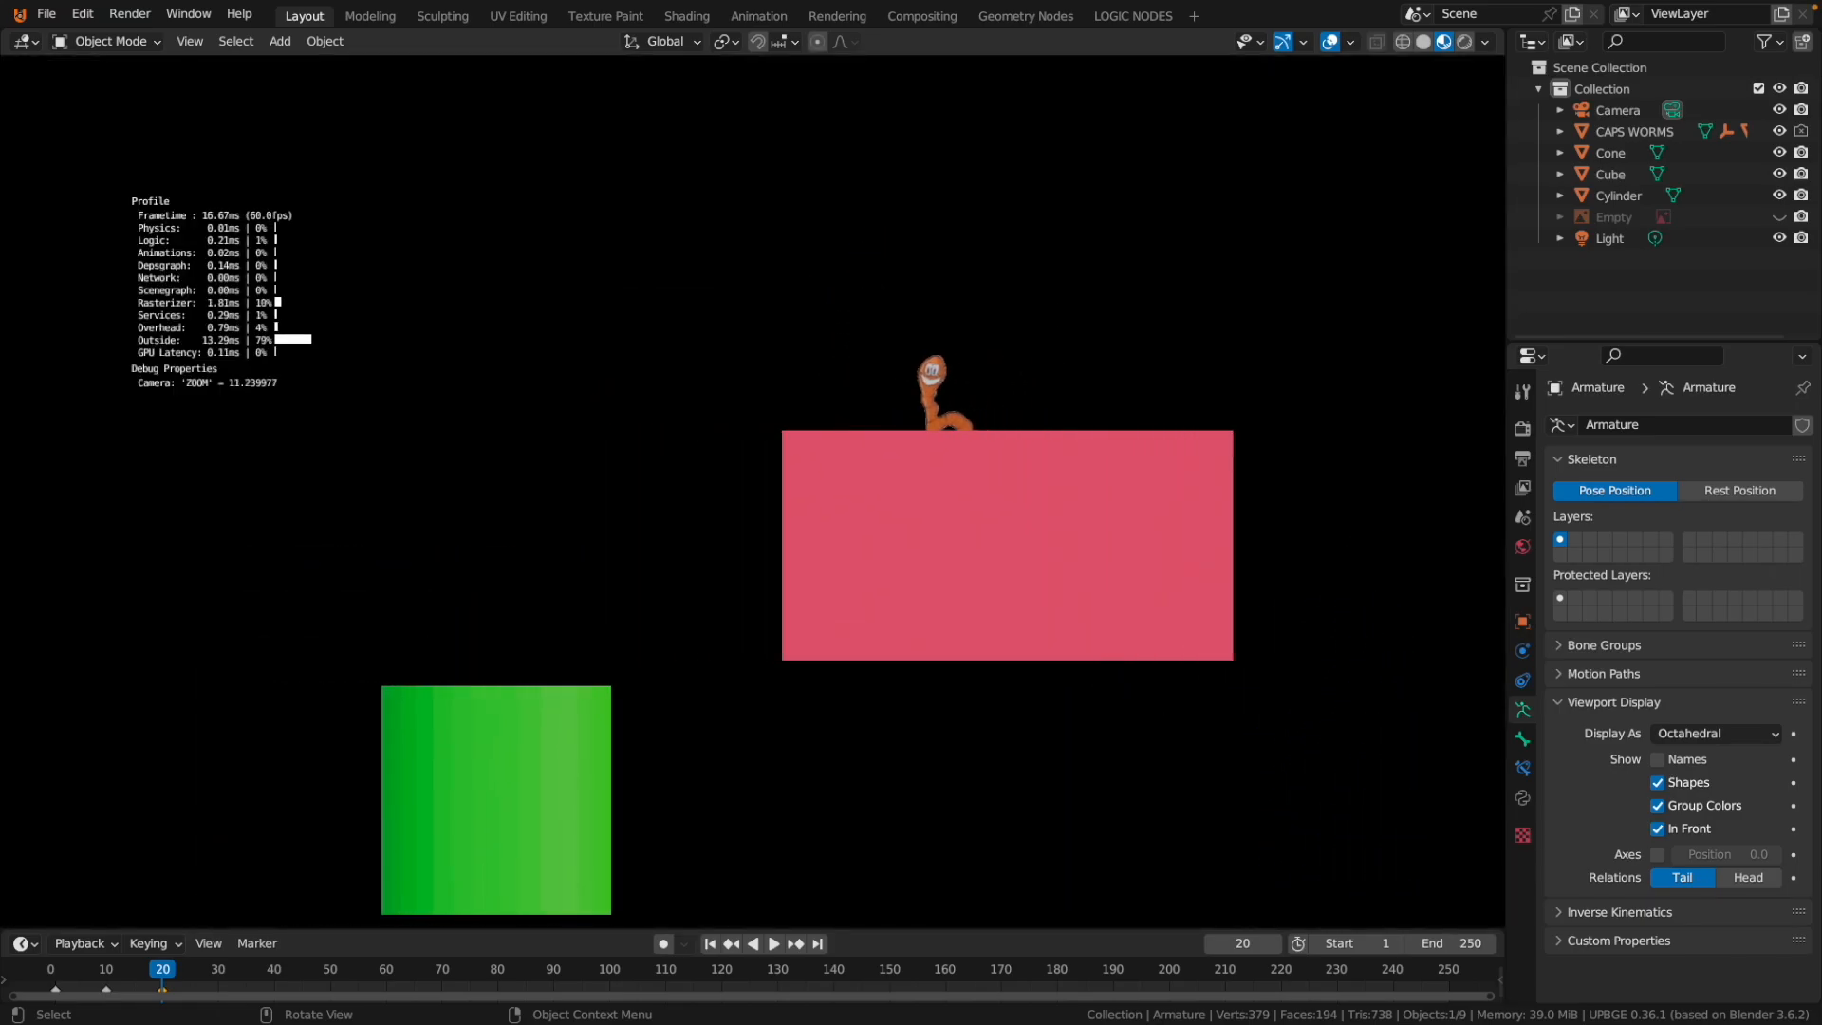
{"action": "key", "text": "Right"}
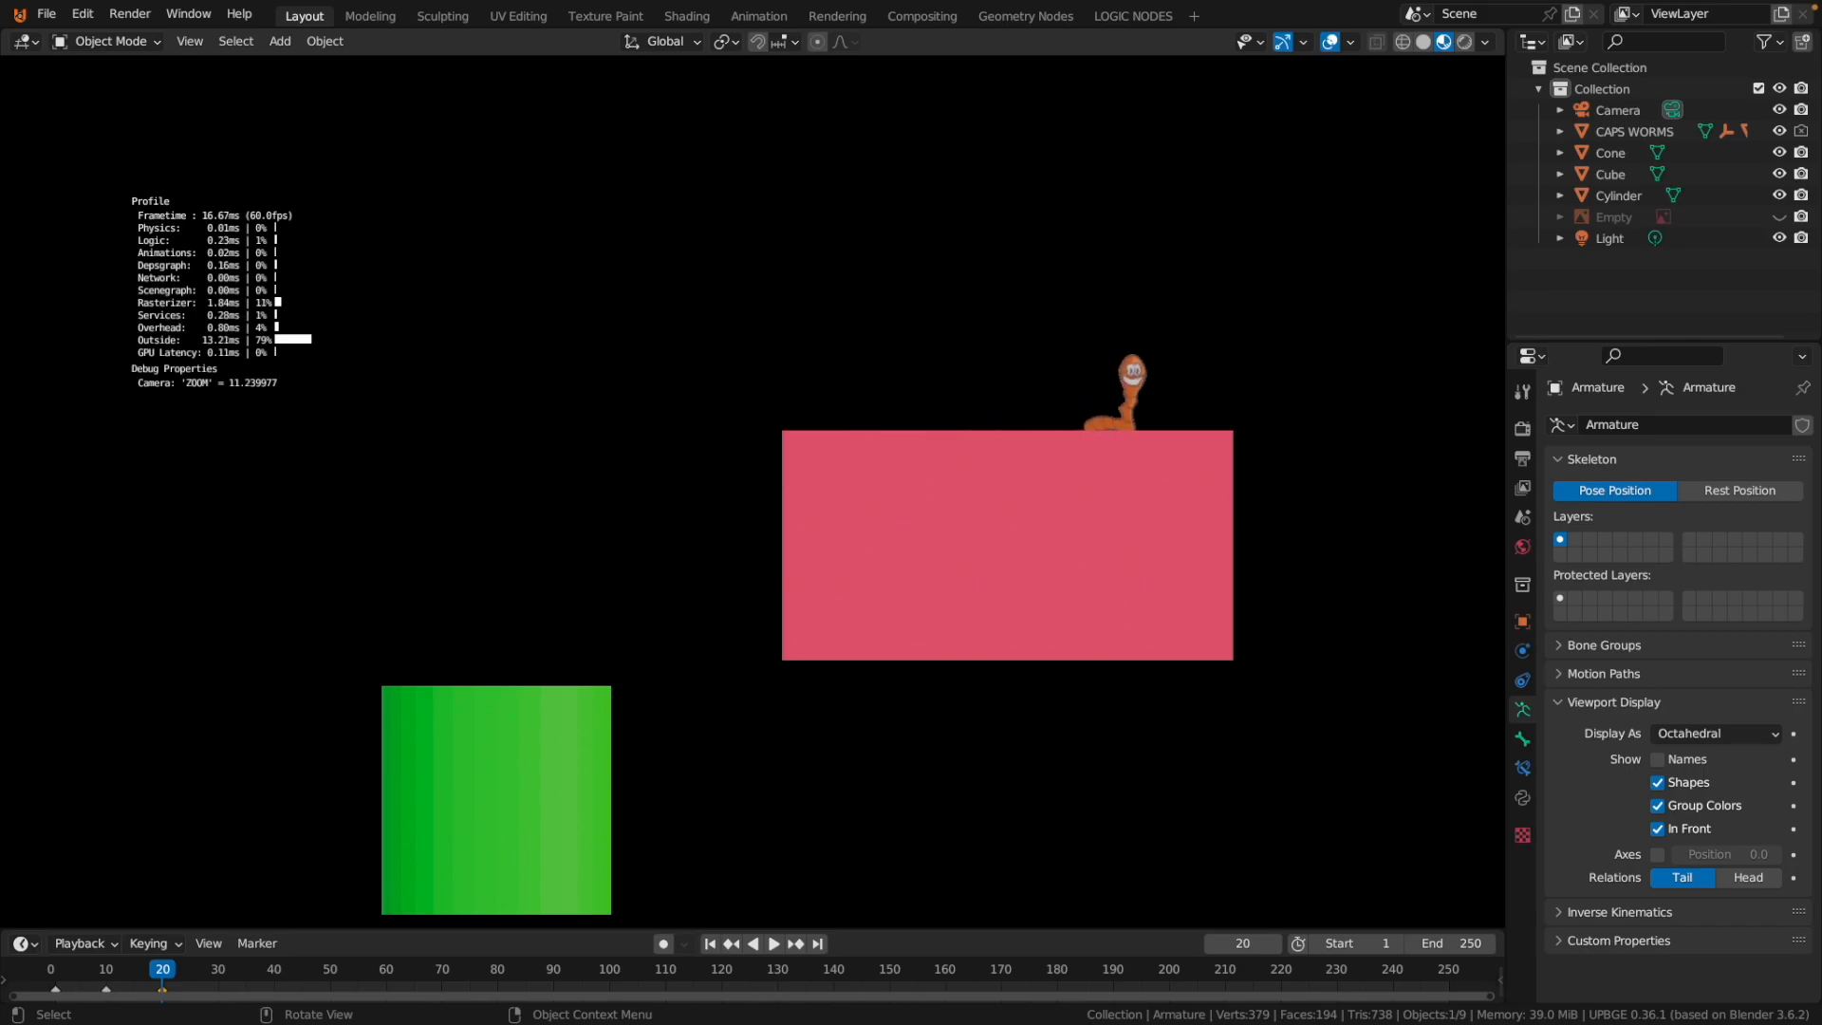
Move the worm left in the running game and stop the game.
{"action": "key", "text": "Left"}
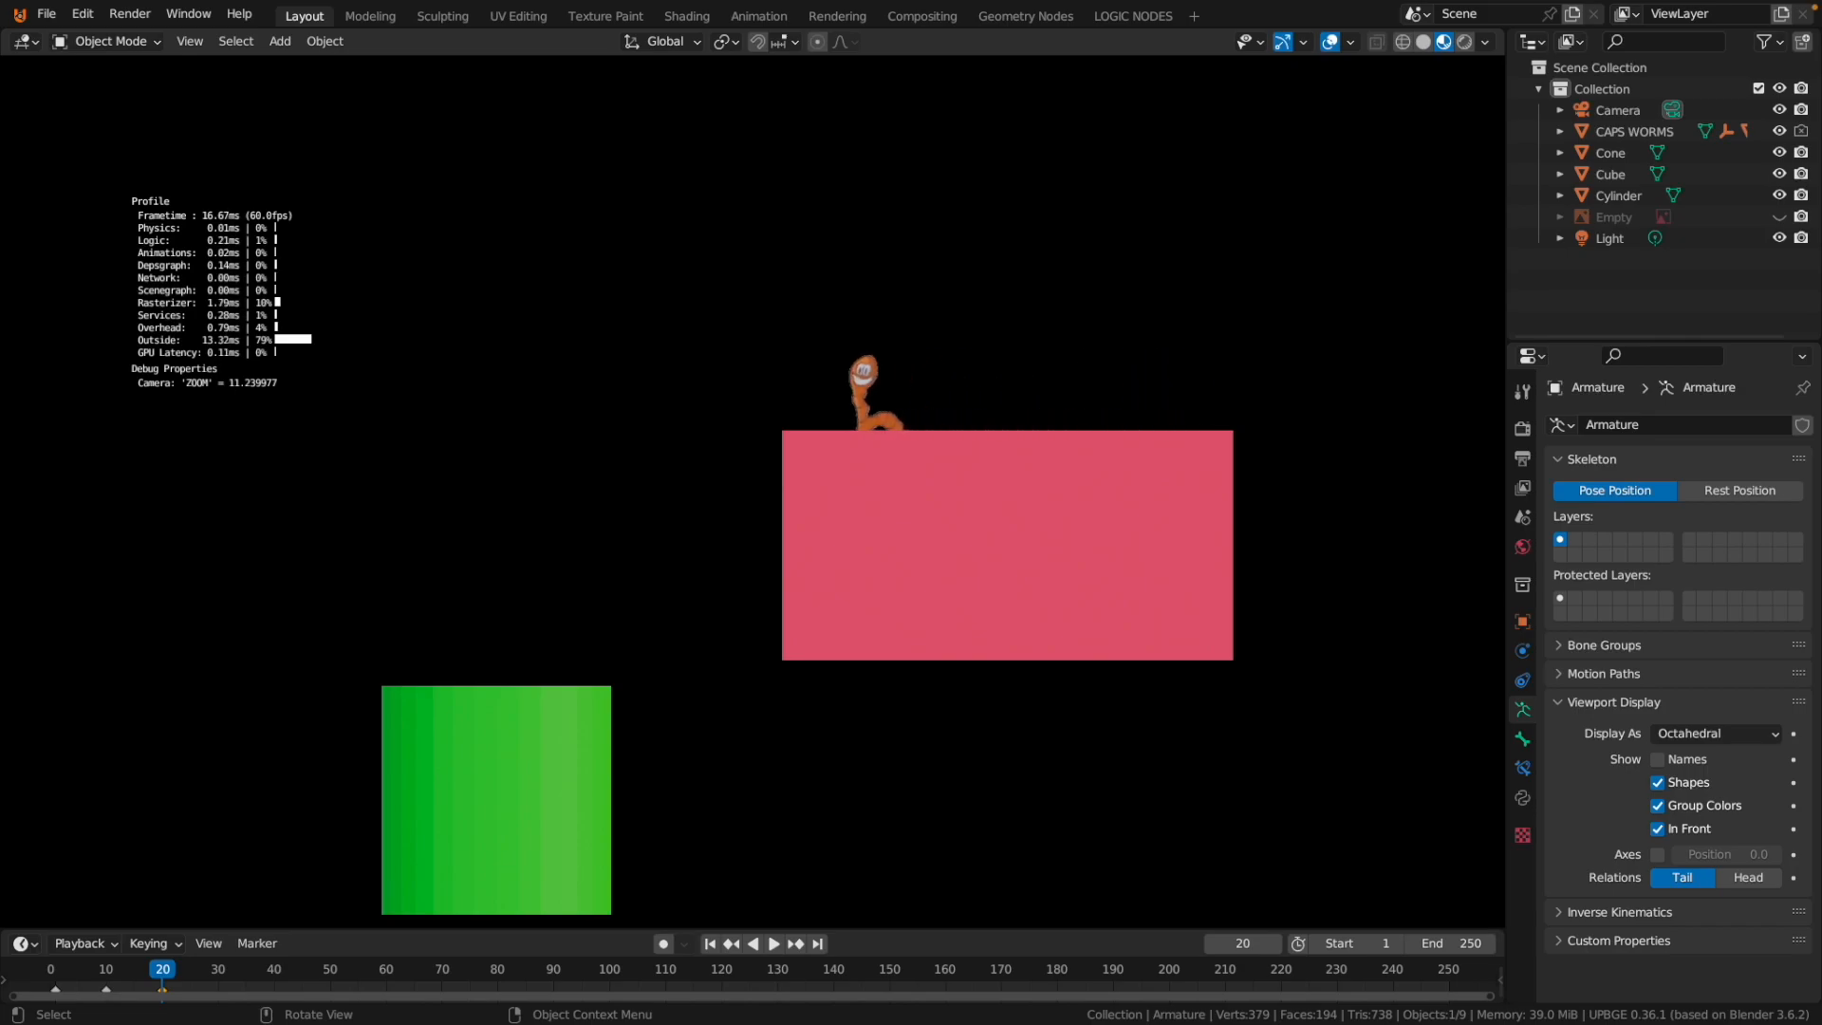
{"action": "key", "text": "Escape"}
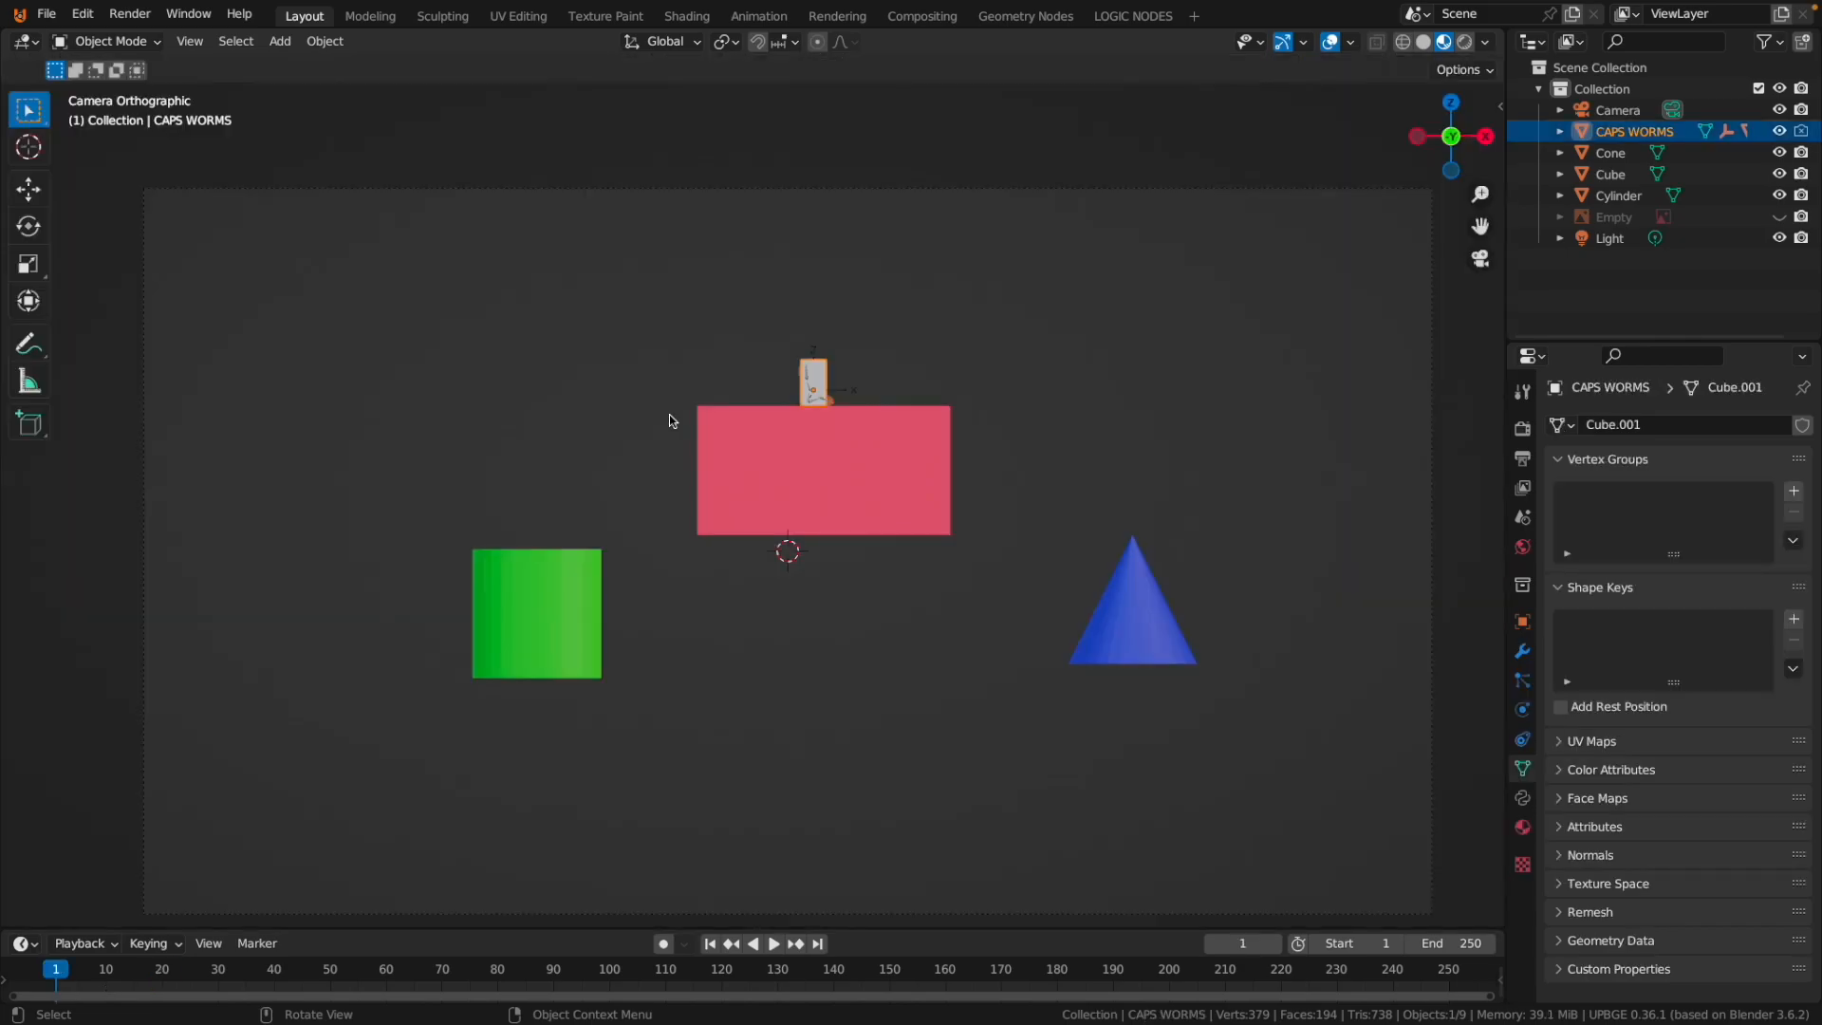
Scale all of the armature's ArmatureAction keyframes from frame 1 to land on frames 7 and 13, and go to frame 13.
{"action": "left_click", "coordinate": [1130, 16]}
{"action": "left_click", "coordinate": [759, 16]}
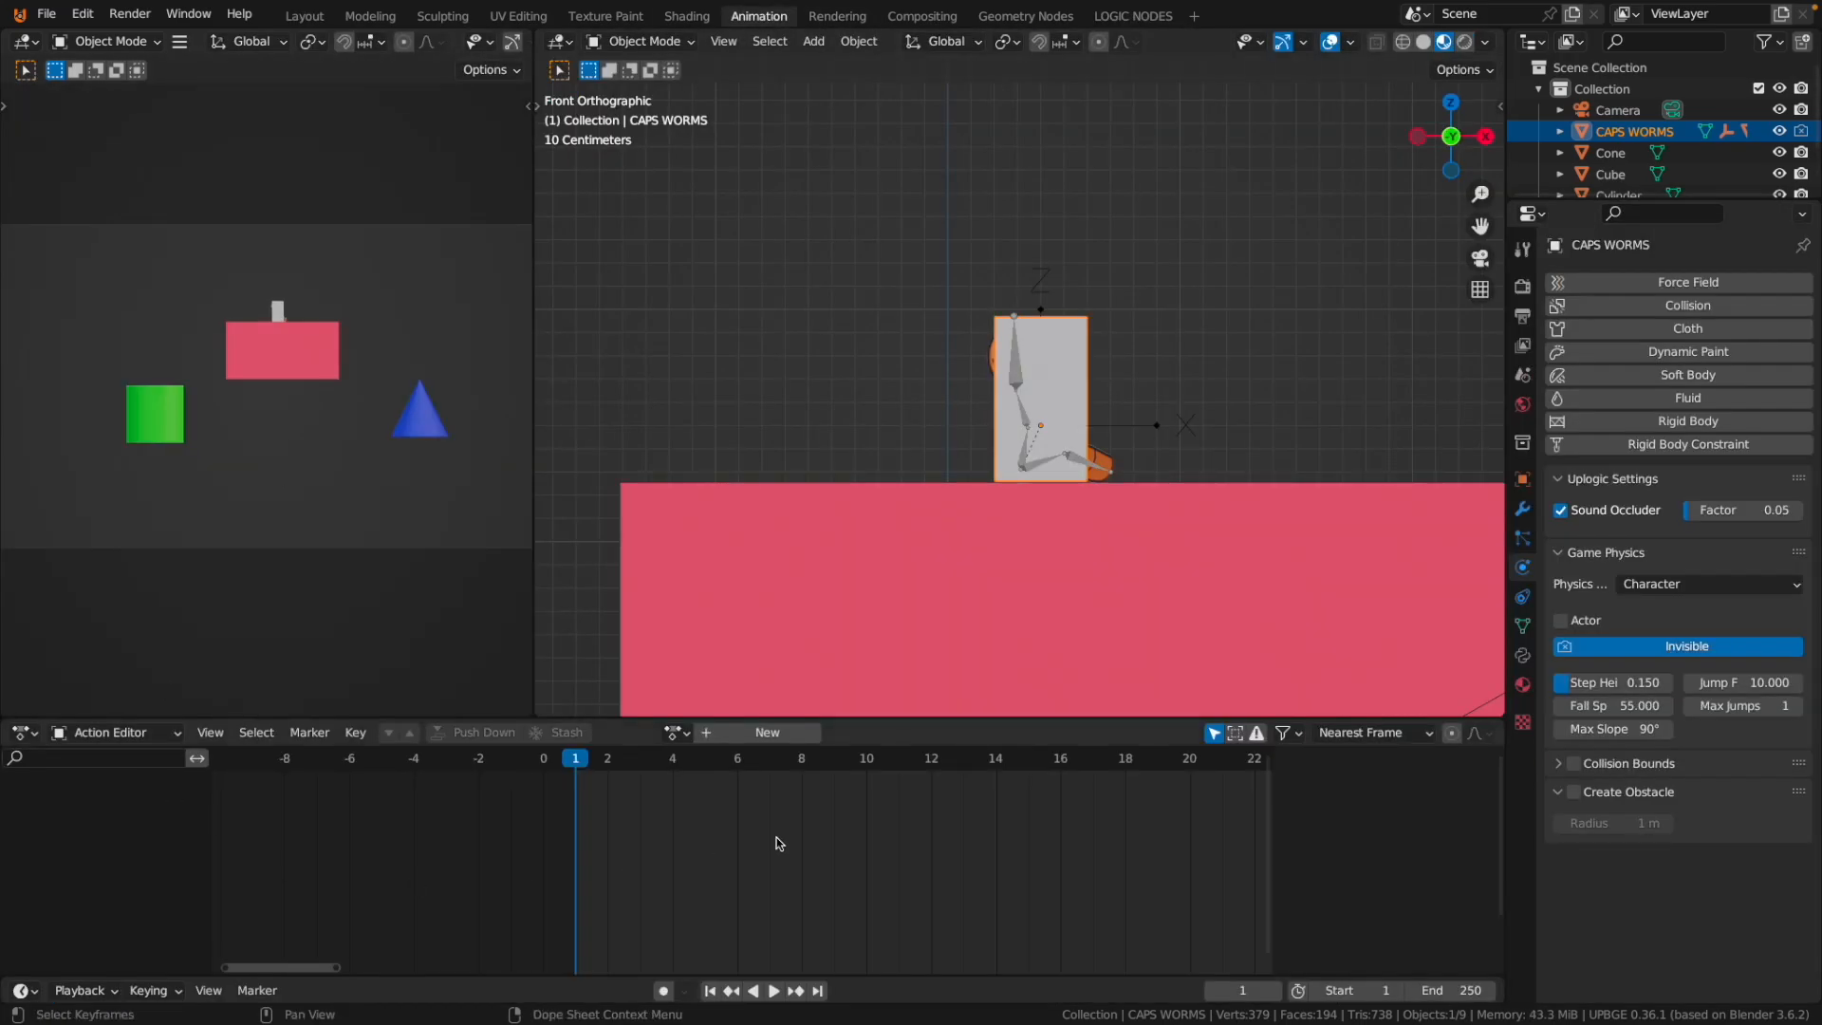
{"action": "left_click", "coordinate": [1018, 372]}
{"action": "scroll", "coordinate": [759, 807], "scroll_direction": "down", "scroll_amount": 5}
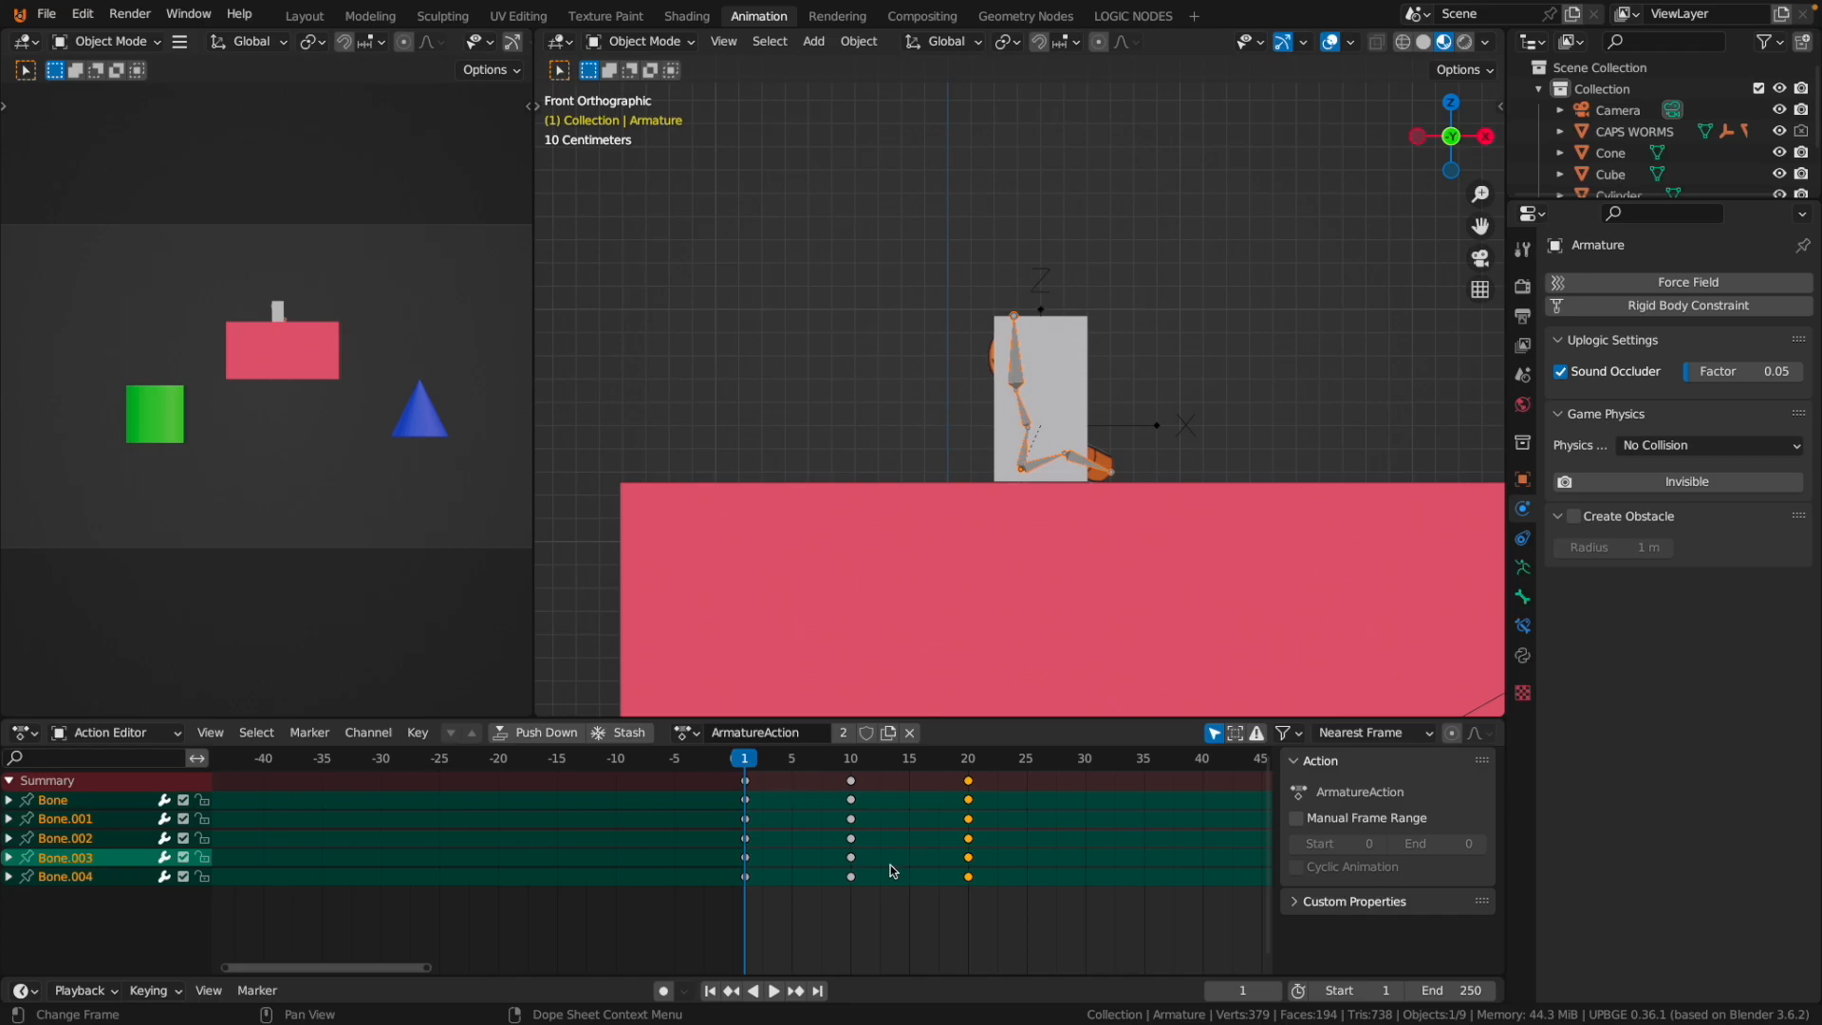
{"action": "mouse_move", "coordinate": [743, 767]}
{"action": "left_mouse_down"}
{"action": "mouse_move", "coordinate": [794, 765]}
{"action": "mouse_move", "coordinate": [745, 766]}
{"action": "left_mouse_up"}
{"action": "left_click_drag", "start_coordinate": [1098, 919], "coordinate": [714, 755]}
{"action": "scroll", "coordinate": [813, 788], "scroll_direction": "up", "scroll_amount": 4}
{"action": "scroll", "coordinate": [813, 794], "scroll_direction": "down", "scroll_amount": 1}
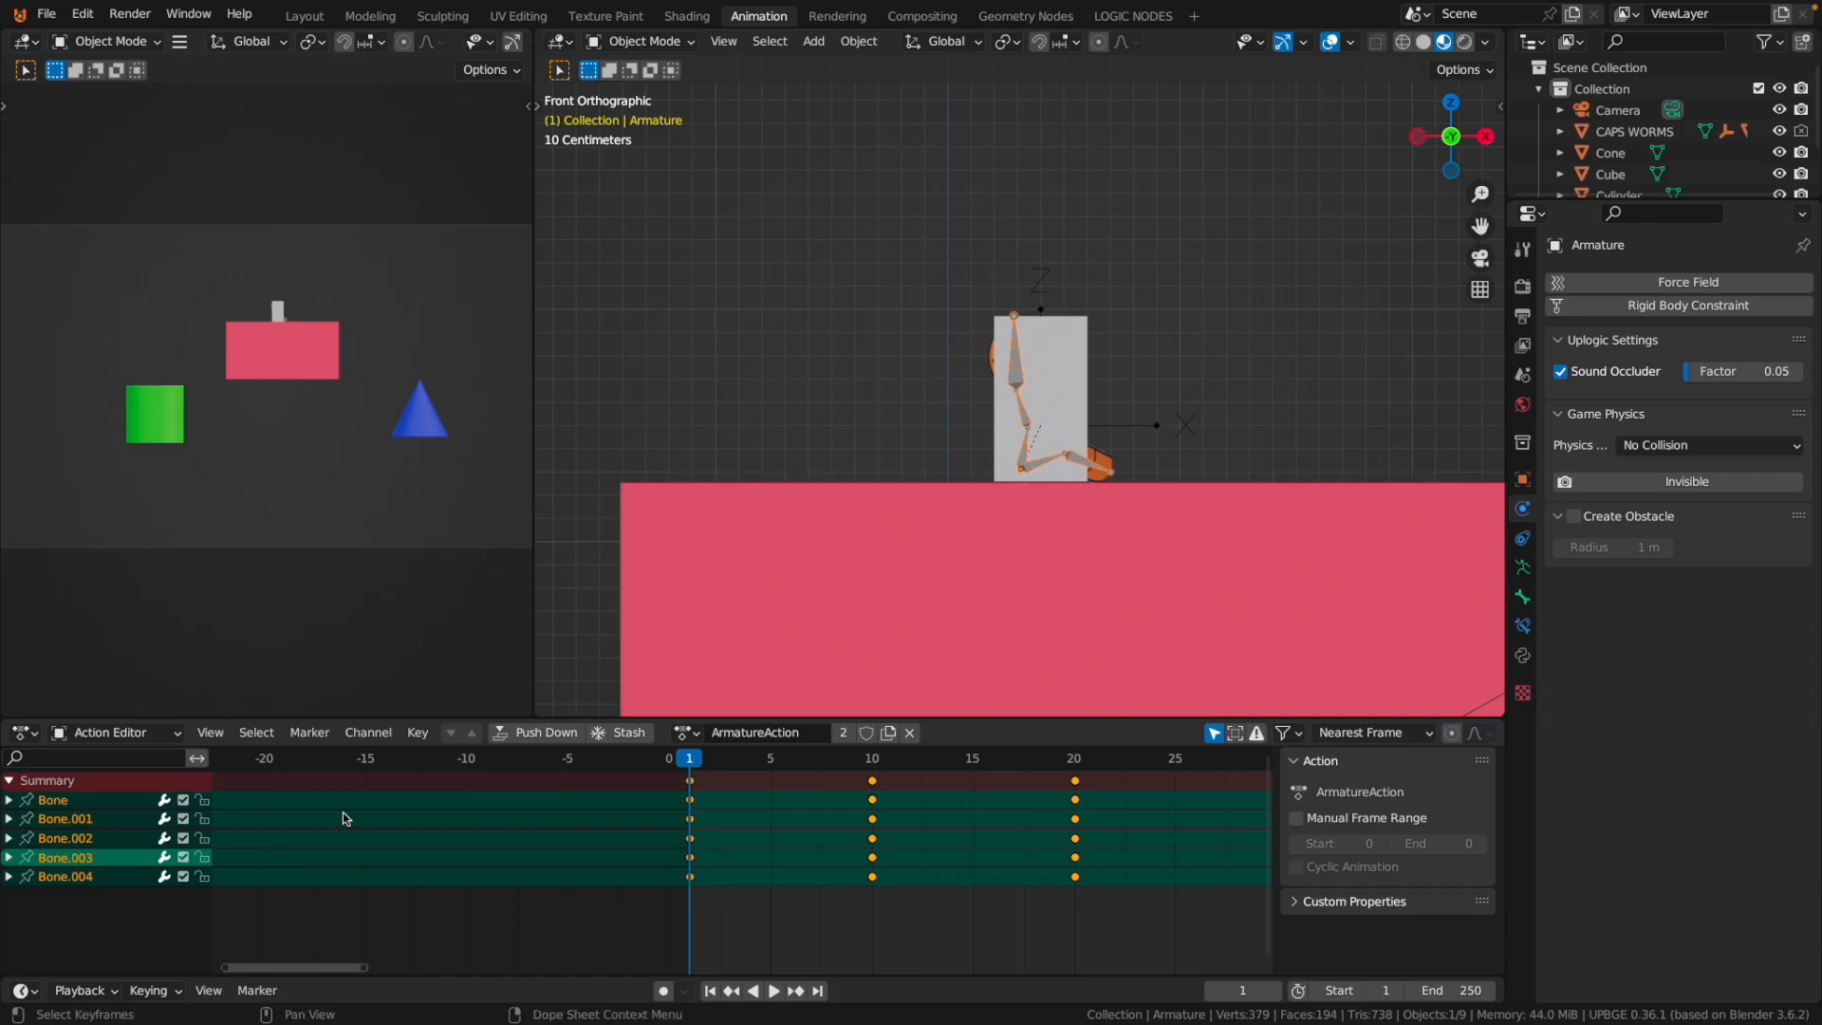
{"action": "key", "text": "s"}
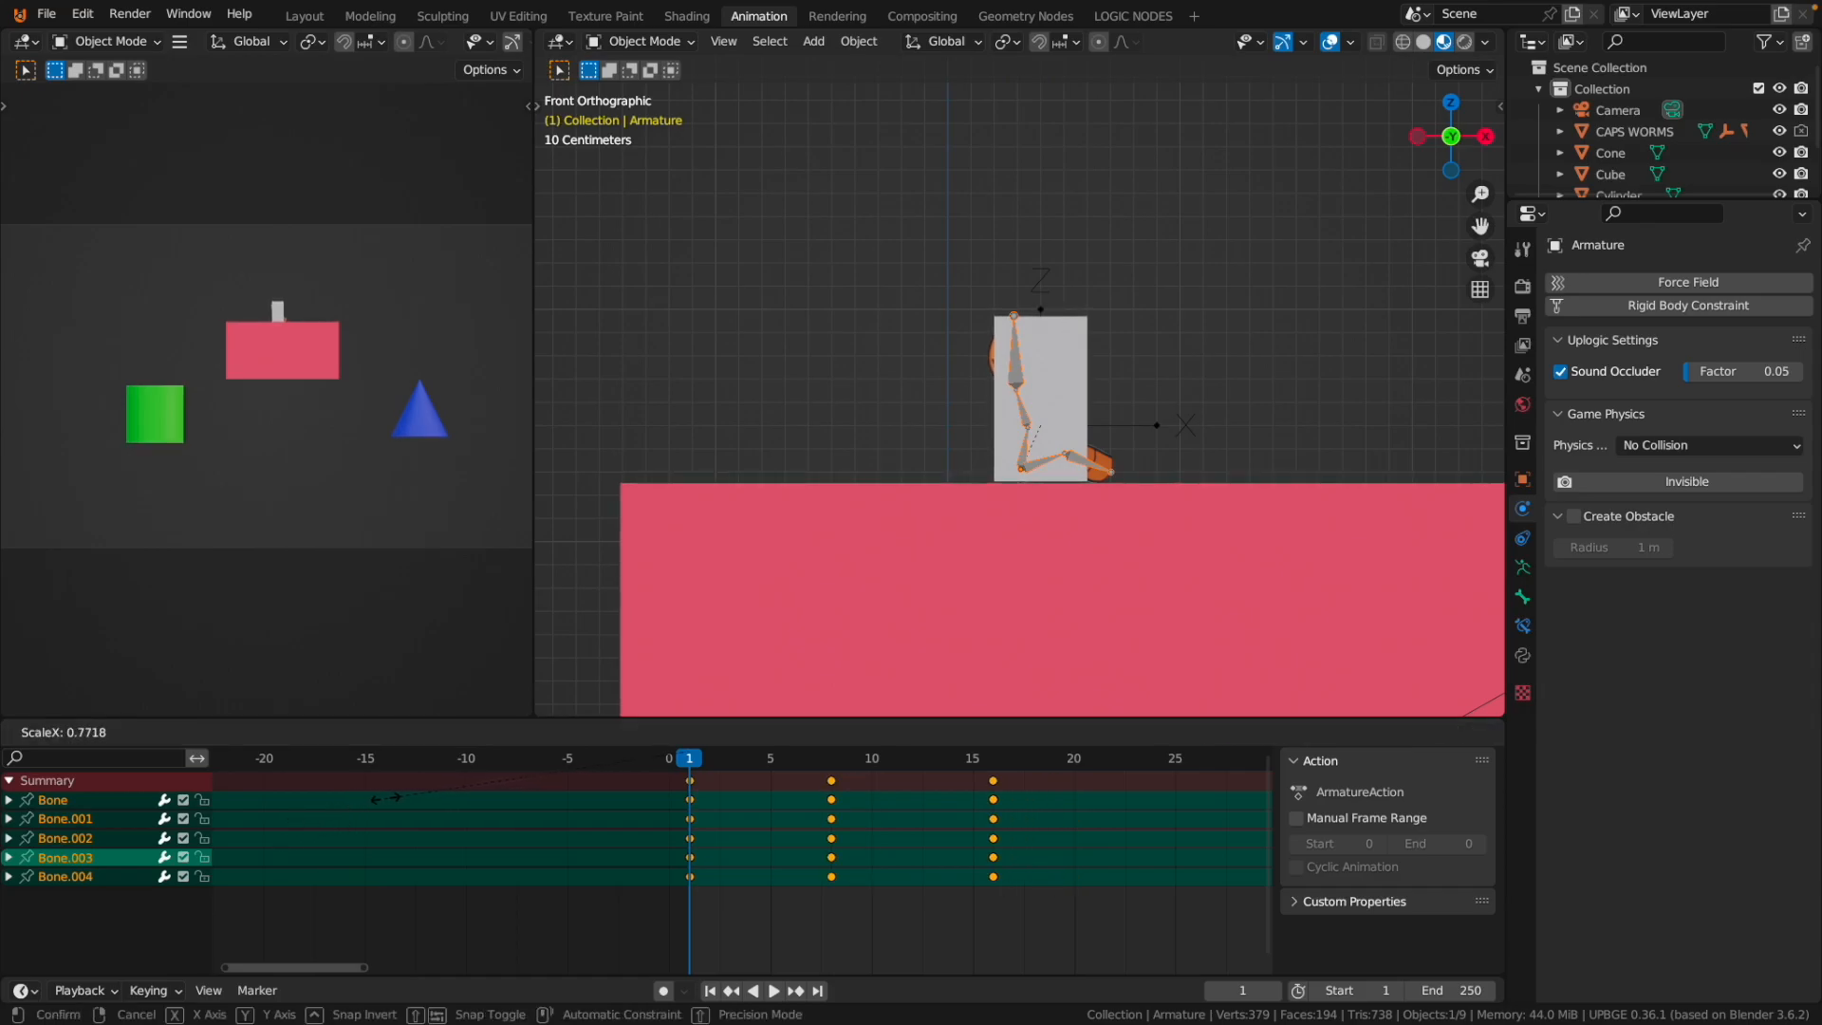
{"action": "left_click", "coordinate": [448, 790]}
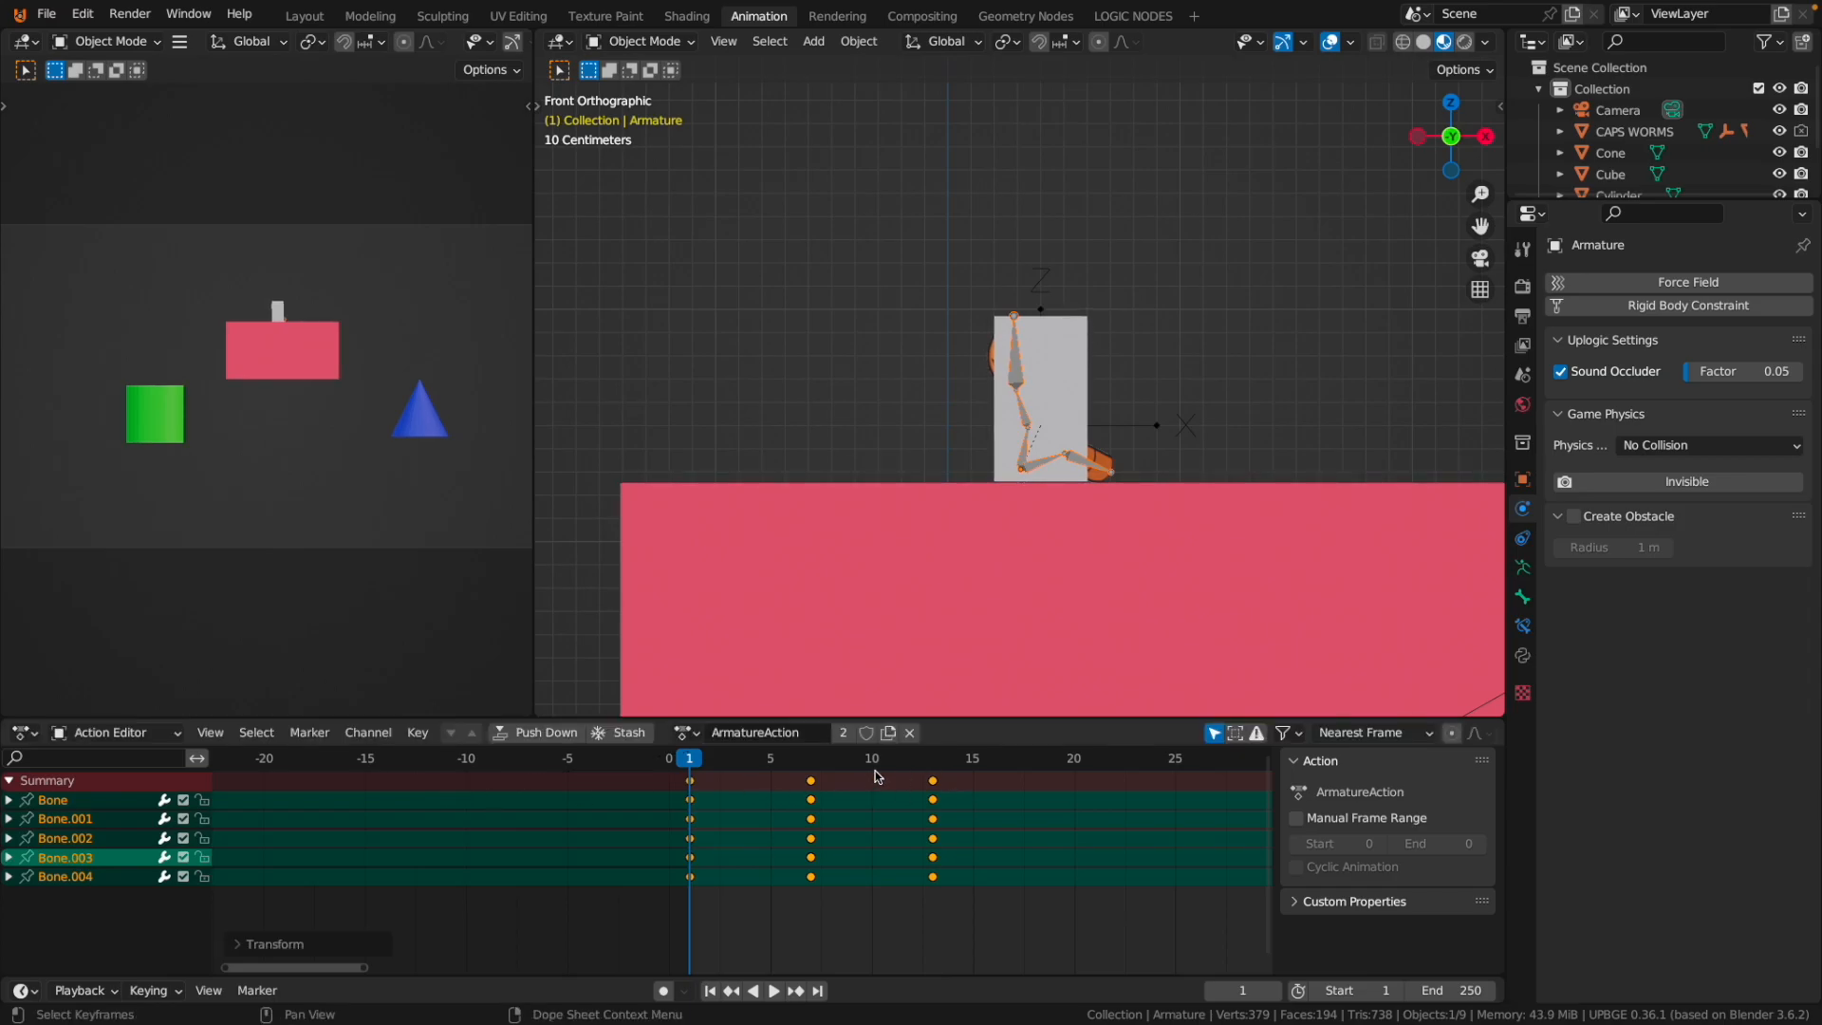
{"action": "left_click", "coordinate": [930, 764]}
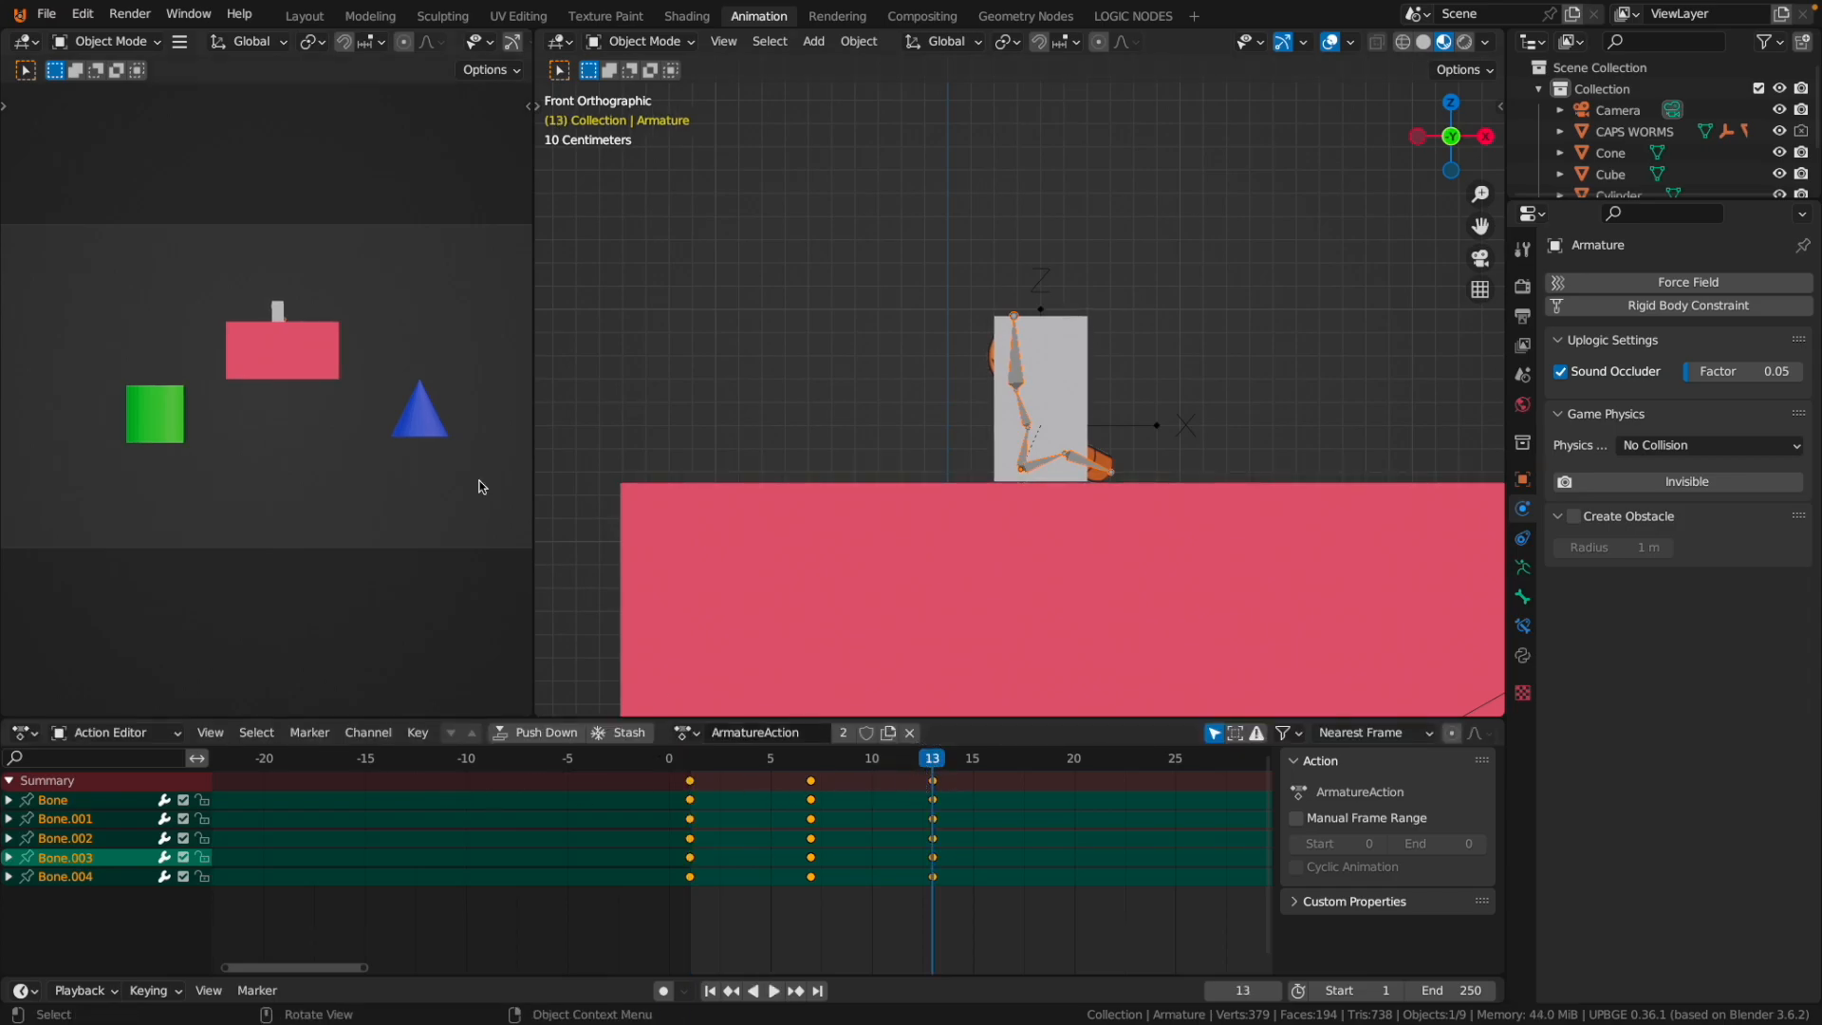
Set the Play Animation node's End frame to 13 in the CAPS WORMS logic tree.
{"action": "left_click", "coordinate": [1134, 16]}
{"action": "scroll", "coordinate": [865, 584], "scroll_direction": "up", "scroll_amount": 6}
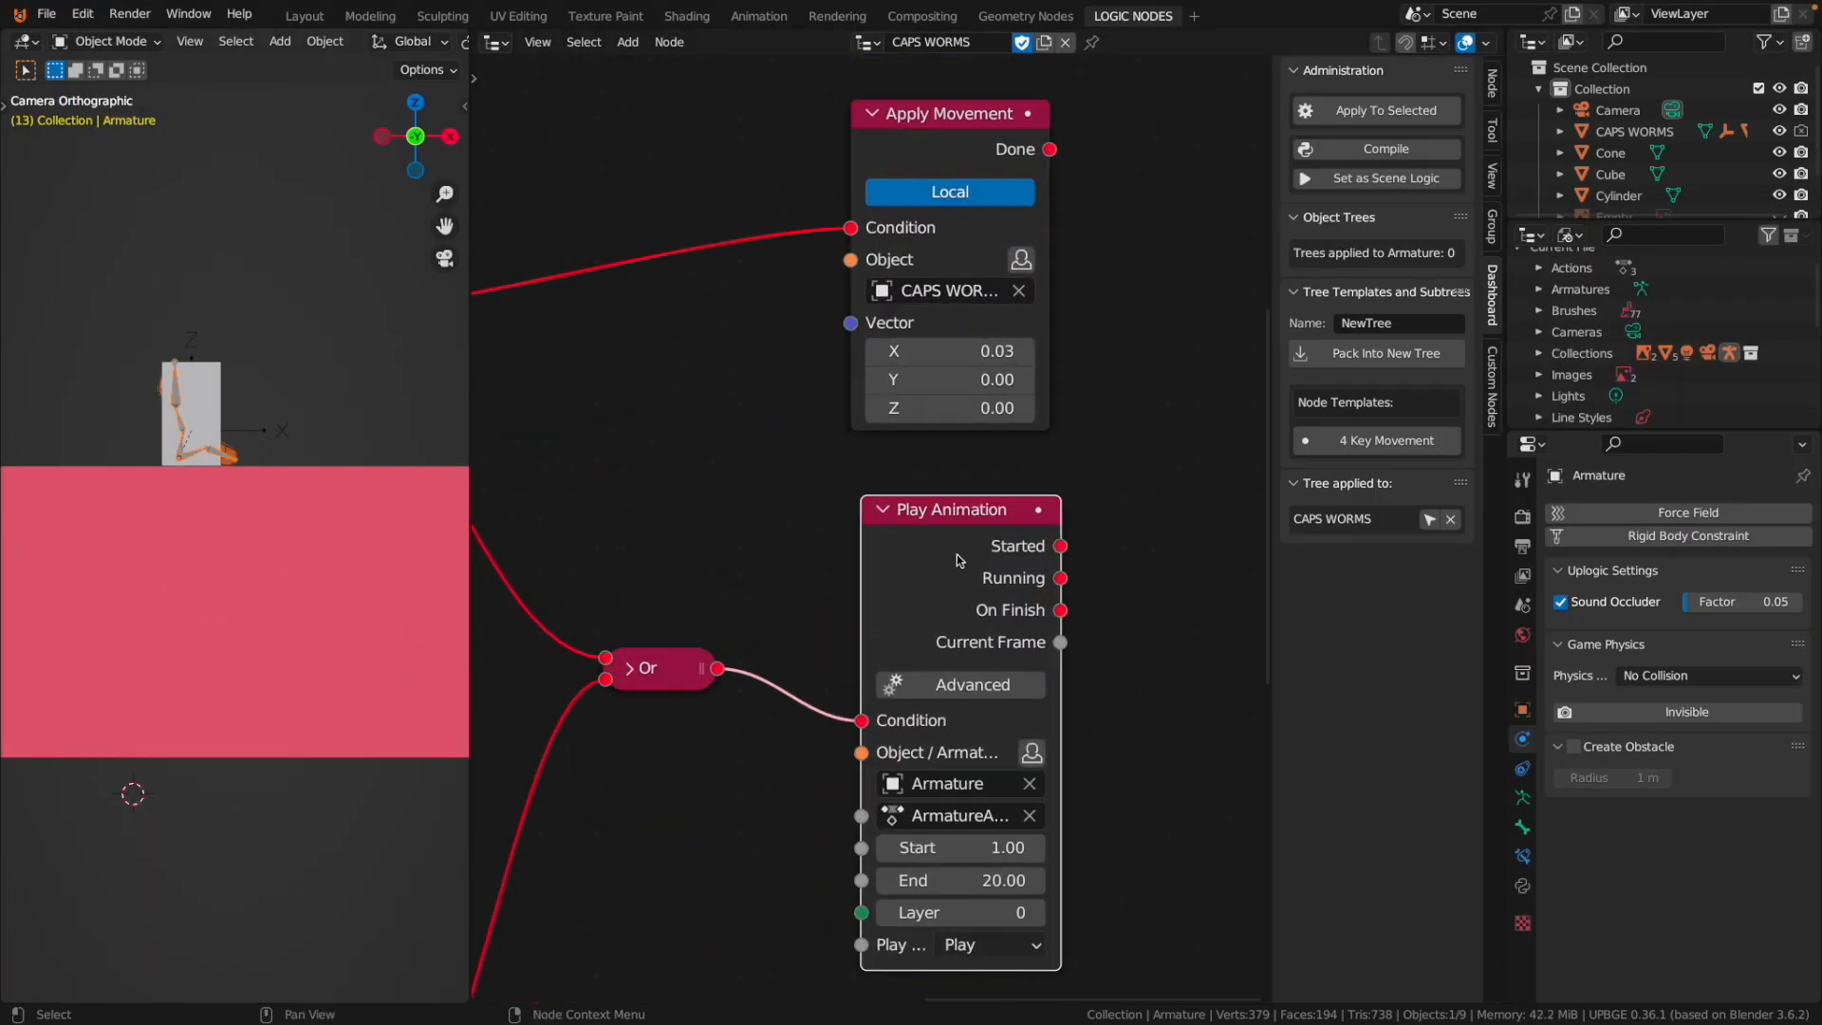
{"action": "left_click", "coordinate": [989, 878]}
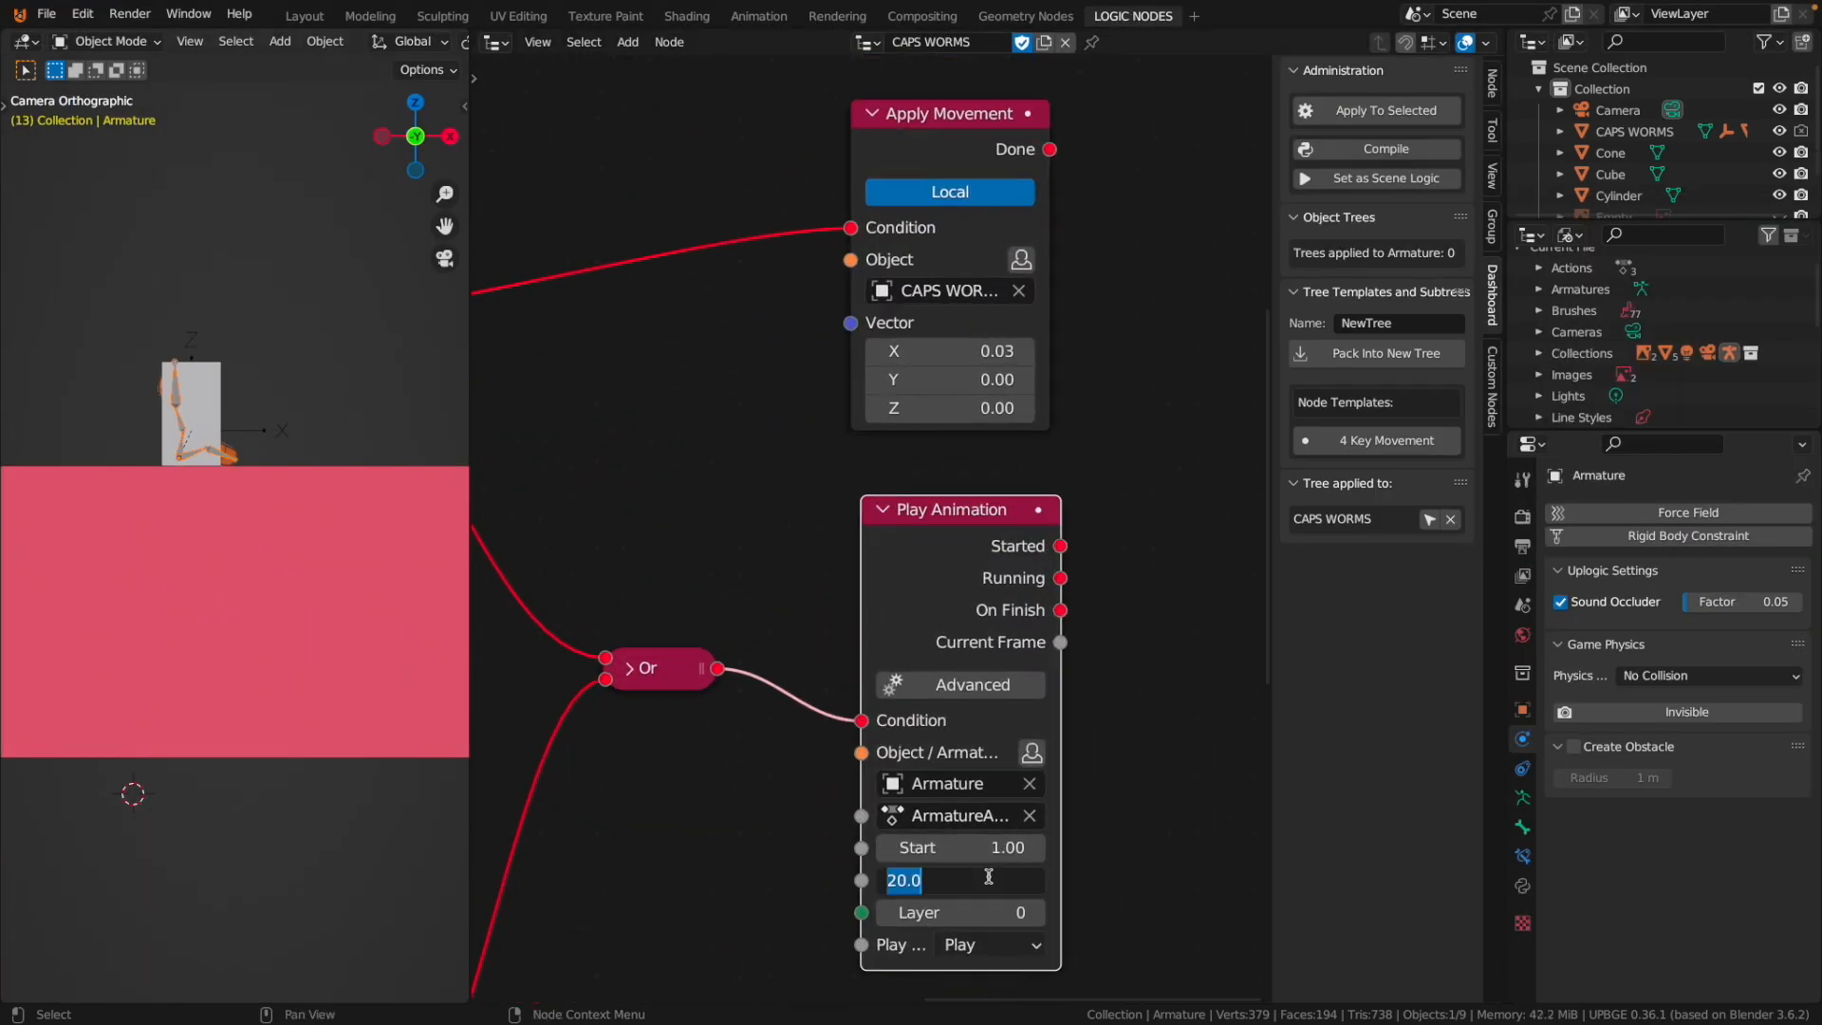
{"action": "type", "text": "13"}
{"action": "key", "text": "Return"}
Run the game from the Layout workspace and move the worm right and left to test the shortened crawling animation.
{"action": "left_click", "coordinate": [304, 16]}
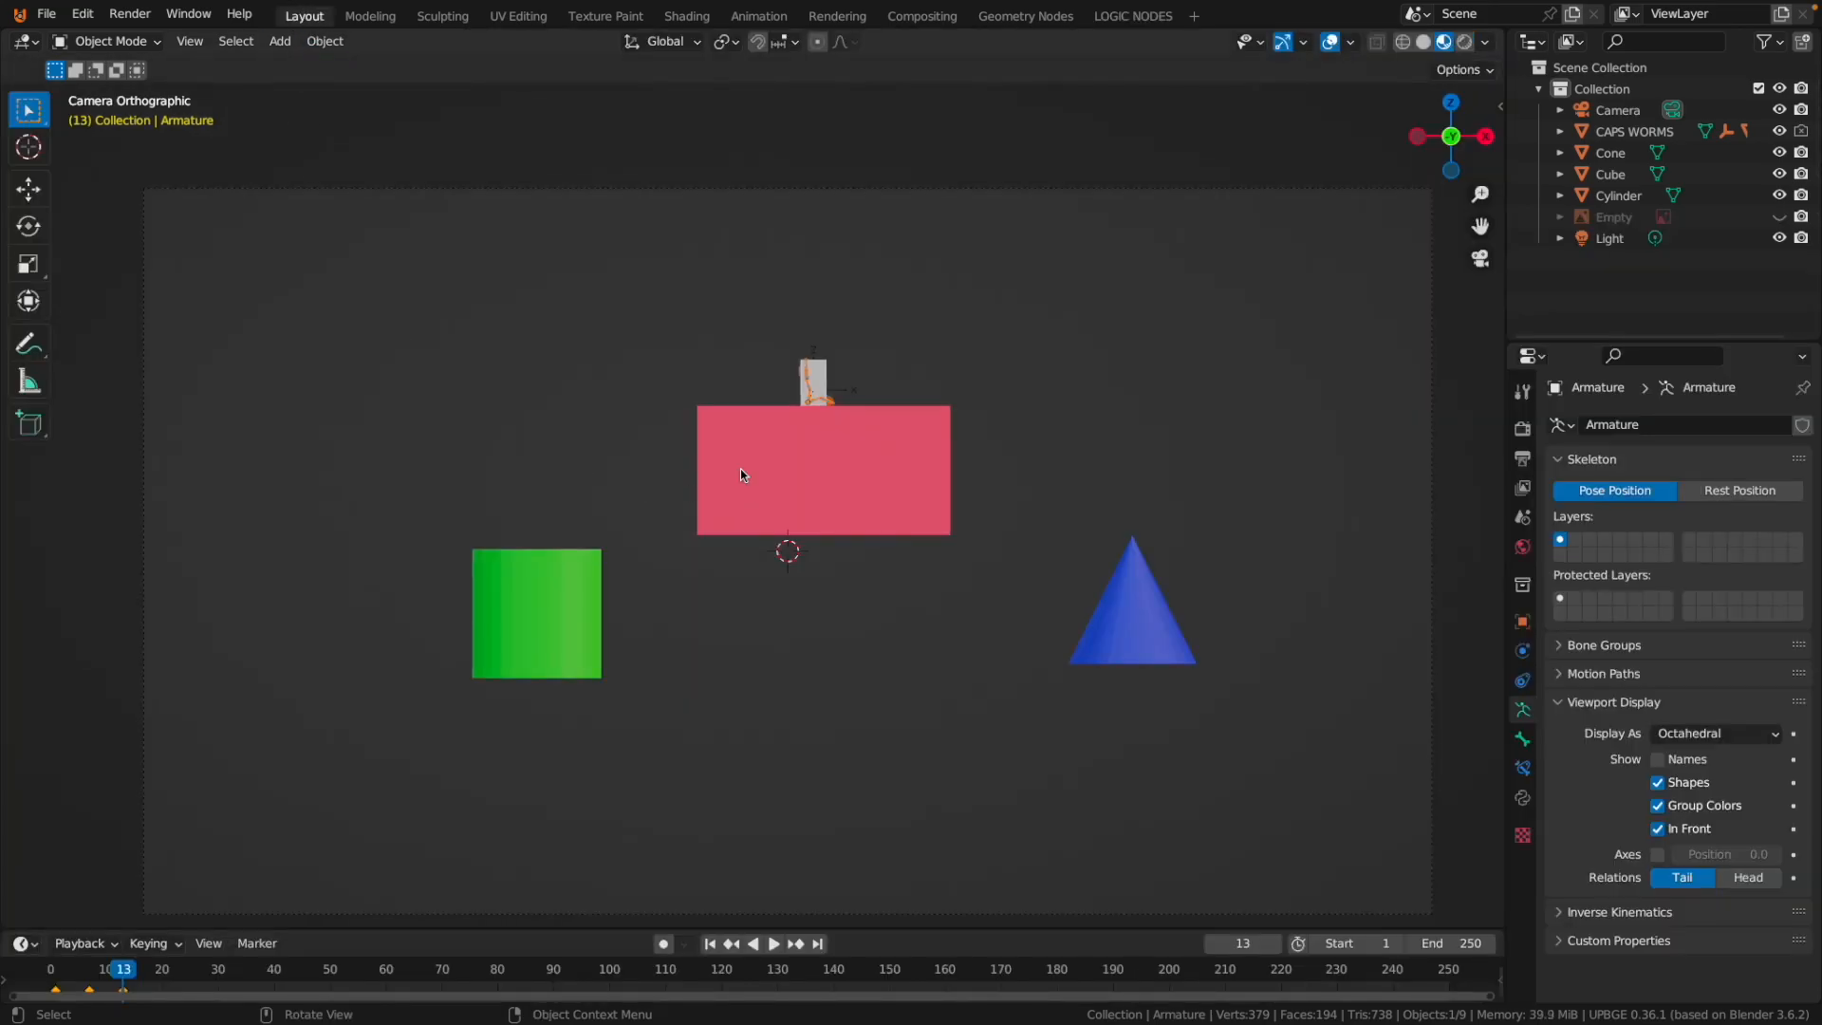
{"action": "key", "text": "p"}
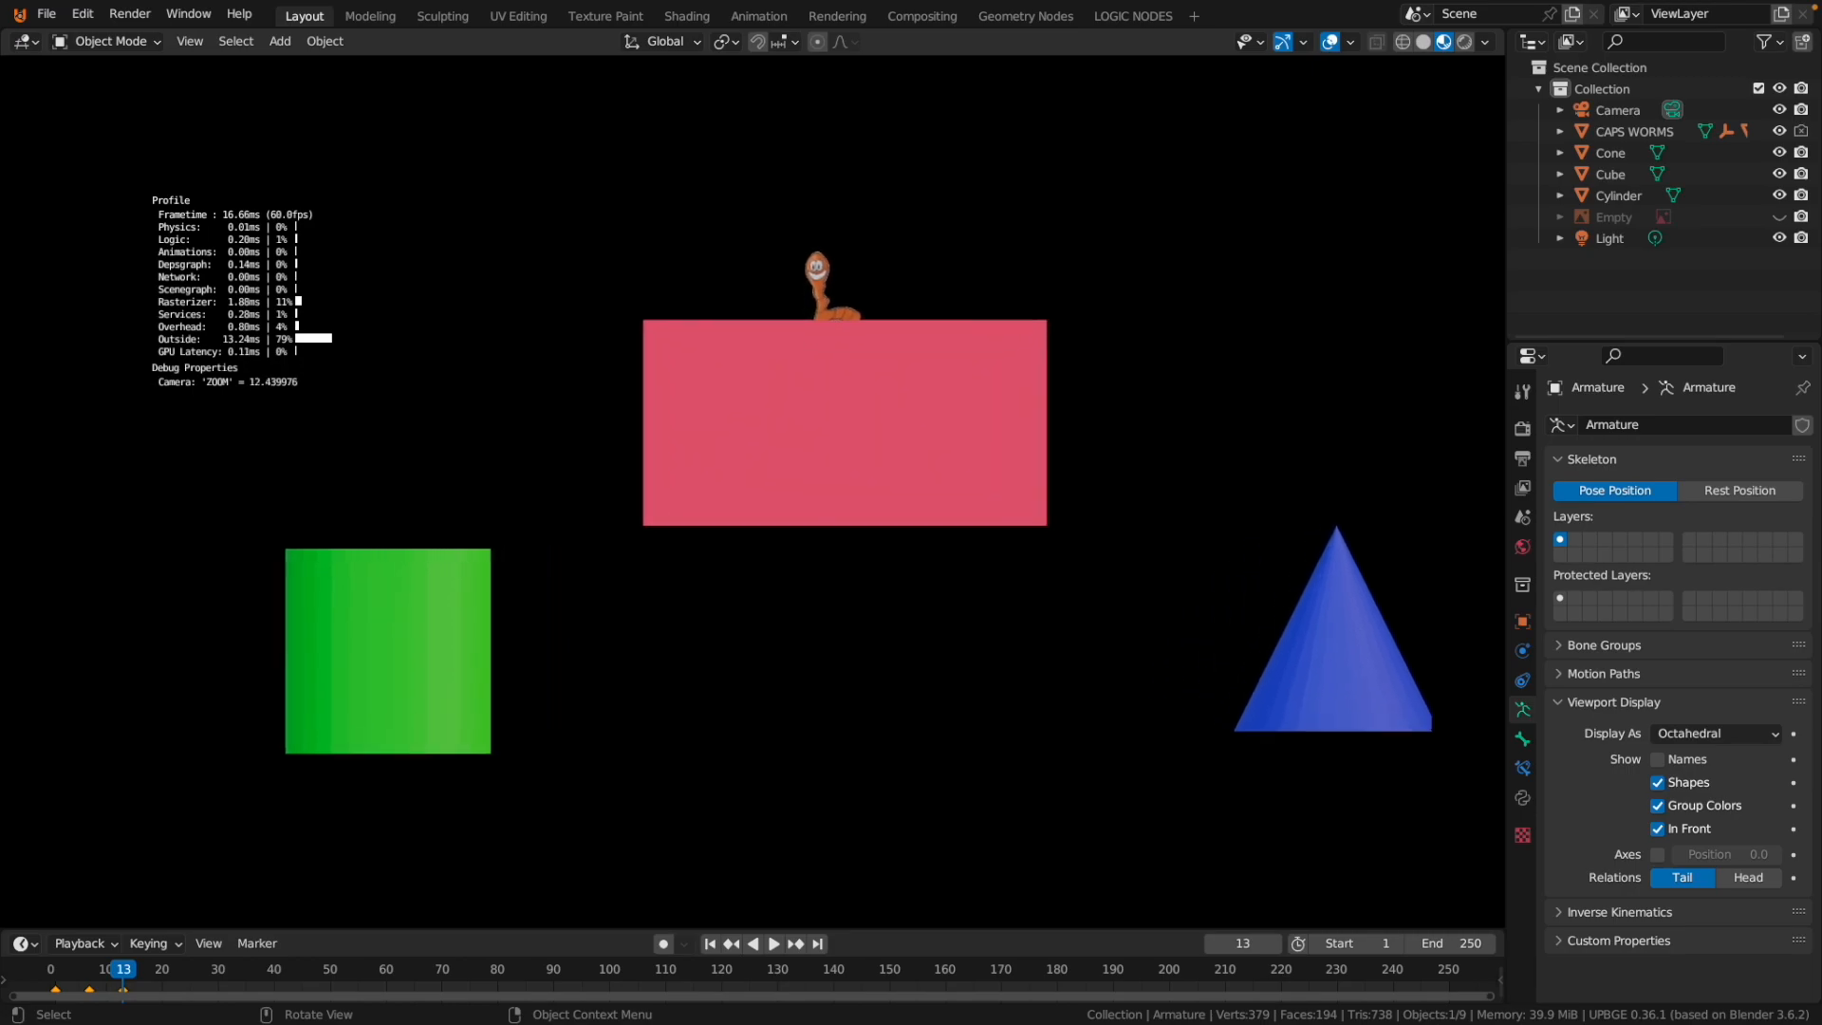
{"action": "key", "text": "Right"}
{"action": "key", "text": "Left"}
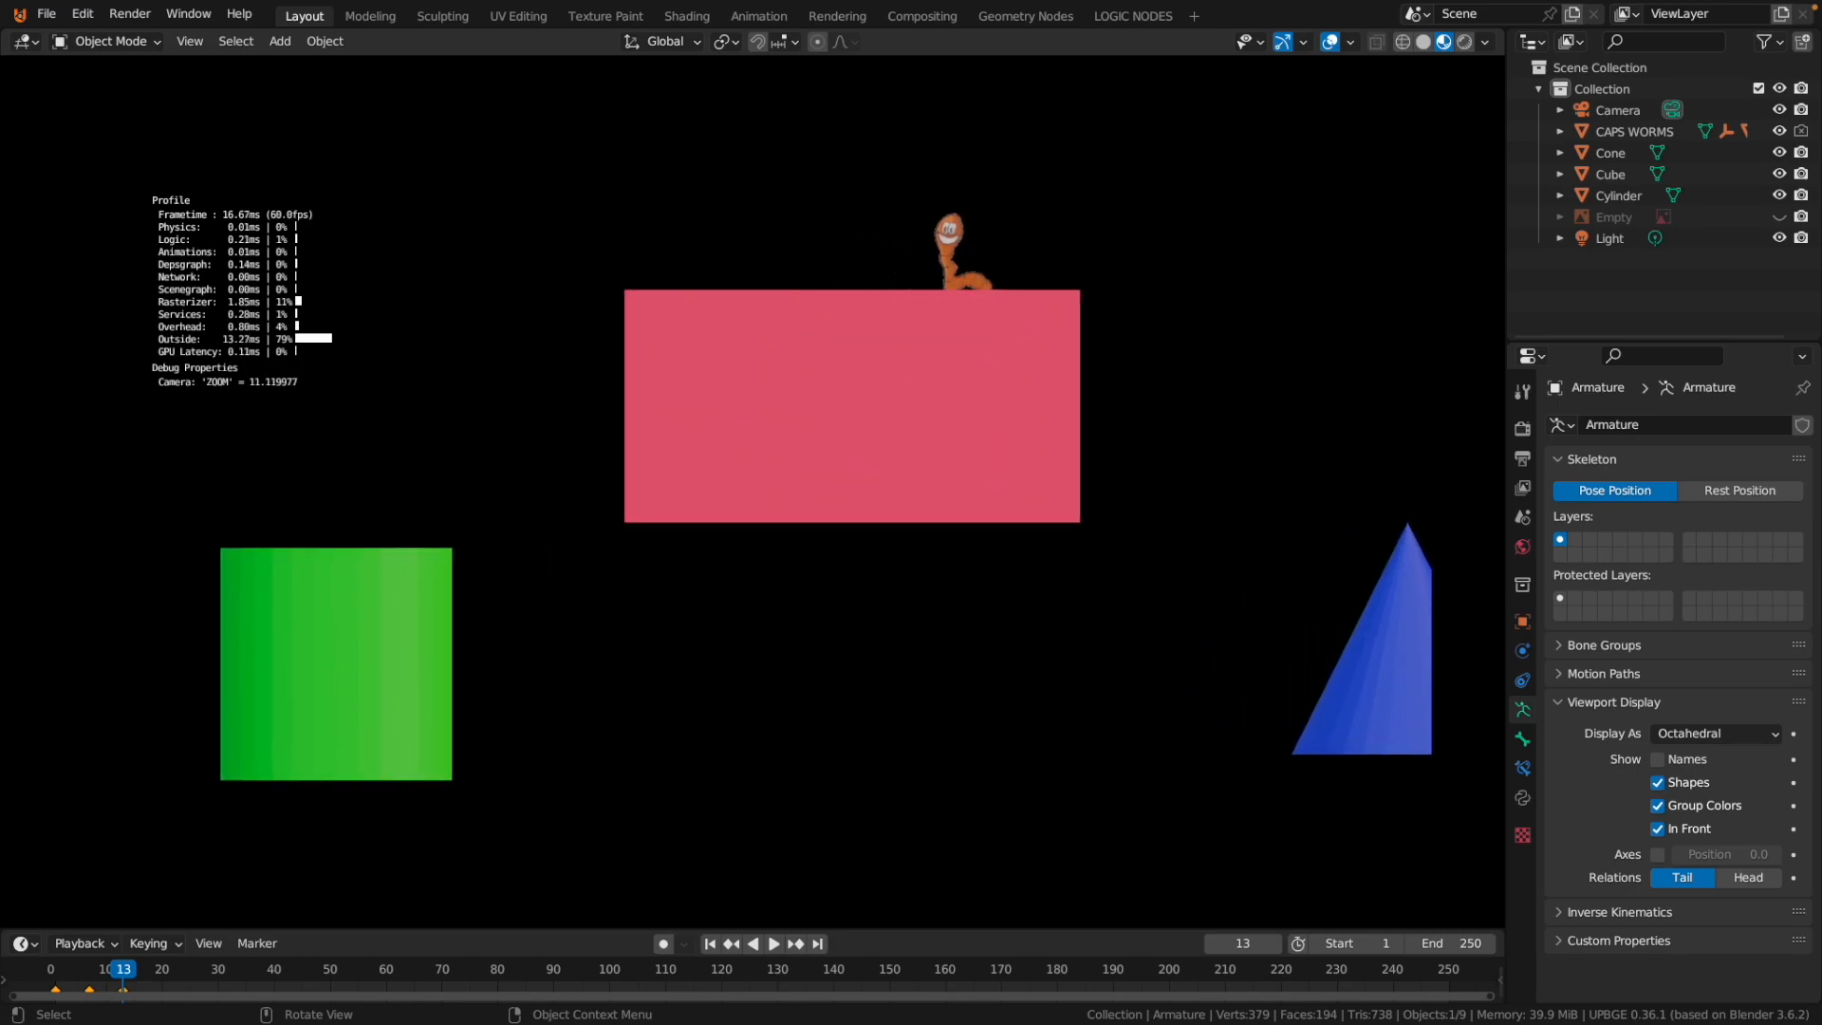
{"action": "key", "text": "Right"}
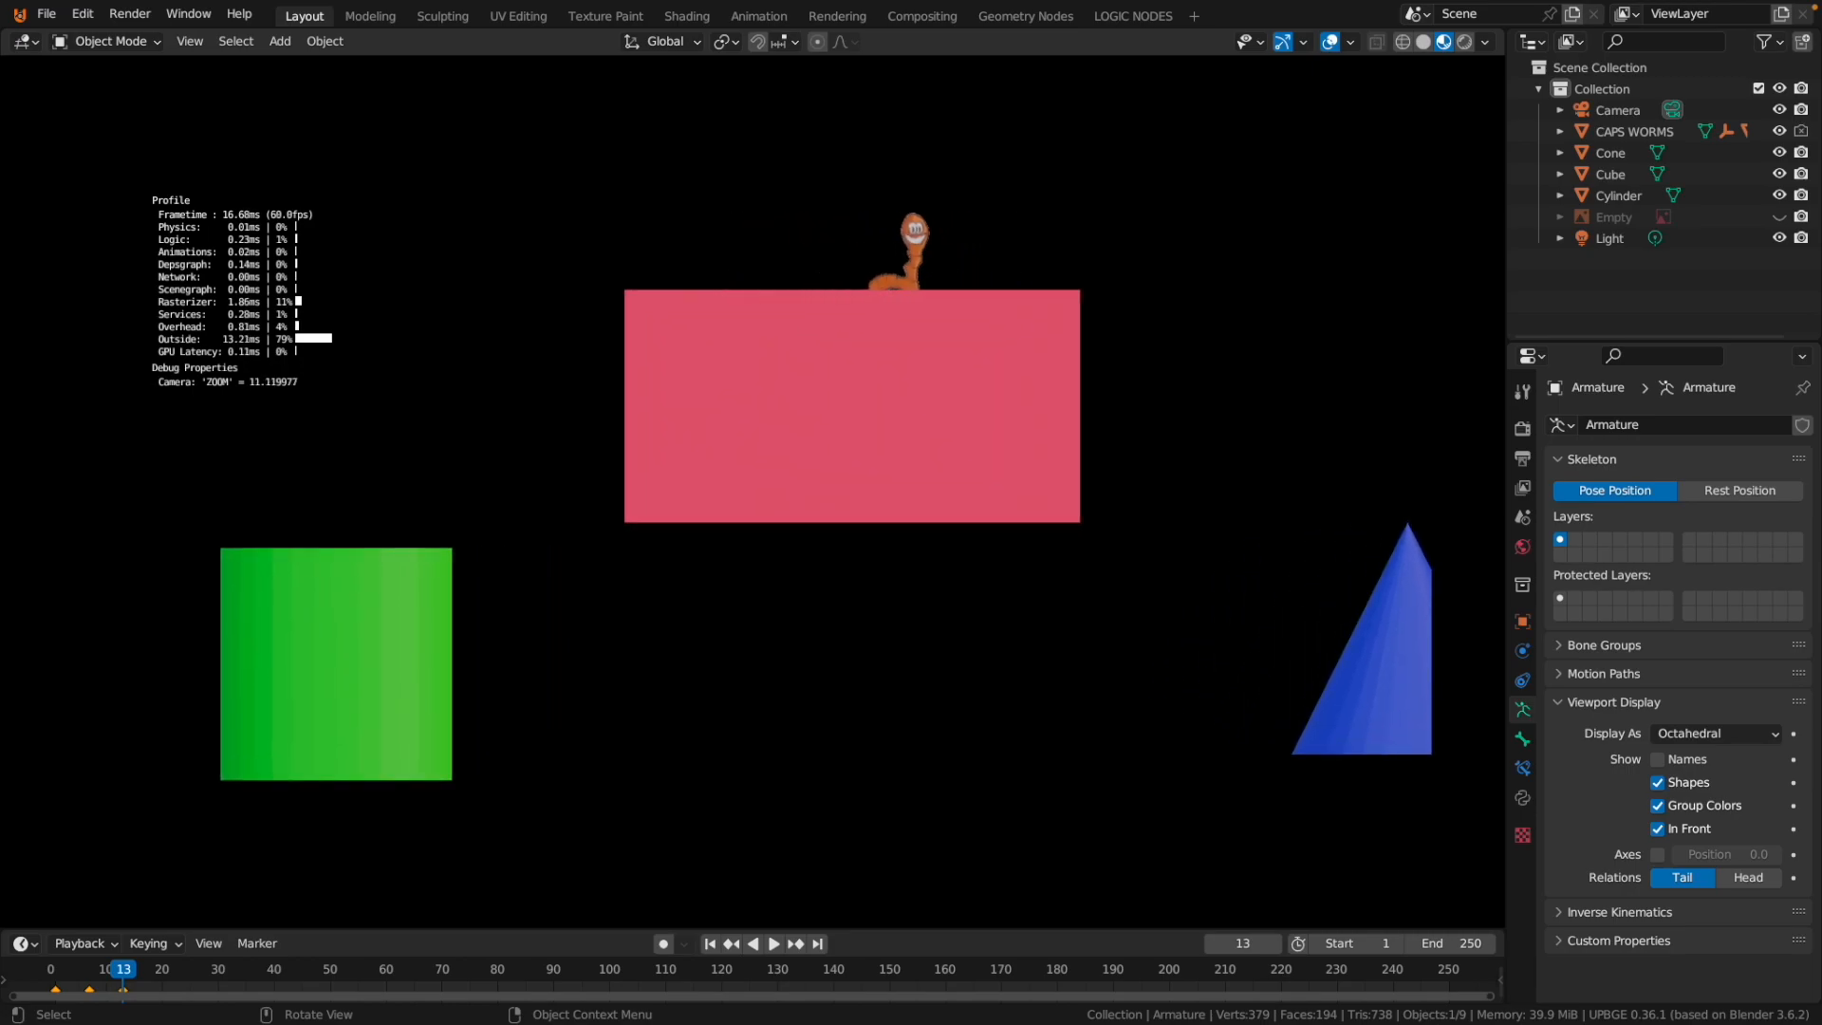
{"action": "key", "text": "Left"}
{"action": "key", "text": "Right"}
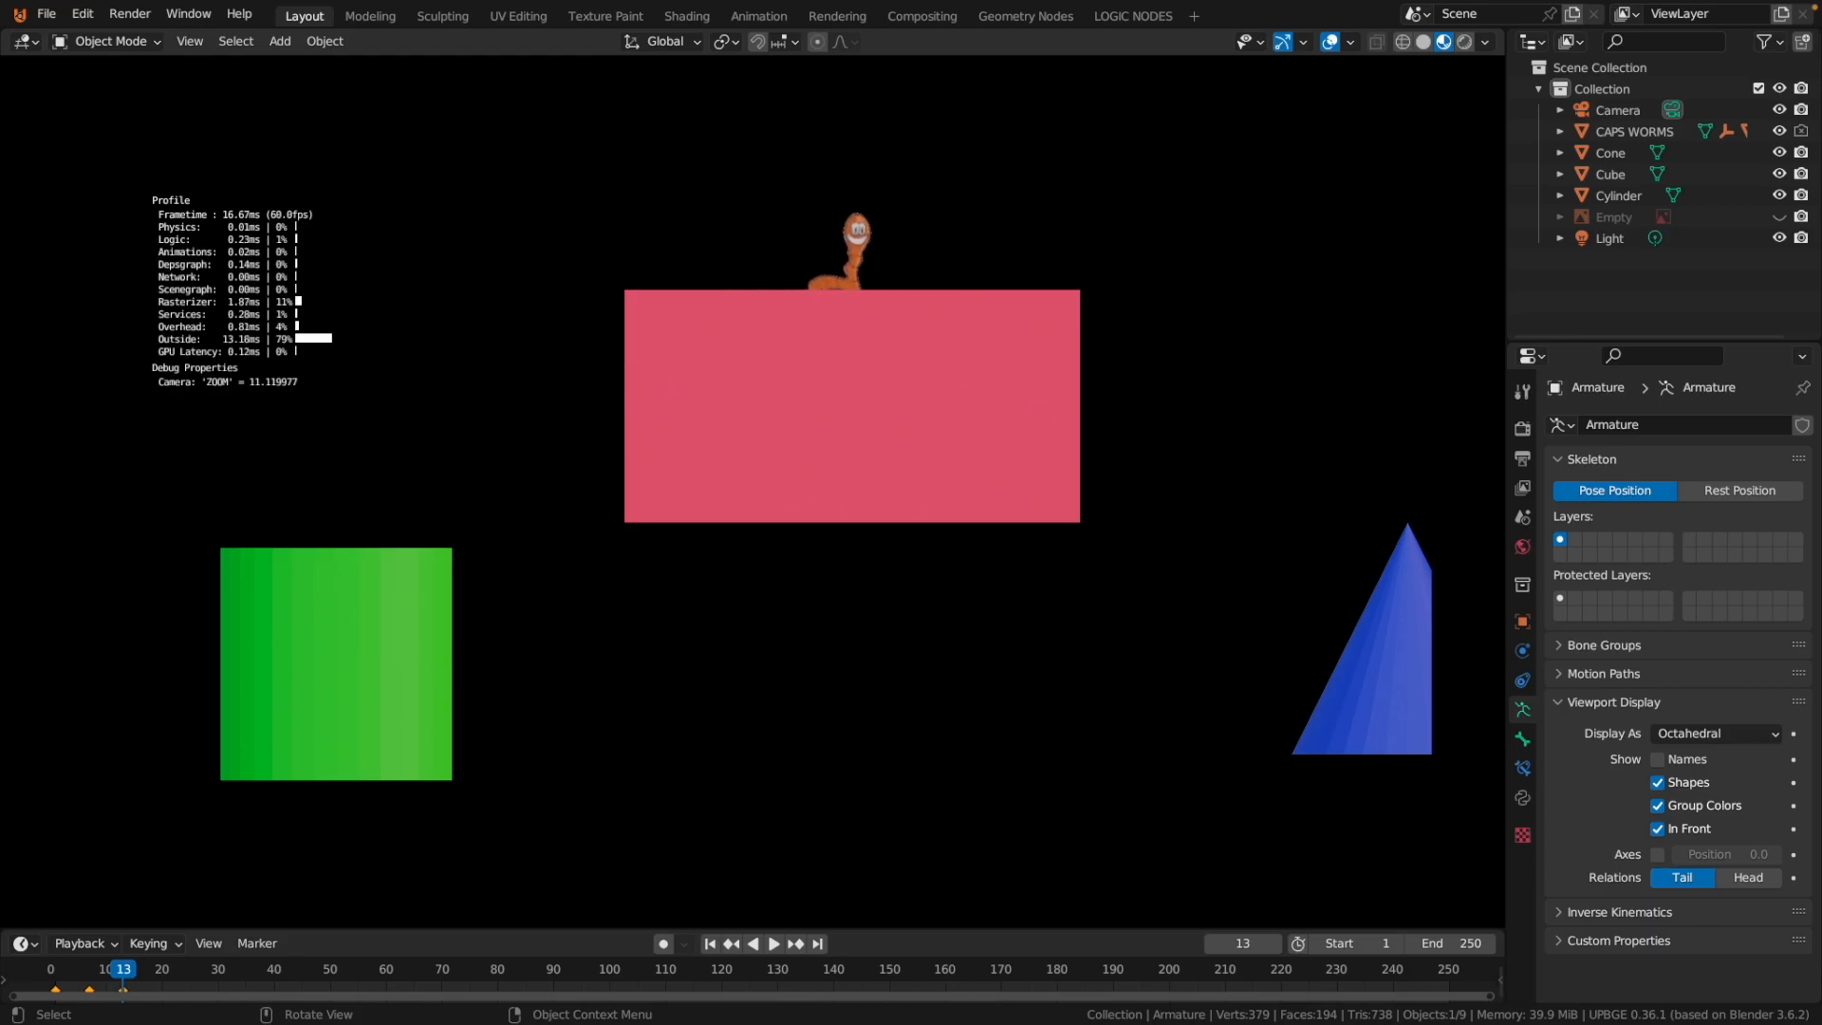
{"action": "key", "text": "Left"}
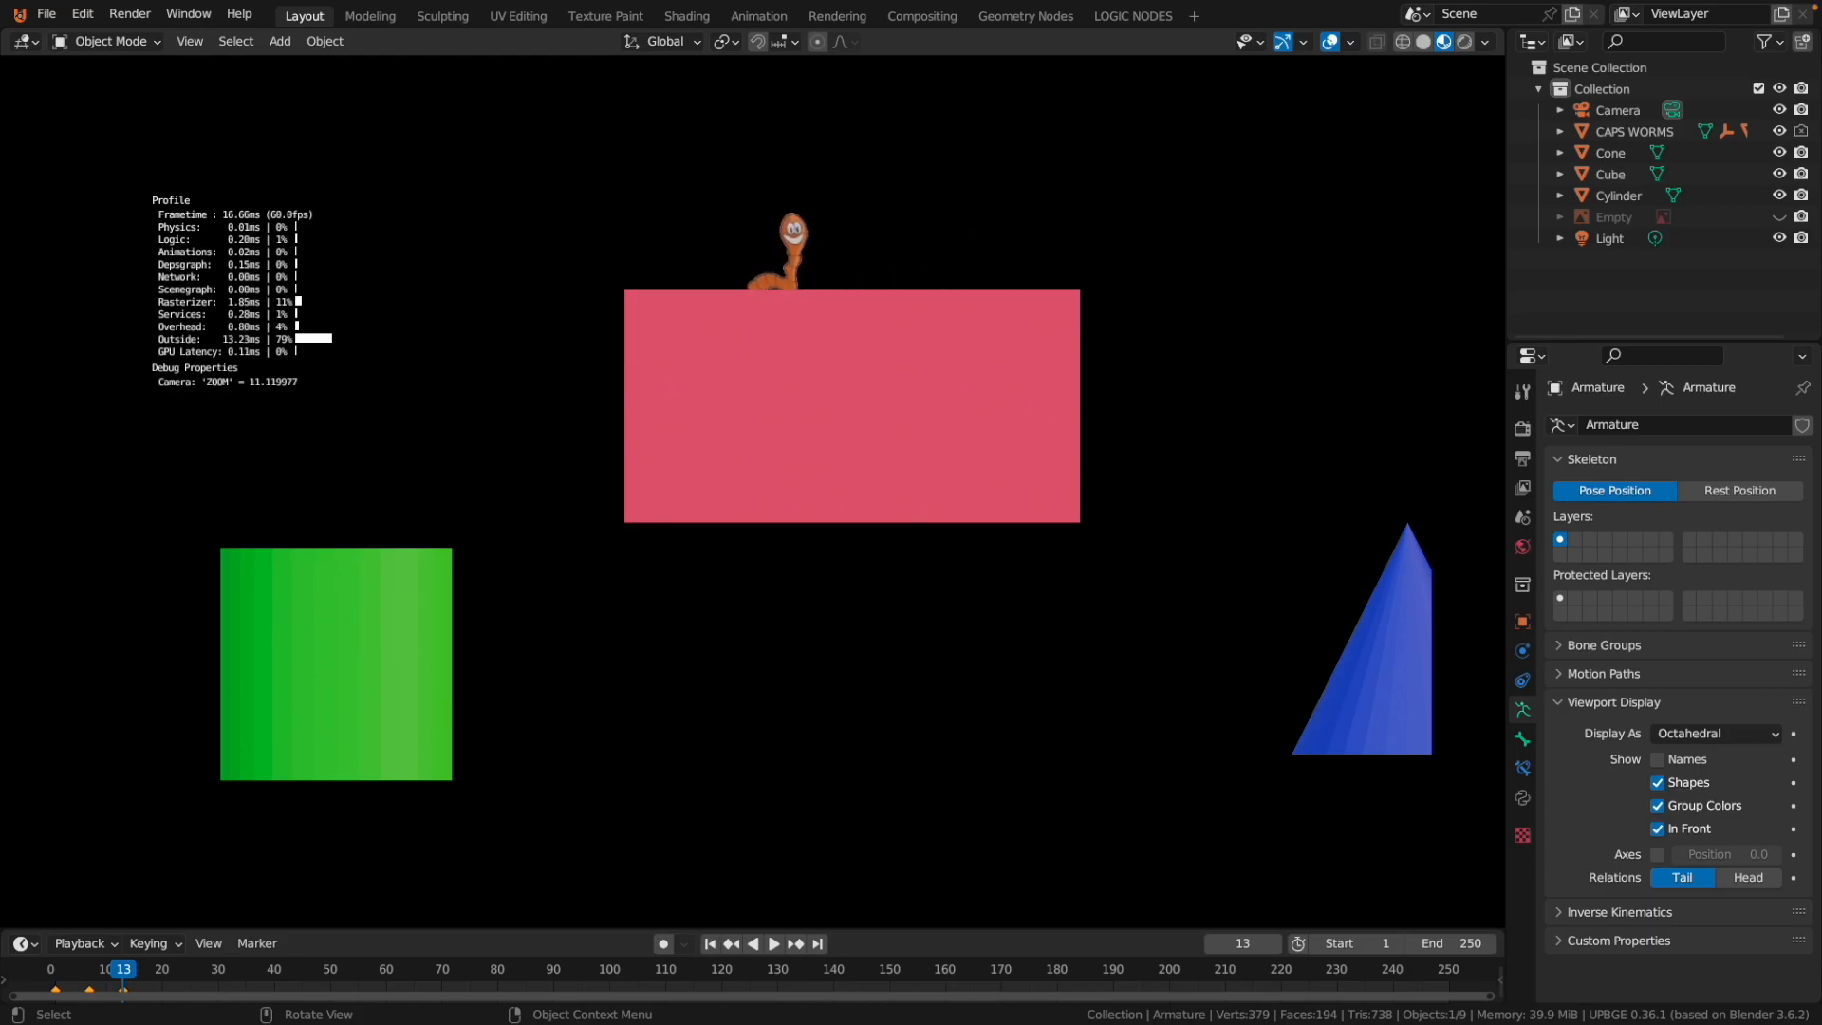
{"action": "key", "text": "Escape"}
Set the Vector X value to 0.02 in the Apply Movement node driven by the Greater Than comparison.
{"action": "left_click", "coordinate": [1108, 19]}
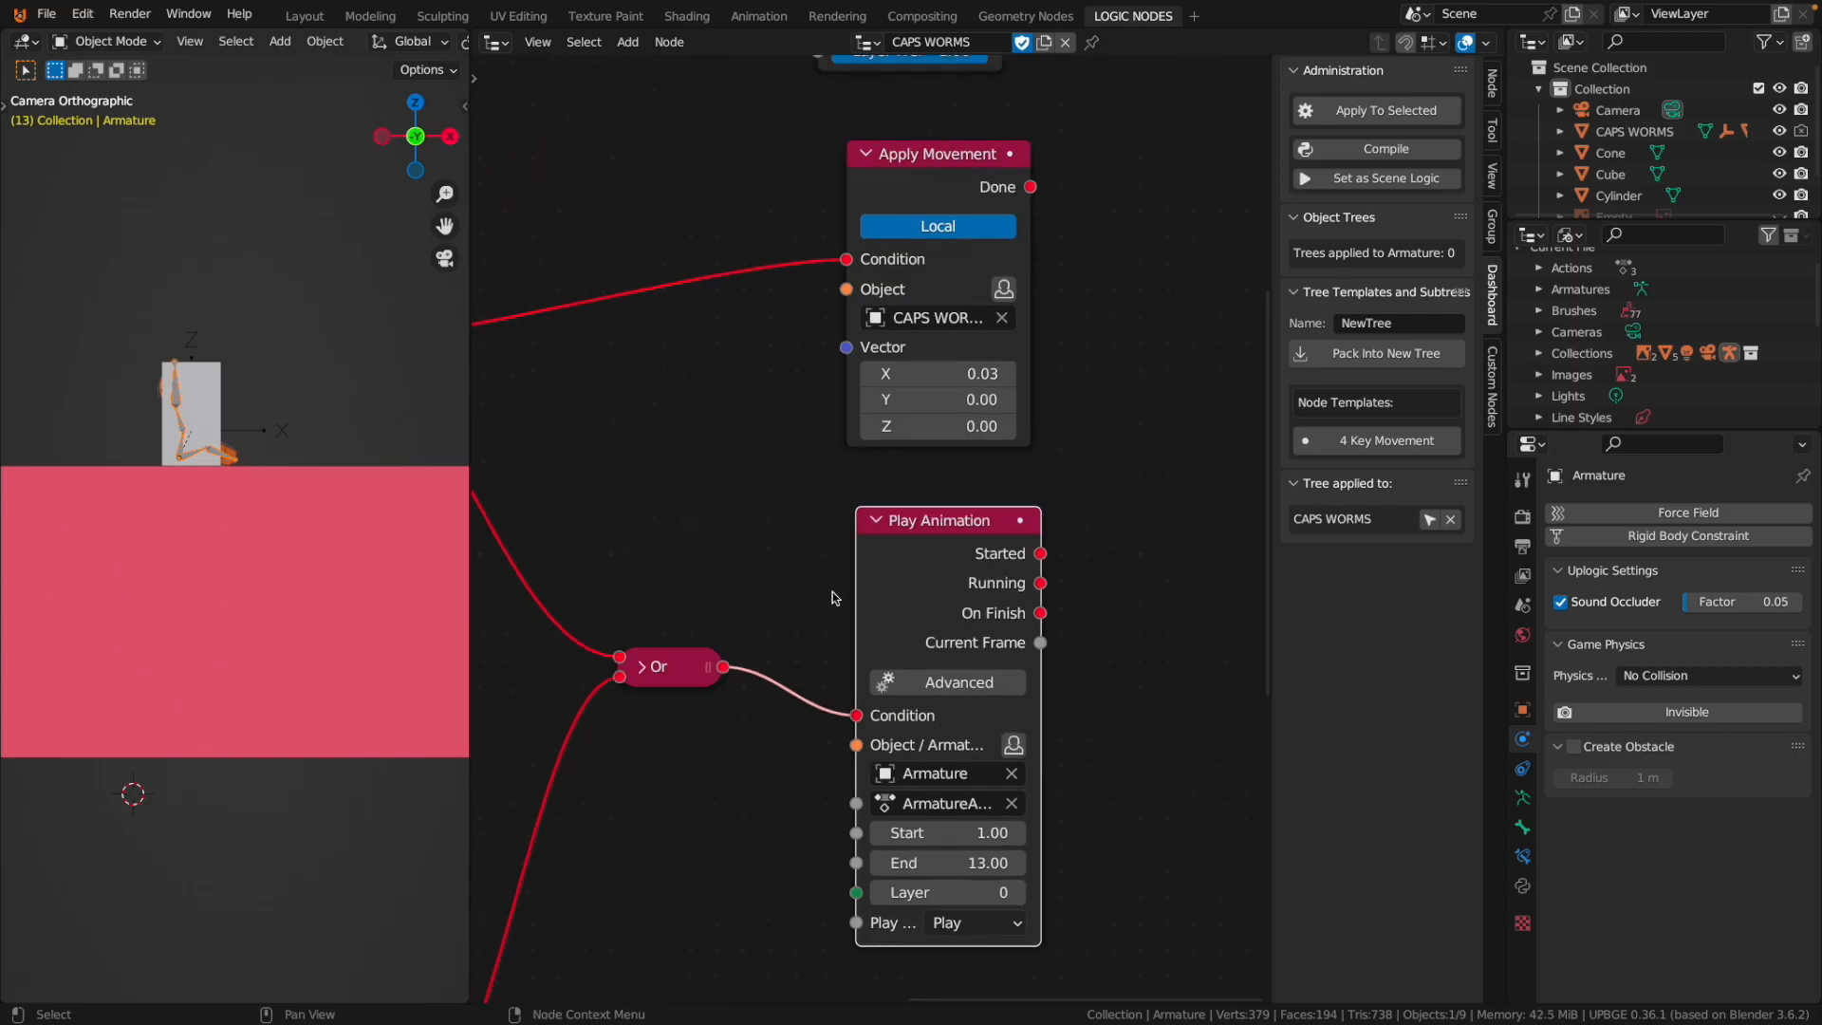
{"action": "scroll", "coordinate": [830, 570], "scroll_direction": "down", "scroll_amount": 5}
{"action": "scroll", "coordinate": [944, 589], "scroll_direction": "up", "scroll_amount": 3}
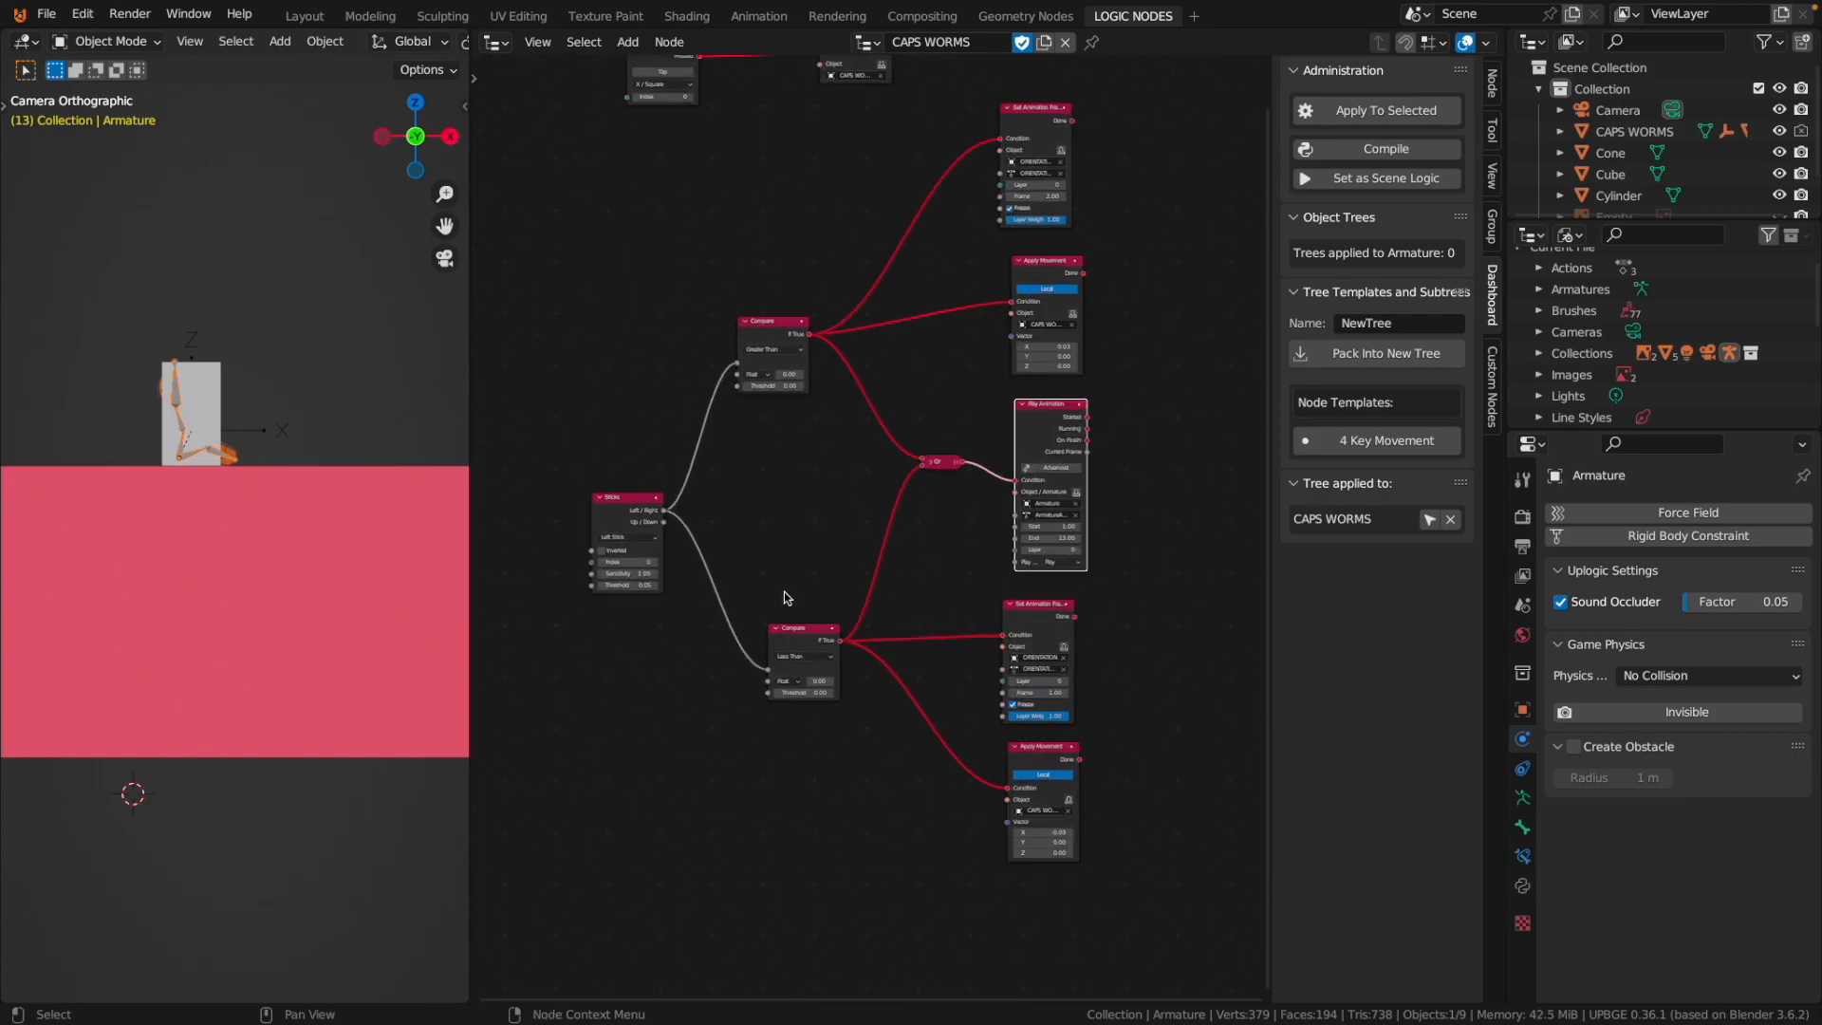
{"action": "scroll", "coordinate": [1007, 334], "scroll_direction": "up", "scroll_amount": 3}
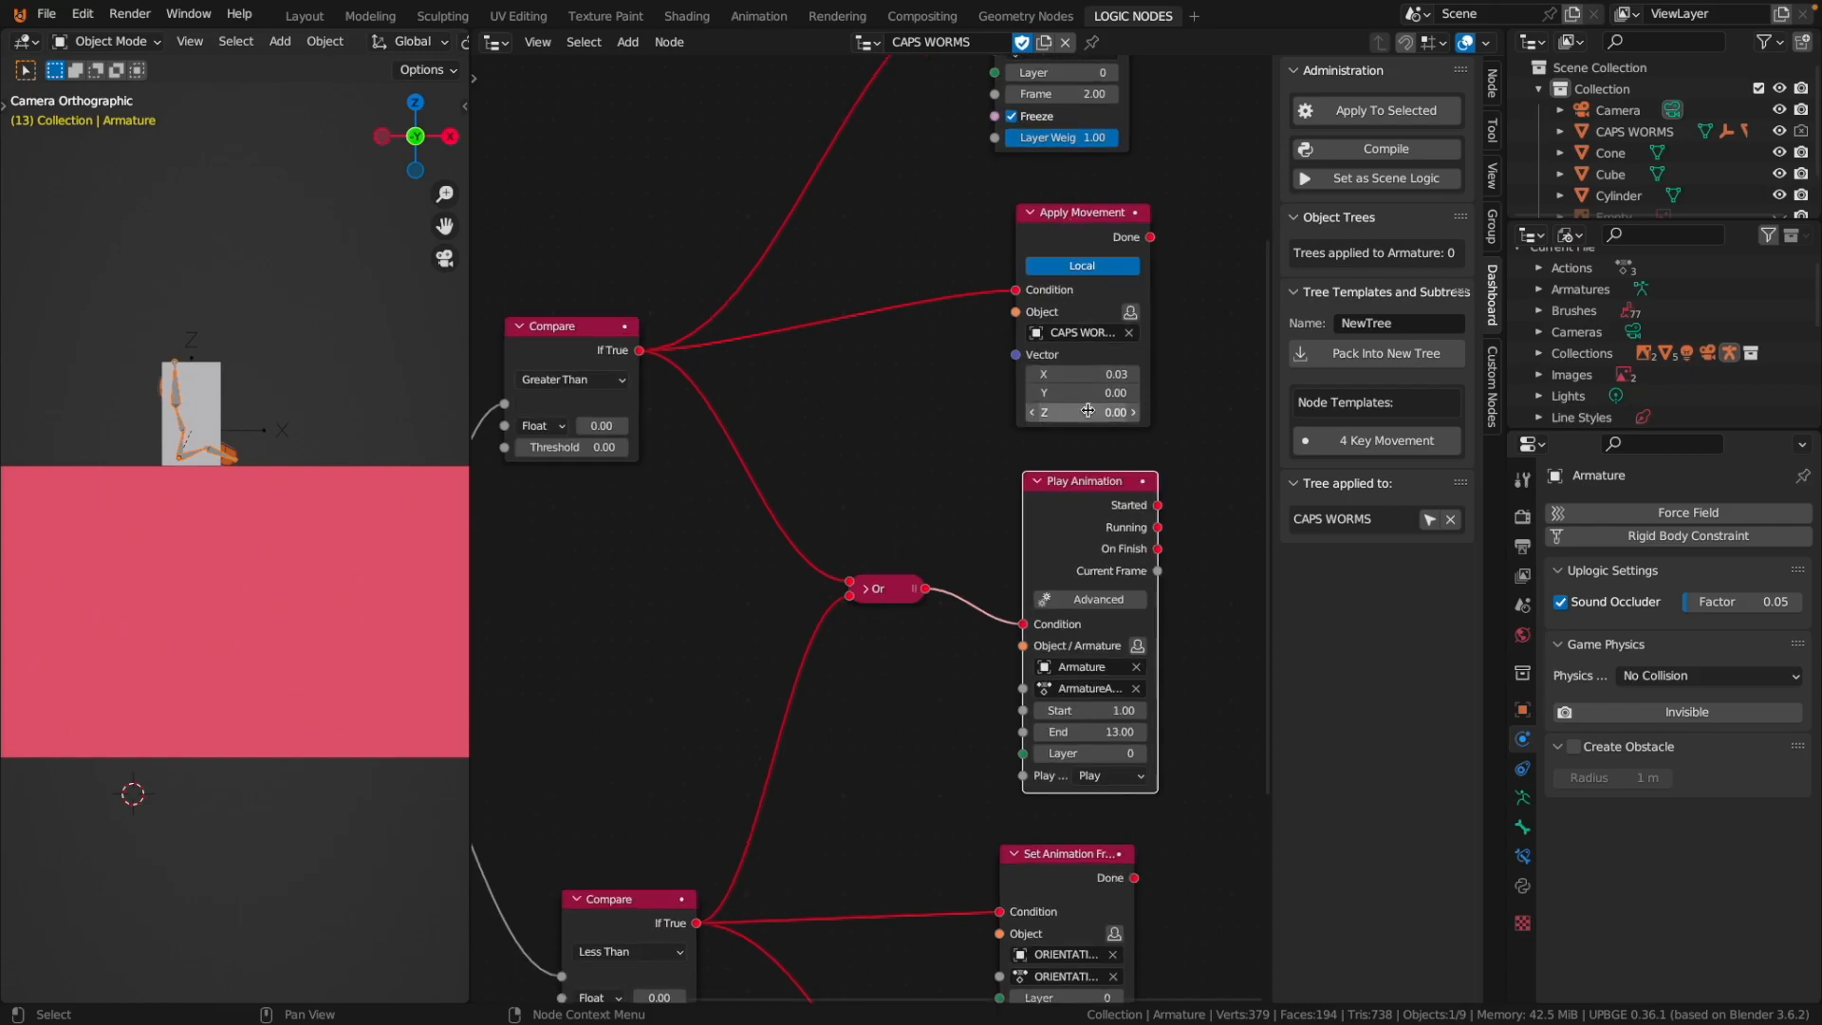
{"action": "scroll", "coordinate": [1094, 395], "scroll_direction": "up", "scroll_amount": 3}
{"action": "left_click", "coordinate": [1109, 355]}
{"action": "left_click", "coordinate": [1109, 353]}
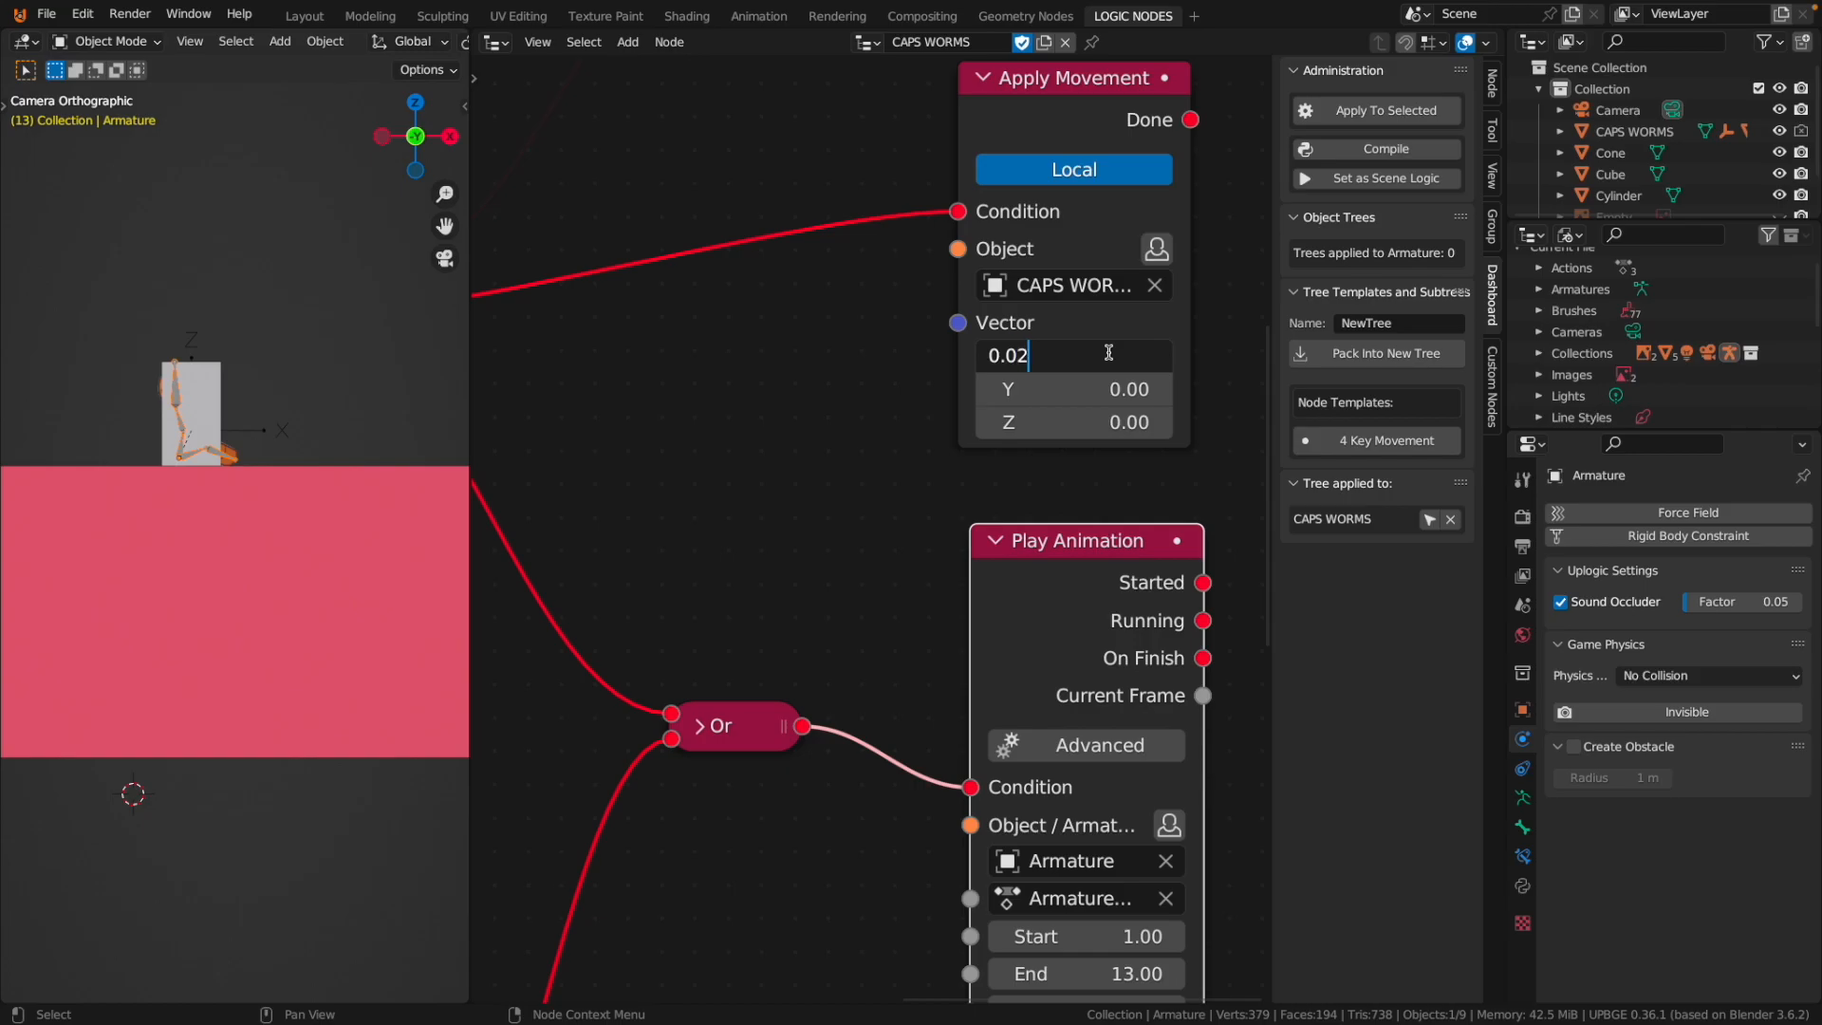
{"action": "left_click", "coordinate": [878, 422]}
Set the Vector X value to -0.02 in the Apply Movement node driven by the Less Than comparison.
{"action": "scroll", "coordinate": [931, 617], "scroll_direction": "down", "scroll_amount": 9}
{"action": "scroll", "coordinate": [1087, 816], "scroll_direction": "up", "scroll_amount": 1}
{"action": "middle_click_drag", "start_coordinate": [902, 776], "coordinate": [931, 348], "text": "shift"}
{"action": "scroll", "coordinate": [1092, 842], "scroll_direction": "up", "scroll_amount": 13}
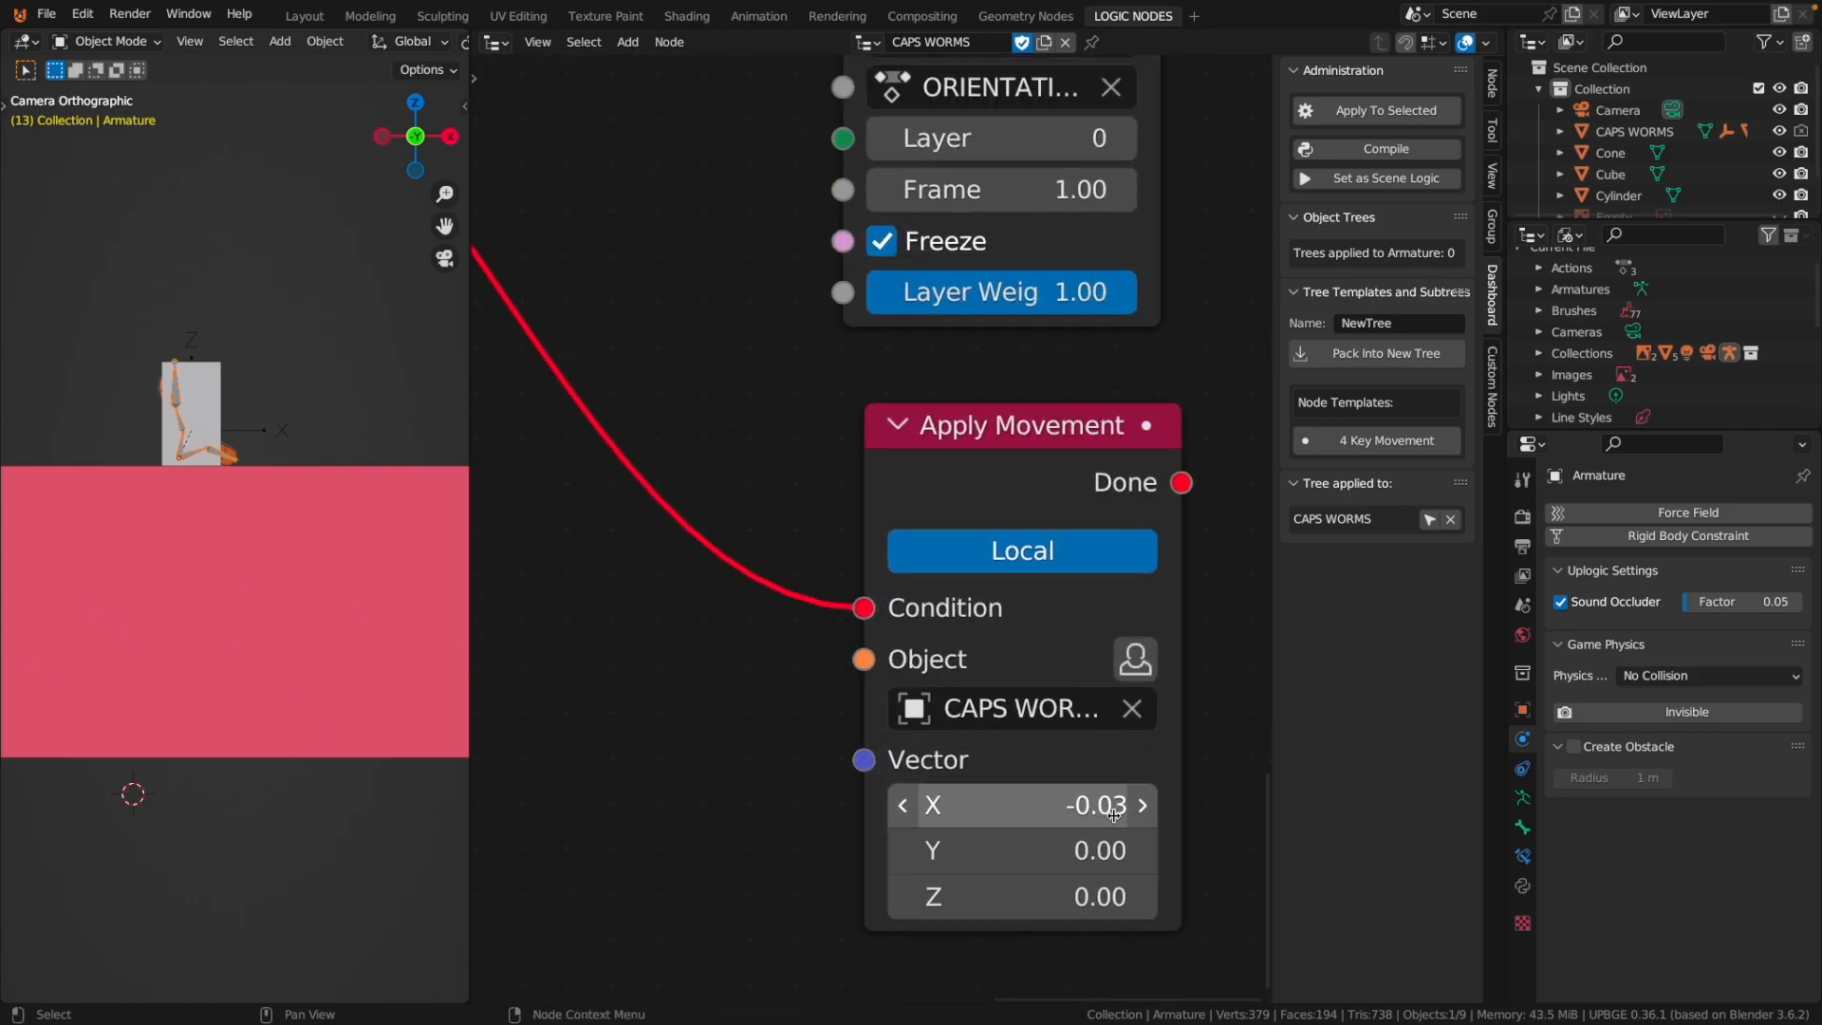
{"action": "left_click", "coordinate": [1117, 796]}
{"action": "left_click", "coordinate": [1016, 800]}
{"action": "key", "text": "Return"}
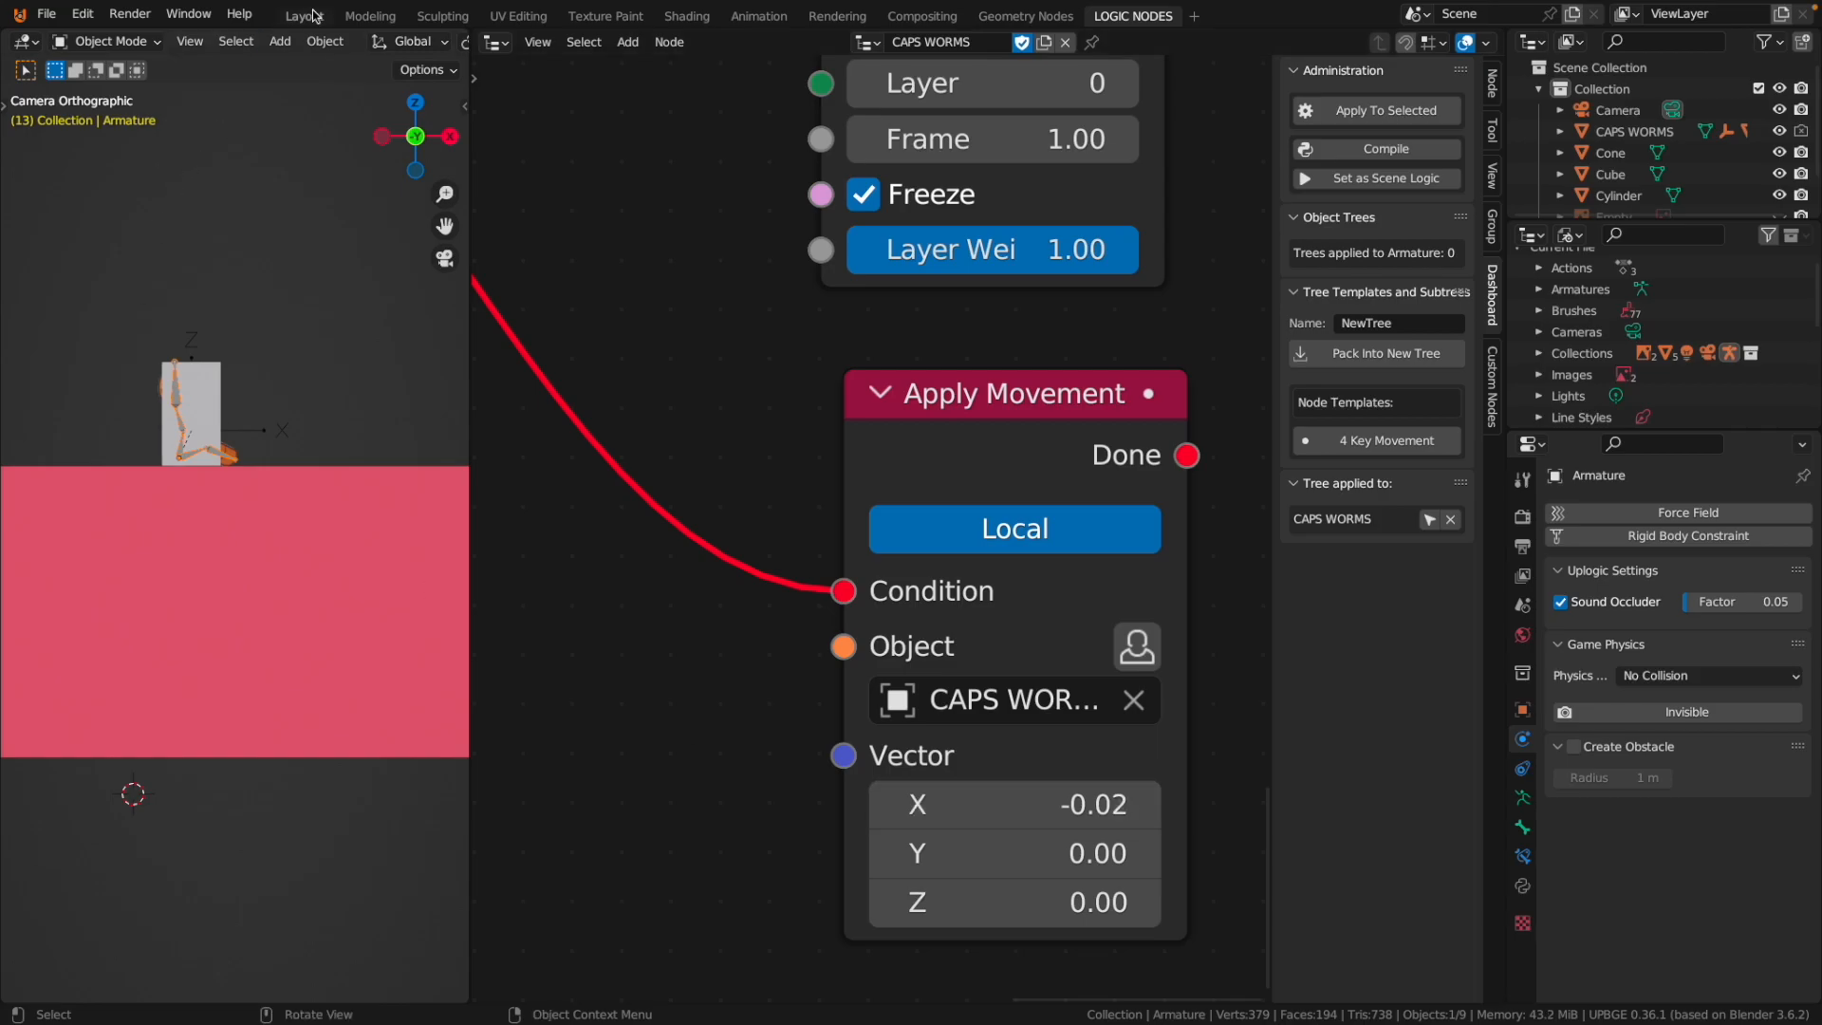
Run the game from the Layout workspace and test the worm's slower movement in both directions and its jump.
{"action": "left_click", "coordinate": [305, 16]}
{"action": "key", "text": "p"}
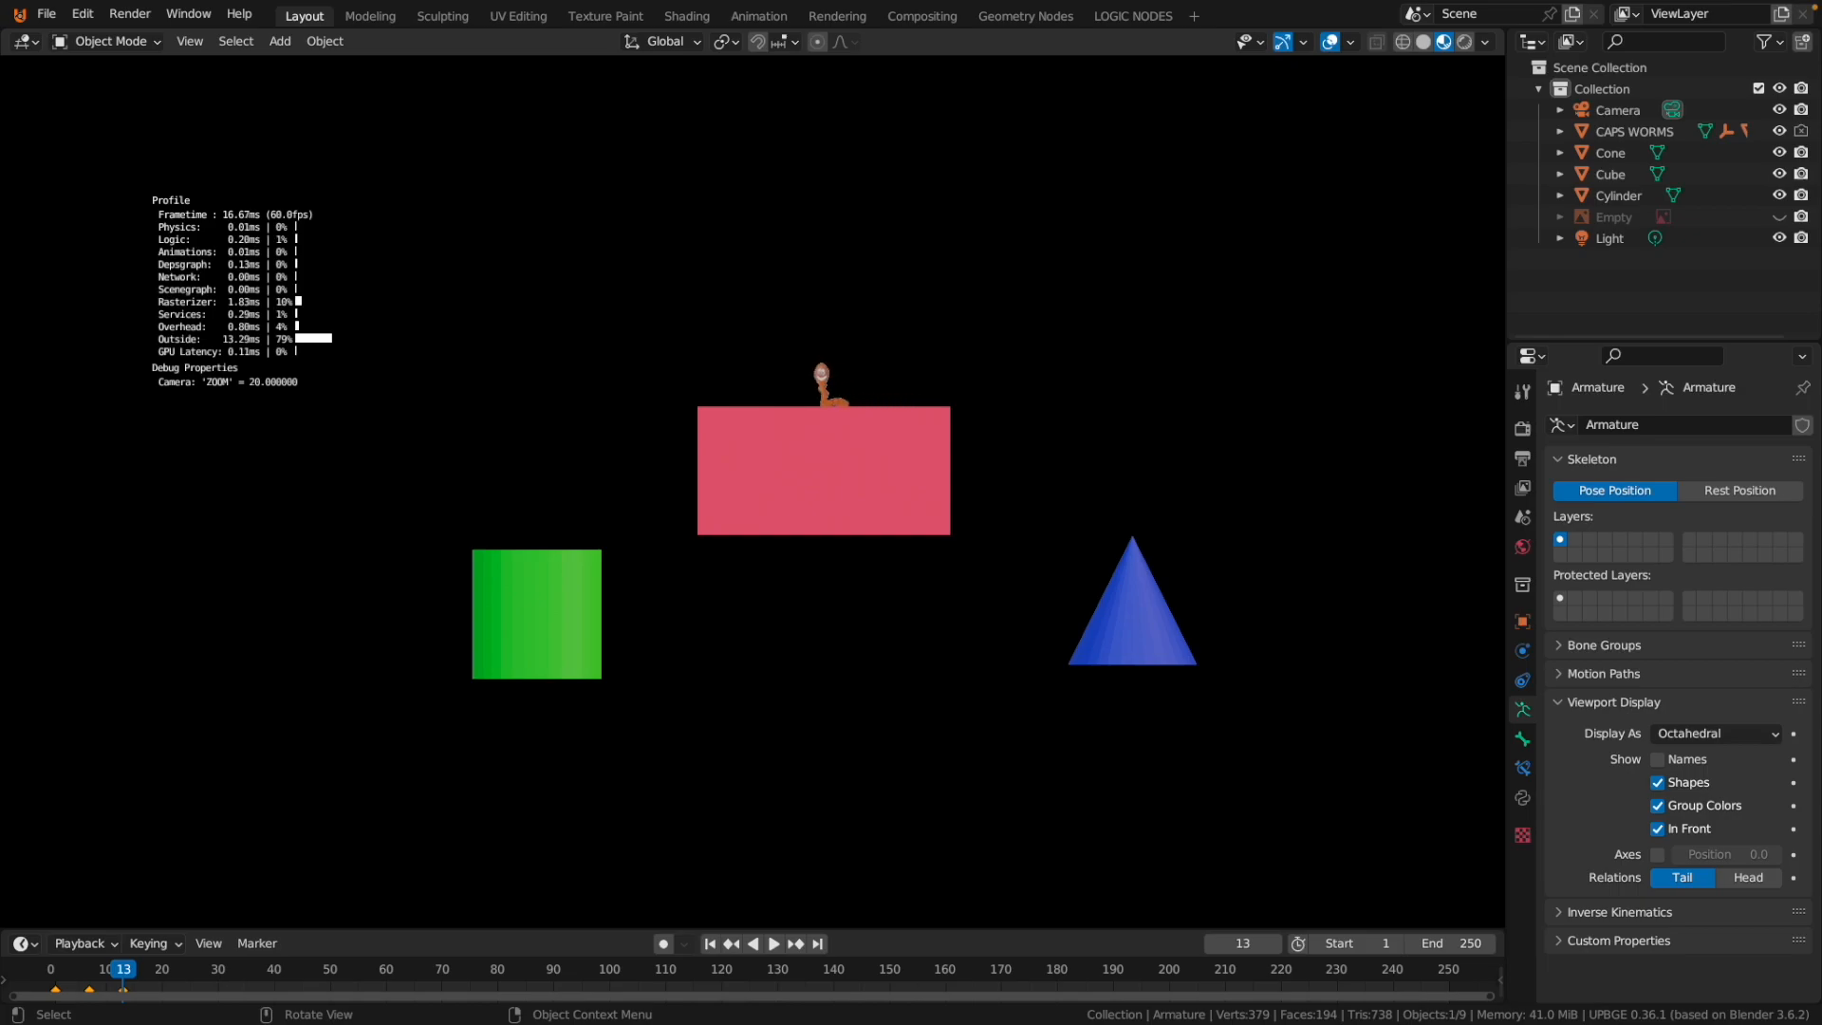
{"action": "key", "text": "Escape"}
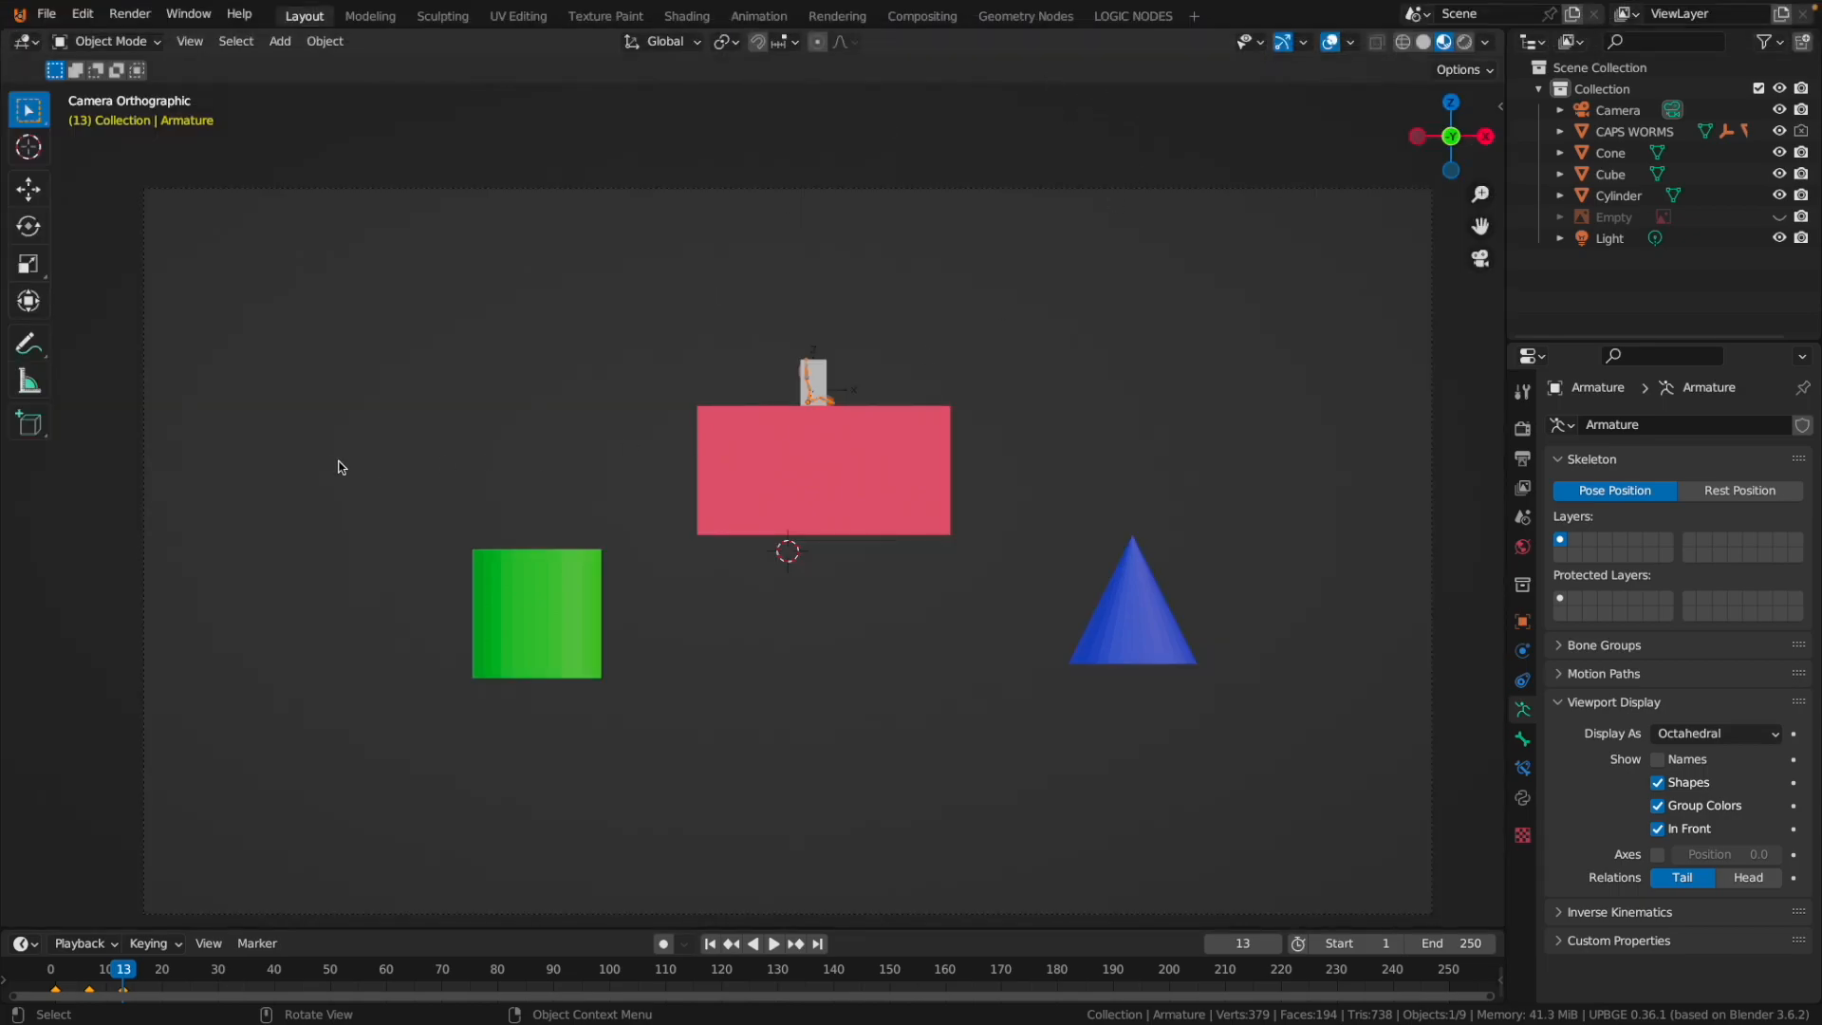
{"action": "key", "text": "p"}
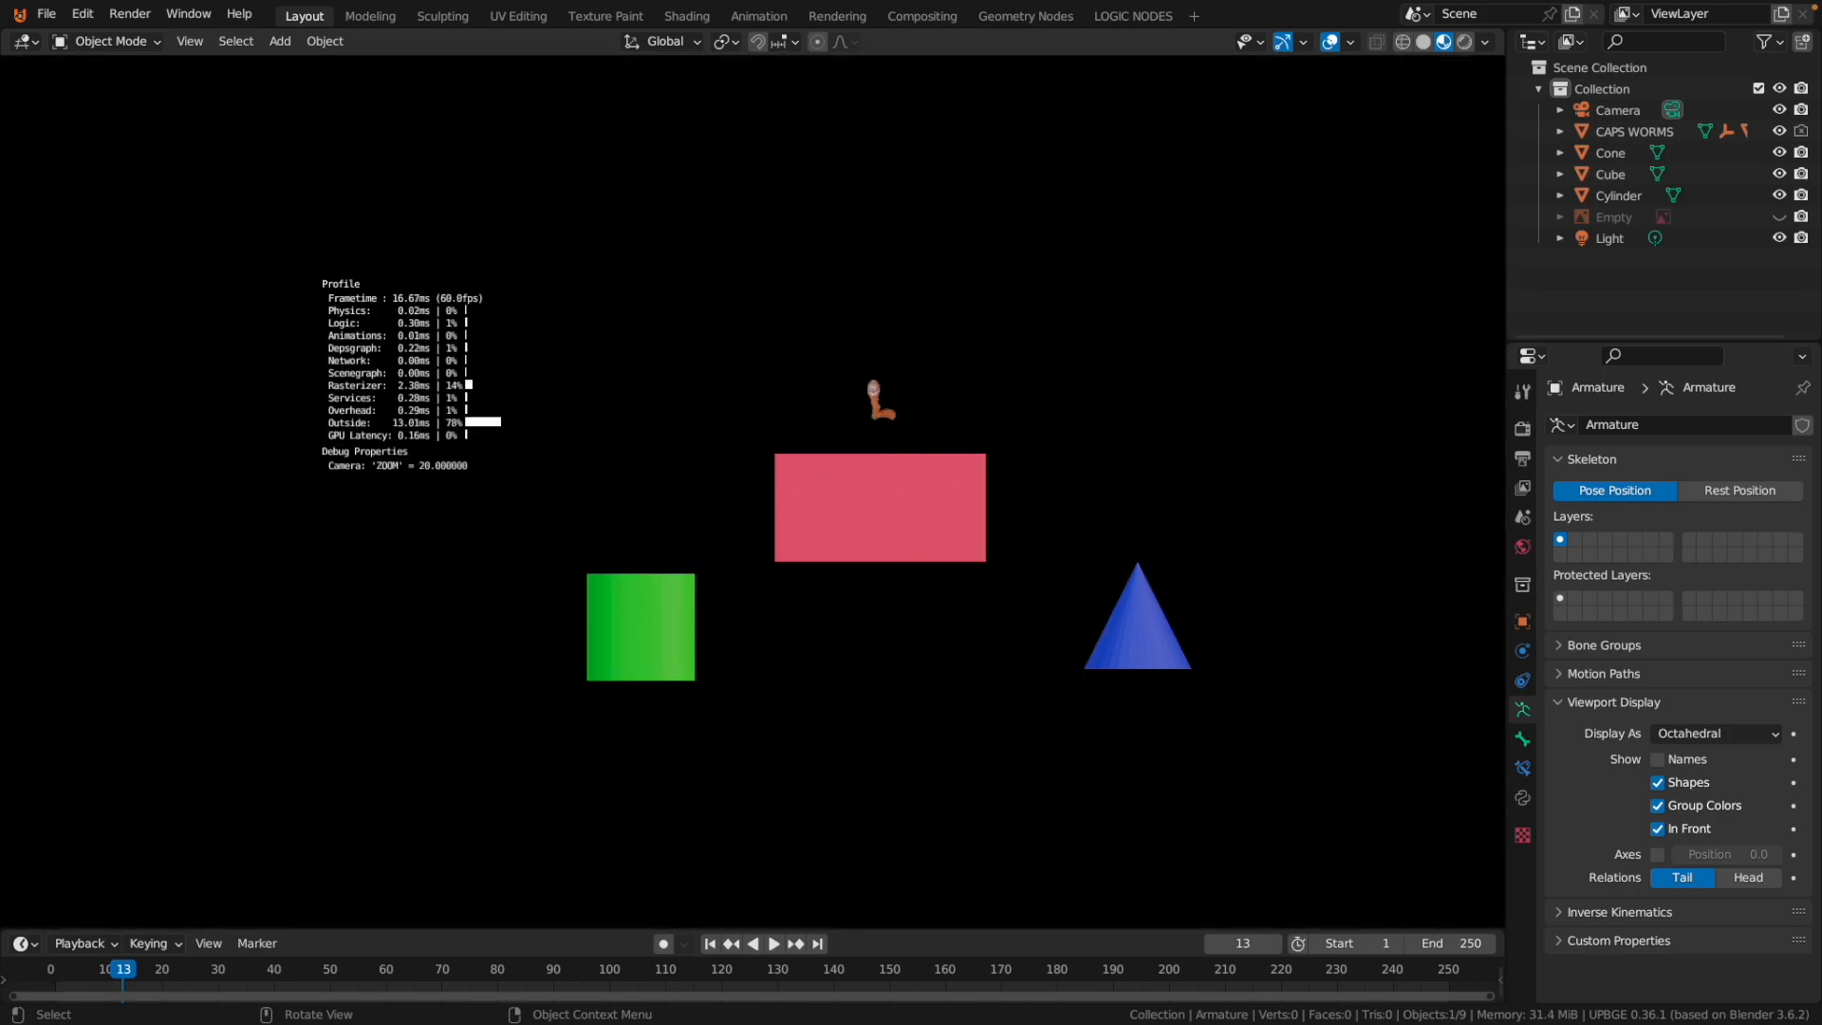
{"action": "key", "text": "Right"}
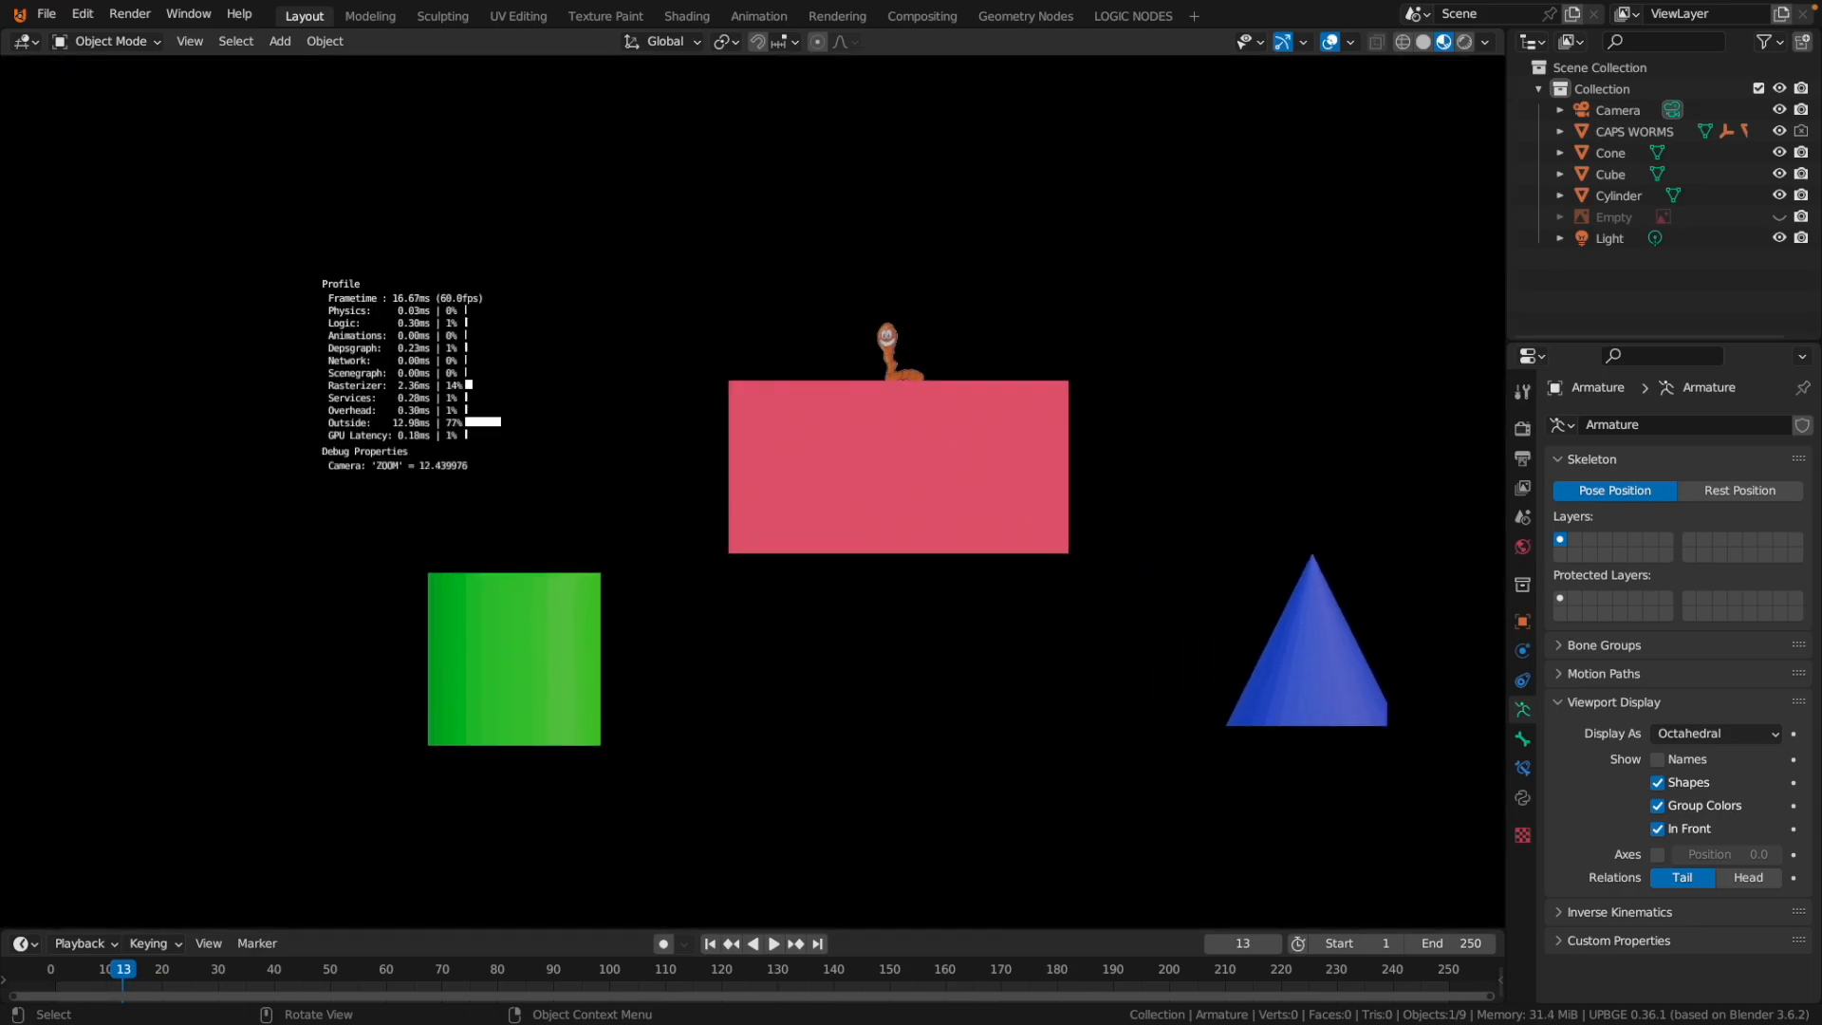
{"action": "key", "text": "Left"}
{"action": "key", "text": "space"}
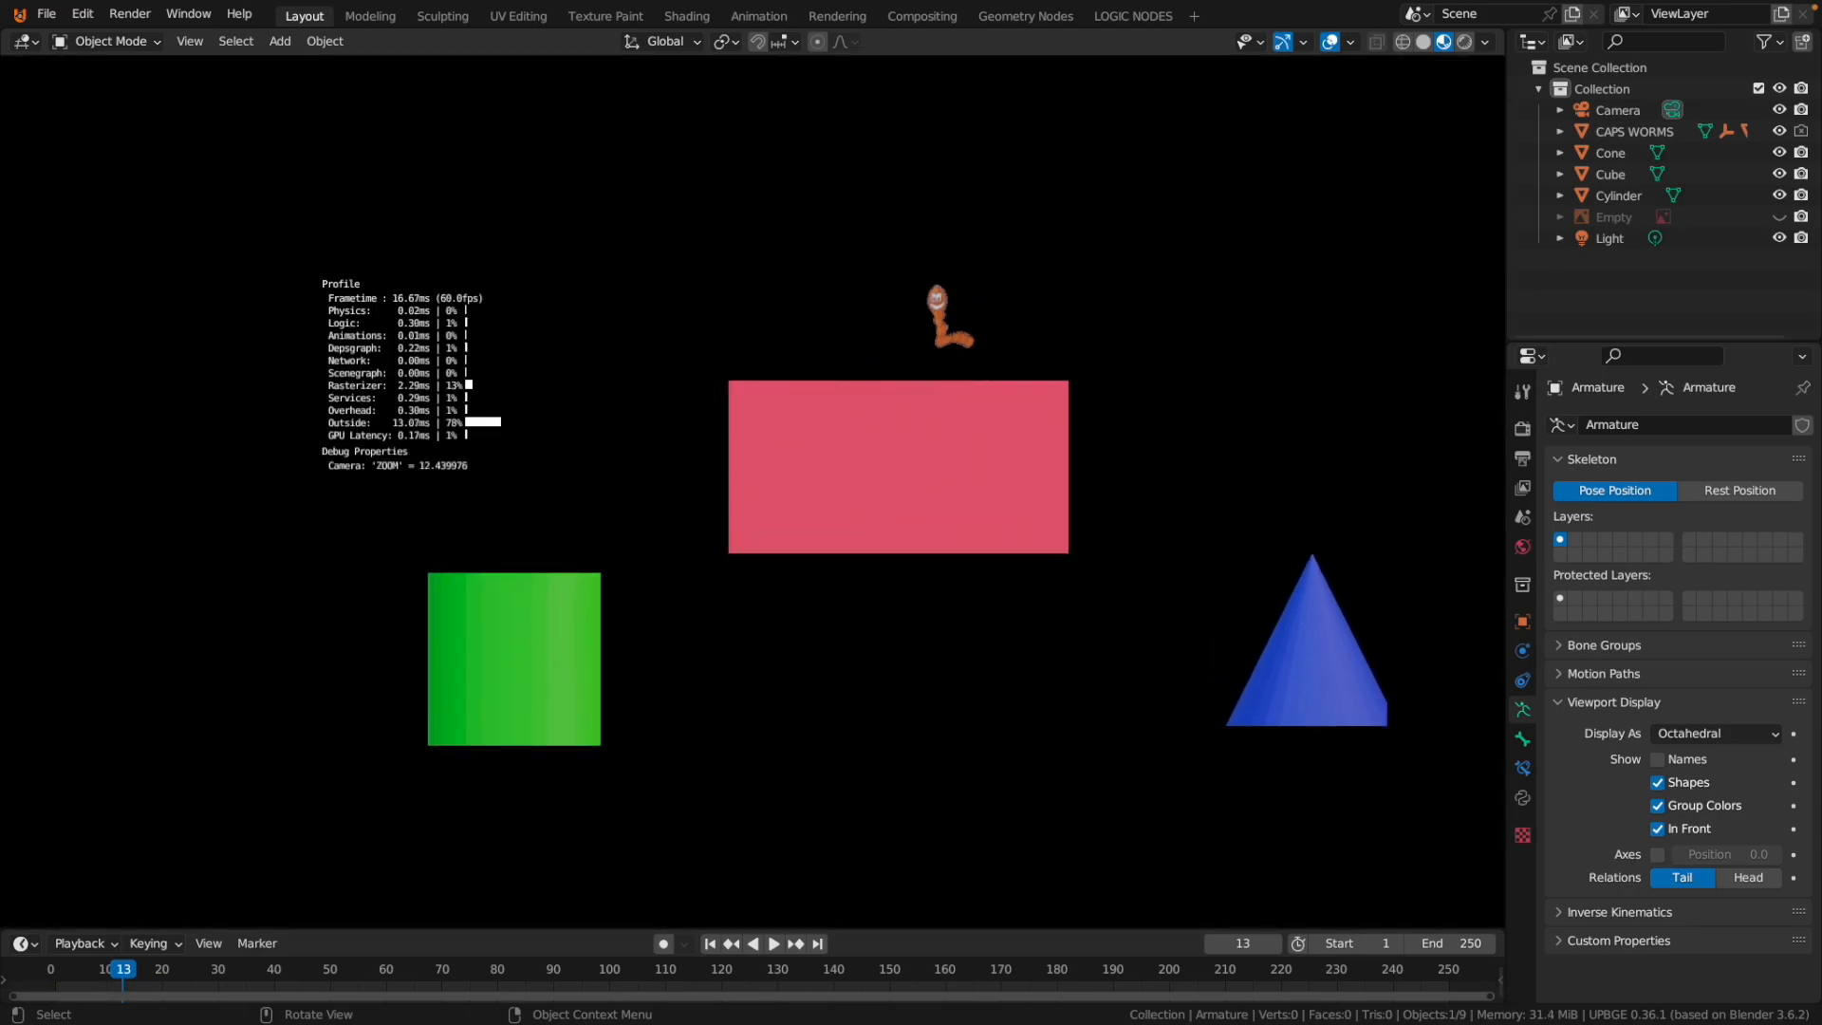
{"action": "key", "text": "space"}
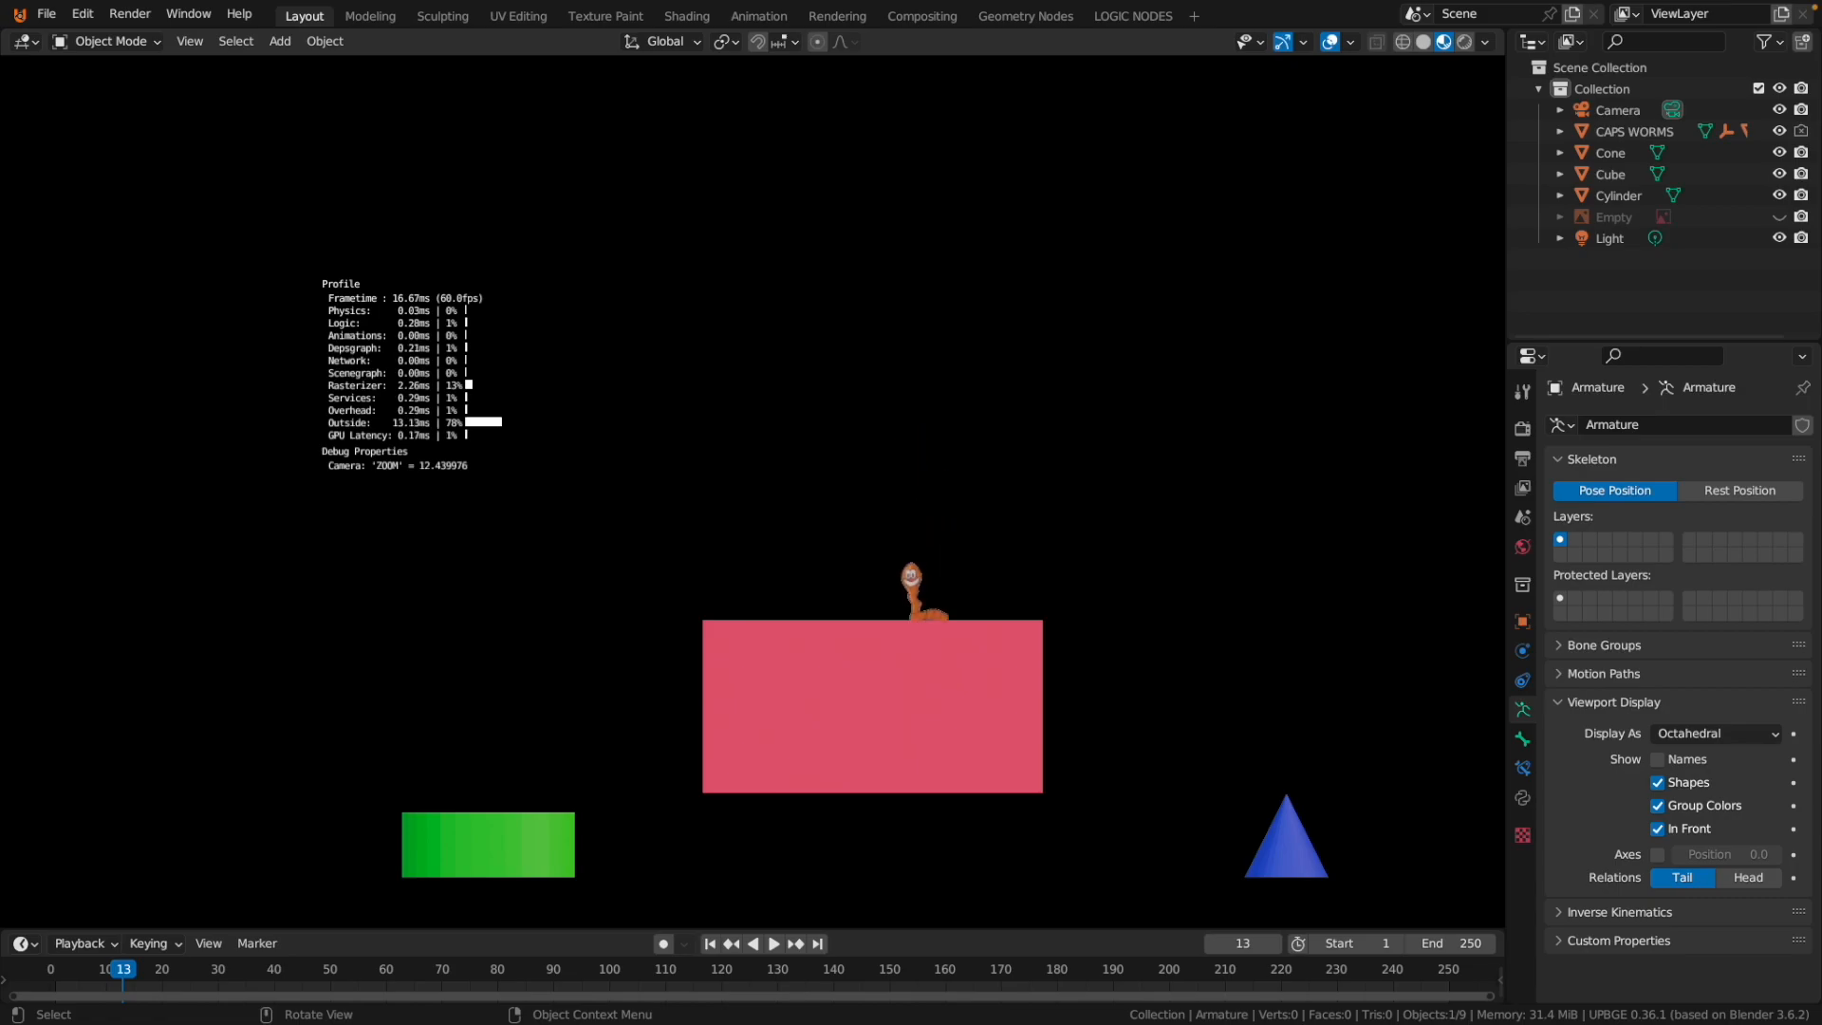
{"action": "key", "text": "Escape"}
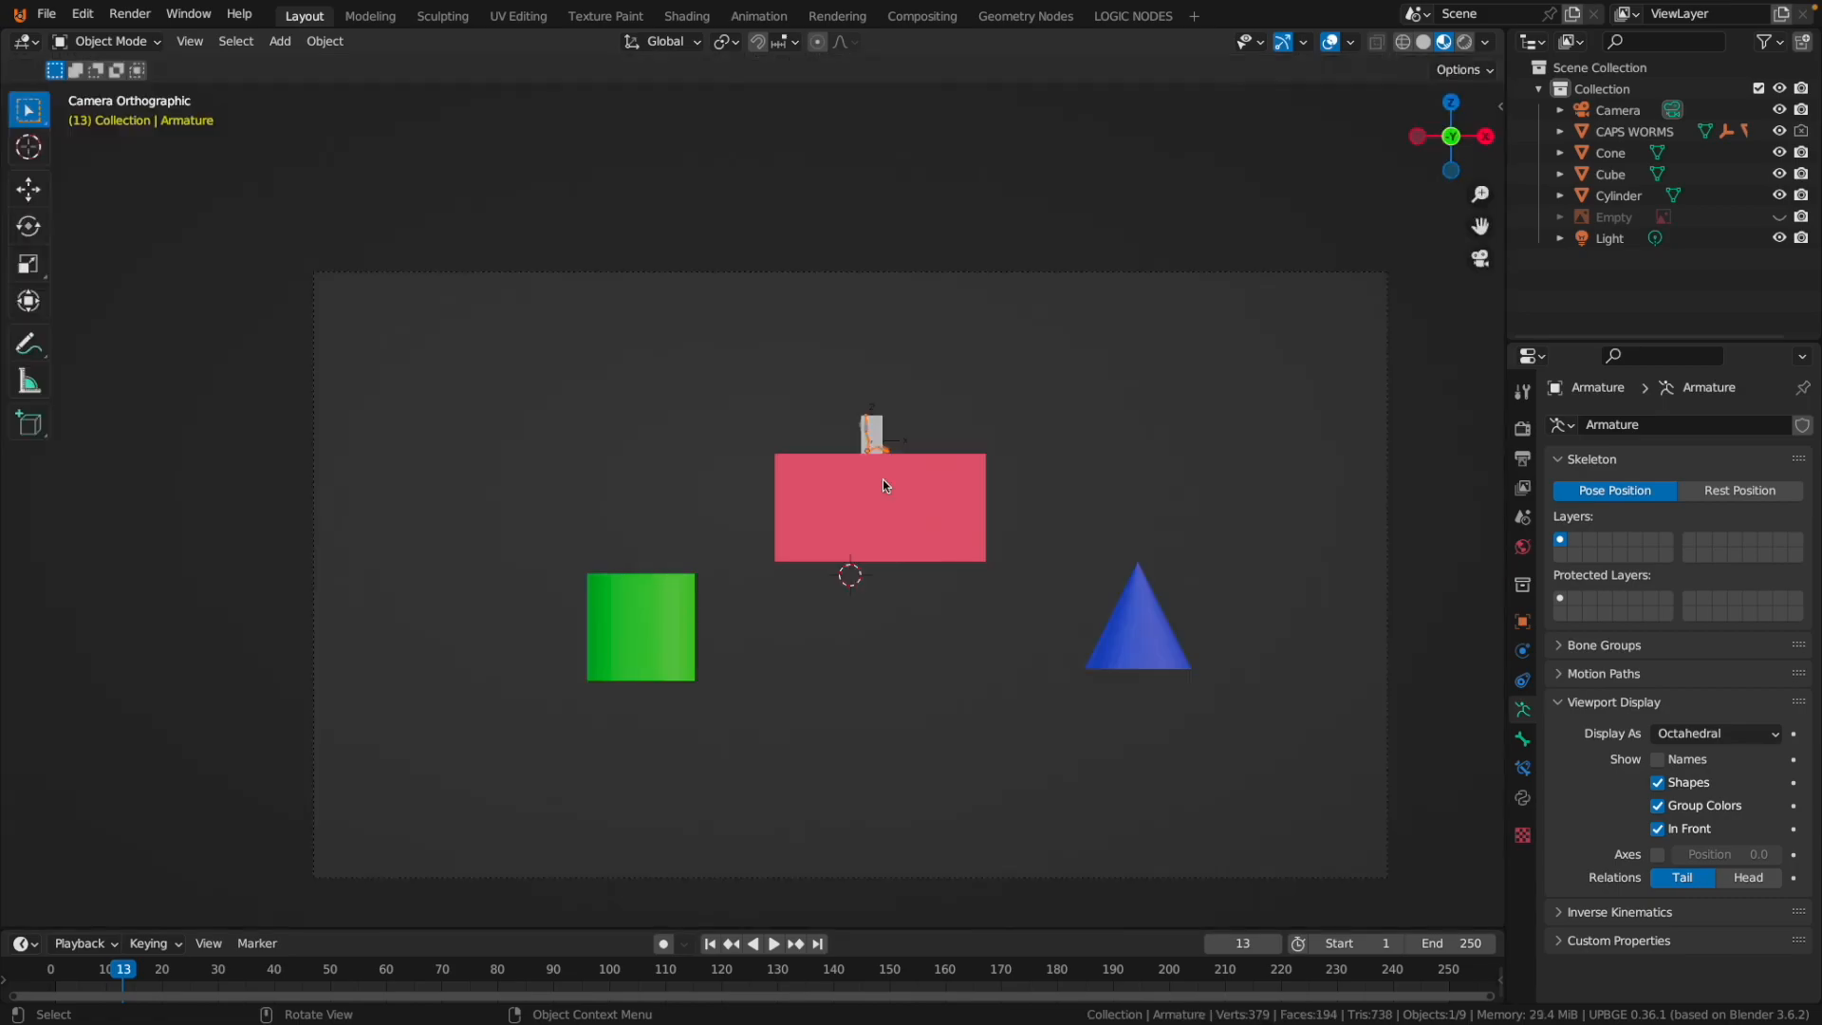
Switch the armature from Pose Mode to Object Mode in the Animation workspace.
{"action": "left_click", "coordinate": [759, 16]}
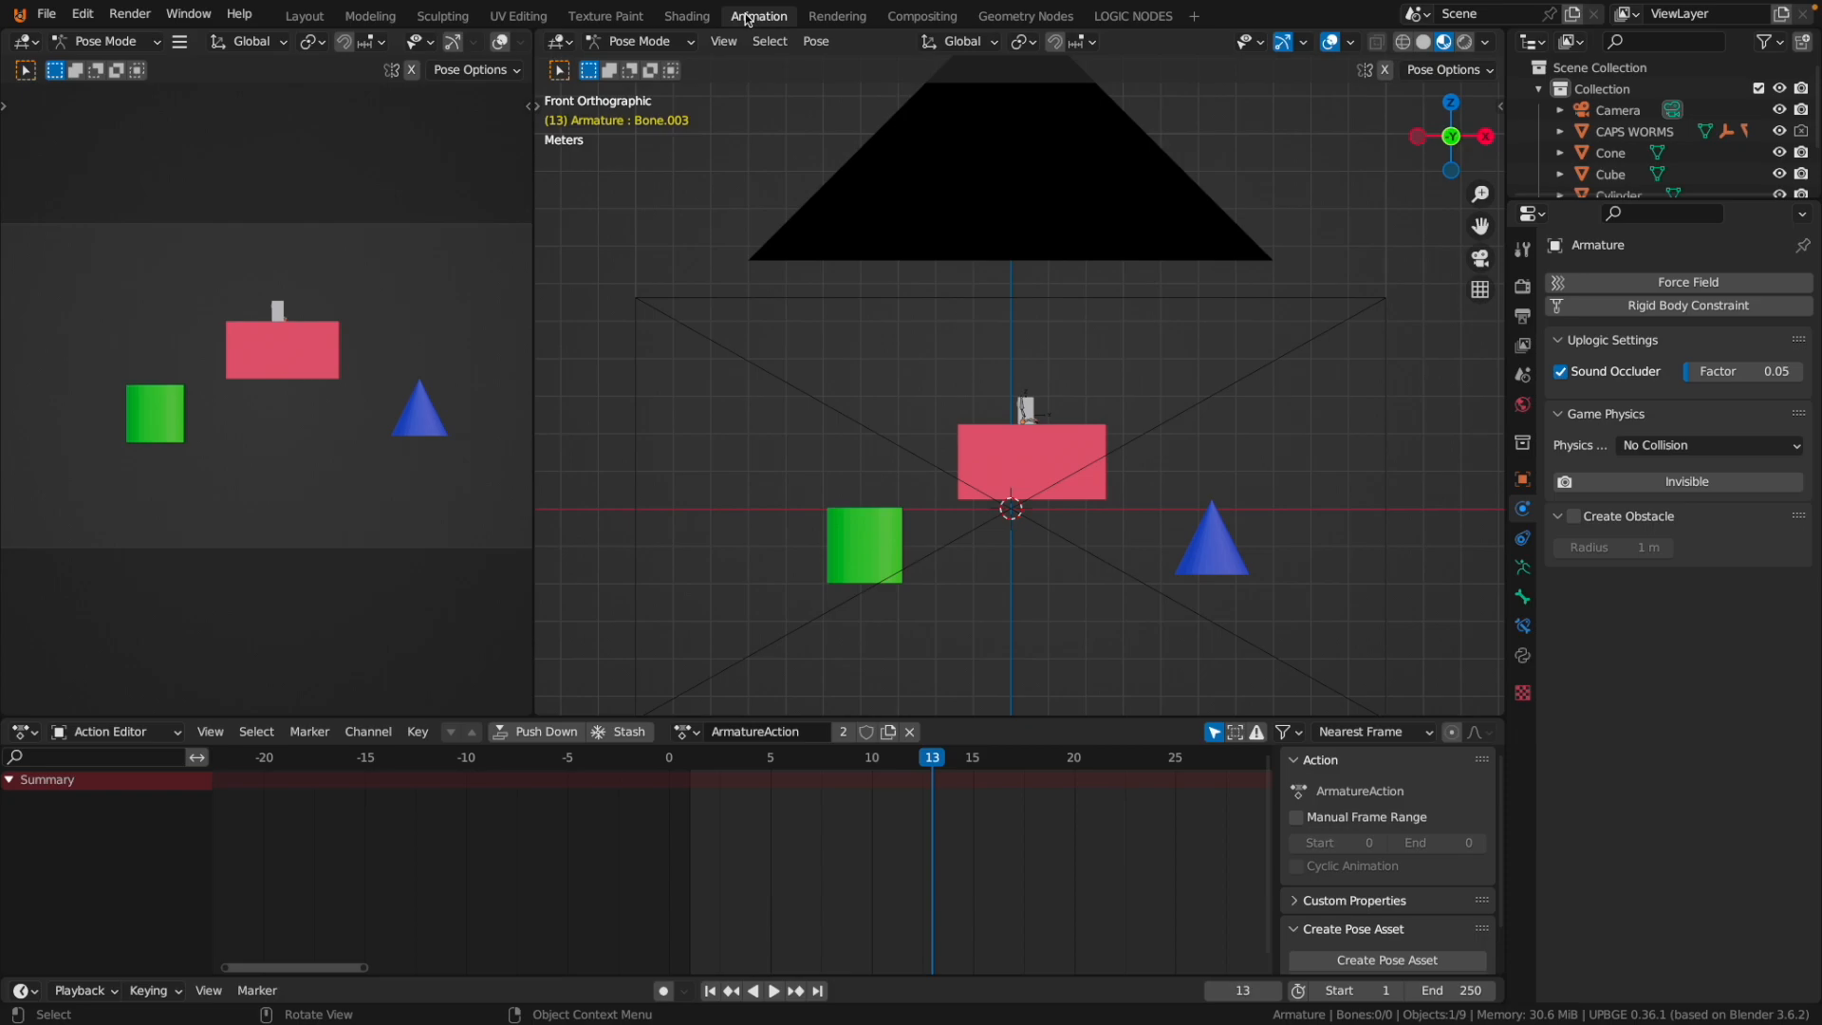
{"action": "left_click", "coordinate": [1053, 427]}
{"action": "scroll", "coordinate": [1054, 428], "scroll_direction": "up", "scroll_amount": 5}
{"action": "left_click", "coordinate": [650, 41]}
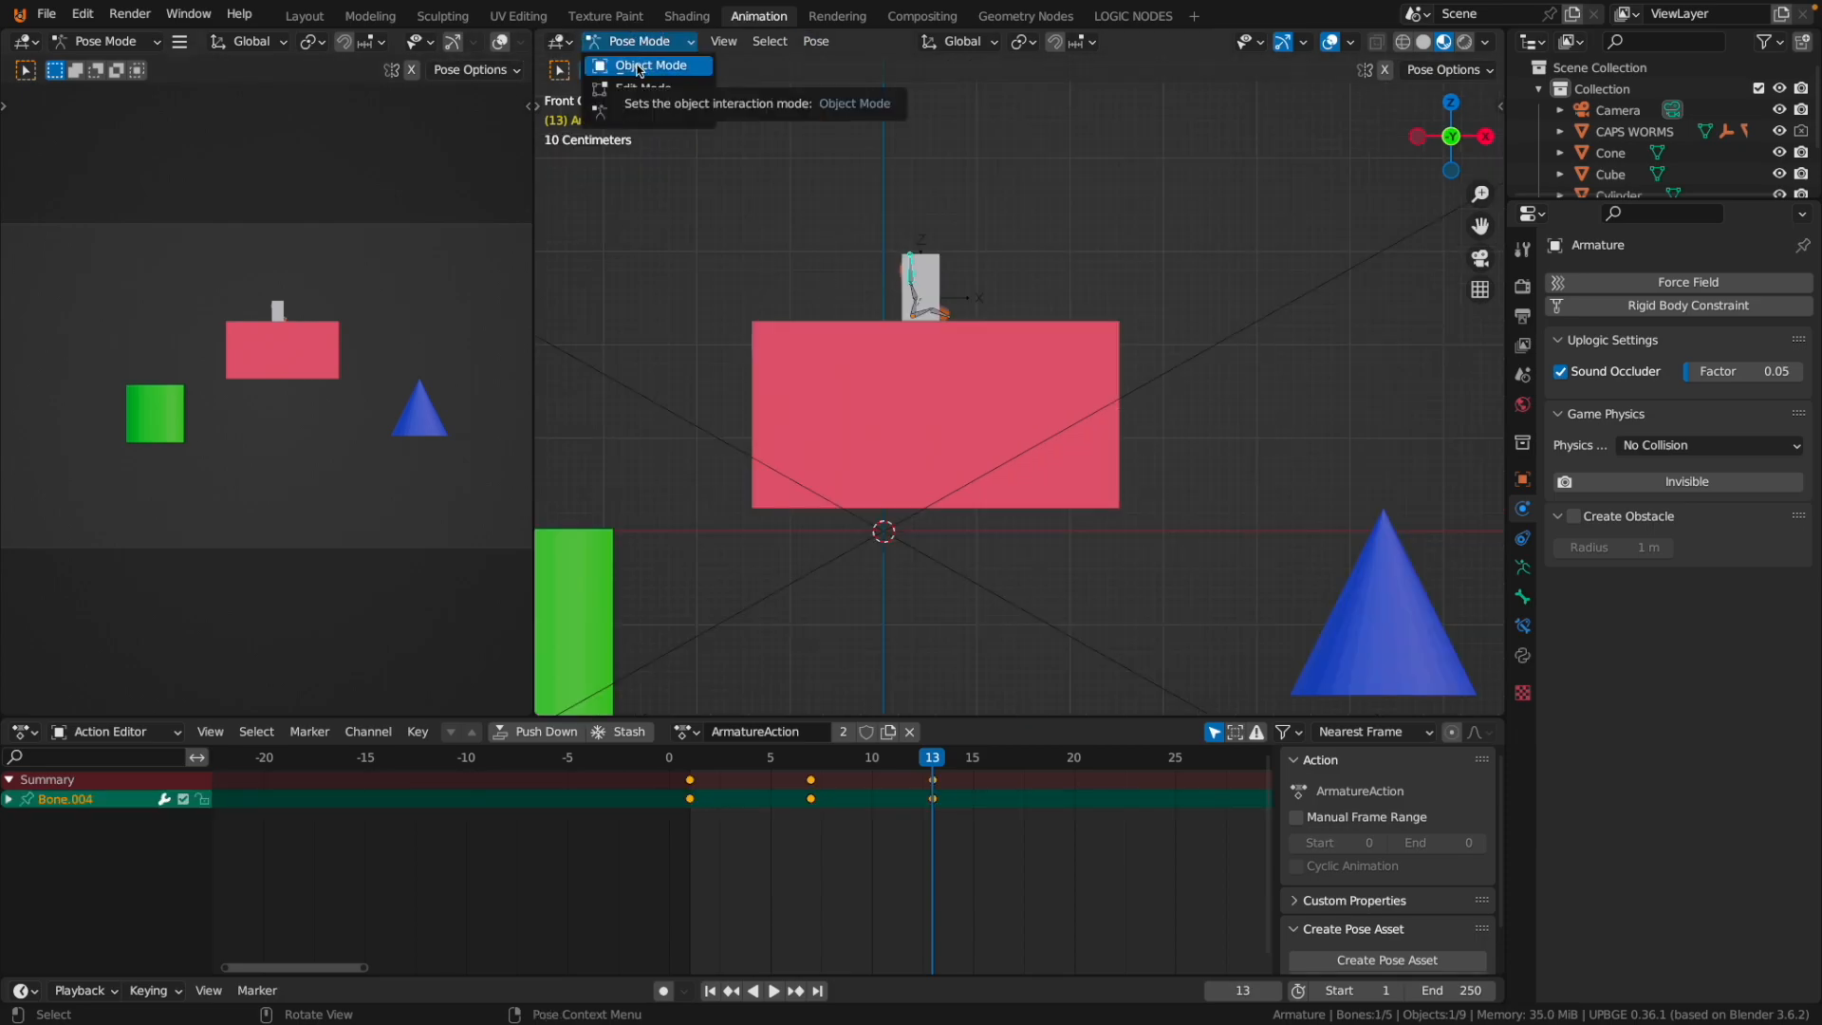
{"action": "left_click", "coordinate": [642, 66]}
{"action": "scroll", "coordinate": [928, 270], "scroll_direction": "up", "scroll_amount": 9}
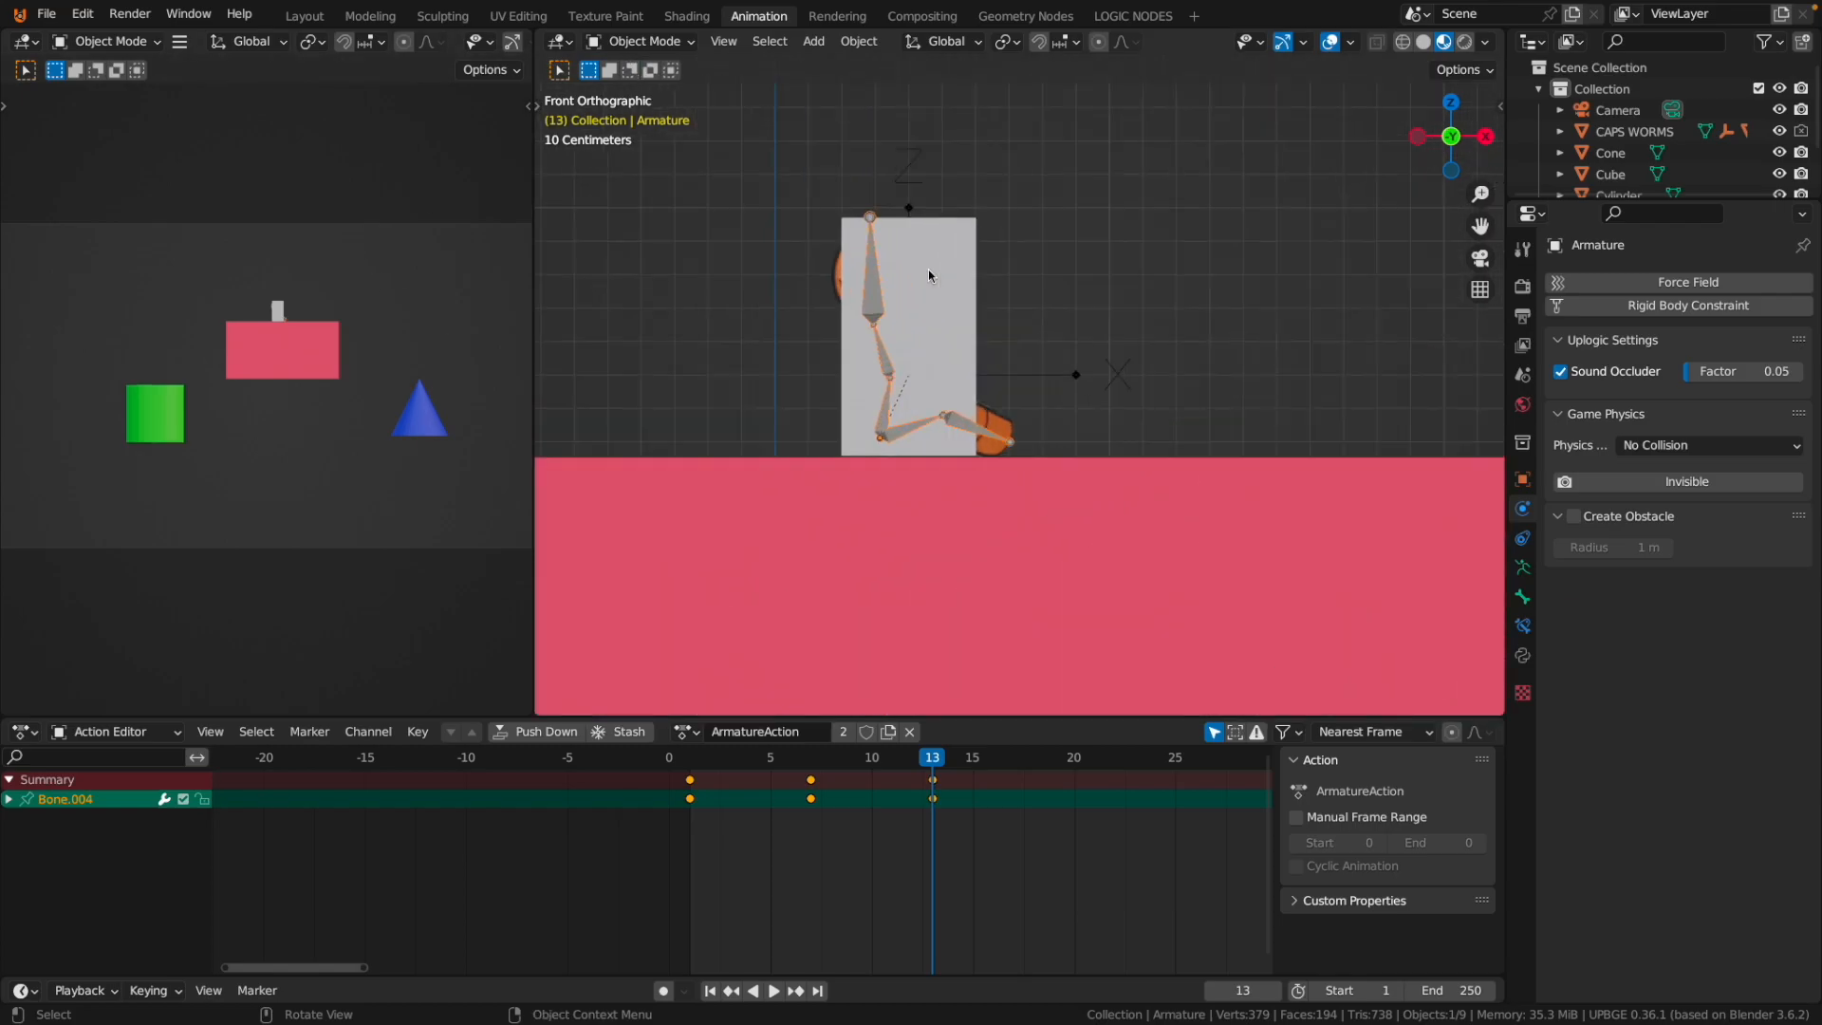
Select the ORIENTATION empty at the worm's position.
{"action": "left_click", "coordinate": [1142, 411]}
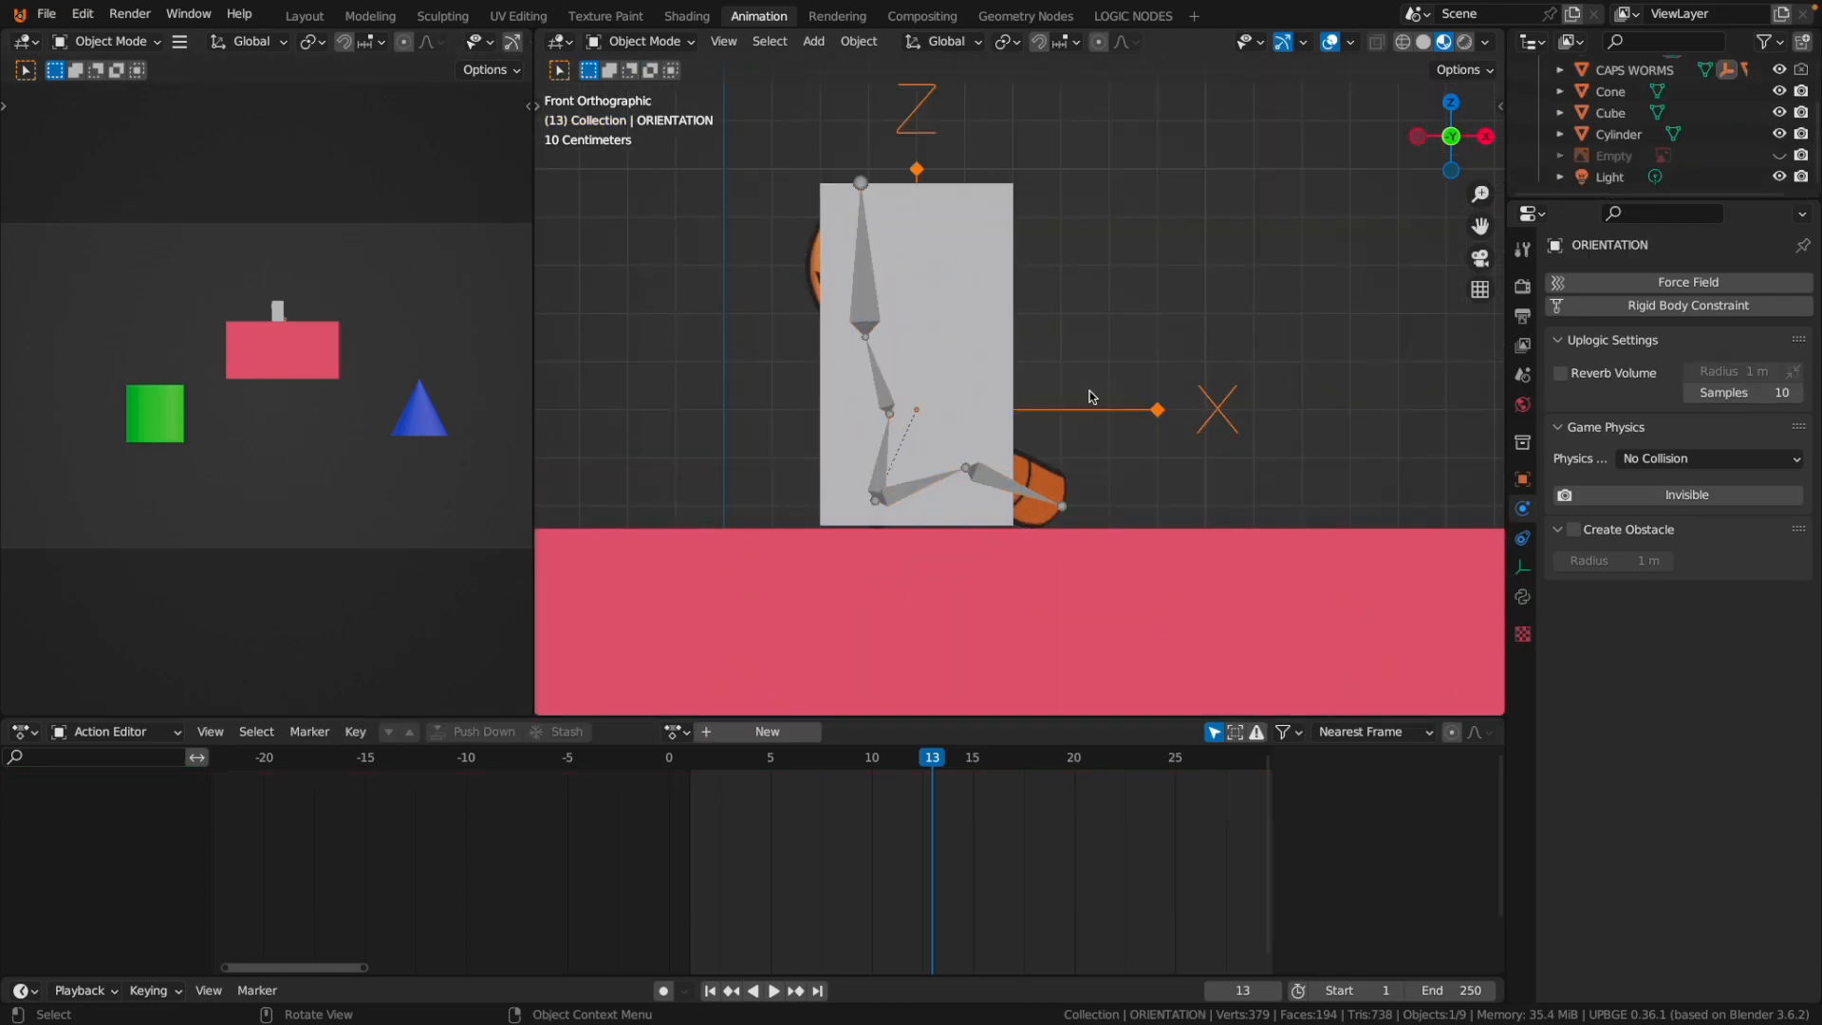
{"action": "scroll", "coordinate": [1012, 429], "scroll_direction": "down", "scroll_amount": 5}
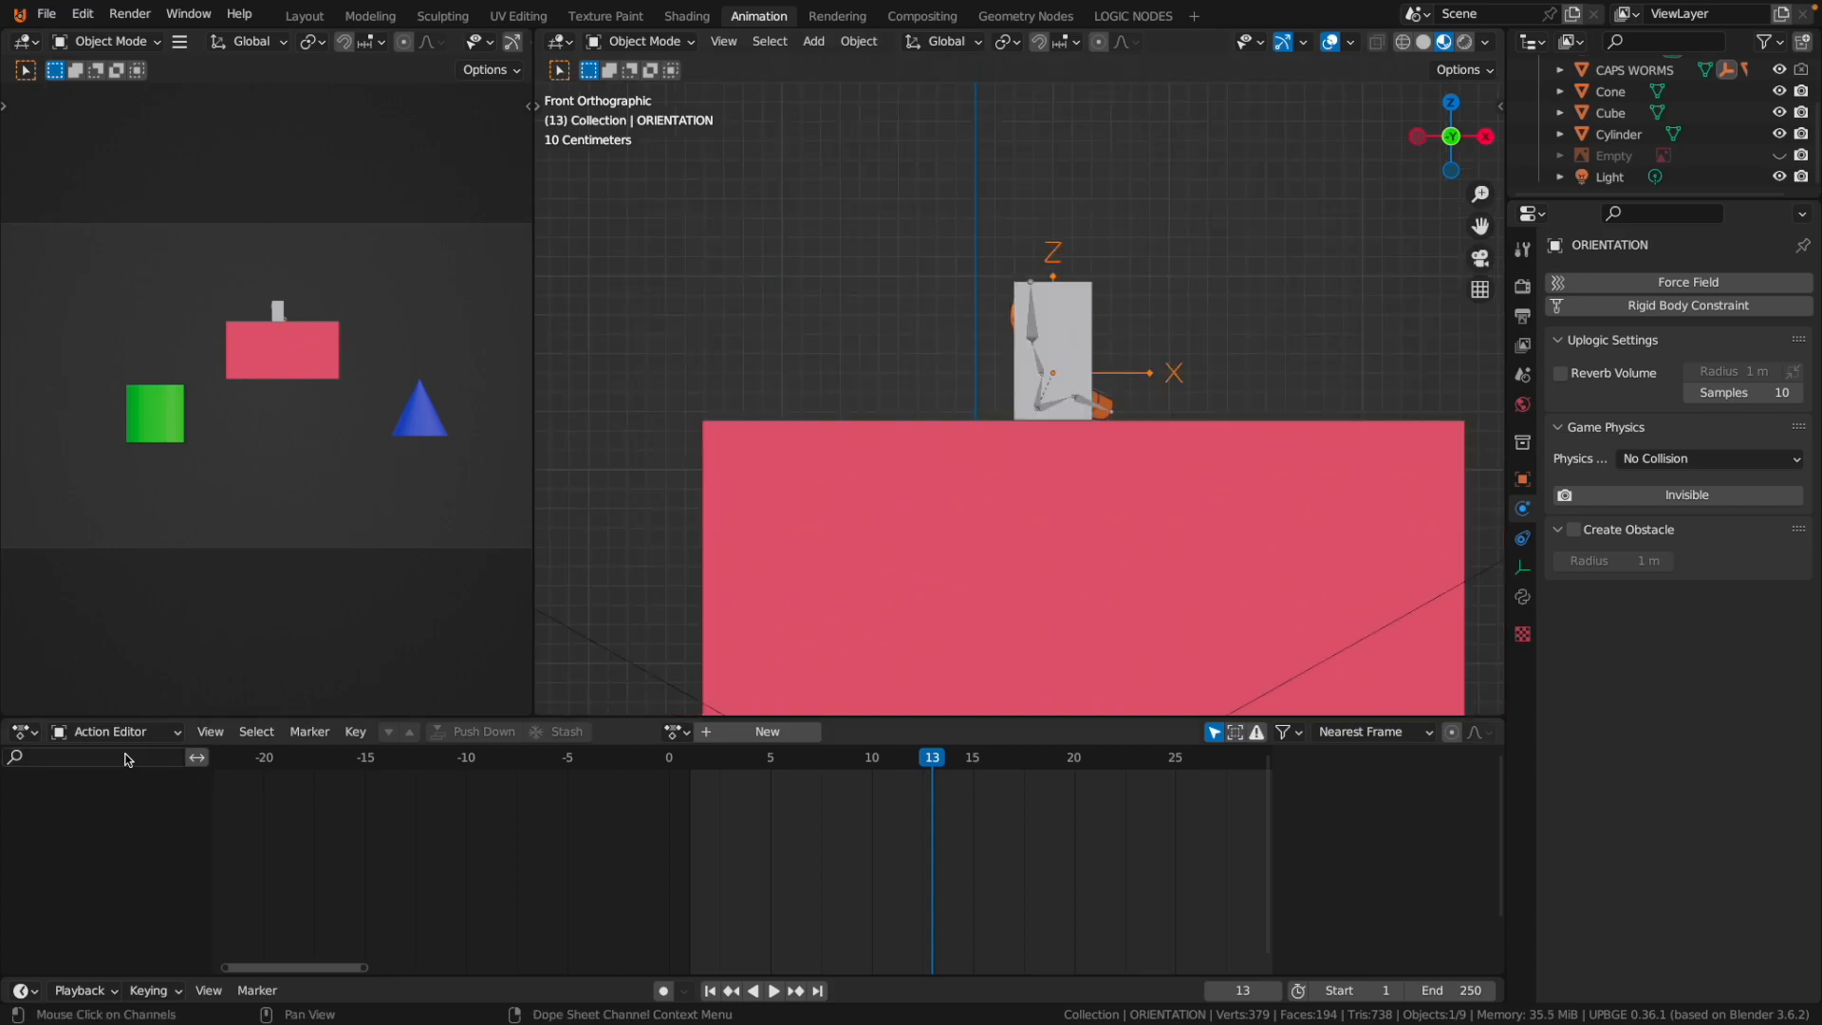
{"action": "left_click", "coordinate": [673, 732]}
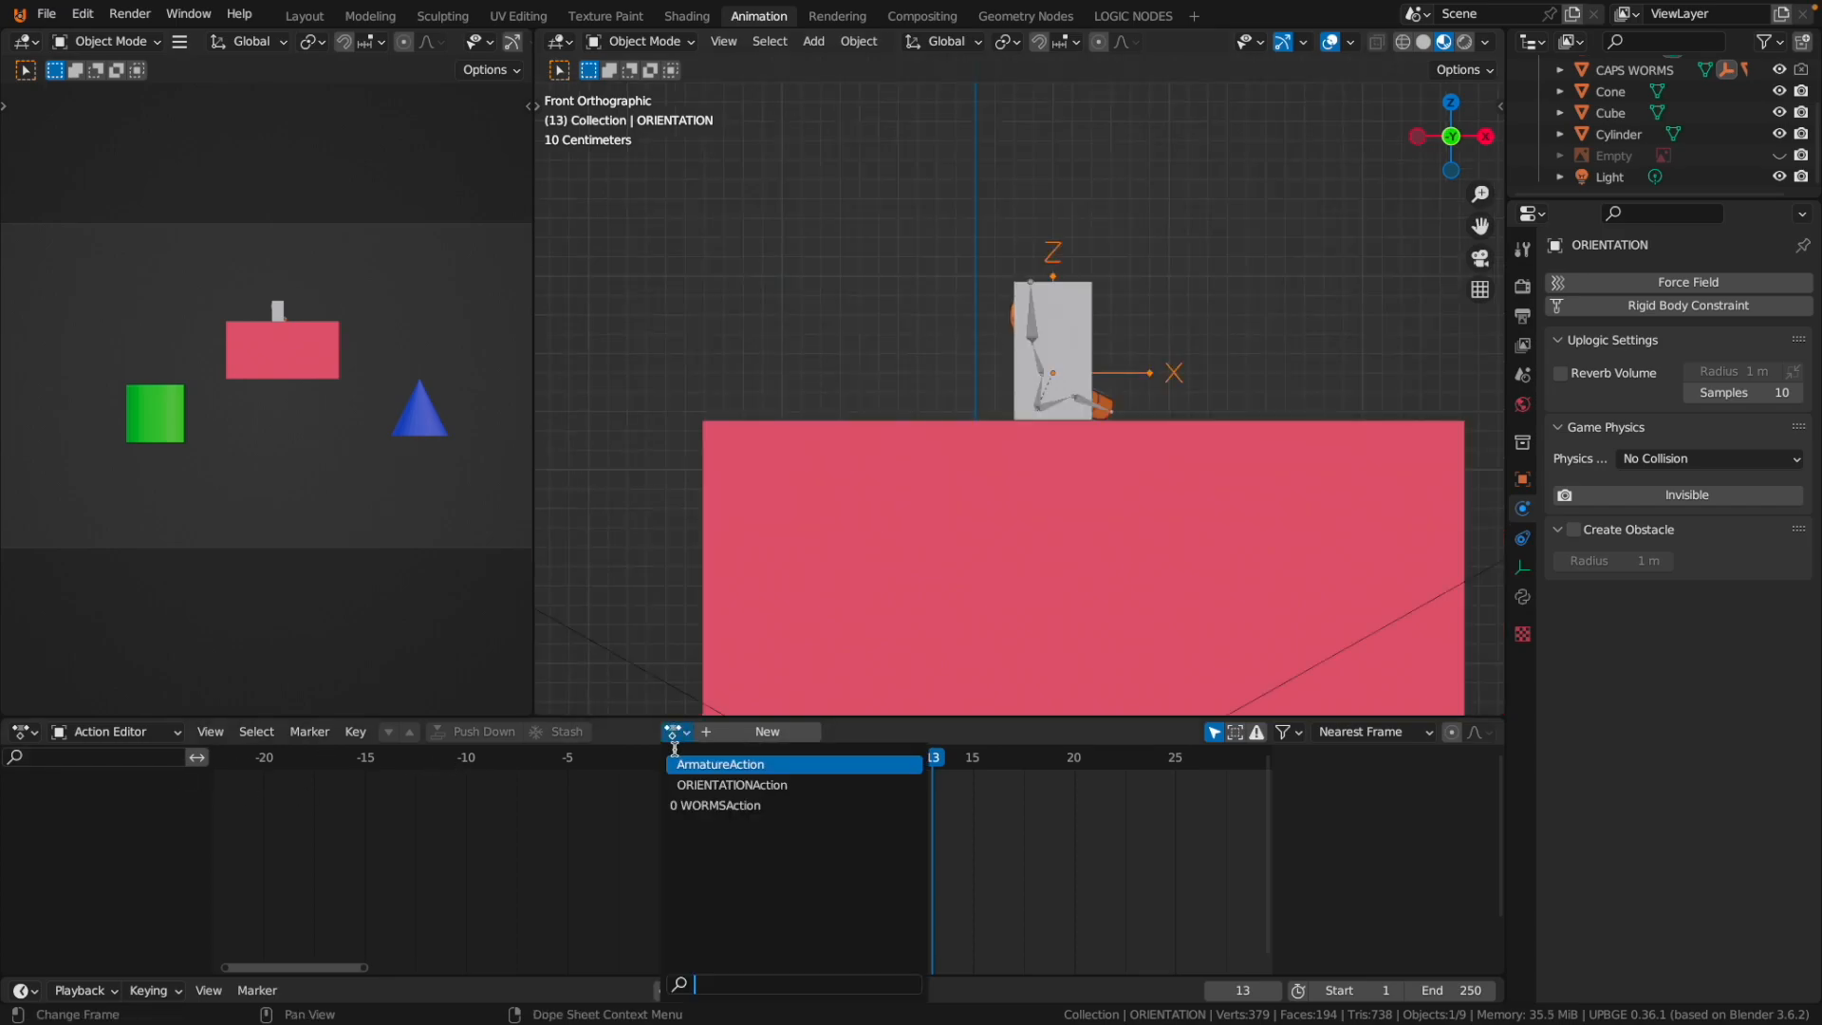
{"action": "left_click", "coordinate": [731, 787]}
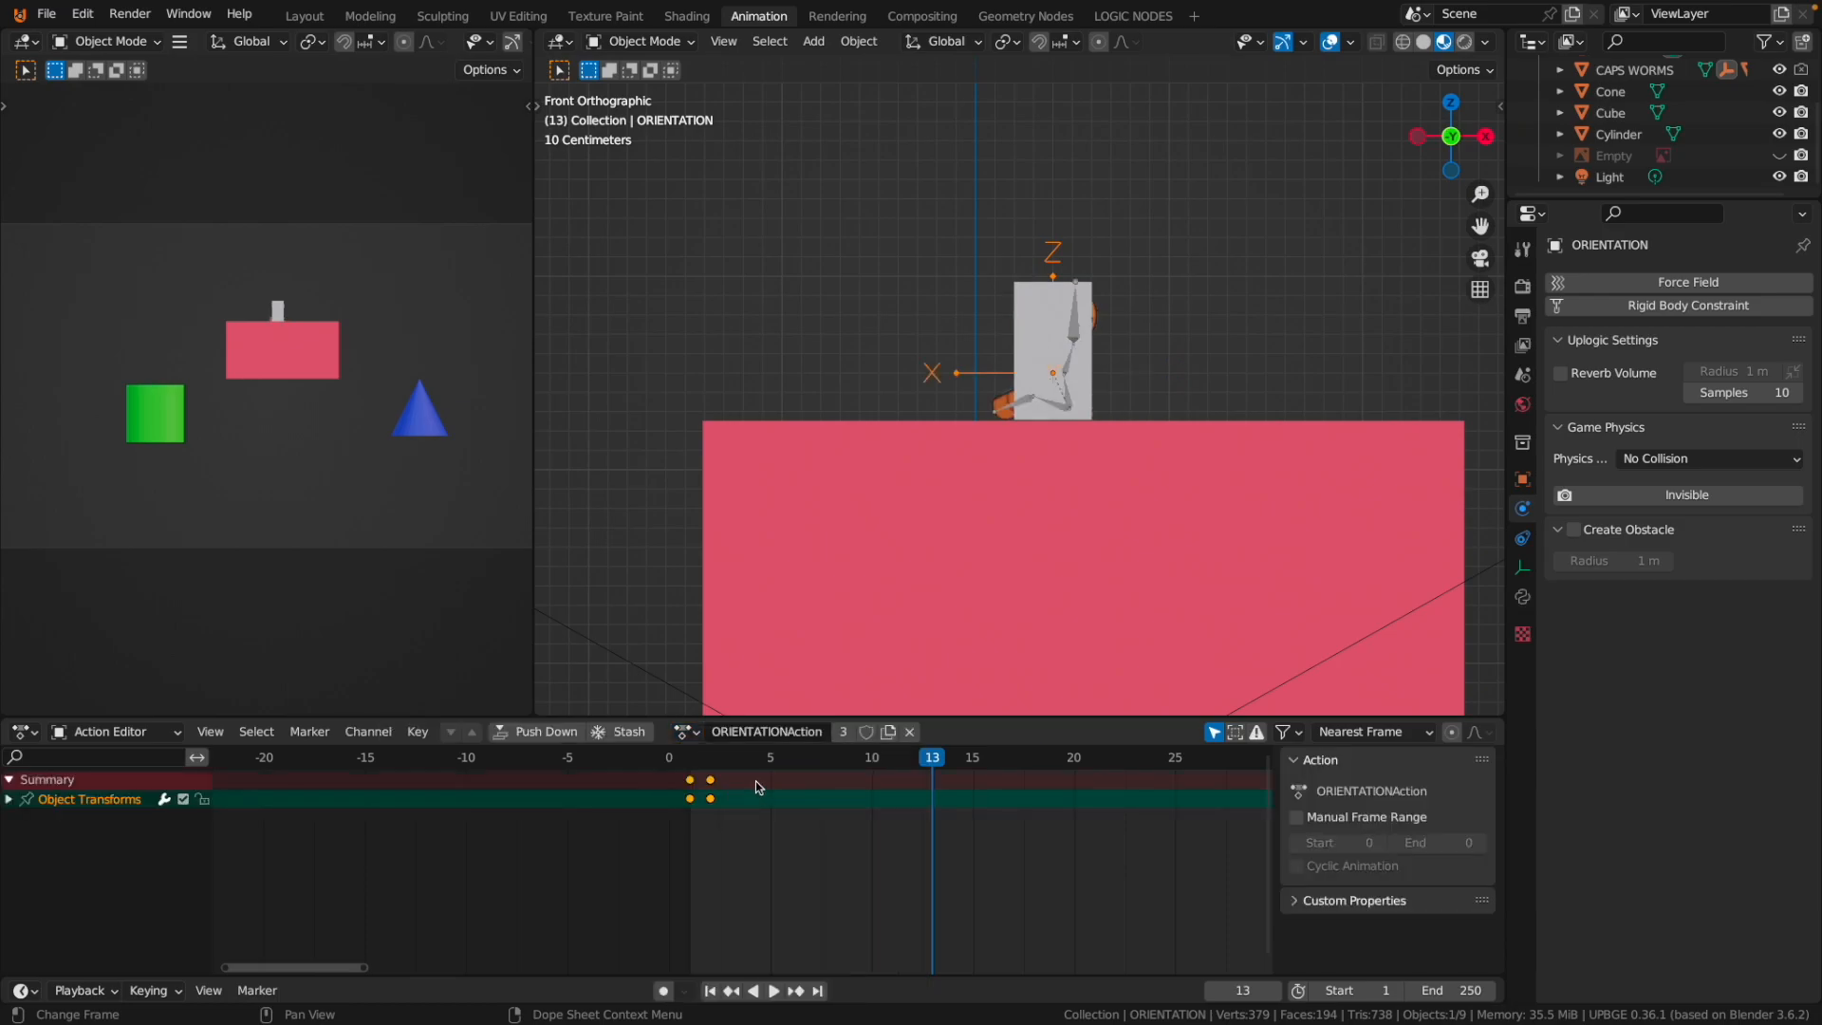
{"action": "left_click", "coordinate": [687, 734]}
{"action": "left_click", "coordinate": [912, 733]}
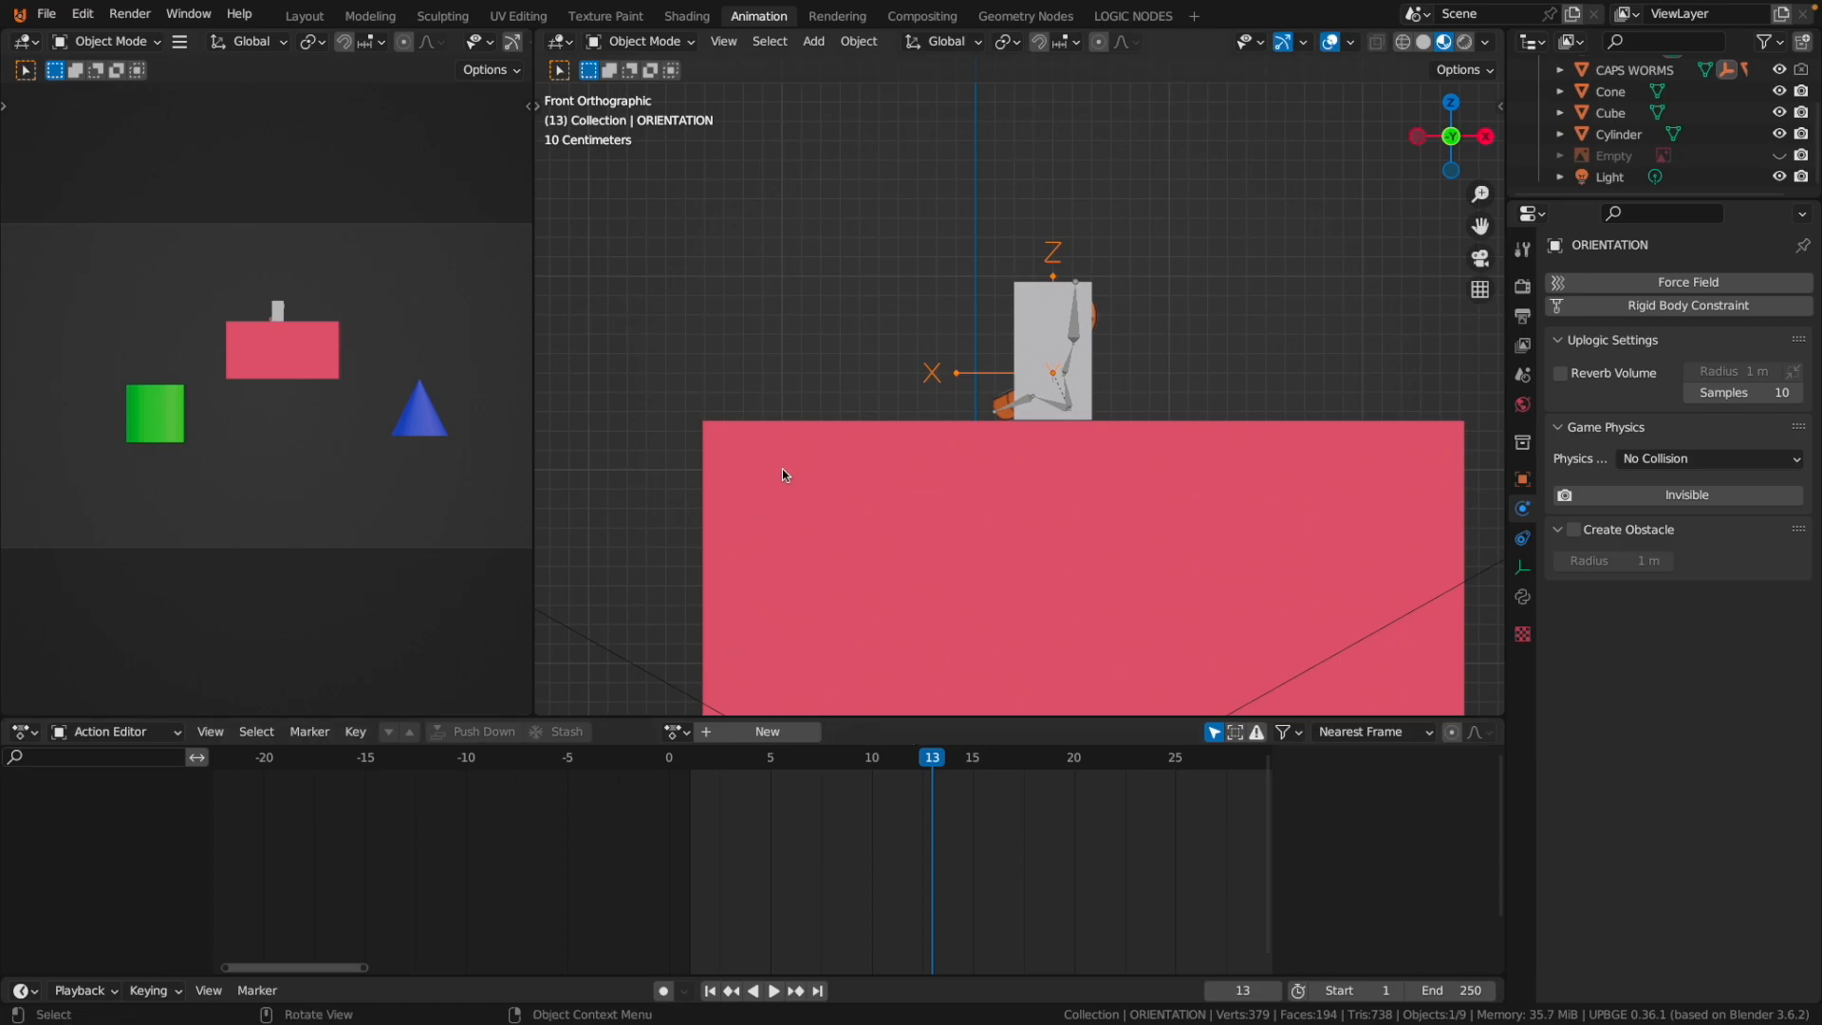
Load ORIENTATIONAction on the ORIENTATION empty, go to frame 1 to restore its original facing, and unlink the action.
{"action": "left_click", "coordinate": [680, 732]}
{"action": "left_click", "coordinate": [692, 778]}
{"action": "key", "text": "Left"}
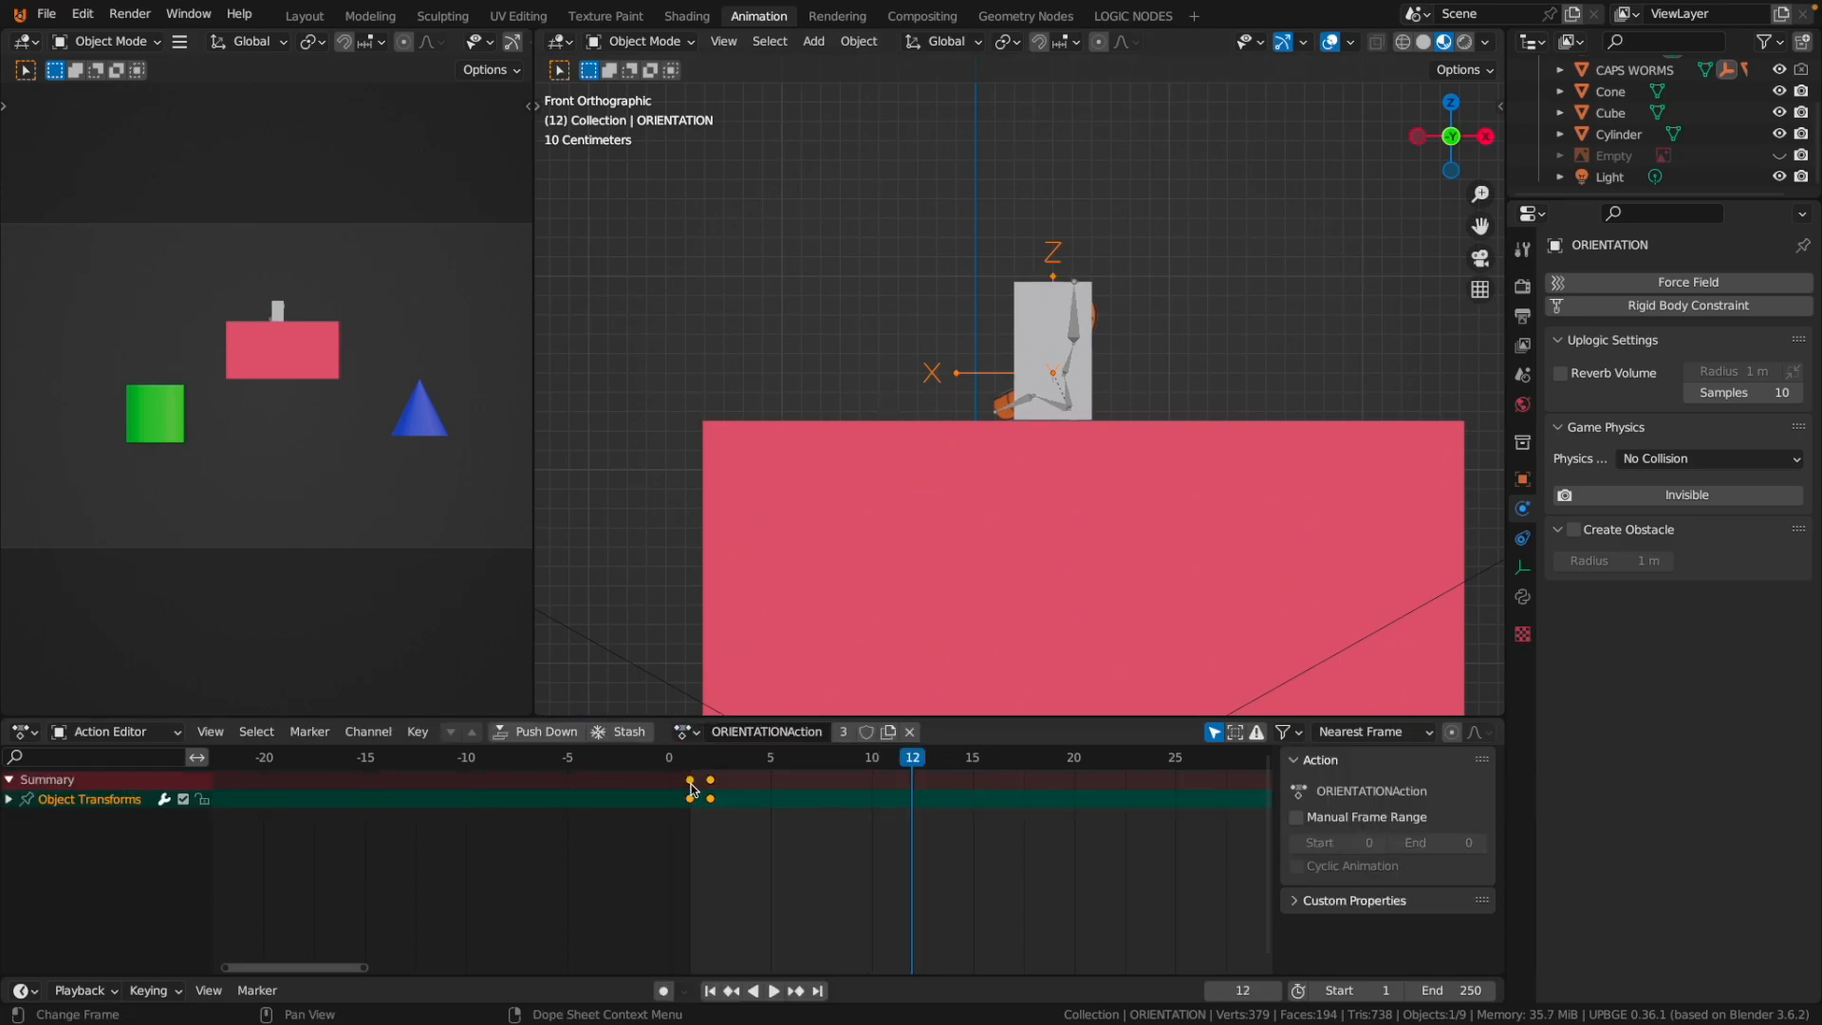
{"action": "left_click", "coordinate": [698, 764]}
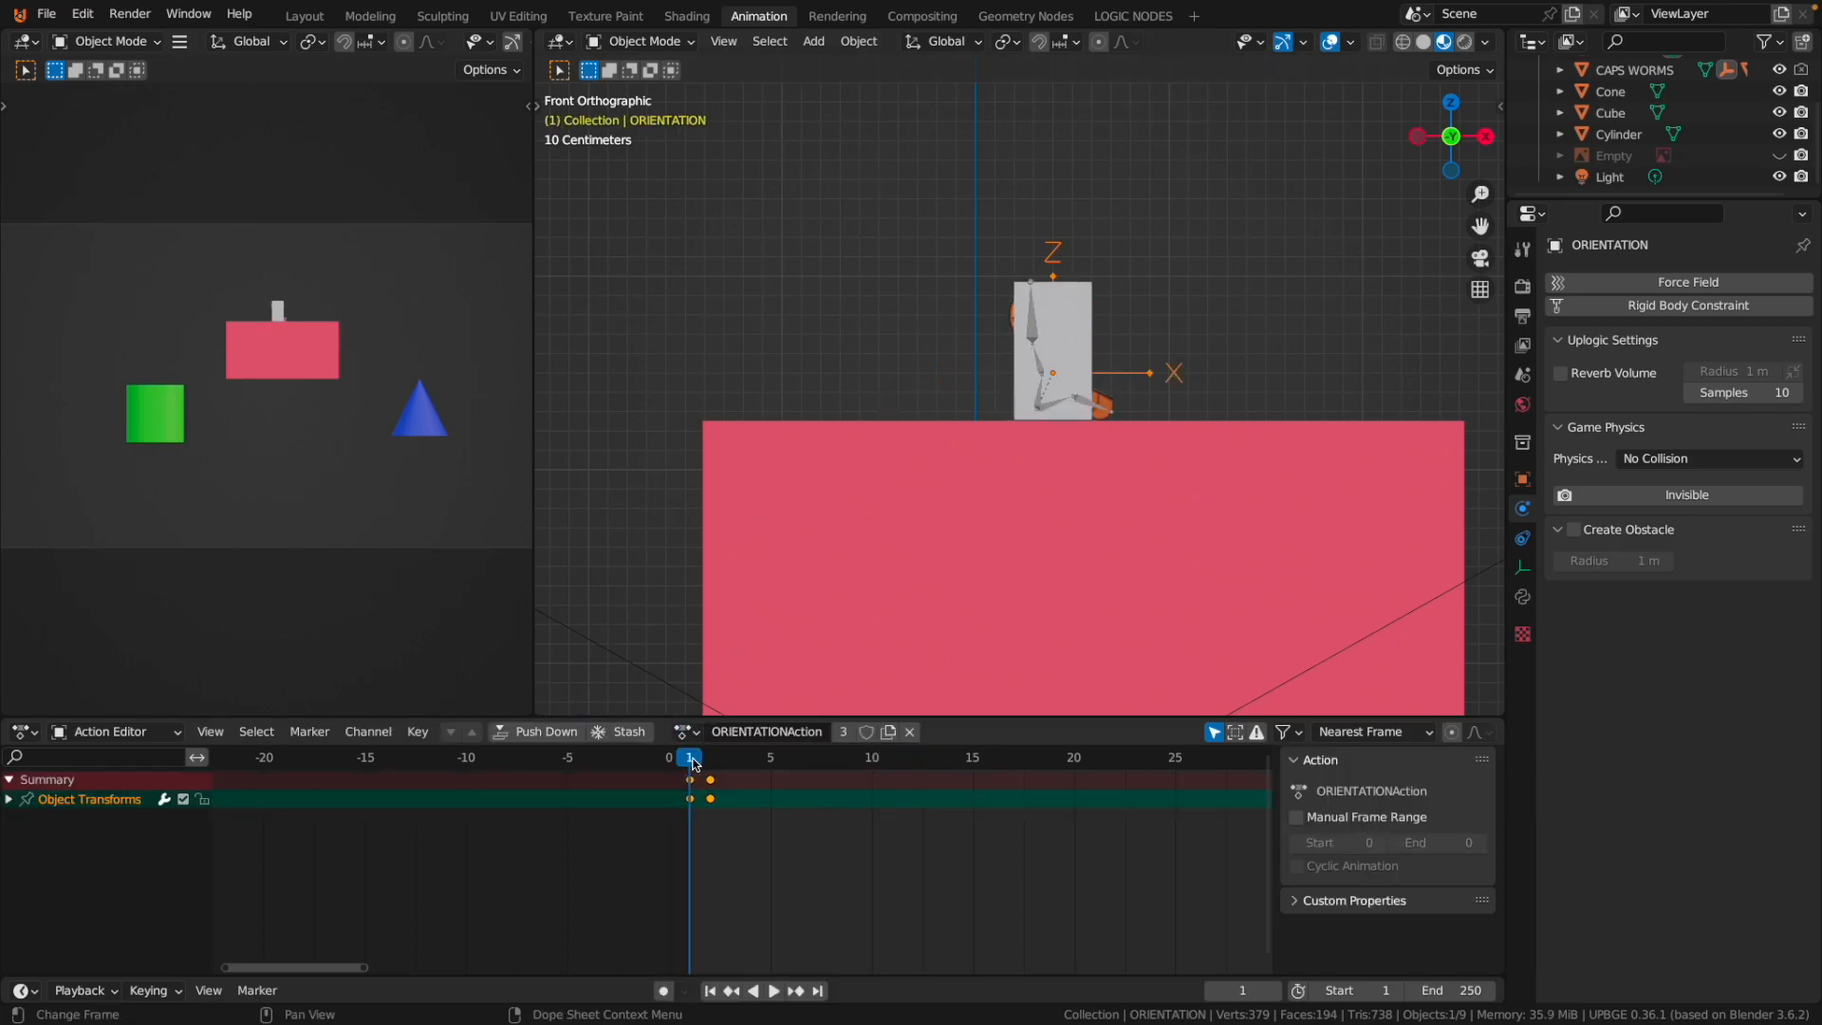
{"action": "left_click", "coordinate": [909, 732]}
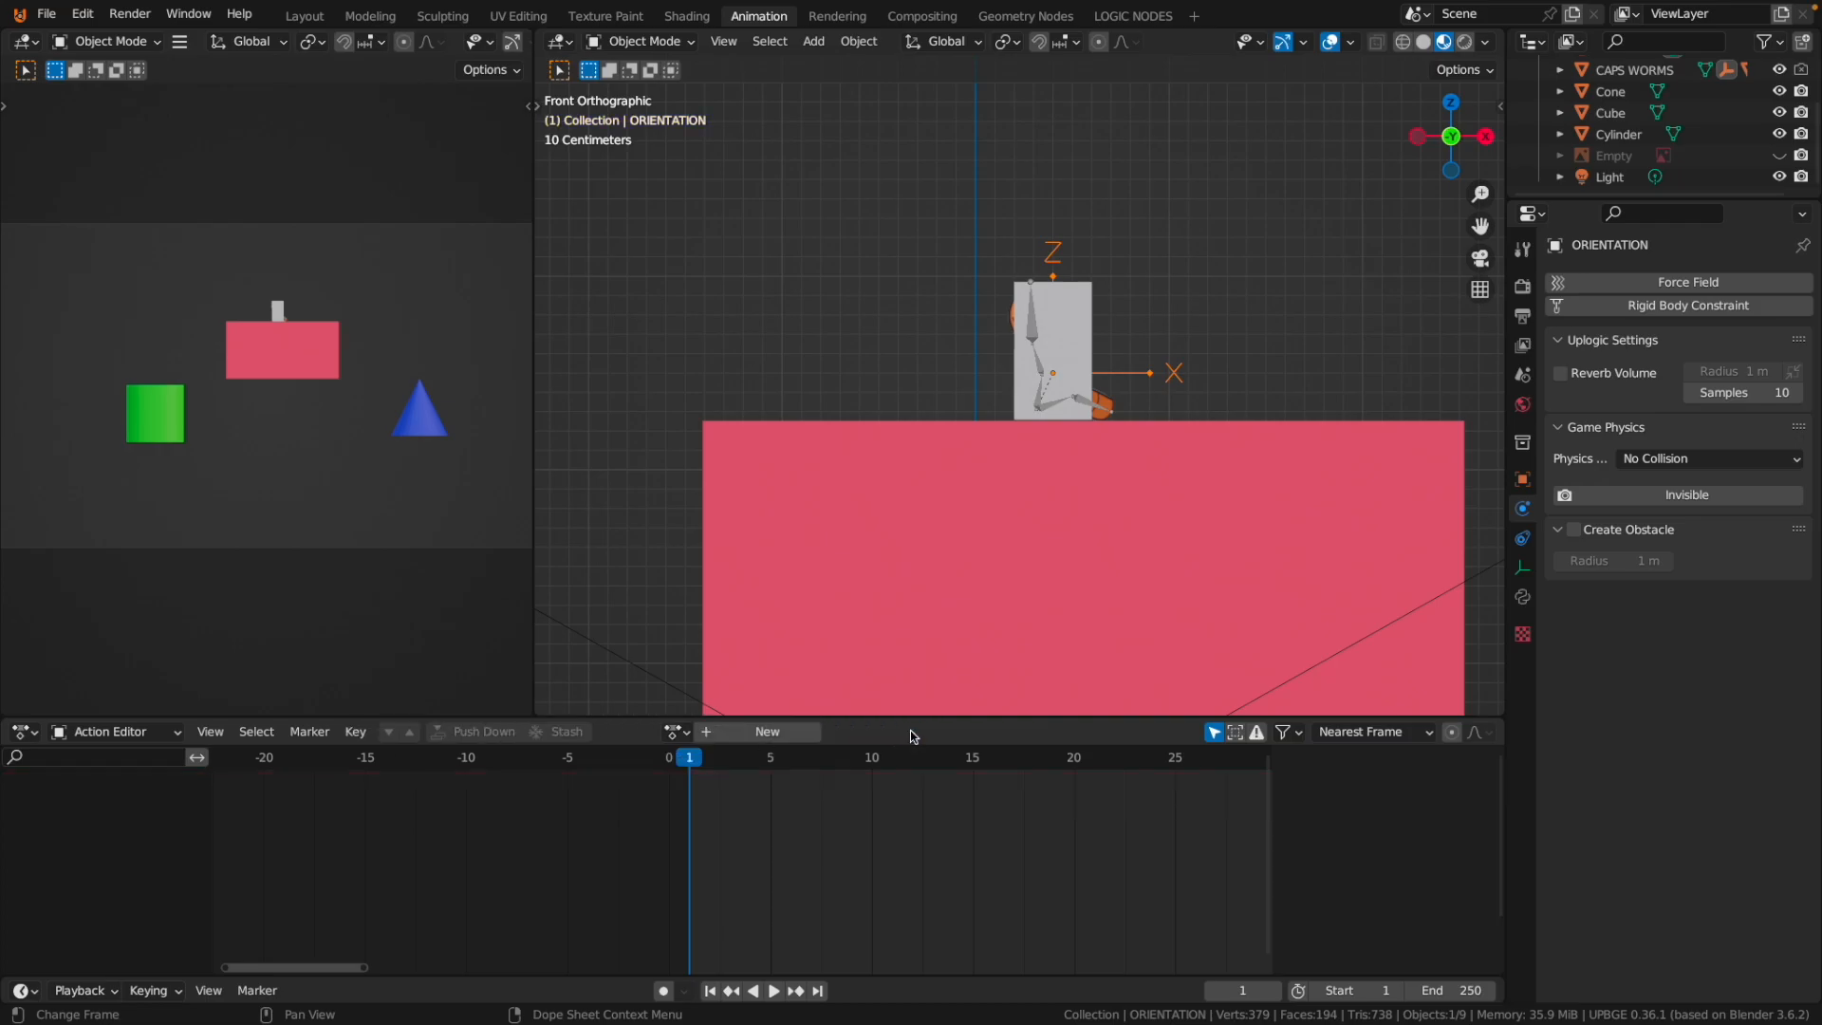
Create a new action for the ORIENTATION empty and name it JumpAction.
{"action": "left_click", "coordinate": [769, 733]}
{"action": "left_click", "coordinate": [717, 733]}
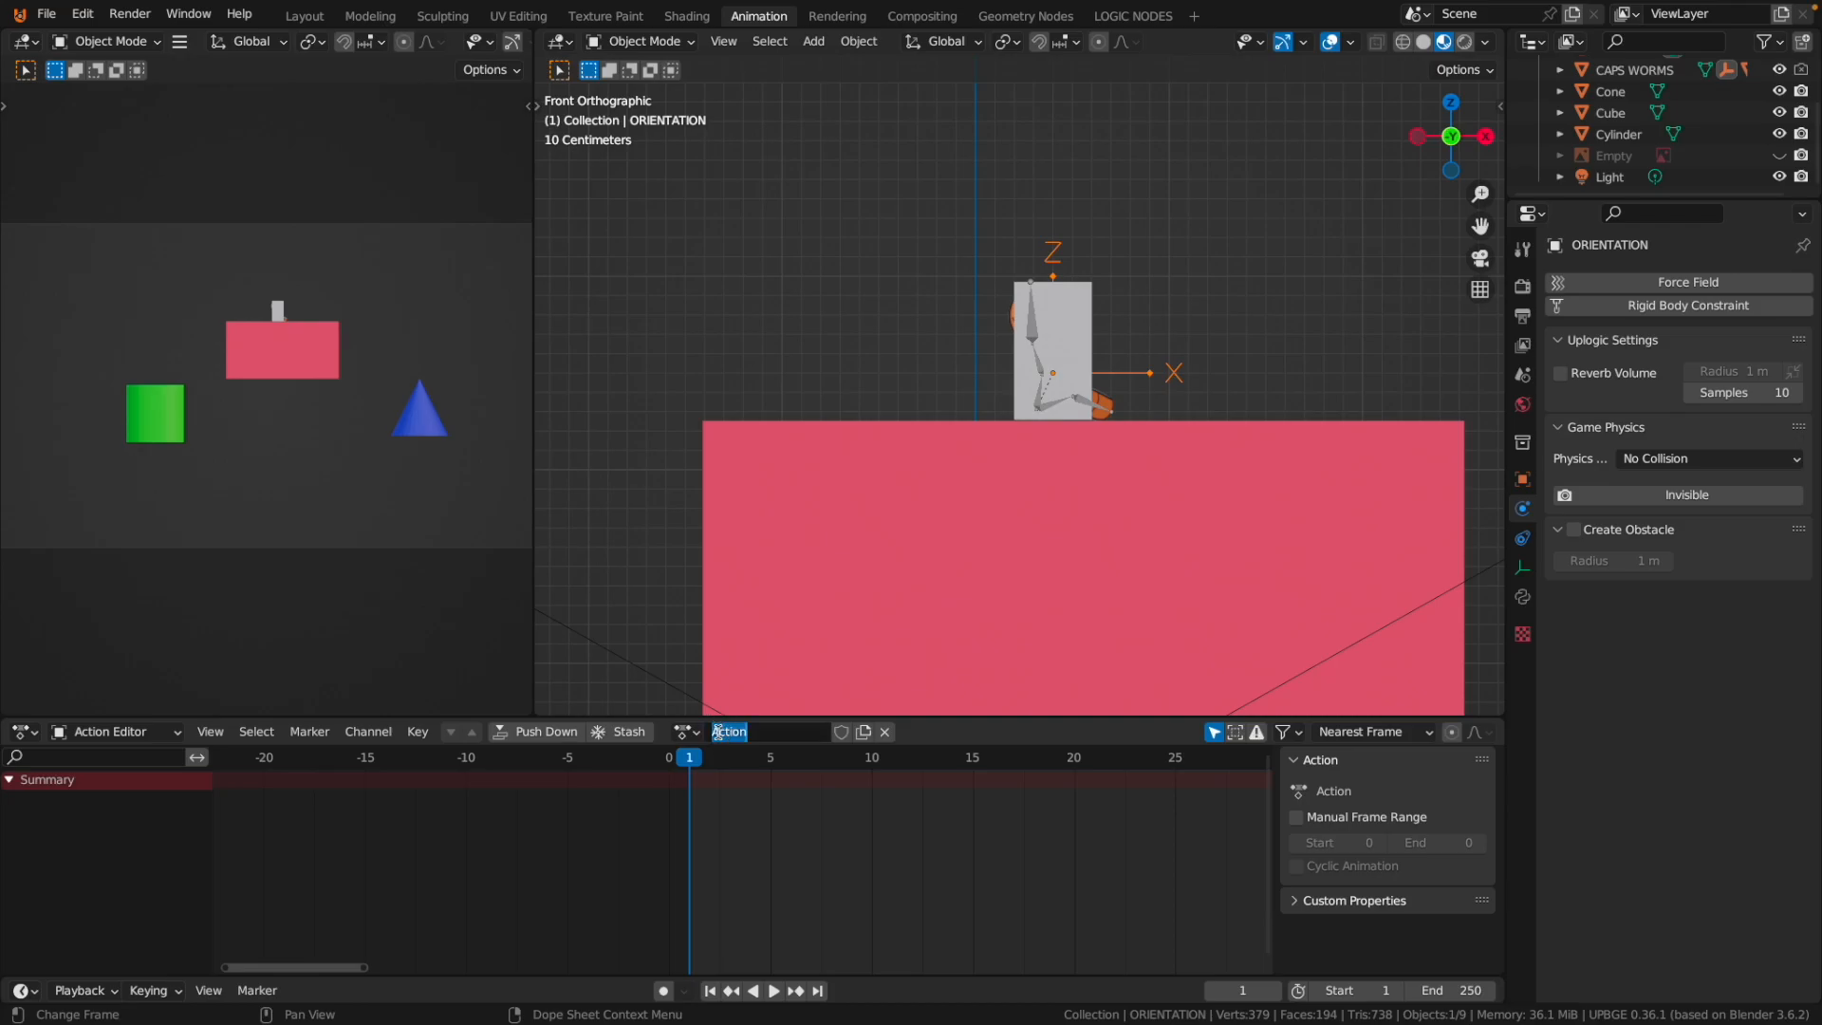
{"action": "left_click", "coordinate": [715, 731]}
{"action": "type", "text": "Jump"}
{"action": "key", "text": "Return"}
Insert a Rotation keyframe for the ORIENTATION empty at frame 1.
{"action": "scroll", "coordinate": [1092, 357], "scroll_direction": "up", "scroll_amount": 5}
{"action": "scroll", "coordinate": [1092, 359], "scroll_direction": "down", "scroll_amount": 5}
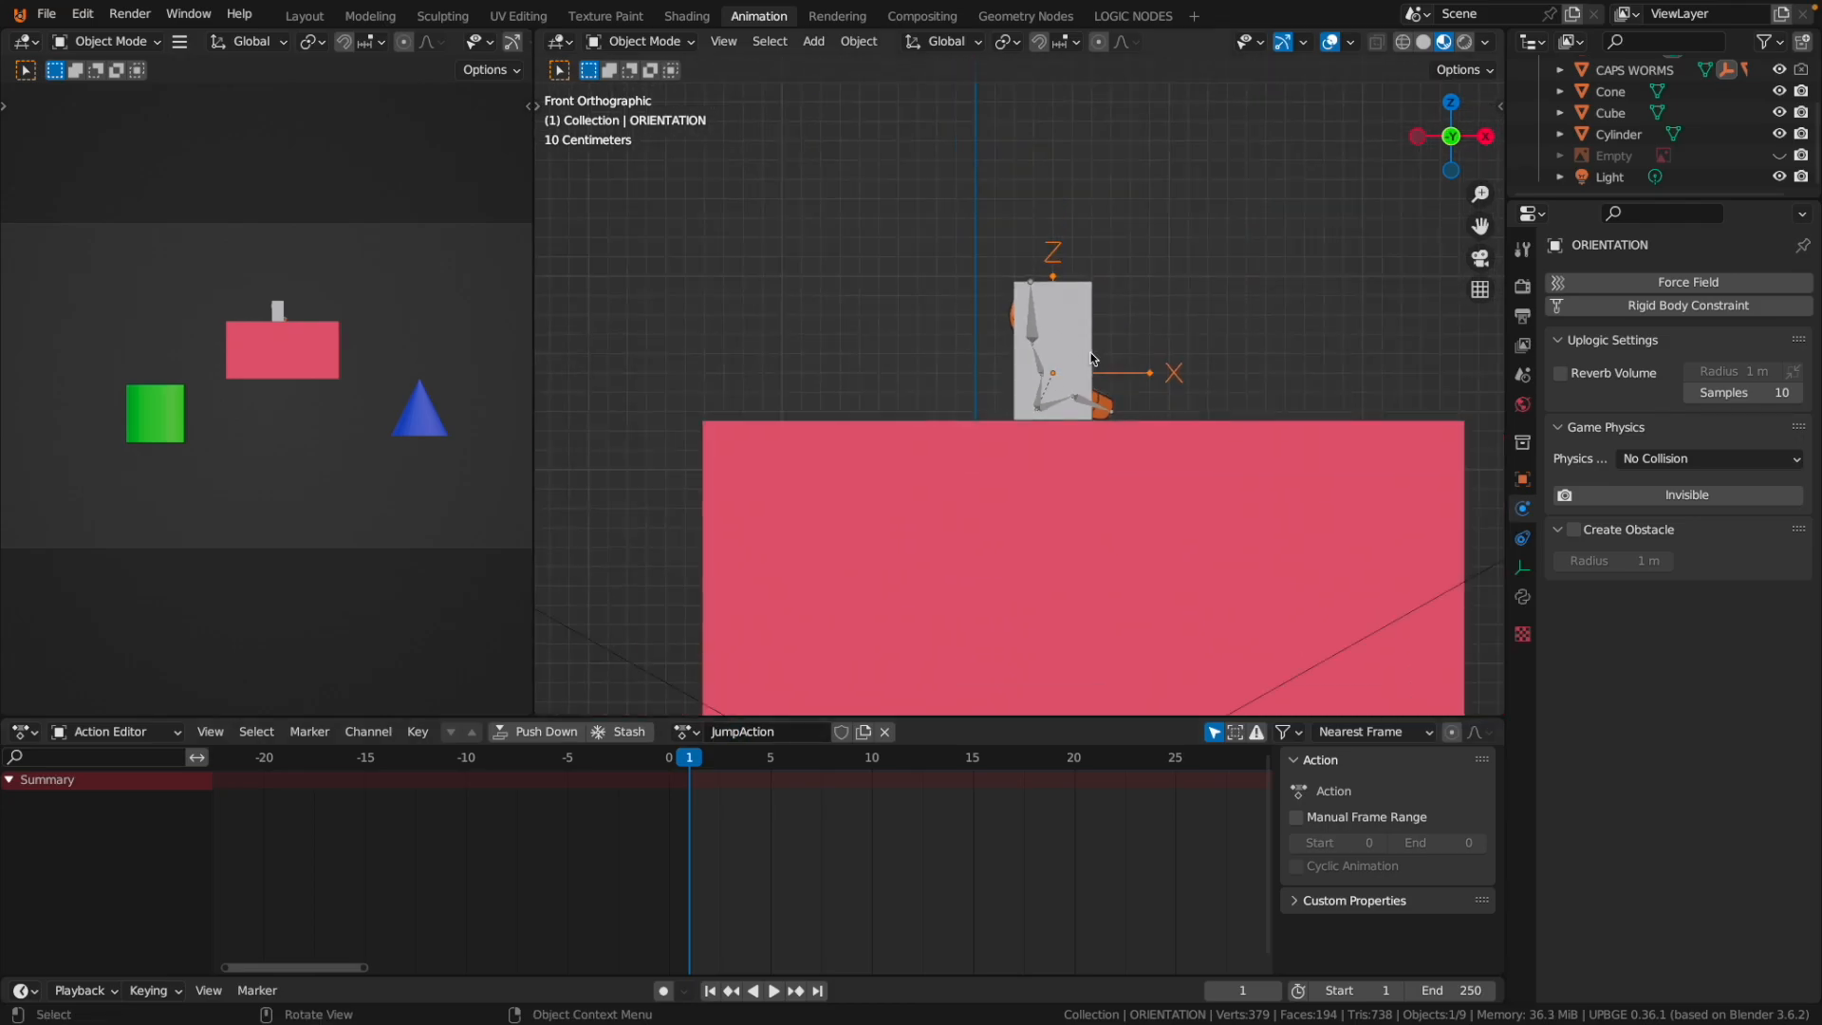
{"action": "key", "text": "i"}
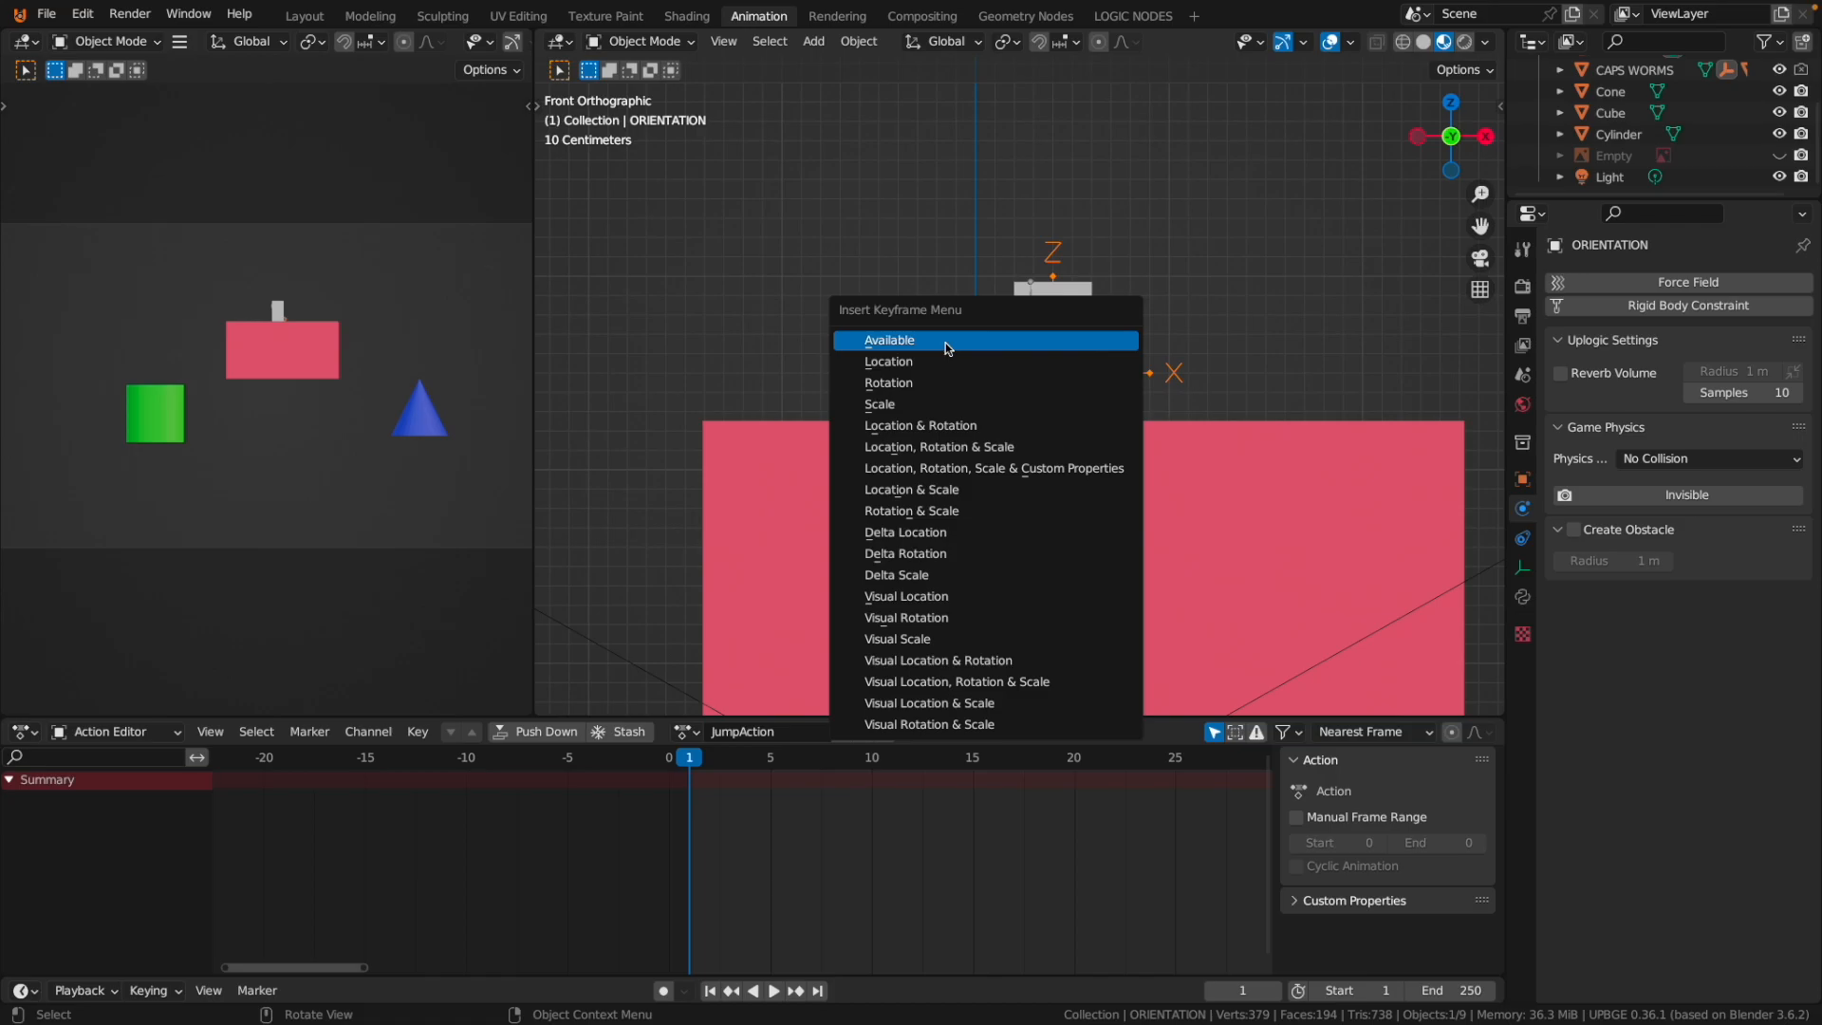
{"action": "left_click", "coordinate": [902, 380]}
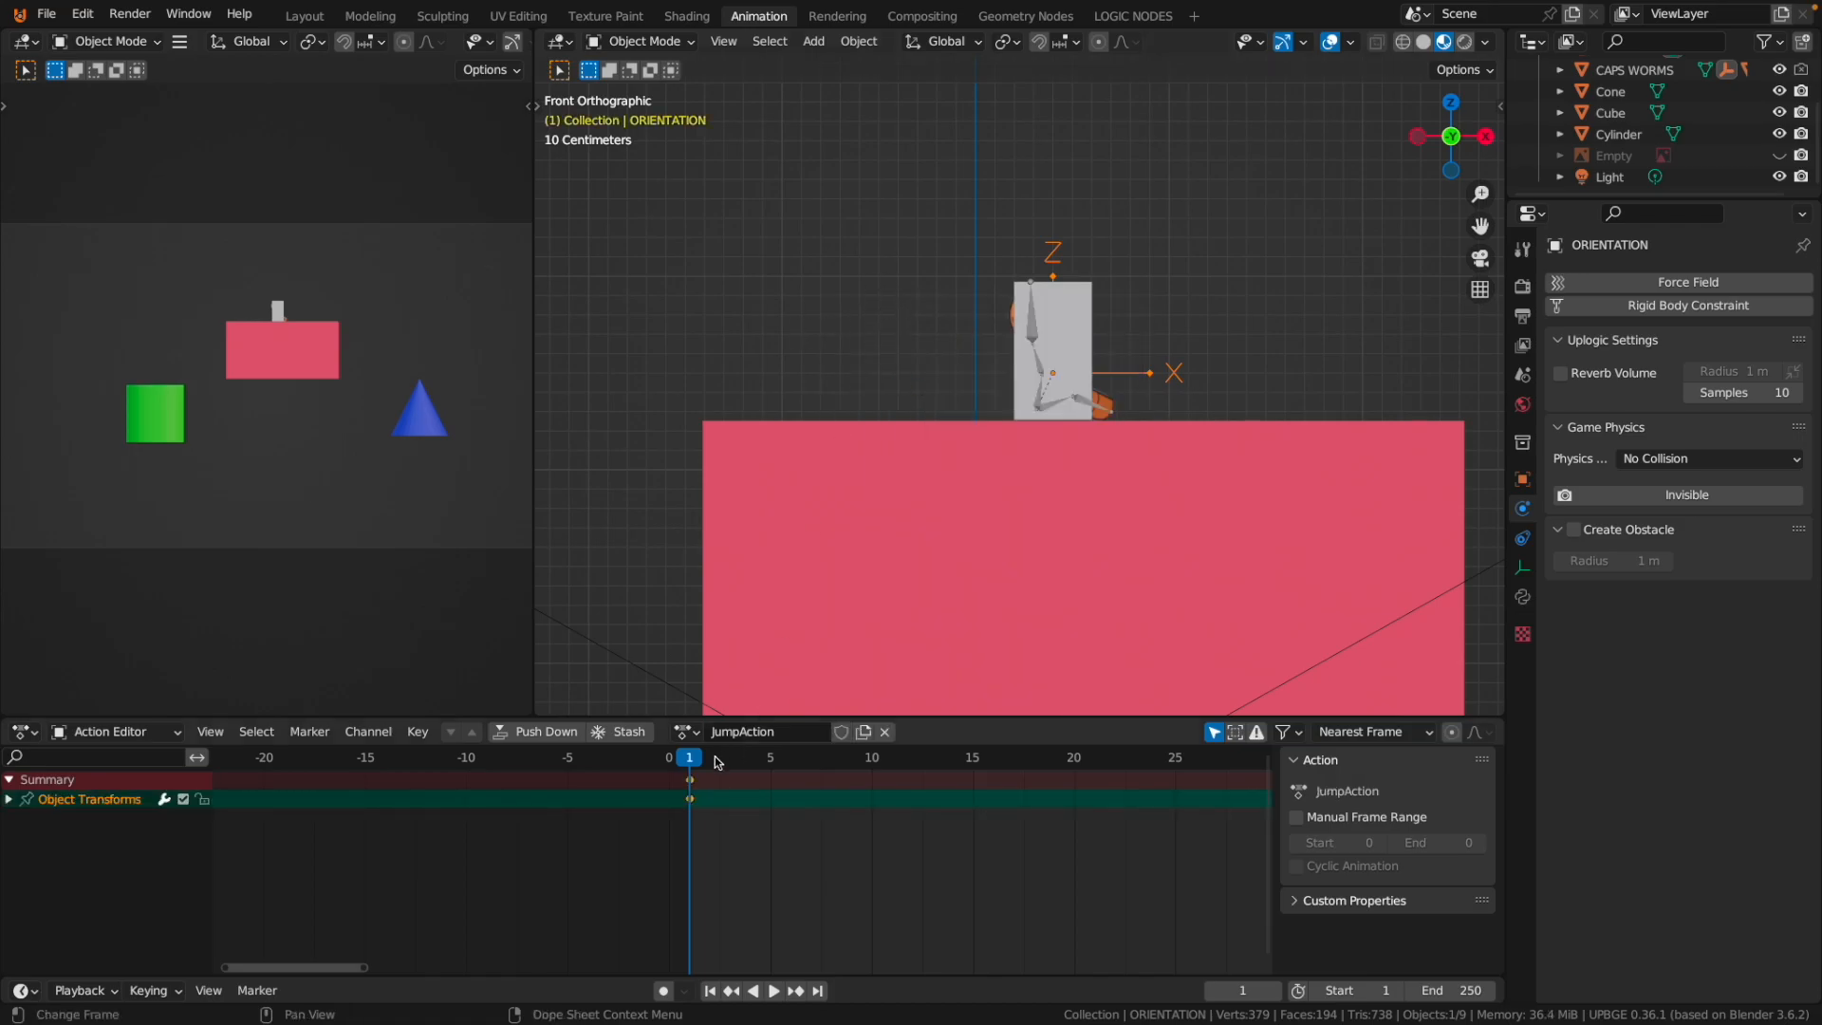
At frame 4, rotate the ORIENTATION empty 90 degrees counterclockwise in front view and insert a Rotation keyframe.
{"action": "key", "text": "space"}
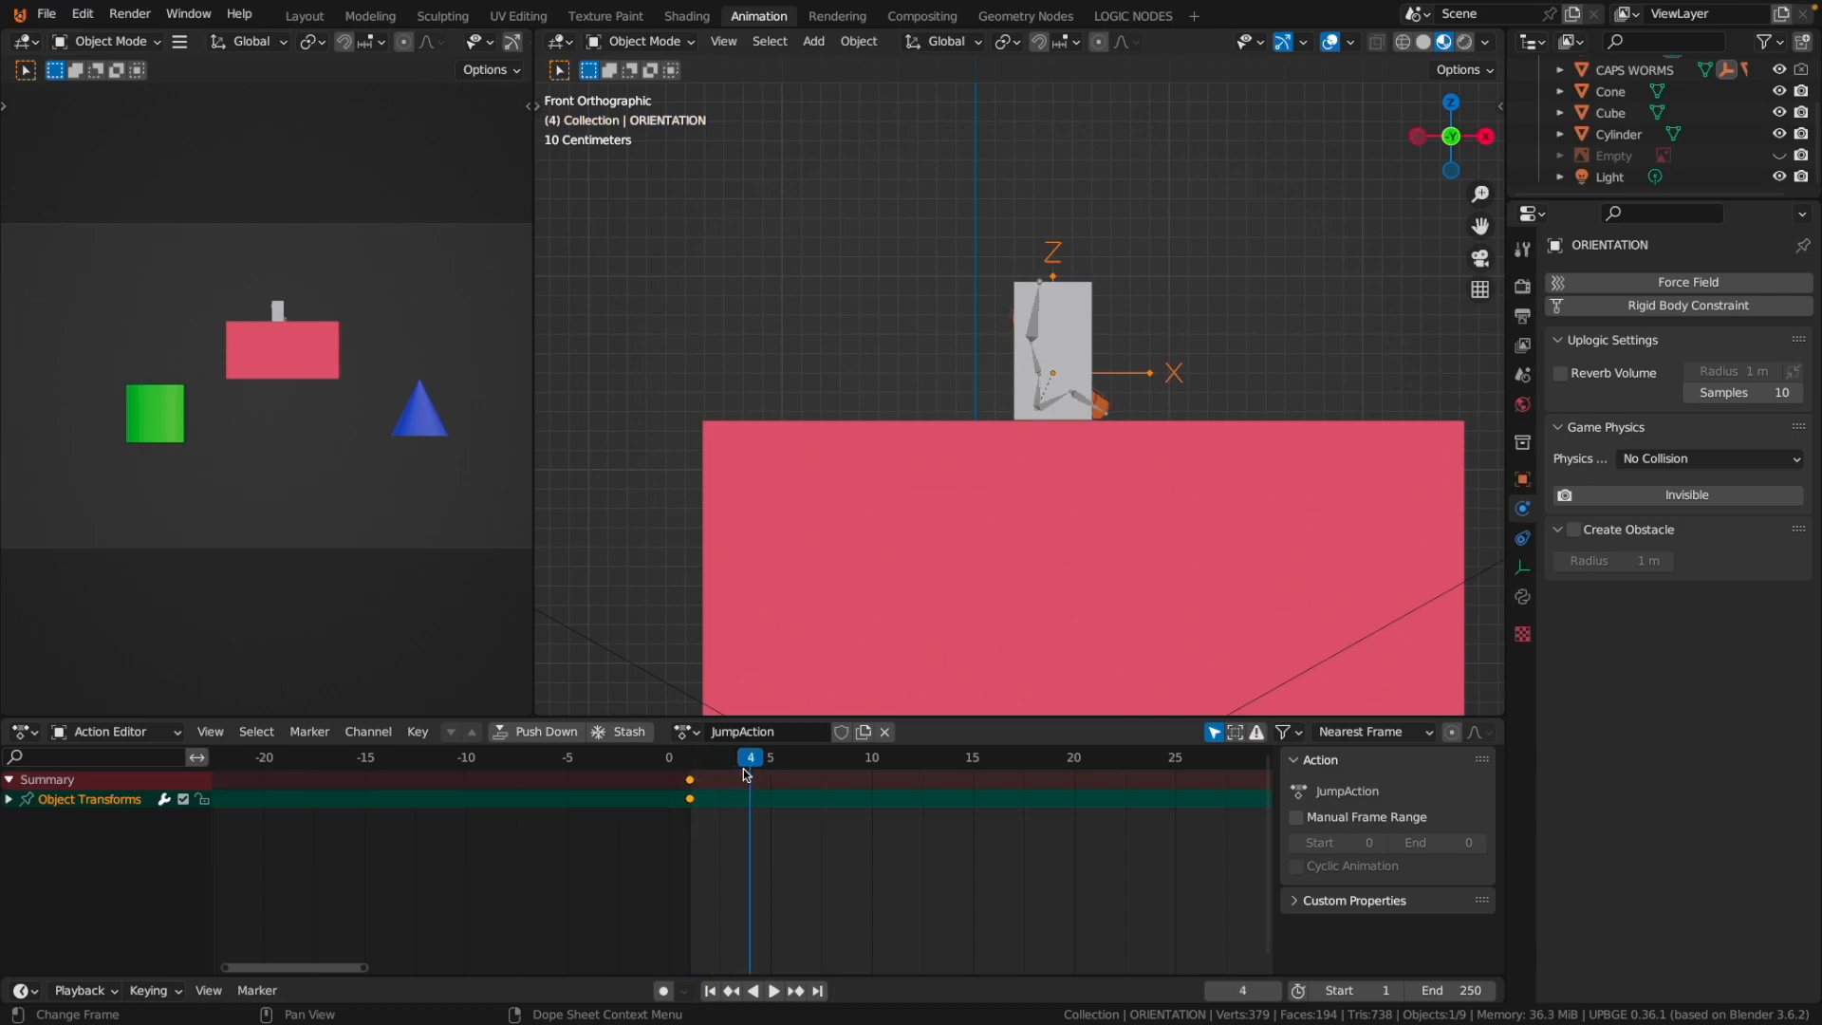
{"action": "key", "text": "Left"}
{"action": "key", "text": "Left"}
{"action": "key", "text": "Left"}
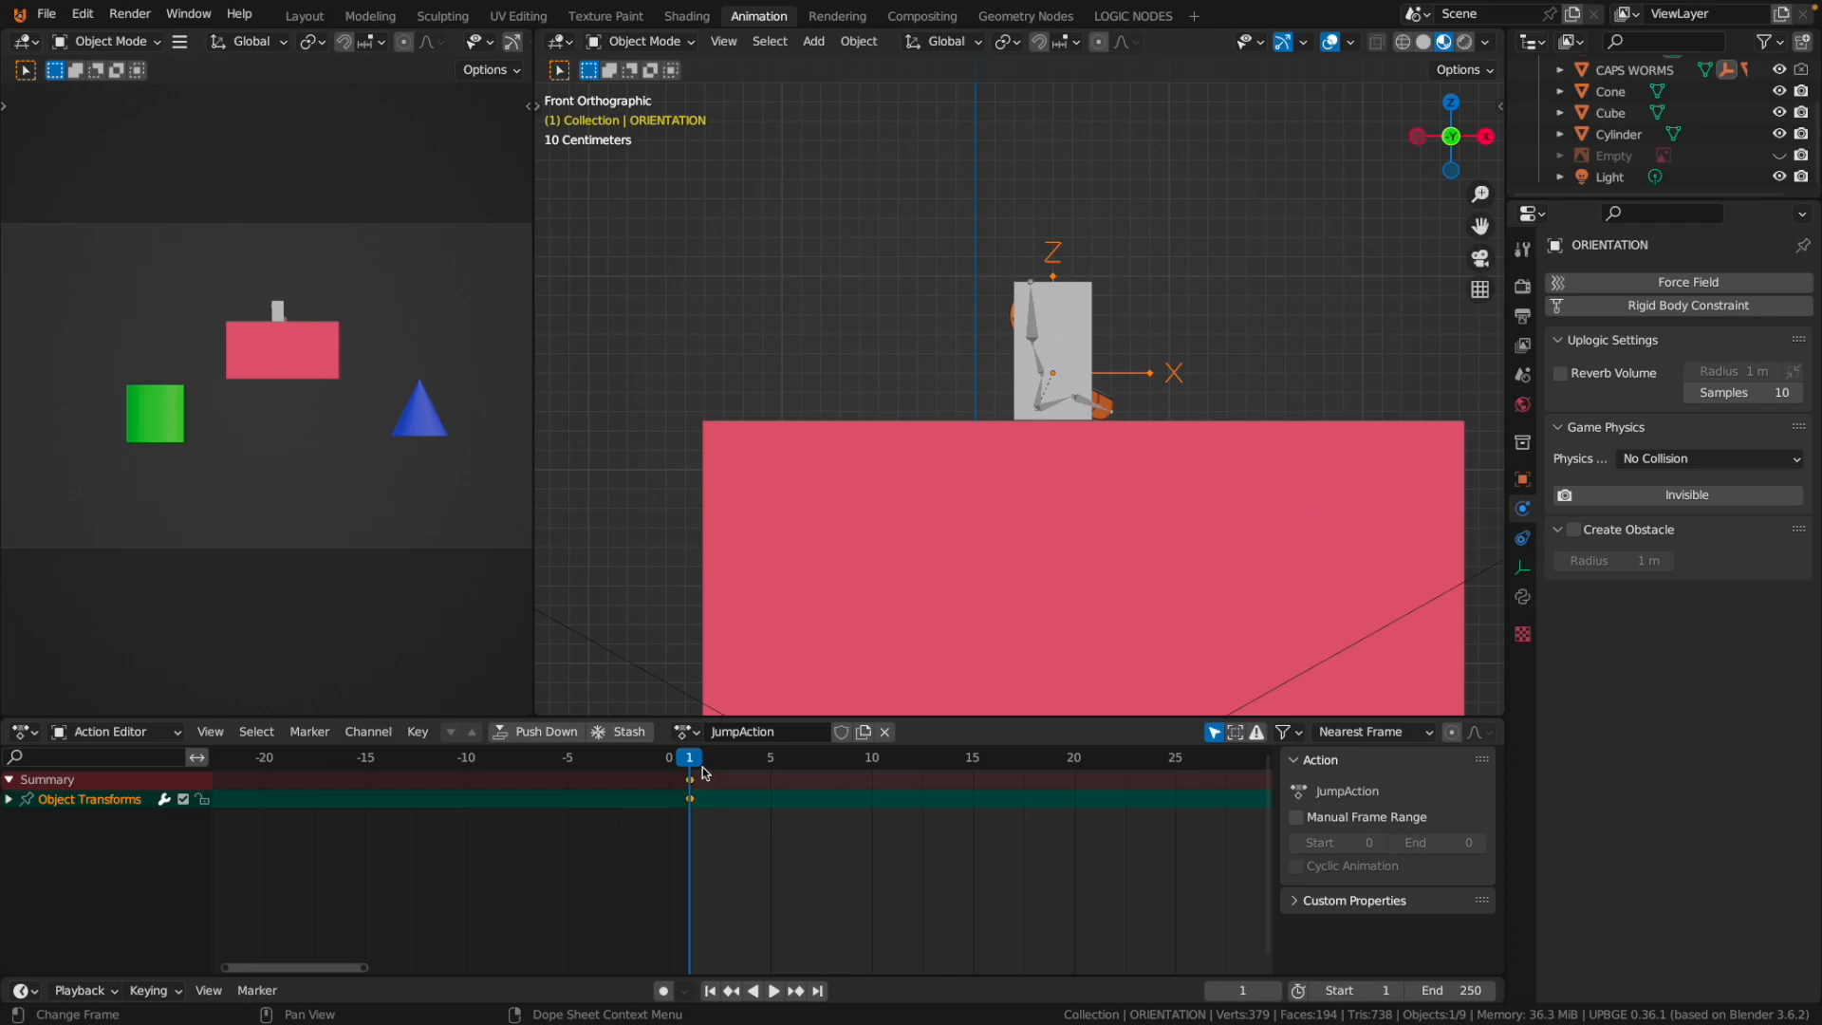
{"action": "key", "text": "Right"}
{"action": "key", "text": "Right"}
{"action": "key", "text": "Right"}
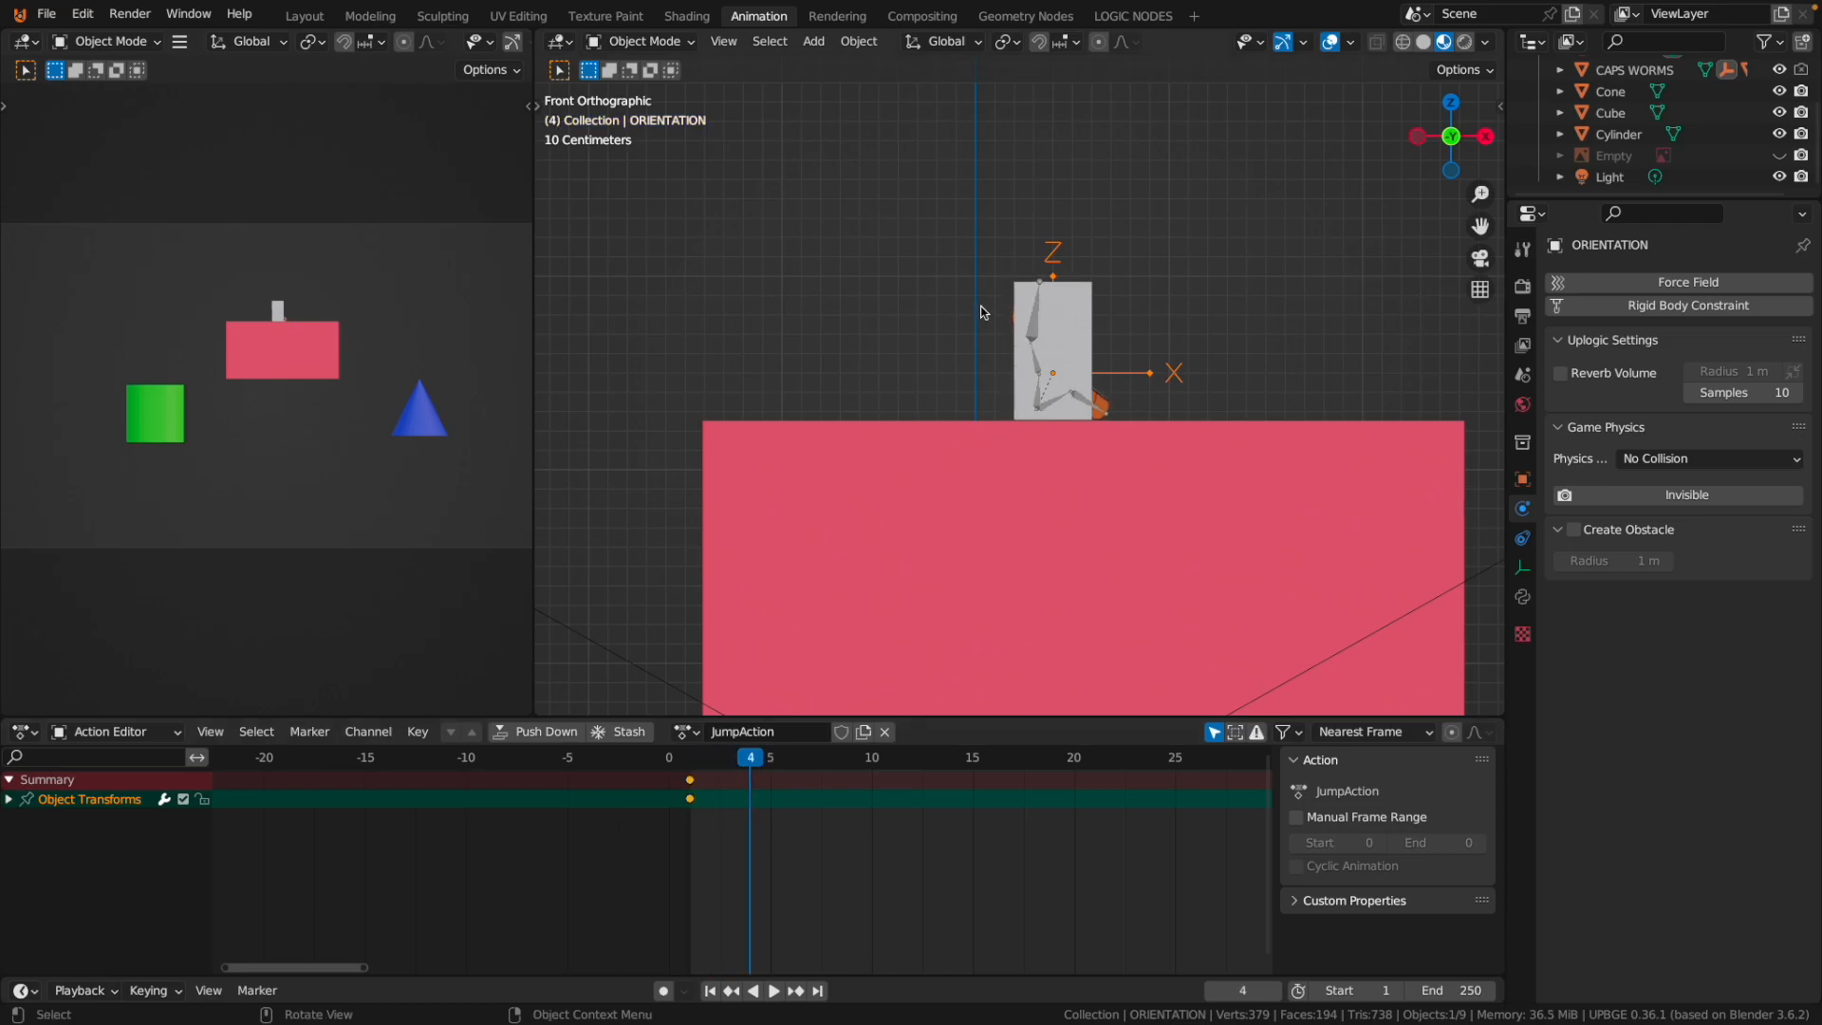
{"action": "key", "text": "r"}
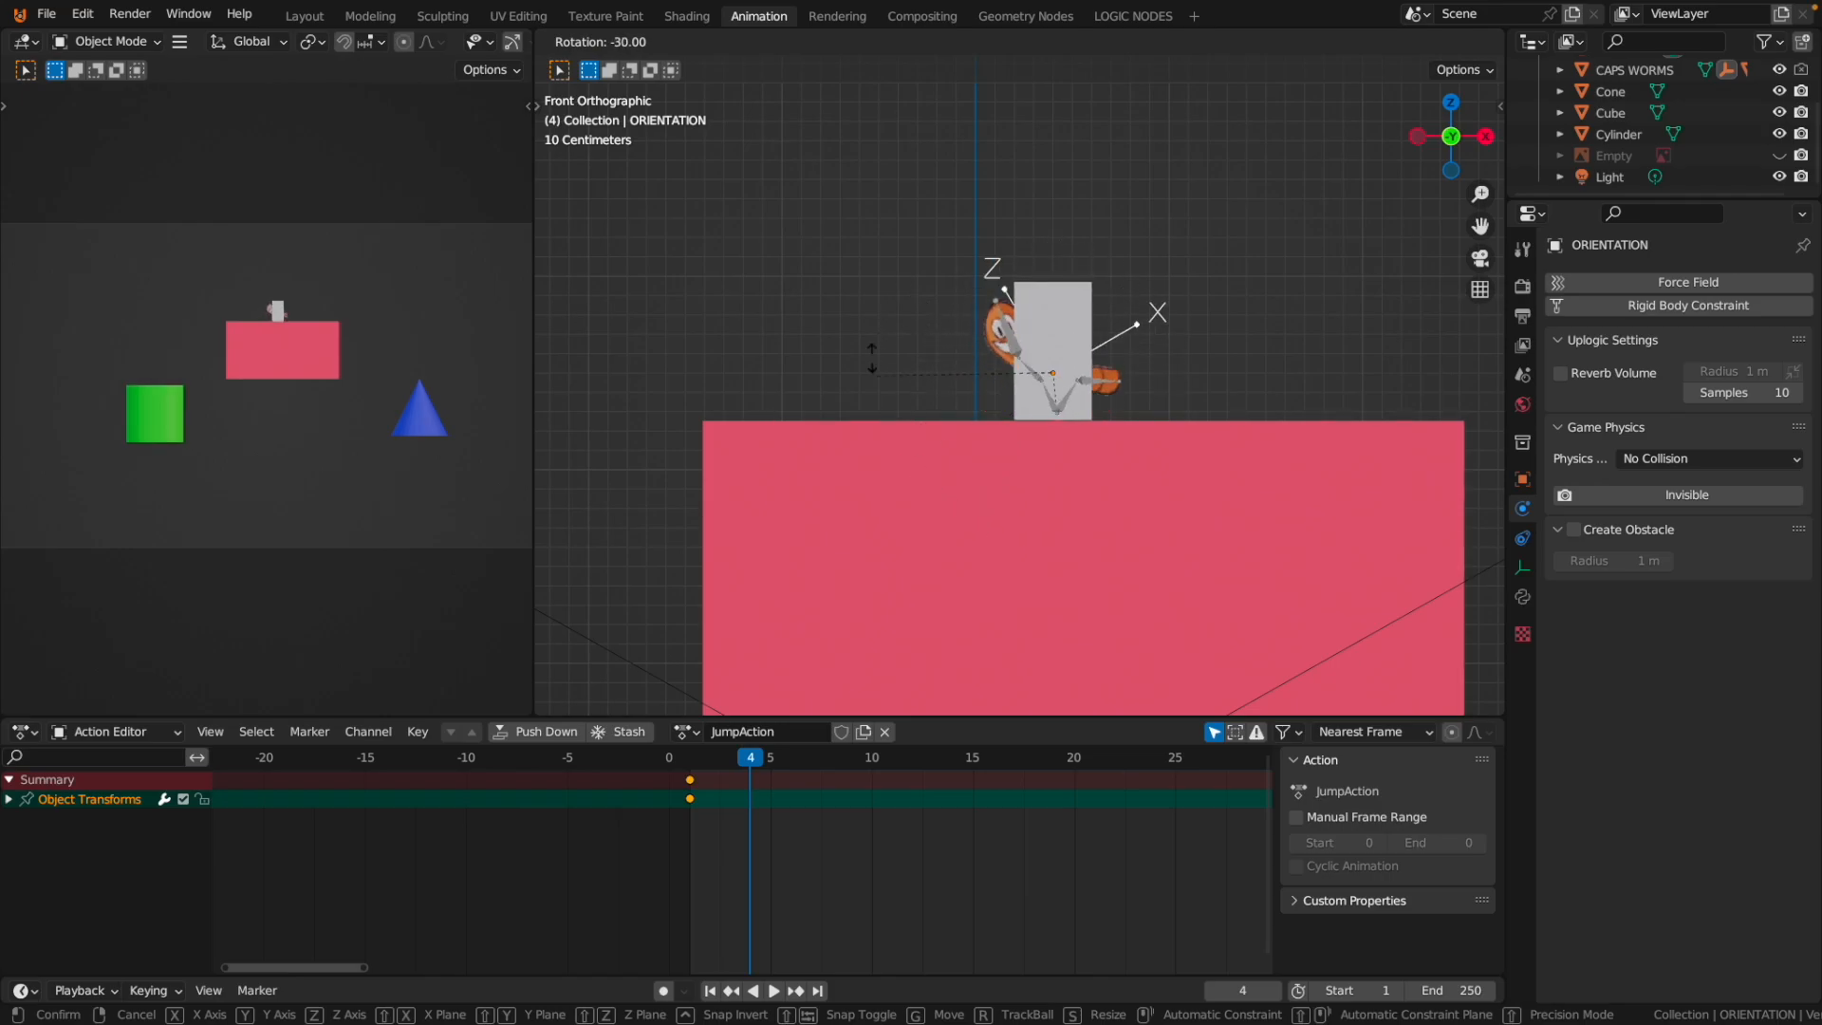
{"action": "left_click", "coordinate": [983, 541]}
{"action": "scroll", "coordinate": [844, 288], "scroll_direction": "up", "scroll_amount": 5}
{"action": "scroll", "coordinate": [839, 283], "scroll_direction": "down", "scroll_amount": 3}
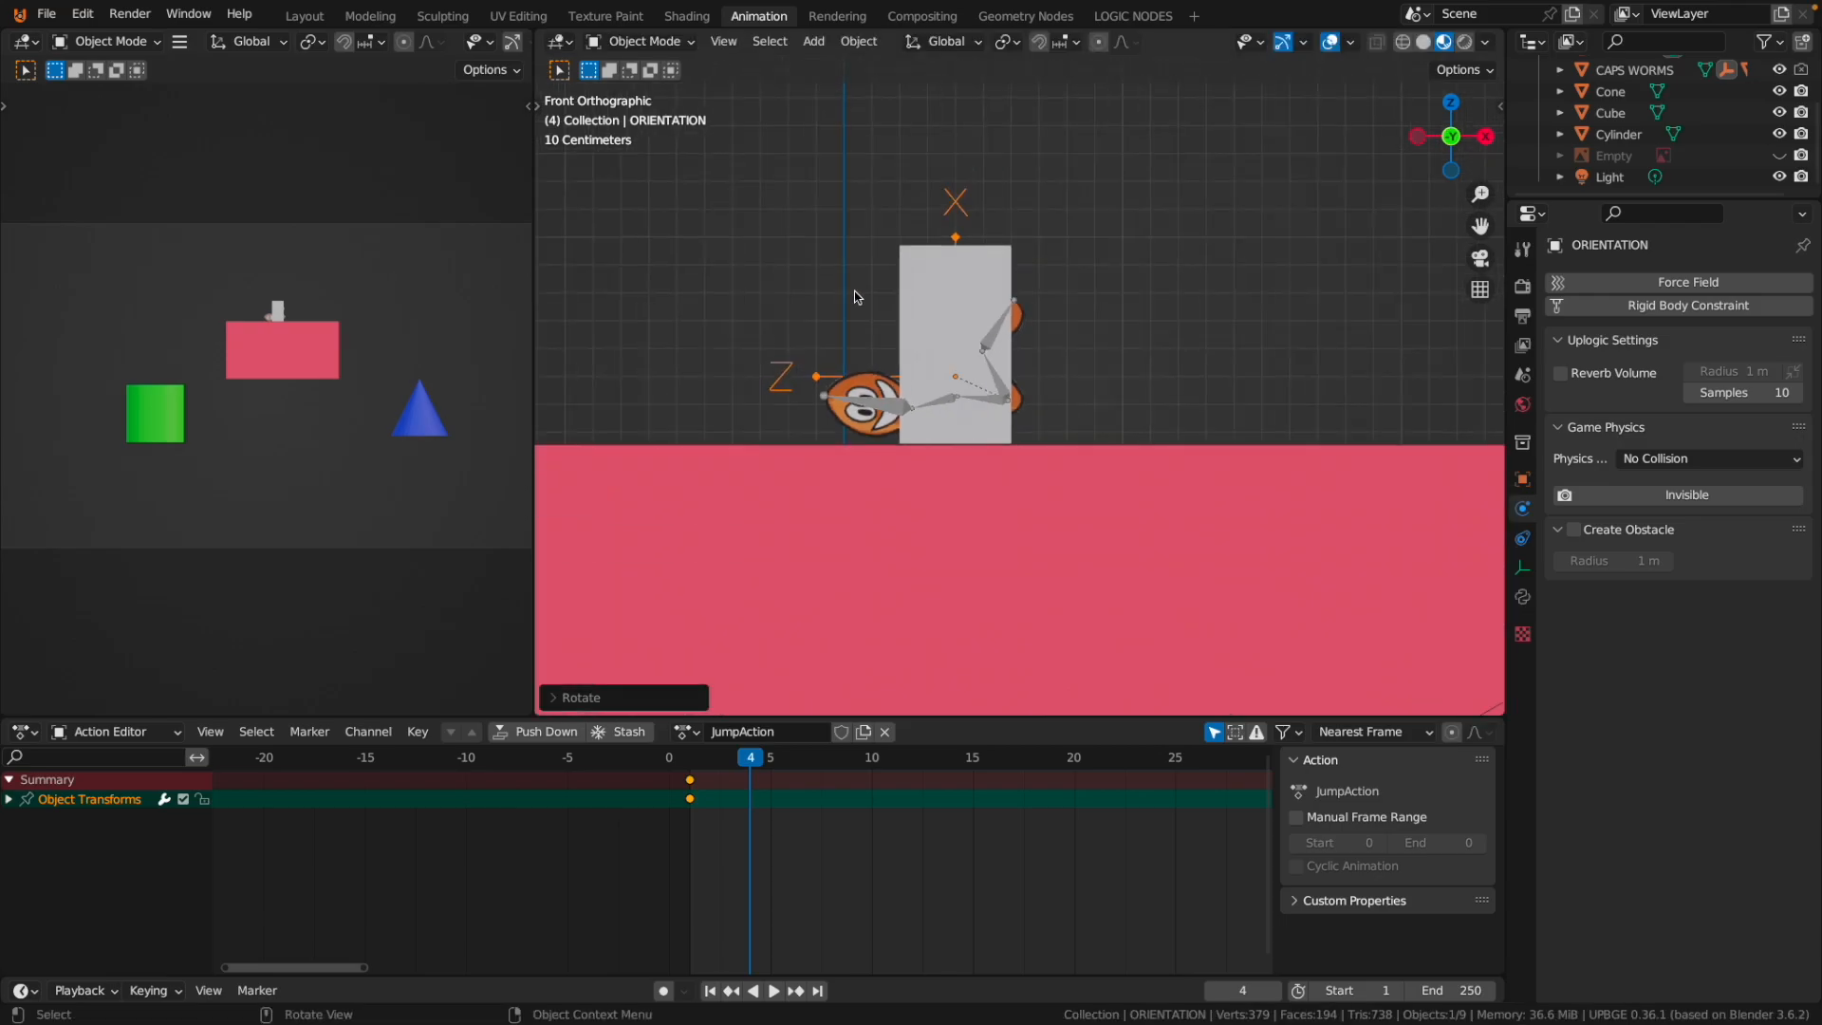
{"action": "key", "text": "i"}
{"action": "left_click", "coordinate": [862, 241]}
At frame 7, rotate the ORIENTATION empty another 90 degrees counterclockwise so the worm is upside down, and insert a Rotation keyframe.
{"action": "key", "text": "Right"}
{"action": "key", "text": "Right"}
{"action": "key", "text": "Right"}
{"action": "key", "text": "Left"}
{"action": "key", "text": "Left"}
{"action": "key", "text": "Left"}
{"action": "key", "text": "Right"}
{"action": "key", "text": "Right"}
{"action": "key", "text": "Right"}
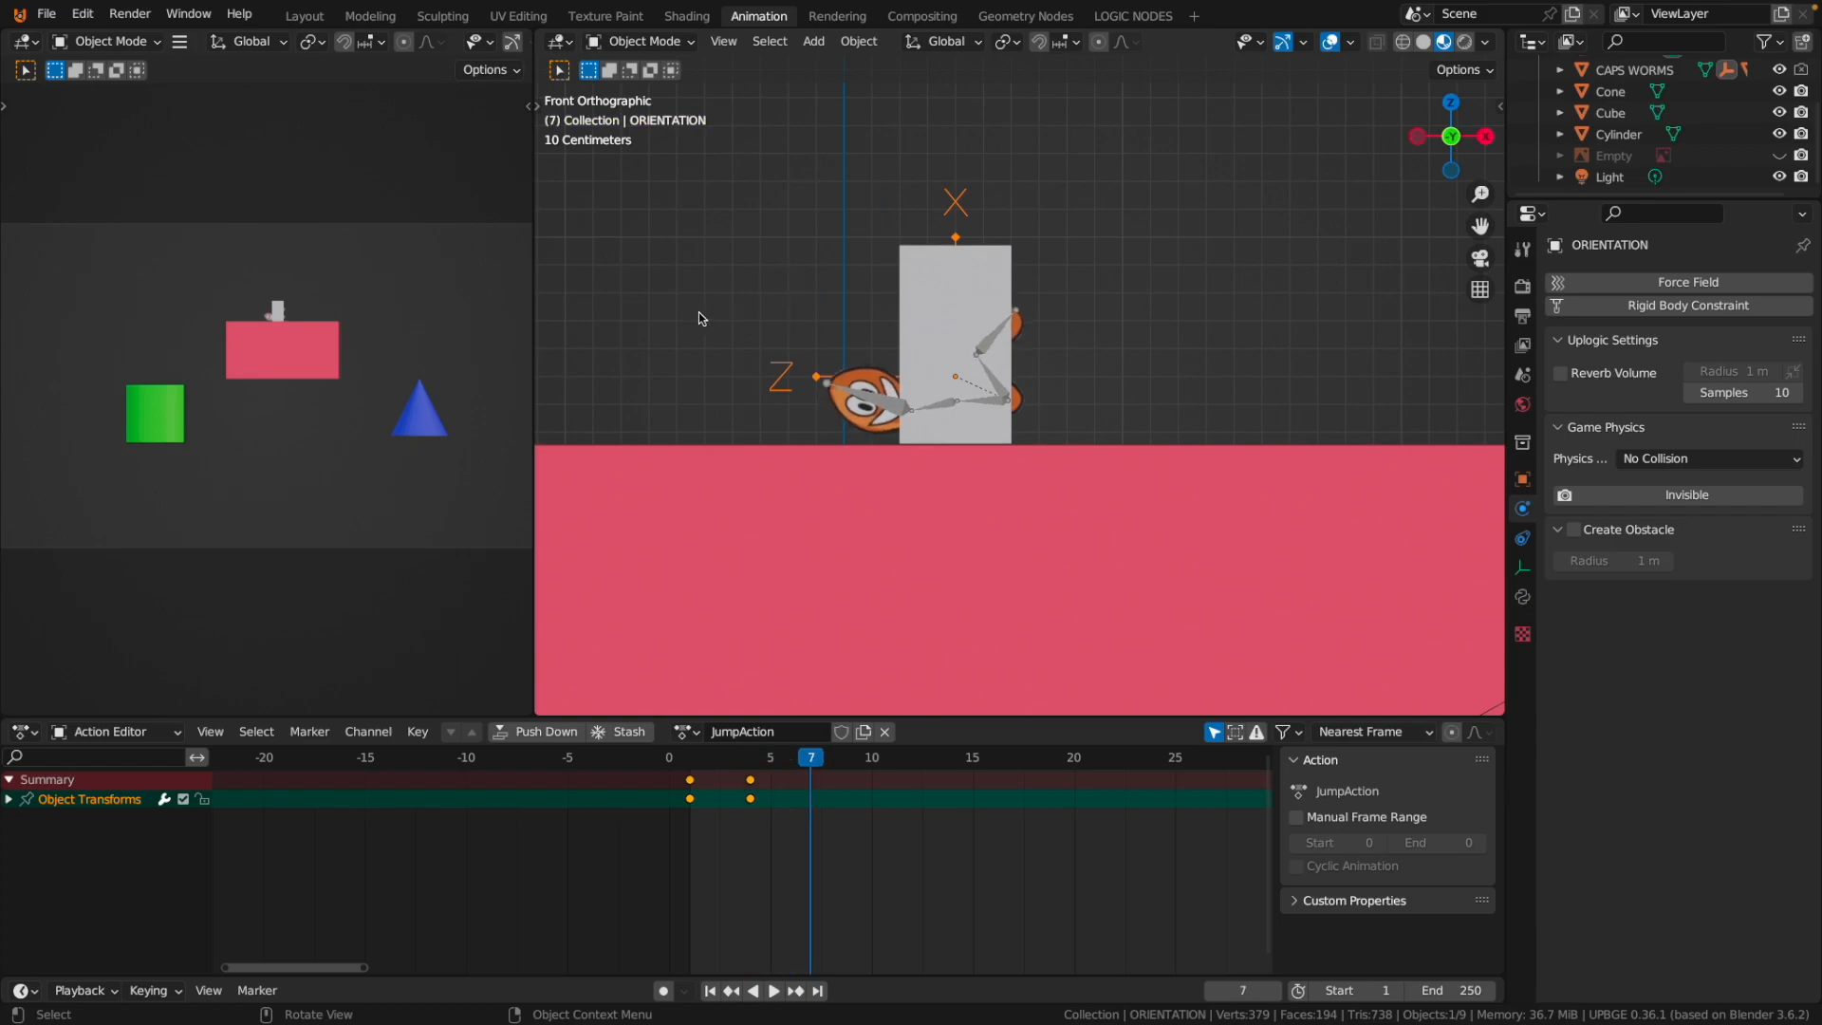
{"action": "key", "text": "r"}
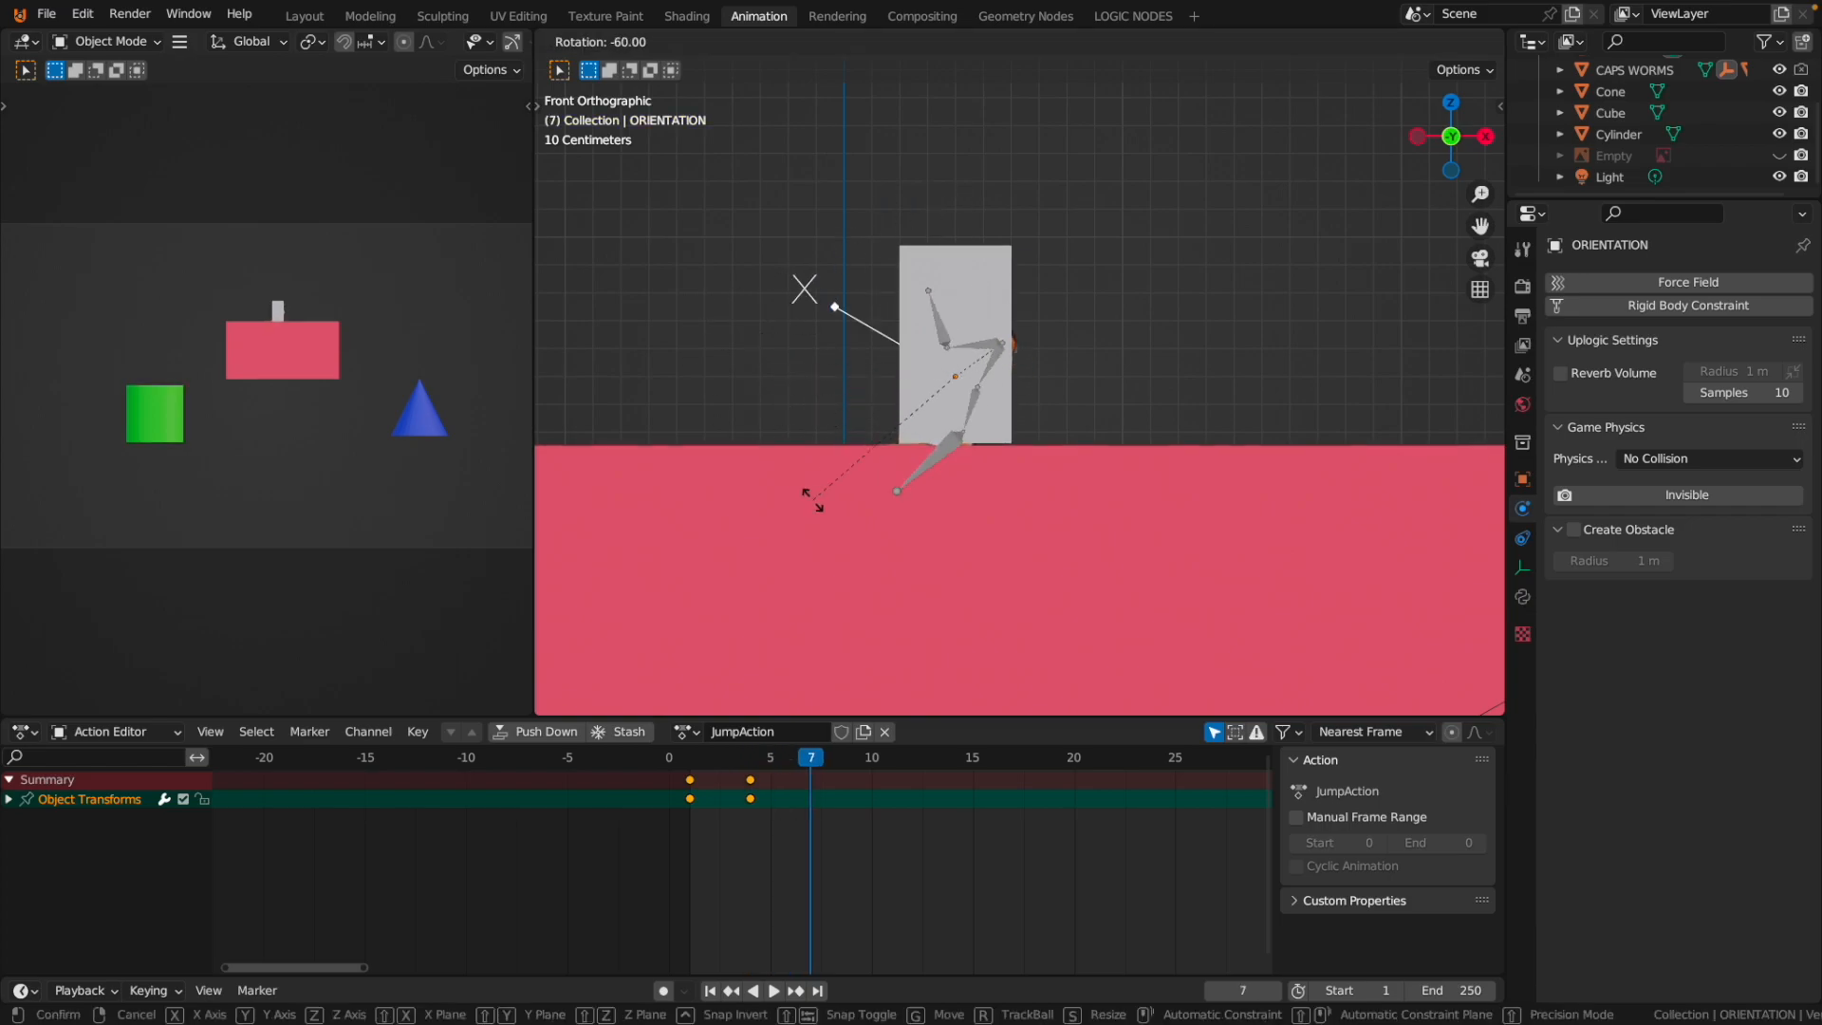
{"action": "left_click", "coordinate": [903, 528]}
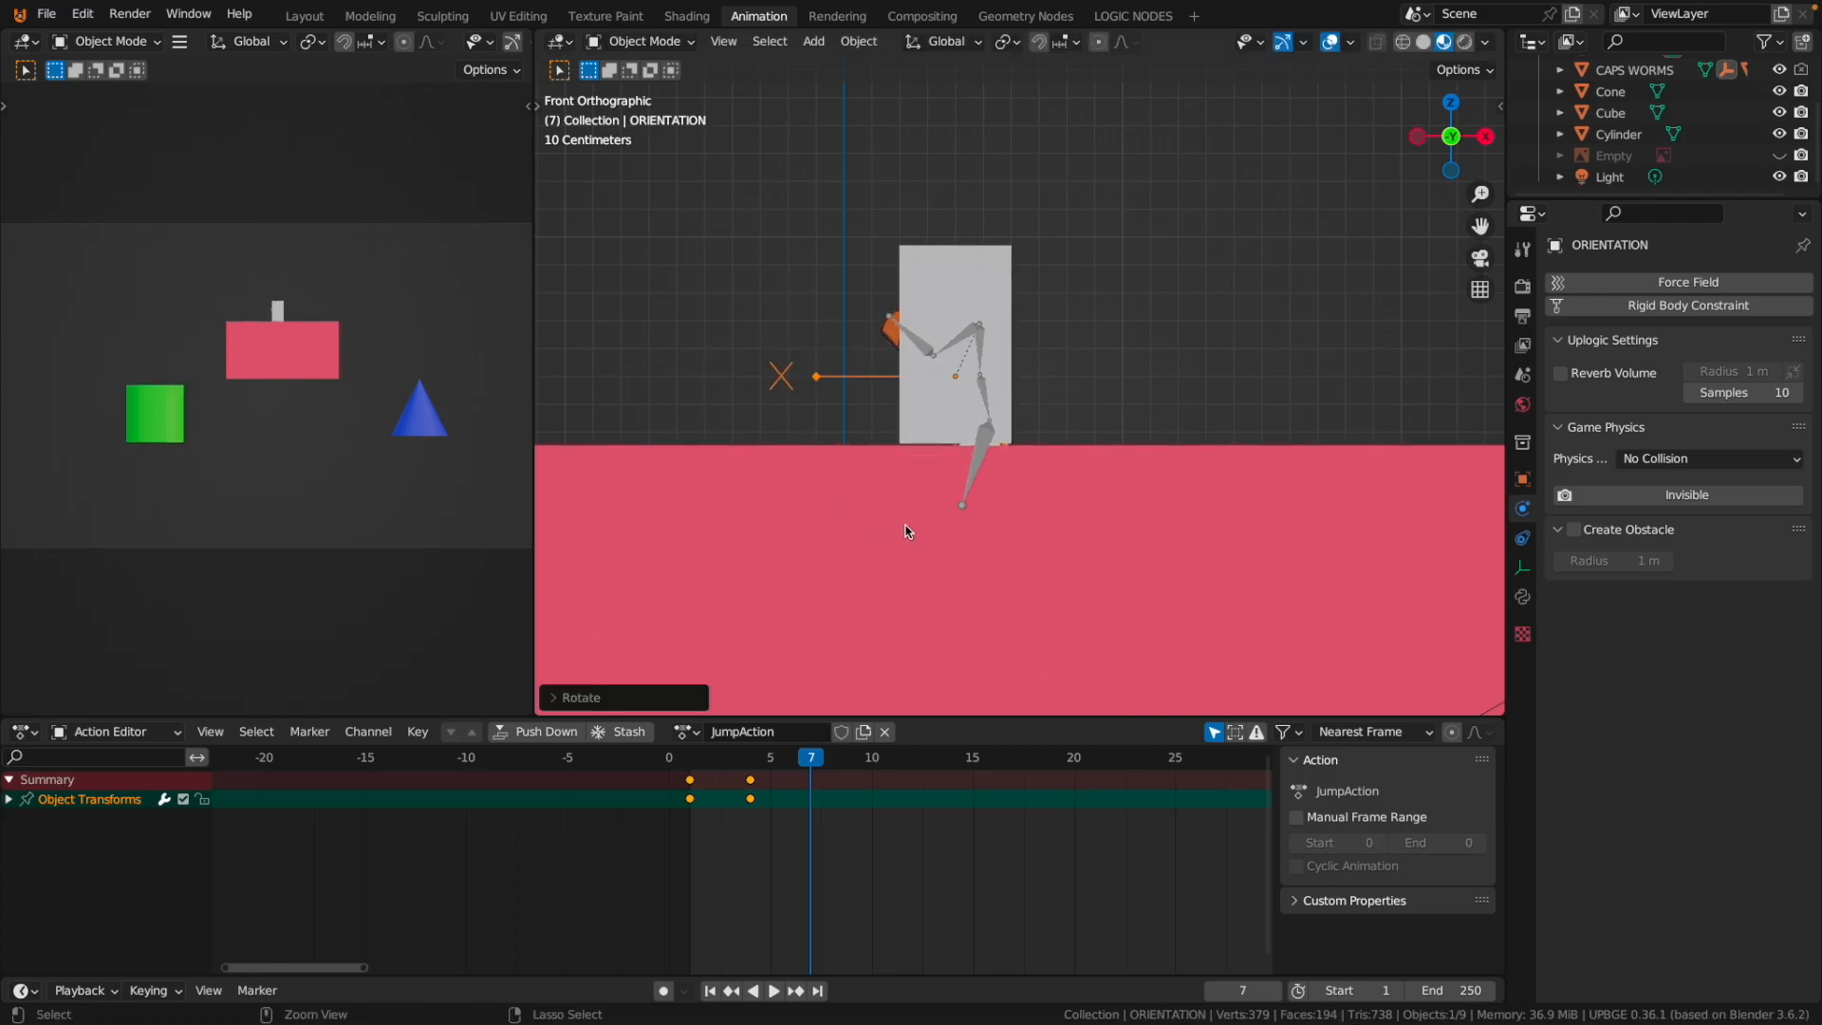
{"action": "key", "text": "i"}
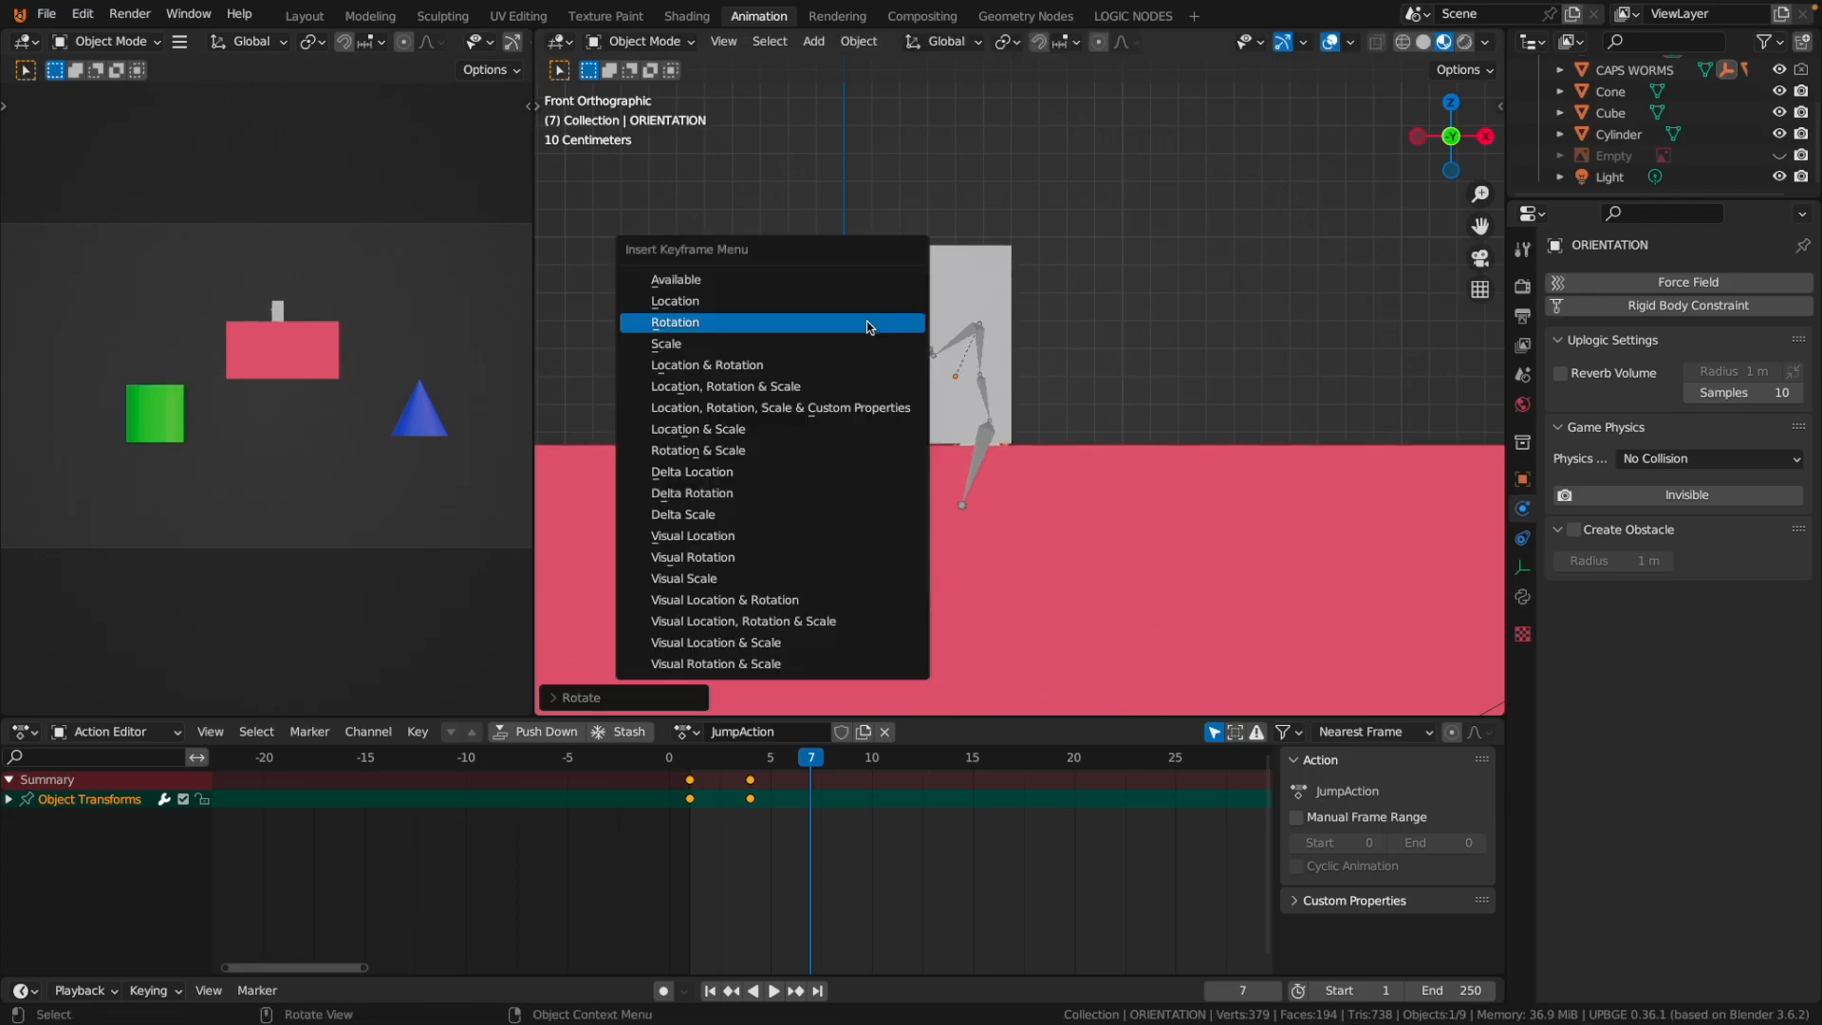
{"action": "left_click", "coordinate": [869, 327]}
At frame 10, rotate the ORIENTATION empty a further 90 degrees counterclockwise and insert a Rotation keyframe.
{"action": "key", "text": "Right"}
{"action": "key", "text": "Right"}
{"action": "key", "text": "Right"}
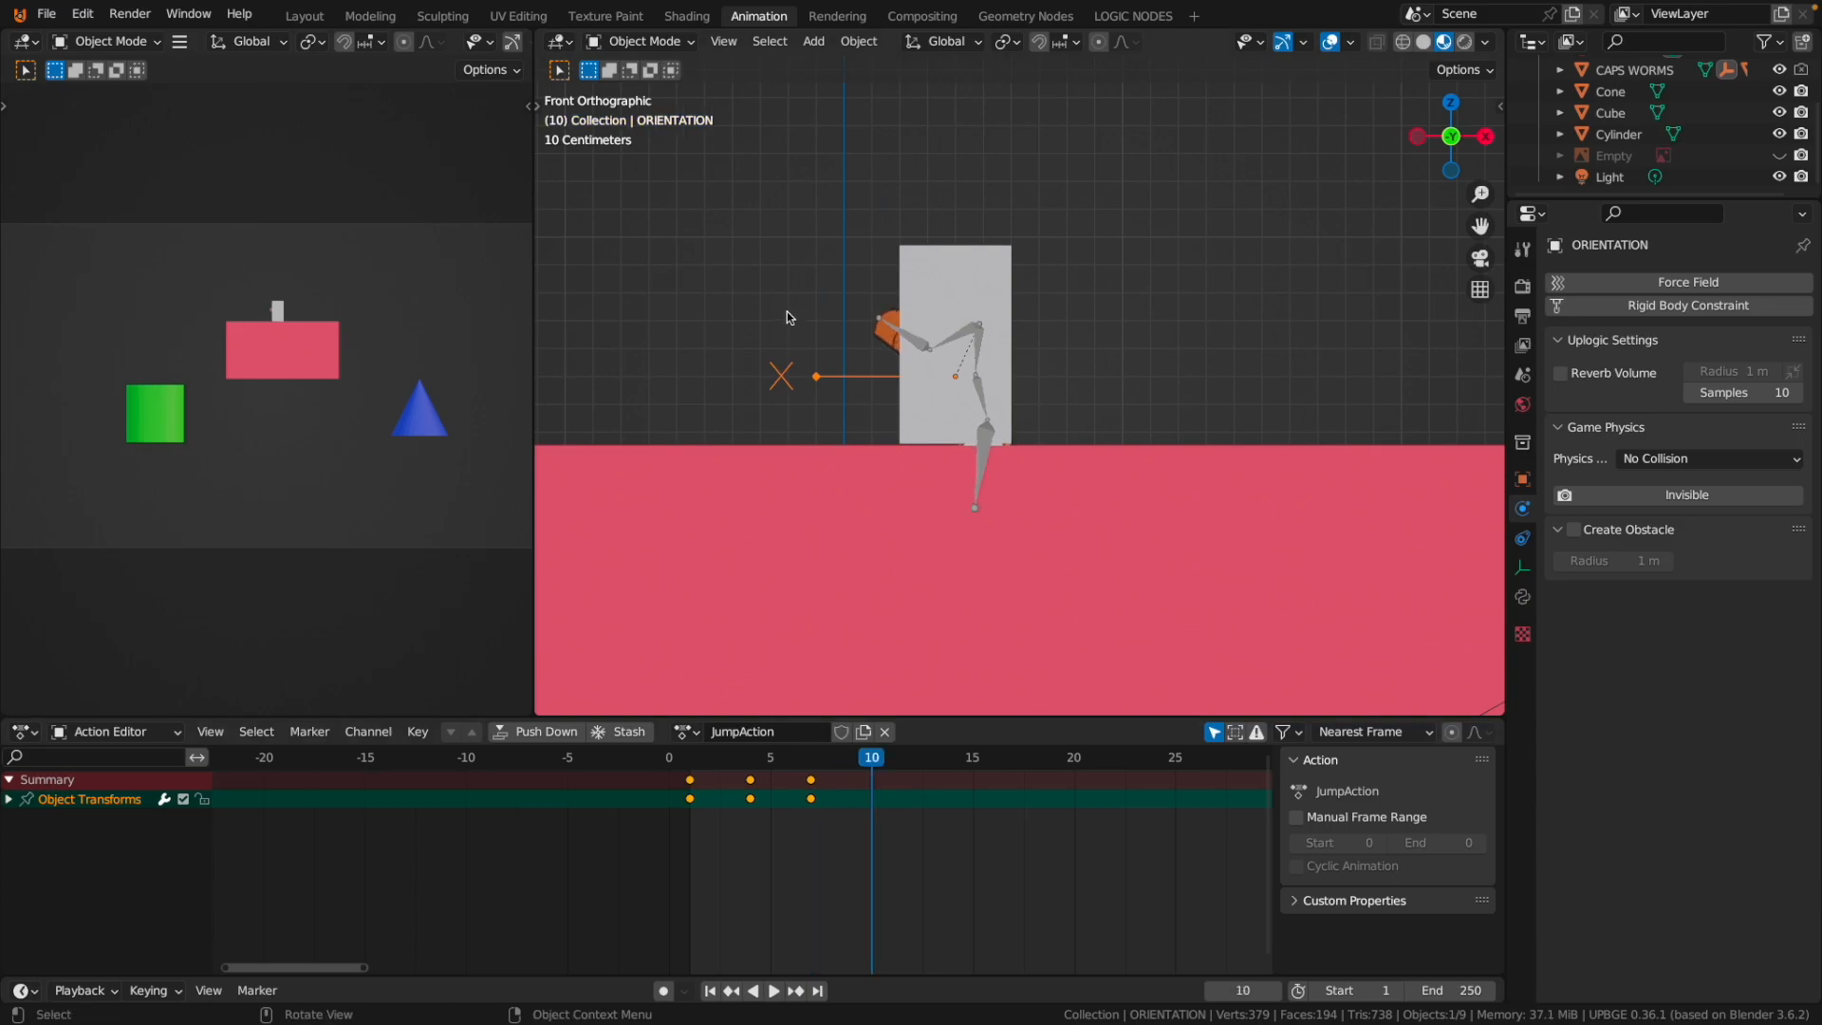
{"action": "key", "text": "r"}
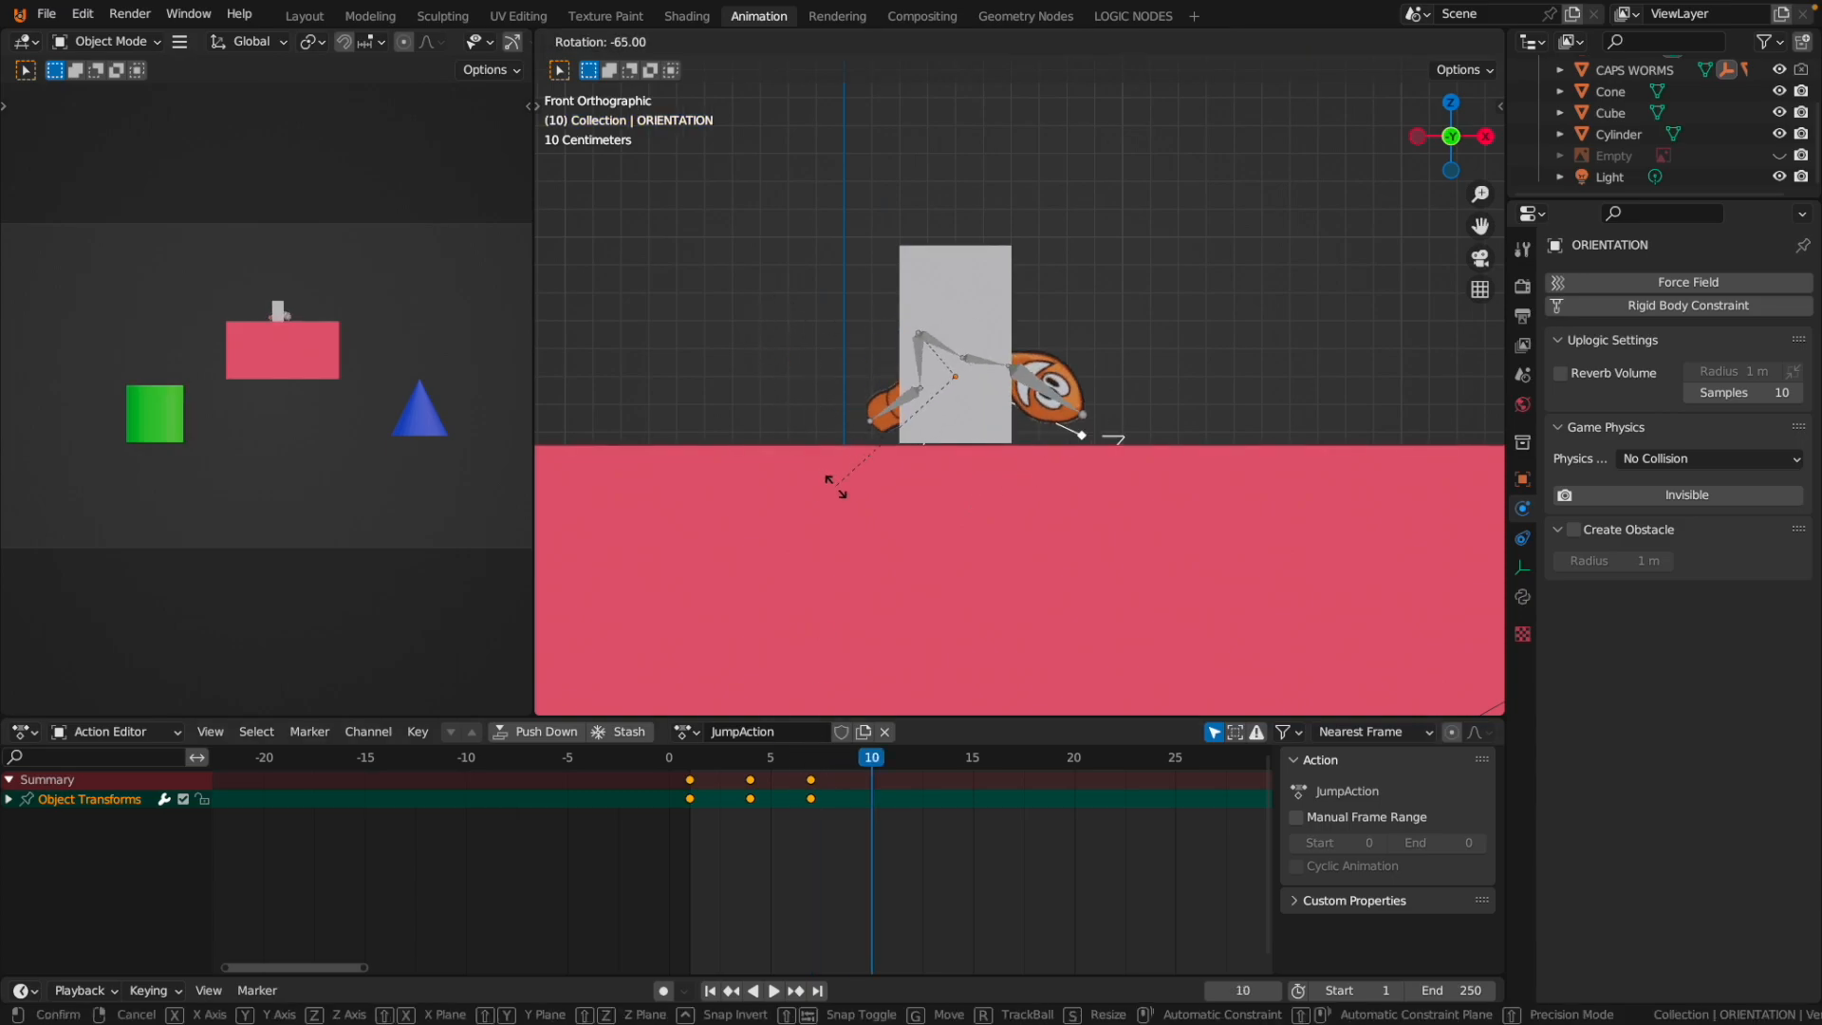
{"action": "left_click", "coordinate": [867, 551]}
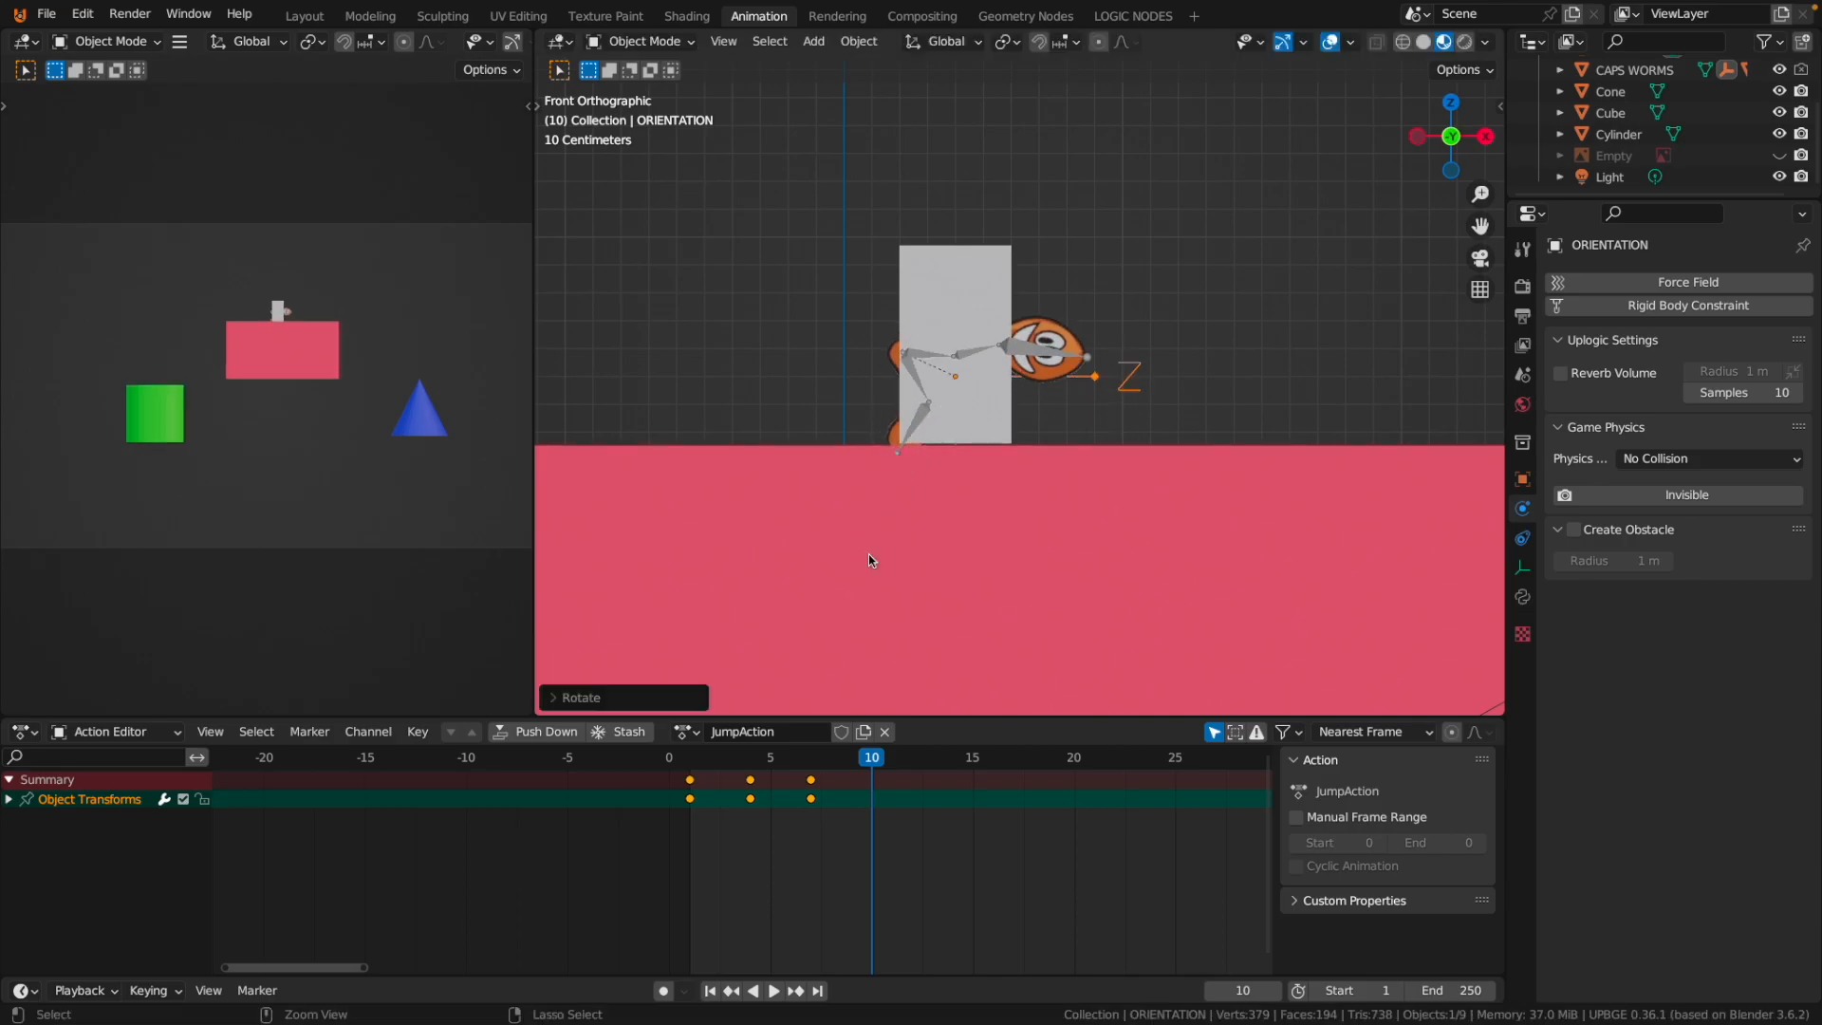
{"action": "key", "text": "i"}
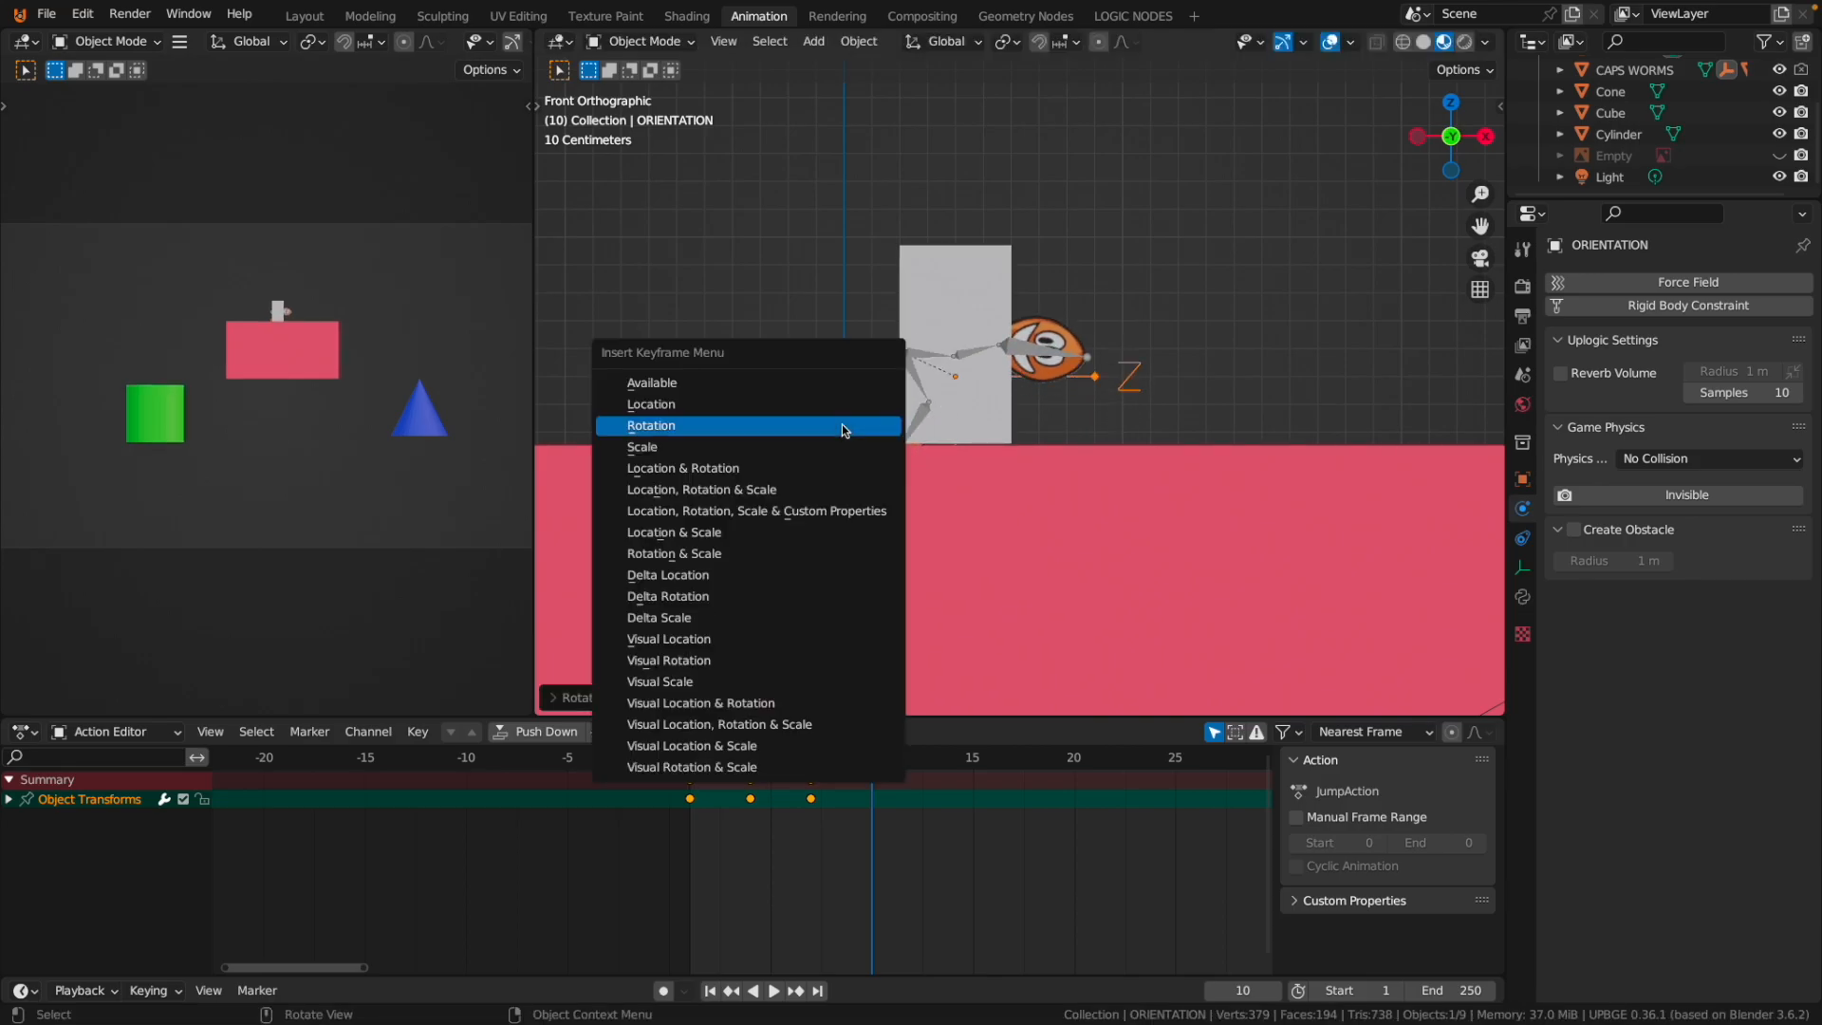
{"action": "left_click", "coordinate": [844, 429]}
At frame 13, rotate the ORIENTATION empty the last 90 degrees counterclockwise back to upright and insert a Rotation keyframe.
{"action": "key", "text": "Right"}
{"action": "key", "text": "Right"}
{"action": "key", "text": "Right"}
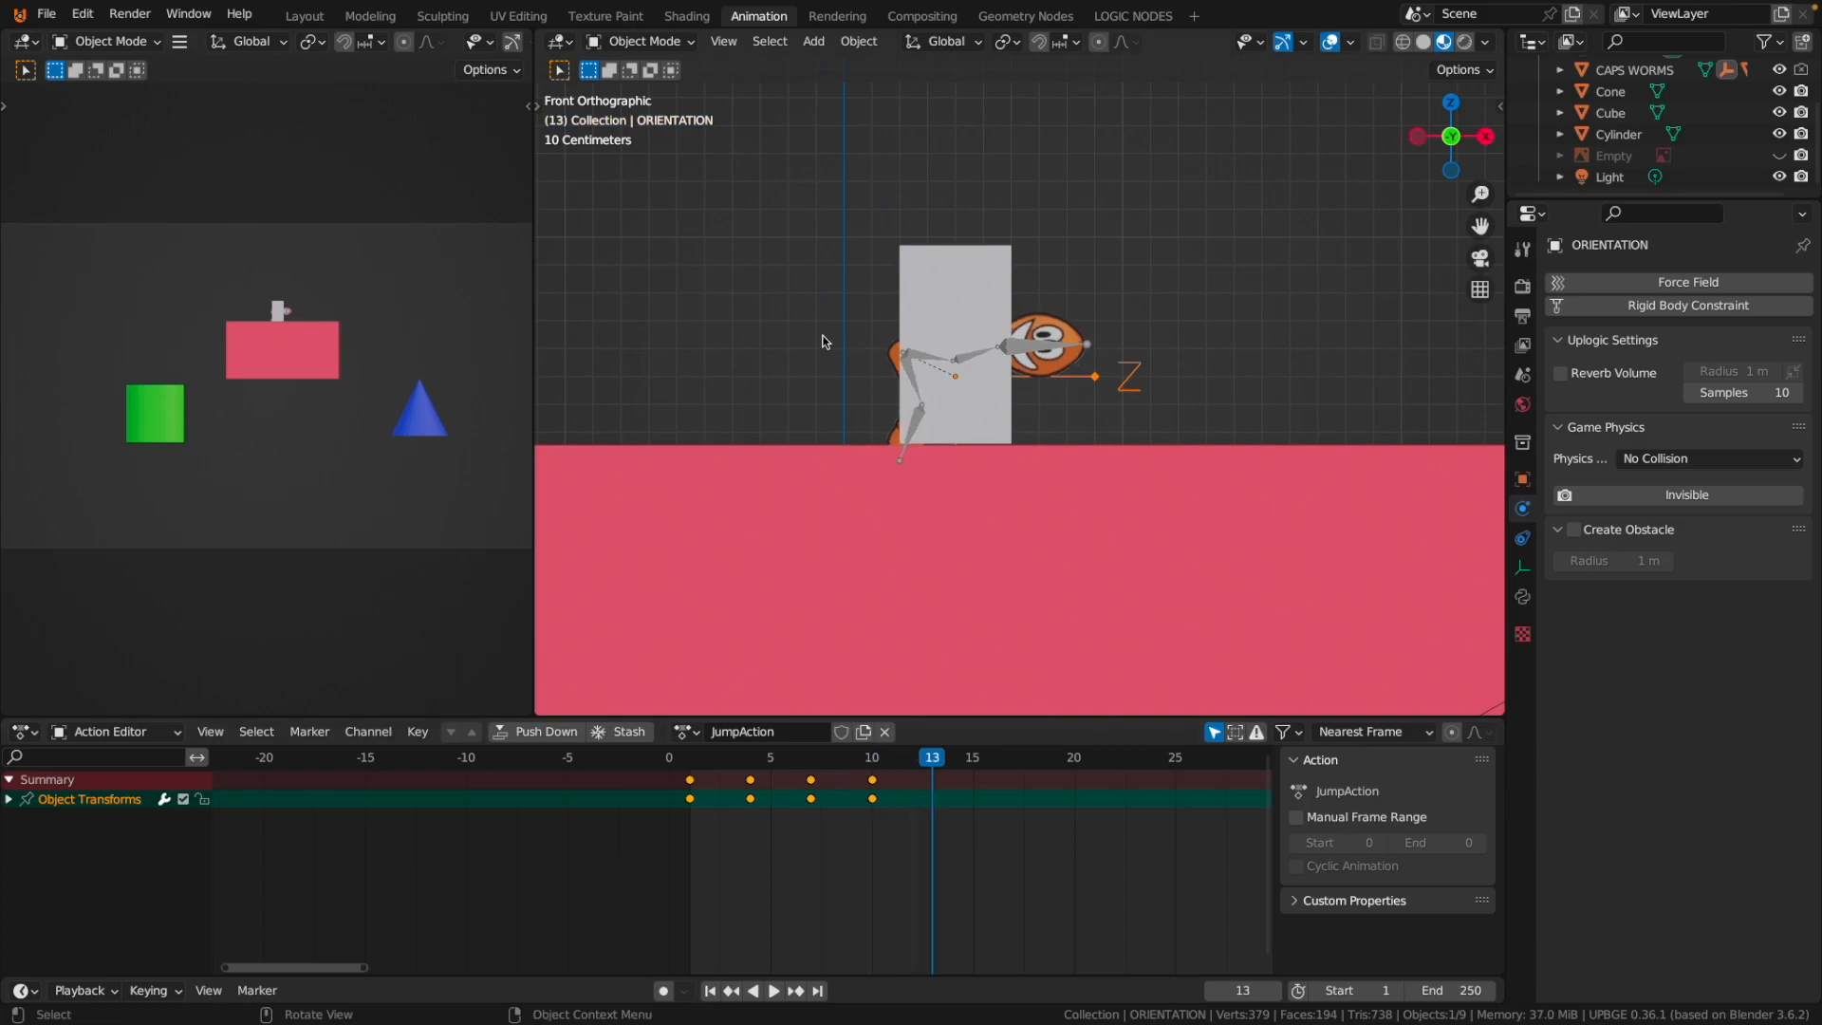
{"action": "key", "text": "r"}
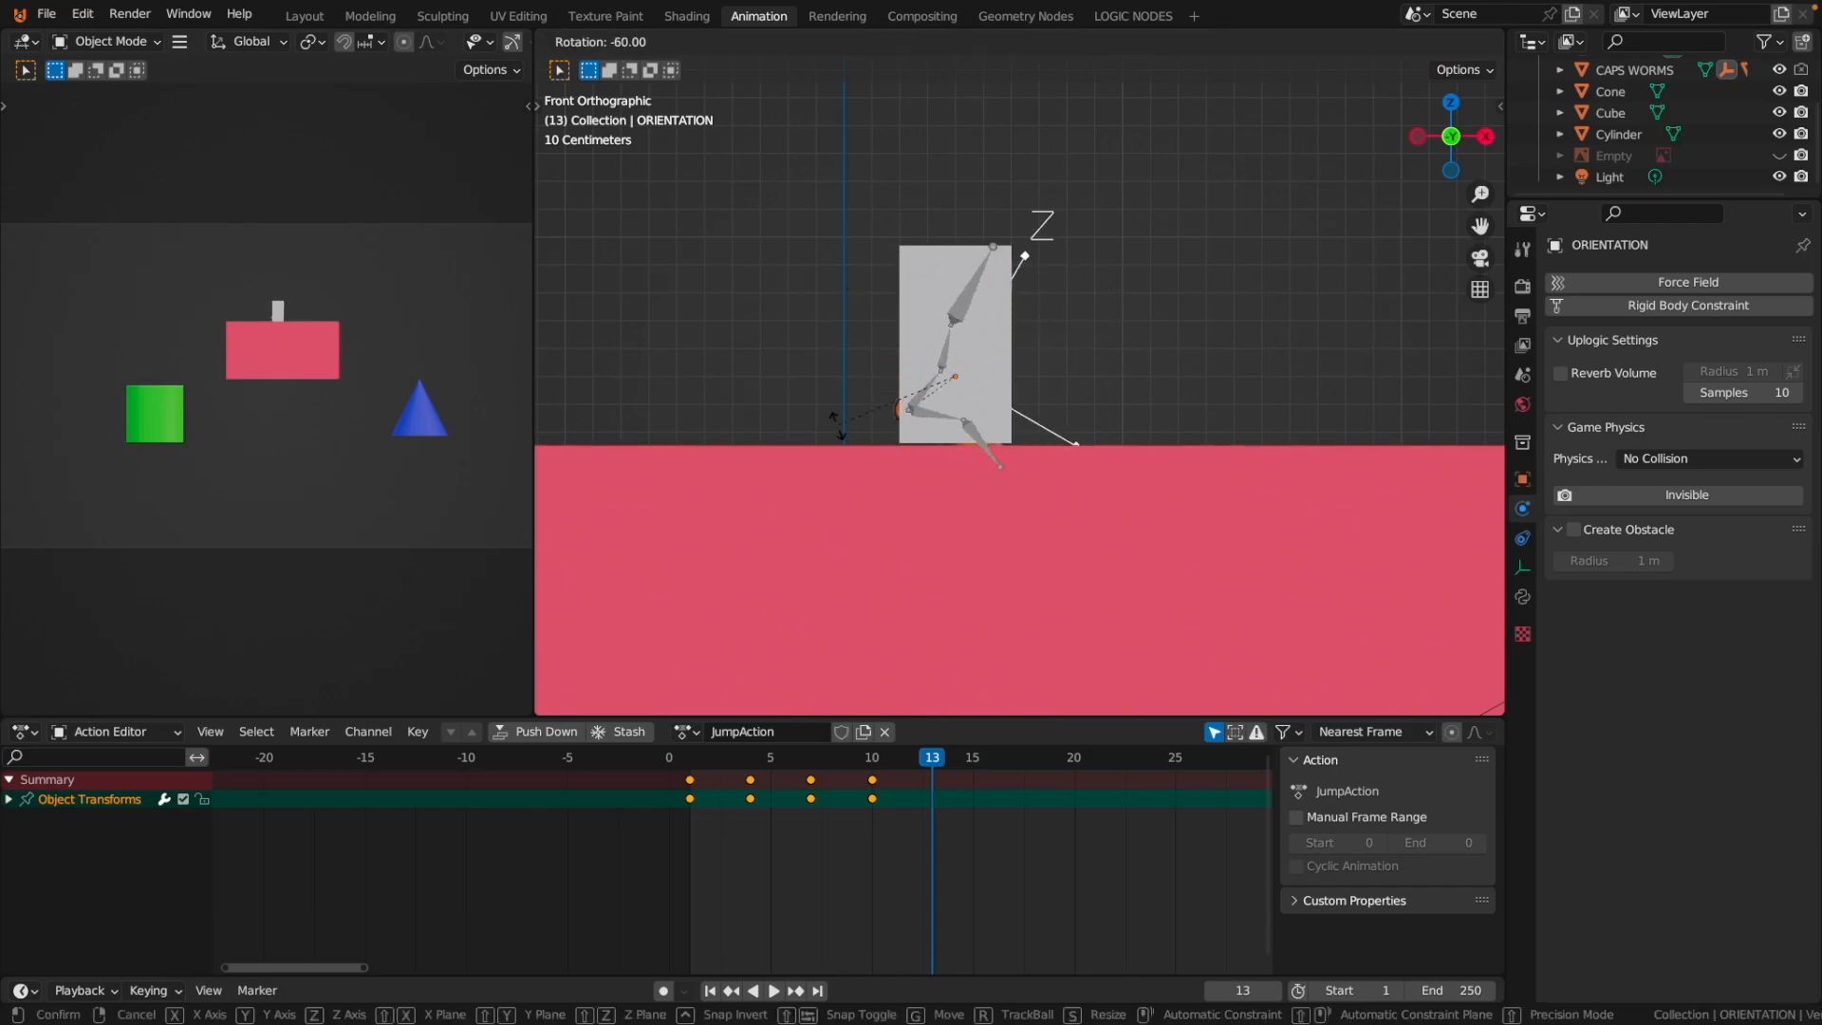
{"action": "left_click", "coordinate": [864, 502]}
{"action": "key", "text": "i"}
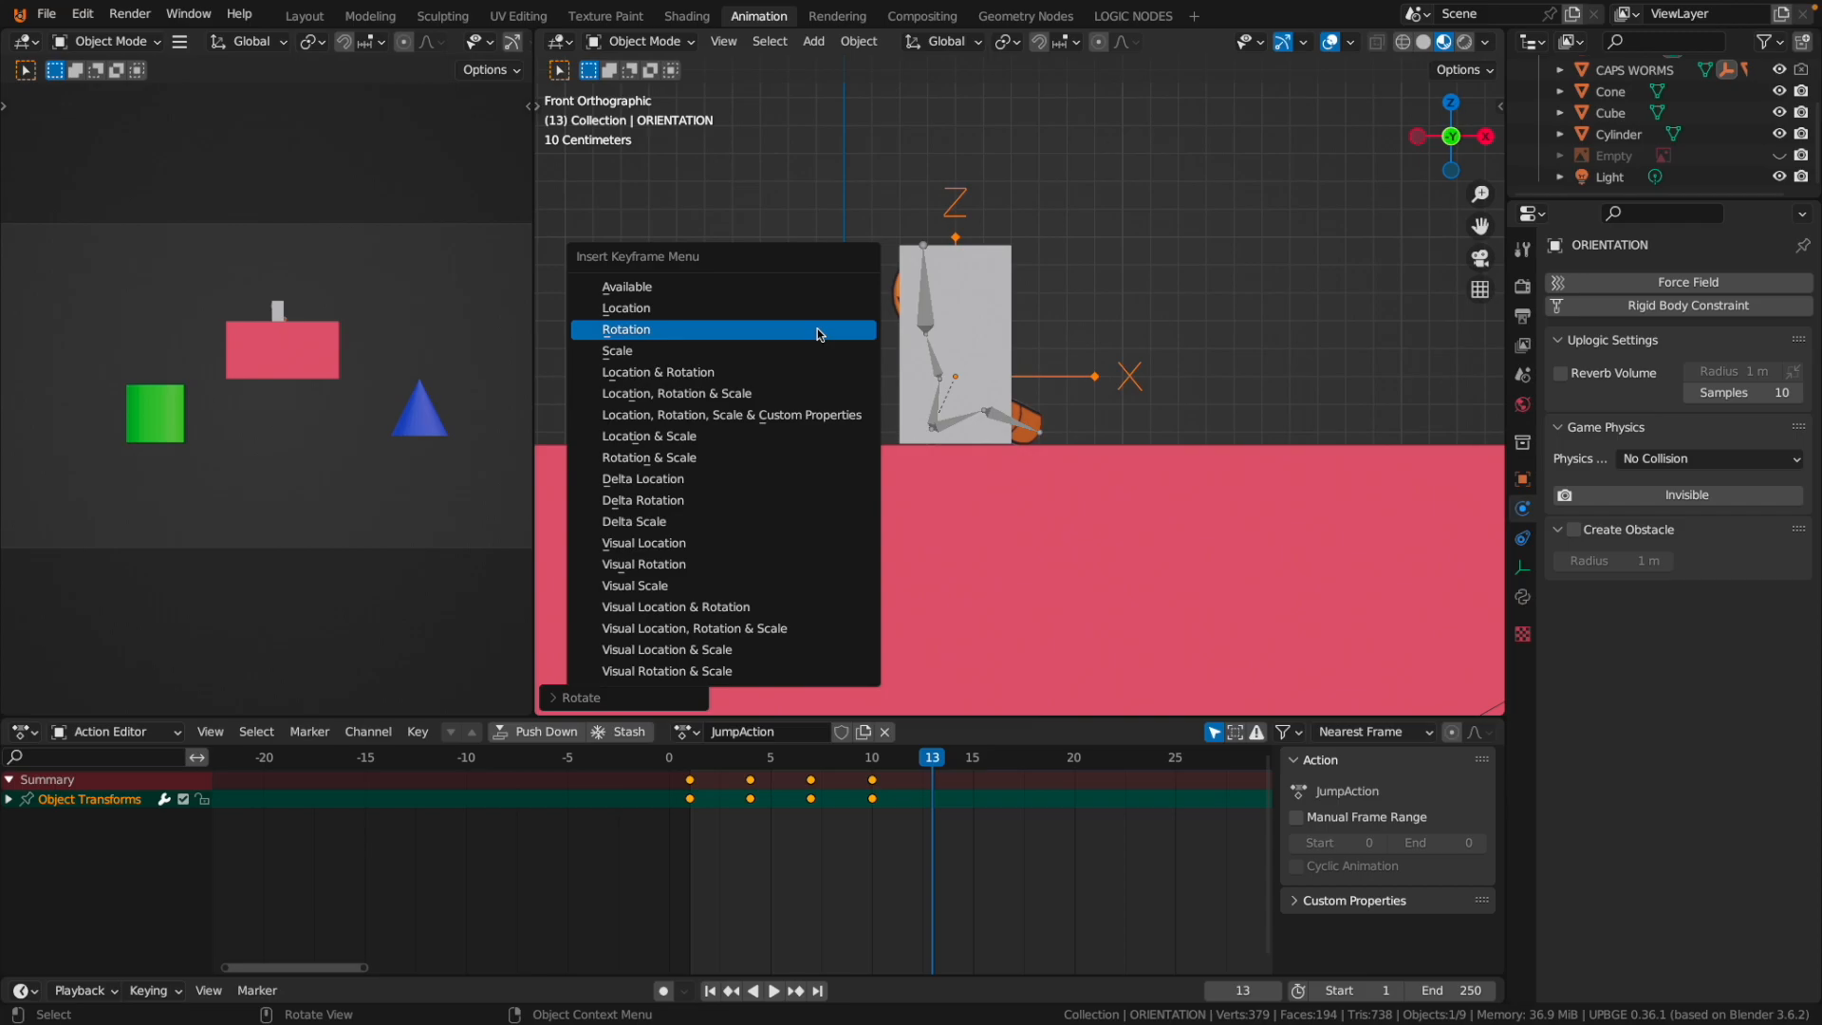
{"action": "left_click", "coordinate": [820, 330]}
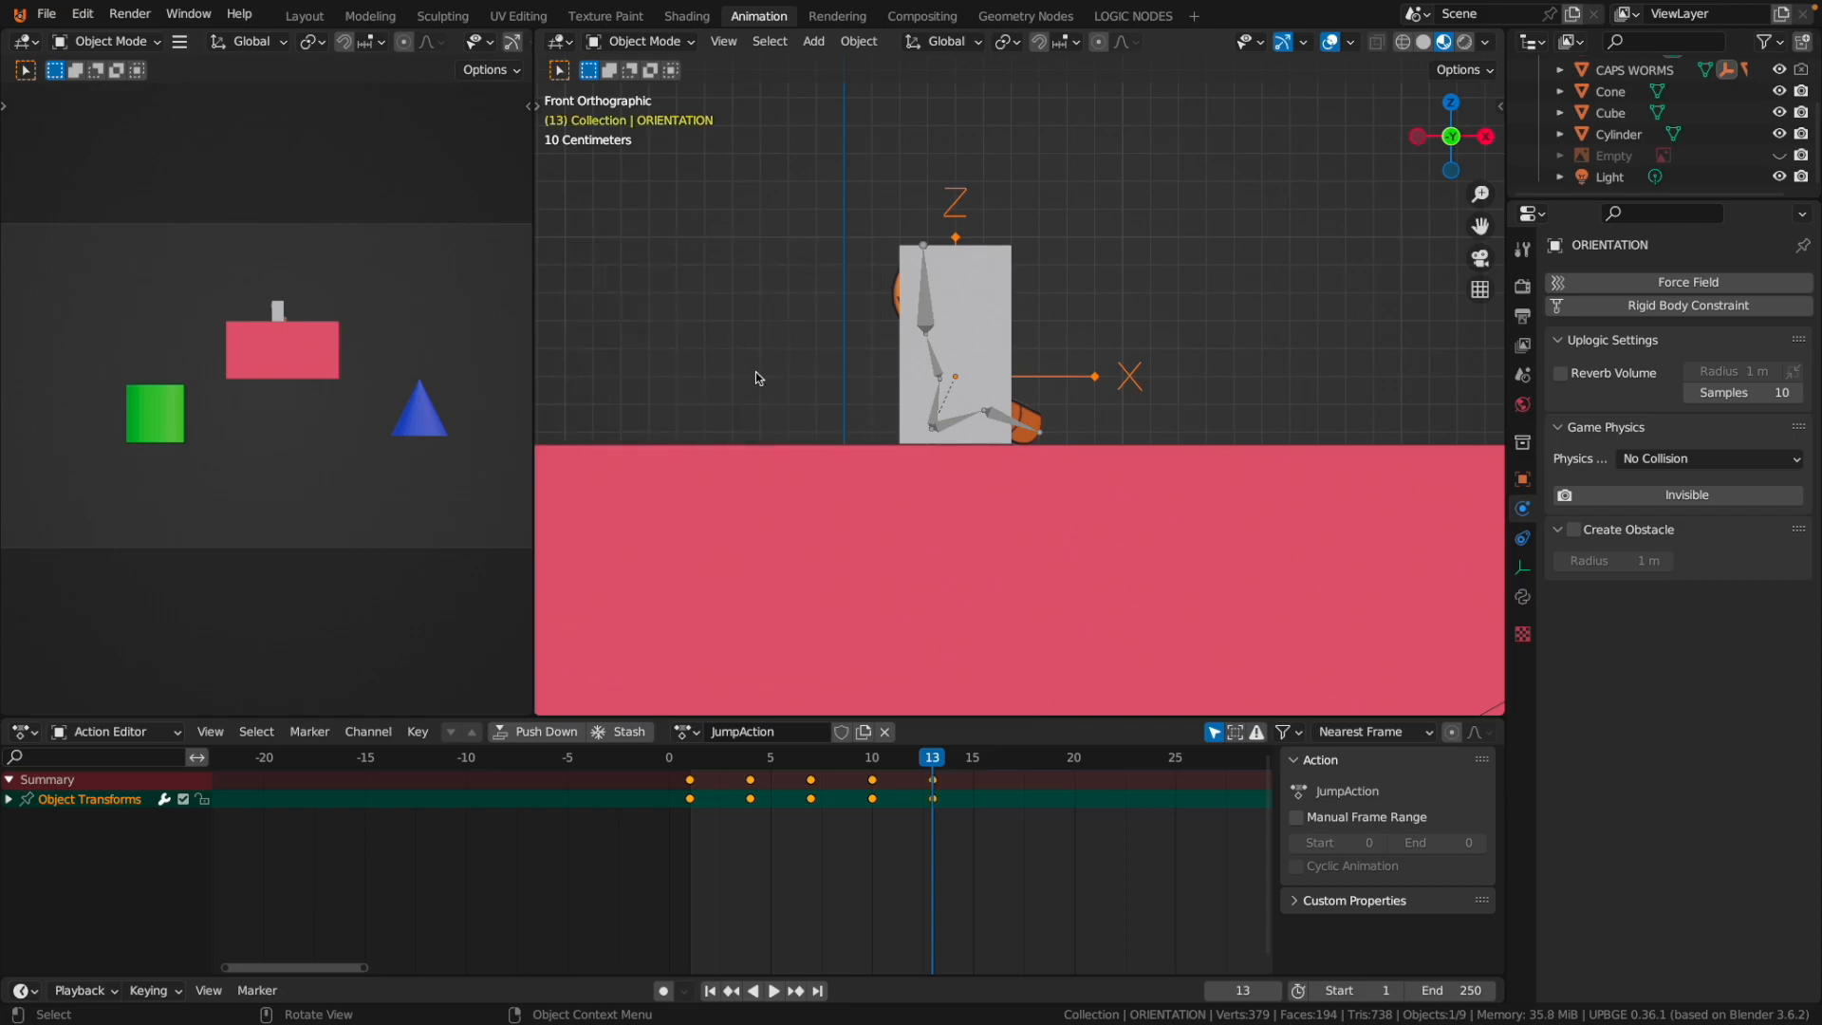
Delete the Z and X Euler Rotation channels from JumpAction, keeping the playhead at frame 1.
{"action": "left_click_drag", "start_coordinate": [757, 745], "coordinate": [696, 743]}
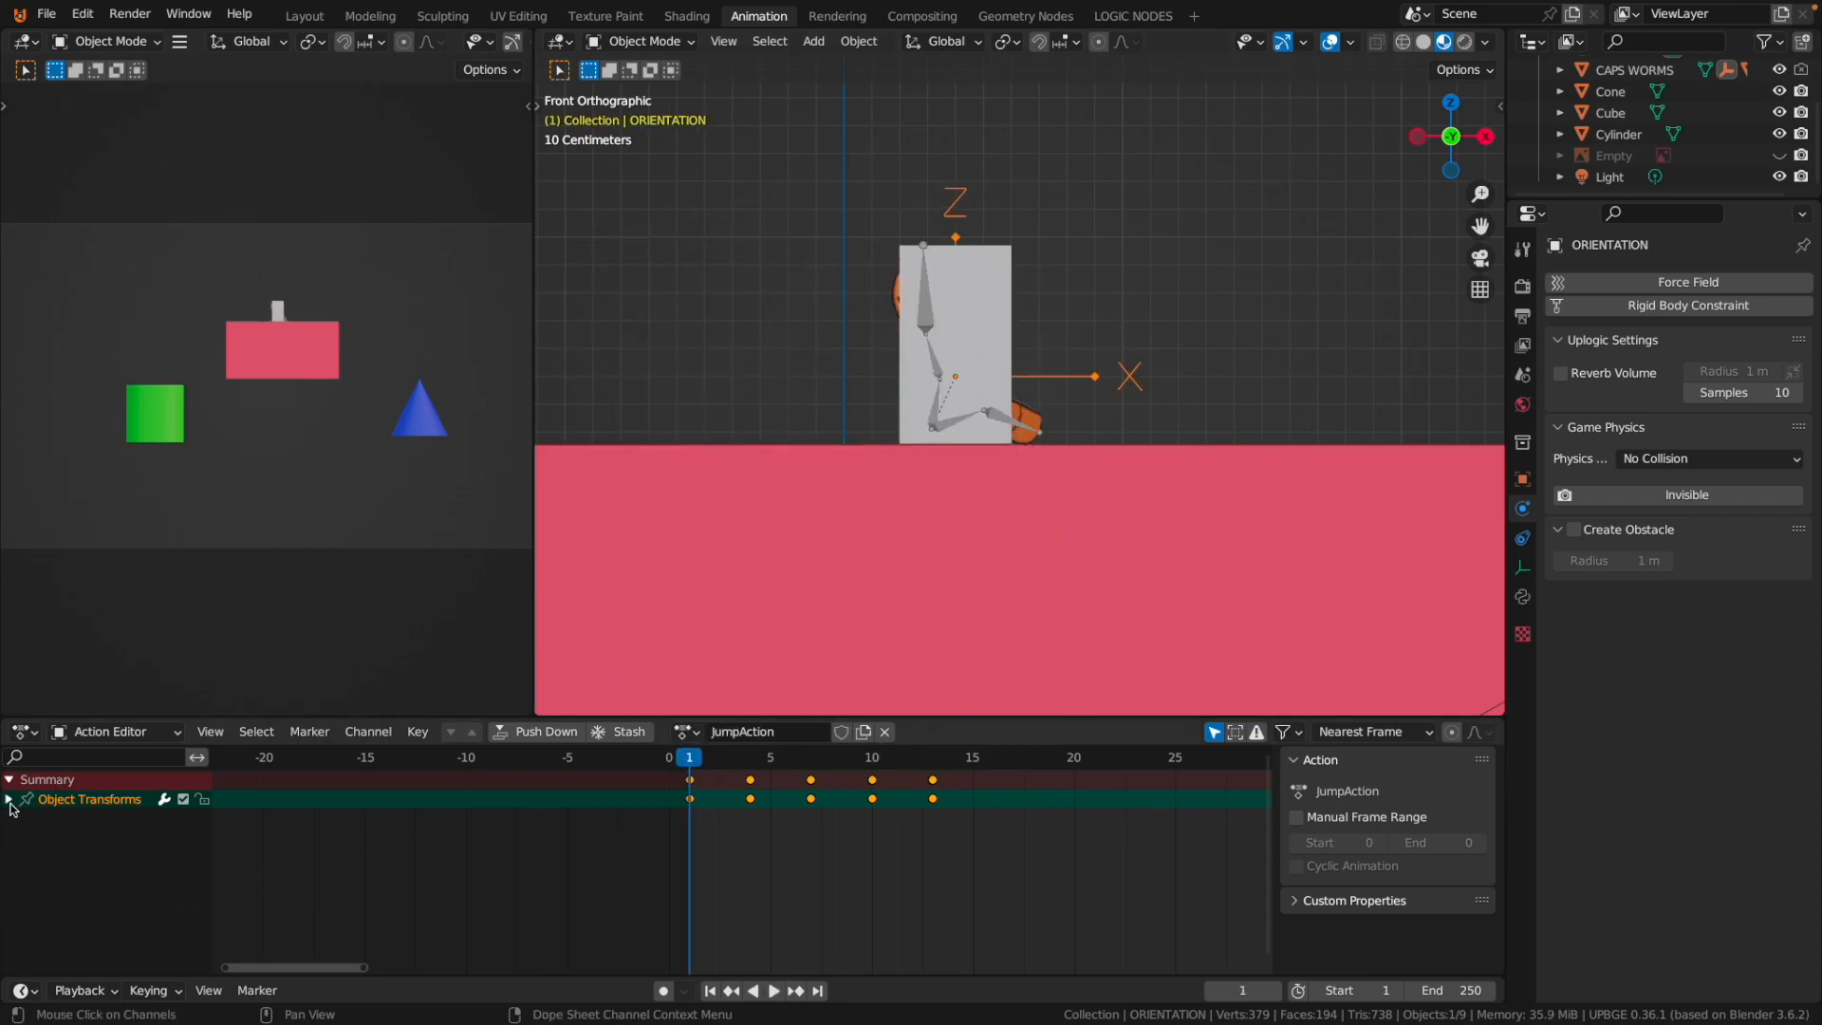
{"action": "left_click", "coordinate": [9, 801]}
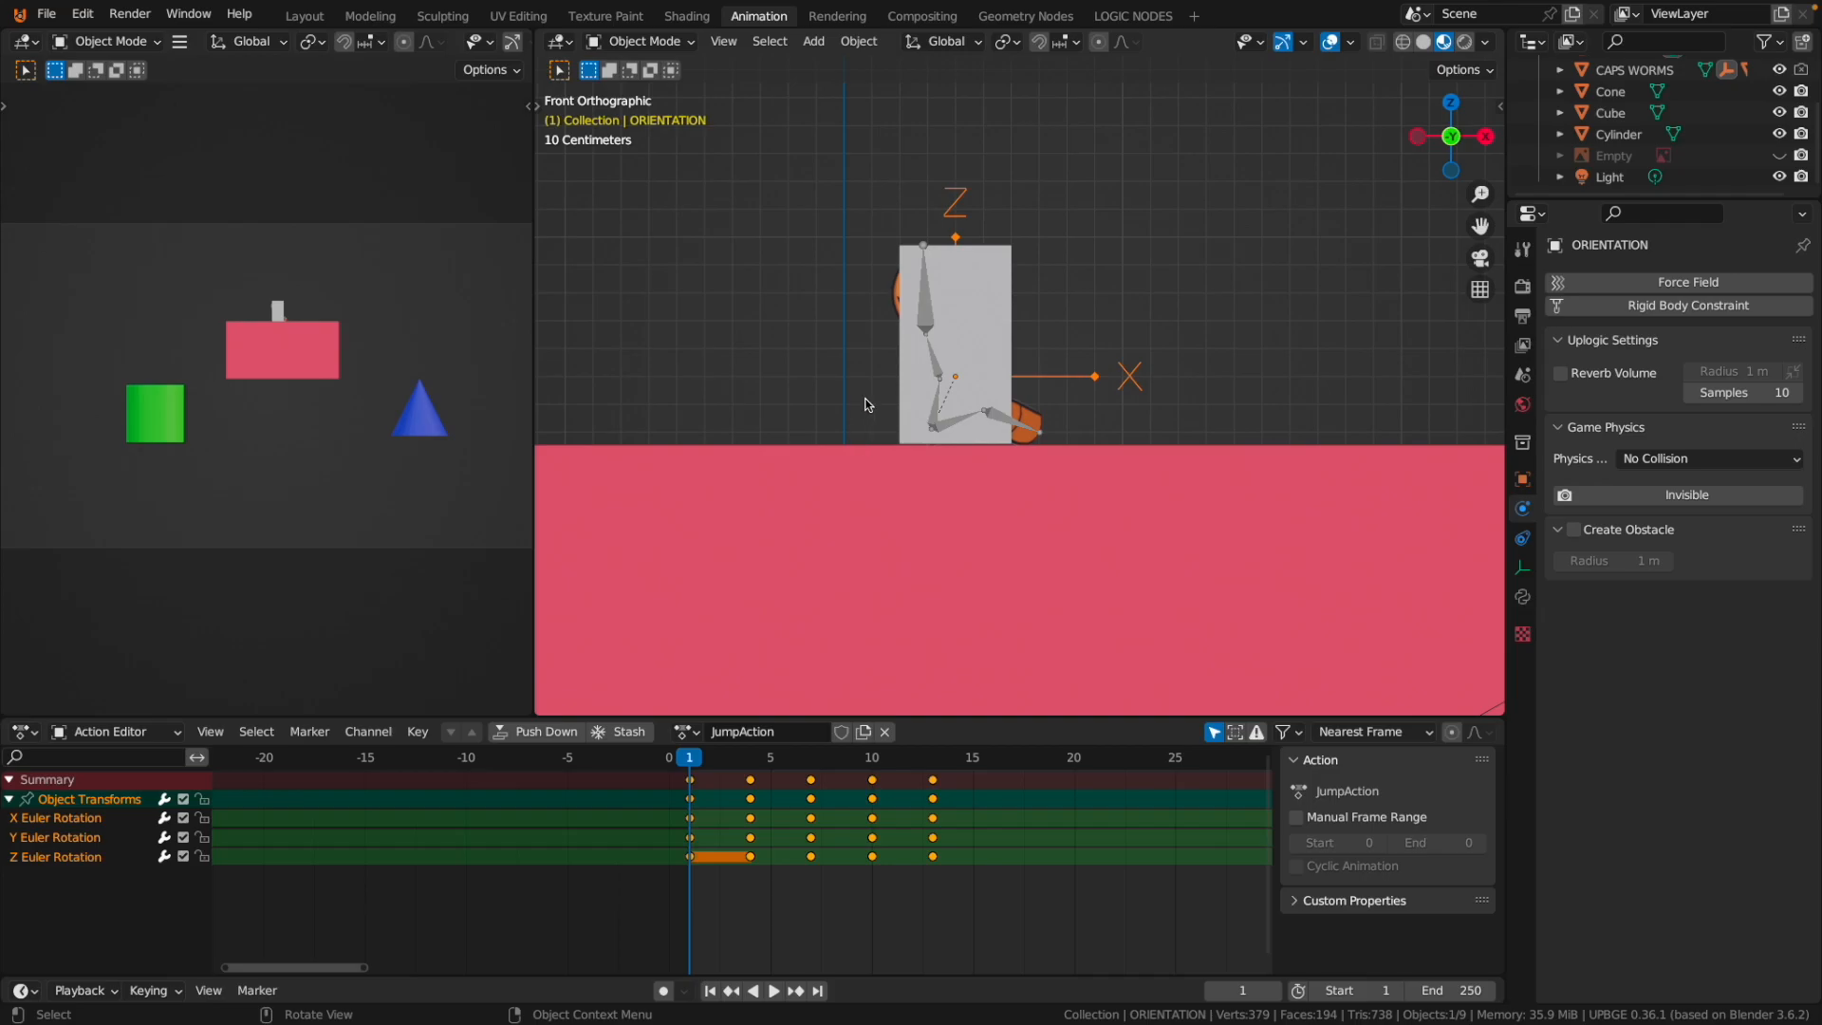
{"action": "left_click", "coordinate": [42, 861]}
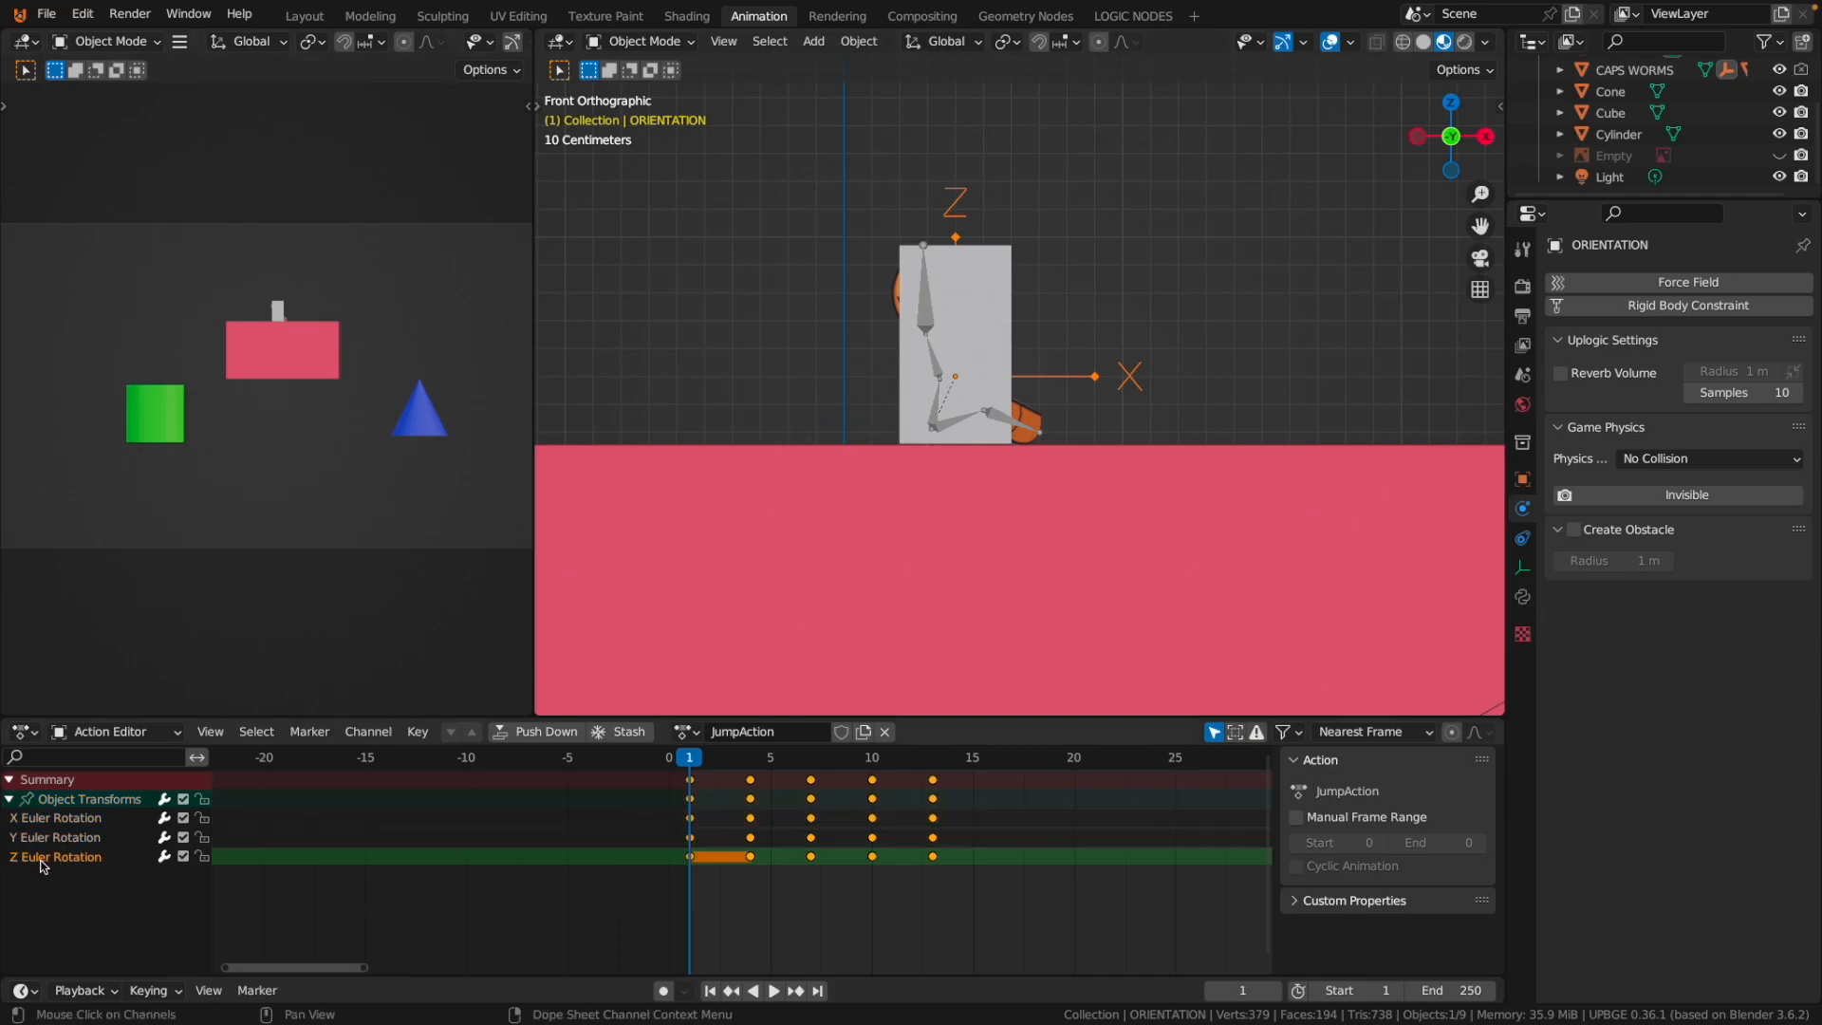
{"action": "key", "text": "Delete"}
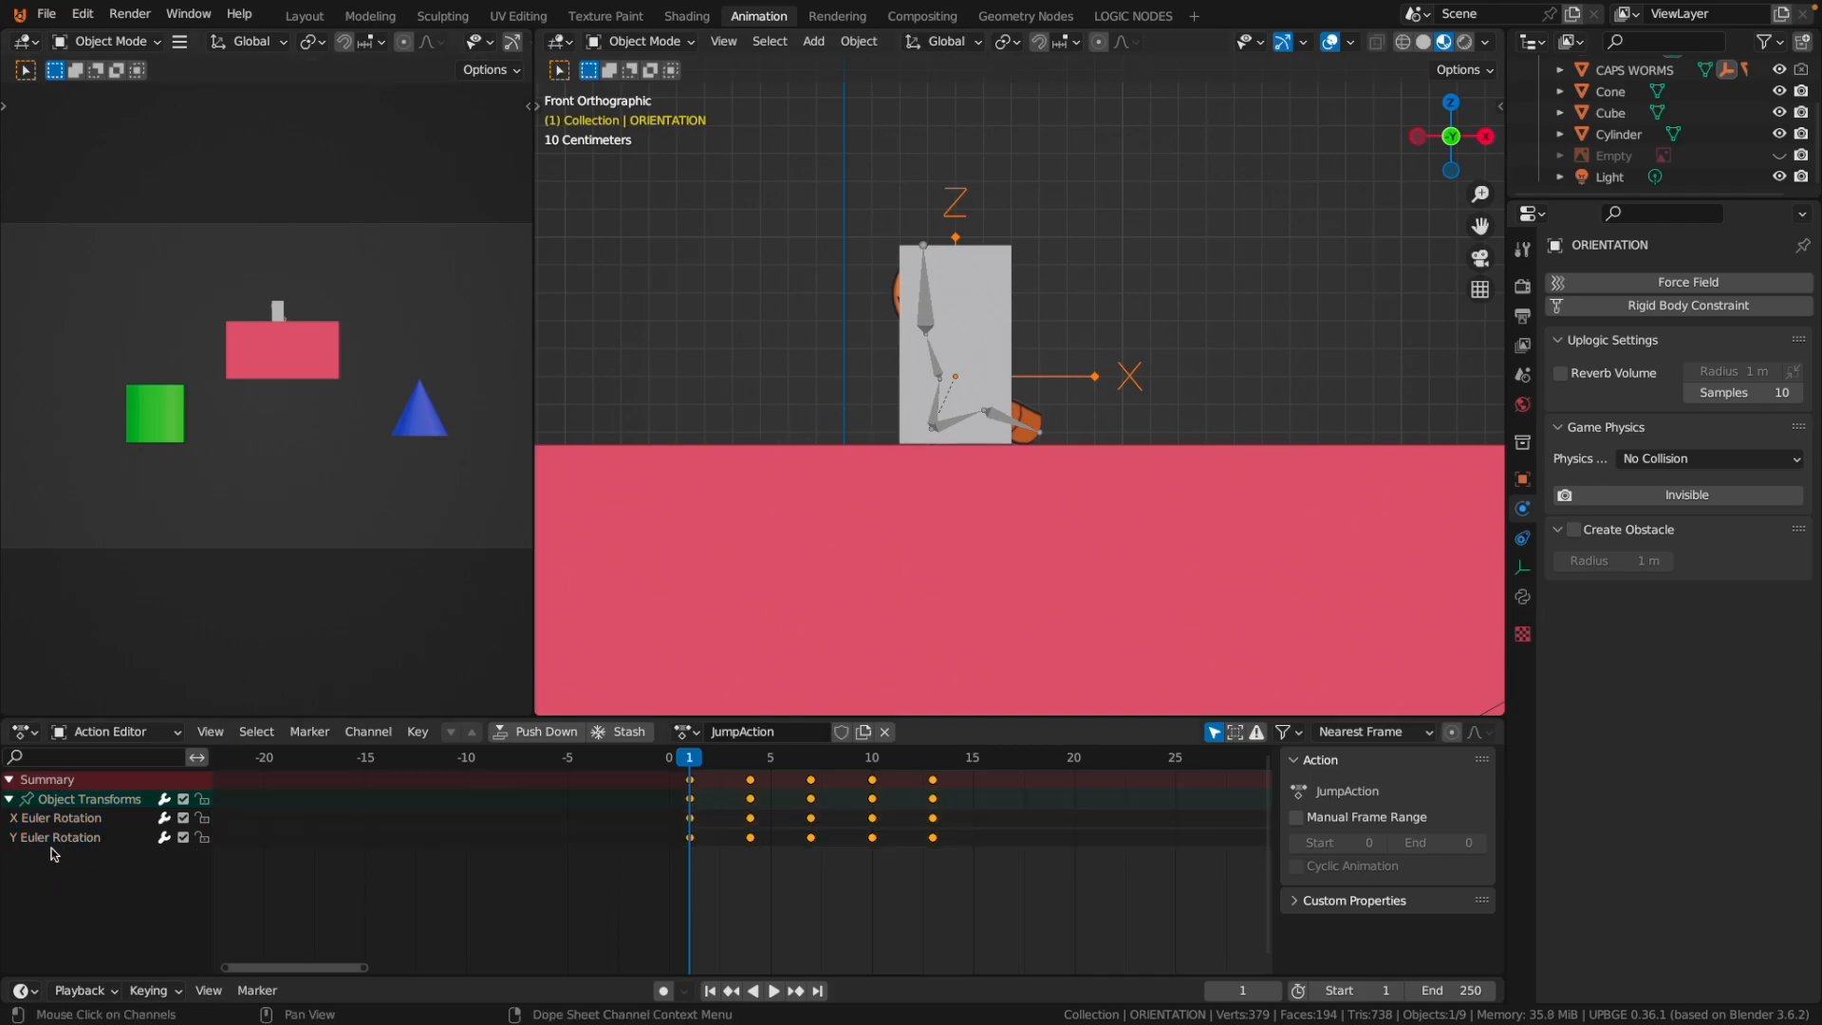
{"action": "left_click", "coordinate": [56, 819]}
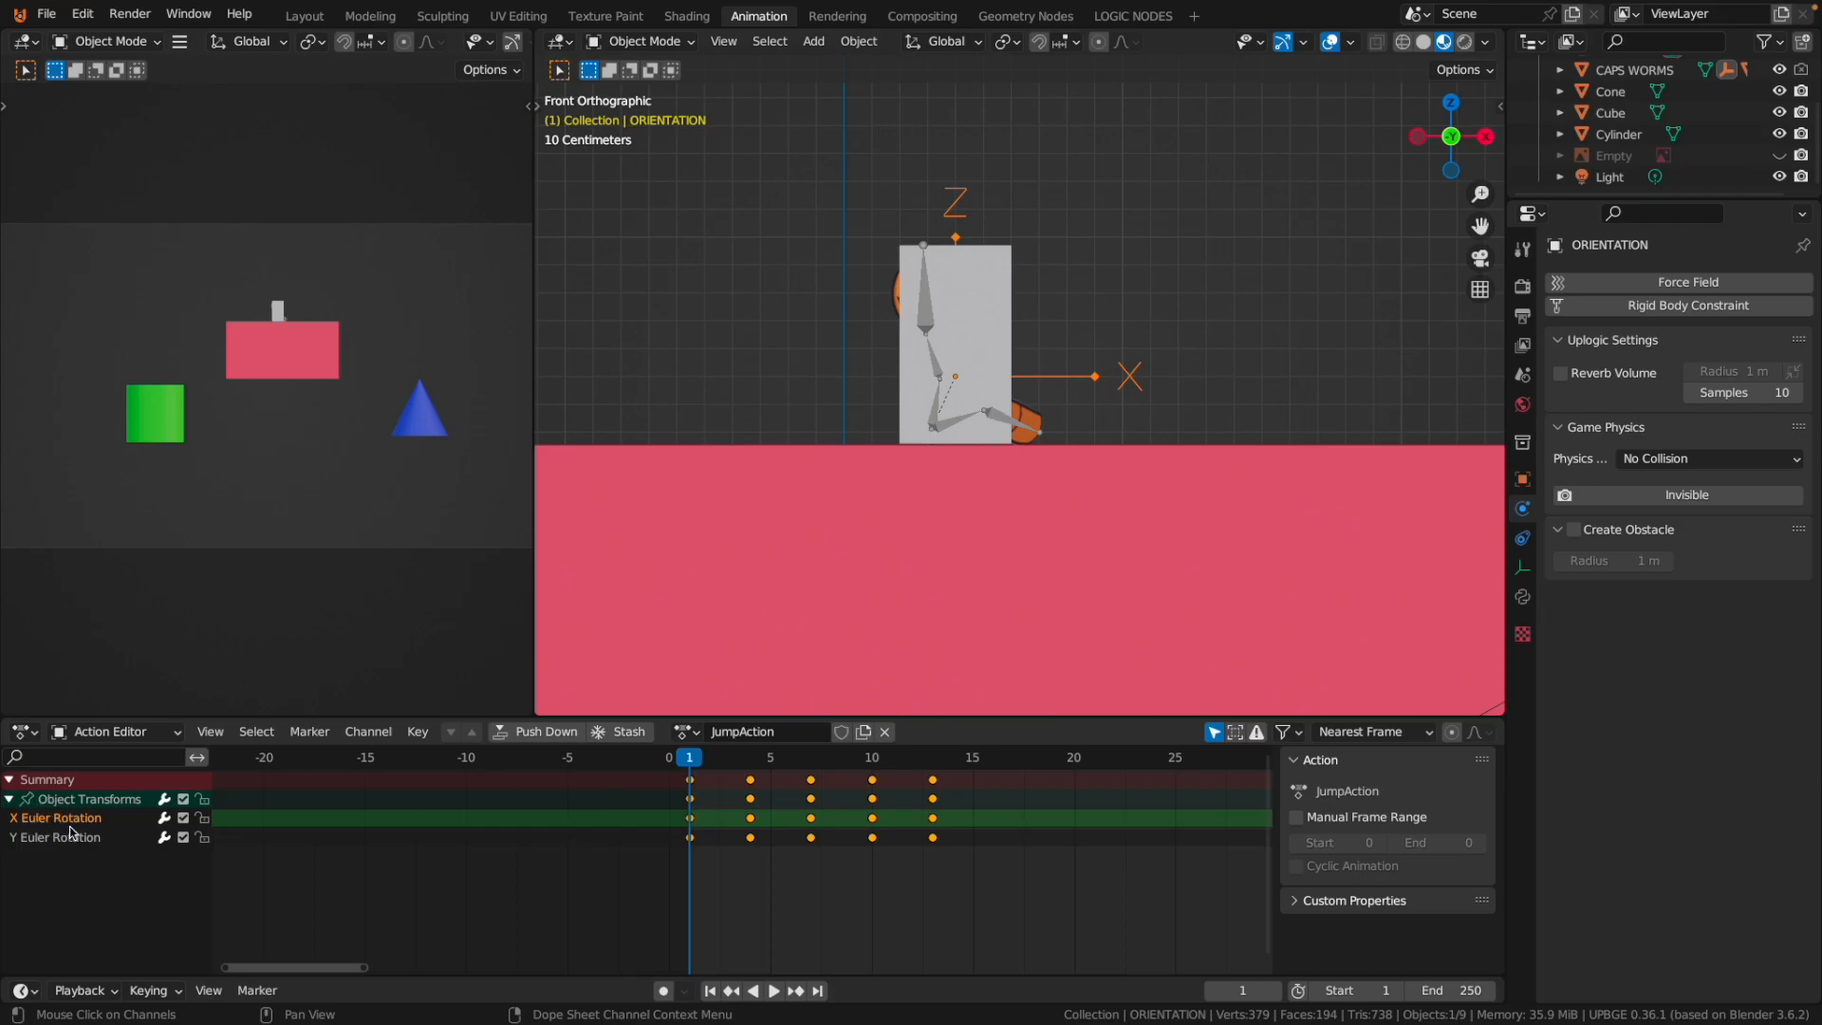
{"action": "key", "text": "Delete"}
{"action": "mouse_move", "coordinate": [692, 756]}
{"action": "left_mouse_down"}
{"action": "mouse_move", "coordinate": [930, 752]}
{"action": "mouse_move", "coordinate": [690, 753]}
{"action": "left_mouse_up"}
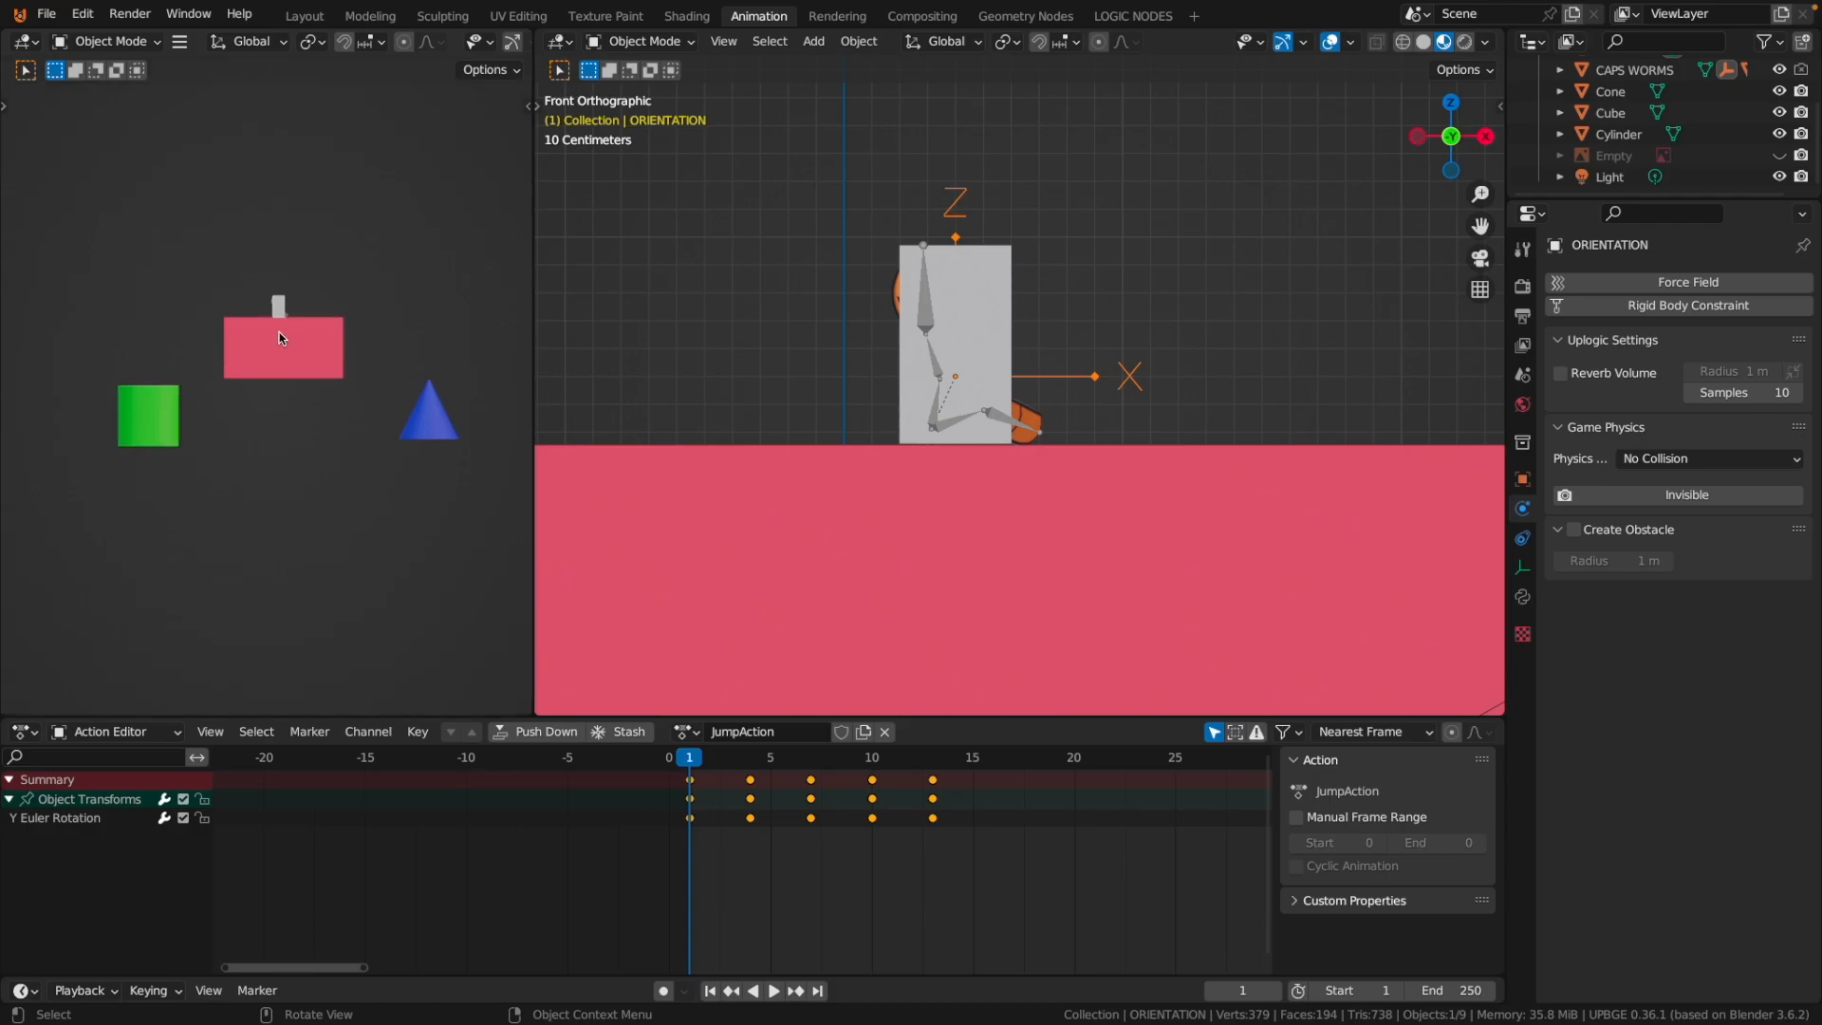
In the CAPS WORMS logic tree, move the Button Down and Jump nodes together farther up, away from the movement nodes.
{"action": "left_click", "coordinate": [1135, 16]}
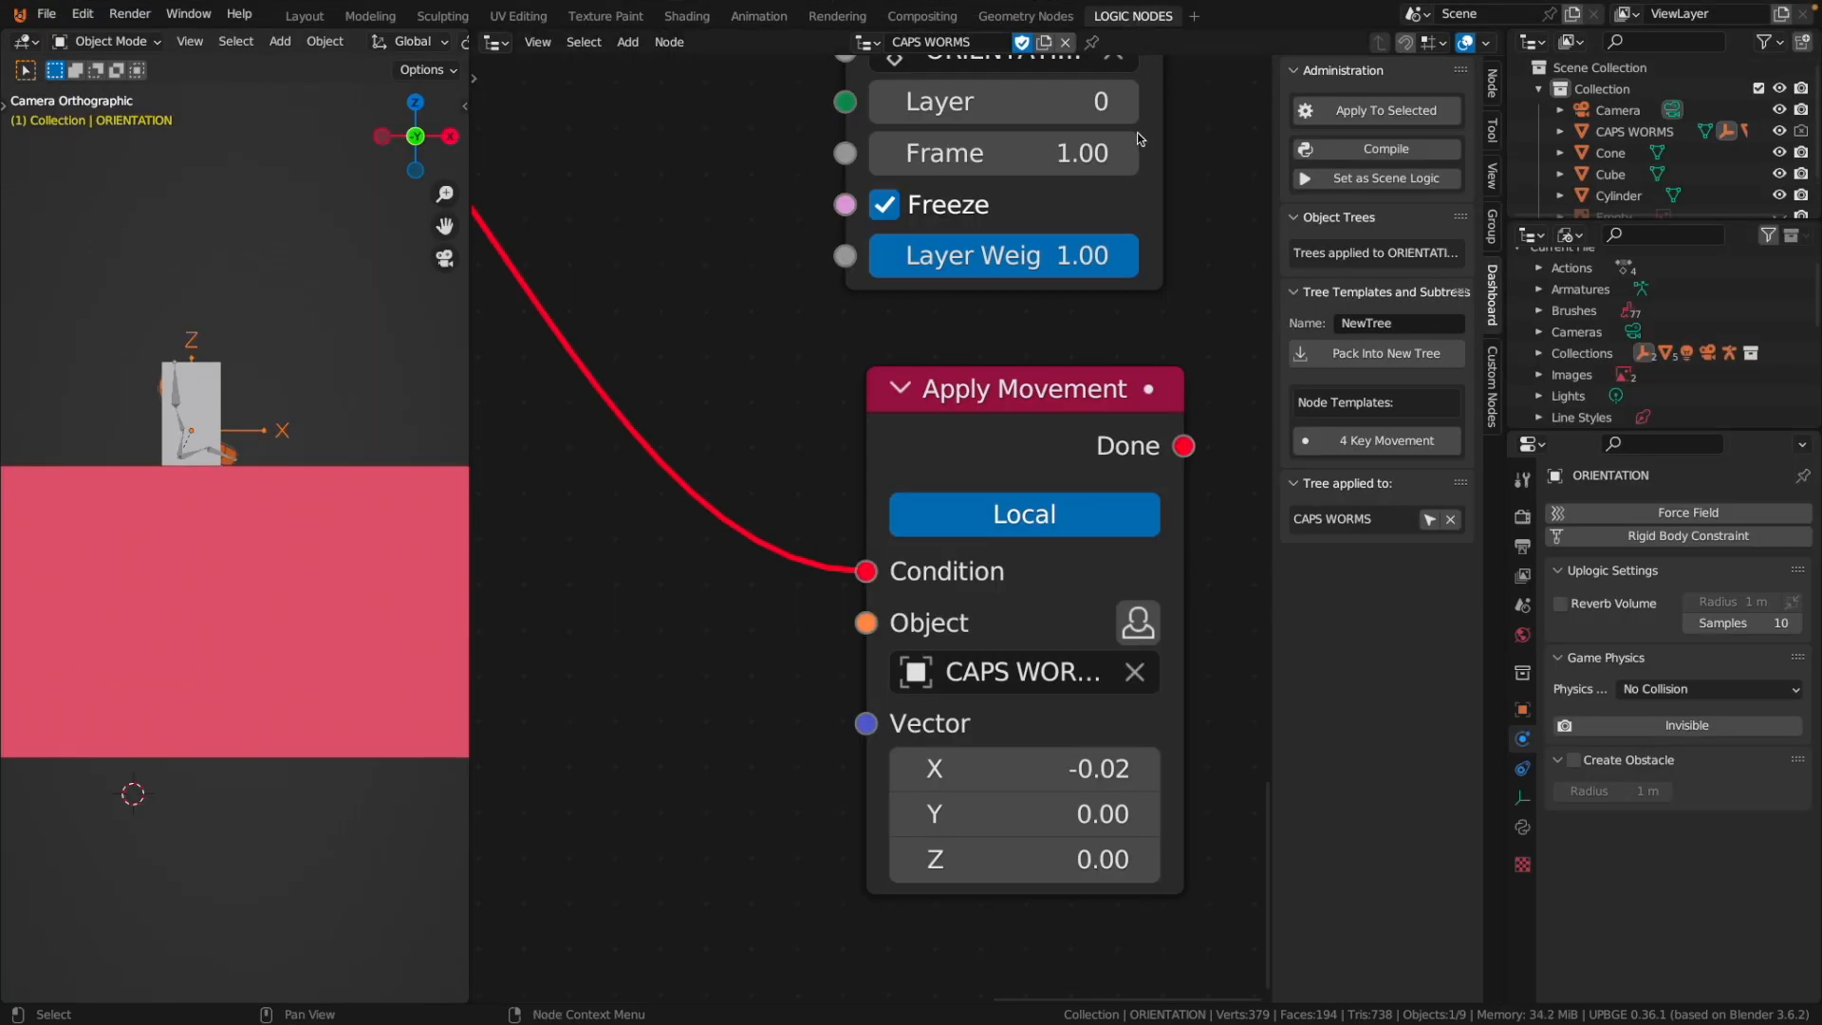
{"action": "scroll", "coordinate": [912, 475], "scroll_direction": "down", "scroll_amount": 8}
{"action": "scroll", "coordinate": [883, 496], "scroll_direction": "up", "scroll_amount": 5}
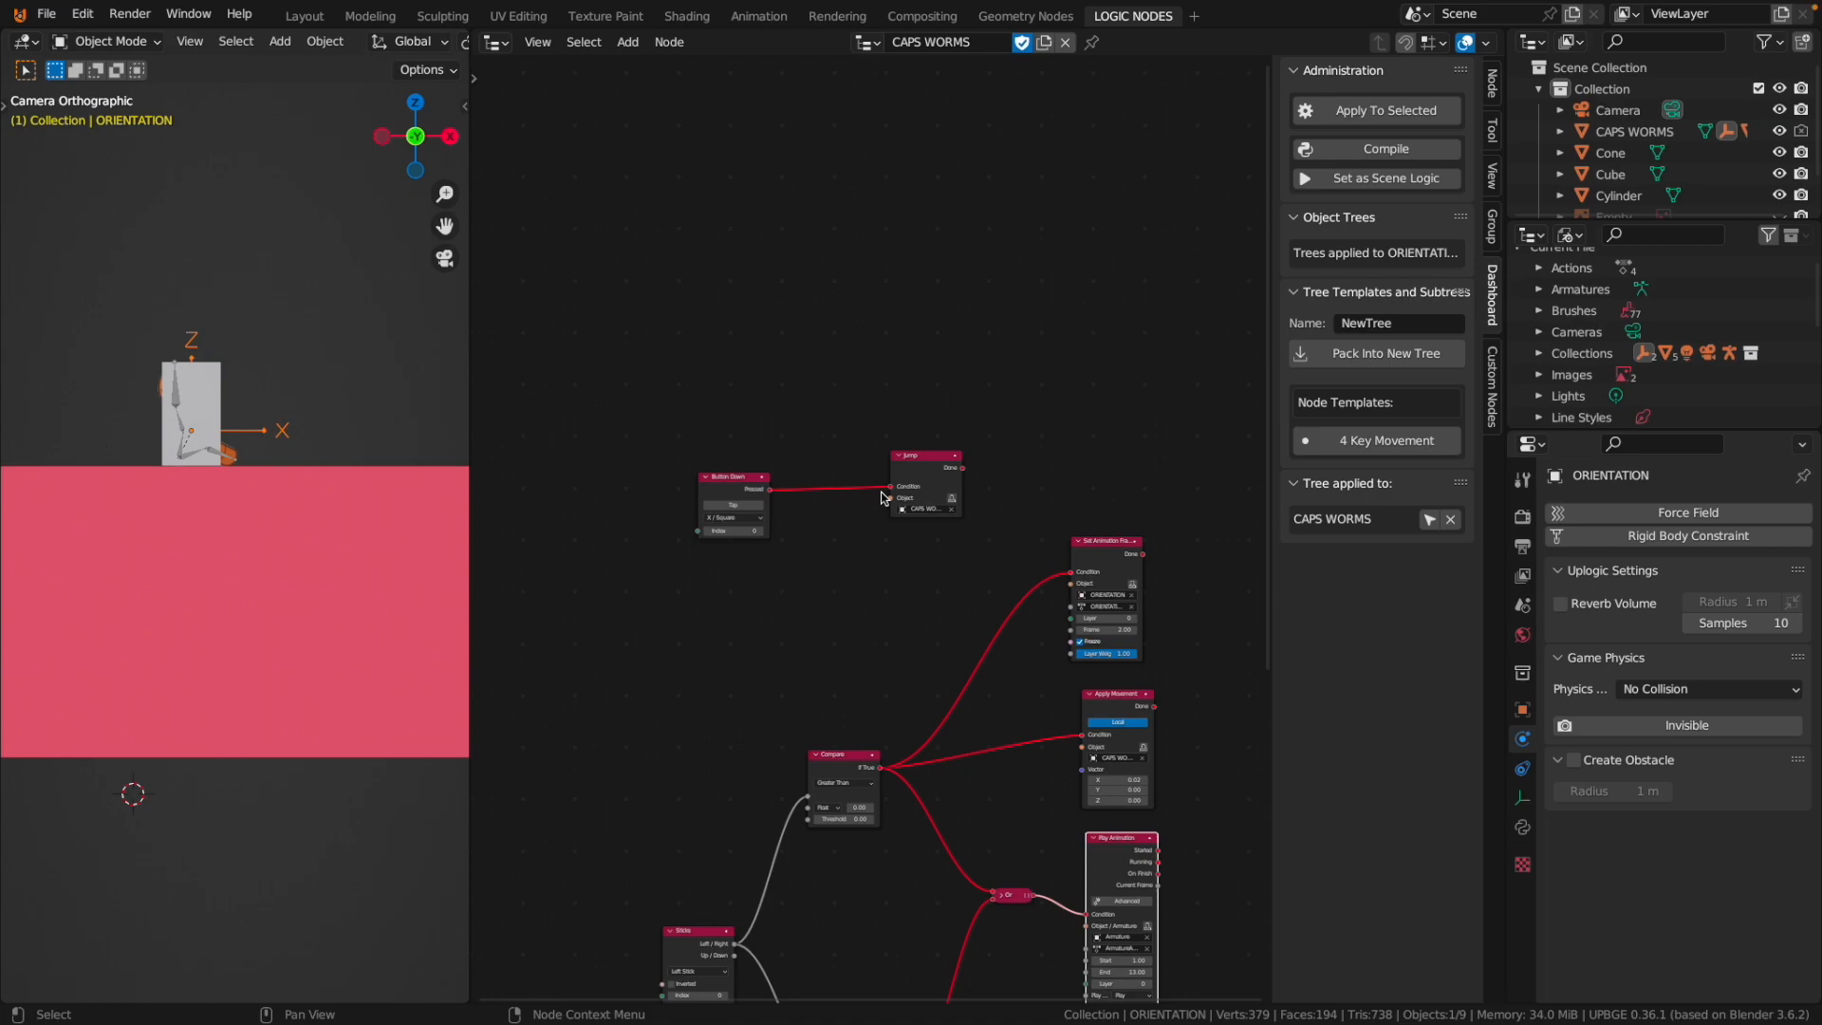
{"action": "left_click_drag", "start_coordinate": [563, 377], "coordinate": [1039, 593]}
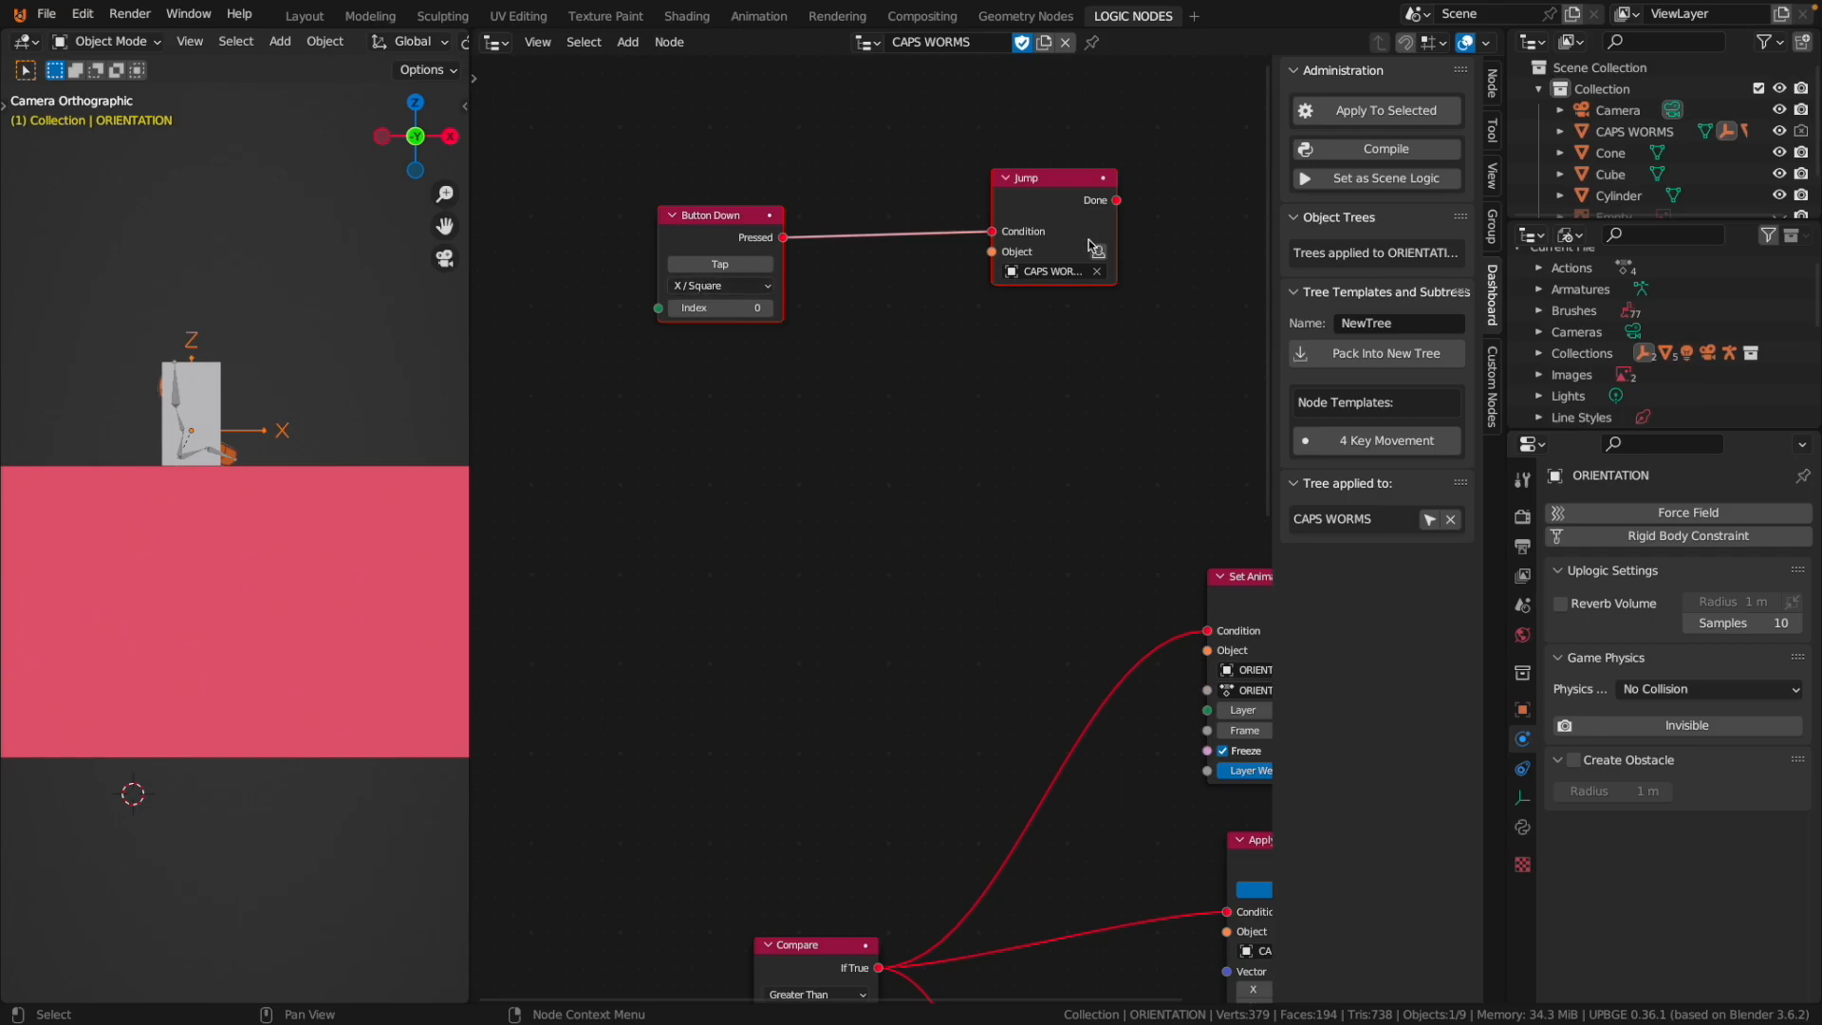
{"action": "mouse_move", "coordinate": [1021, 179]}
{"action": "left_mouse_down"}
{"action": "mouse_move", "coordinate": [1066, 191]}
{"action": "mouse_move", "coordinate": [1027, 200]}
{"action": "left_mouse_up"}
{"action": "left_click", "coordinate": [921, 201]}
{"action": "left_click", "coordinate": [1056, 197]}
Add a Play Animation node directly below the Jump node.
{"action": "key", "text": "shift+a"}
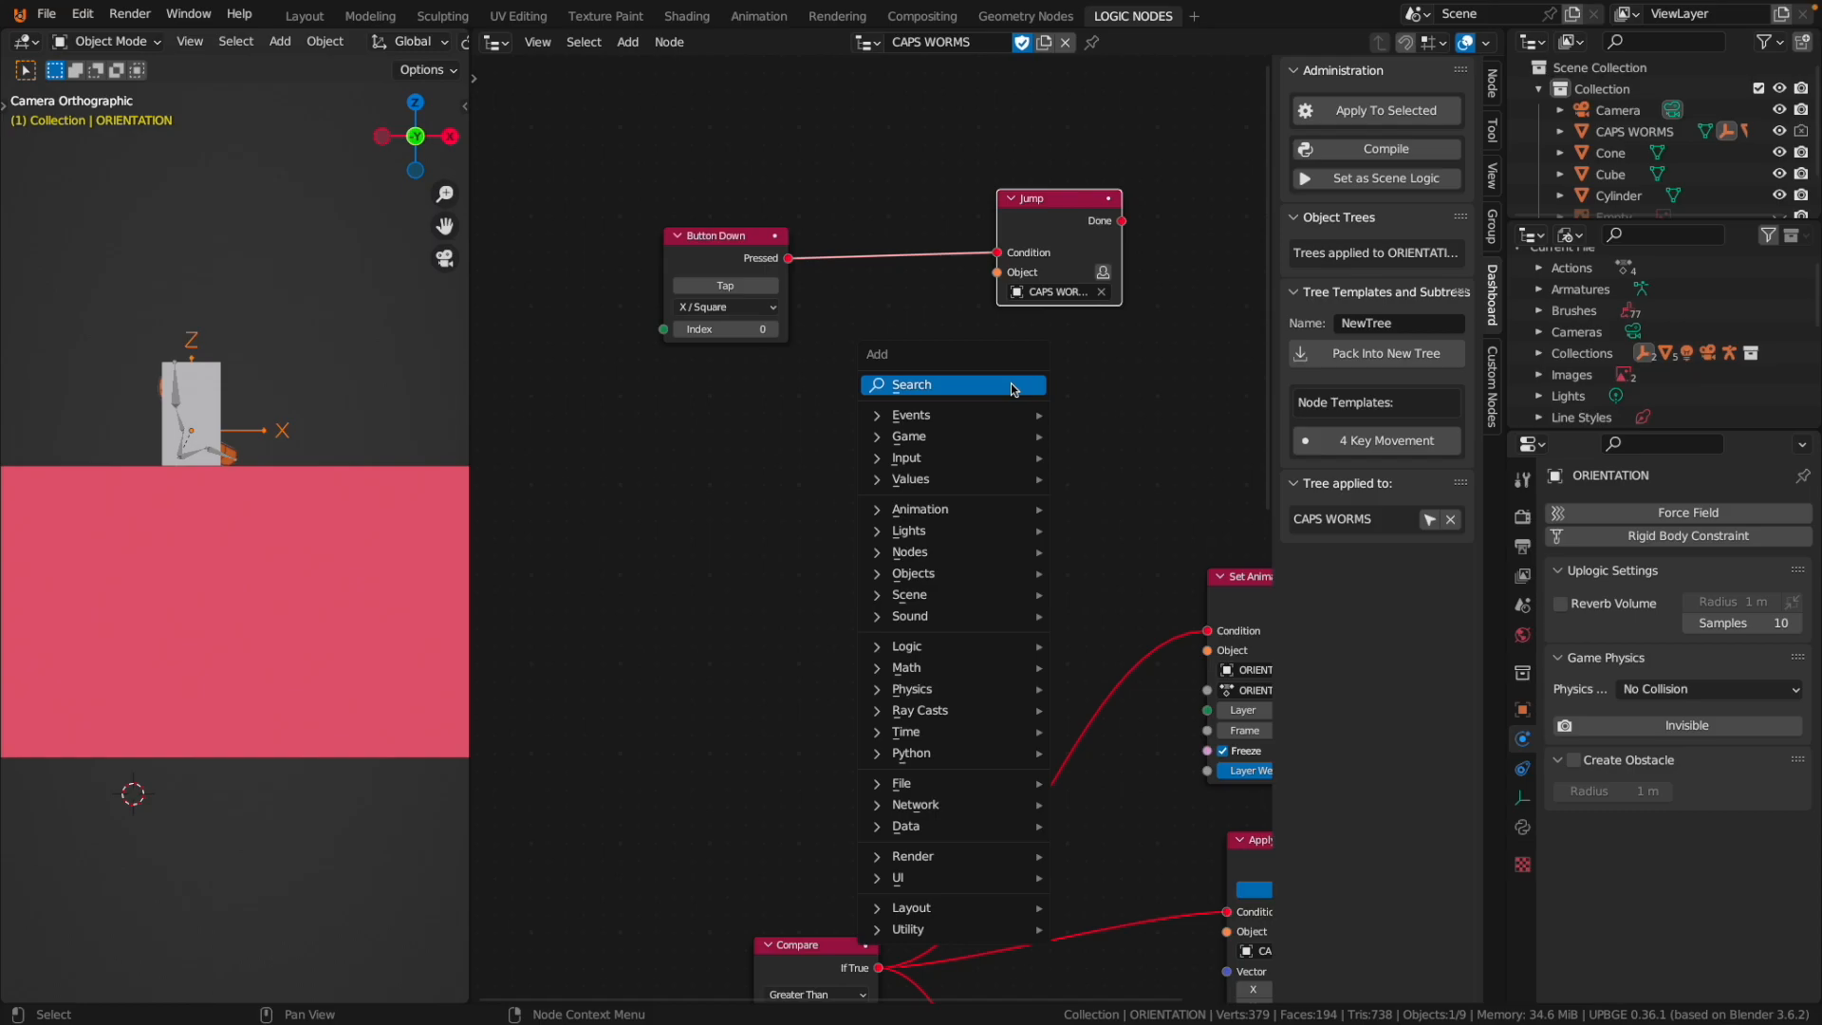
{"action": "type", "text": "PL"}
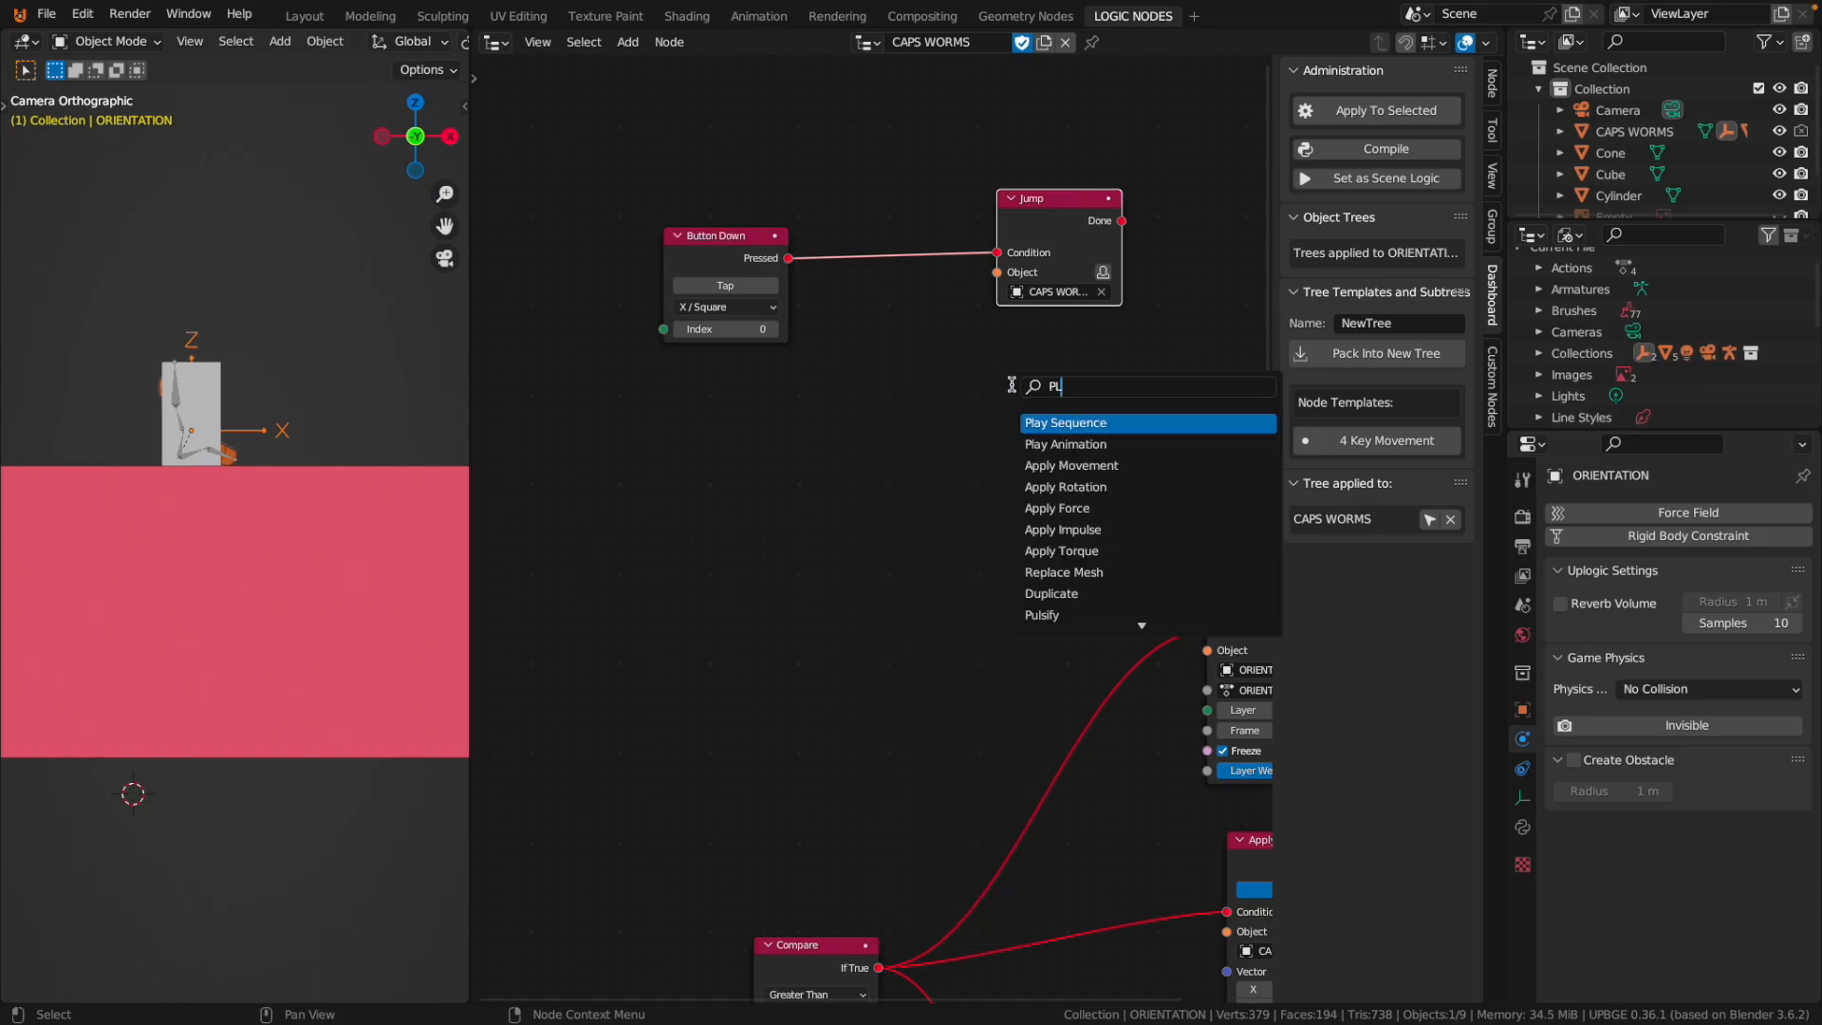
{"action": "type", "text": "AY"}
{"action": "left_click", "coordinate": [1057, 447]}
{"action": "left_click", "coordinate": [1060, 454]}
Assign the ORIENTATION empty as the new Play Animation node's object and JumpAction as its action.
{"action": "left_click", "coordinate": [1090, 511]}
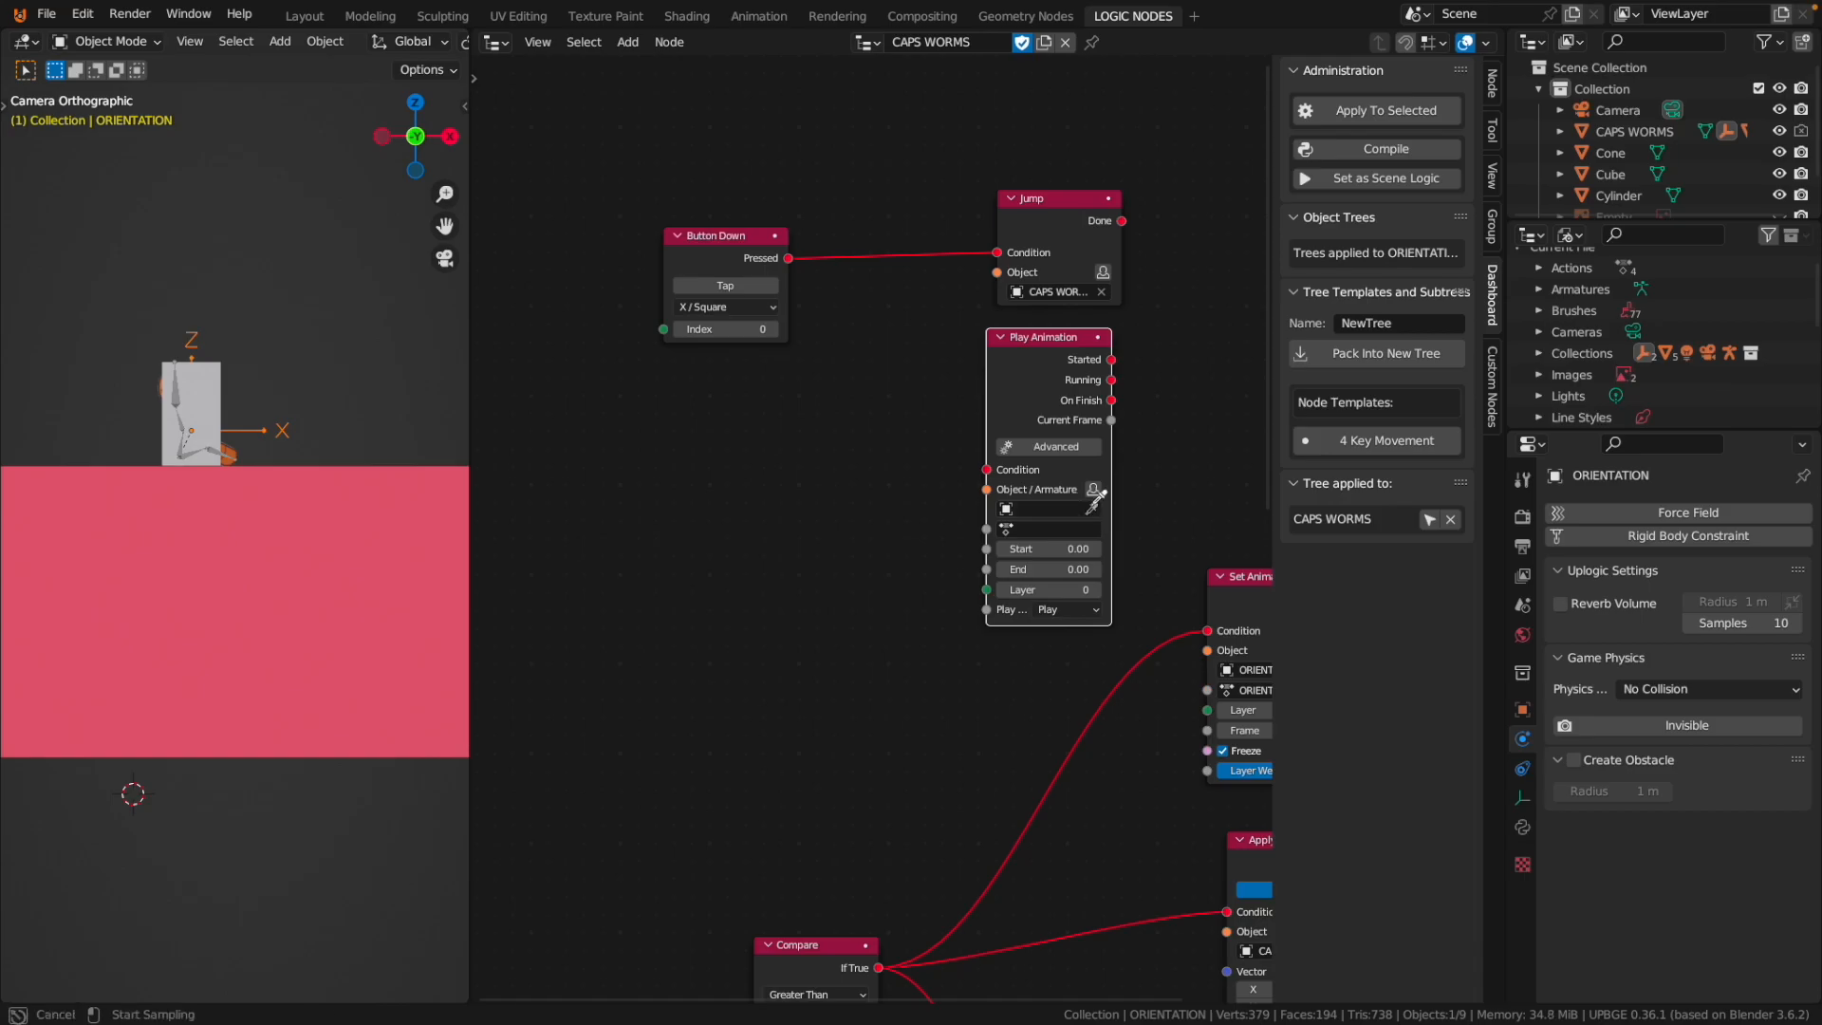
{"action": "left_click", "coordinate": [256, 421]}
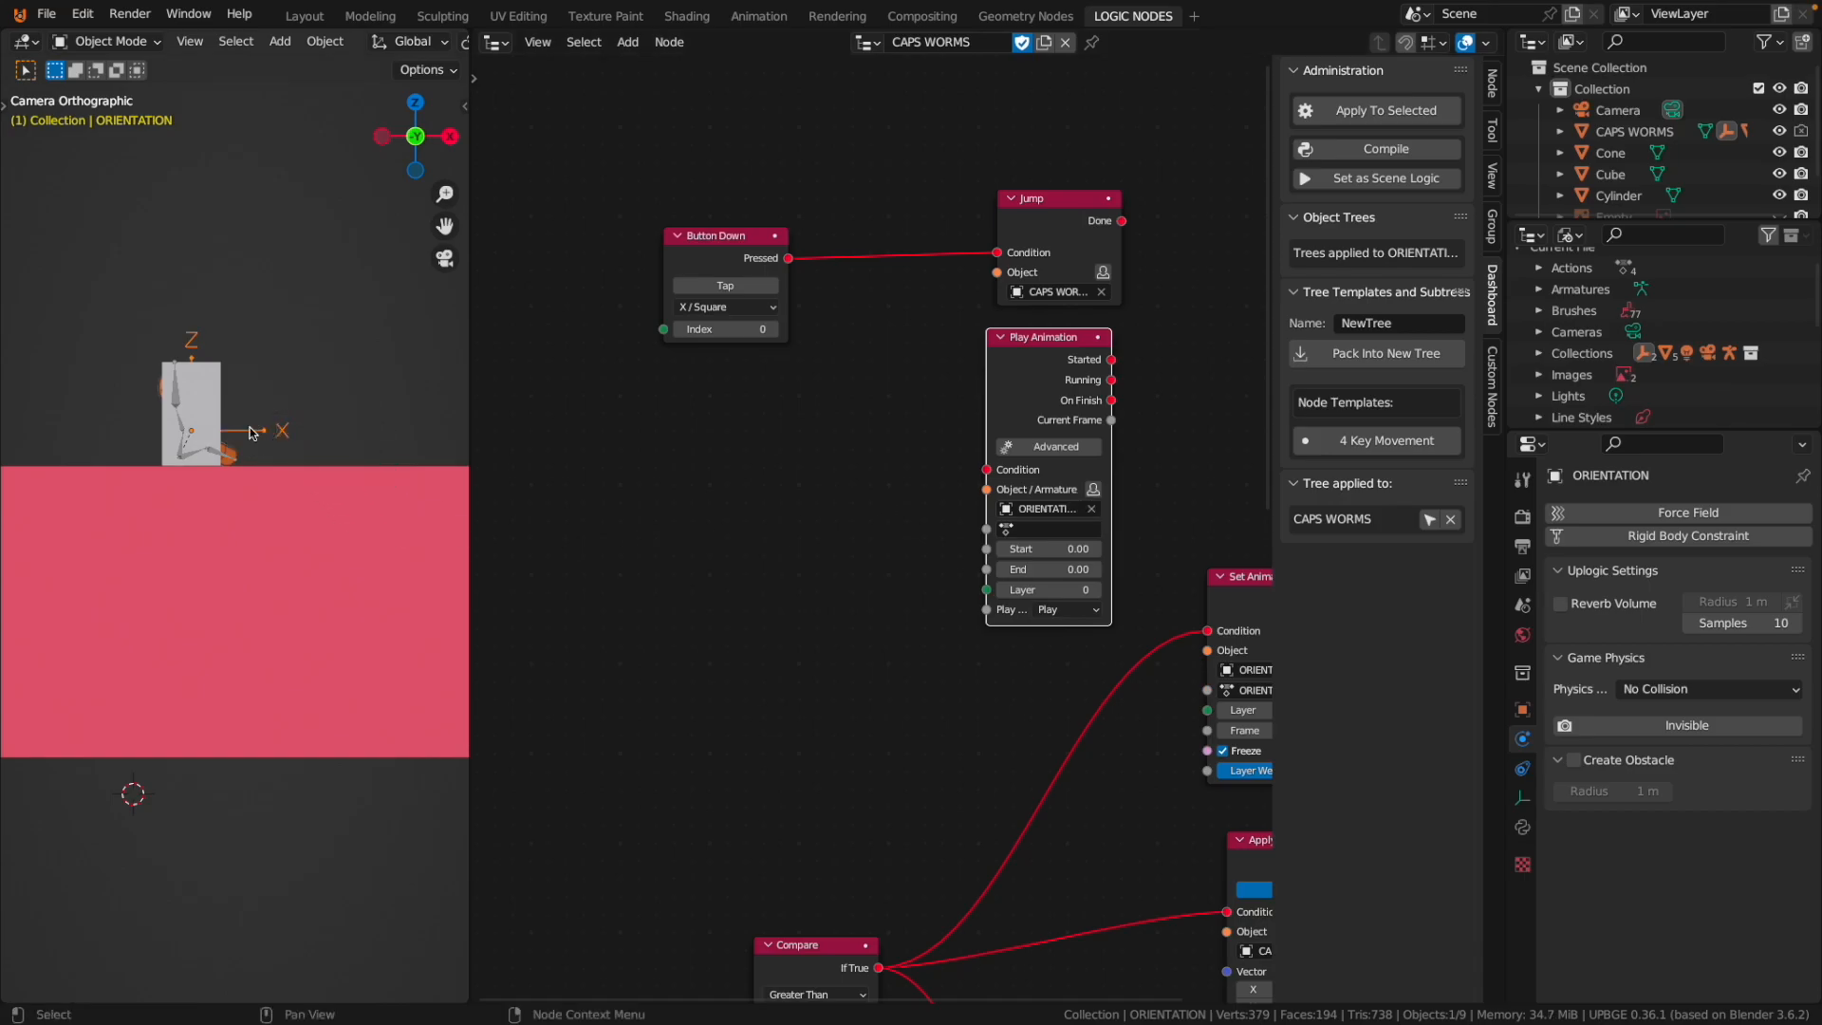
{"action": "left_click", "coordinate": [1049, 529]}
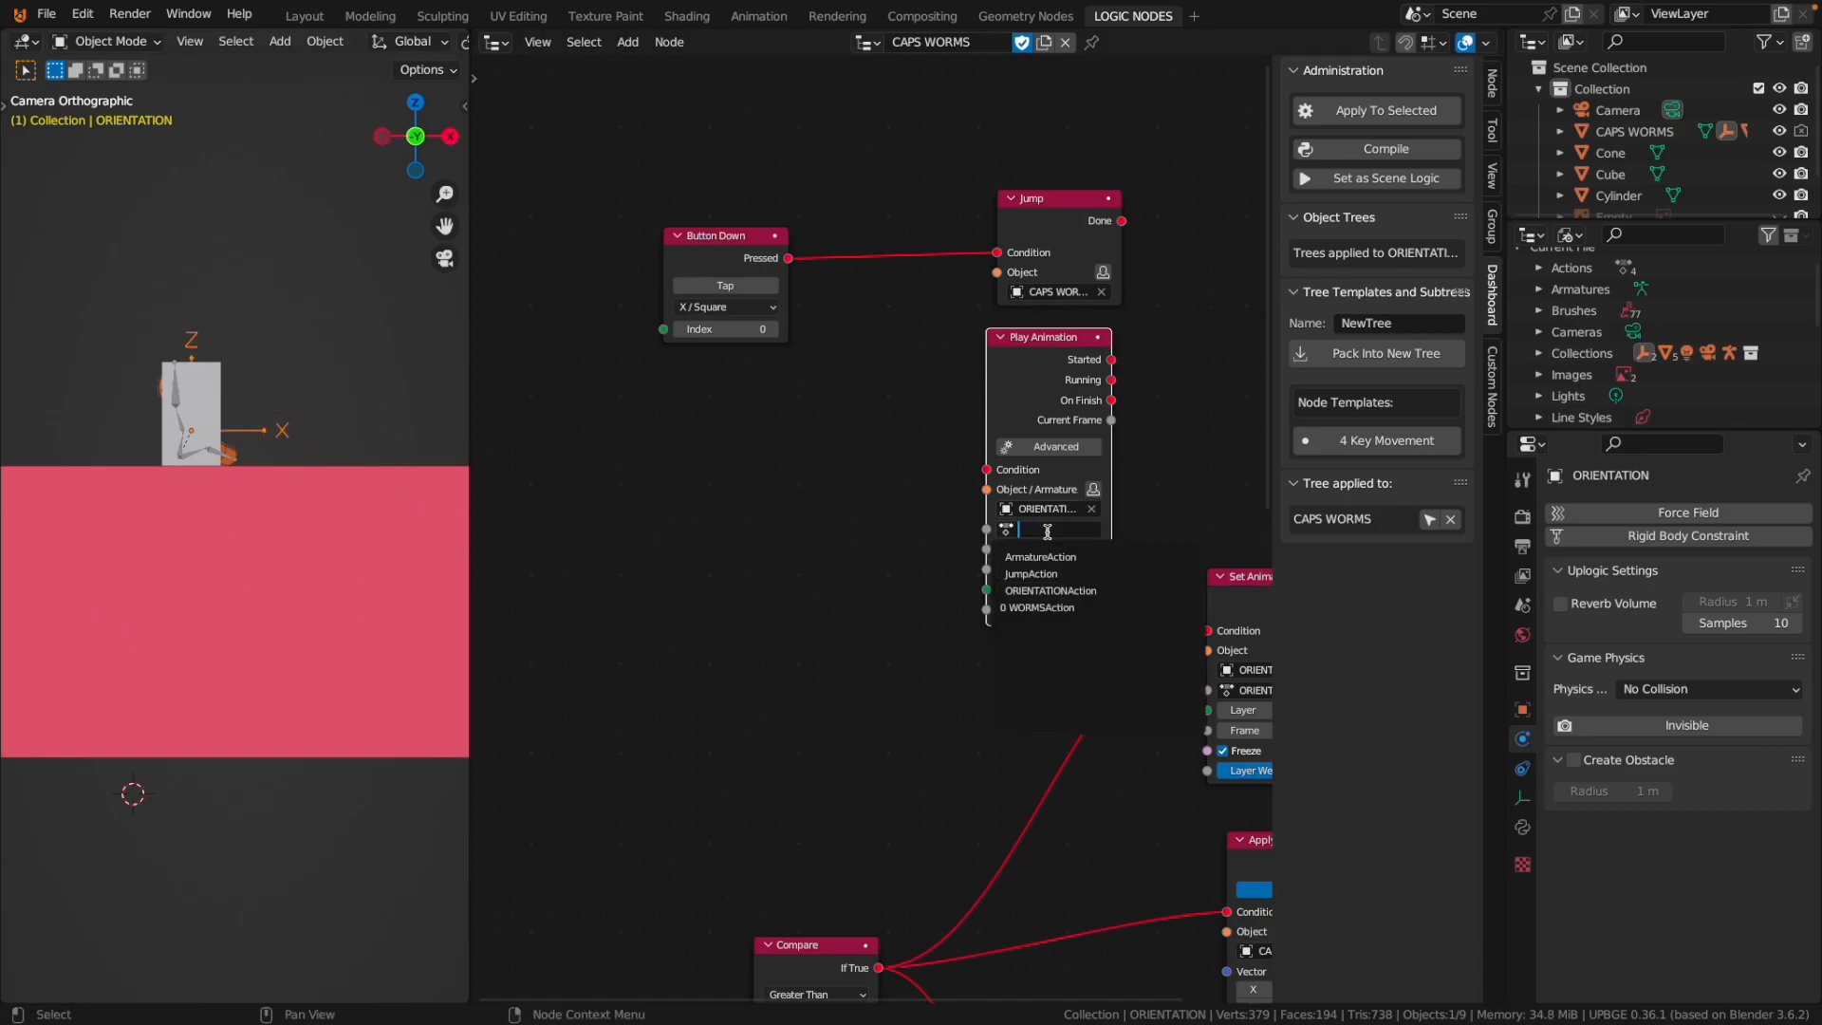
{"action": "left_click", "coordinate": [1034, 573]}
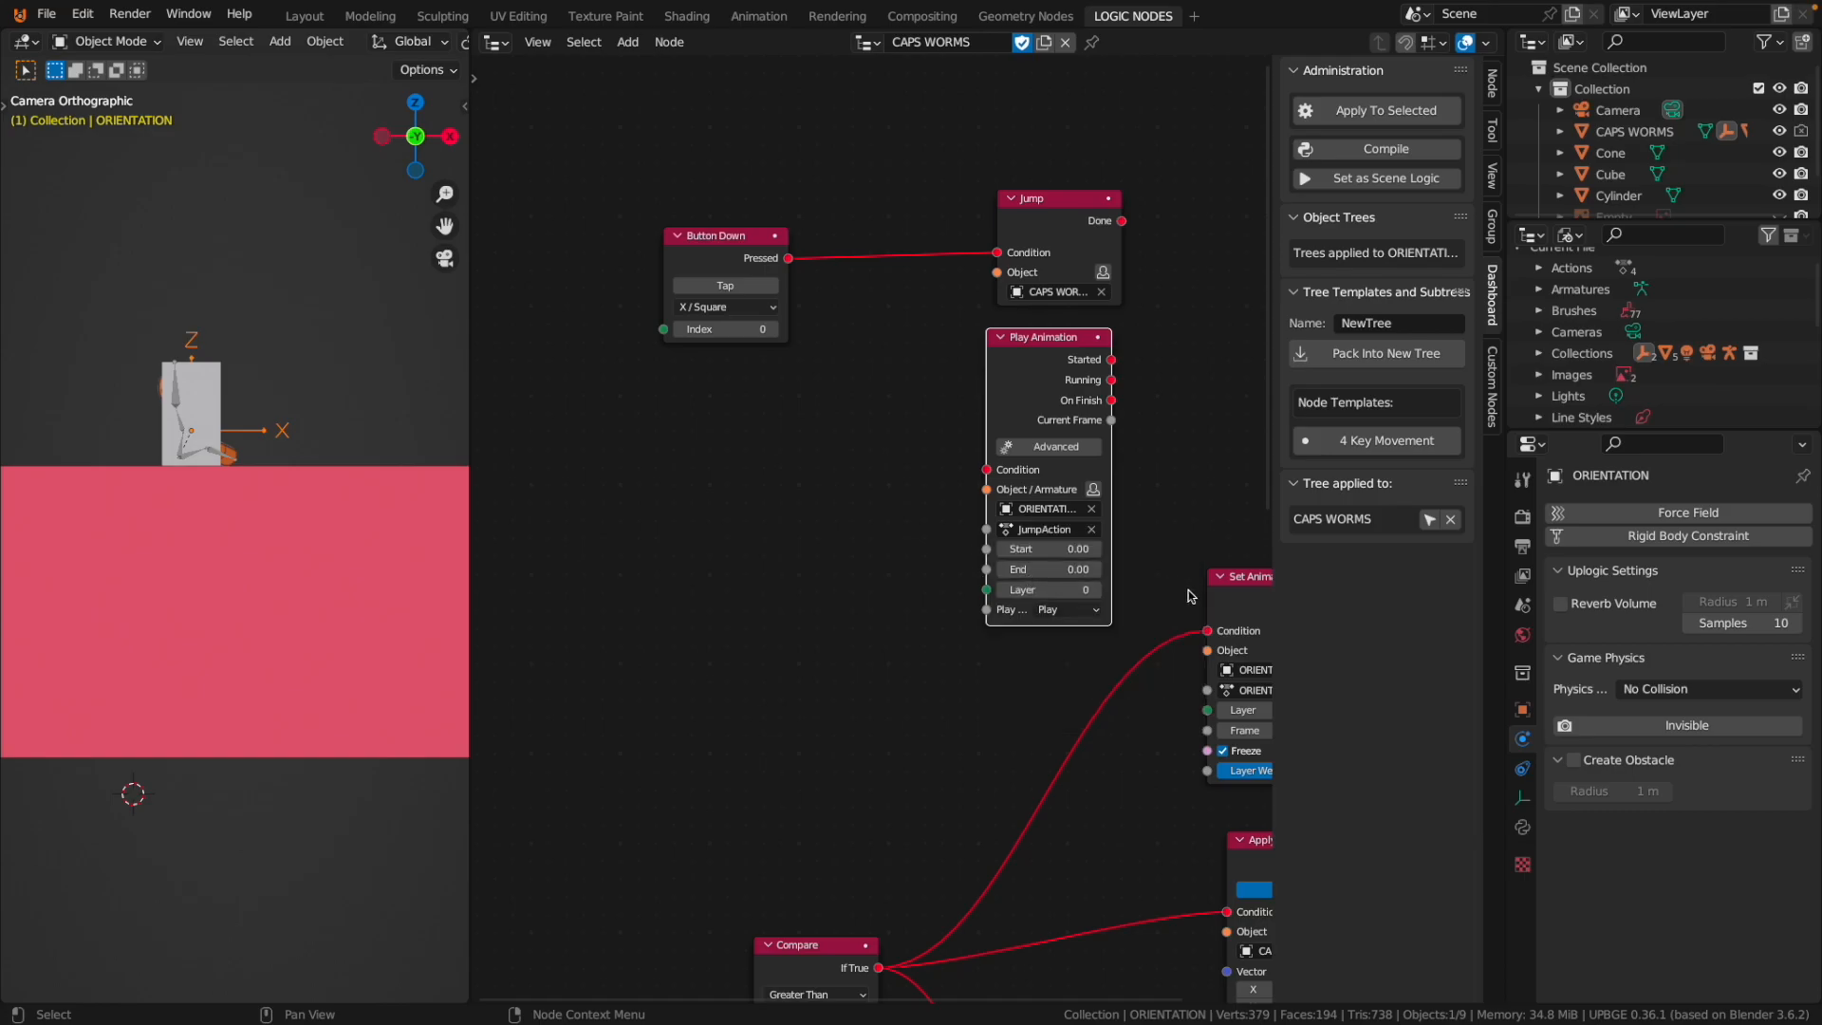
Set the JumpAction Play Animation node to start at frame 1 and end at frame 13.
{"action": "left_click", "coordinate": [1044, 550]}
{"action": "type", "text": "1"}
{"action": "key", "text": "Return"}
{"action": "left_click", "coordinate": [1051, 567]}
{"action": "type", "text": "13"}
{"action": "key", "text": "Return"}
Connect Button Down's Pressed output to the JumpAction node's Condition, and test-run the game.
{"action": "scroll", "coordinate": [745, 247], "scroll_direction": "up", "scroll_amount": 1}
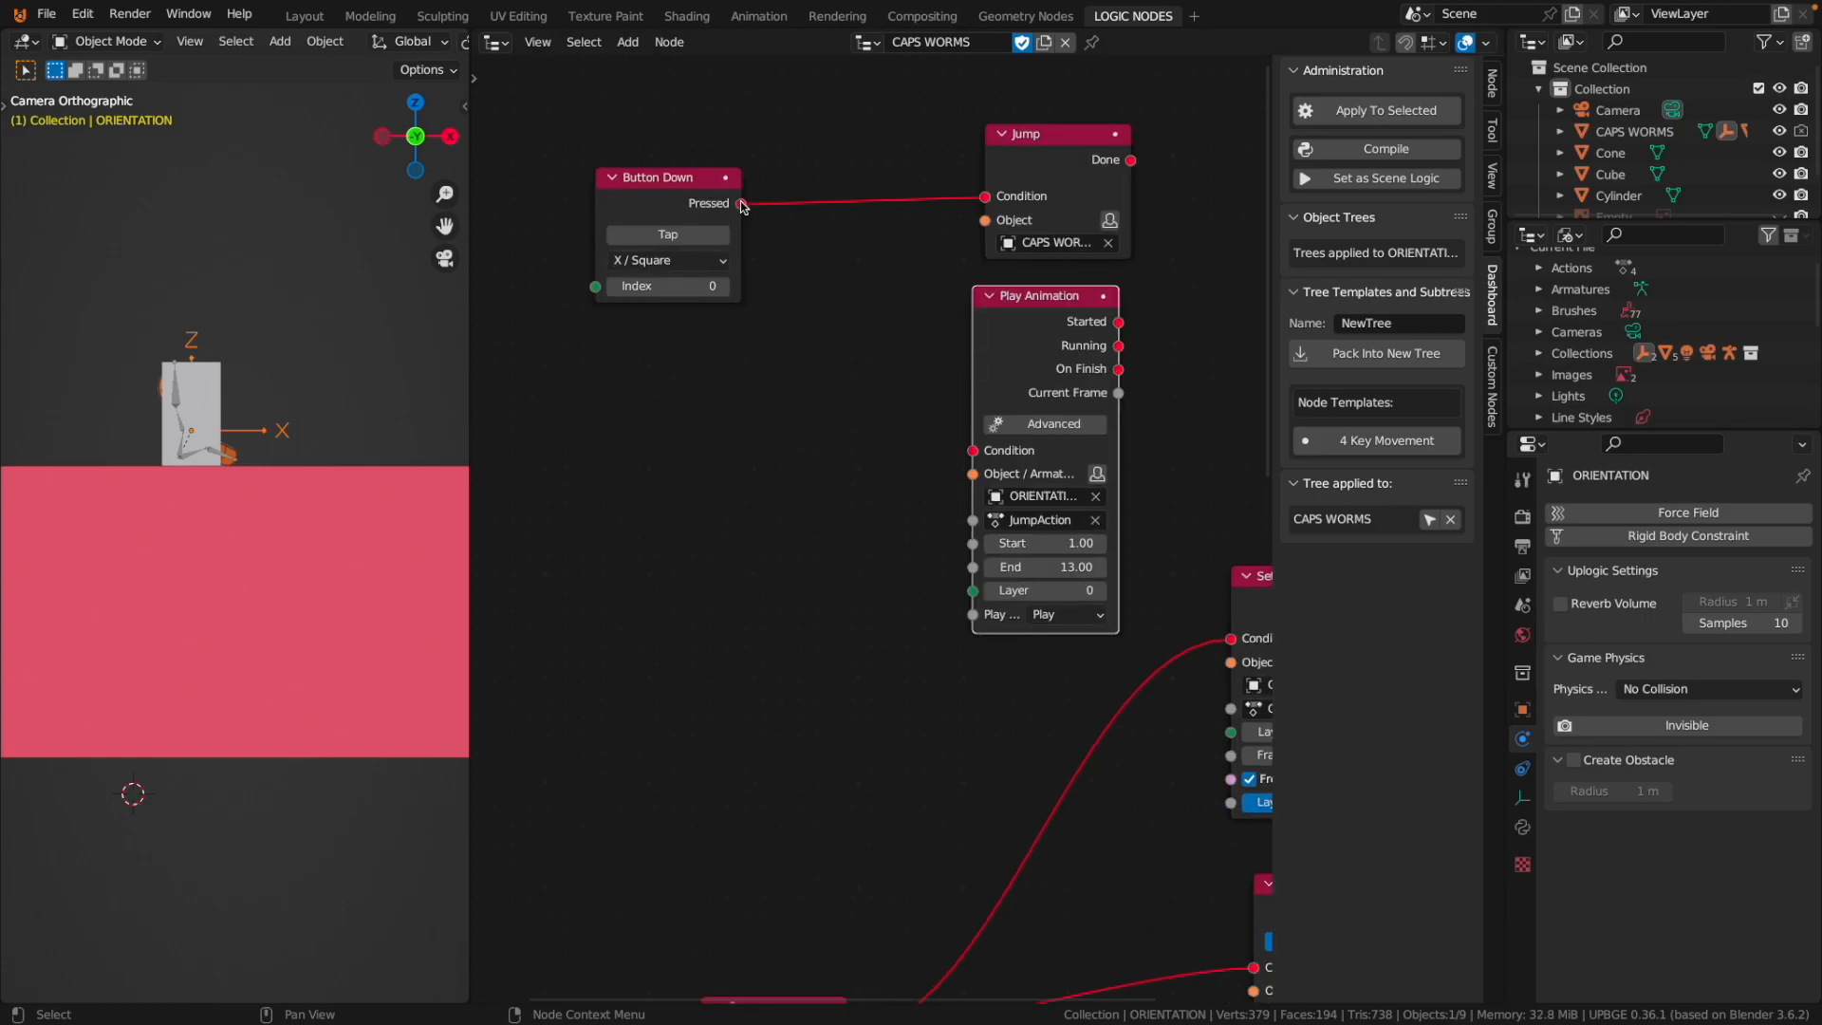
{"action": "left_click_drag", "start_coordinate": [744, 205], "coordinate": [965, 459]}
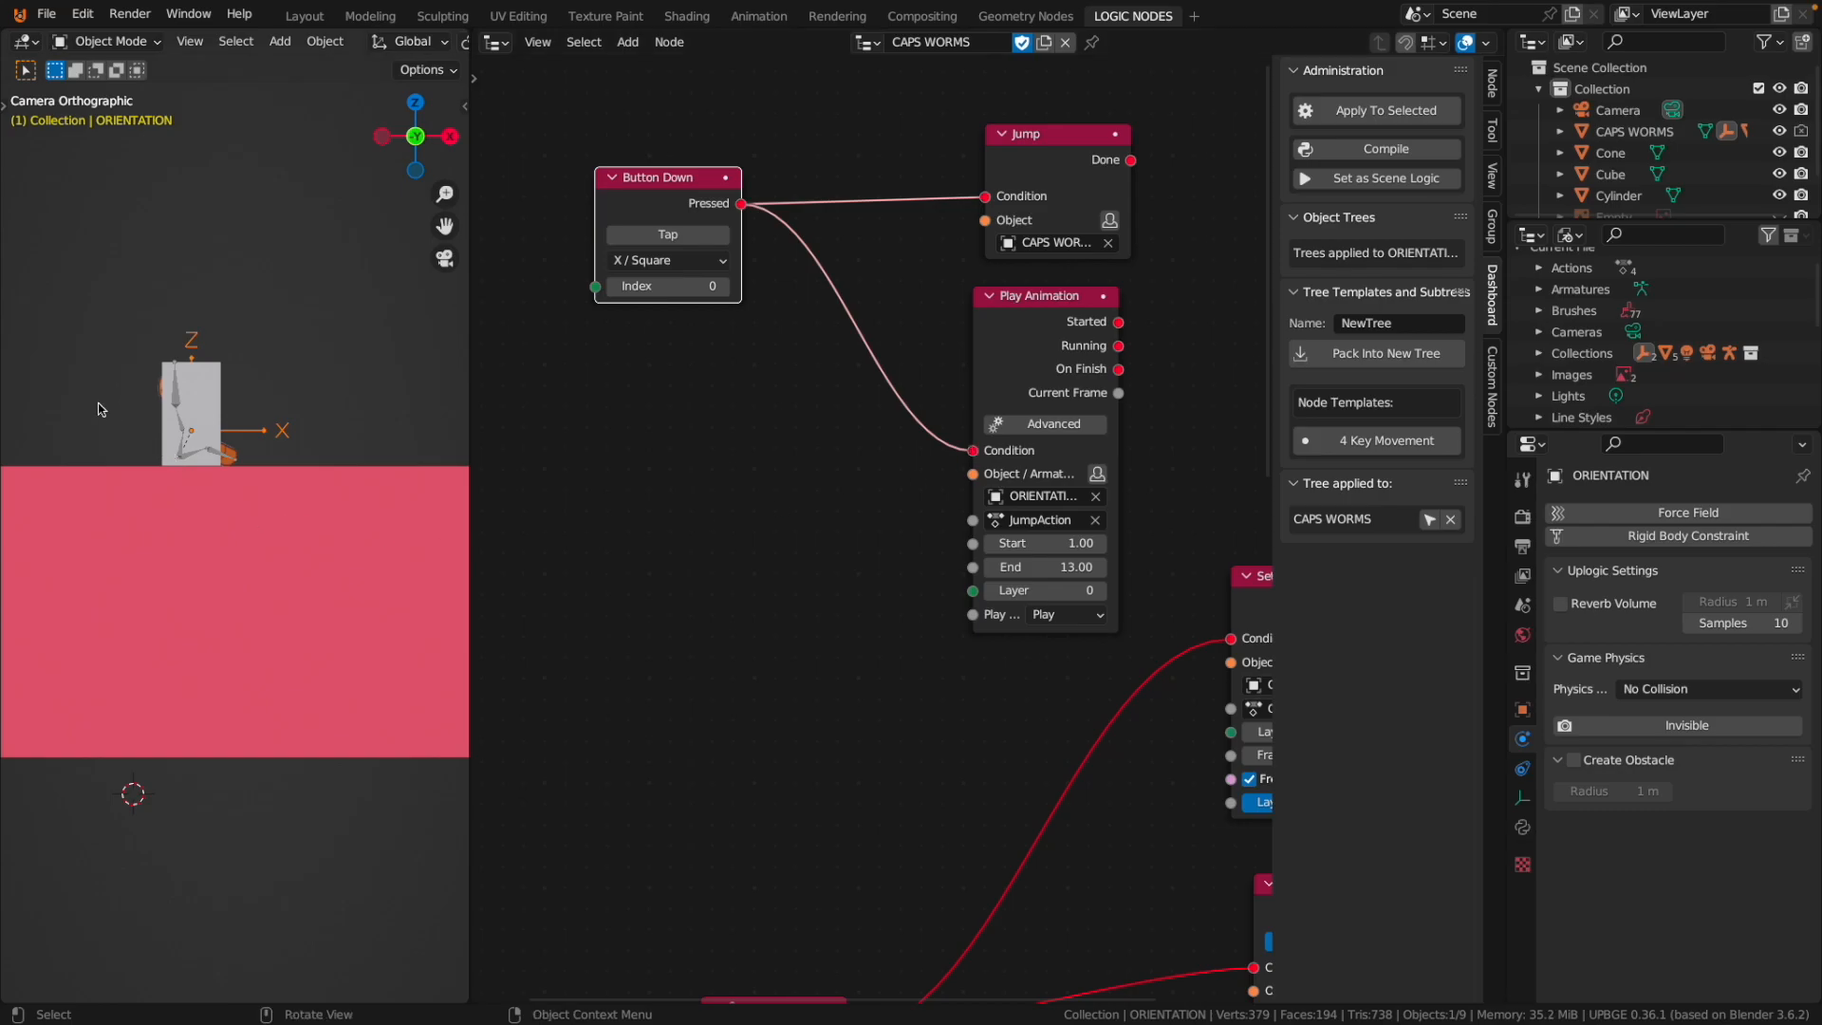
{"action": "key", "text": "p"}
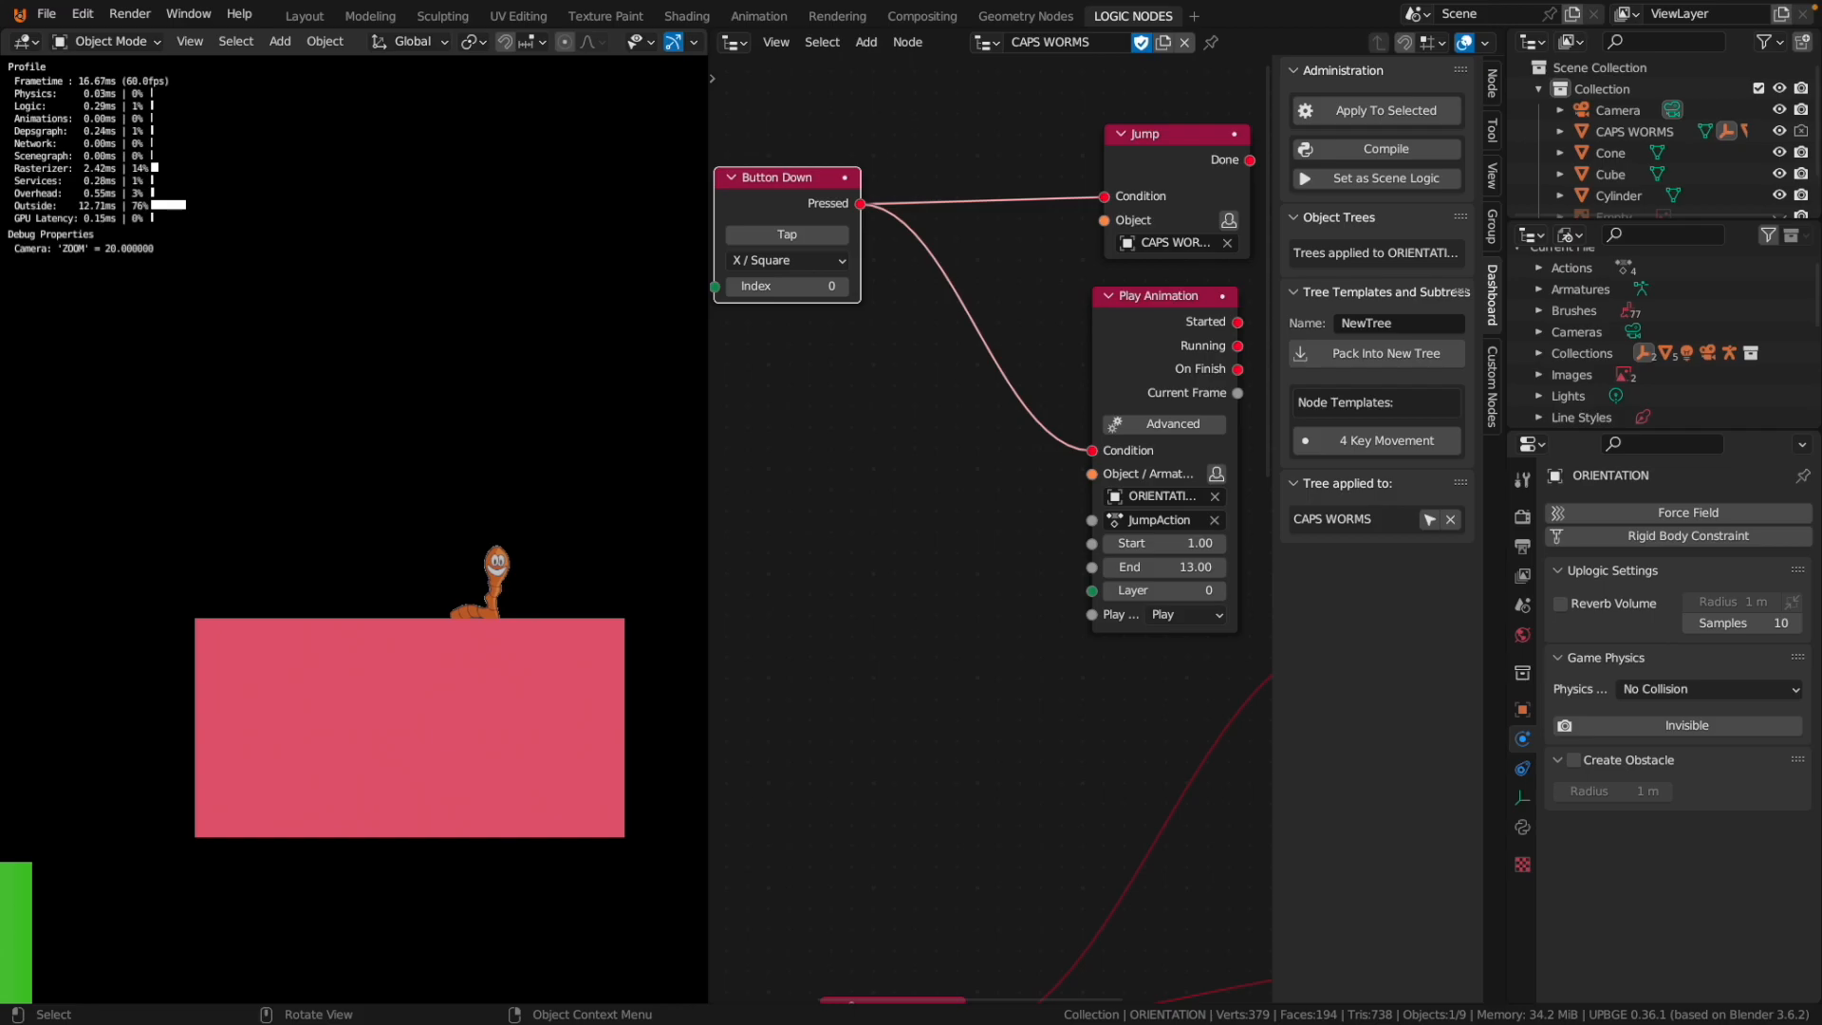
{"action": "key", "text": "Escape"}
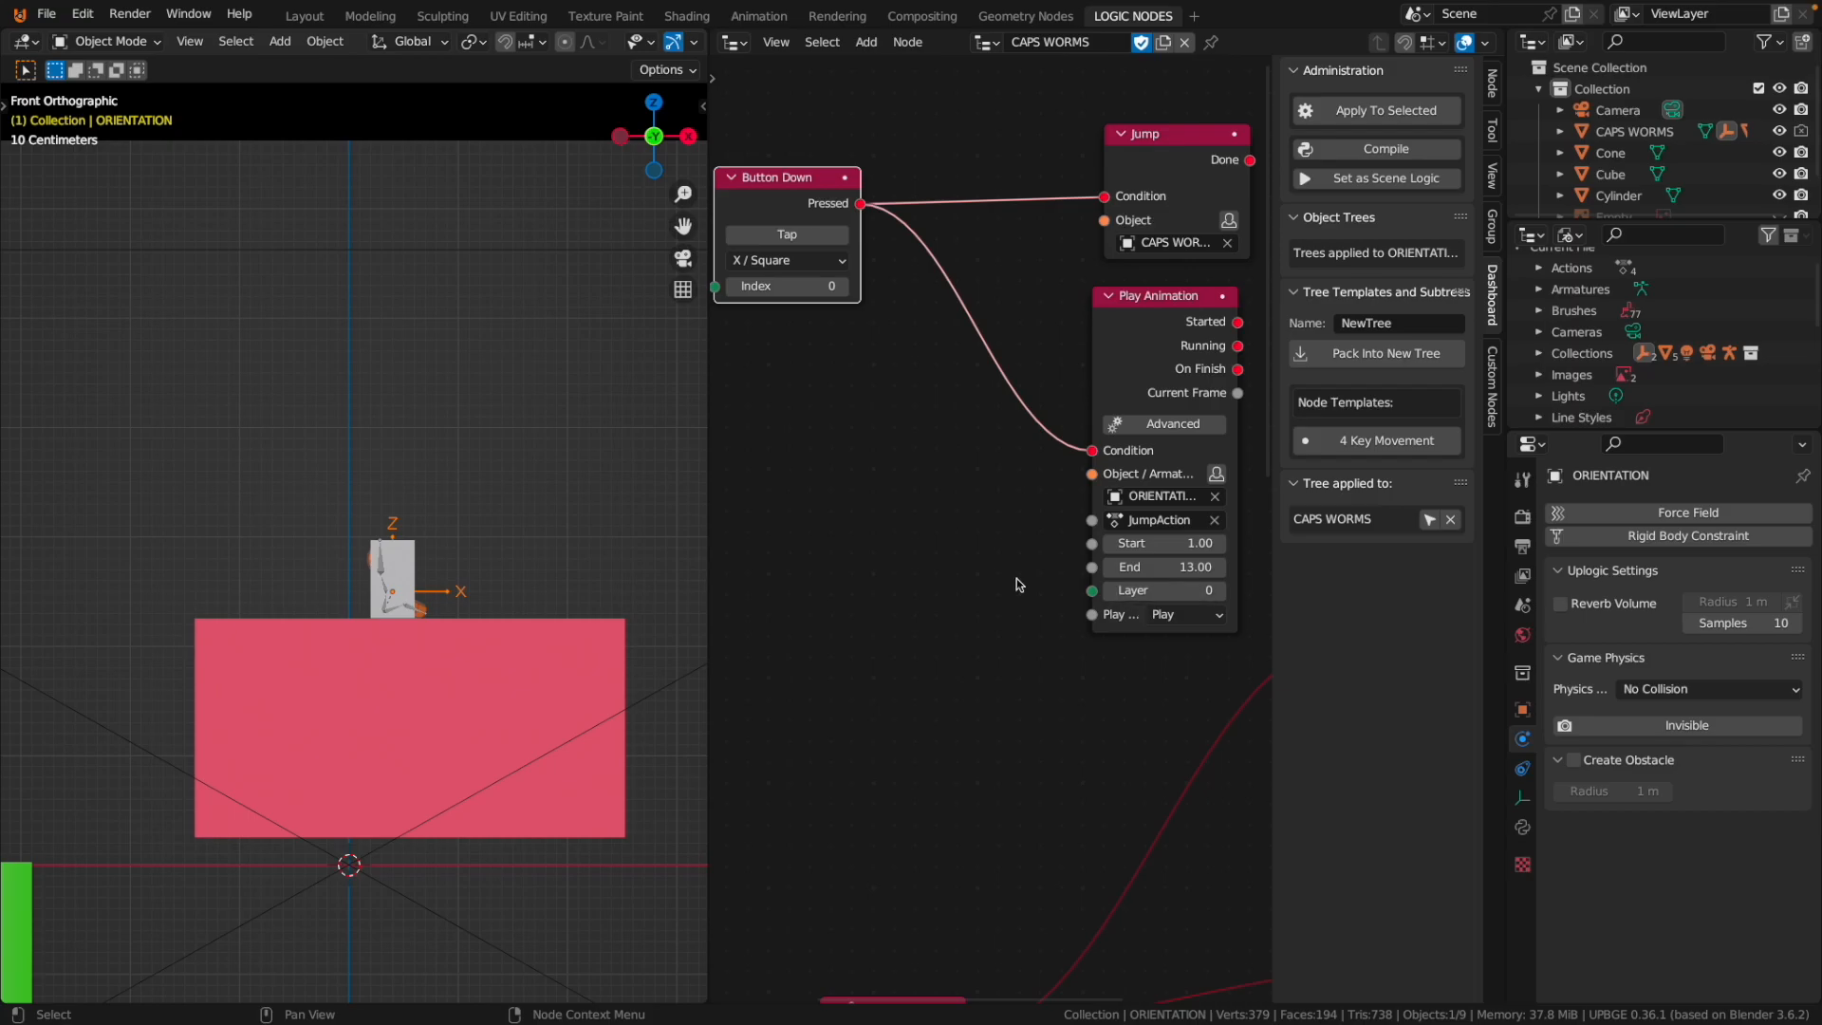
Compare the layers of the animation nodes and set the JumpAction Play Animation node's layer to 1.
{"action": "scroll", "coordinate": [908, 604], "scroll_direction": "down", "scroll_amount": 8}
{"action": "scroll", "coordinate": [977, 794], "scroll_direction": "down", "scroll_amount": 9}
{"action": "scroll", "coordinate": [1077, 774], "scroll_direction": "up", "scroll_amount": 8}
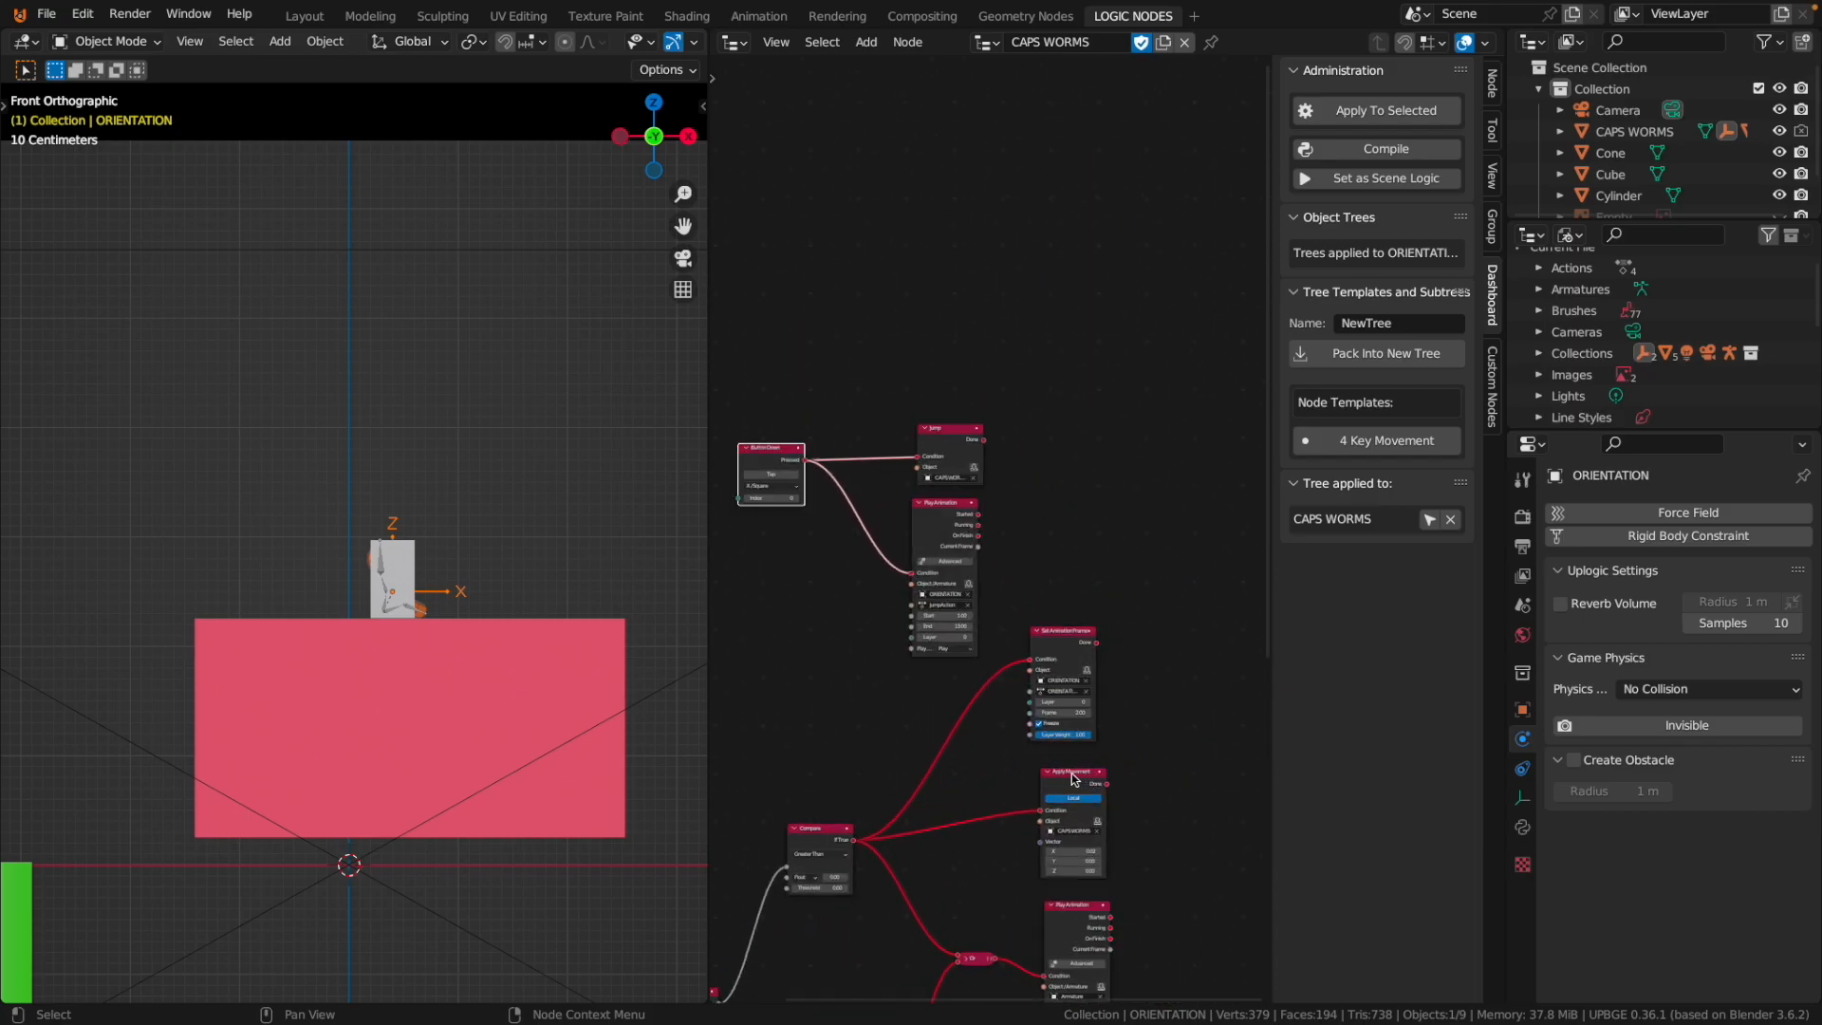
{"action": "scroll", "coordinate": [1078, 778], "scroll_direction": "up", "scroll_amount": 4}
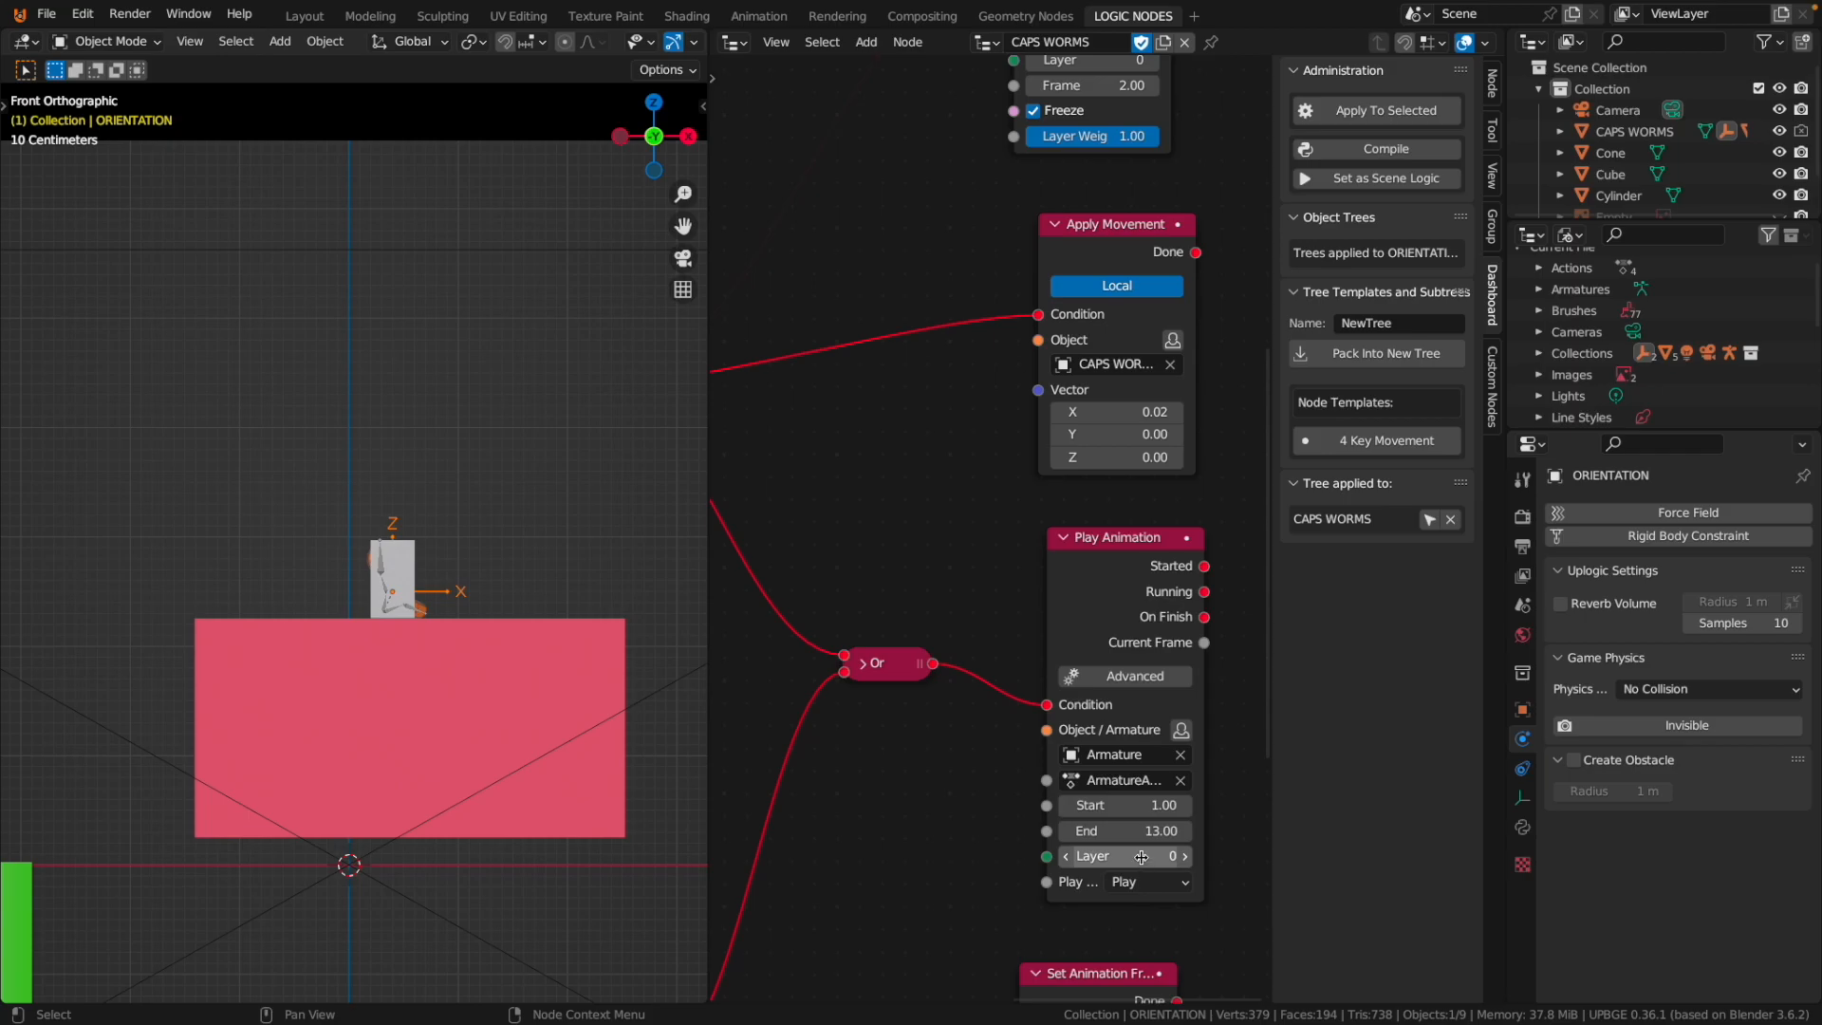
{"action": "scroll", "coordinate": [926, 578], "scroll_direction": "down", "scroll_amount": 4}
{"action": "scroll", "coordinate": [887, 516], "scroll_direction": "up", "scroll_amount": 4}
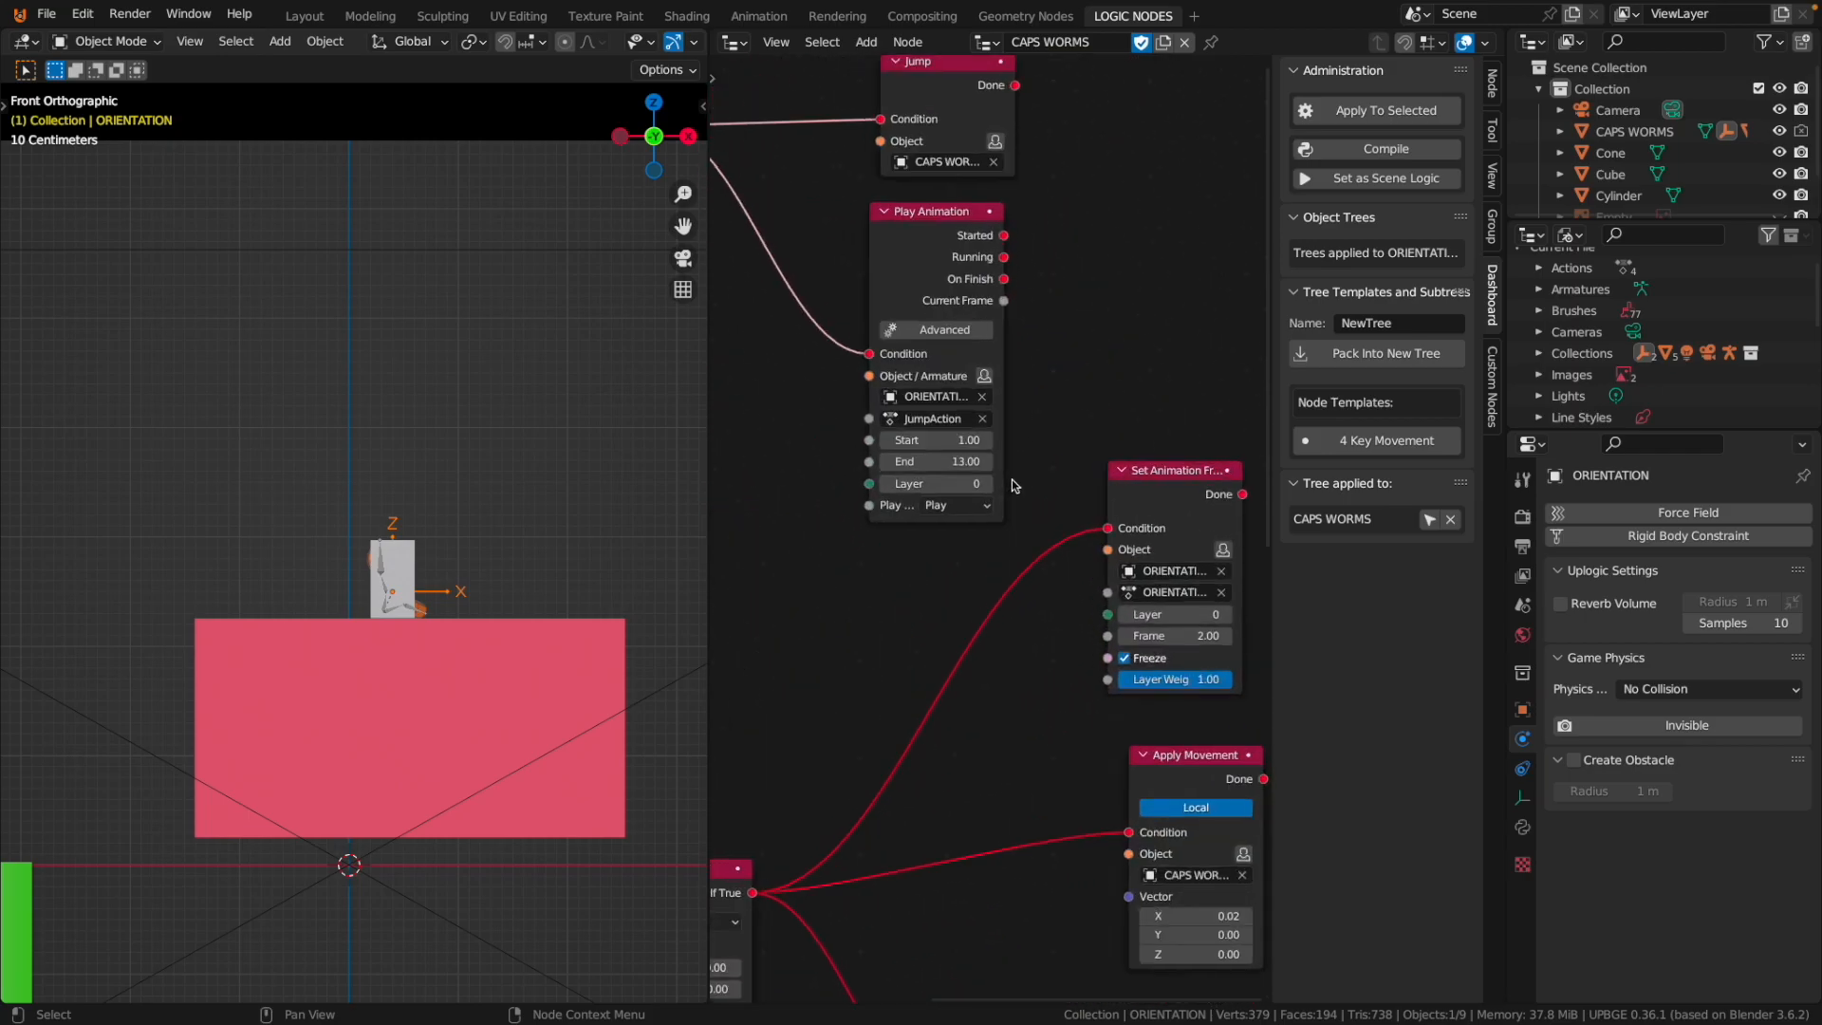
{"action": "scroll", "coordinate": [907, 437], "scroll_direction": "up", "scroll_amount": 2}
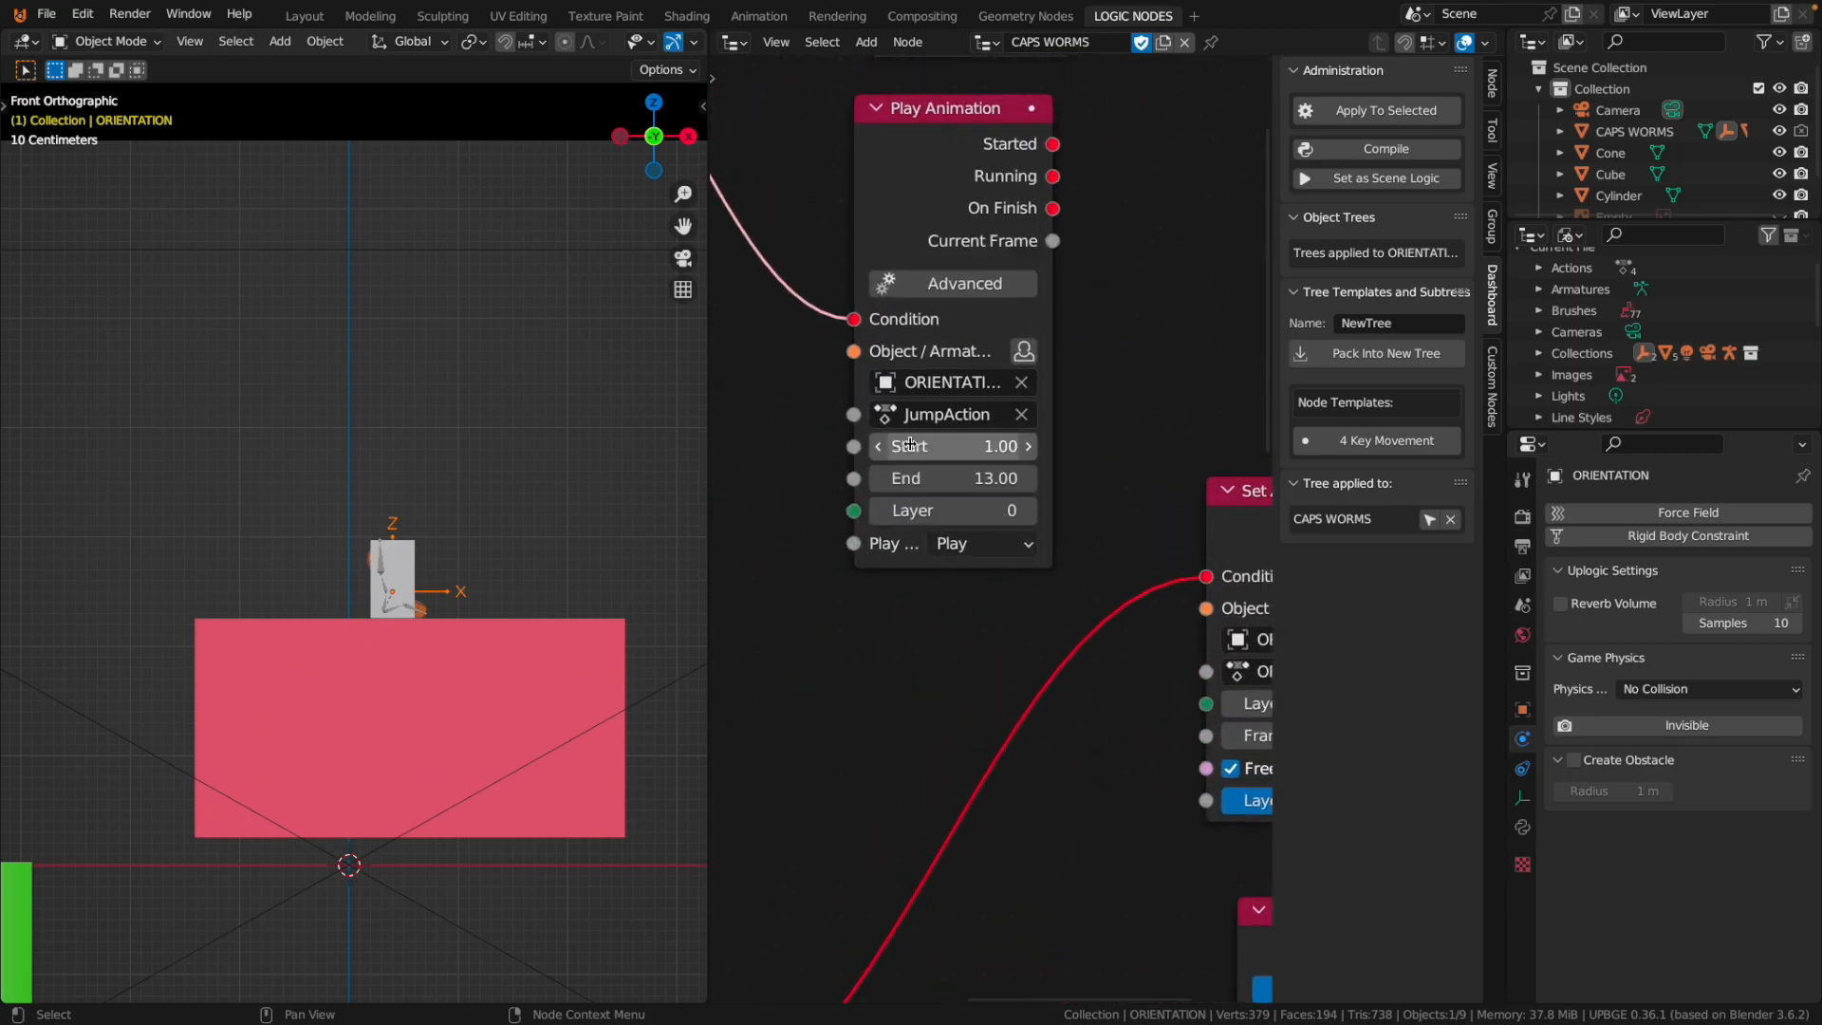
{"action": "left_click", "coordinate": [1039, 517]}
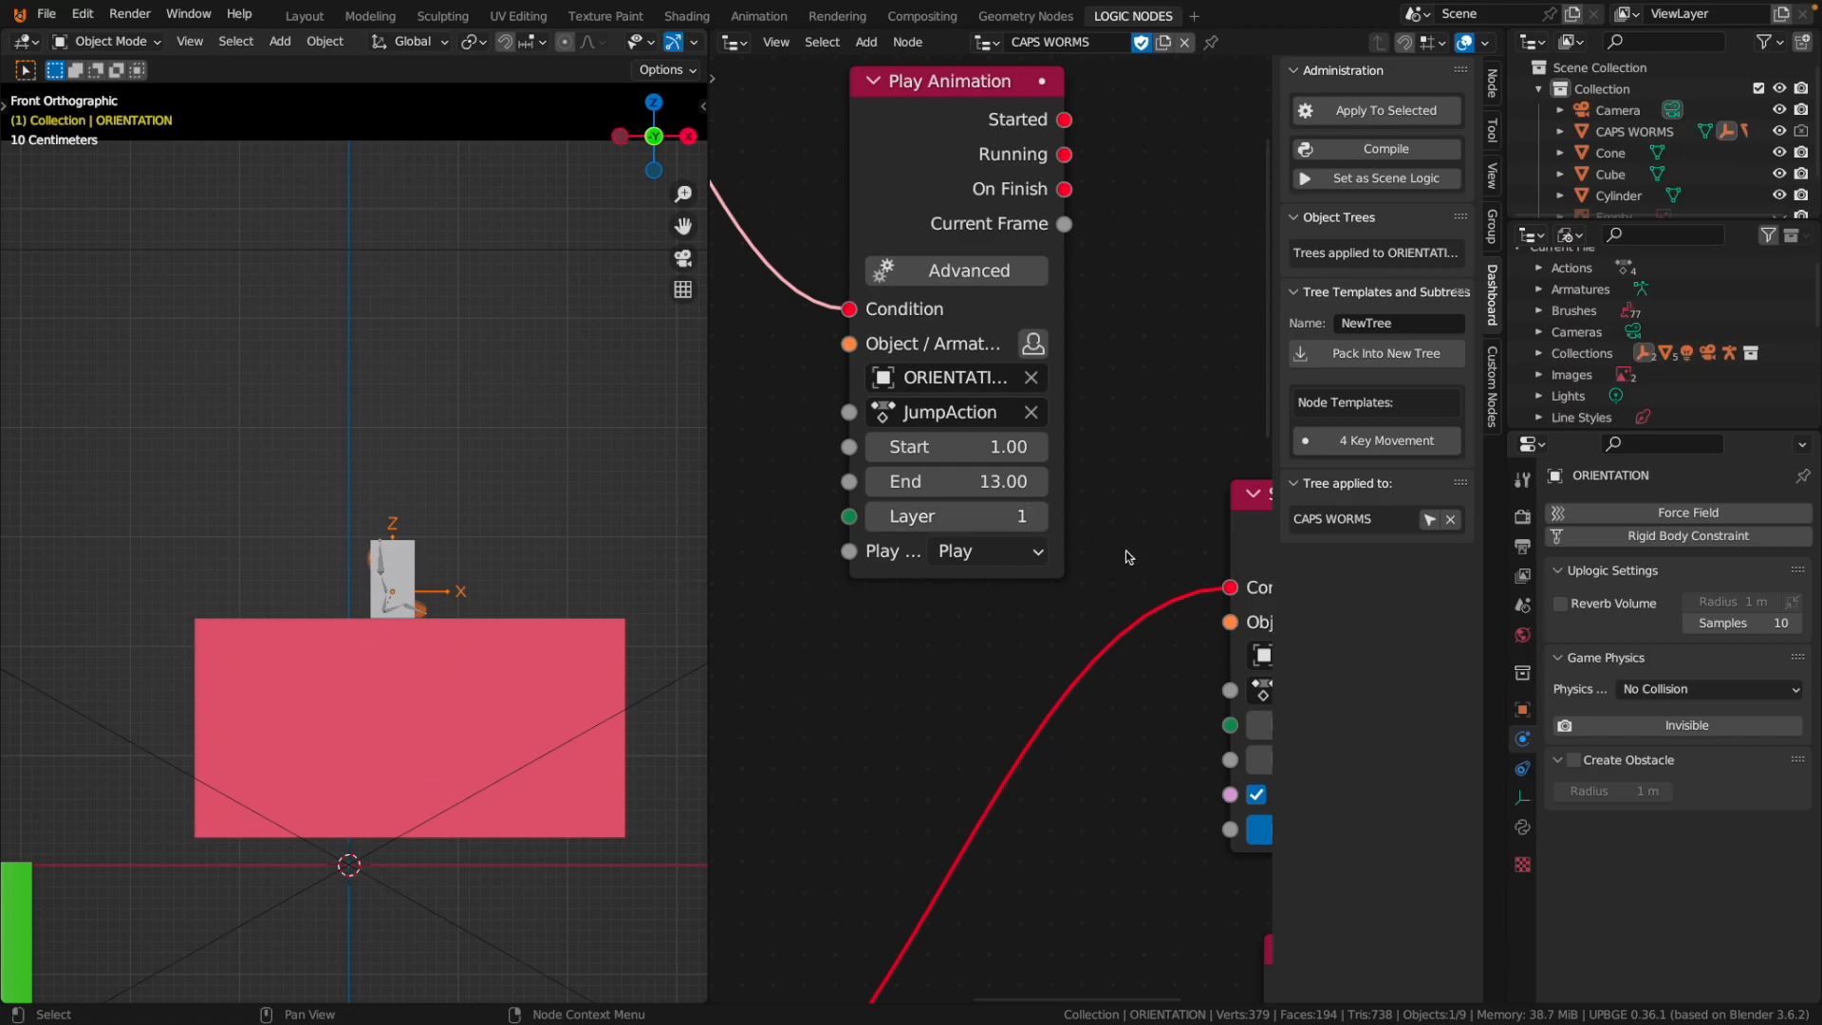
Run the game and test the worm's flipping jump while moving it left and right across the platform.
{"action": "scroll", "coordinate": [1035, 531], "scroll_direction": "down", "scroll_amount": 2}
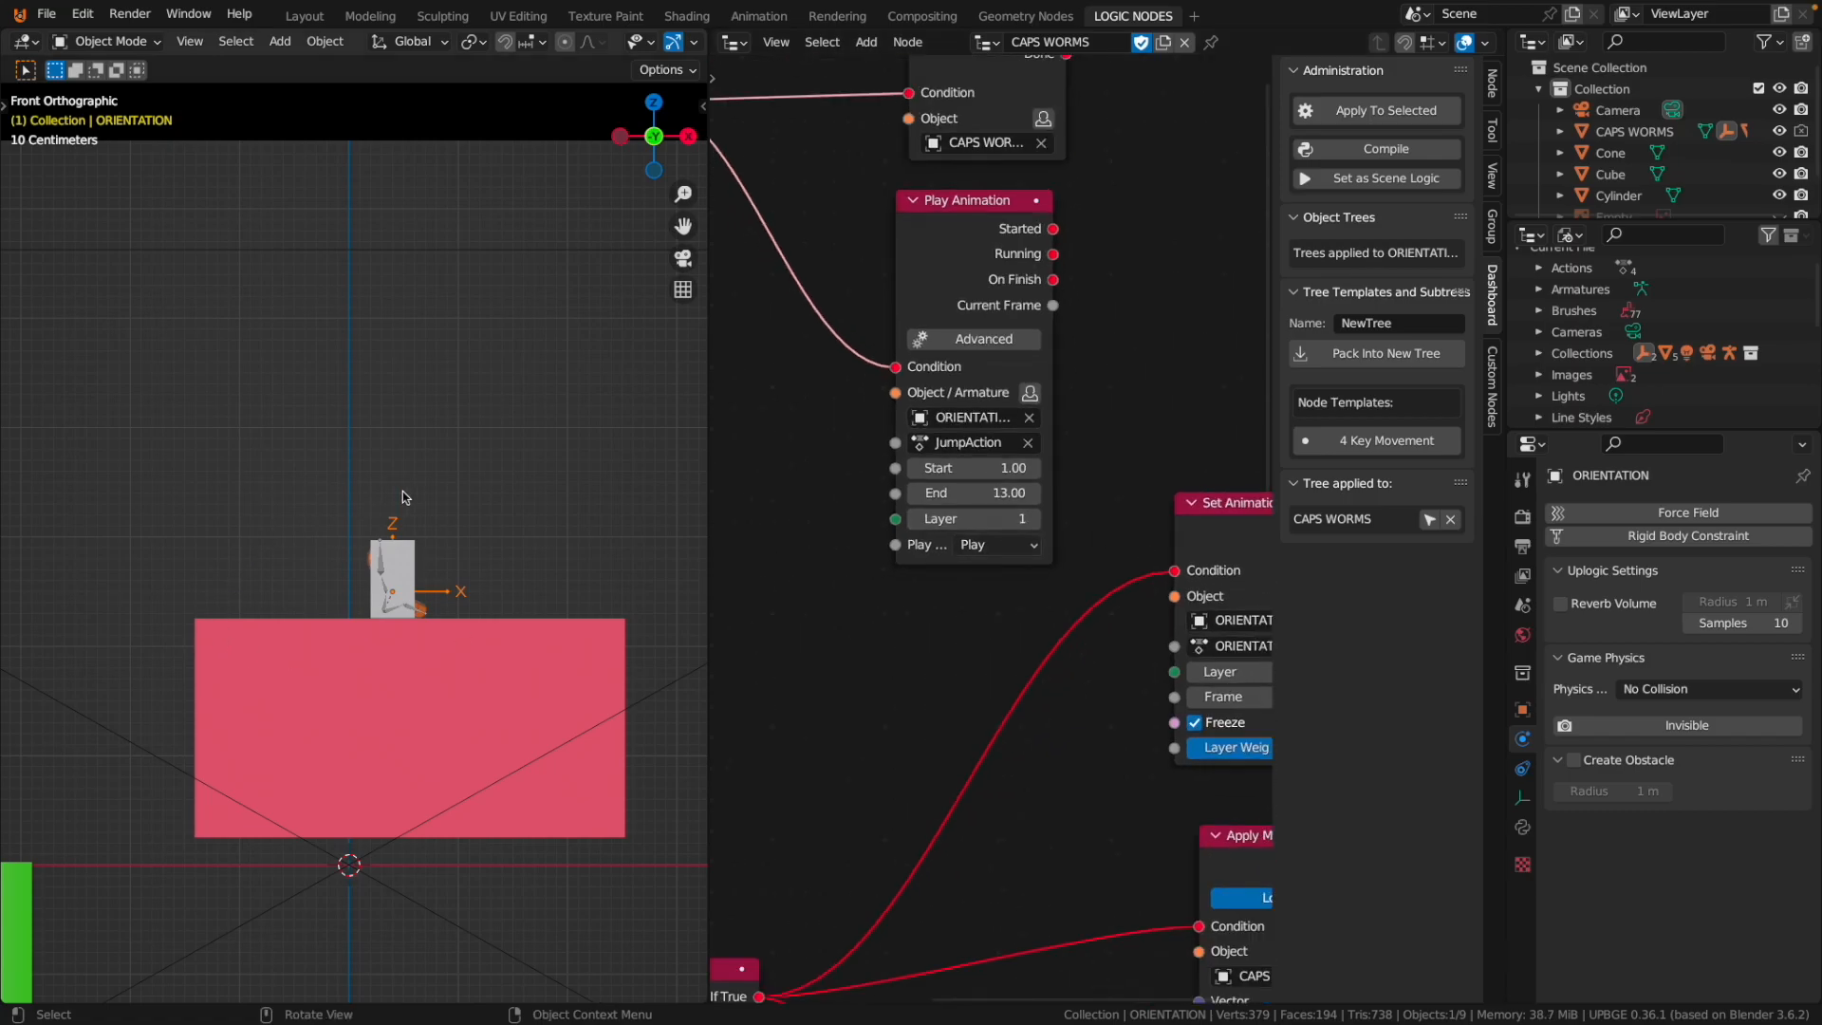
{"action": "key", "text": "p"}
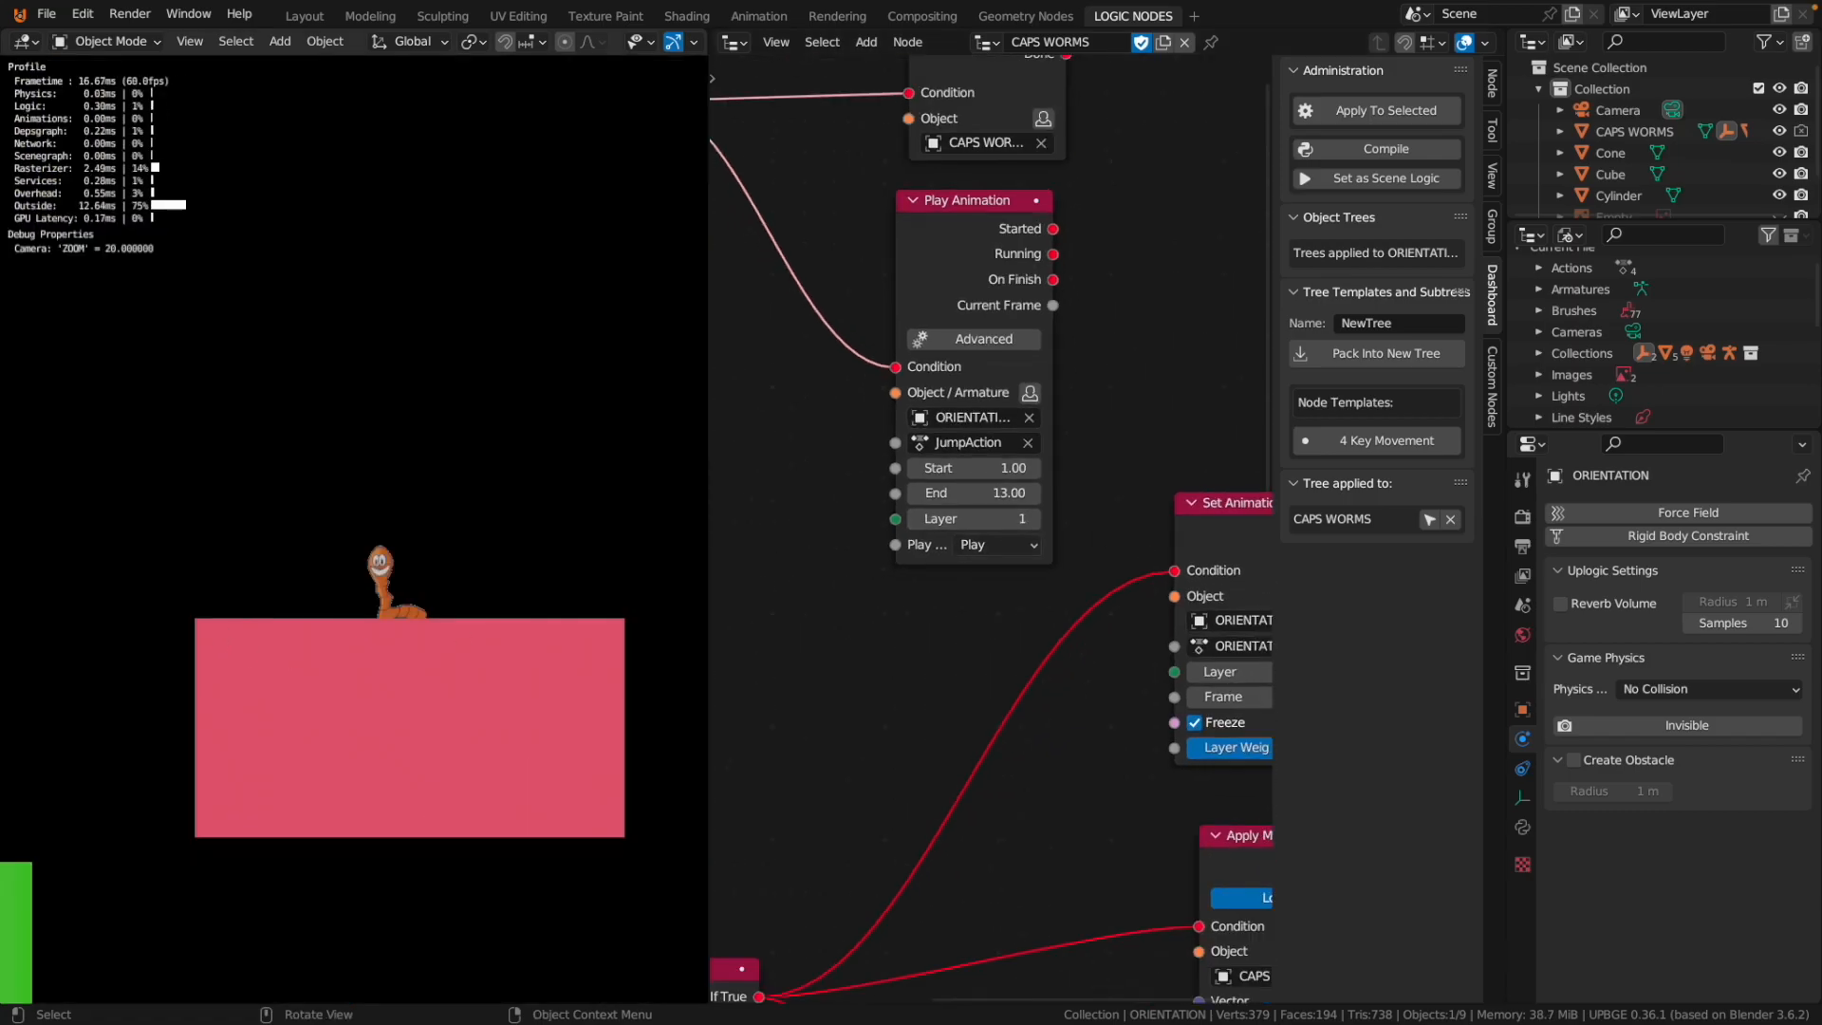
{"action": "key", "text": "space"}
{"action": "key", "text": "Right"}
{"action": "key", "text": "space"}
{"action": "key", "text": "Left"}
{"action": "key", "text": "space"}
{"action": "key", "text": "Right"}
{"action": "key", "text": "Left"}
{"action": "key", "text": "space"}
{"action": "key", "text": "Right"}
{"action": "key", "text": "space"}
{"action": "key", "text": "space"}
{"action": "key", "text": "Left"}
{"action": "key", "text": "space"}
{"action": "key", "text": "Right"}
{"action": "key", "text": "space"}
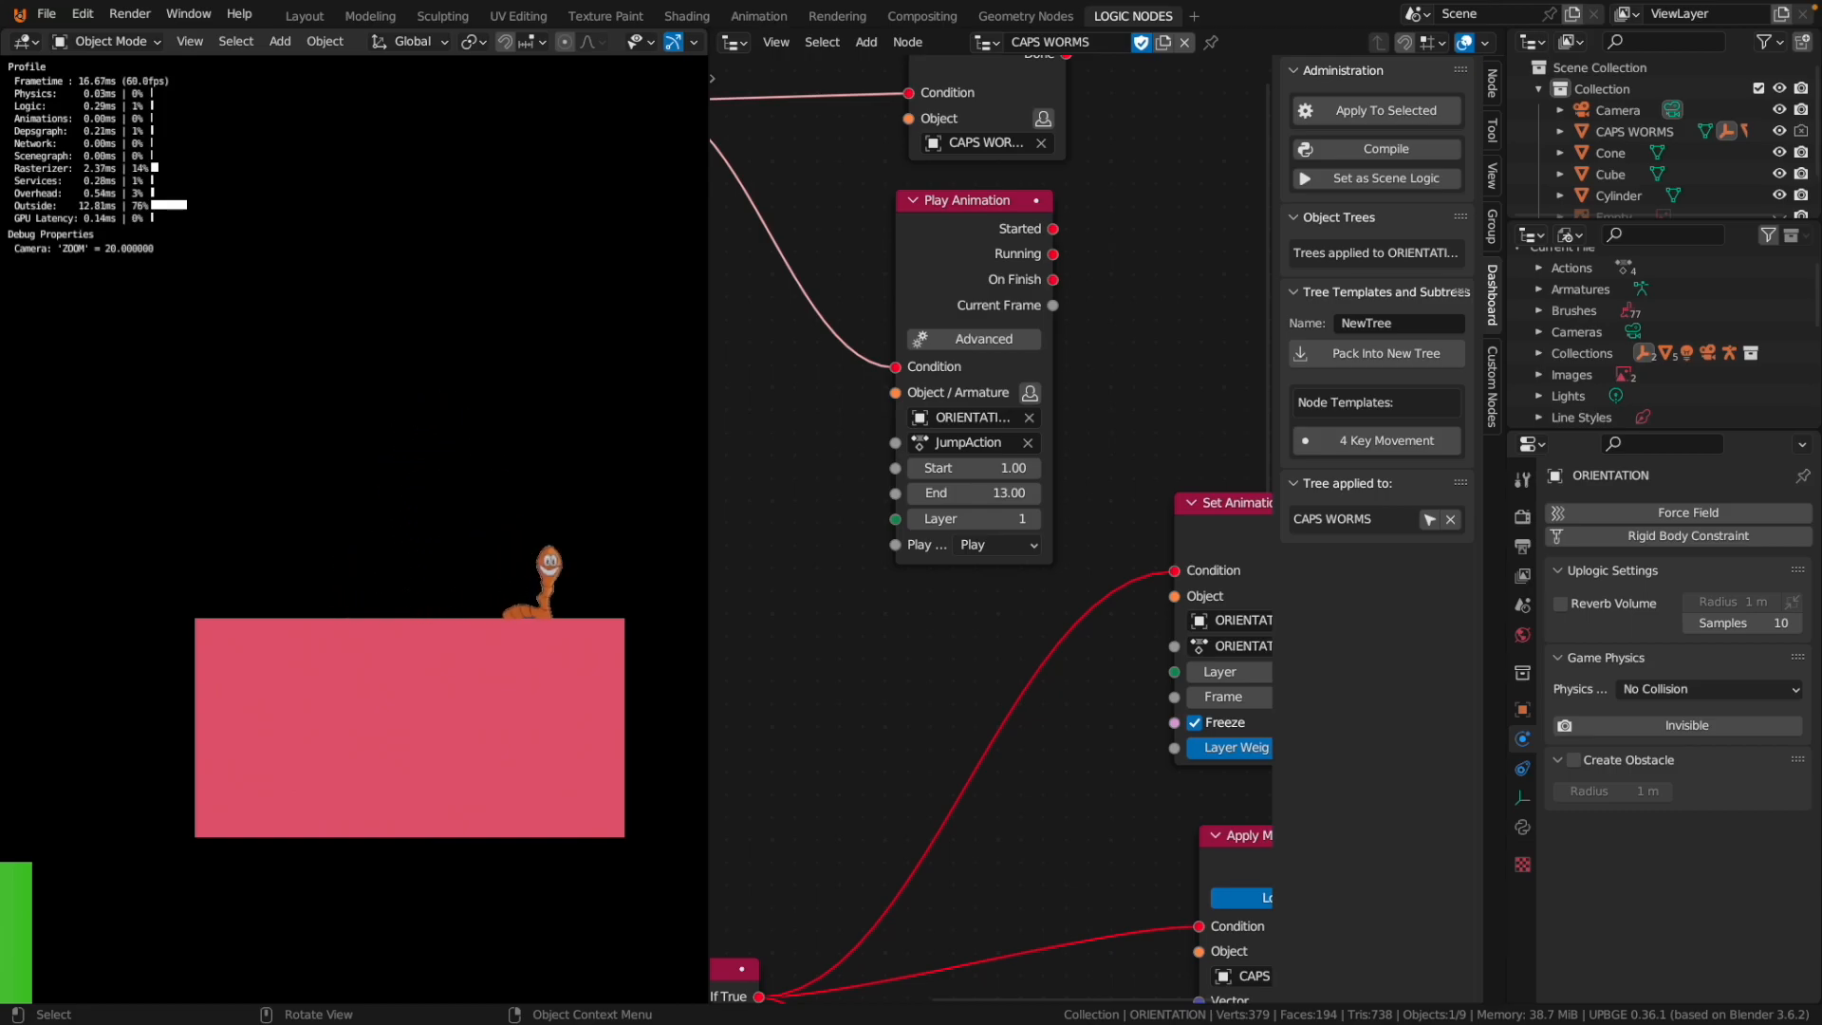